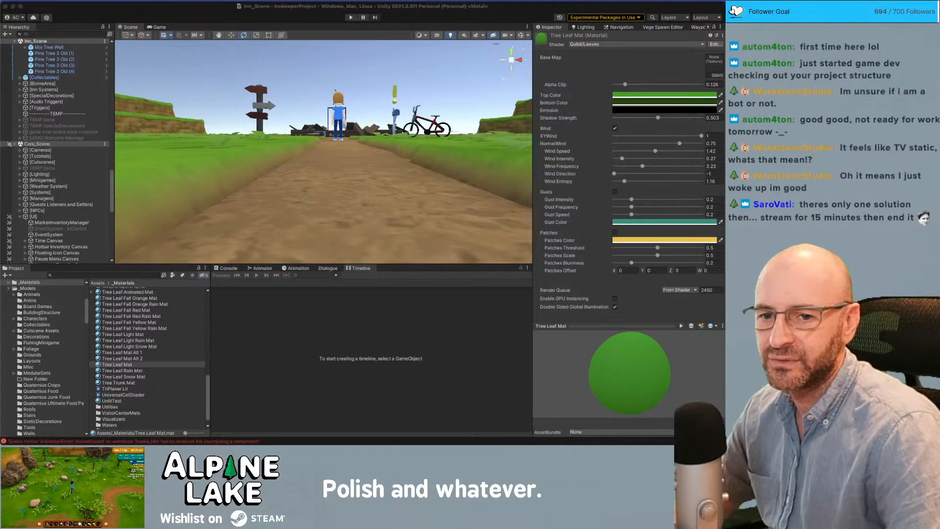
- Switch to Obsidian and review the Road to Demoland note's checklist of added items that need models or icons
key(super+Tab)
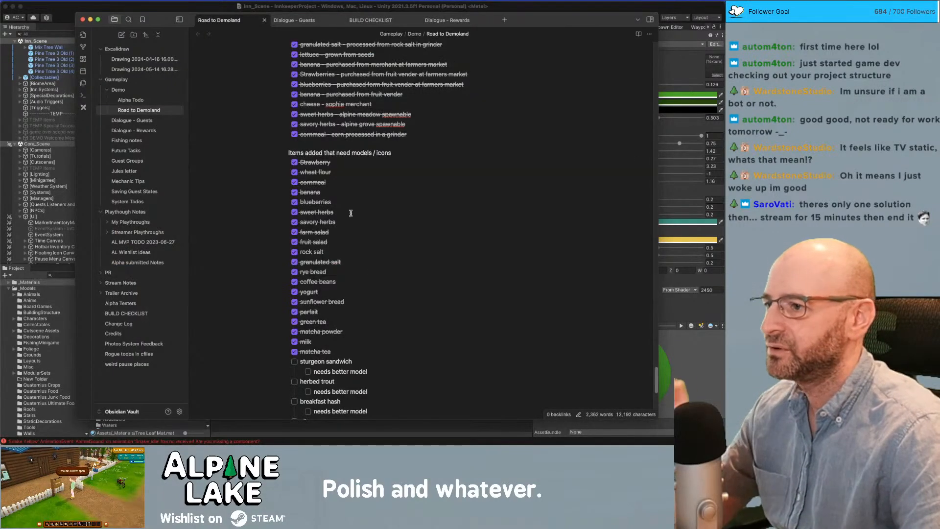
drag(336, 349, 331, 168)
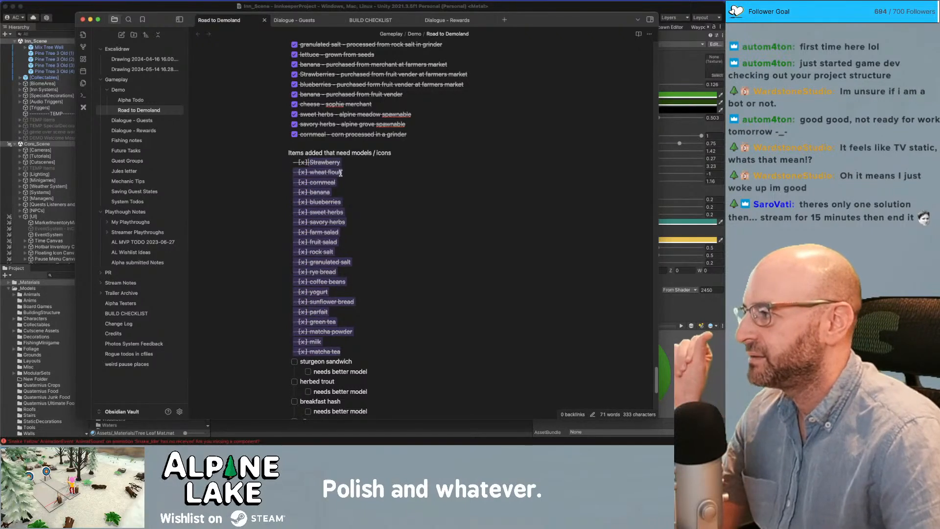
click(360, 177)
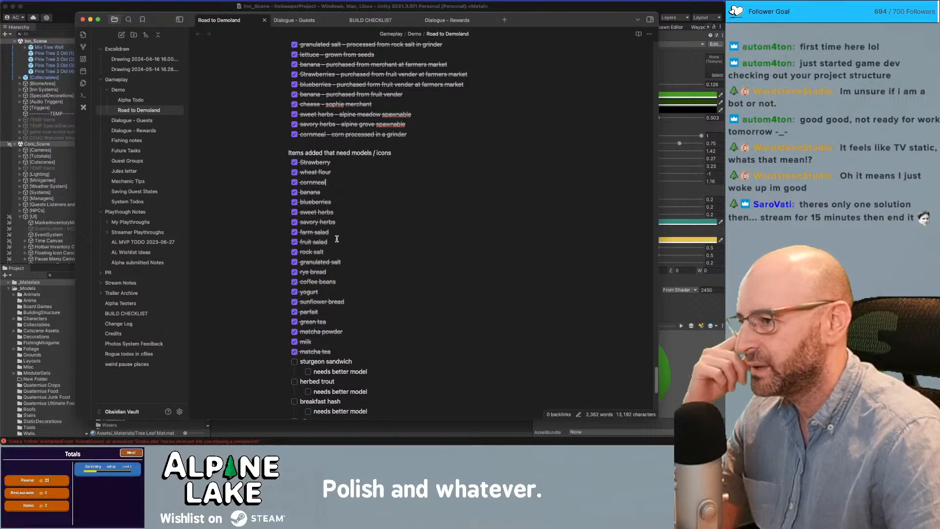
scroll(345, 211, down, 3)
scroll(345, 211, down, 4)
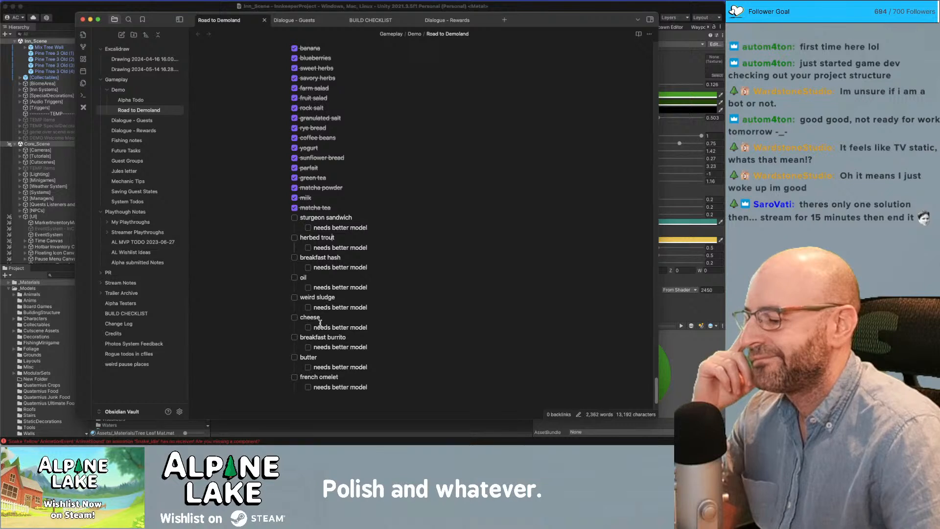
scroll(320, 323, down, 1)
scroll(320, 323, down, 3)
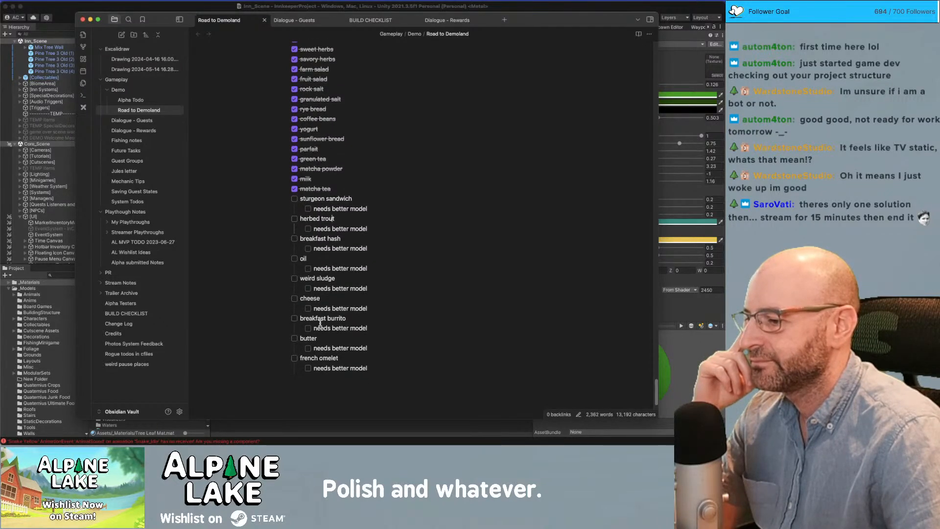
scroll(316, 325, down, 5)
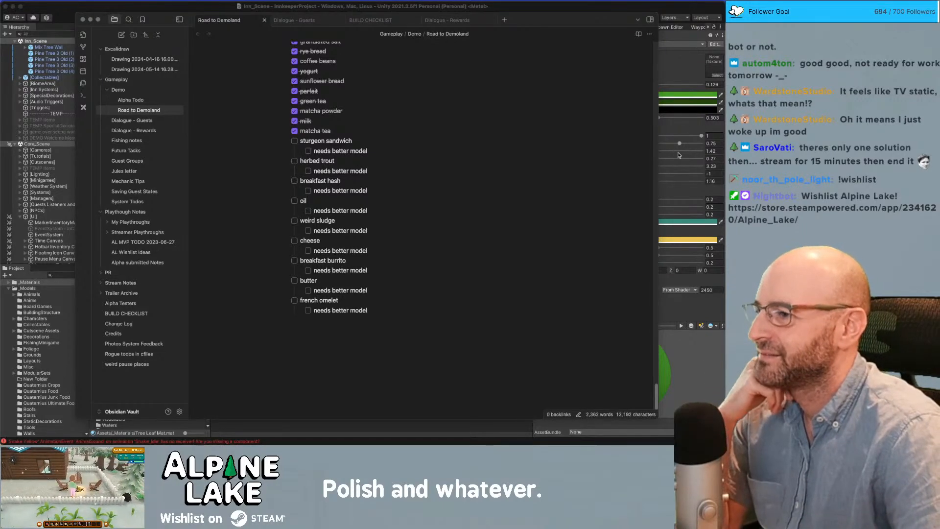
click(524, 146)
click(519, 132)
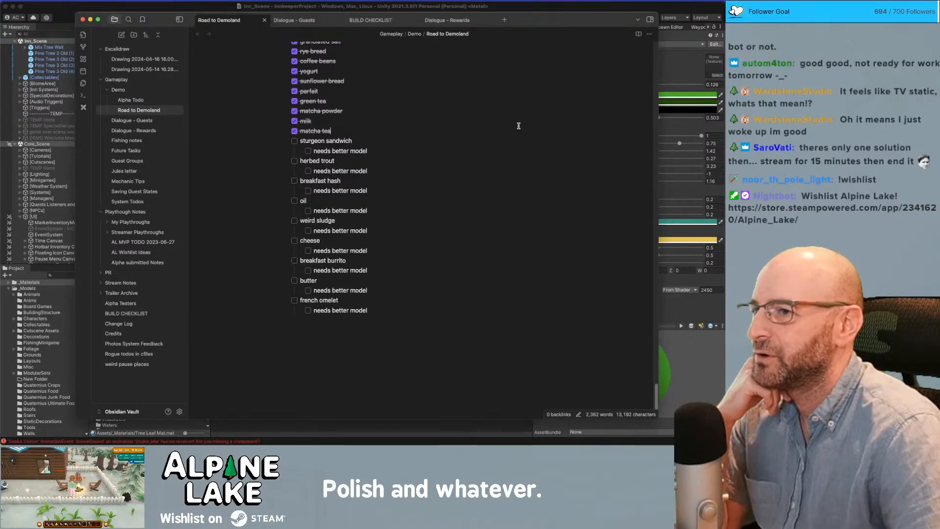
- Return to Unity and clear the Tree Leaf Mat selection
click(554, 7)
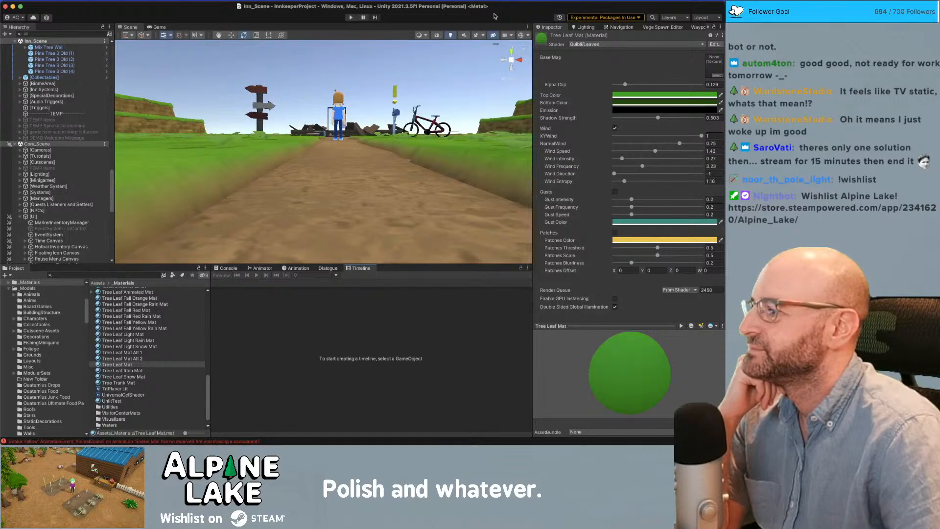
click(363, 80)
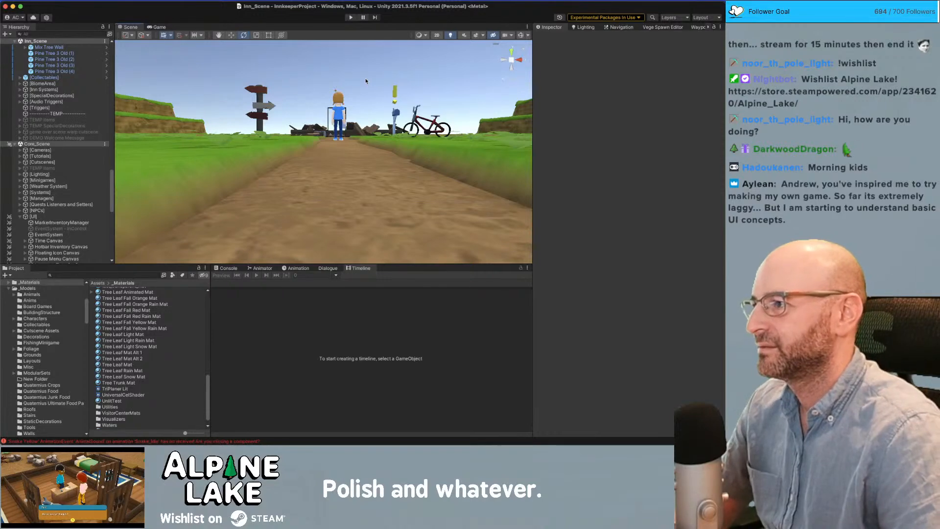
right_drag(376, 69, 523, 81)
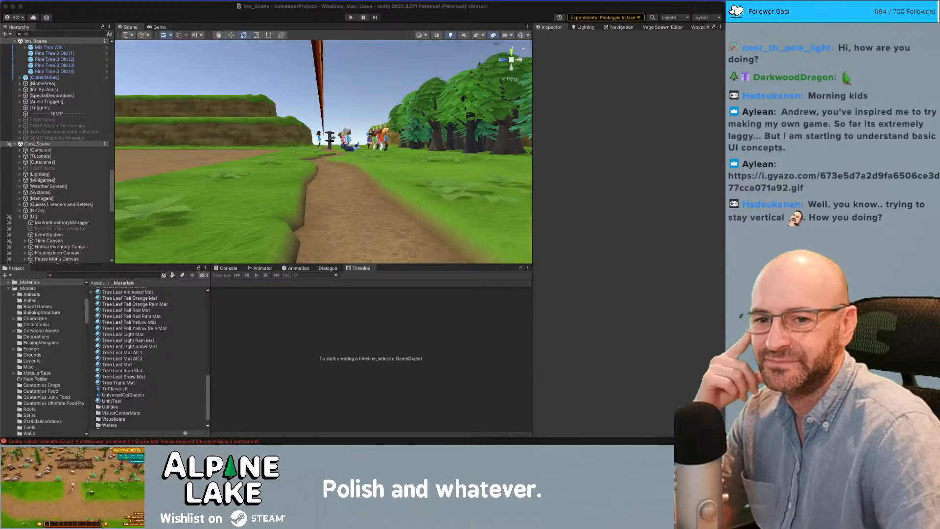
- Bring the browser window with the Gyazo game clip onto this screen, watch the clip, and close its tab
drag(931, 132, 527, 56)
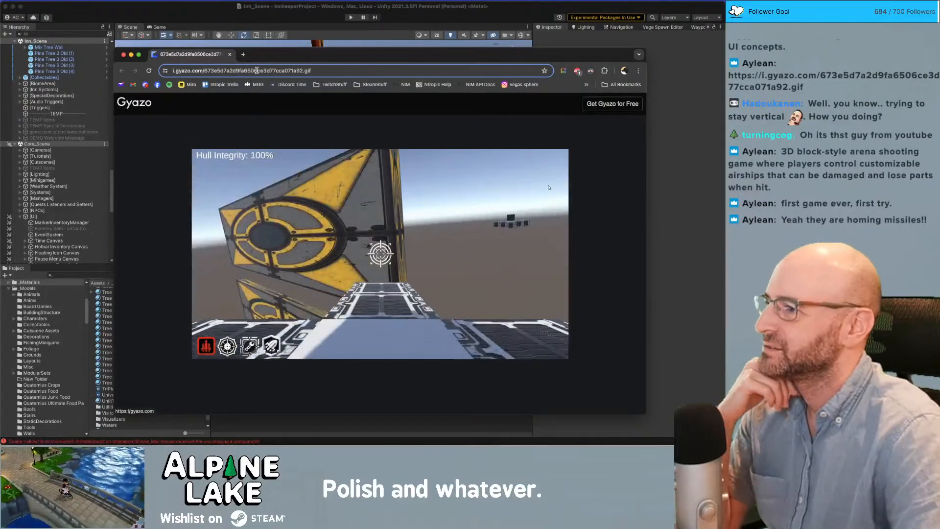
drag(262, 57, 260, 53)
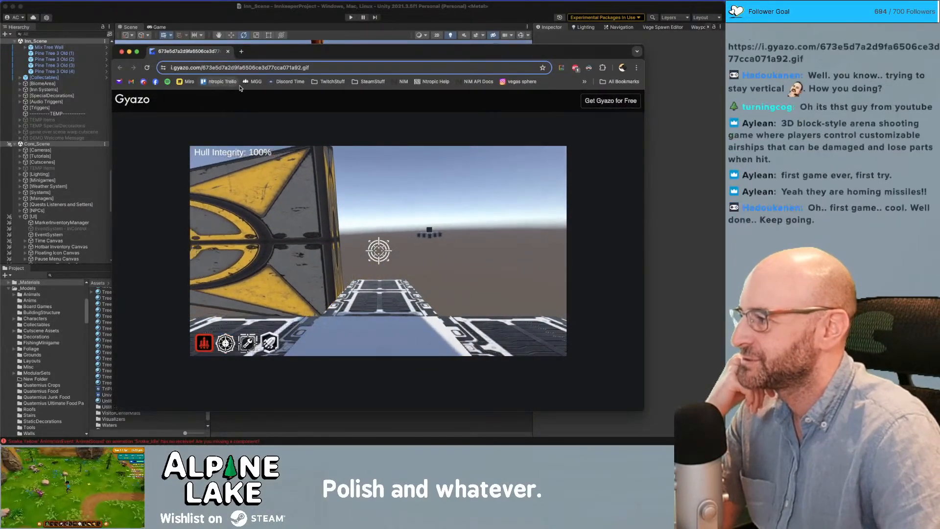
drag(287, 59, 281, 54)
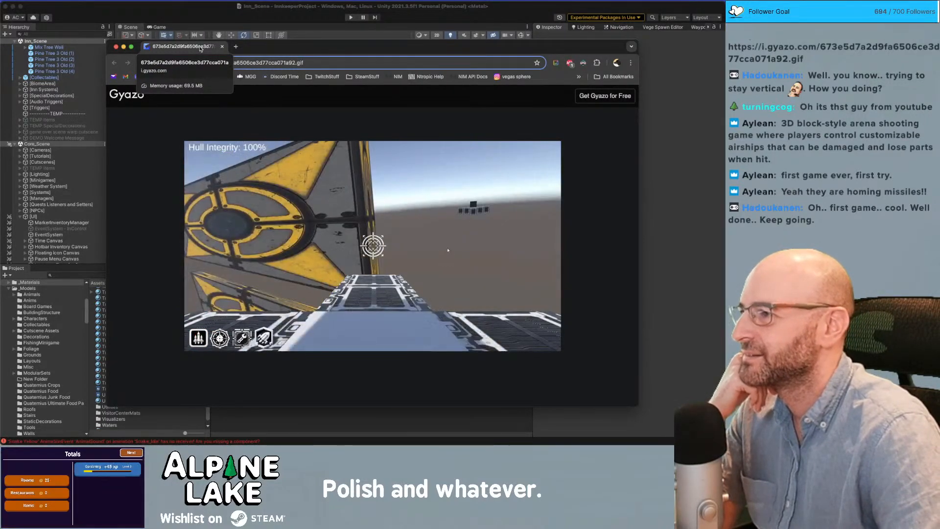
middle_click(200, 47)
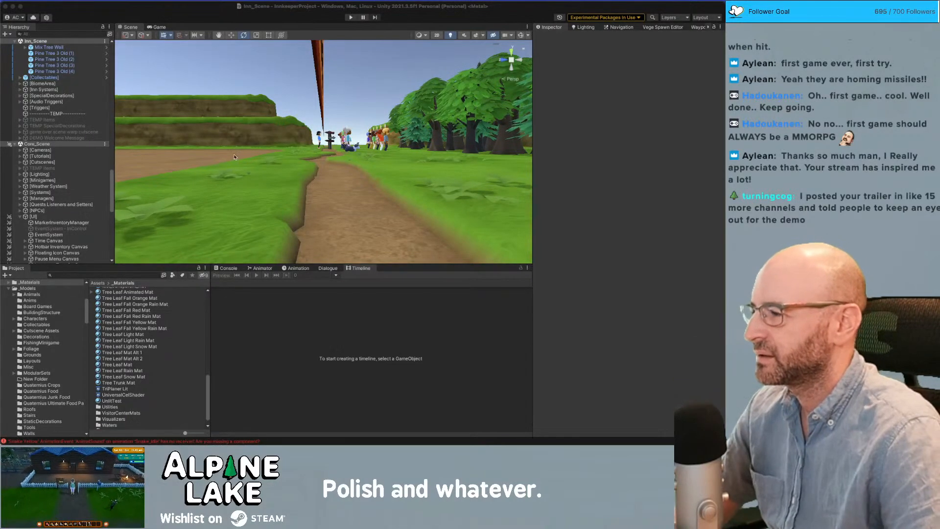
- Reframe the scene view from above on the crossroads with the signpost, bicycle and ruined building
key(w)
right_drag(236, 169, 45, 200)
key(s)
key(a)
key(w)
key(q)
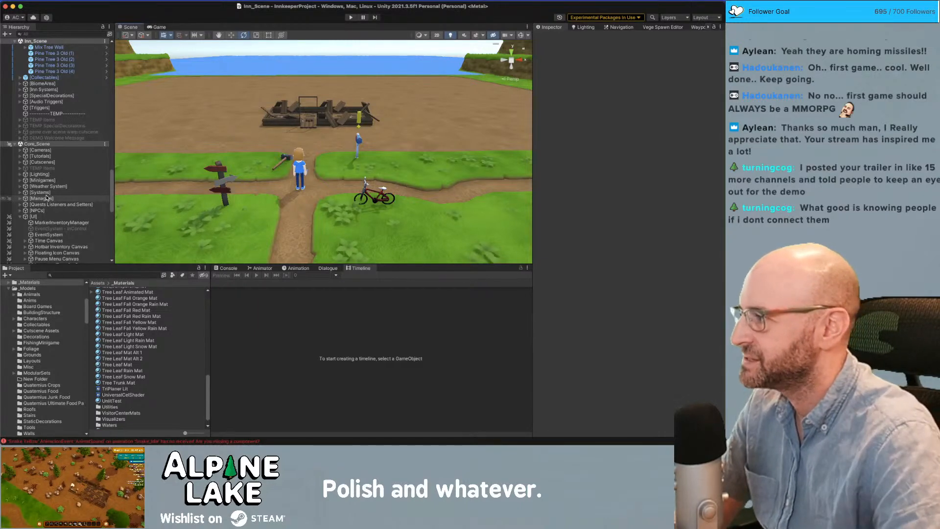
- Collapse the [Terrain] group in Inn_Scene and the [UI] group in Core_Scene
click(69, 67)
key(Left)
key(Left)
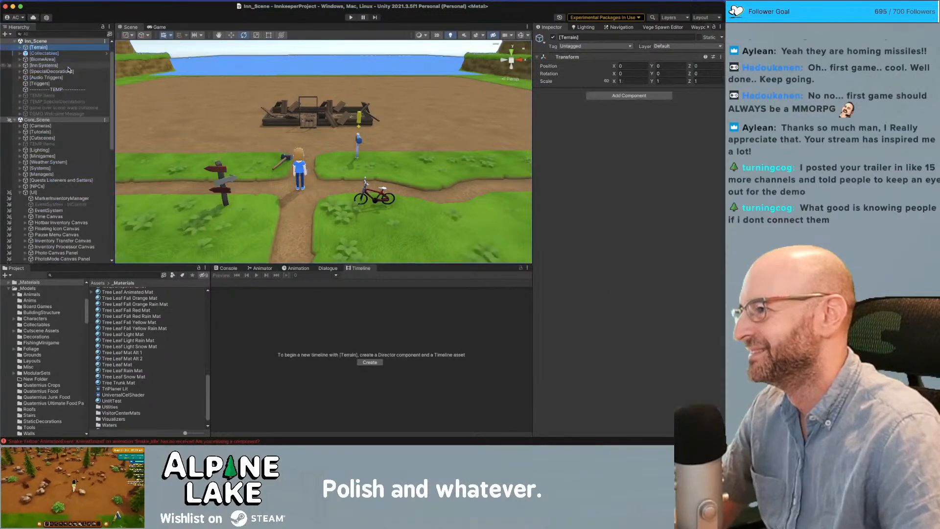
key(Up)
key(Up)
key(Up)
key(Up)
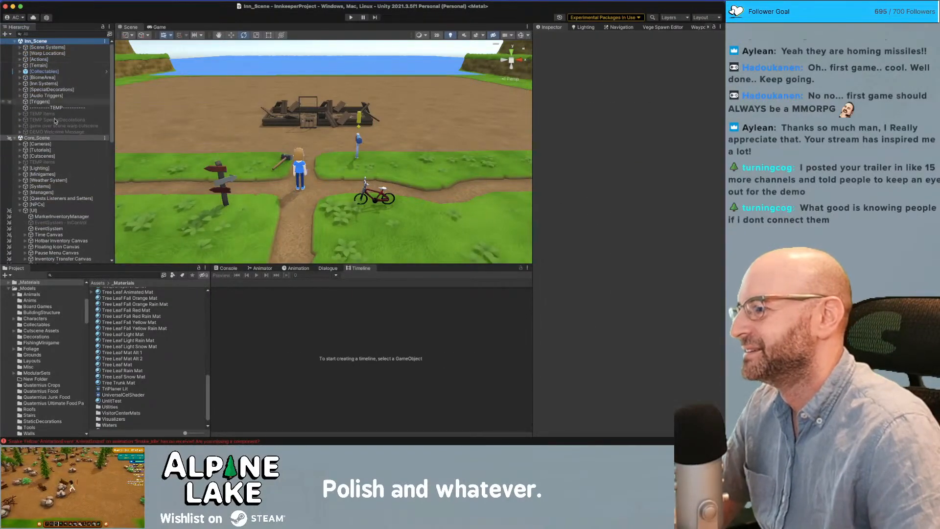
click(20, 210)
click(258, 25)
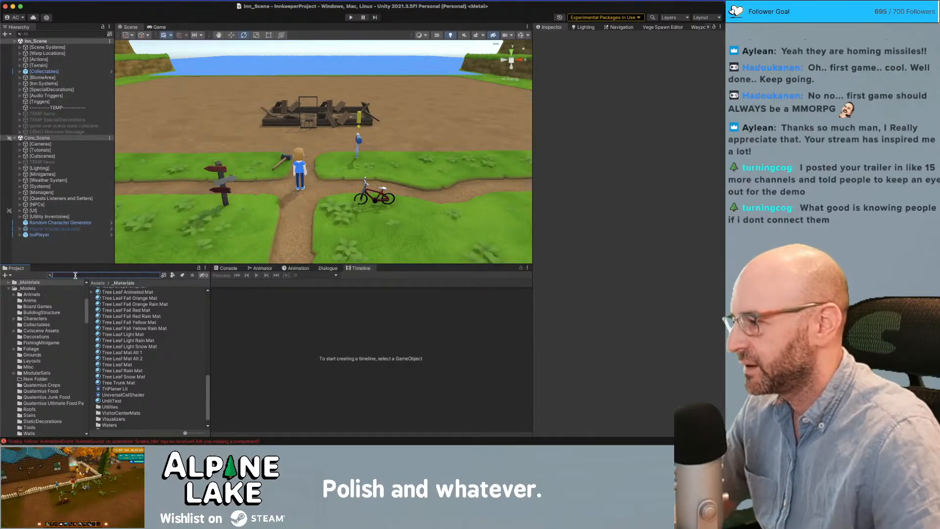
- Collapse the expanded asset folders in the project tree, including _Models, _ScriptableObjects and _Sprites
scroll(39, 343, up, 6)
click(27, 312)
key(Left)
key(Down)
key(Down)
key(Down)
key(Down)
key(Down)
key(Down)
key(Left)
key(Down)
key(Down)
key(Down)
key(Down)
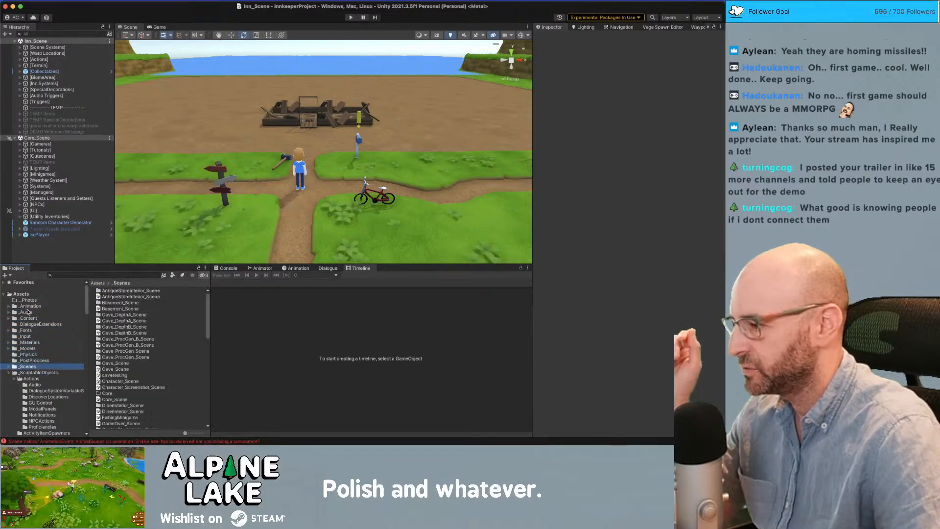
key(Left)
key(Down)
key(Down)
key(Down)
key(Left)
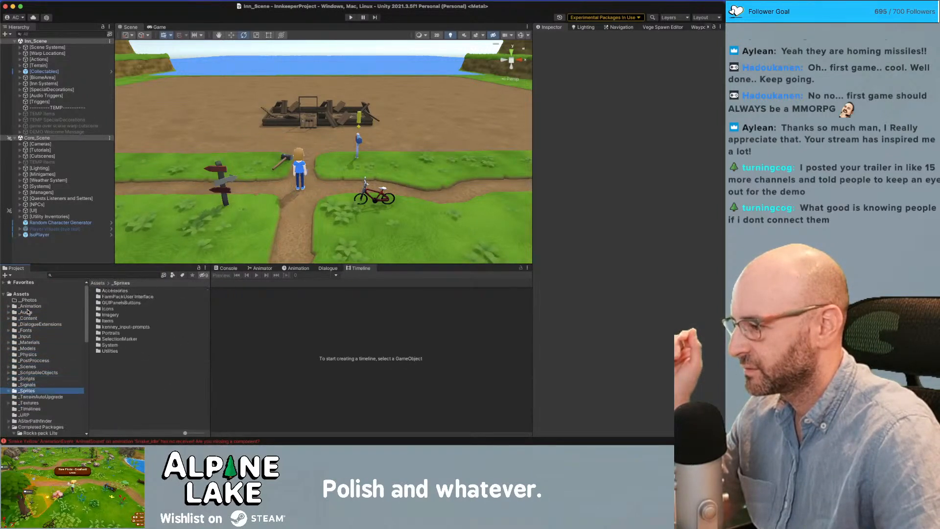
- Browse the contents of the _Textures and _Content asset folders
key(Down)
key(Down)
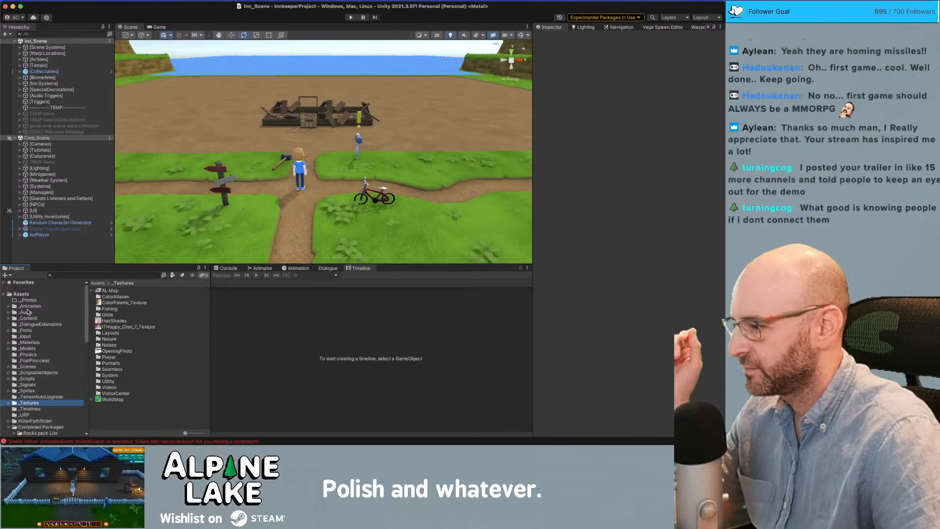
click(41, 318)
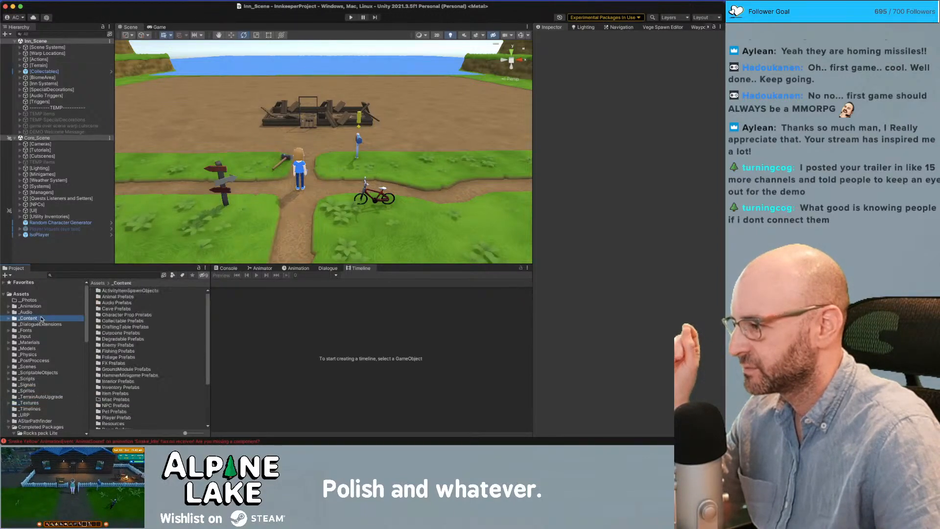
scroll(151, 336, down, 4)
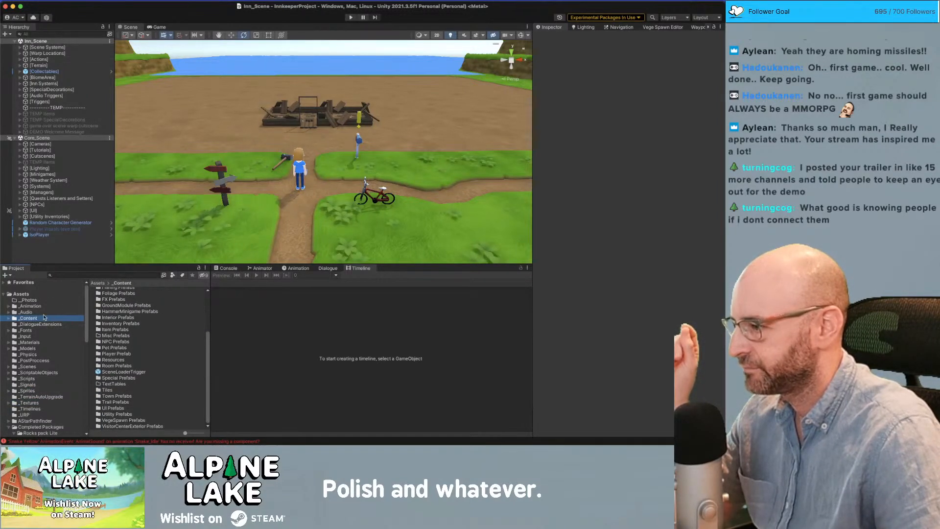
- Open the Sprites folder under _Fonts/Resources and select the SpeechBubble_v03 sprite asset
click(43, 330)
scroll(139, 341, down, 3)
scroll(138, 345, down, 4)
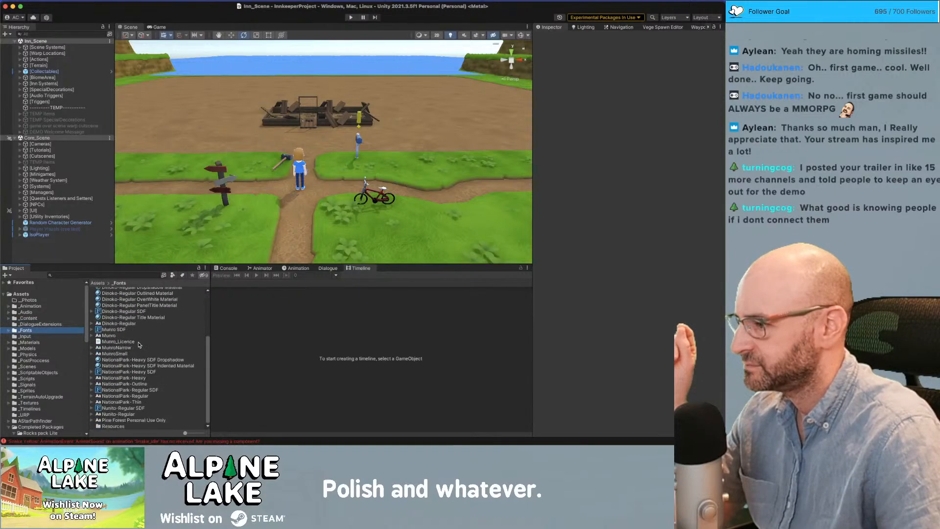
double_click(113, 426)
click(111, 292)
double_click(110, 291)
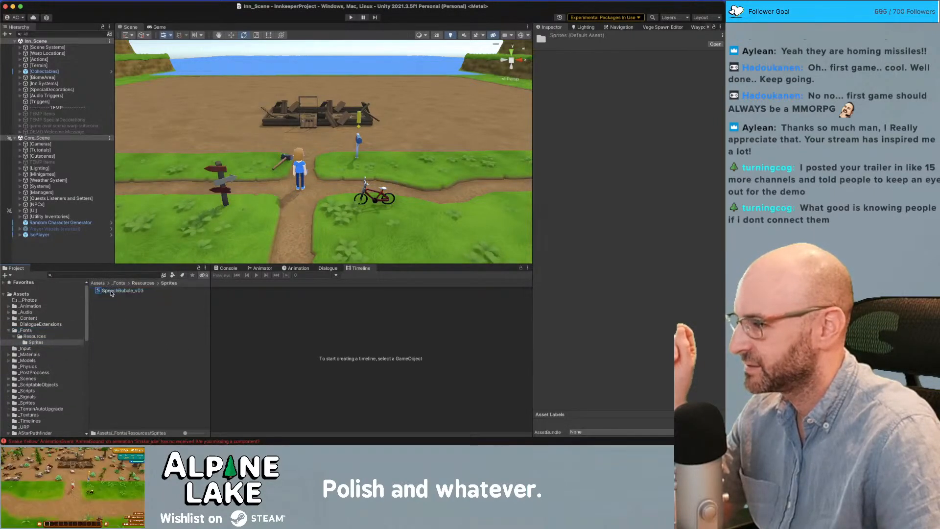
click(116, 291)
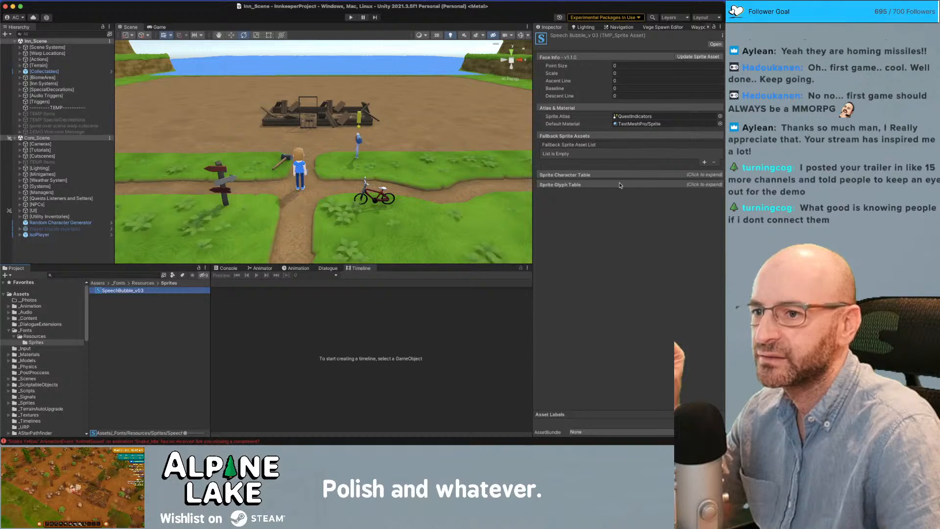
- Expand and inspect the Sprite Glyph Table and Sprite Character Table of the SpeechBubble_v03 asset
click(572, 185)
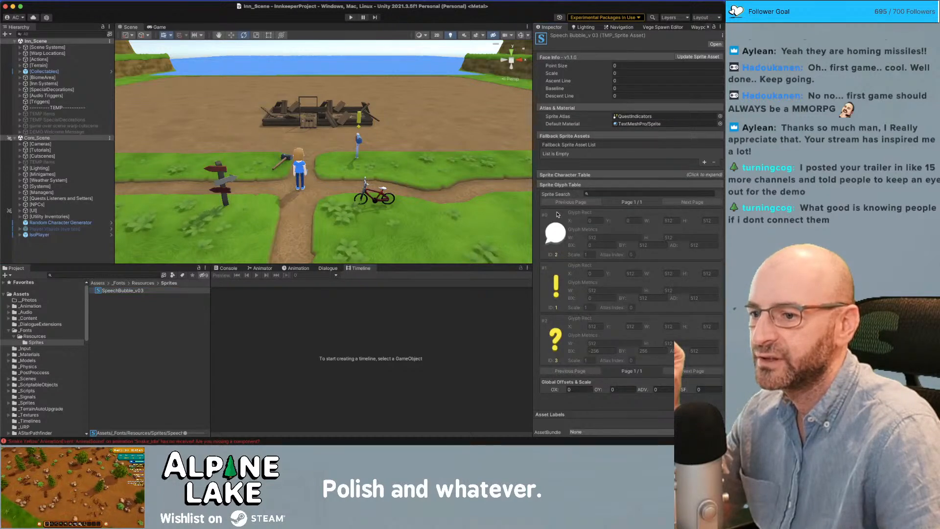
click(559, 175)
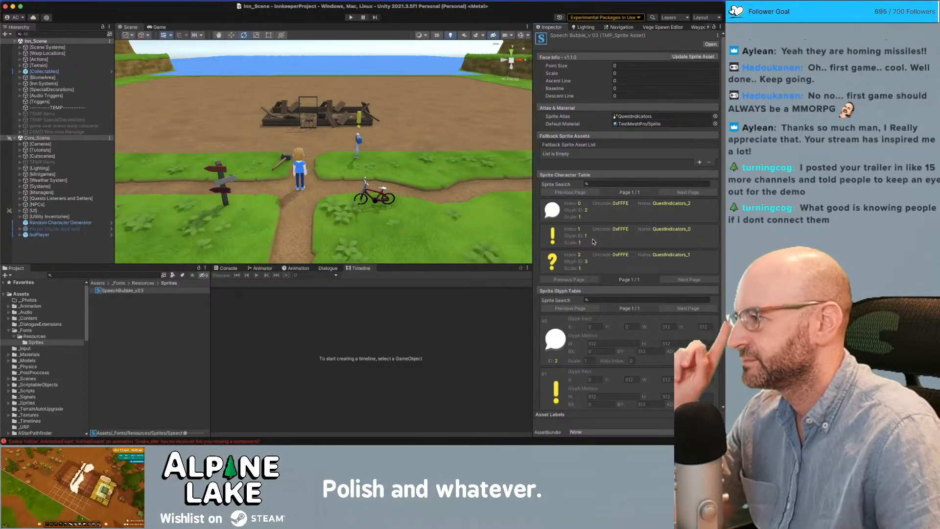
scroll(592, 242, down, 3)
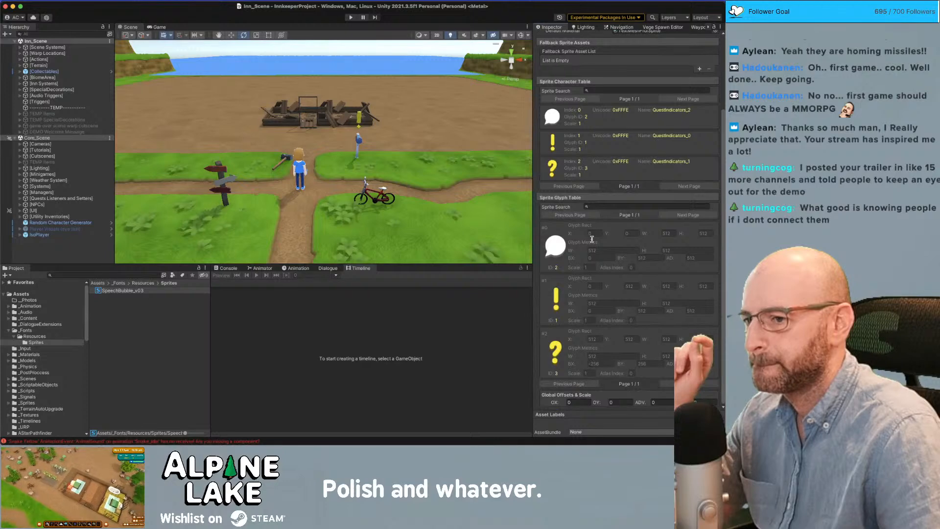
scroll(589, 259, up, 3)
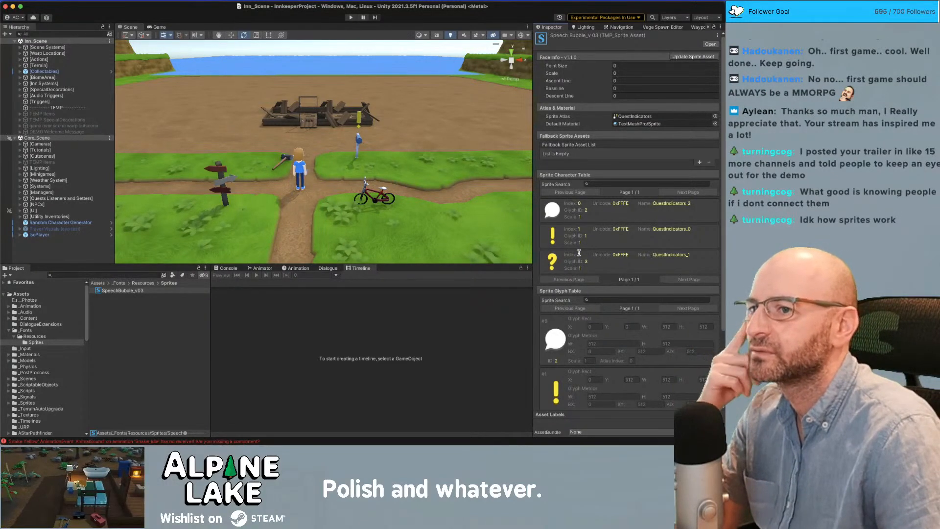
- Locate the sprite asset's QuestIndicators atlas in the project and view the texture's import settings
click(629, 118)
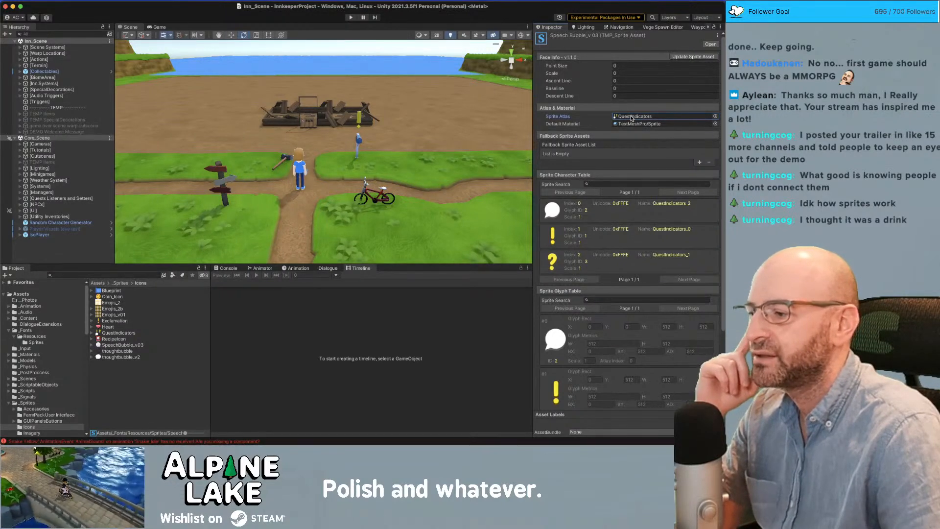
click(632, 118)
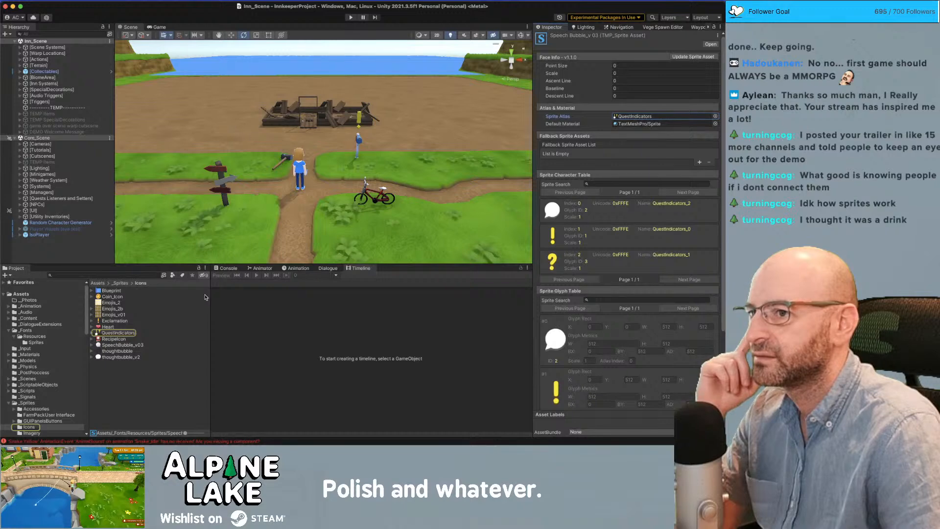
click(112, 334)
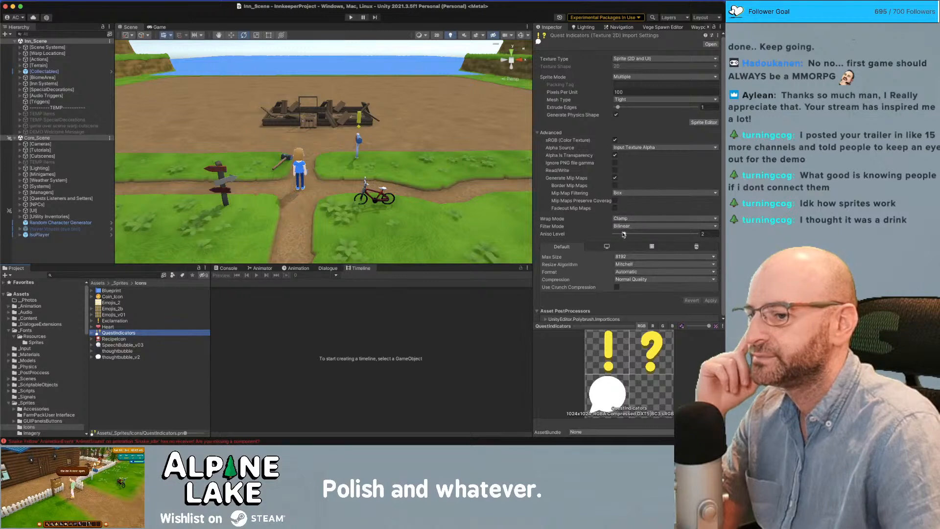
- Search the project assets for "kenney"
click(71, 276)
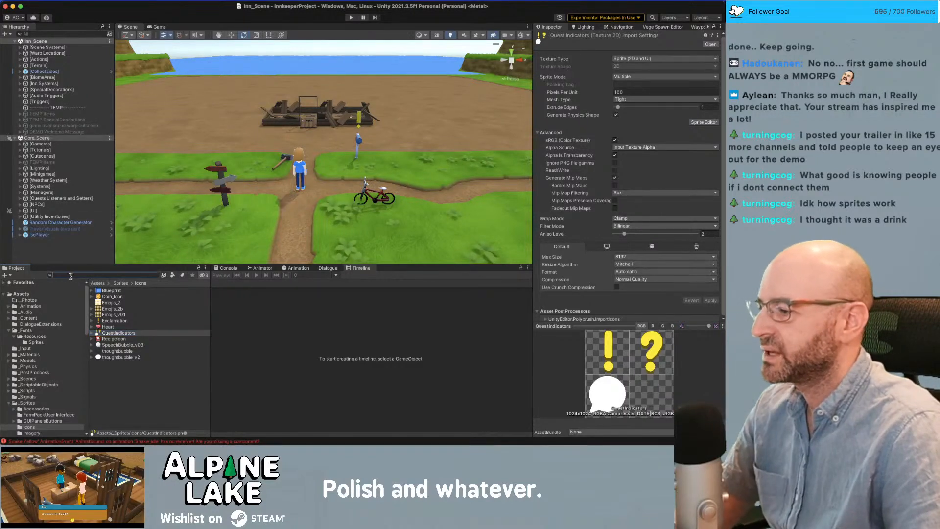
text(kenney)
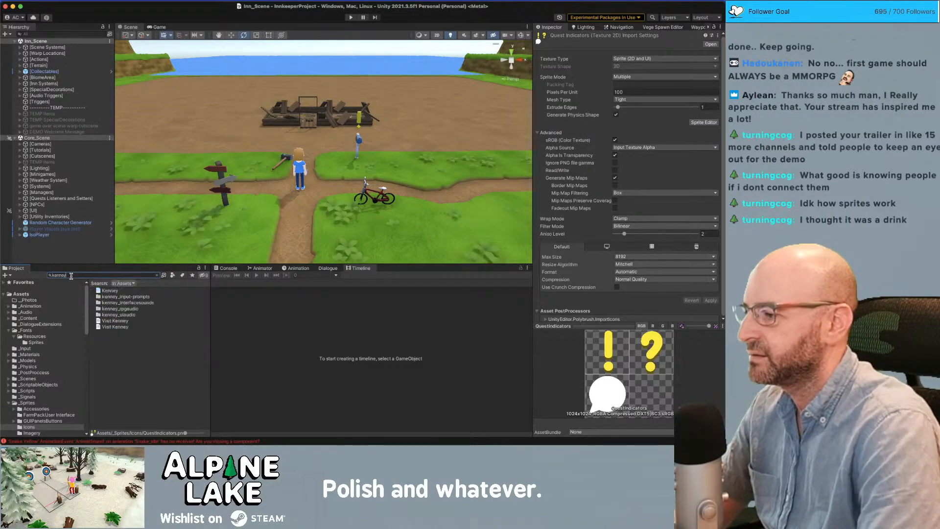
- Open the Default folder of the PlayStation 5 prompts inside the kenney_input-prompts sprite folder
click(126, 296)
click(157, 275)
double_click(122, 325)
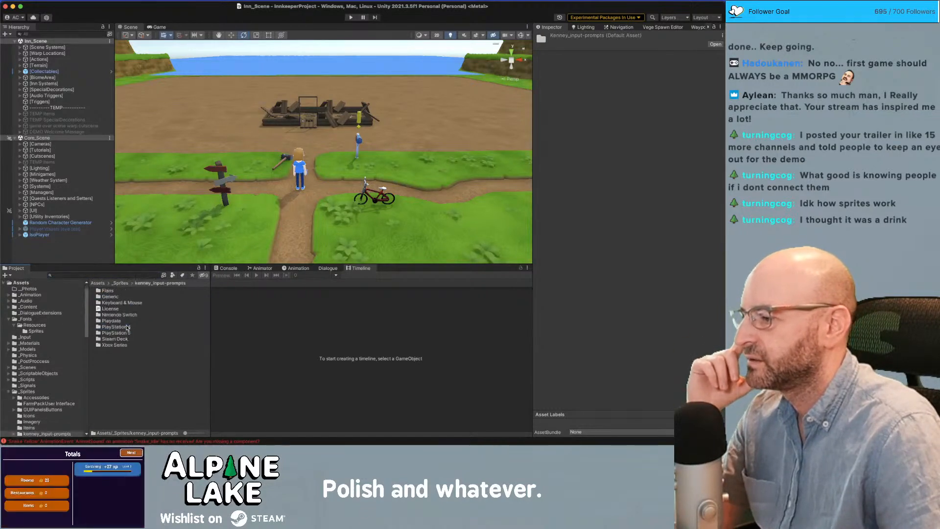
click(123, 326)
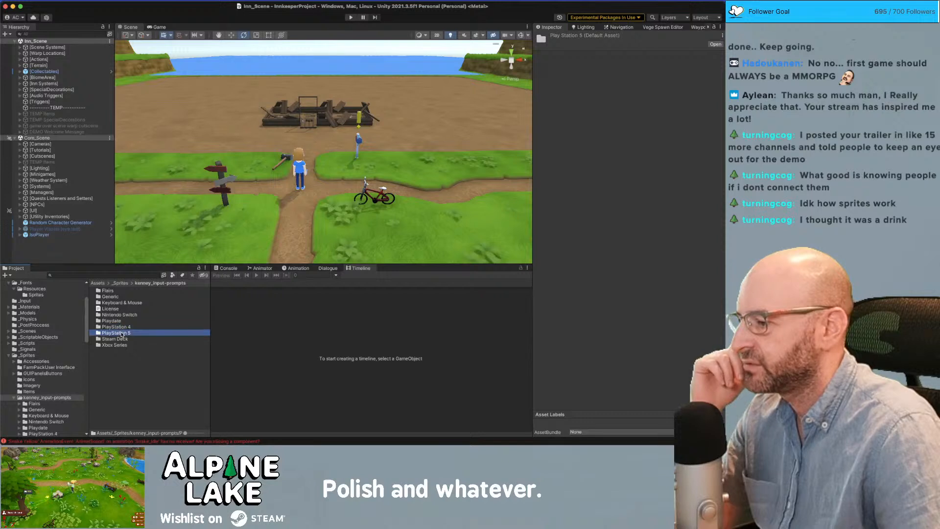
double_click(123, 332)
click(115, 291)
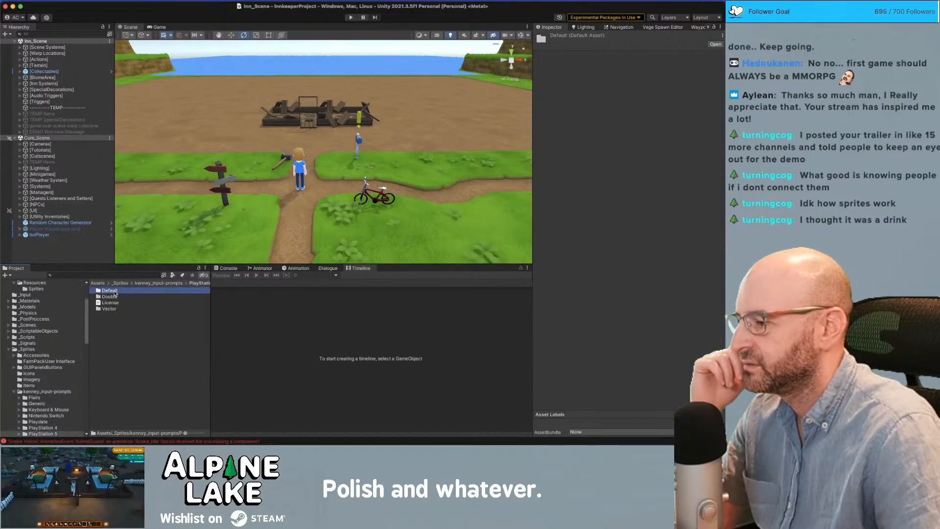
click(114, 297)
double_click(113, 291)
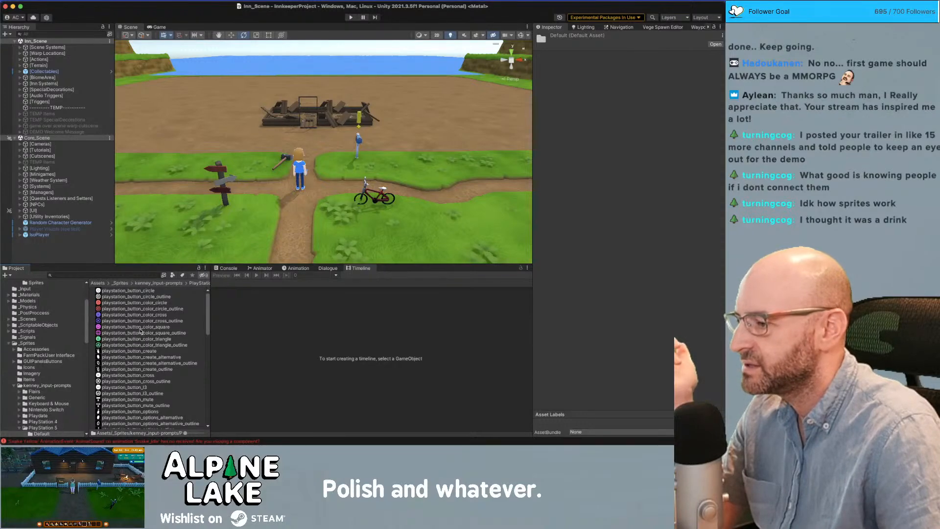
- Preview the coloured PlayStation button textures and select the non-outline circle, cross, square and triangle versions together
click(140, 327)
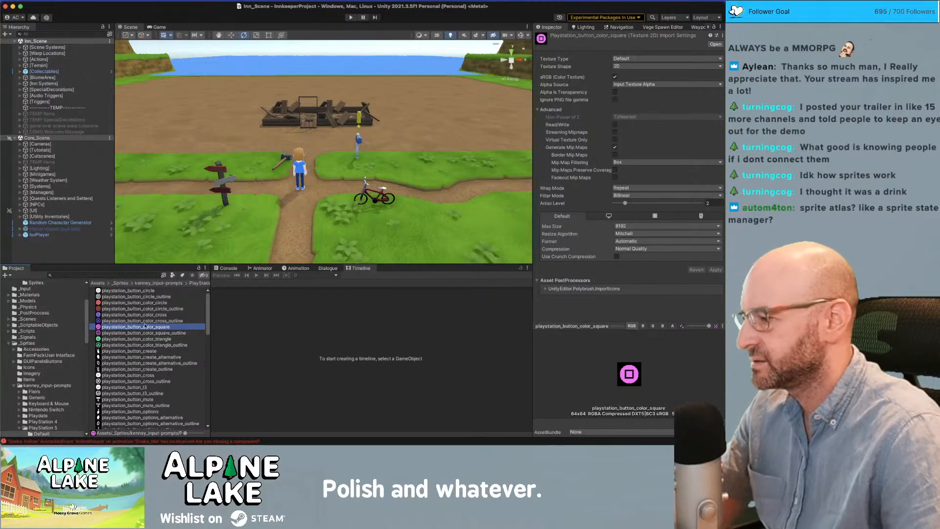
click(135, 309)
click(132, 320)
click(131, 316)
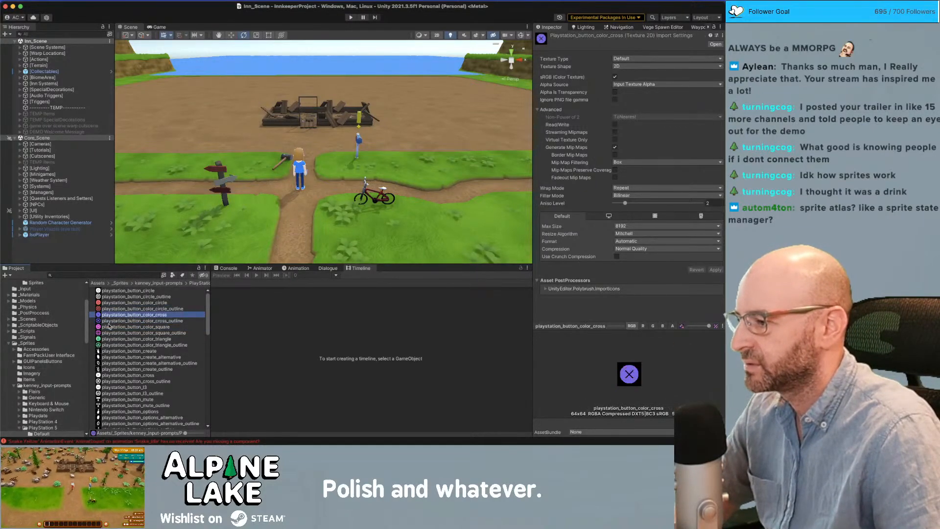
super+click(111, 327)
super+click(113, 339)
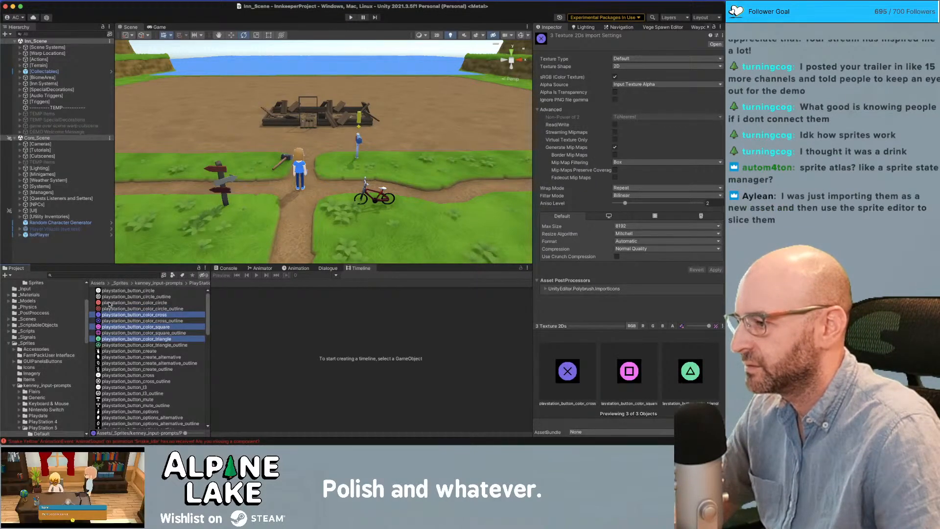
super+click(110, 303)
- Look through the asset creation options for a way to combine the four selected button textures
right_click(112, 303)
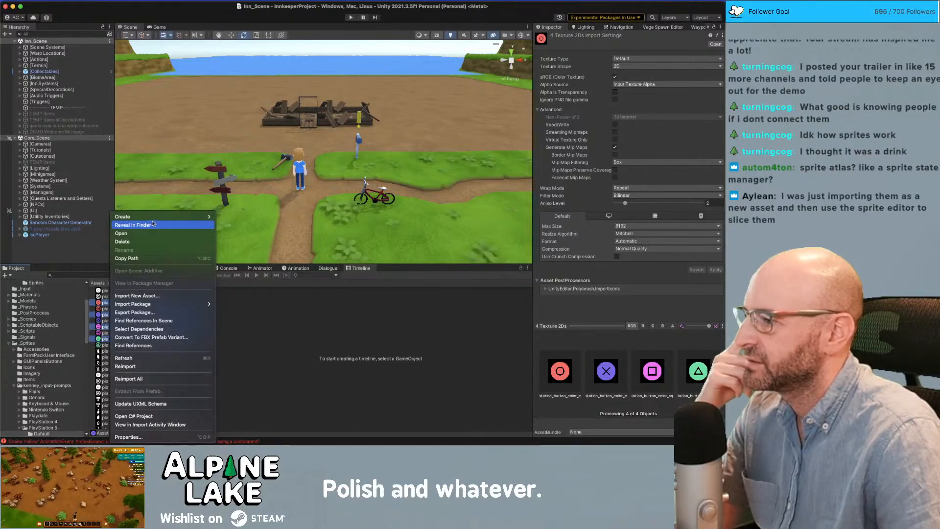
mouse_move(154, 220)
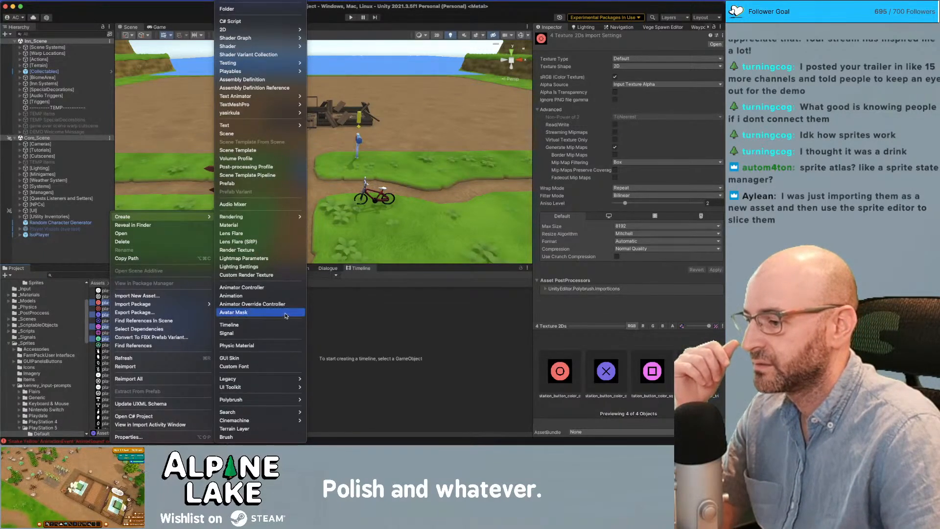
key(Escape)
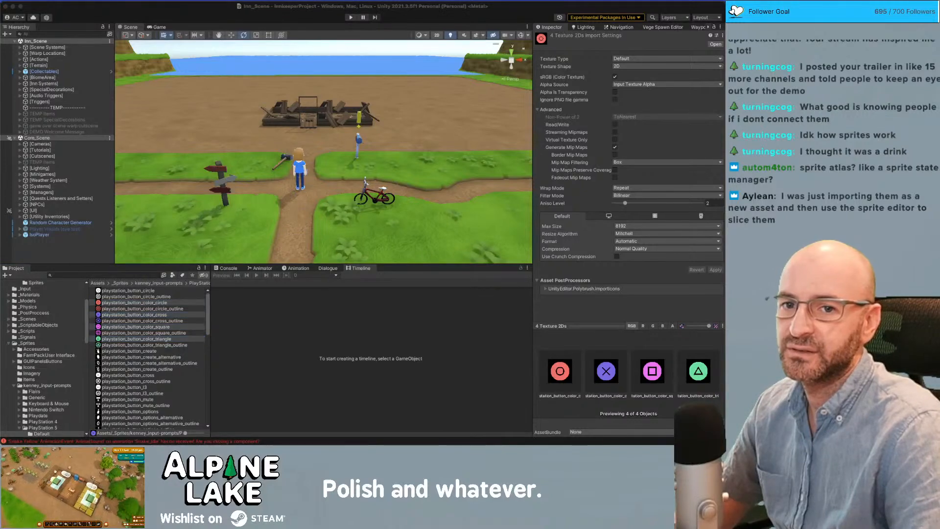
- Switch to a new Chrome window and search the web for "create atlas from separate textures in unity"
key(super+n)
text(creat)
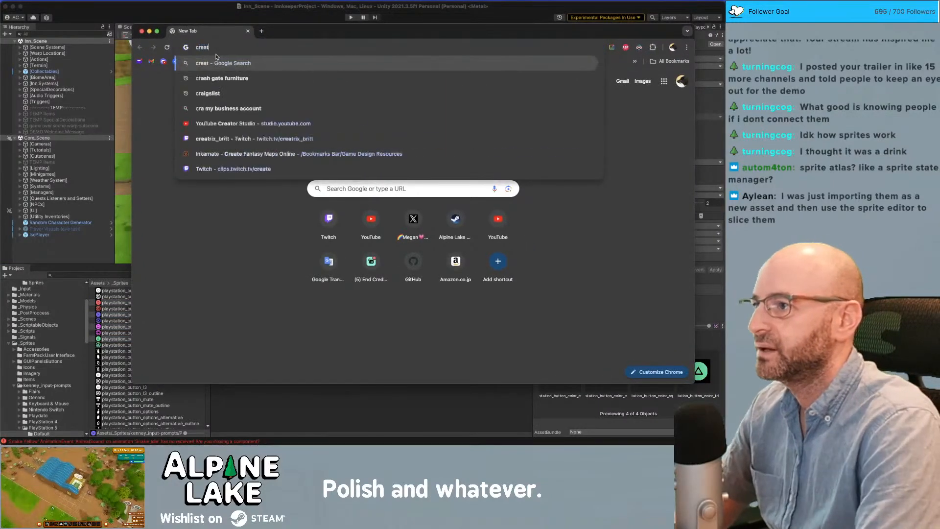
text(e atlas from sep)
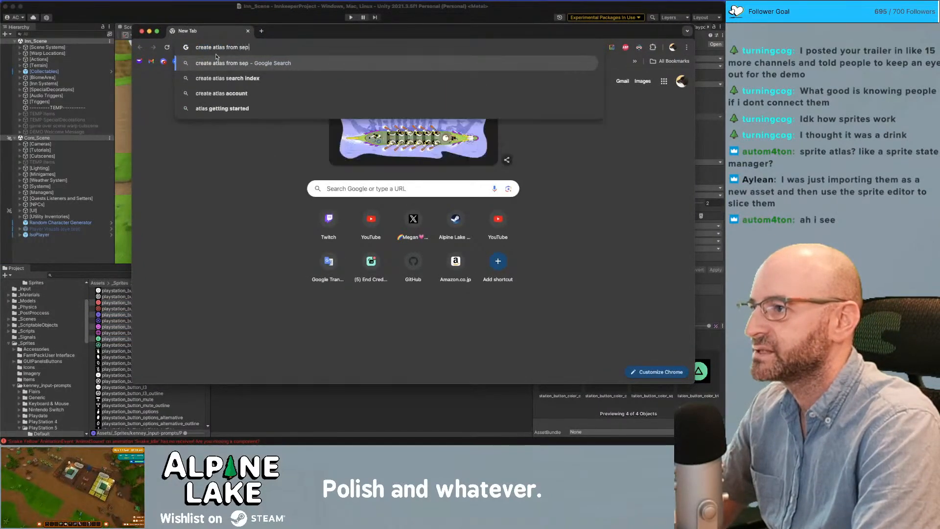
text(arate textures in unity)
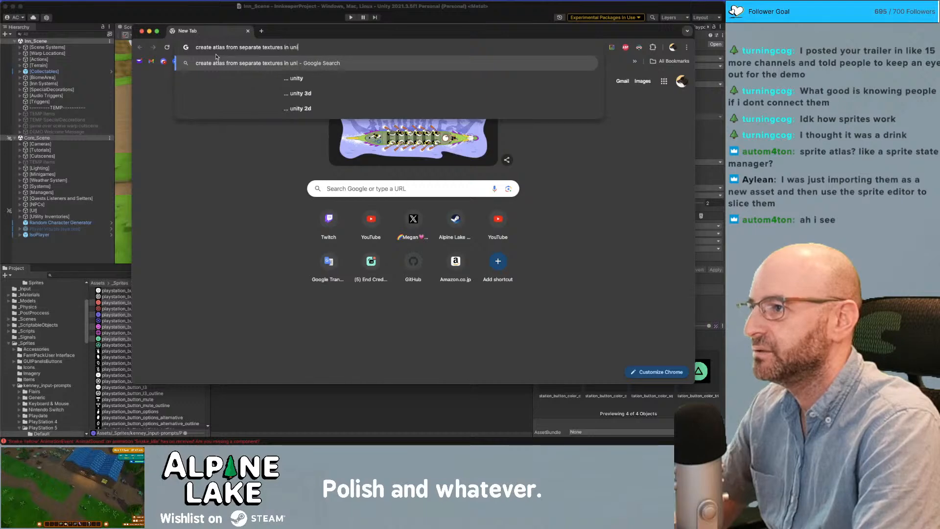
key(Return)
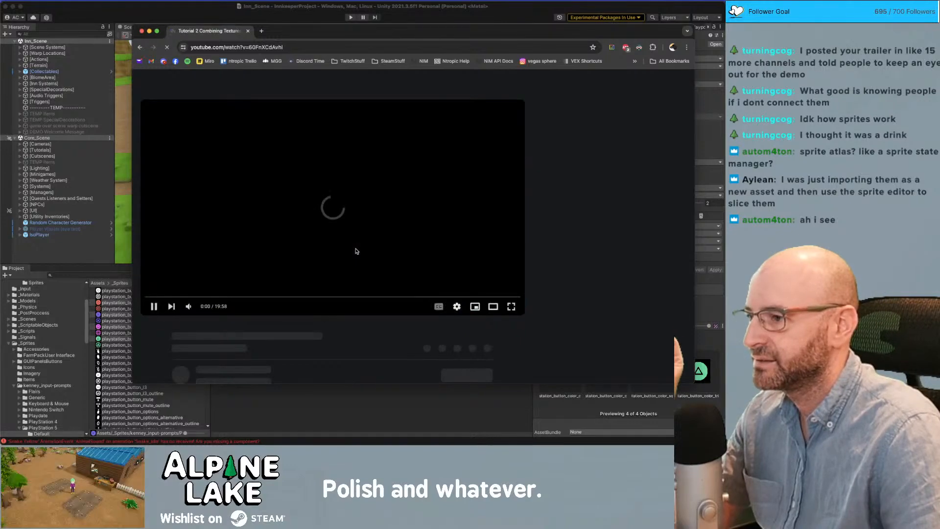
- Mute the "Tutorial 2 Combining Textures Into Atlases" video and skip ahead into its chapter on creating an atlas with the TextureBaker component
click(189, 303)
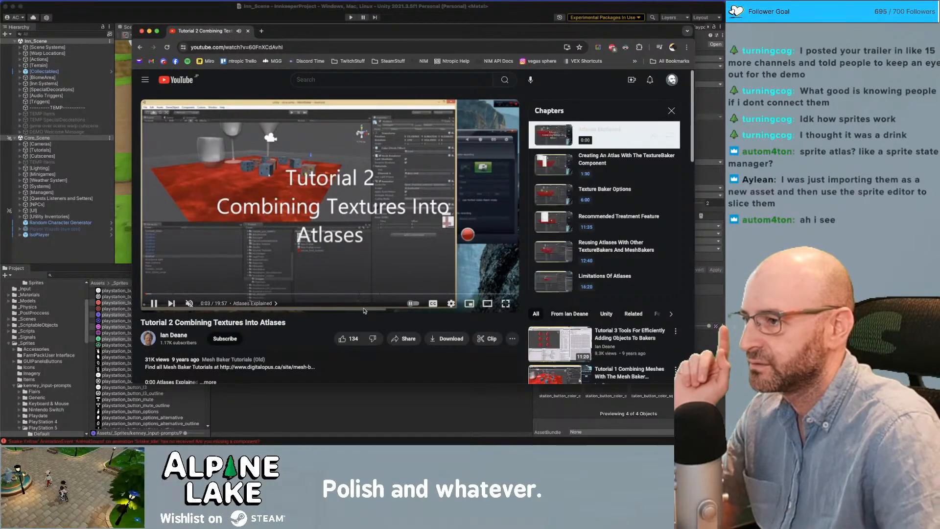
key(Right)
key(Right)
key(Right)
key(Right)
key(Right)
key(Right)
key(Right)
key(Right)
key(Right)
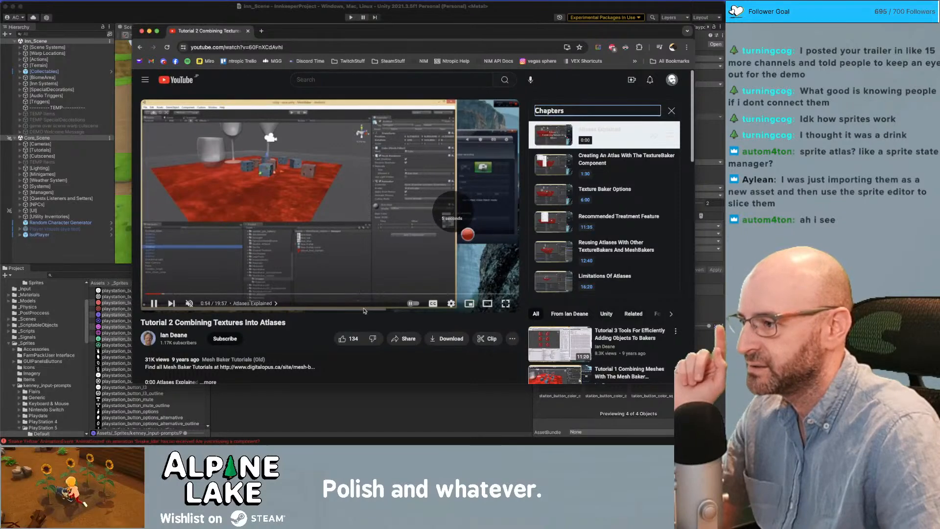
key(Right)
key(Right)
key(Right)
key(Right)
key(Right)
key(Right)
key(Right)
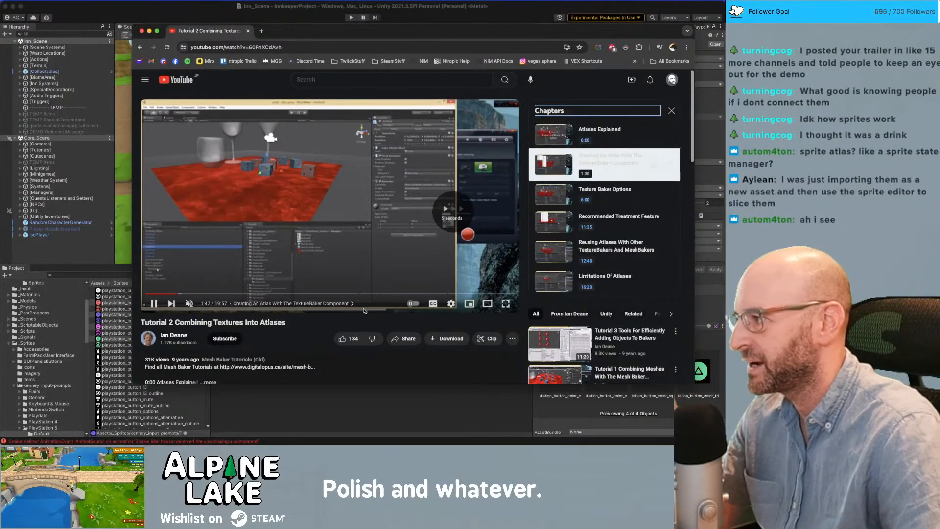
key(Right)
key(Right)
key(Right)
key(Right)
key(Right)
key(Right)
key(Right)
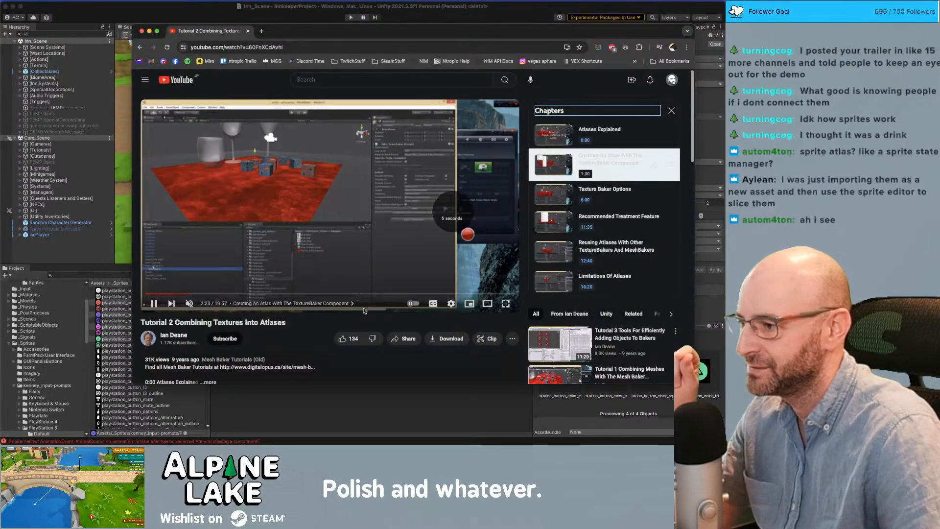
key(Right)
key(Right)
key(Right)
key(Right)
key(Right)
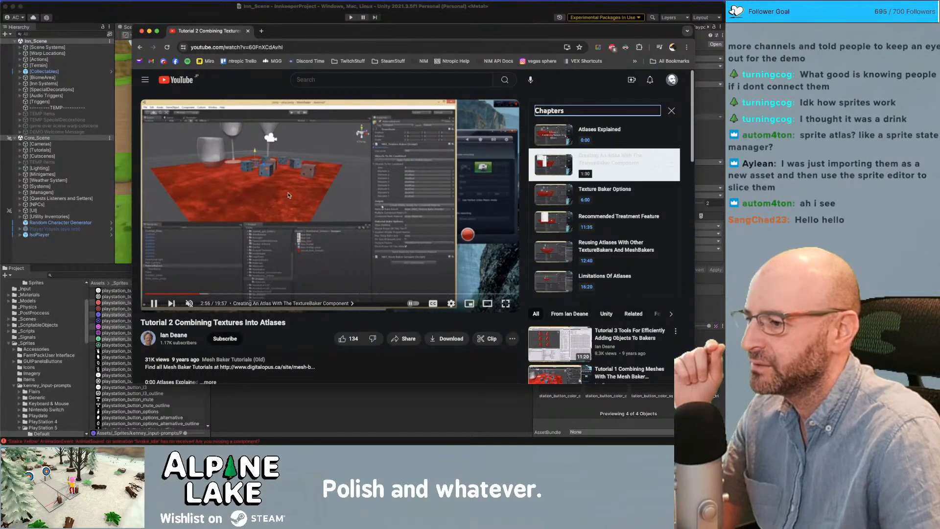
- Pause the atlas tutorial video and expand its description to read about the tool used
click(287, 196)
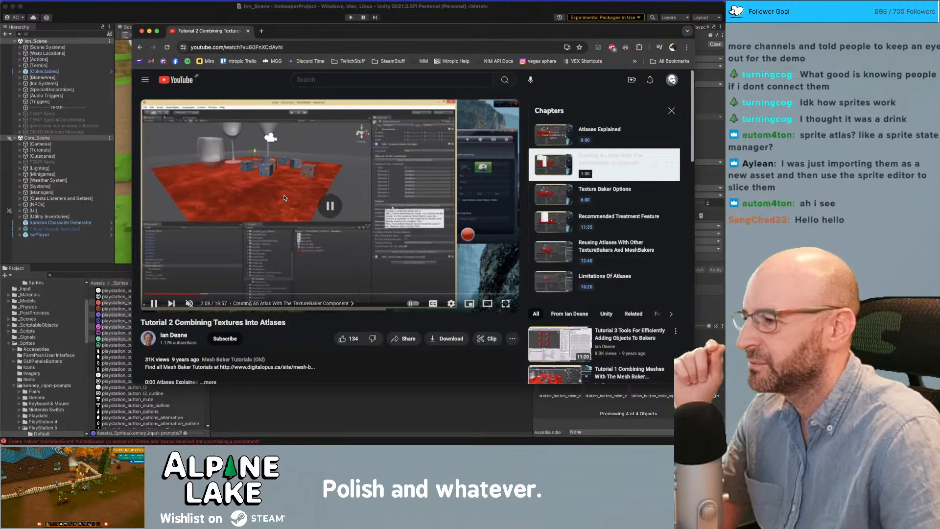
scroll(307, 261, down, 3)
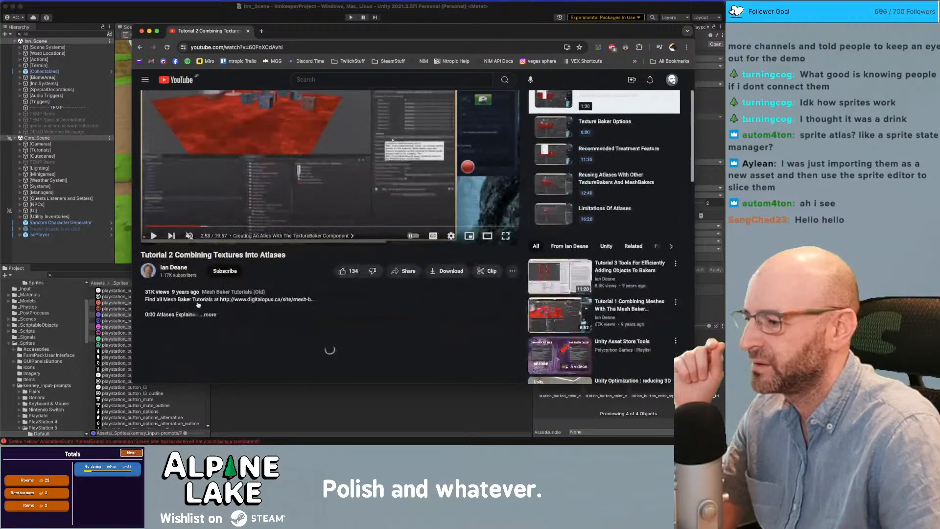
click(176, 301)
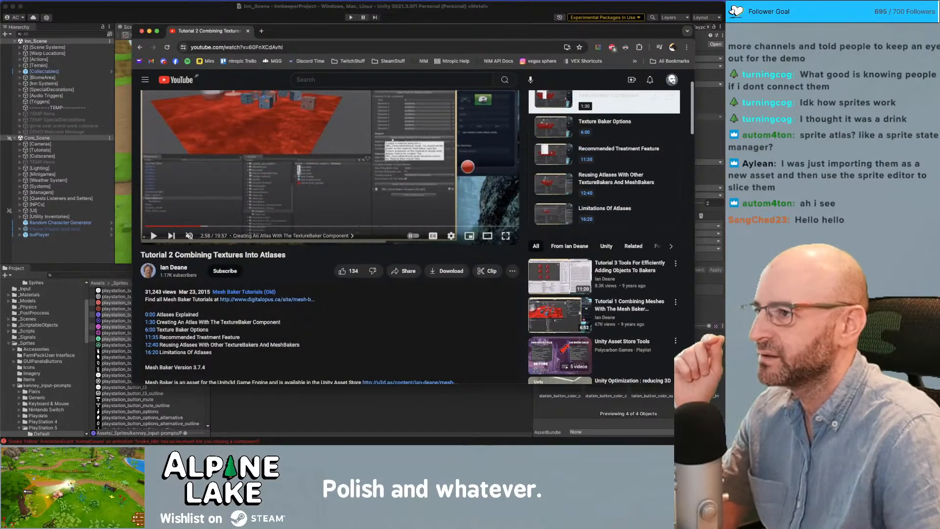
- Search the web for "texture baker unity" in a new browser tab
click(267, 32)
text(te)
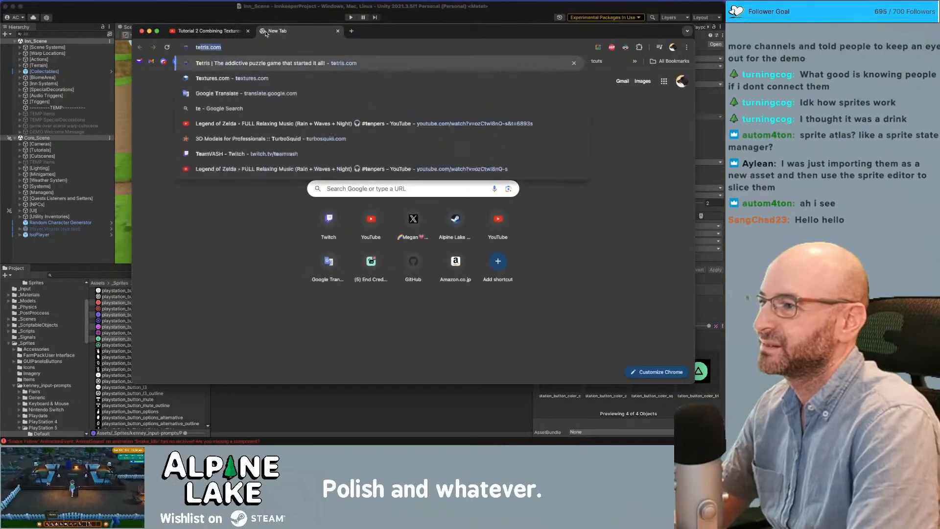
text(xture baker unity)
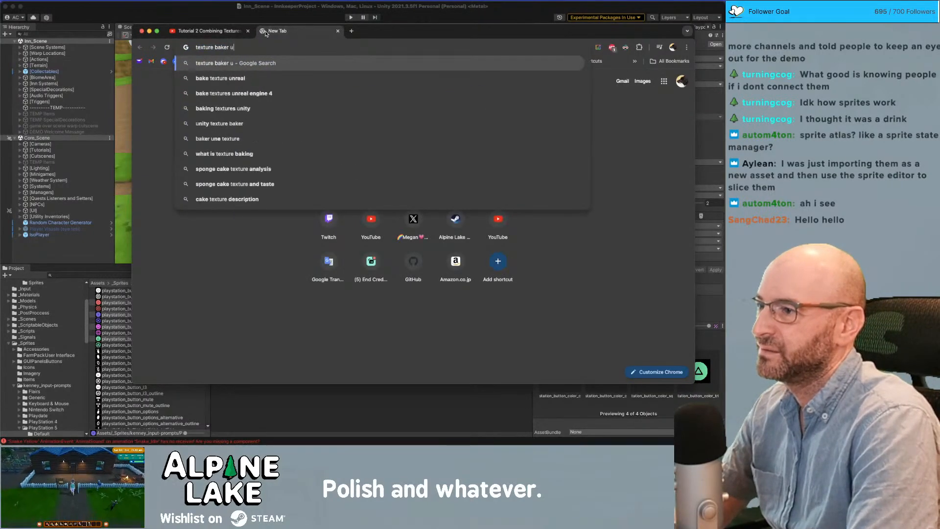
key(Return)
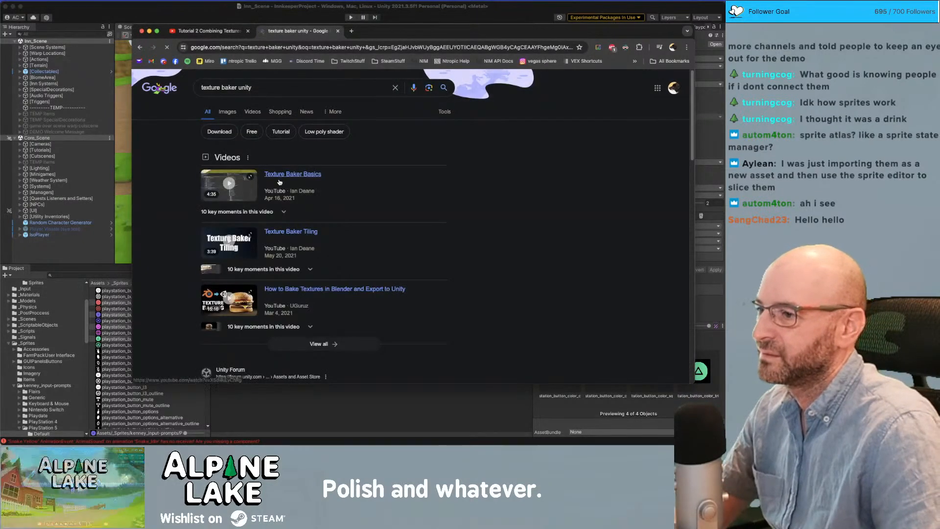
- Check the Total Baker forum thread from the results, and review the Vertex Texture Baker page on the Asset Store
scroll(251, 201, down, 5)
click(247, 169)
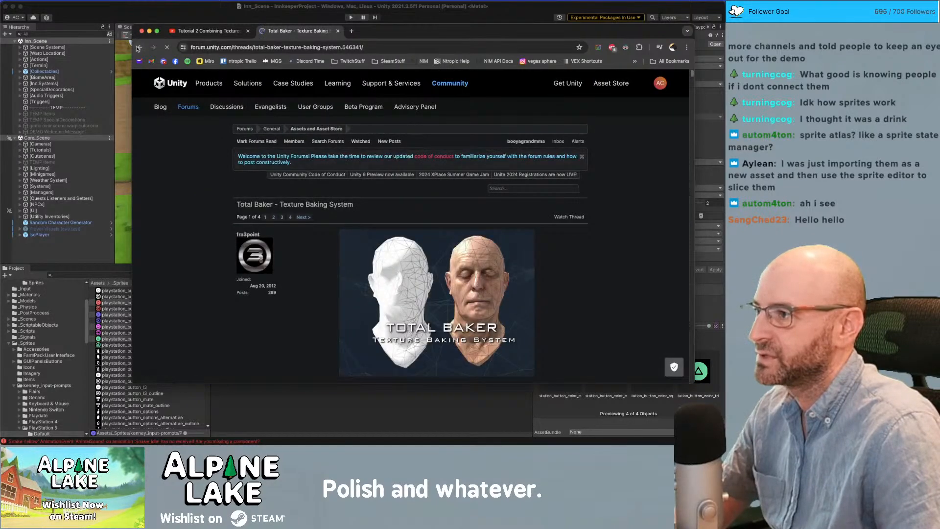
click(140, 48)
click(230, 267)
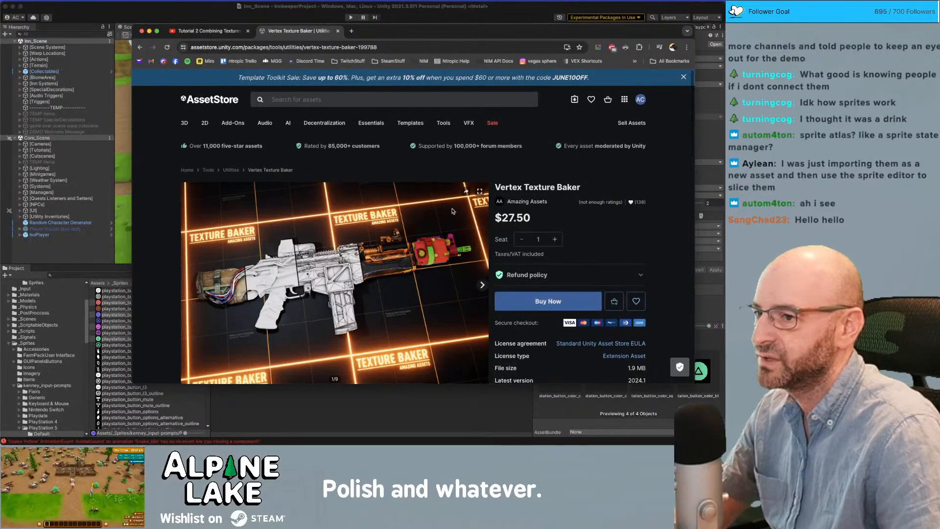
scroll(359, 173, down, 3)
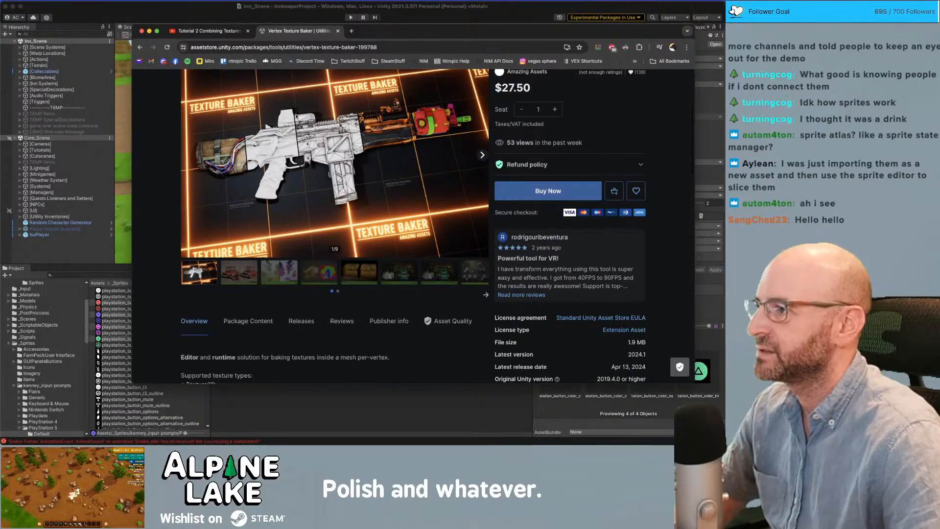
- Switch back to Unity and look over the list of PlayStation 5 button textures
click(198, 16)
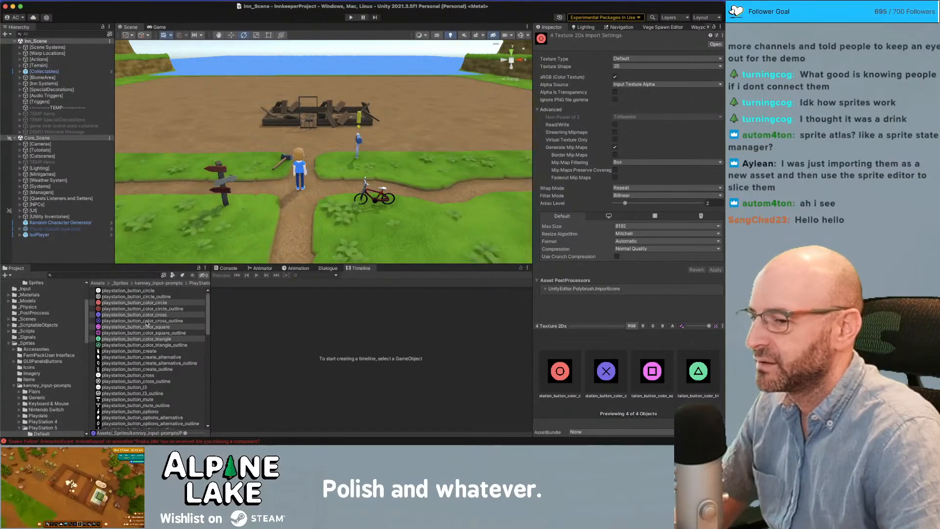
scroll(146, 324, down, 3)
scroll(147, 323, down, 15)
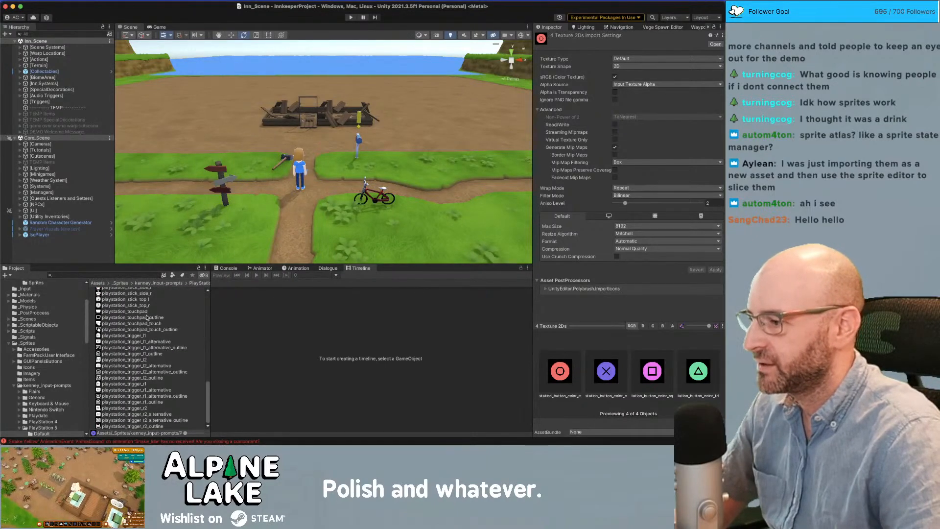
scroll(148, 323, up, 15)
right_click(160, 307)
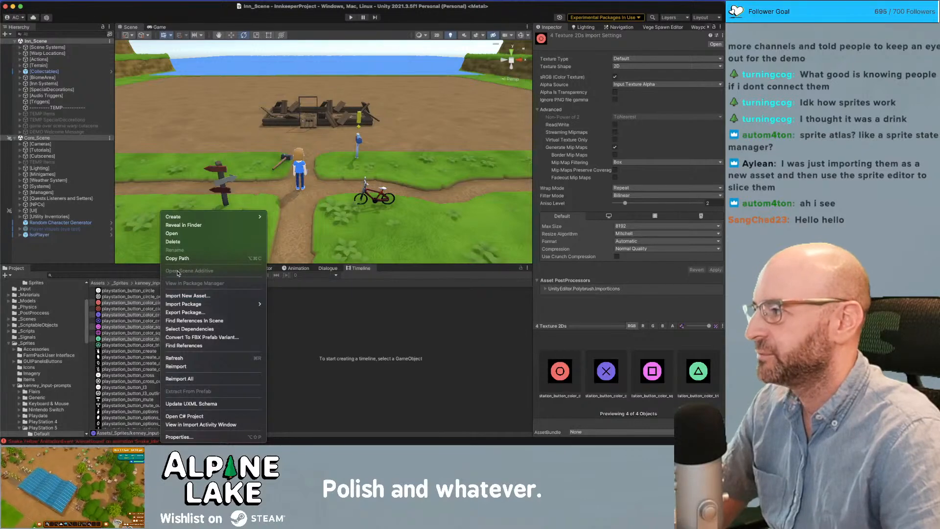
mouse_move(204, 221)
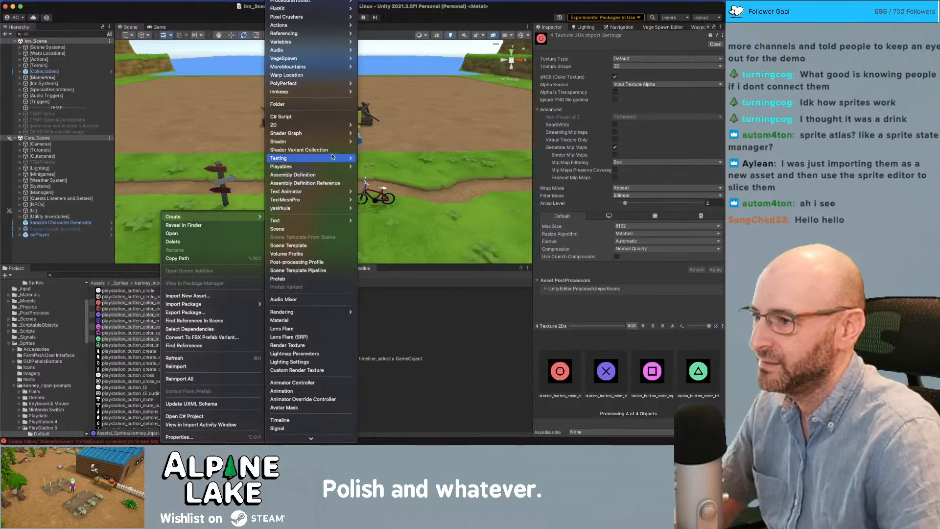
mouse_move(333, 143)
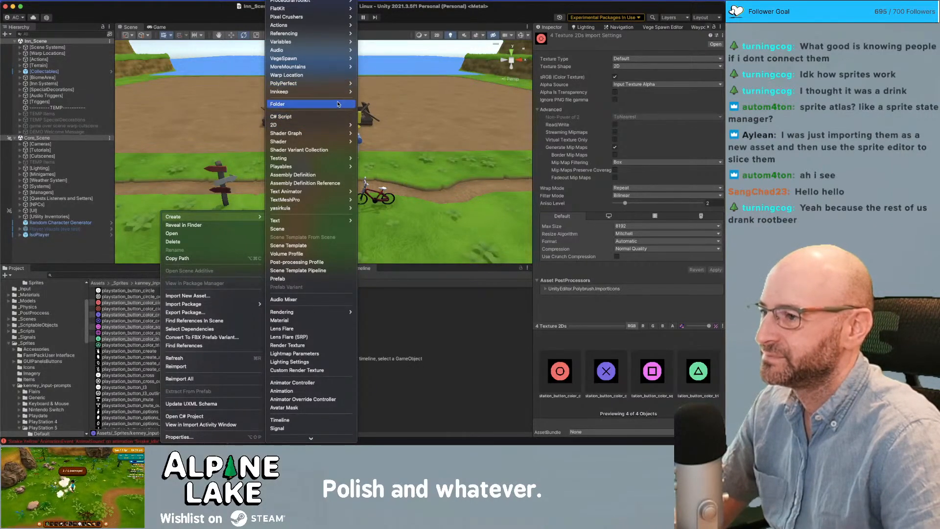
scroll(309, 296, down, 5)
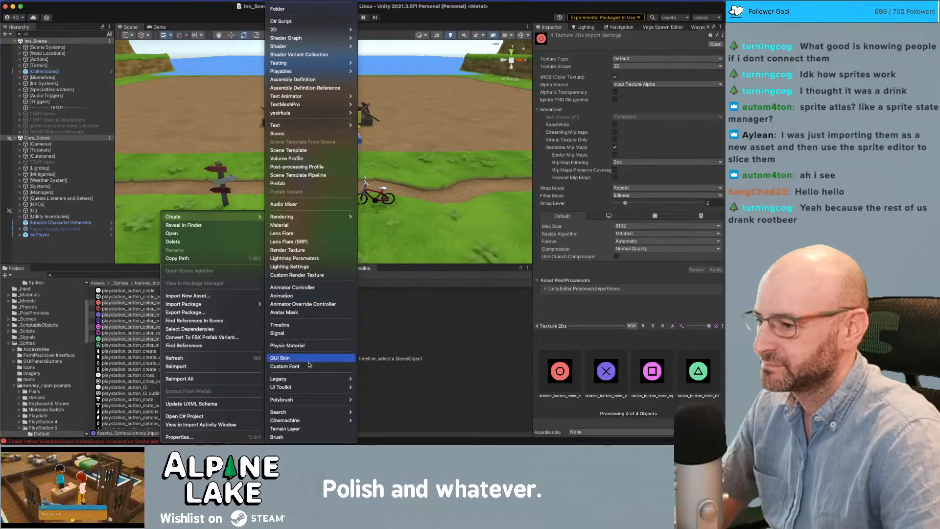
mouse_move(309, 389)
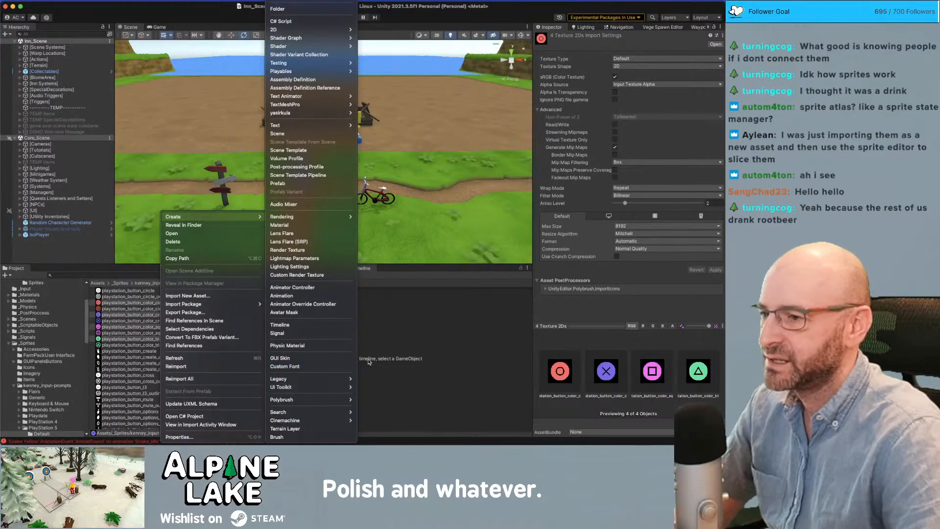
- Switch to the browser and return from the atlas tutorial video to the "create atlas from separate textures in unity" search results
key(super+Tab)
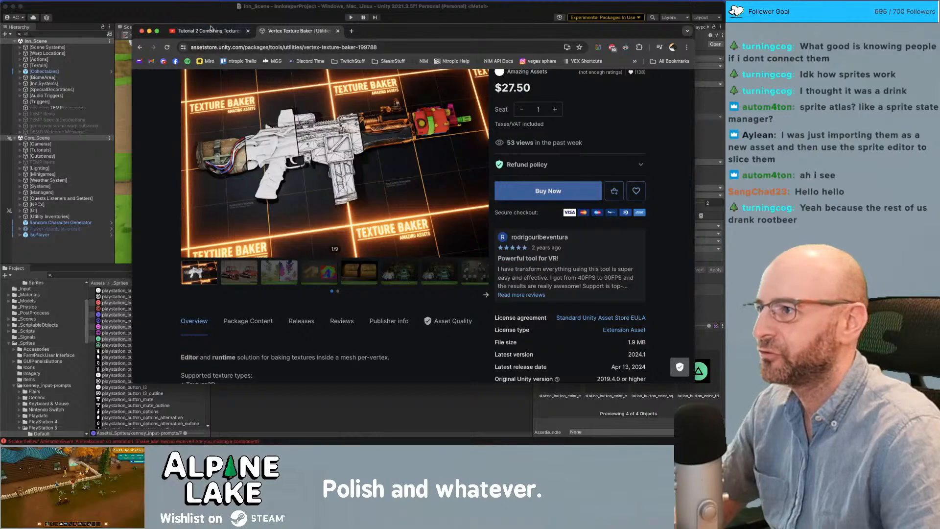
scroll(325, 119, up, 5)
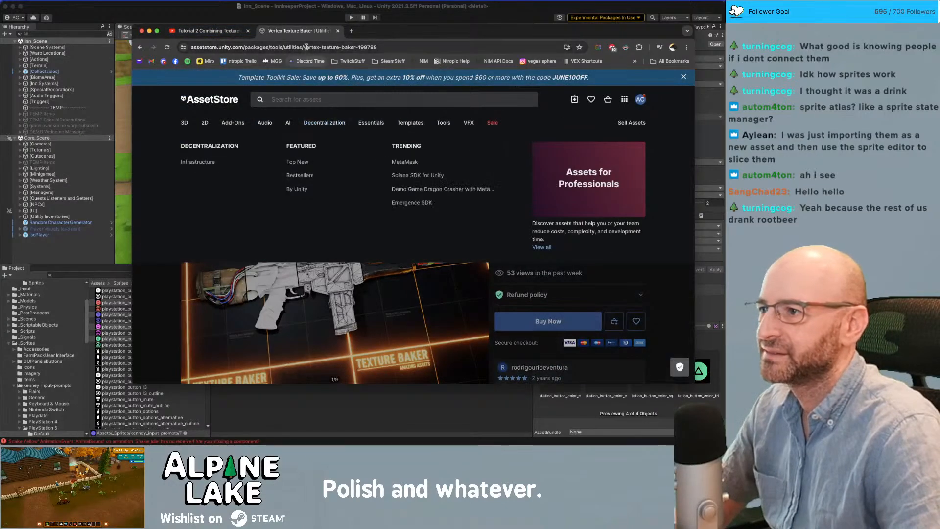
click(200, 31)
click(141, 47)
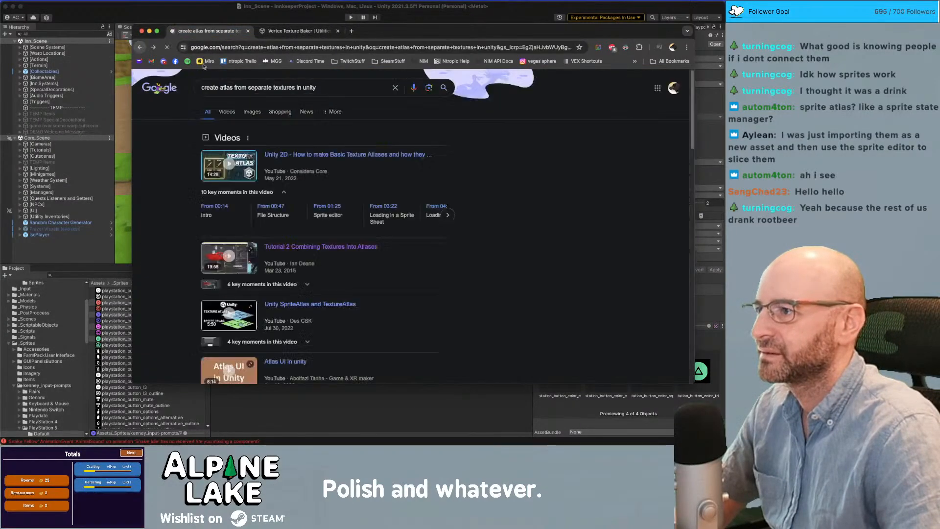
- Read through the search results, expanding the related question "How to create a texture atlas in Unity?"
scroll(339, 267, down, 1)
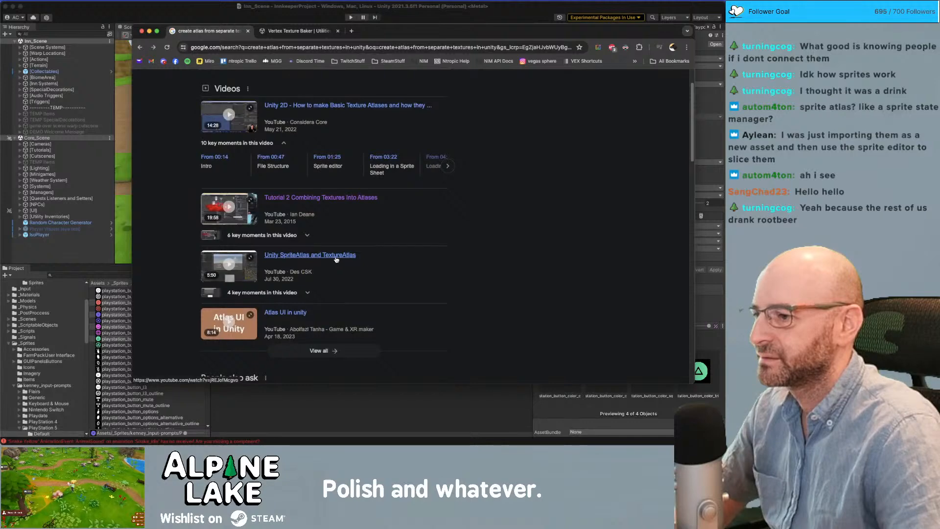
scroll(338, 263, down, 1)
scroll(337, 259, down, 3)
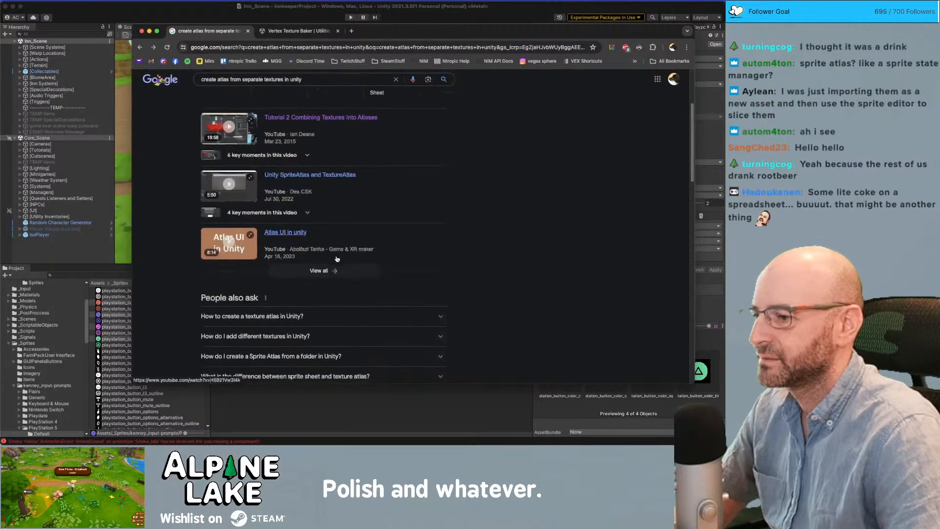
click(336, 314)
scroll(336, 314, down, 1)
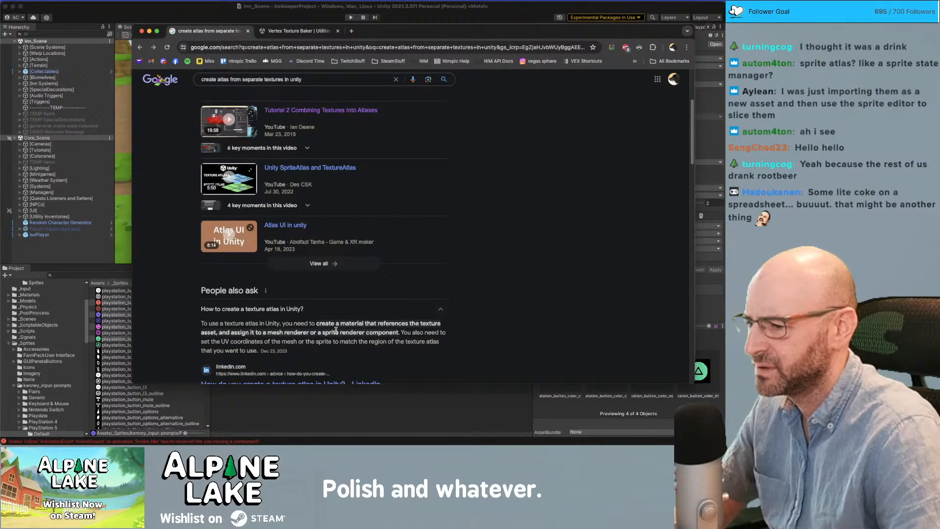
scroll(334, 330, down, 4)
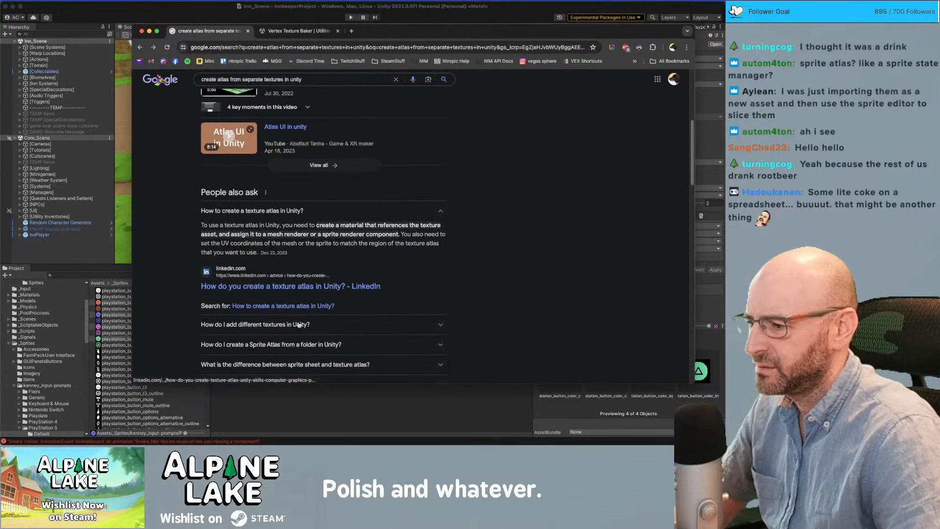
scroll(339, 318, down, 4)
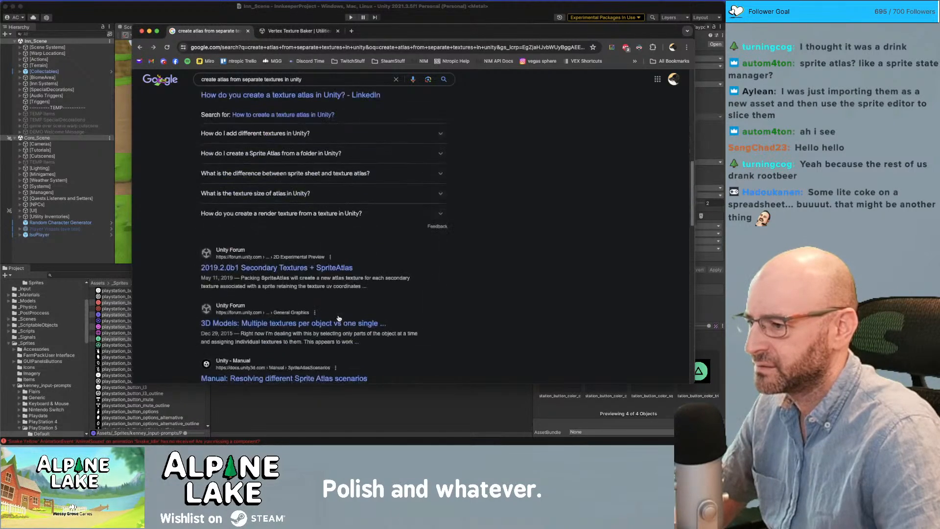
scroll(333, 294, down, 1)
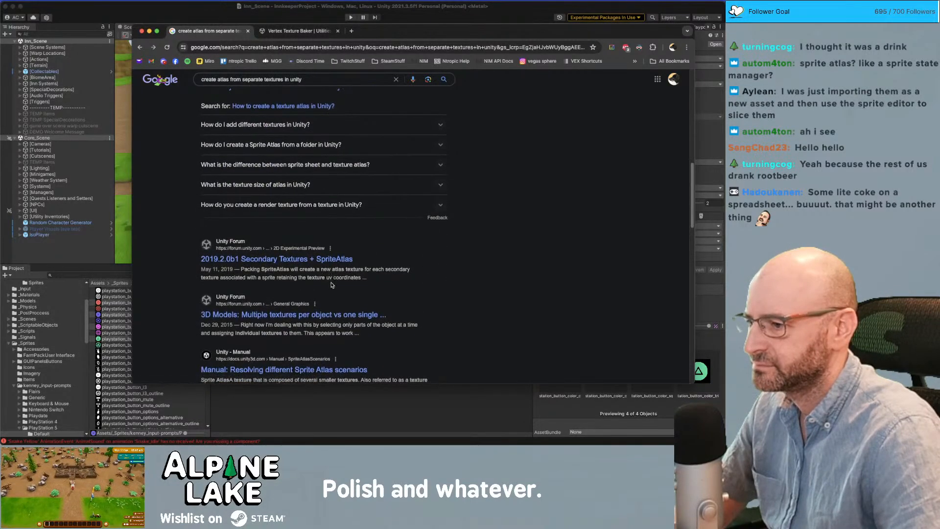
scroll(332, 285, down, 1)
scroll(67, 337, up, 1)
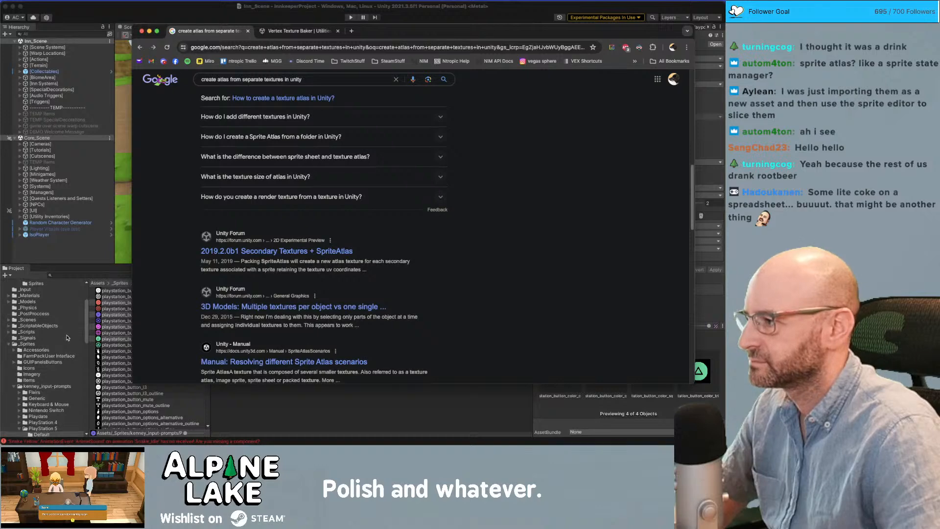
- Switch back to Unity and collapse the _Sprites, Completed Packages and _Fonts folders in the project's folder tree
click(68, 325)
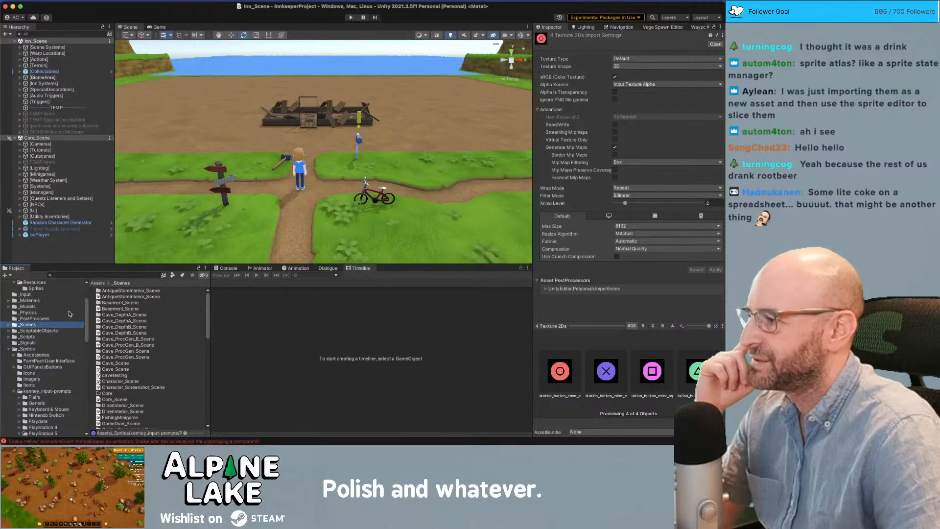
scroll(66, 314, up, 5)
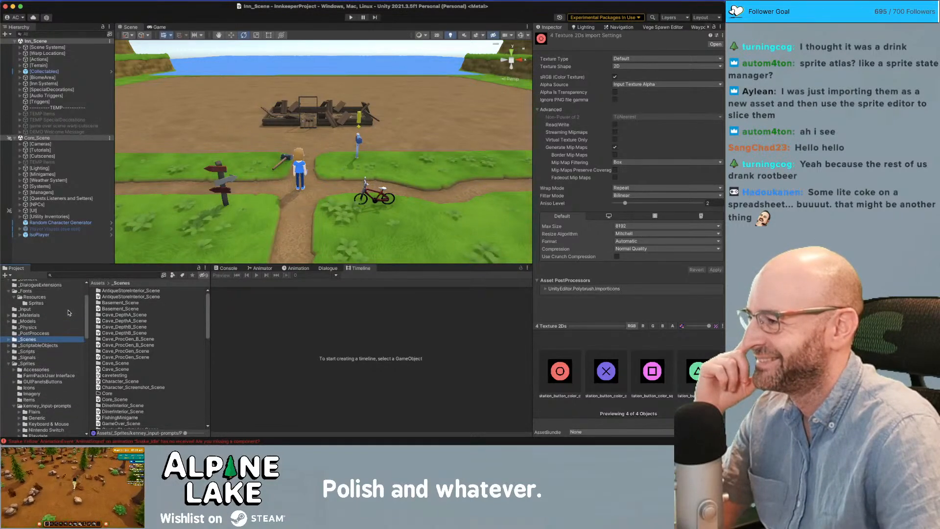
scroll(59, 313, down, 5)
scroll(56, 309, down, 1)
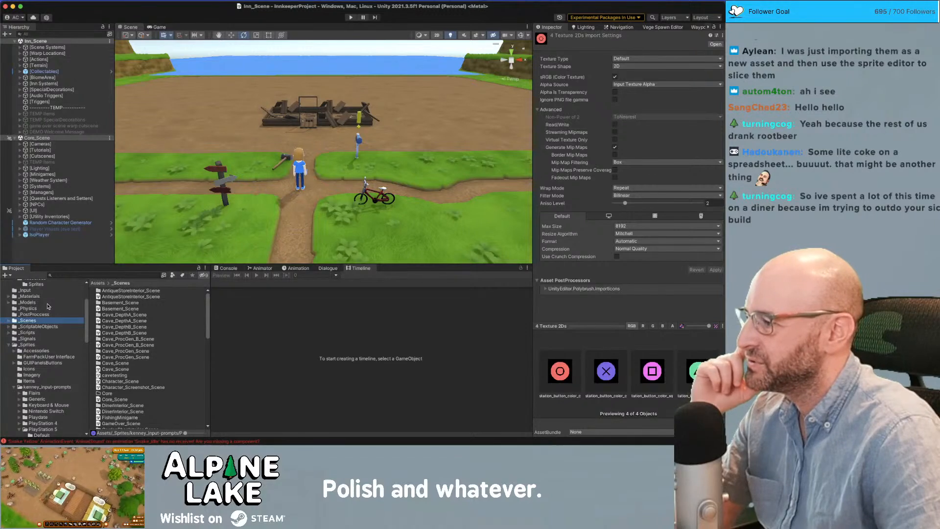
click(8, 346)
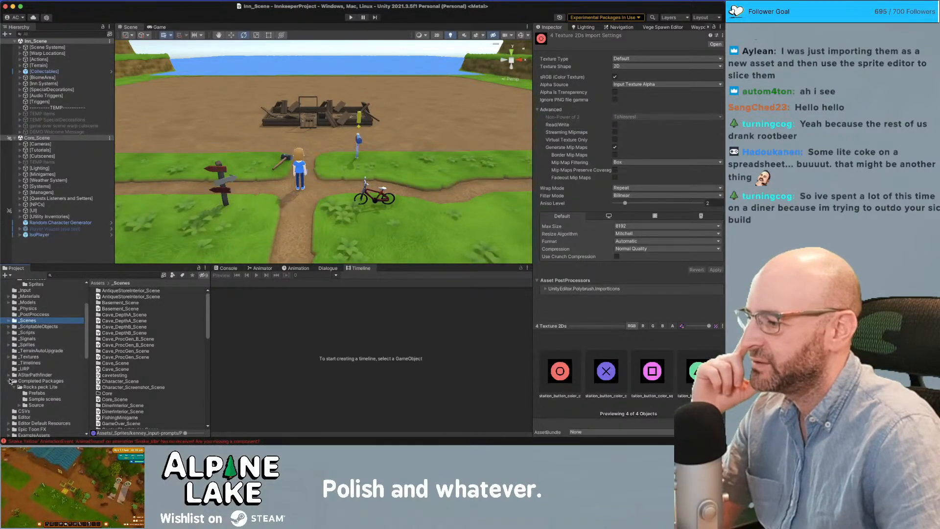
click(10, 380)
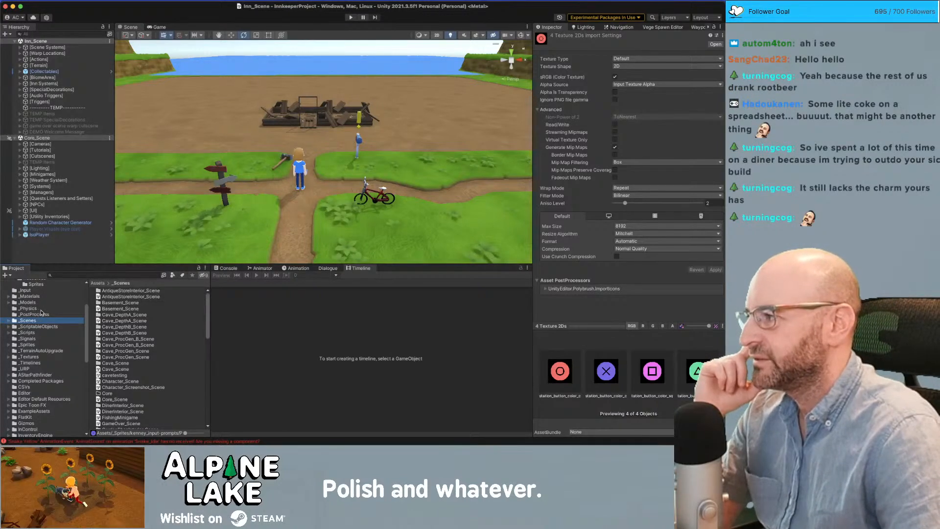
scroll(44, 328, up, 1)
scroll(42, 329, up, 1)
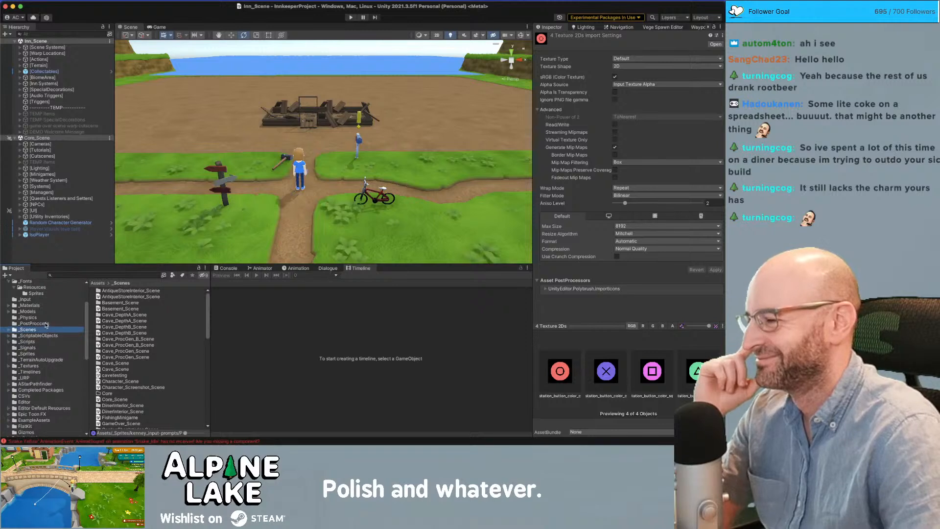
scroll(46, 325, up, 1)
click(9, 289)
scroll(31, 313, up, 2)
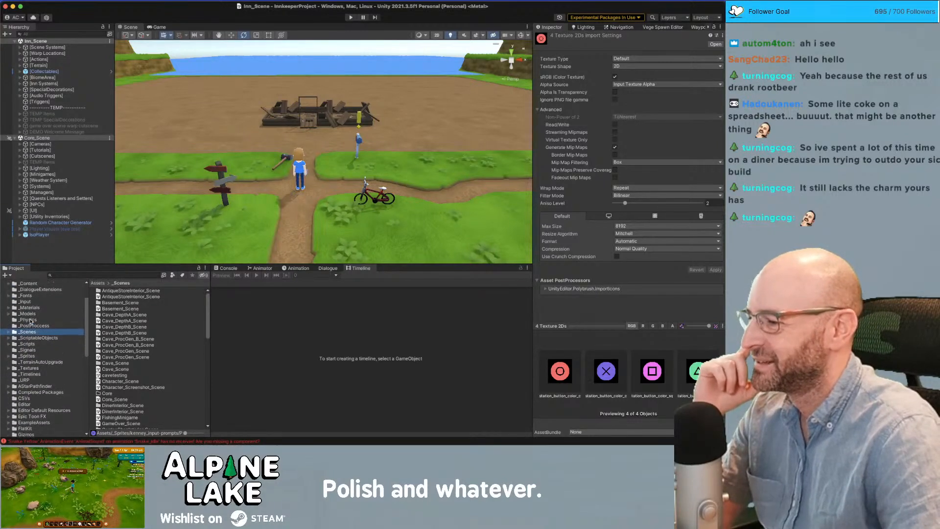
scroll(29, 318, up, 1)
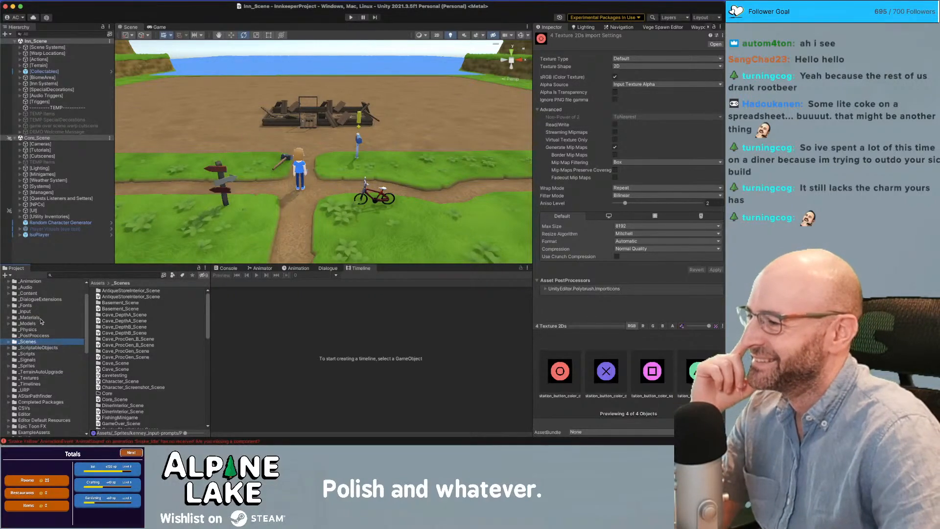
scroll(36, 325, up, 3)
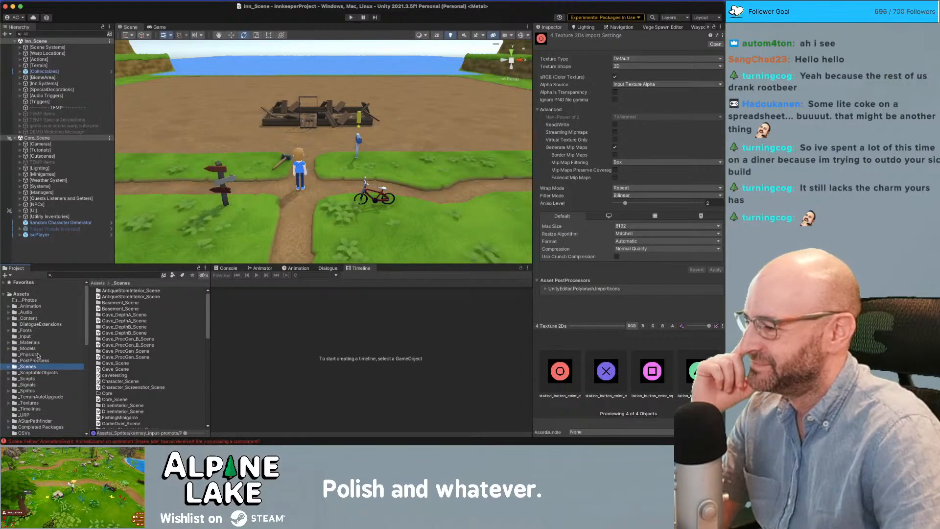
- Open the Sprites folder inside _Fonts/Resources in the project assets
click(26, 330)
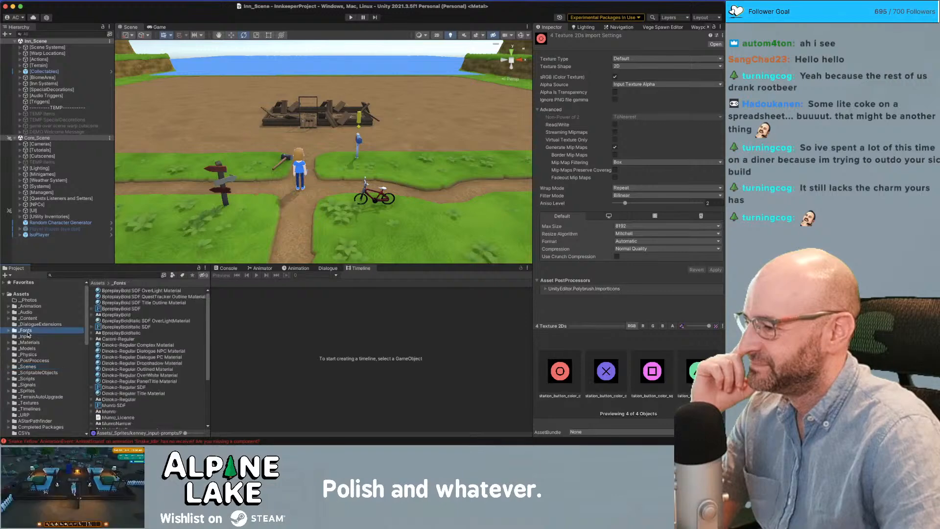
double_click(112, 426)
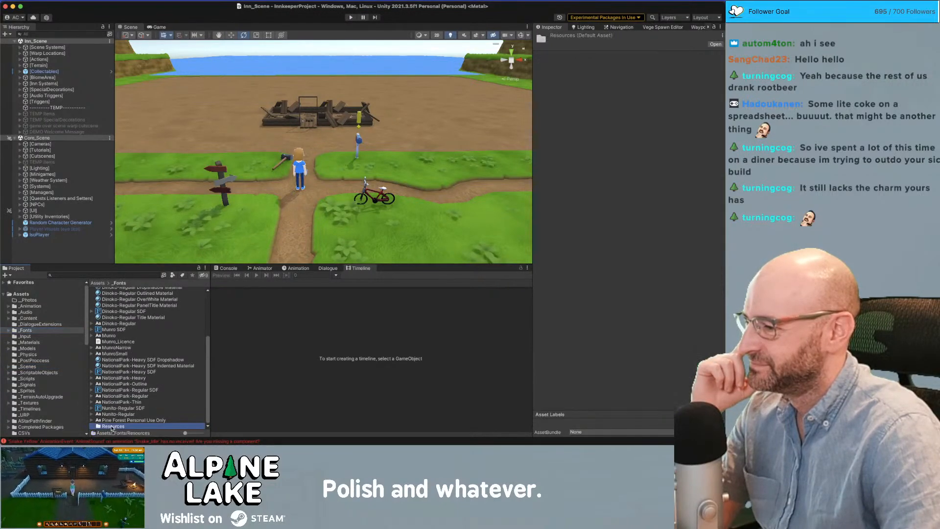
click(110, 291)
double_click(111, 291)
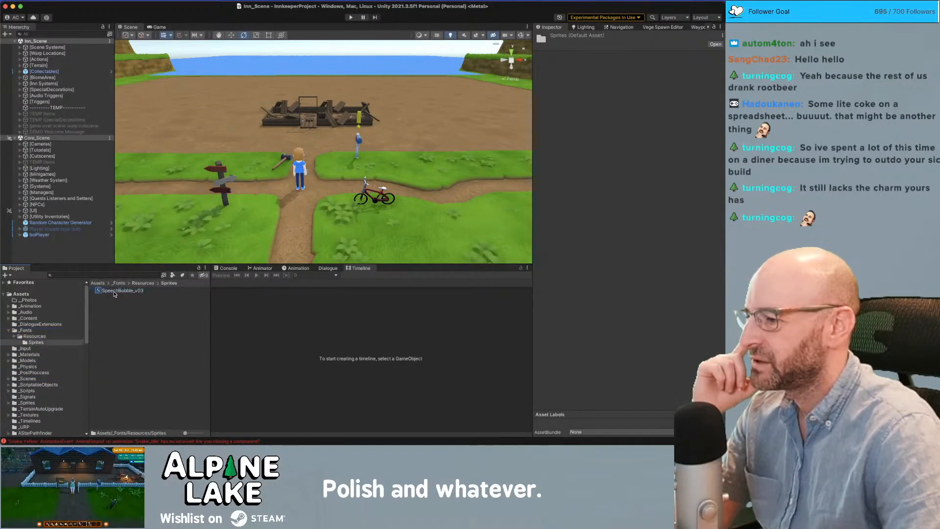
- Duplicate the SpeechBubble_v03 sprite asset and rename the copy ButtonPrompts
click(114, 292)
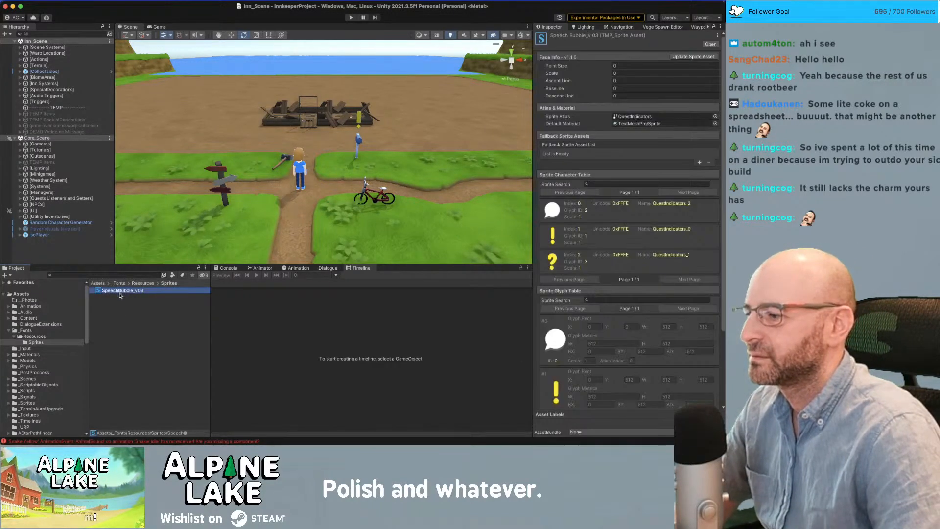
key(super+d)
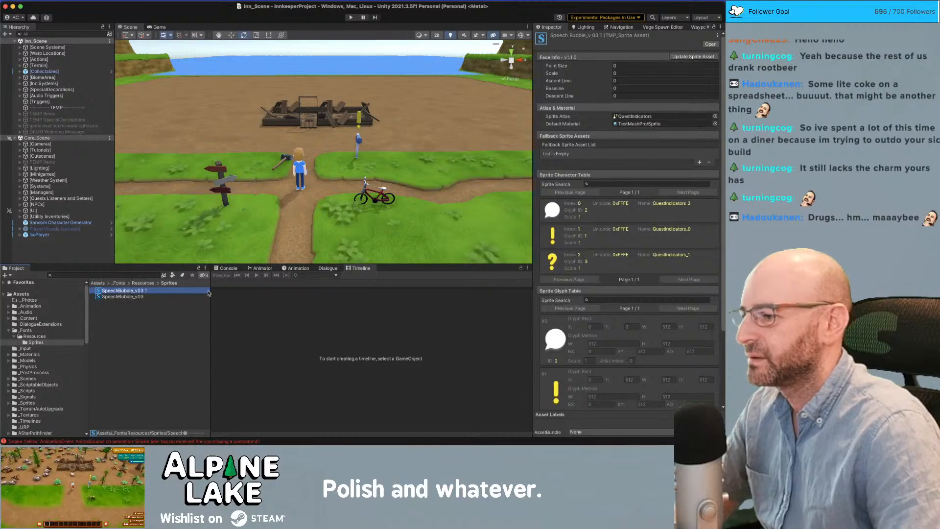
key(Return)
text(ButtonPrompts)
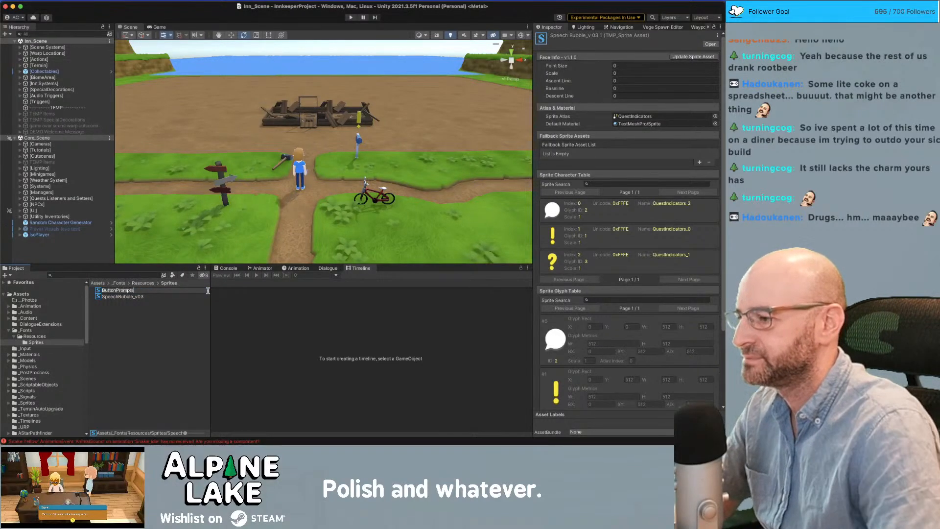
key(Return)
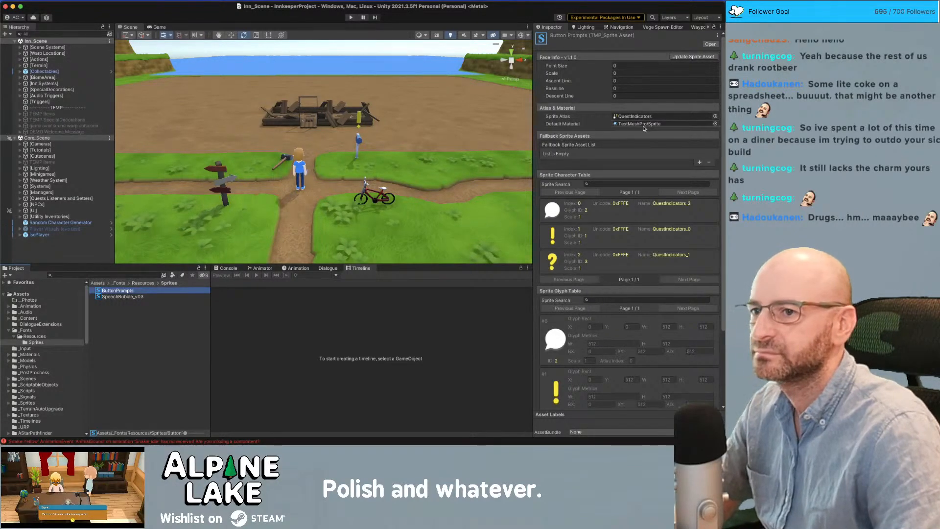
- Set the Sprite Atlas texture of the ButtonPrompts asset to None
click(715, 116)
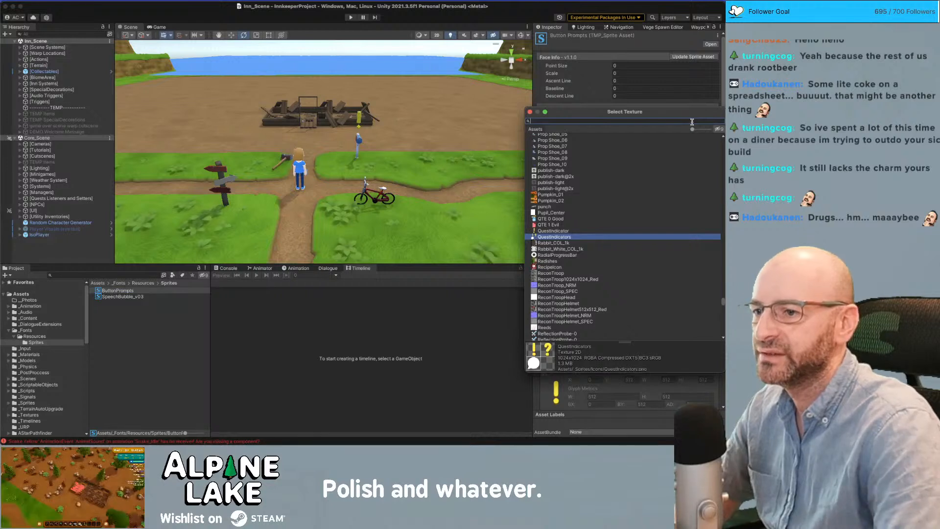
key(Down)
key(Up)
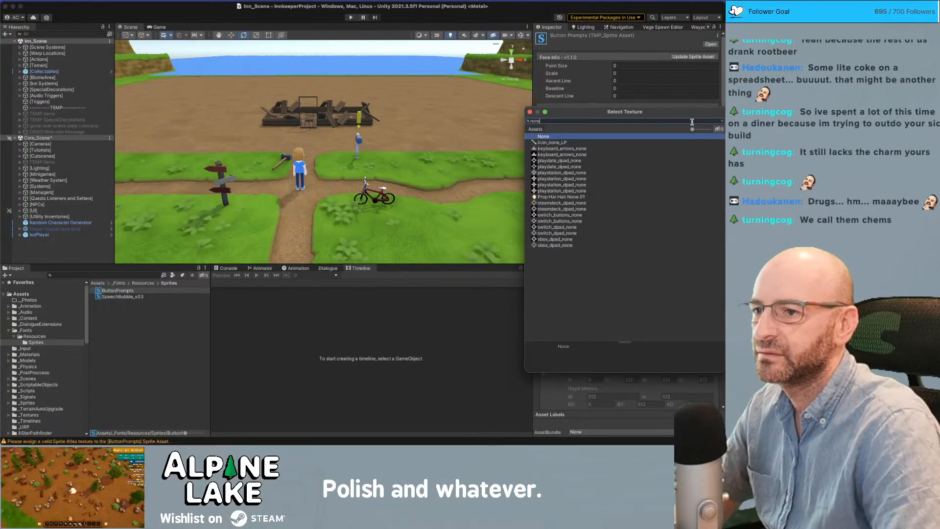
key(Return)
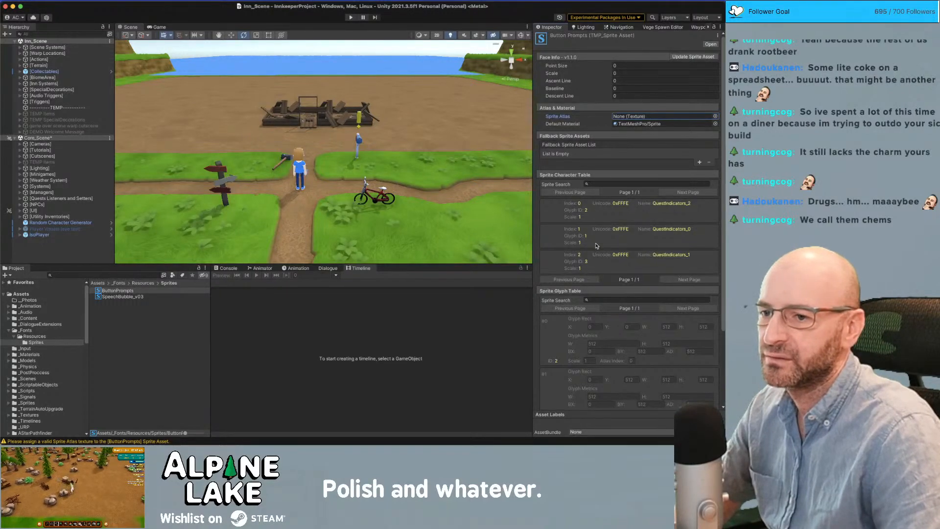
scroll(596, 242, down, 4)
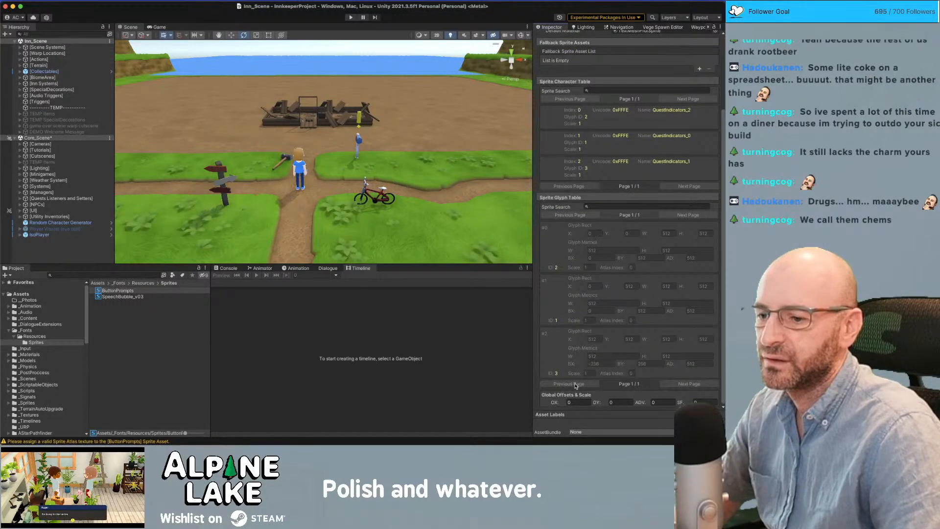
- Try to update the ButtonPrompts sprite asset and inspect its QuestIndicators entries in the character and glyph tables
scroll(625, 223, up, 4)
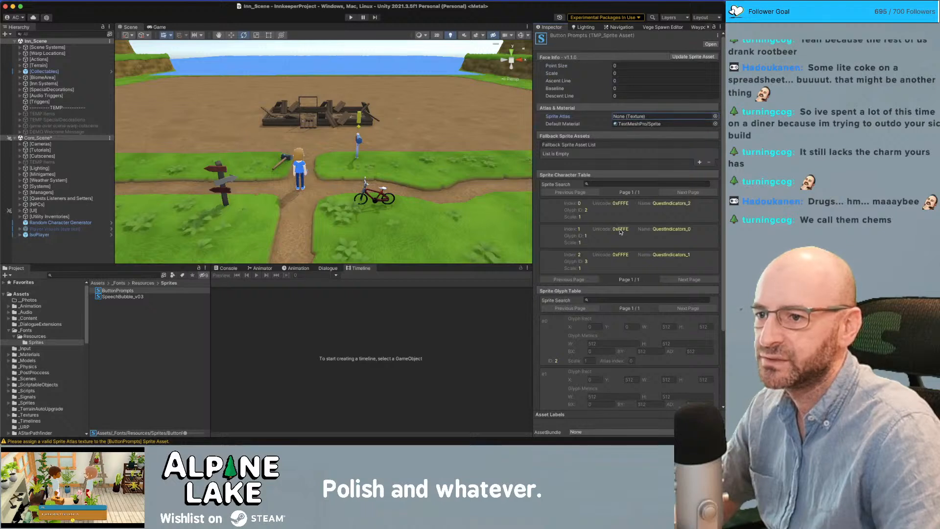
click(685, 58)
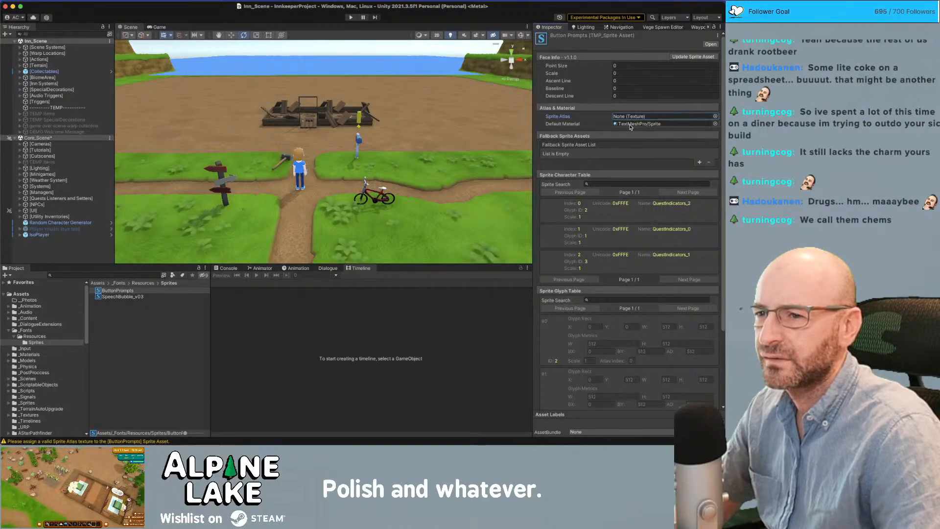
click(558, 215)
click(558, 237)
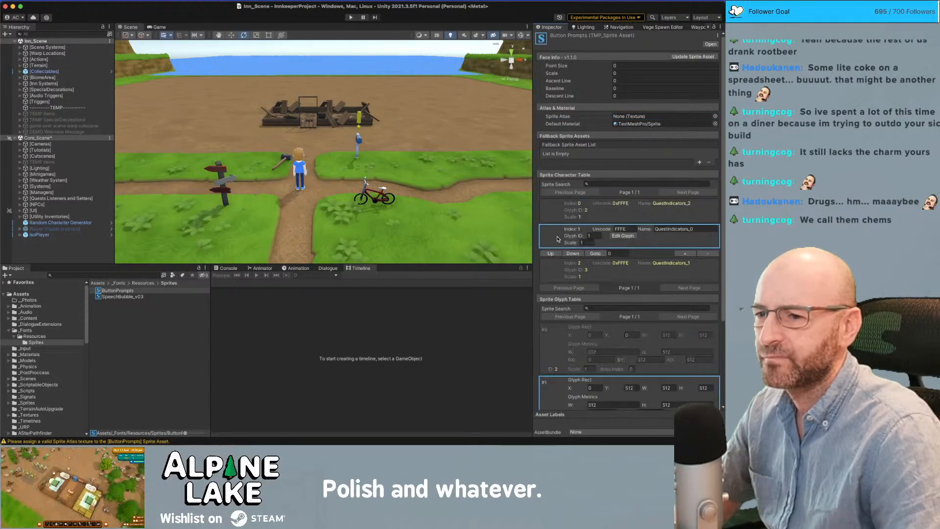
click(558, 273)
click(559, 215)
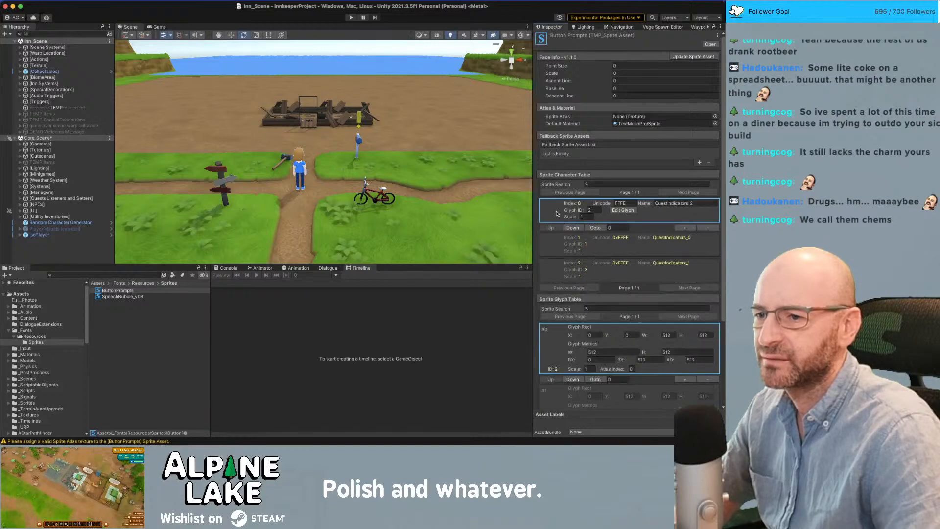
click(555, 243)
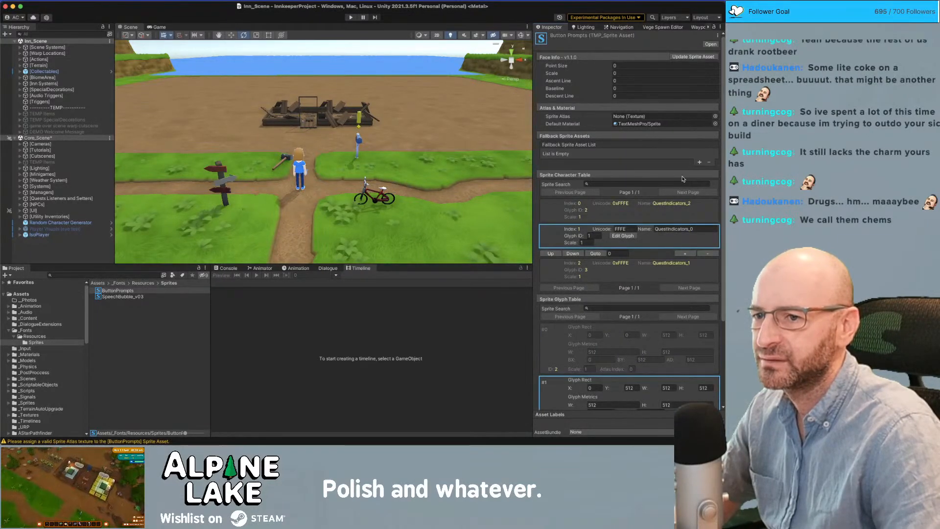
click(660, 132)
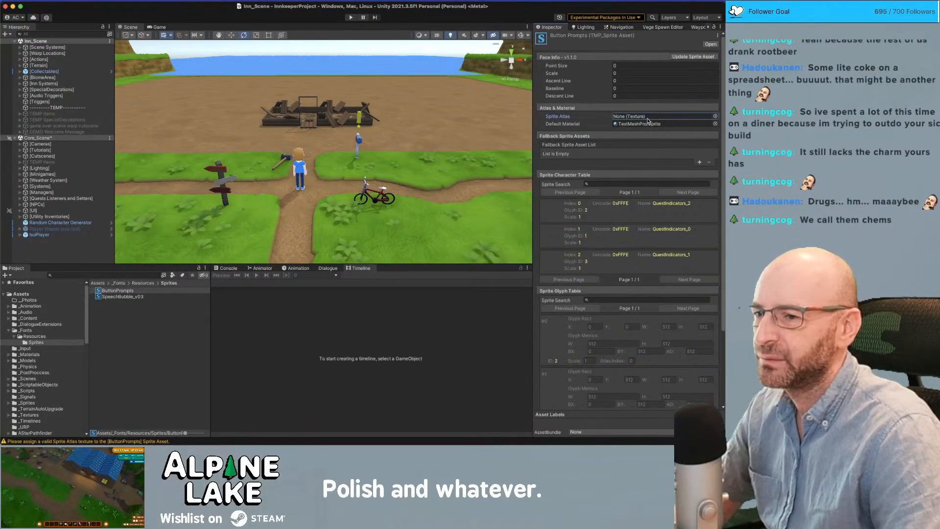
scroll(621, 244, down, 5)
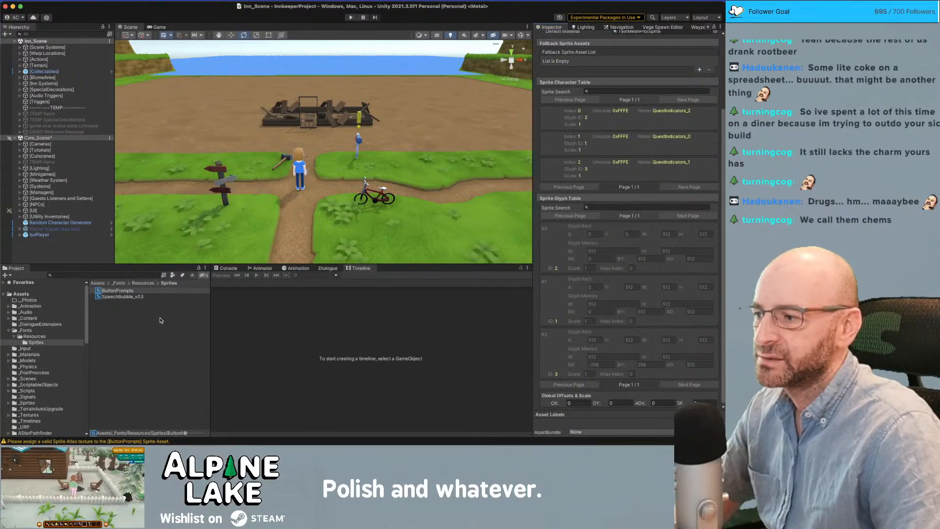
- Compare ButtonPrompts with the SpeechBubble_v03 sprite asset and delete the ButtonPrompts asset
click(135, 298)
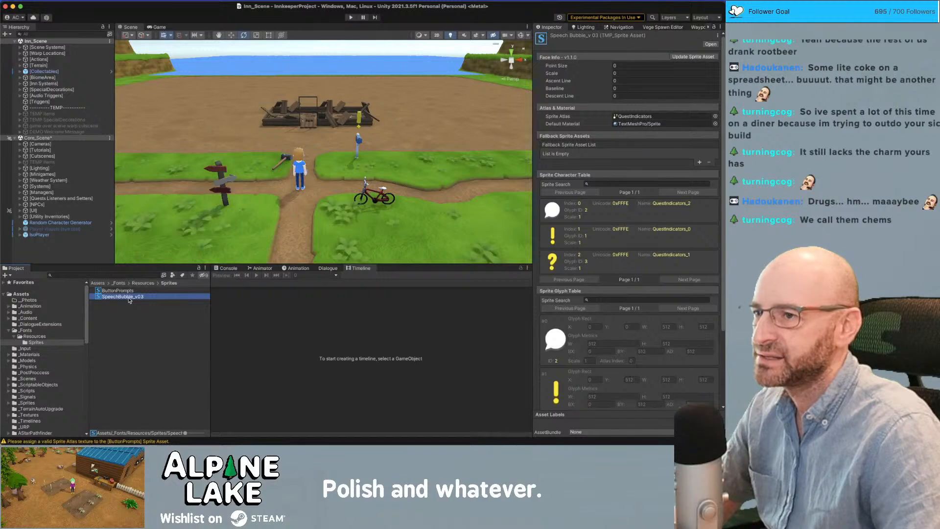
click(122, 291)
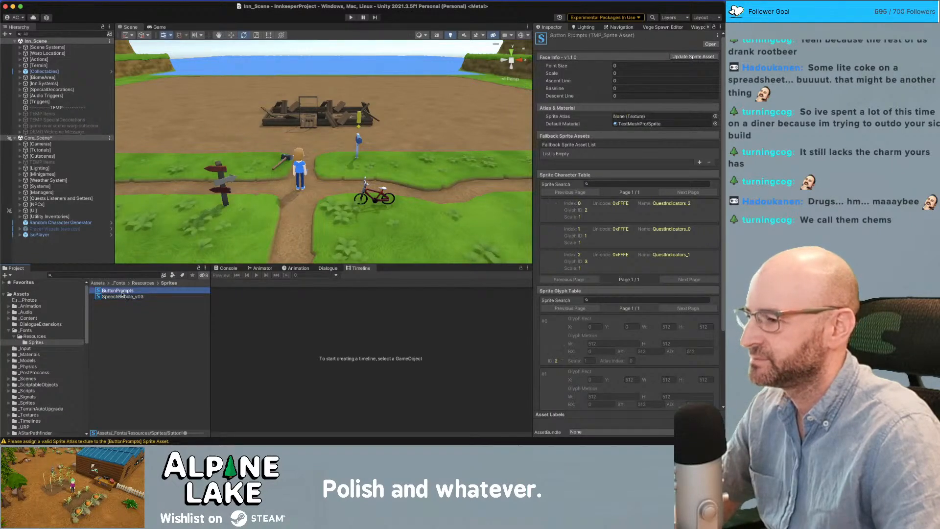
key(super+BackSpace)
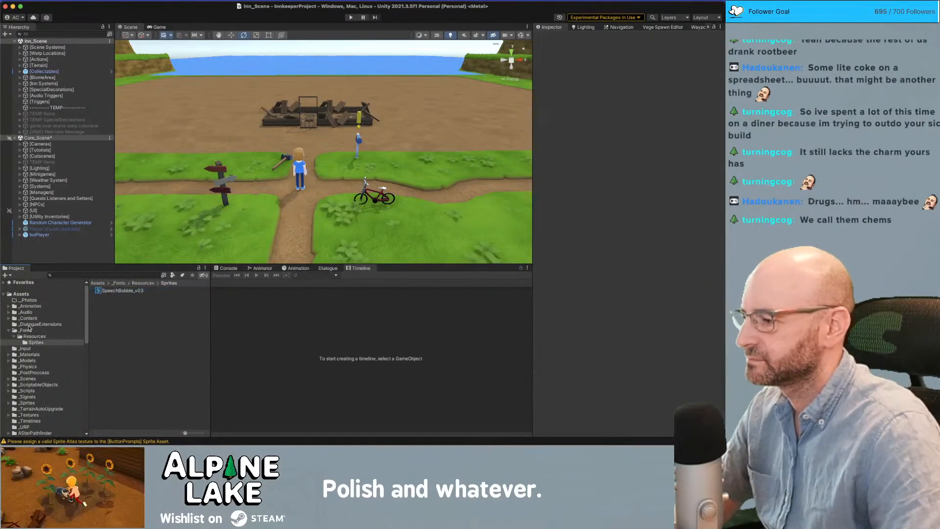
- Collapse the PACKS HQ Food folder, search the project for "kenney" and open the kenney_input-prompts folder in _Sprites
scroll(40, 329, down, 10)
scroll(40, 329, up, 5)
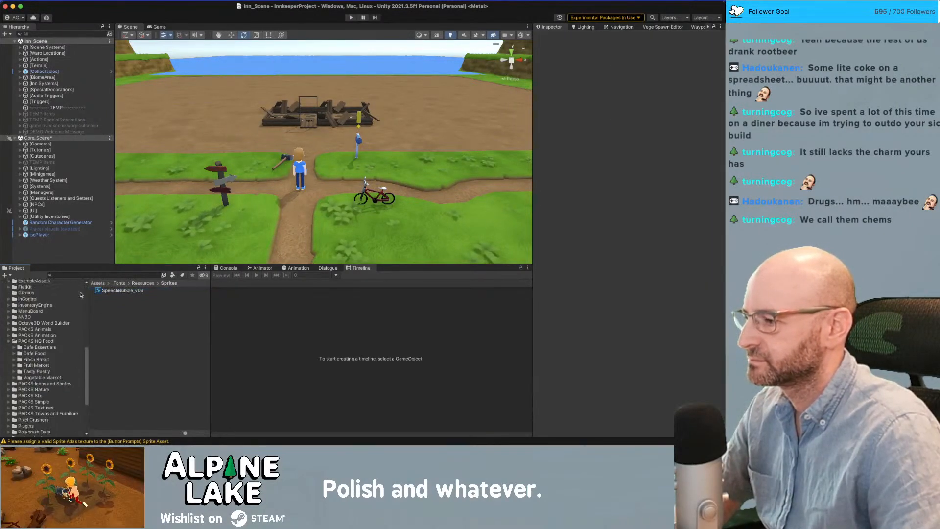
click(10, 342)
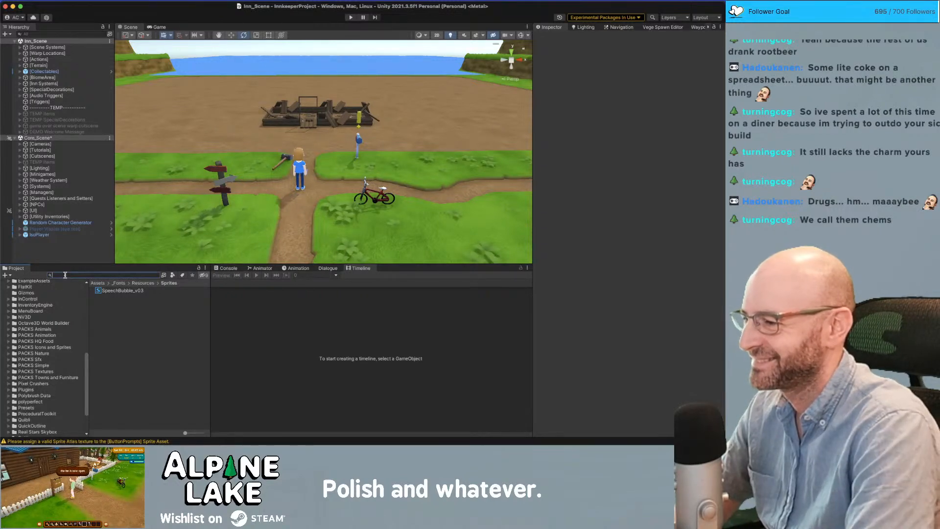
text(kenney)
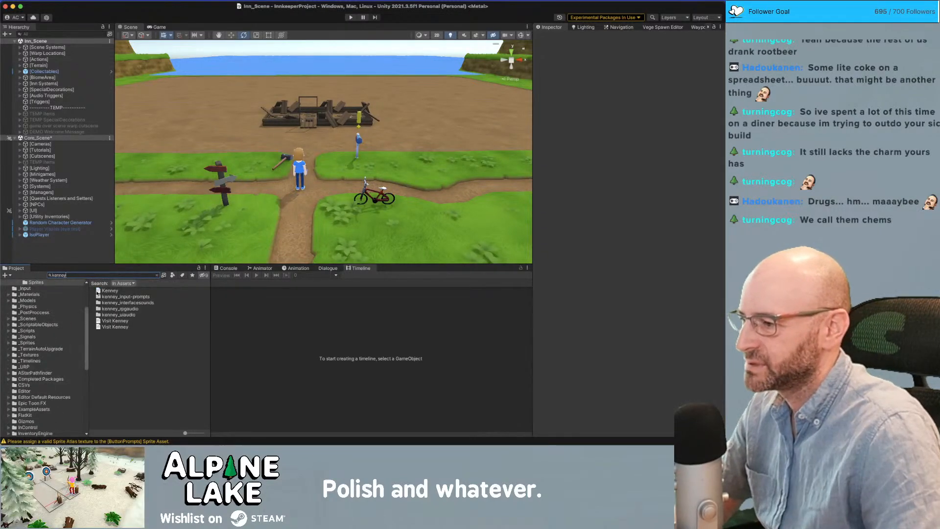
click(118, 296)
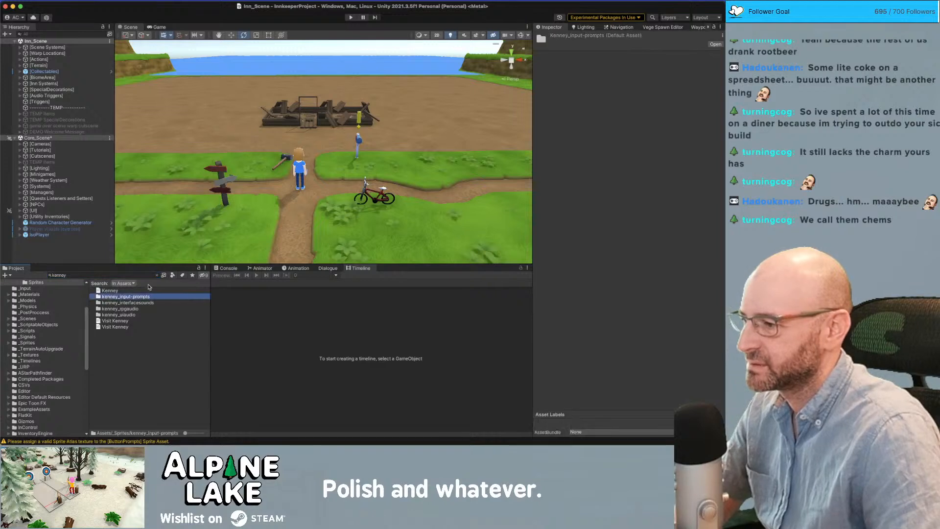
click(156, 275)
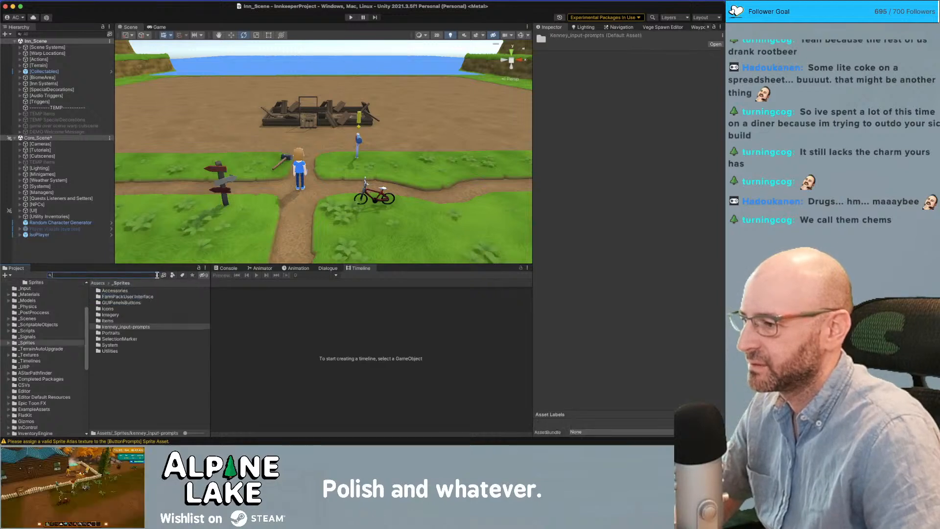
double_click(126, 327)
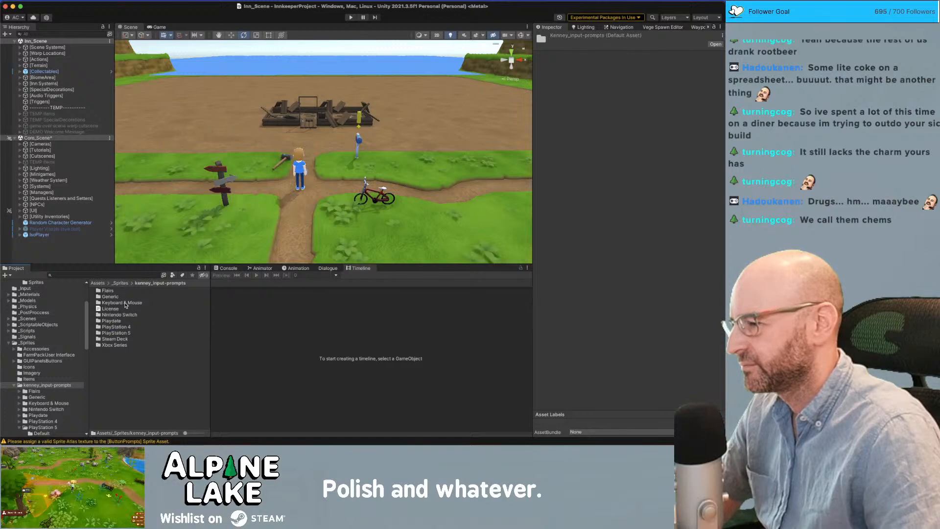
- Look into the Double folder of the PlayStation 5 prompts and open the PlayStation 5 Default folder instead
double_click(124, 334)
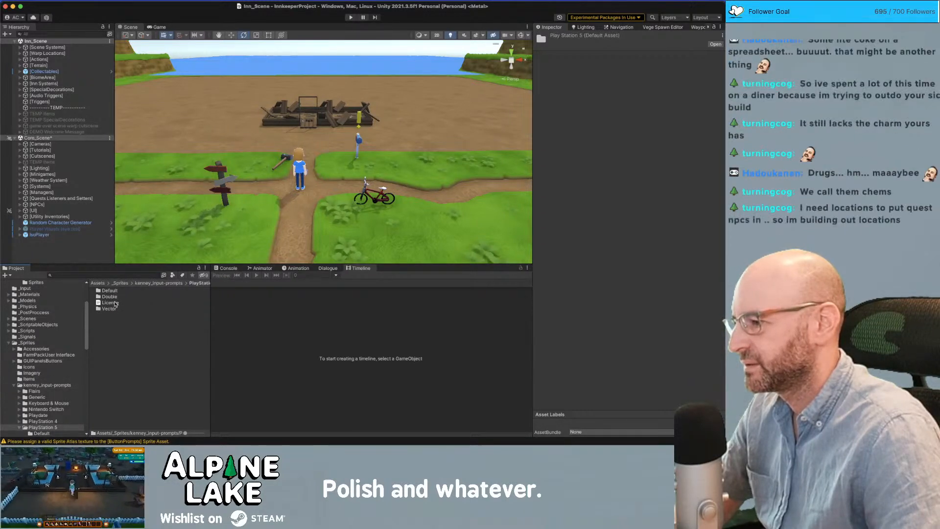
click(114, 297)
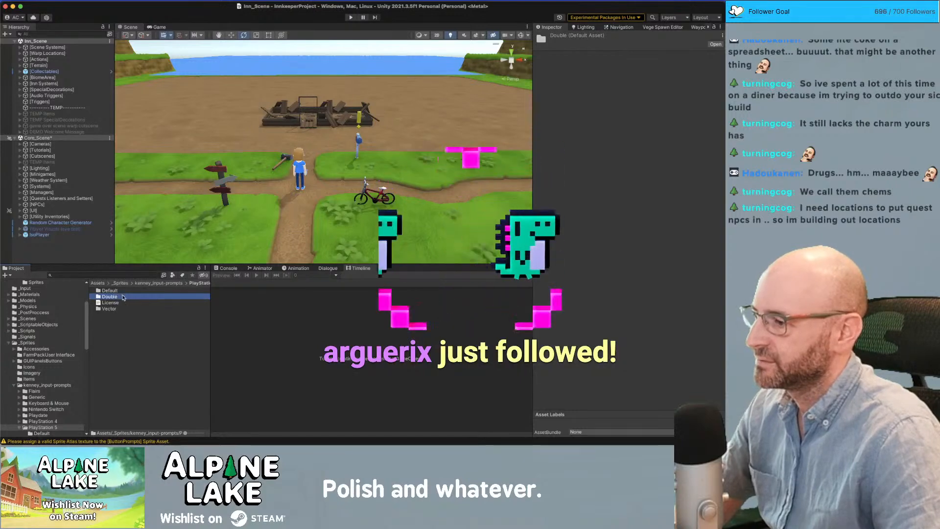
double_click(119, 294)
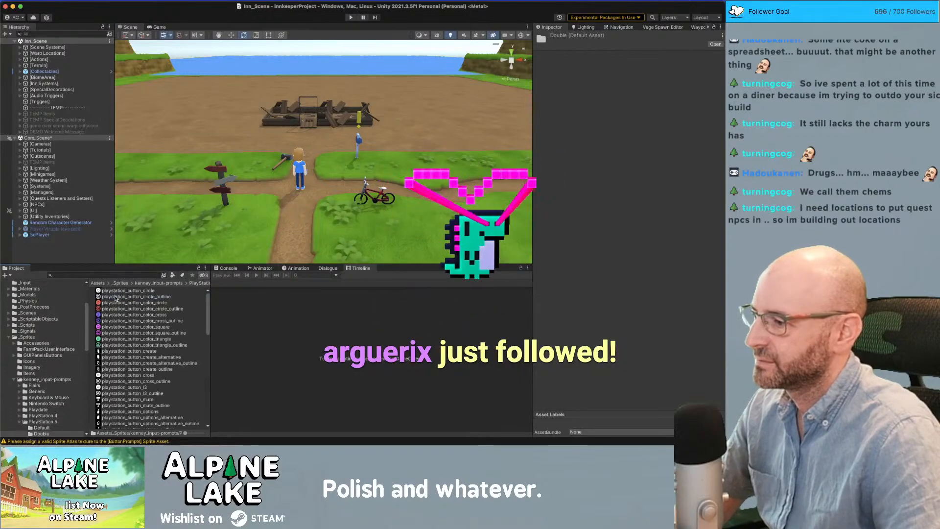
click(155, 284)
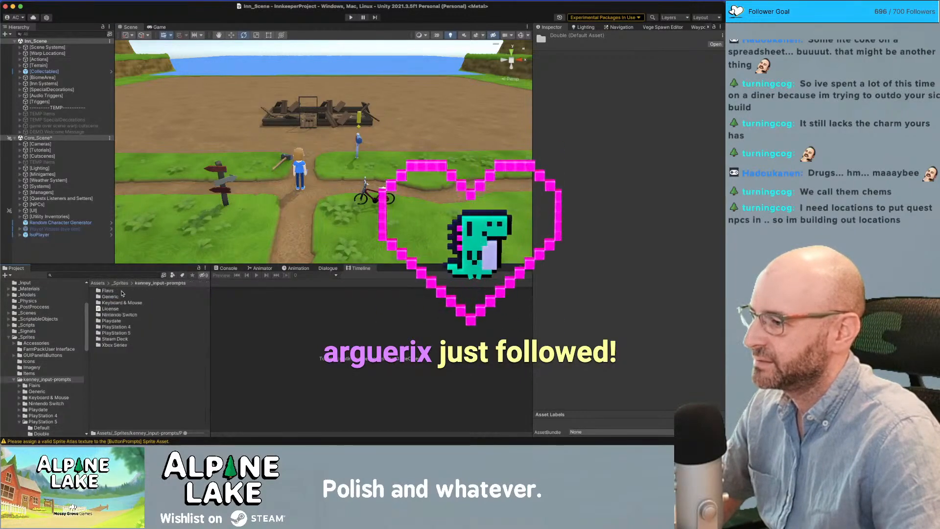
double_click(118, 332)
double_click(113, 292)
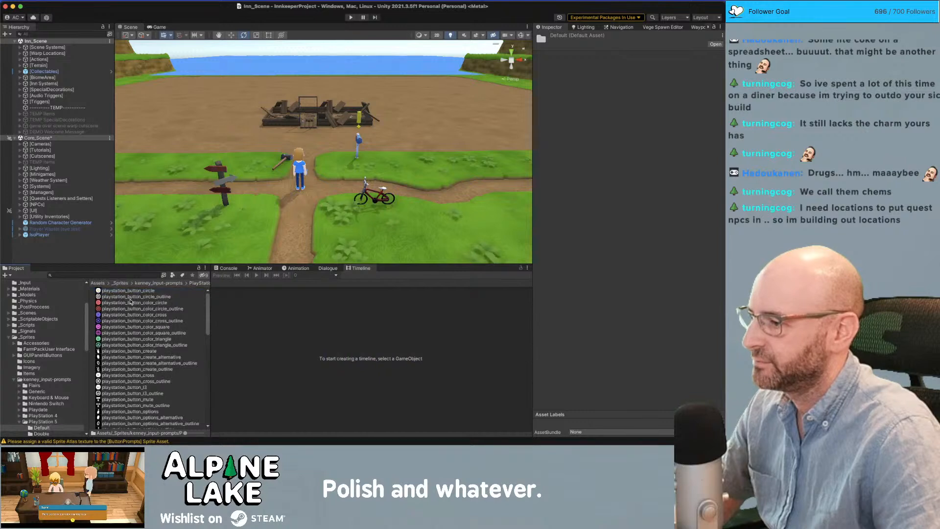
click(110, 302)
super+click(108, 315)
super+click(107, 327)
super+click(108, 339)
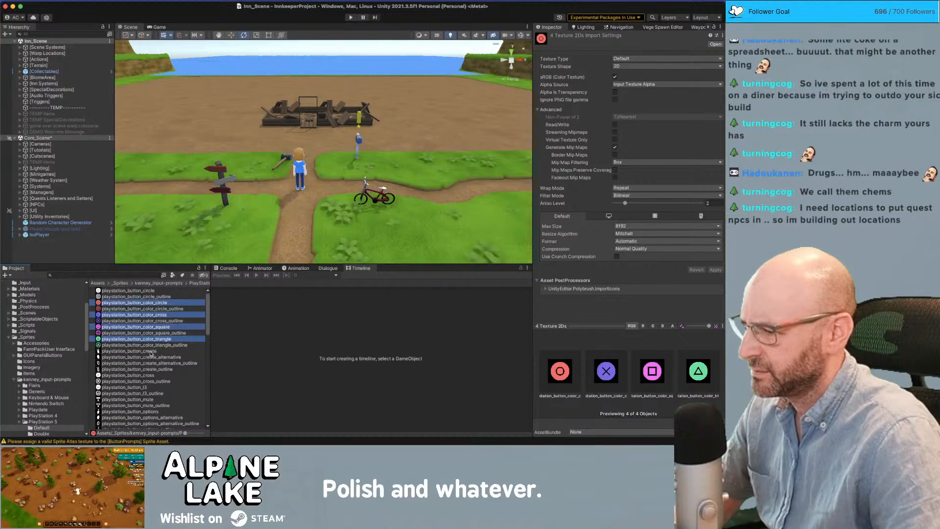
super+click(150, 352)
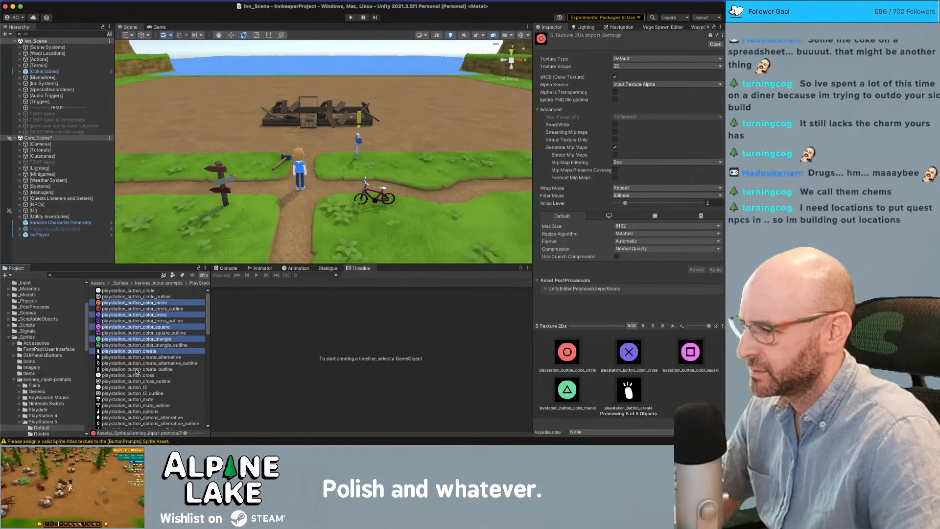
scroll(132, 377, down, 1)
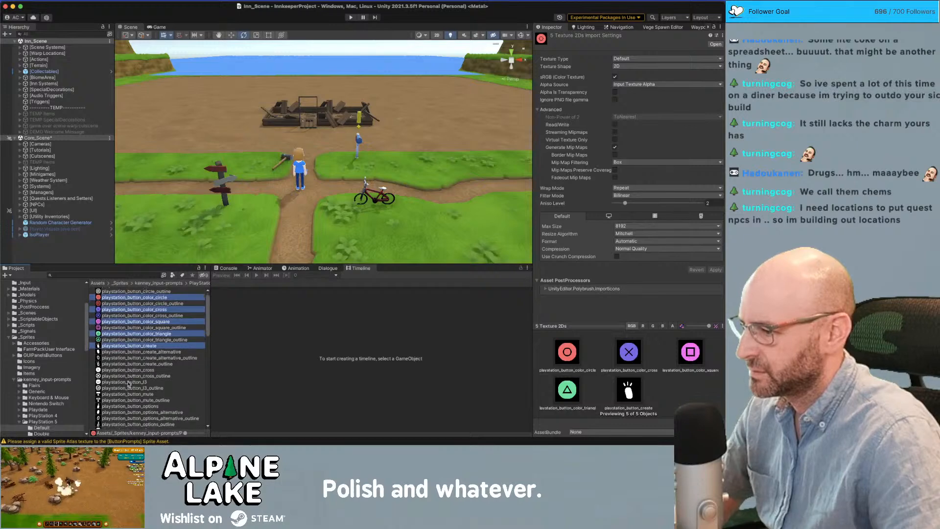
super+click(130, 383)
super+click(131, 388)
scroll(132, 390, down, 3)
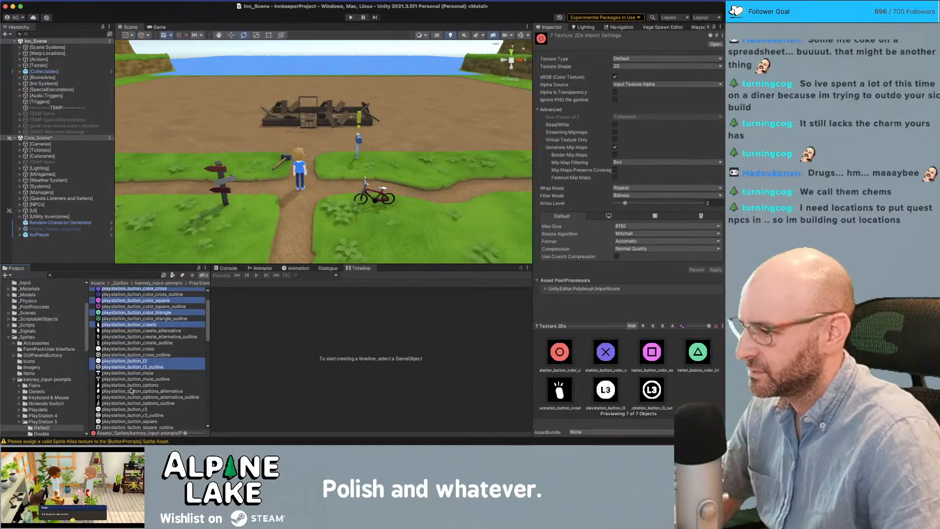
scroll(130, 390, down, 5)
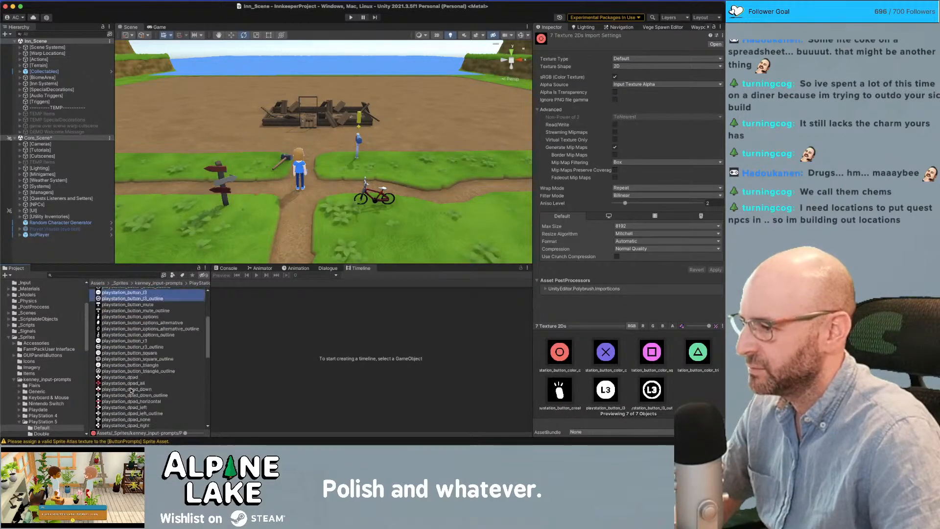
scroll(132, 390, up, 7)
- Select all textures in the Default folder and deselect the plain circle, circle outline and four coloured outline buttons
click(131, 390)
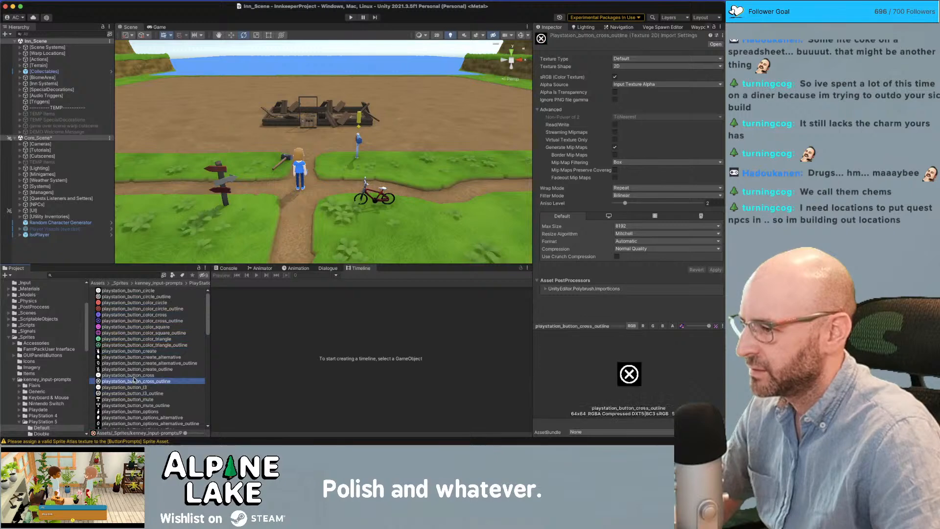
key(super+a)
super+click(132, 291)
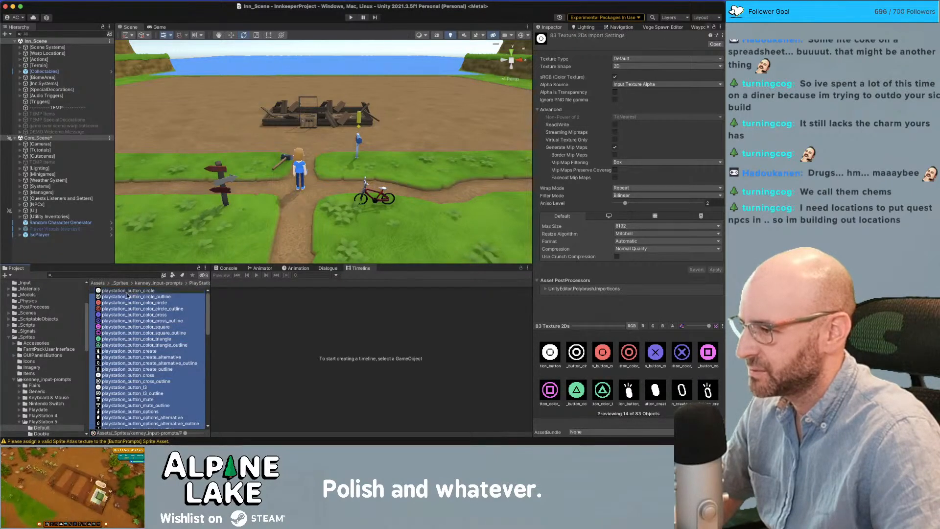
super+click(125, 297)
super+click(106, 309)
super+click(106, 320)
super+click(106, 333)
super+click(107, 344)
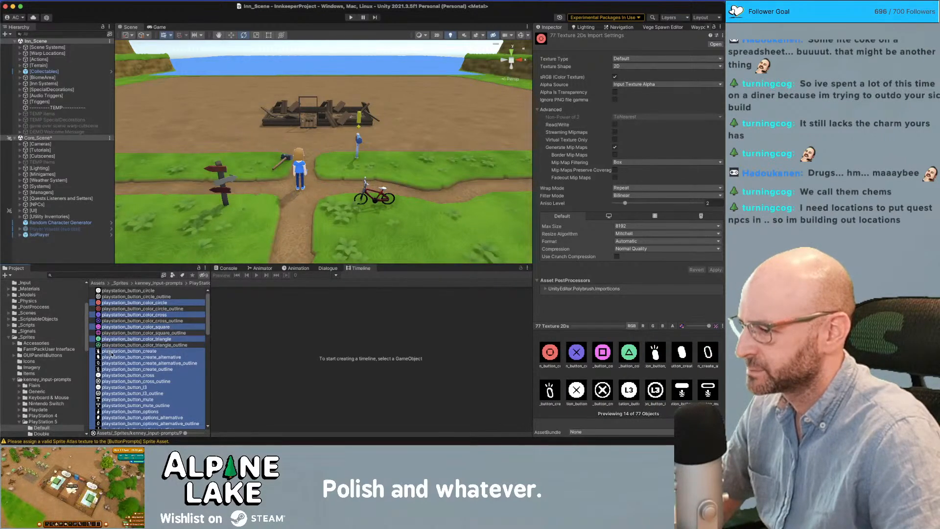
- Deselect the create_alternative, create_alternative_outline, create_outline, cross and cross_outline button textures
super+click(112, 357)
super+click(111, 364)
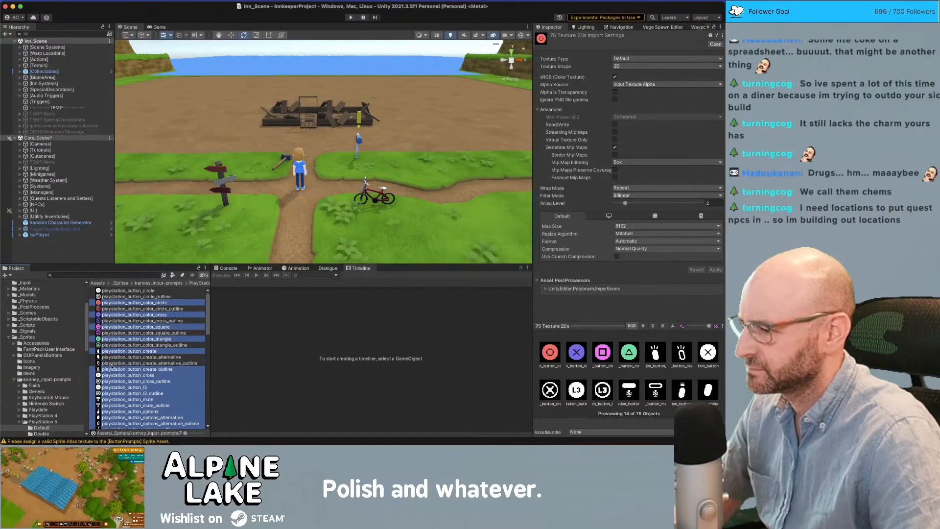
super+click(114, 369)
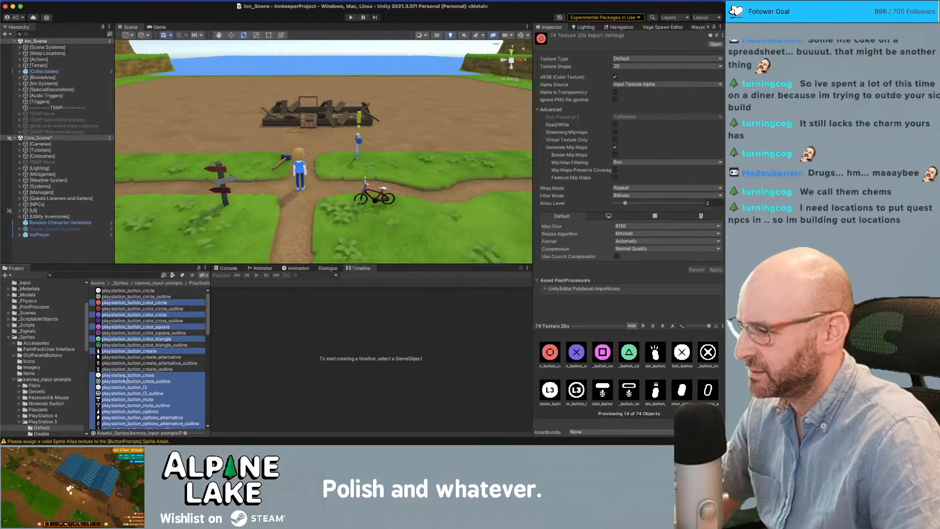
super+click(123, 376)
super+click(118, 382)
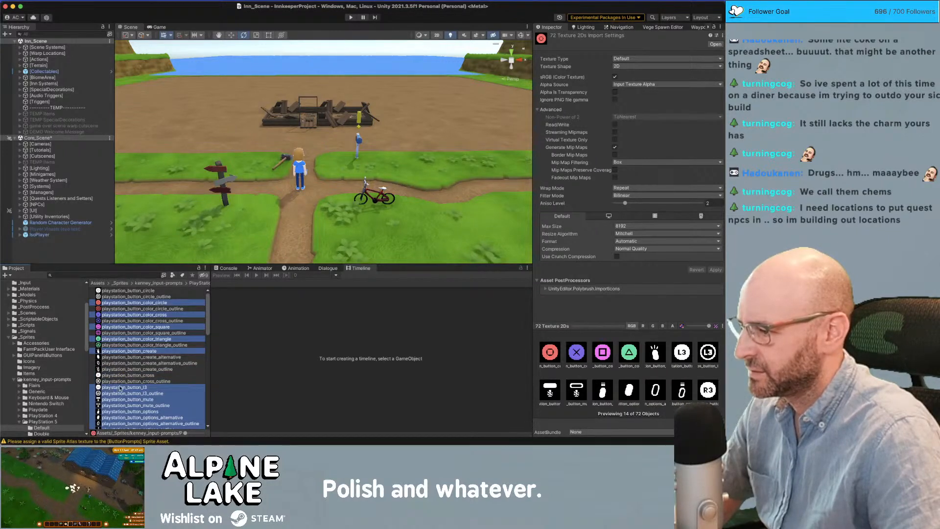
- Deselect the l3_outline, mute_outline, options_alternative, options_alternative_outline and options_outline button textures
scroll(120, 387, down, 3)
scroll(120, 388, down, 10)
scroll(120, 386, up, 3)
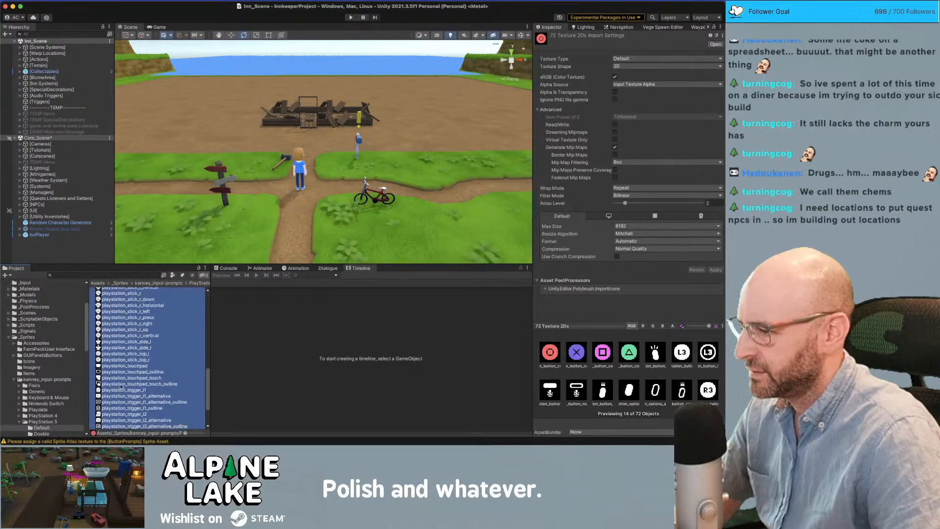
scroll(149, 392, up, 2)
scroll(149, 392, up, 7)
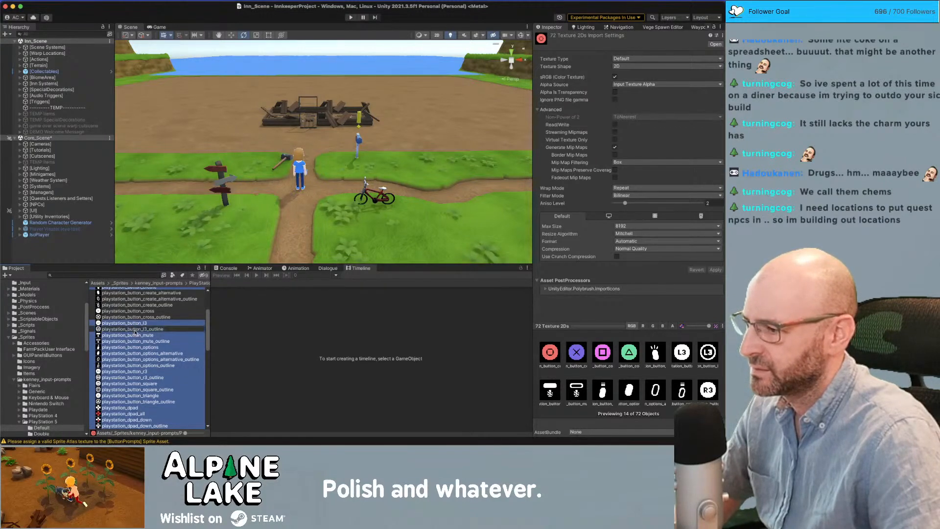
super+click(133, 329)
super+click(155, 341)
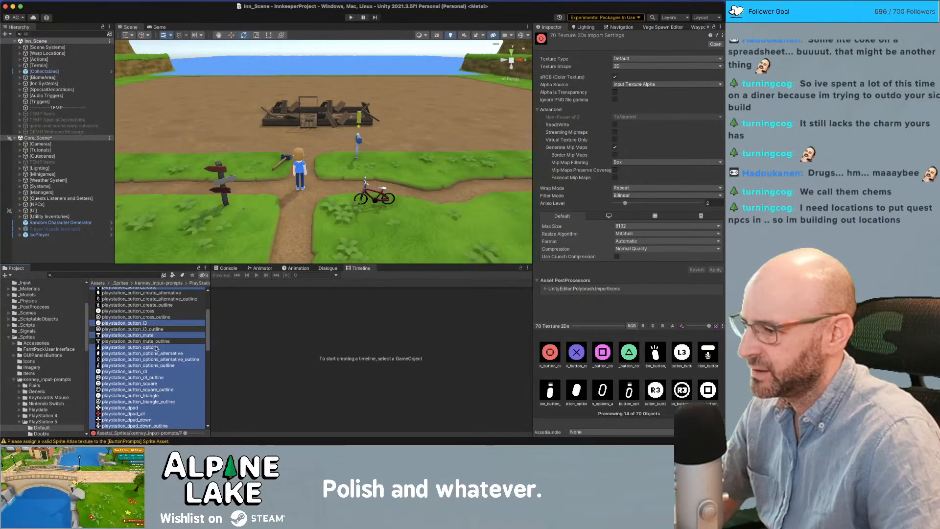
super+click(157, 352)
super+click(148, 359)
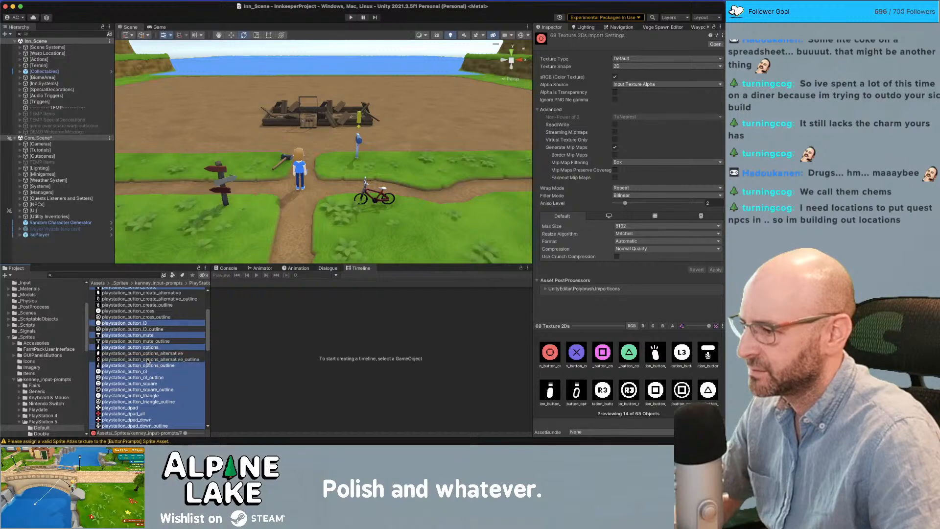
super+click(149, 366)
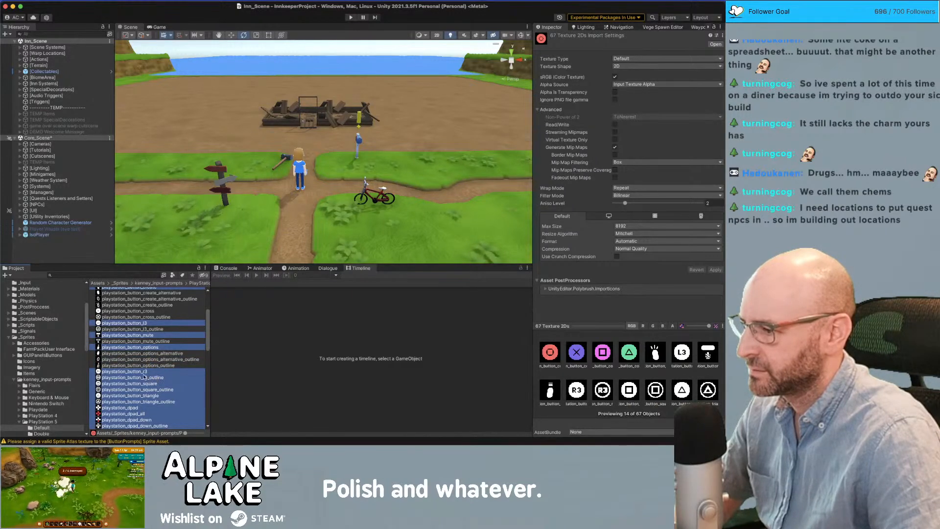
- Deselect the r3_outline button texture and the plain and outlined square and triangle button textures
scroll(147, 375, down, 1)
super+click(147, 373)
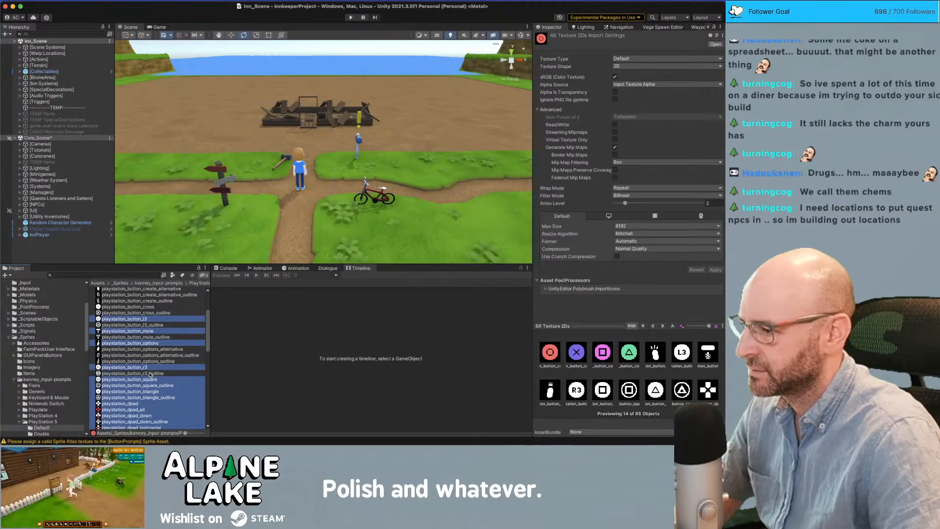
scroll(142, 377, down, 1)
super+click(128, 374)
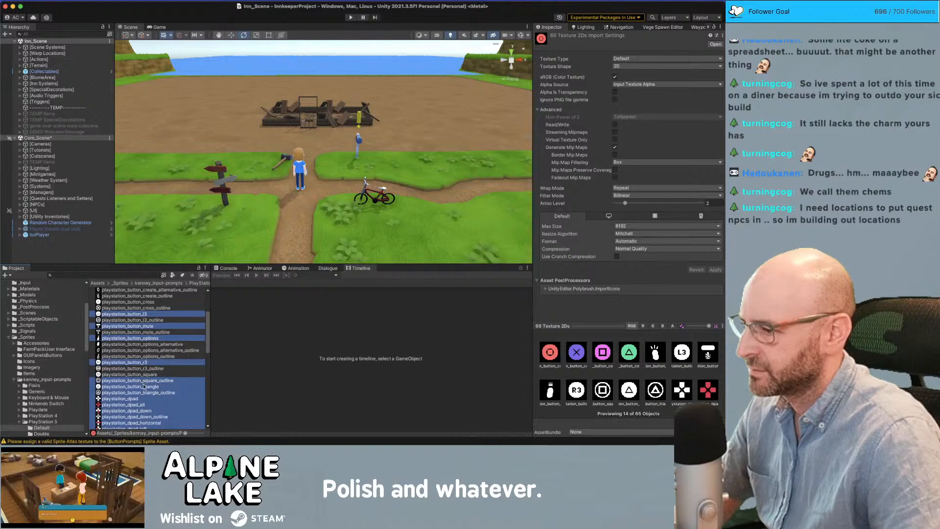
super+click(141, 381)
super+click(142, 387)
super+click(130, 394)
- Deselect the plain dpad, dpad_none and the down, left, right and up outline D-pad textures
scroll(133, 392, down, 2)
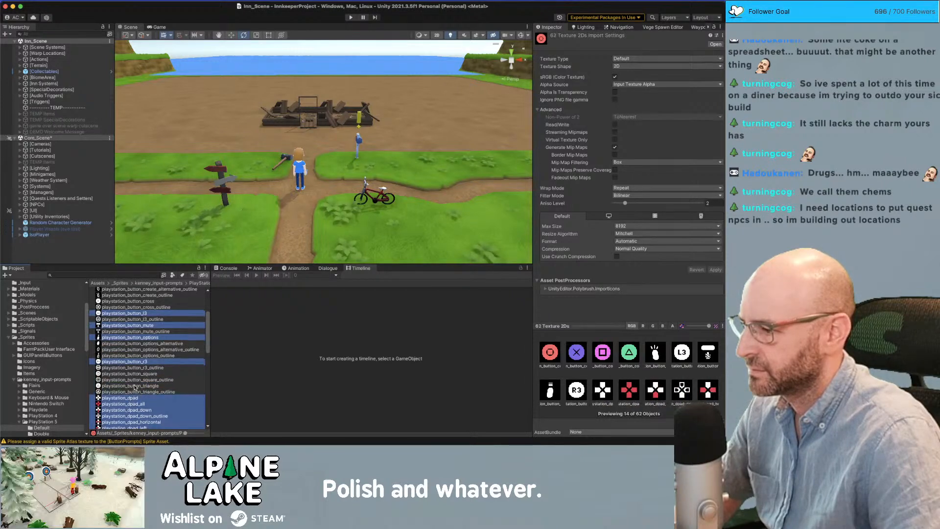
super+click(140, 381)
scroll(147, 376, down, 4)
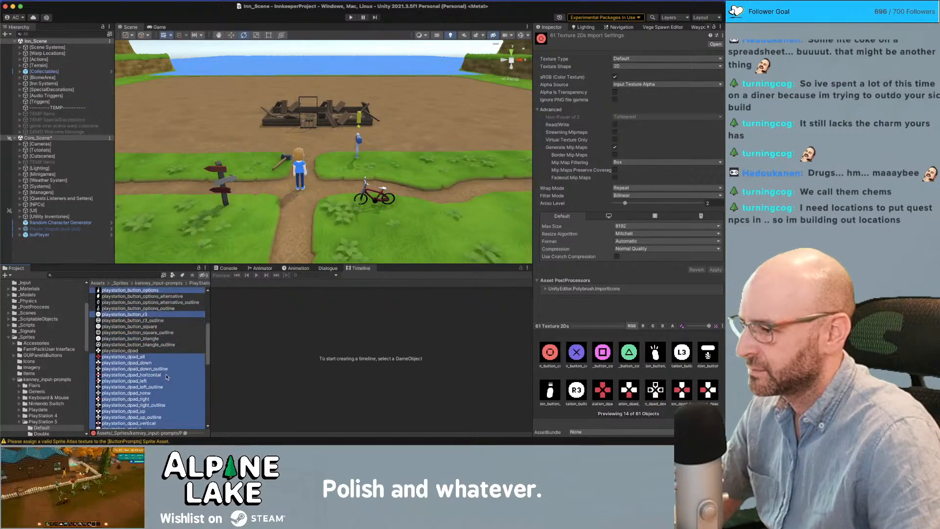
super+click(109, 361)
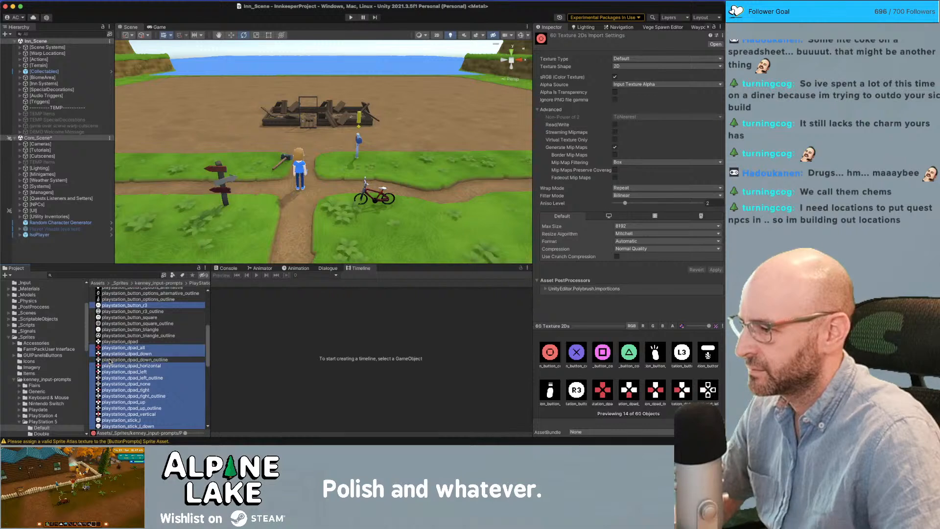
super+click(107, 378)
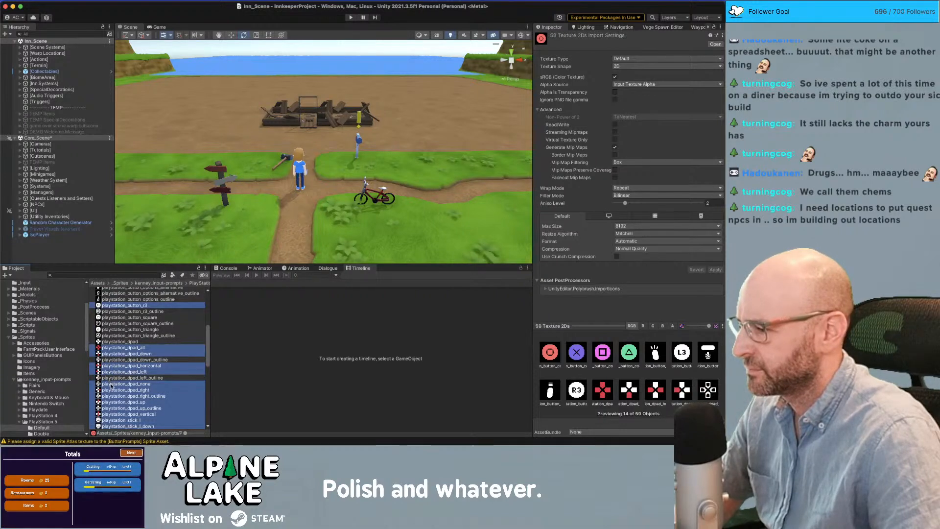
super+click(110, 385)
super+click(110, 395)
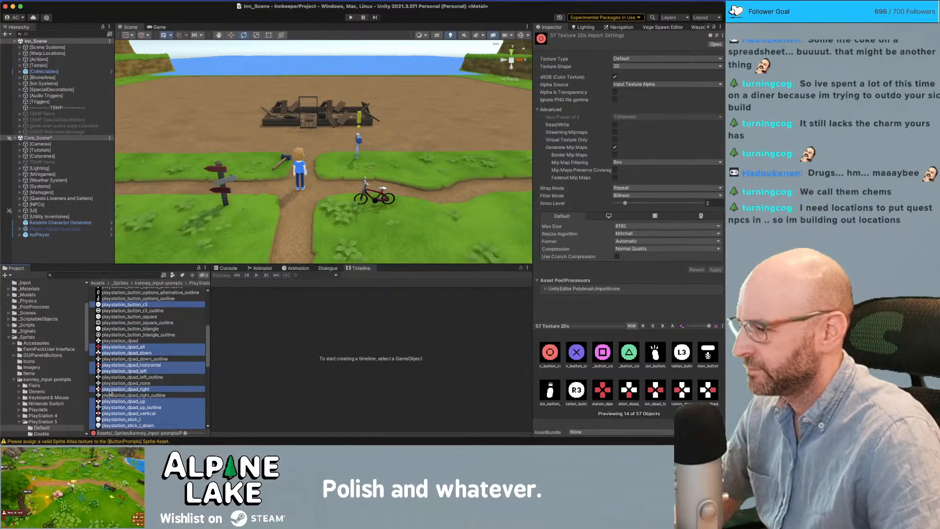
scroll(110, 393, down, 1)
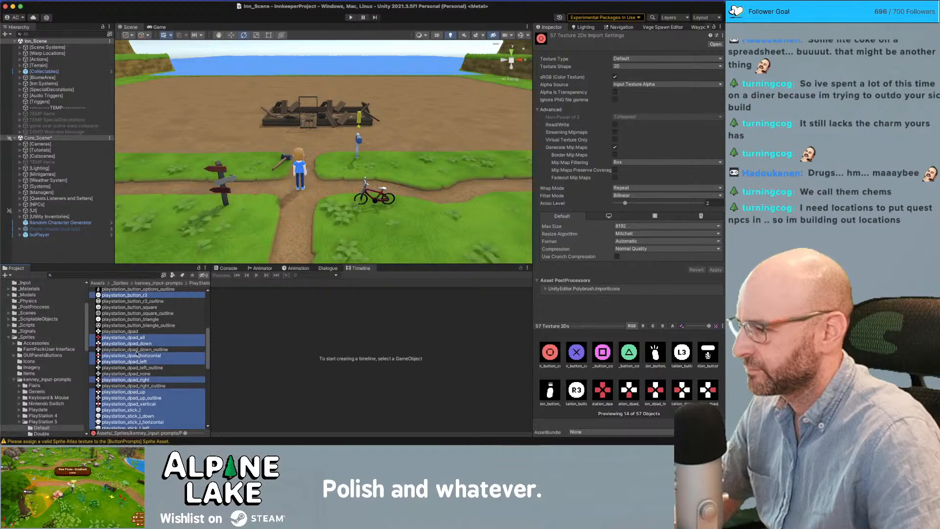
scroll(137, 355, down, 1)
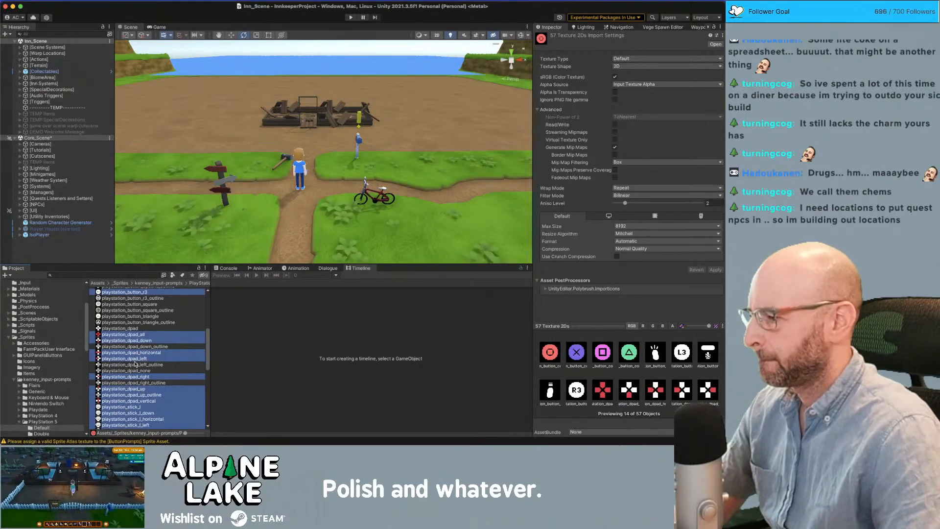
super+click(116, 395)
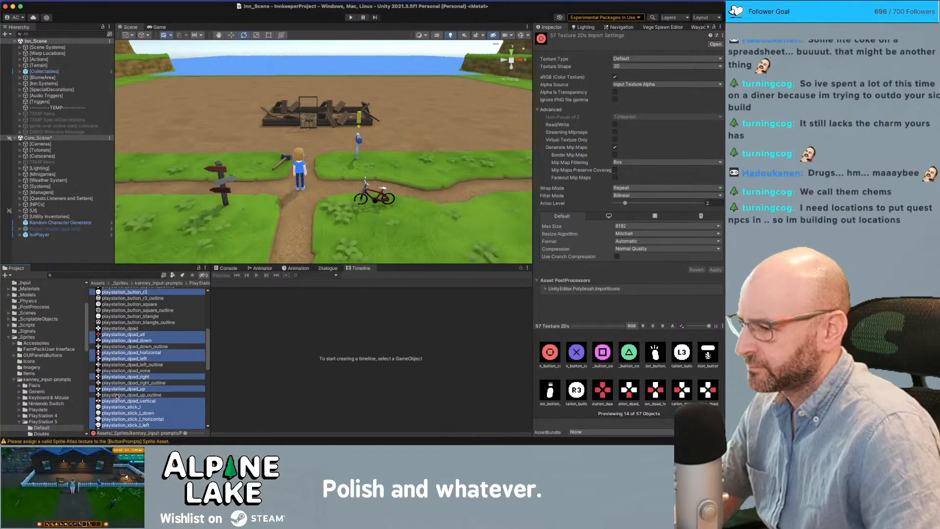
- Deselect touchpad_touch_outline, the two alternative L1 trigger textures, and the L2 trigger's alternative, alternative_outline and outline textures
scroll(125, 391, down, 5)
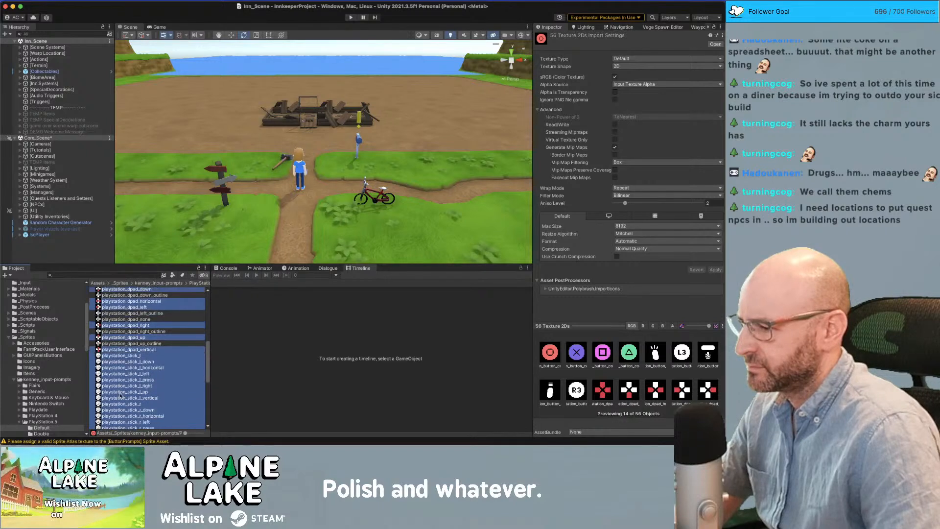
scroll(121, 395, down, 1)
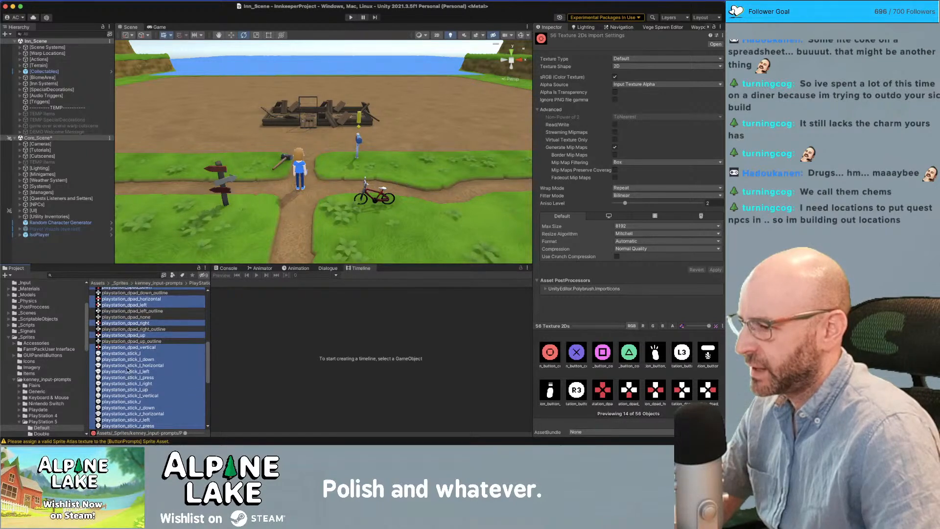
scroll(126, 367, down, 15)
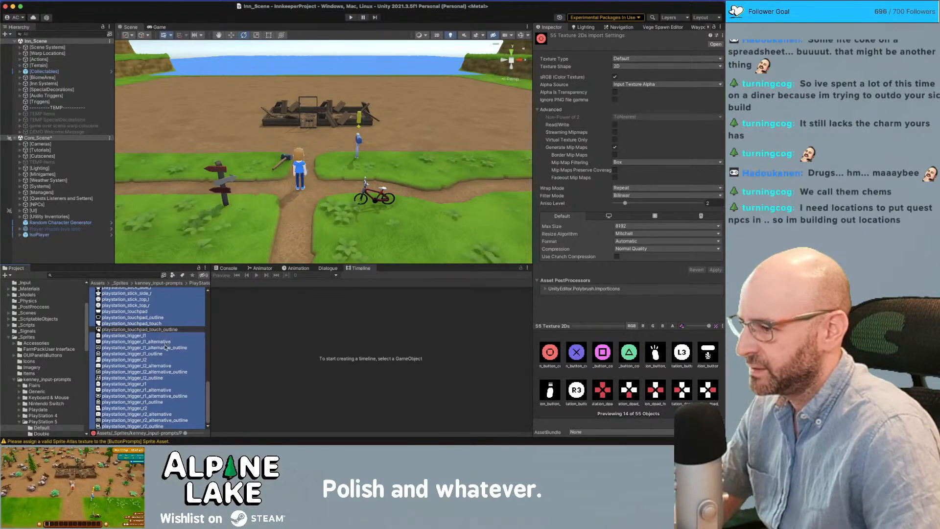
super+click(164, 348)
super+click(164, 343)
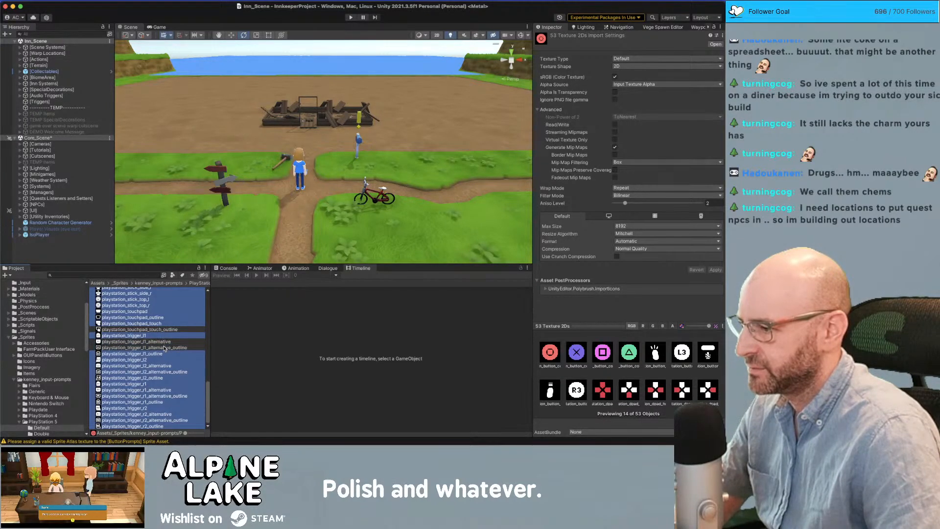
super+click(169, 367)
super+click(167, 373)
super+click(162, 379)
- Deselect the alternative, alternative_outline and outline textures of the R1 and R2 triggers, plus trigger_l1_outline and touchpad_outline
super+click(163, 391)
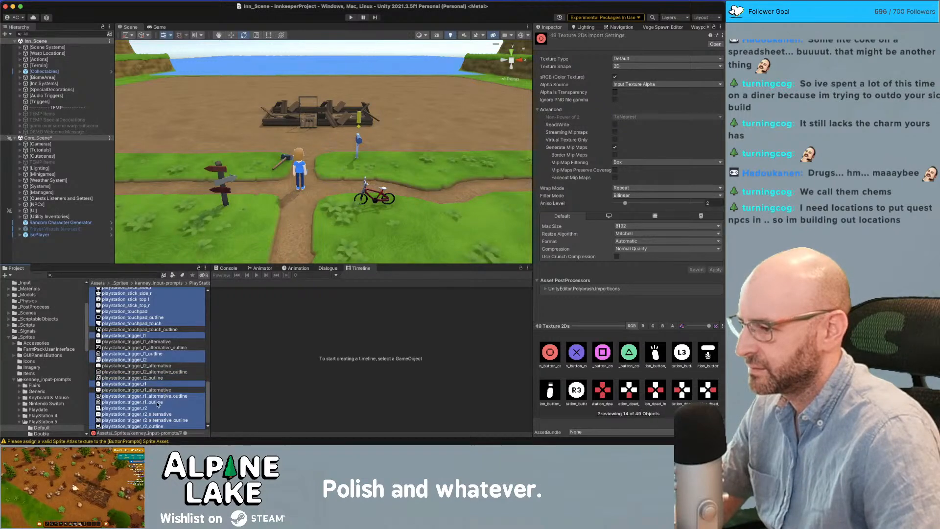
super+click(162, 396)
super+click(160, 402)
super+click(158, 414)
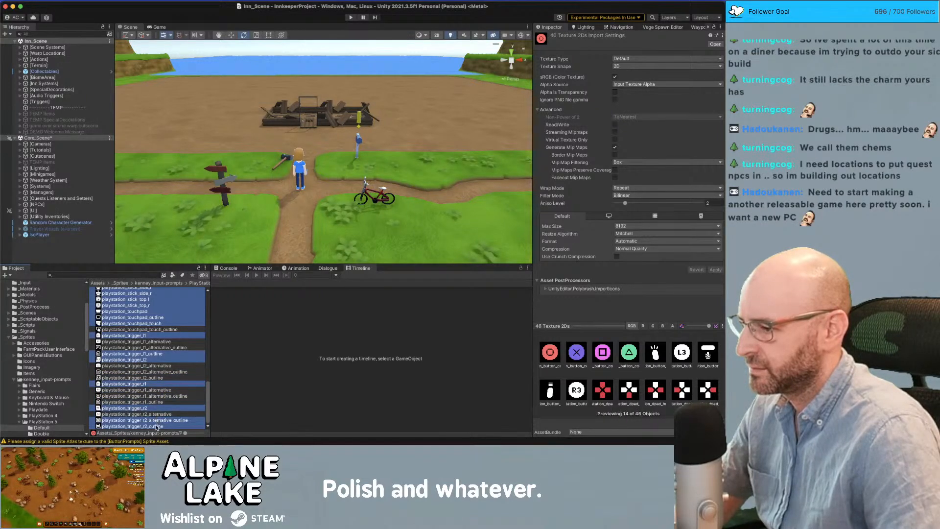
super+click(157, 420)
super+click(156, 427)
super+click(158, 355)
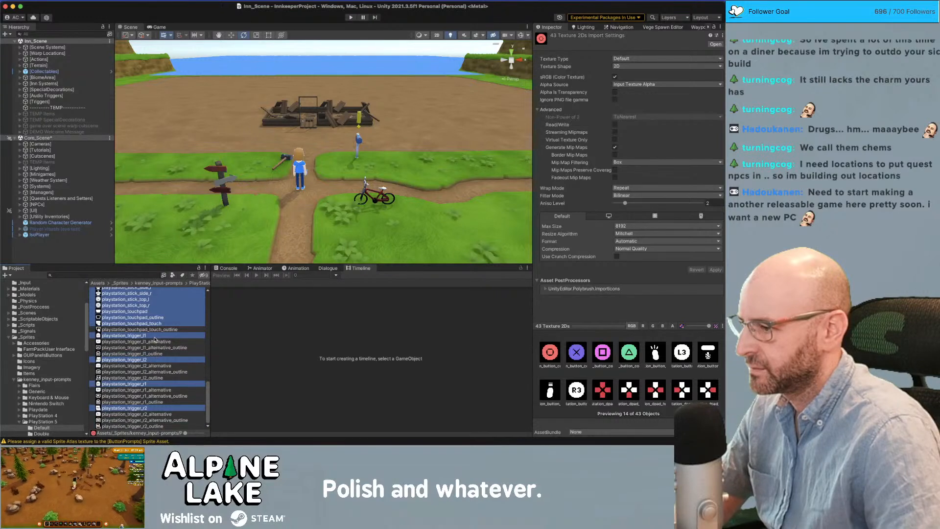
super+click(155, 318)
- Deselect the stick_top and stick_side textures for both the left and right sticks
scroll(147, 325, up, 1)
scroll(125, 328, up, 5)
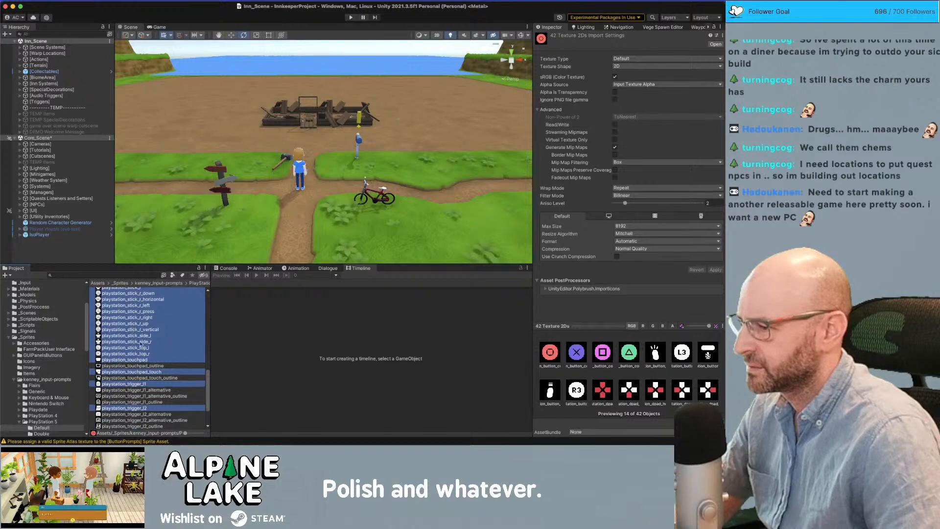
super+click(145, 353)
super+click(146, 350)
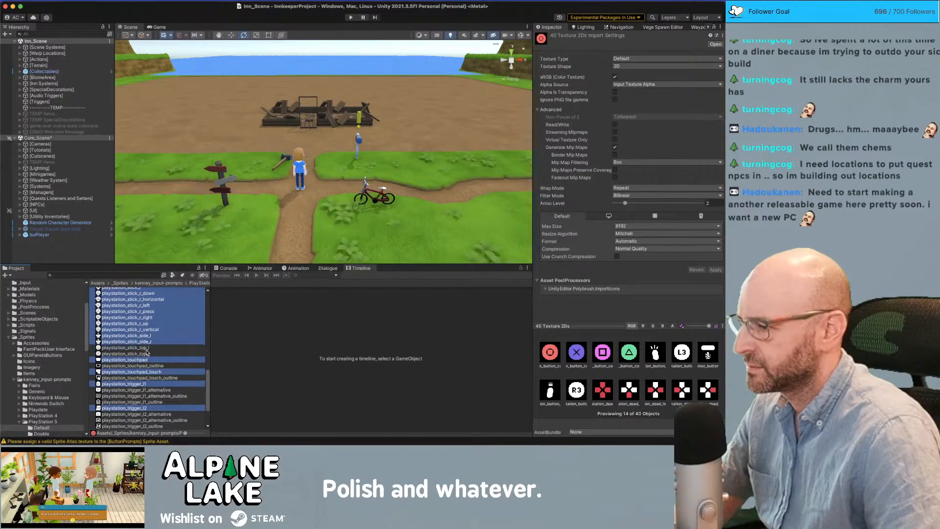
super+click(144, 342)
super+click(142, 335)
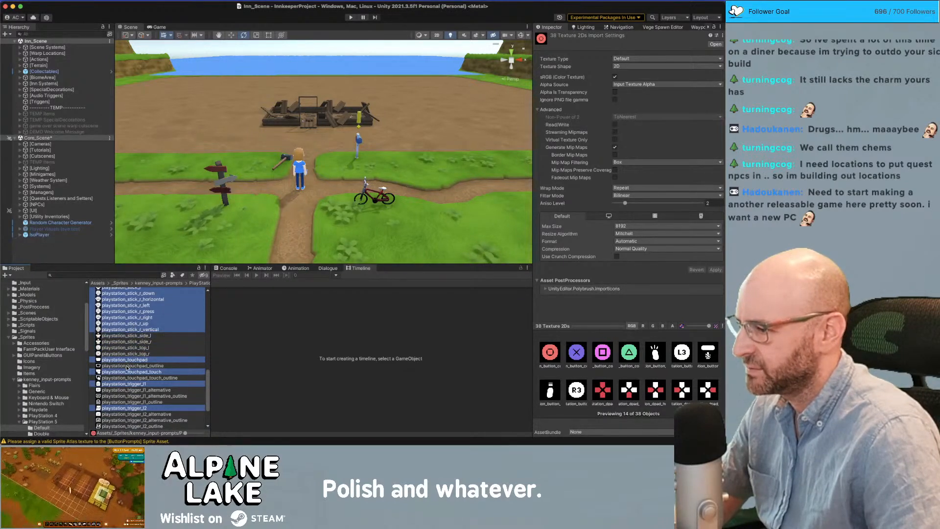
- Deselect the left stick's down, horizontal, left, press, right, up and vertical textures, keeping plain stick_l selected
scroll(128, 369, up, 2)
scroll(128, 370, up, 1)
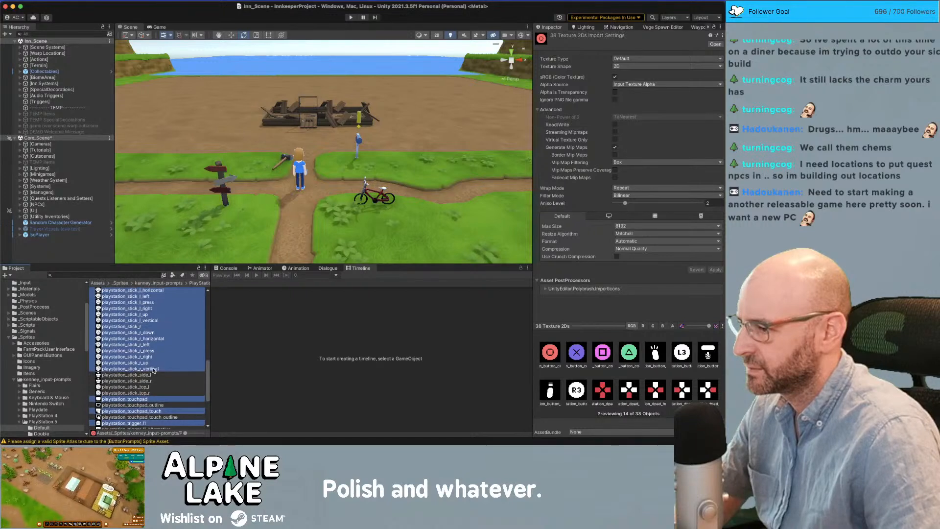
scroll(128, 372, up, 2)
scroll(142, 364, up, 1)
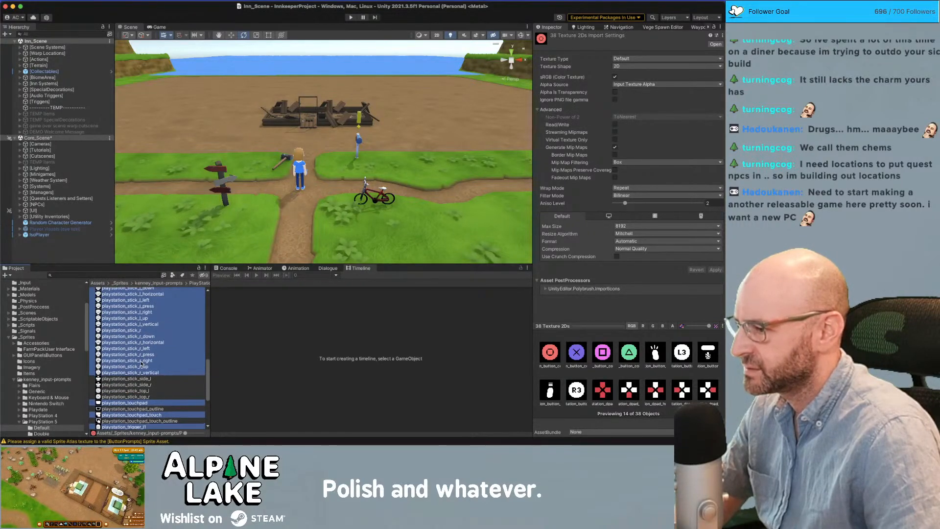
scroll(141, 363, up, 3)
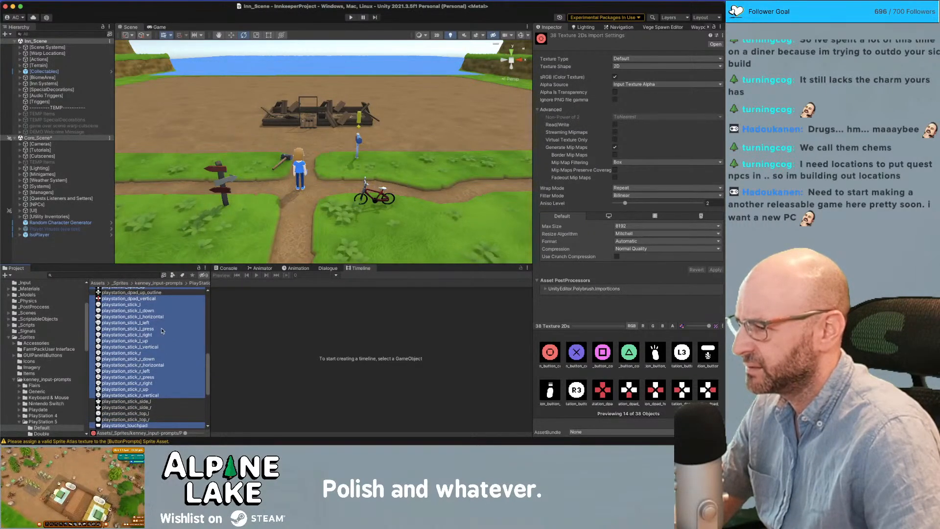
super+click(145, 312)
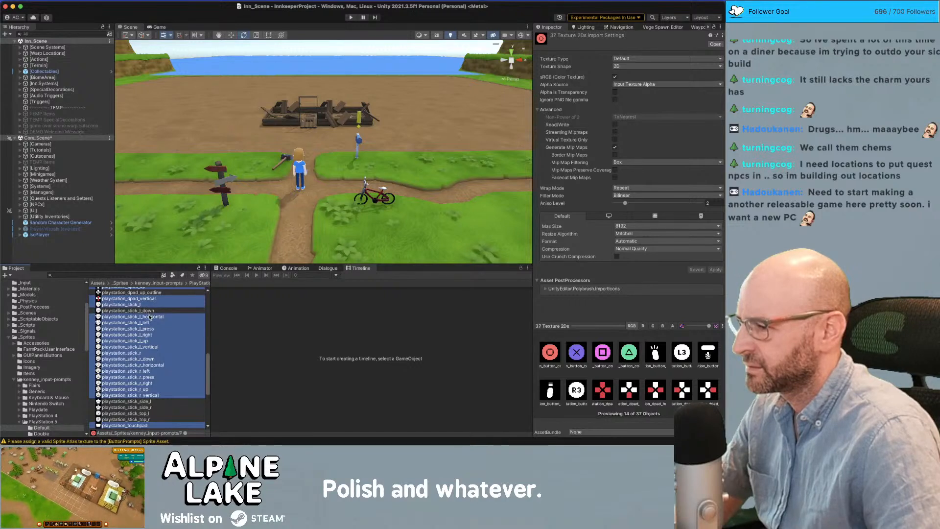
super+click(151, 317)
super+click(146, 322)
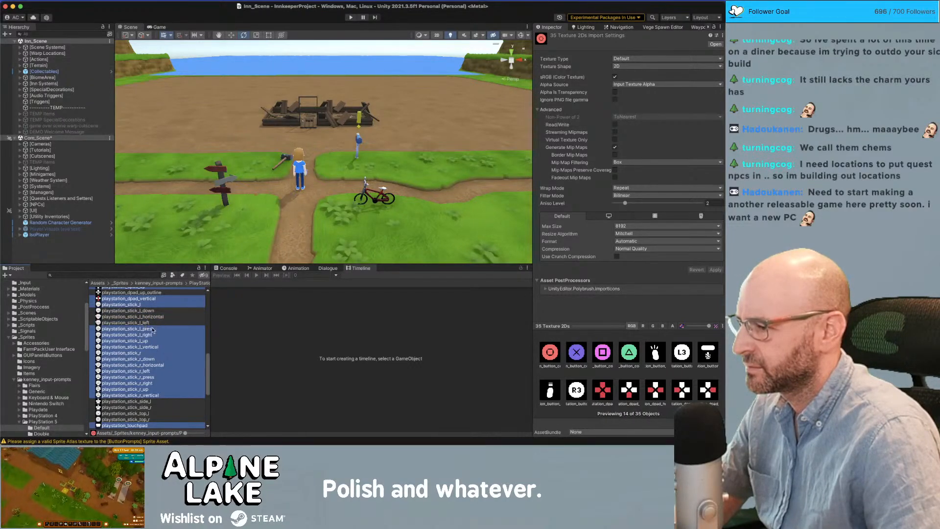
super+click(152, 330)
super+click(146, 336)
super+click(153, 340)
super+click(148, 347)
- Deselect the right stick's down, horizontal, left, press, right, up and vertical textures, keeping plain stick_r selected
super+click(151, 359)
super+click(149, 366)
super+click(149, 371)
super+click(148, 378)
super+click(147, 384)
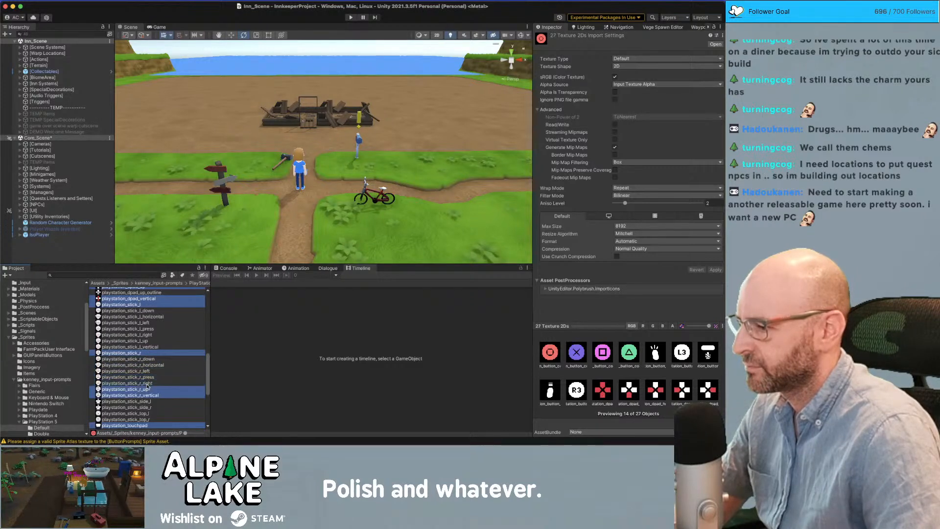
super+click(147, 389)
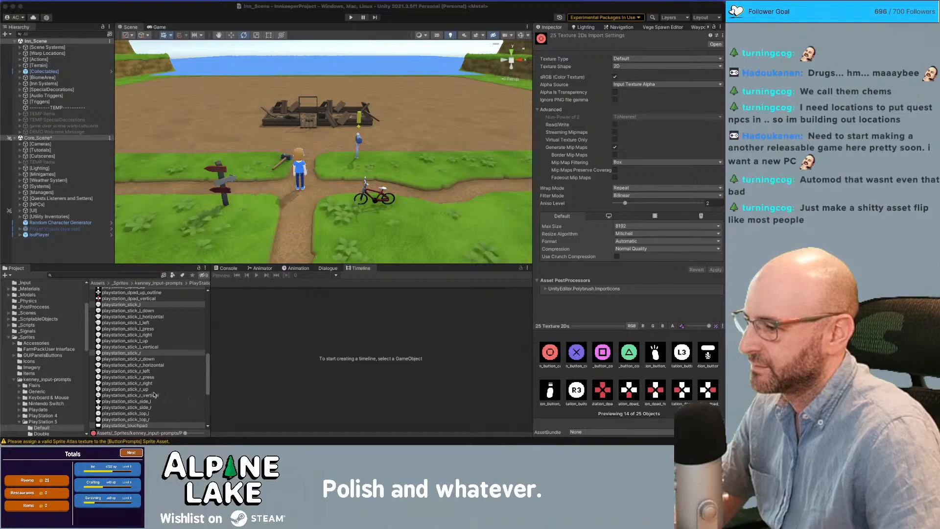
scroll(147, 391, up, 1)
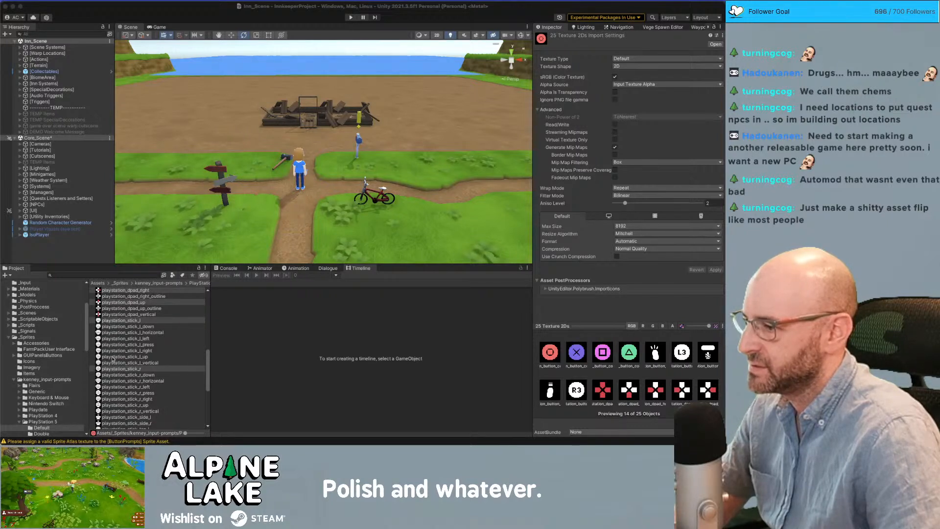
scroll(122, 353, up, 3)
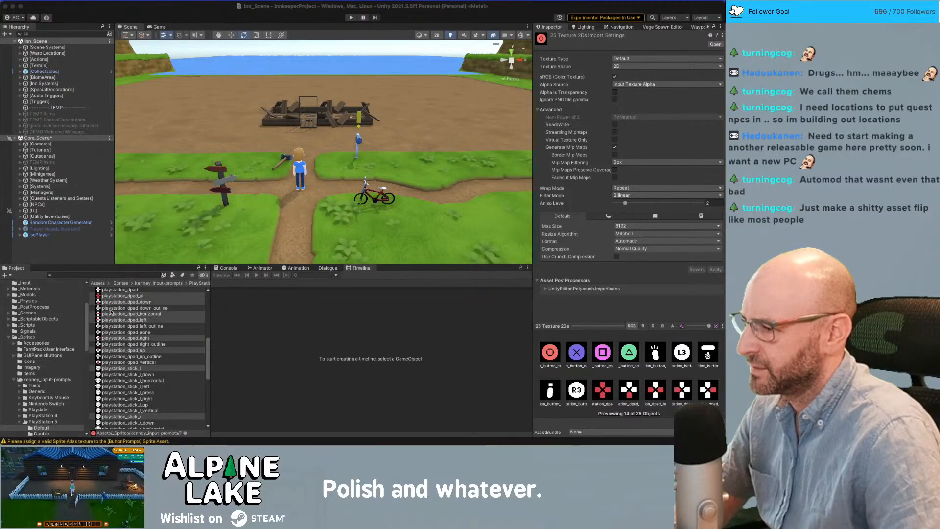
scroll(154, 357, up, 10)
scroll(156, 358, down, 1)
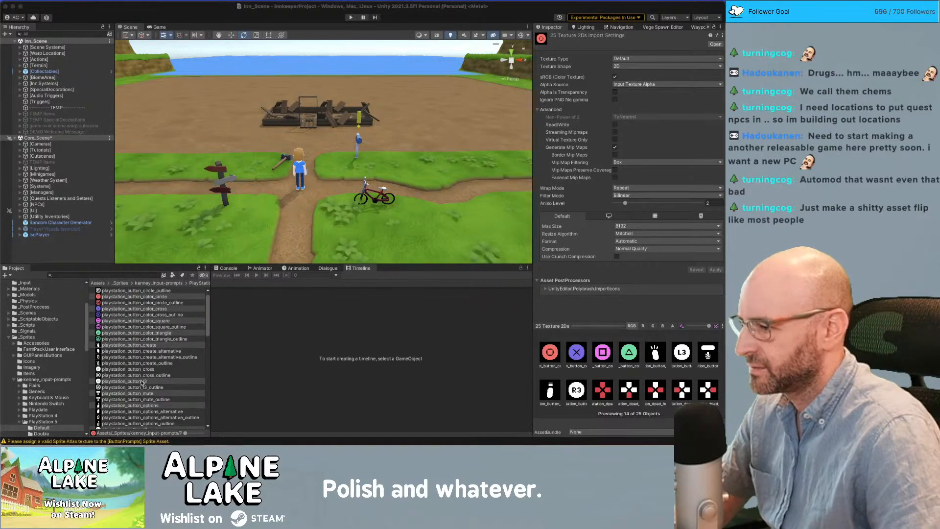
- Try to create a TextMeshPro sprite asset from the selected PlayStation 5 button textures and update its sprites
right_click(143, 383)
mouse_move(231, 220)
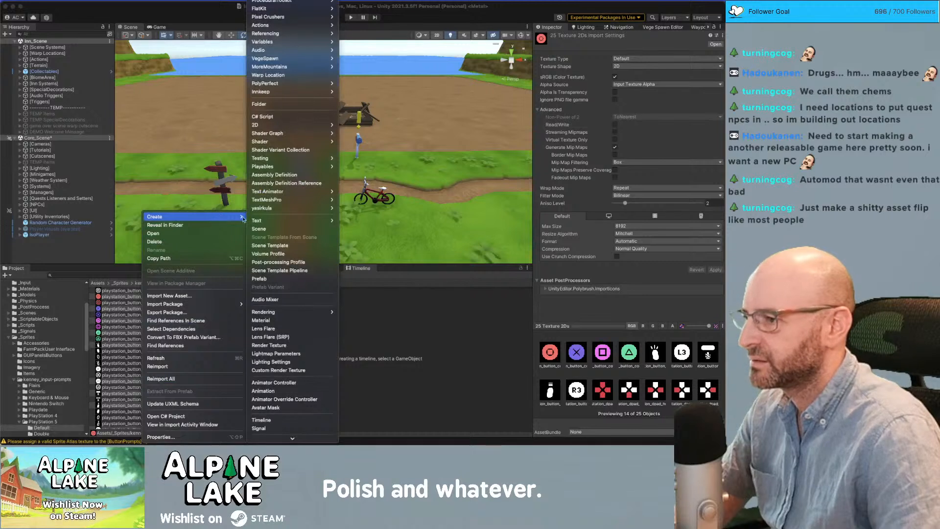
mouse_move(314, 200)
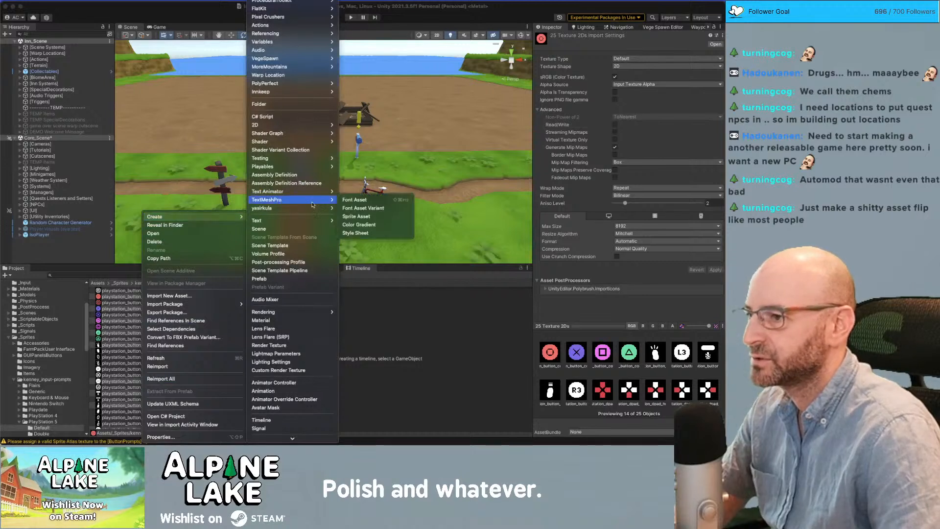
click(373, 216)
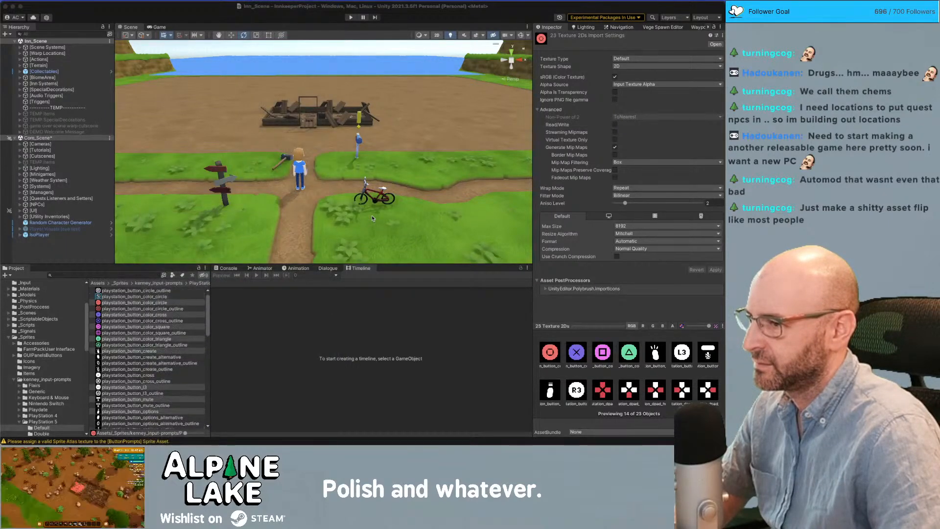
click(161, 296)
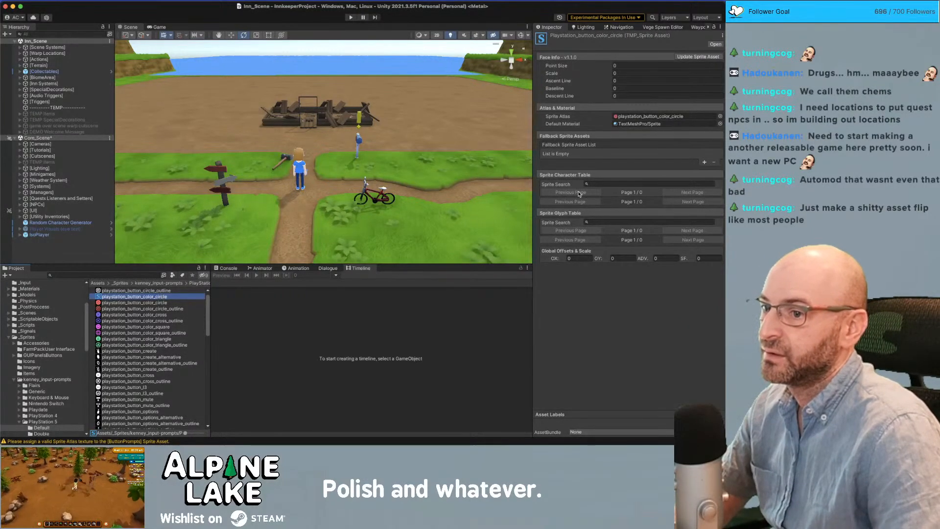
click(699, 57)
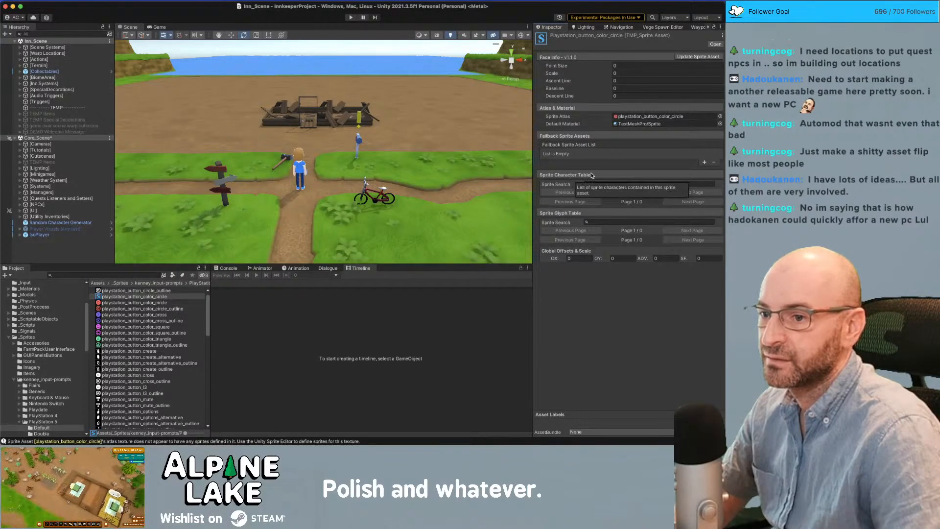
- Delete the playstation_button_color_circle sprite asset from the PlayStation 5 Default folder, keeping the texture of the same name
click(113, 304)
click(115, 297)
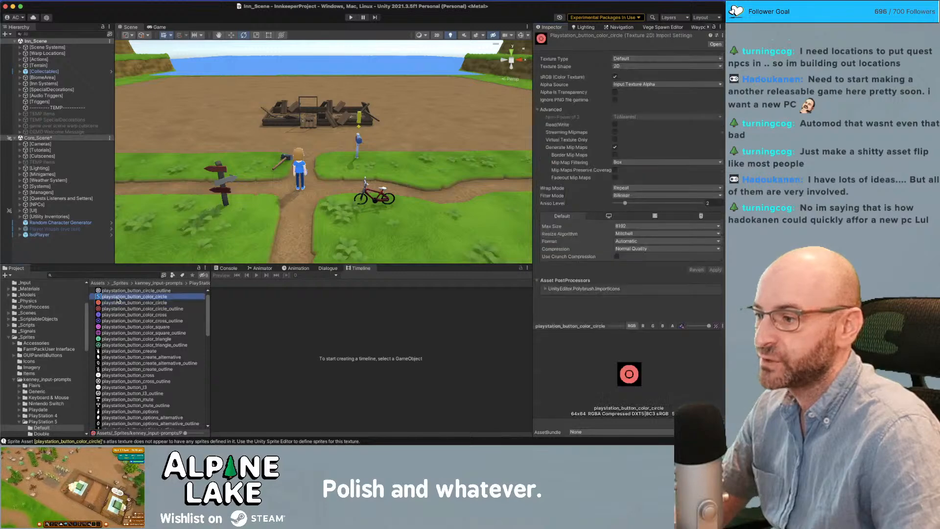
key(super+BackSpace)
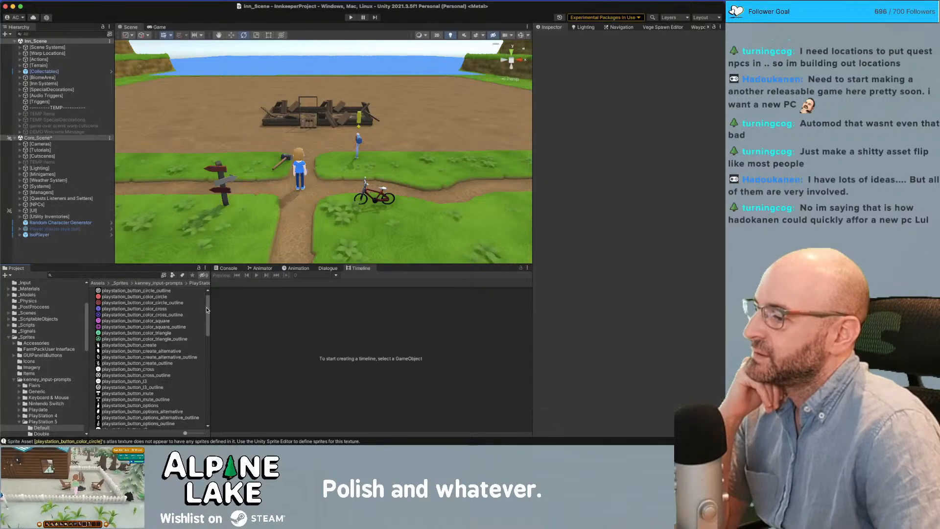
scroll(208, 307, up, 1)
mouse_move(207, 300)
mouse_down()
mouse_move(206, 391)
mouse_move(210, 300)
mouse_up()
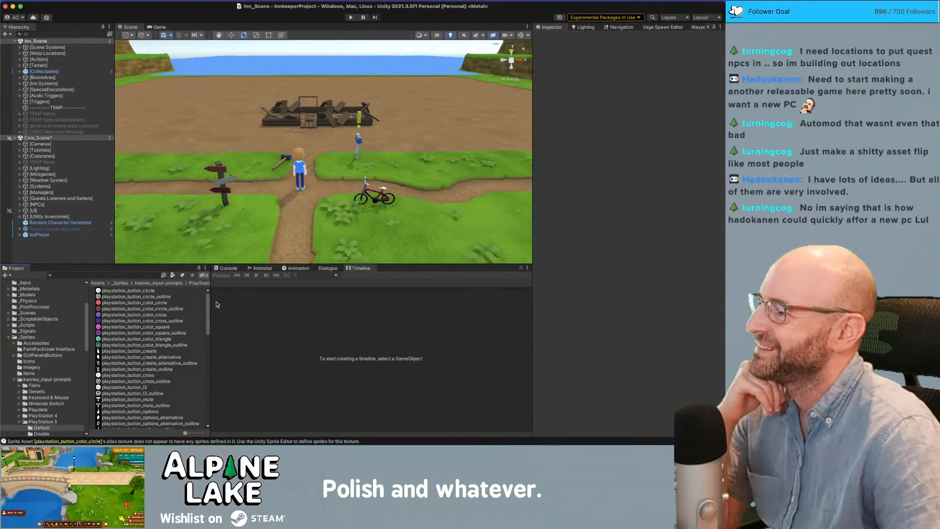
mouse_move(209, 306)
mouse_down()
mouse_move(209, 321)
mouse_move(207, 294)
mouse_up()
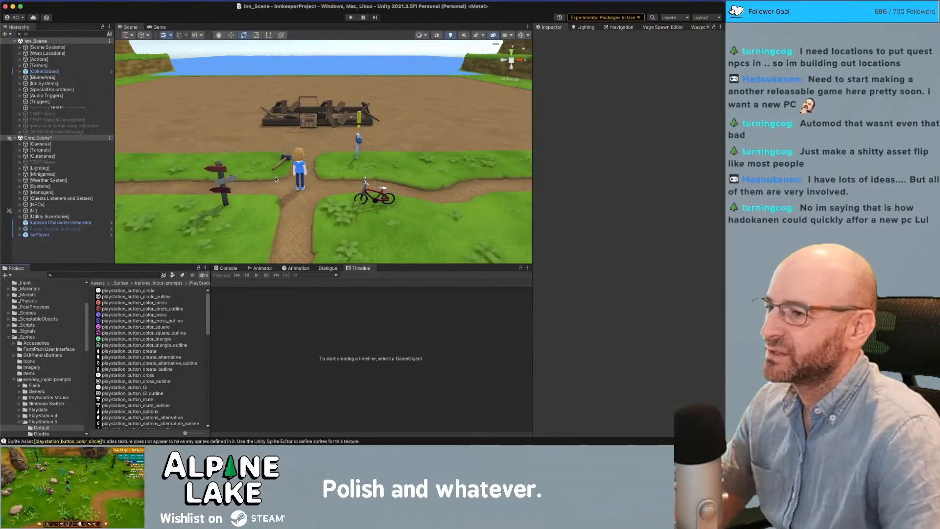
- Examine the foliage and trunks of the forest trees in the scene from close range and from above
mouse_move(339, 164)
right_down()
mouse_move(282, 181)
mouse_move(268, 174)
mouse_move(349, 169)
right_up()
key(q)
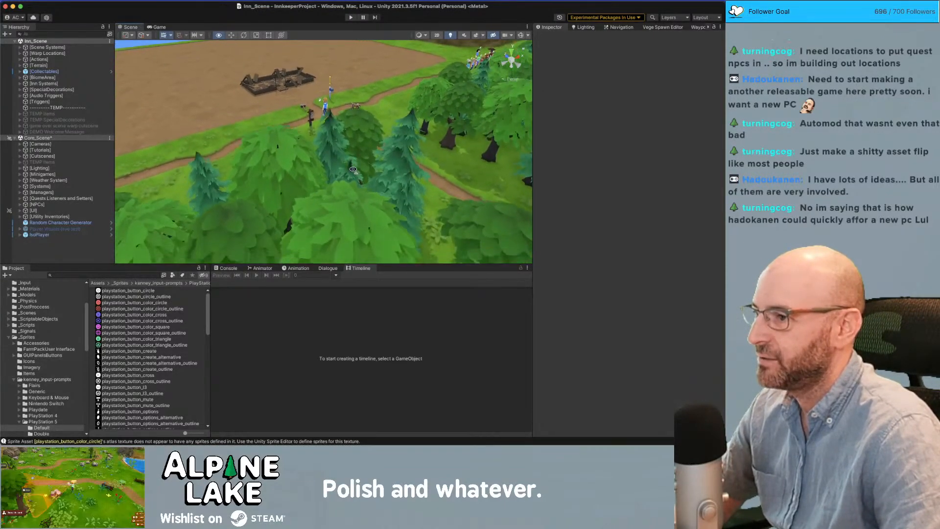
right_drag(353, 155, 354, 137)
key(a)
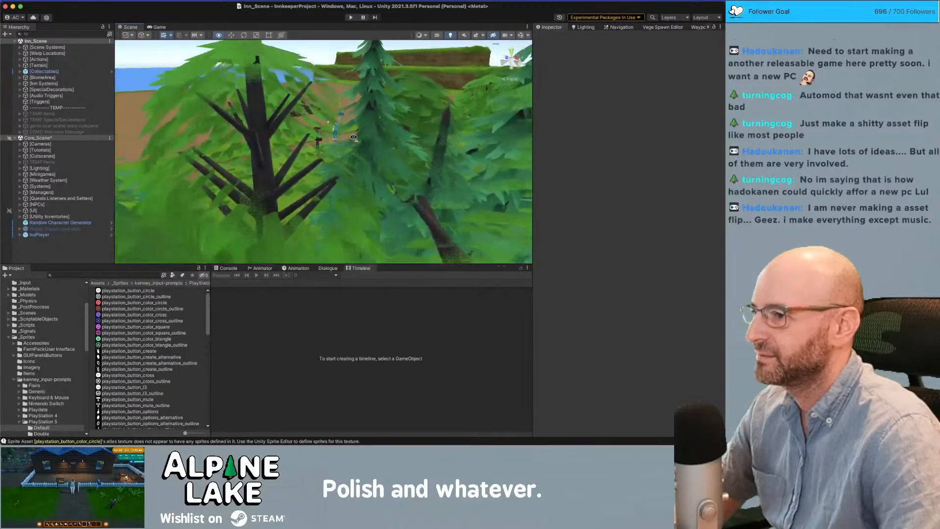
mouse_move(354, 136)
right_down()
mouse_move(214, 133)
mouse_move(348, 131)
right_up()
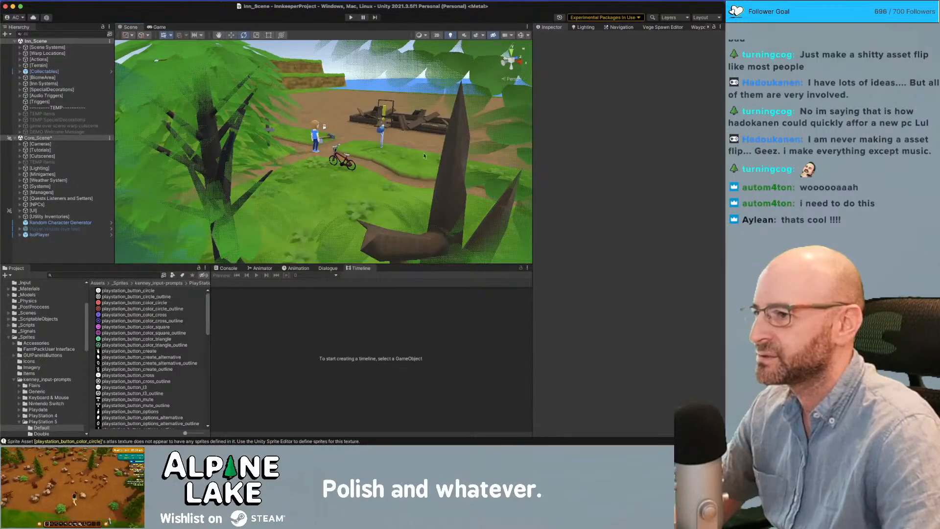
right_drag(268, 131, 319, 142)
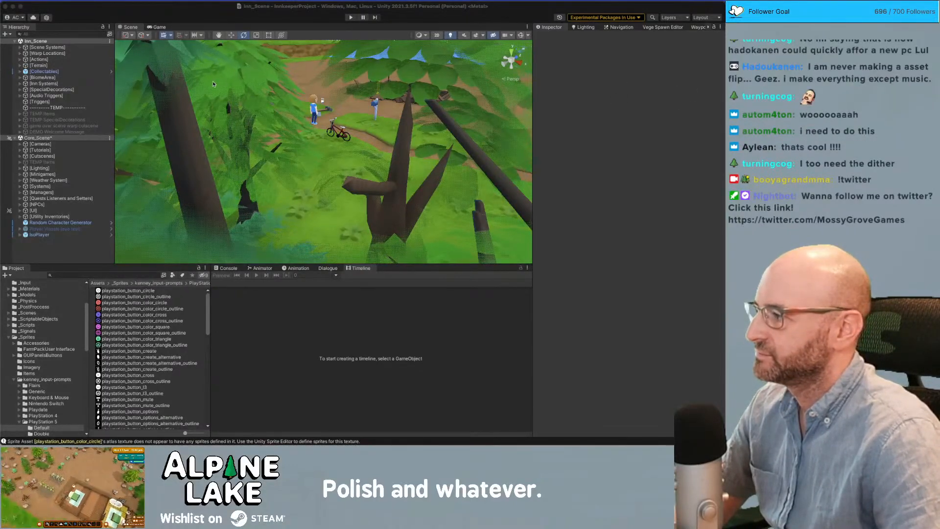
right_drag(306, 118, 292, 104)
right_drag(96, 70, 181, 65)
alt+drag(239, 70, 552, 90)
right_drag(552, 90, 391, 109)
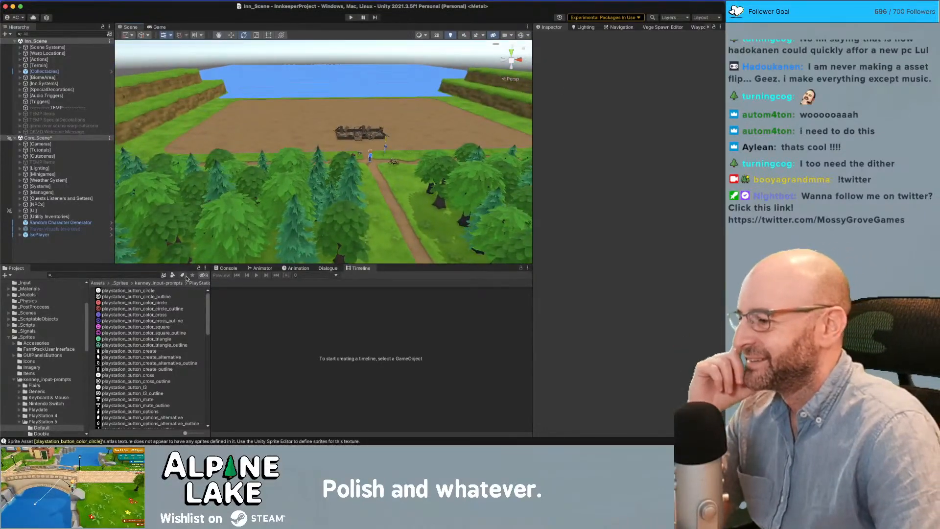
- Create a TextMeshPro sprite asset from the single playstation_button_color_circle texture and inspect its settings
click(128, 303)
right_click(129, 303)
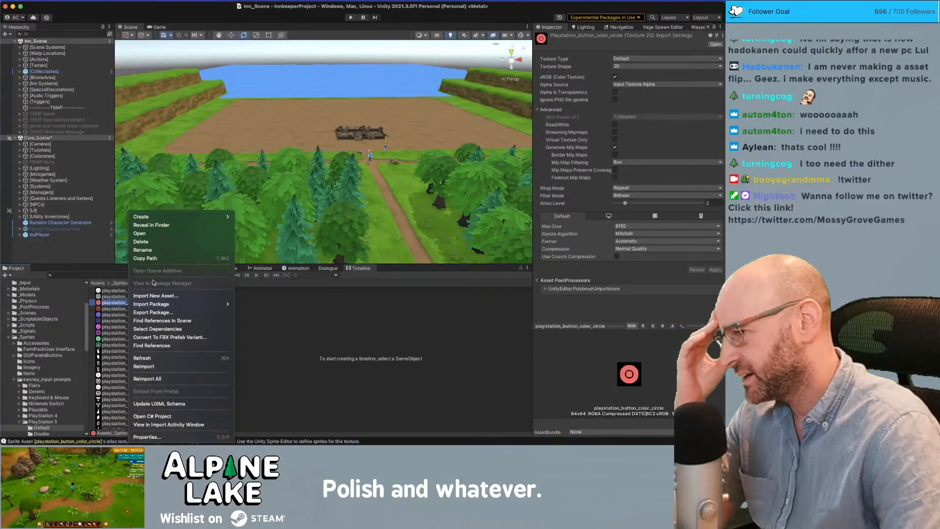
click(114, 306)
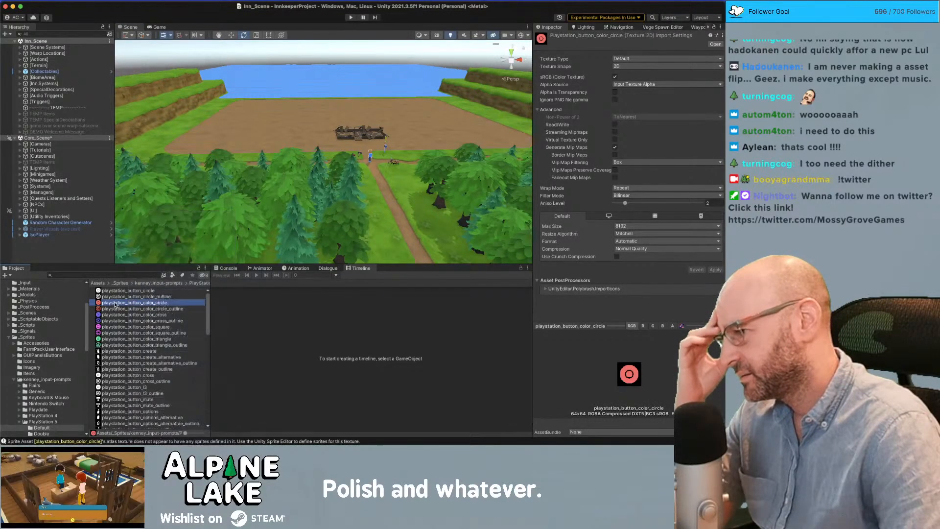
right_click(122, 304)
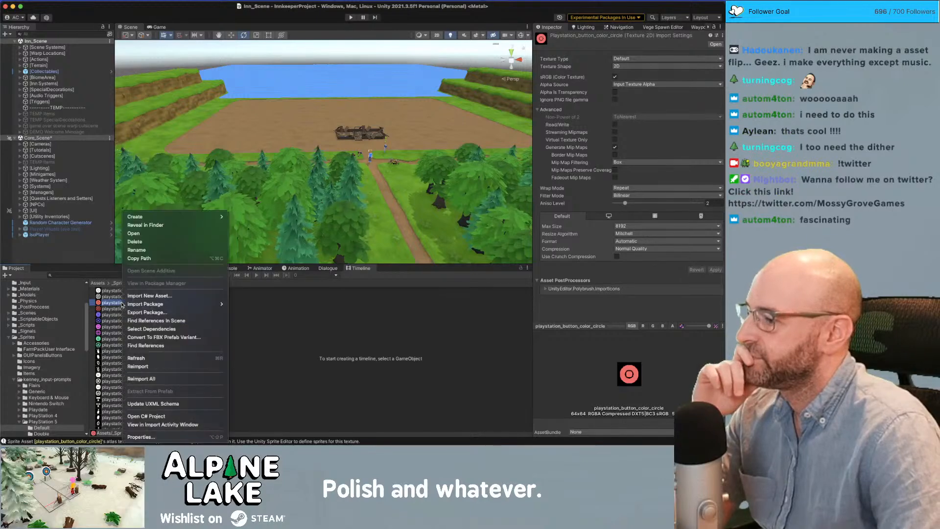
mouse_move(196, 217)
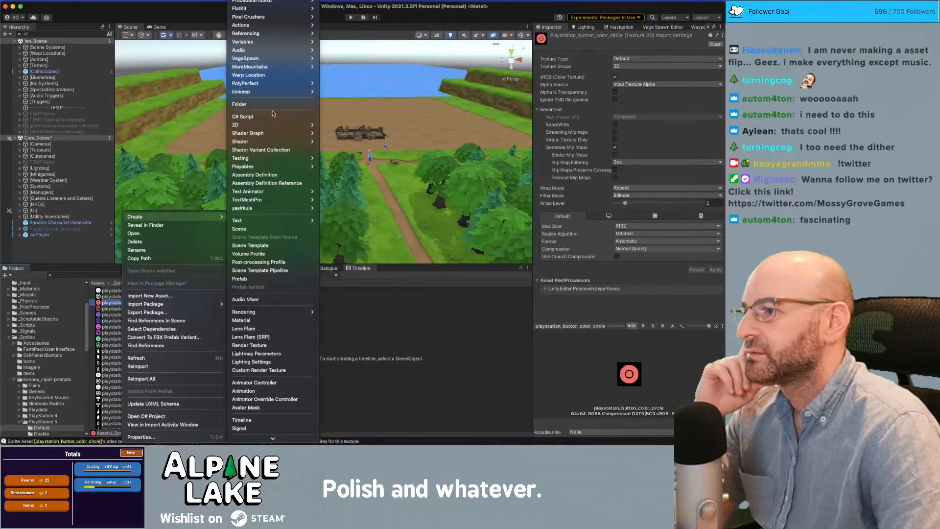
mouse_move(271, 133)
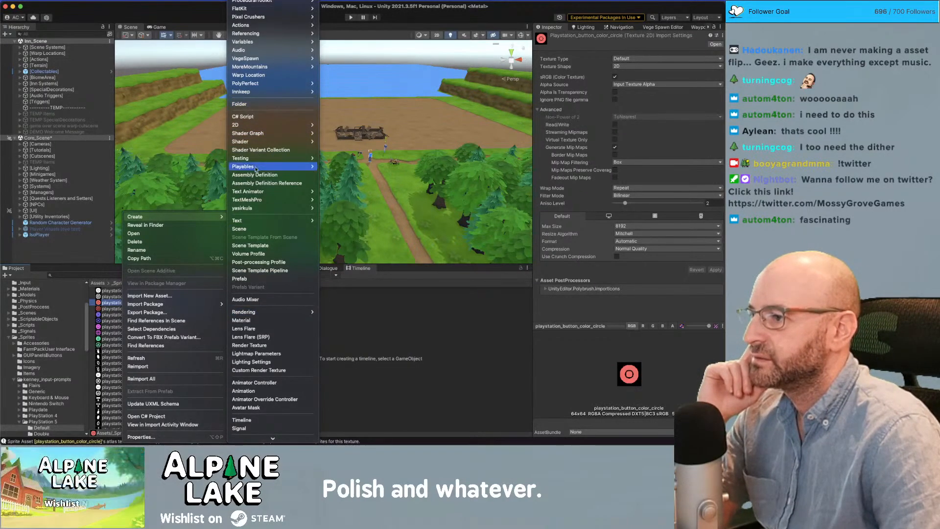
mouse_move(279, 199)
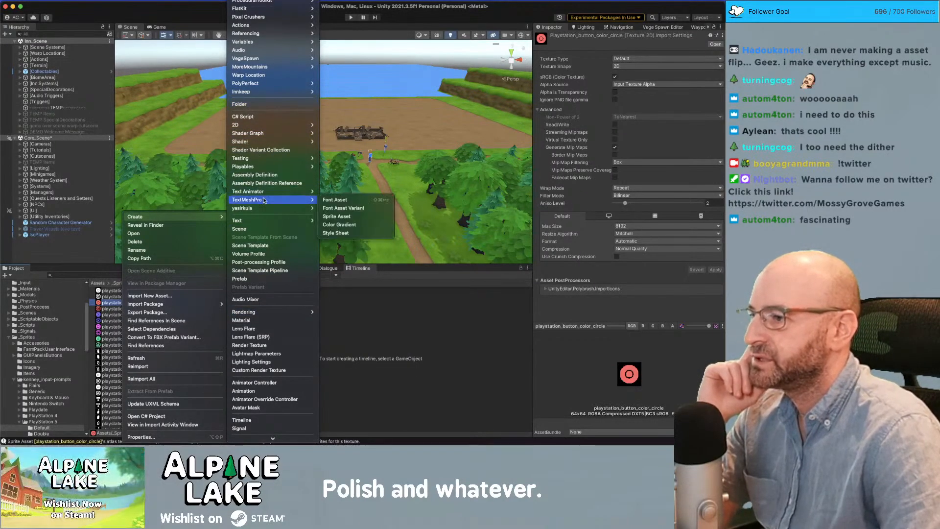
click(343, 219)
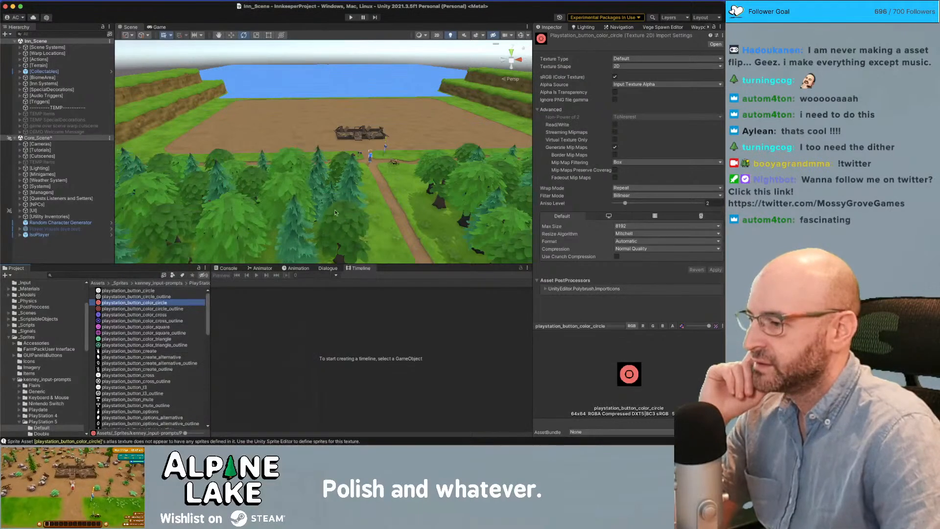
click(136, 304)
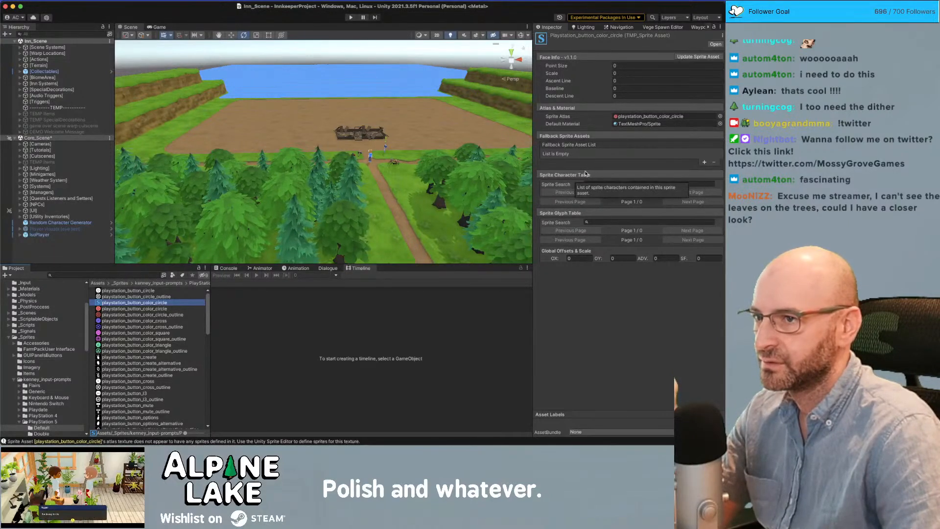
scroll(67, 311, up, 5)
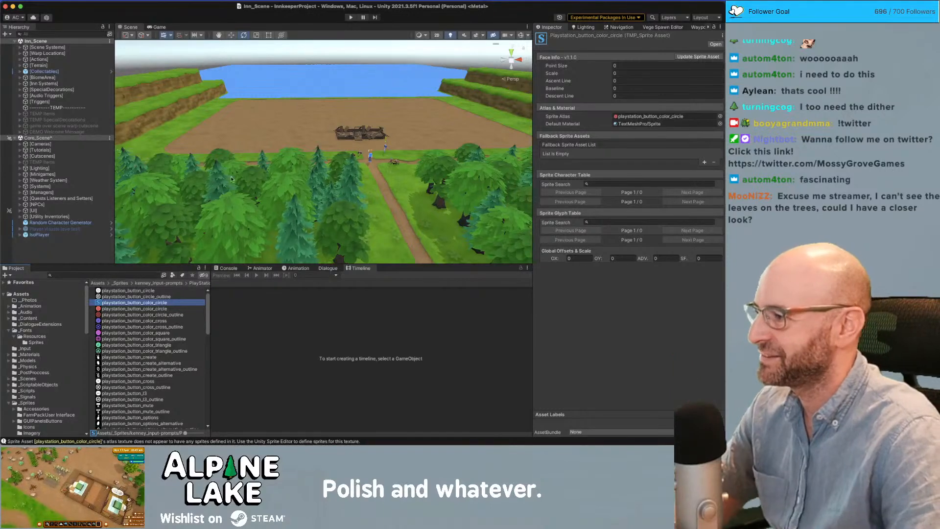
right_drag(258, 168, 301, 155)
key(w)
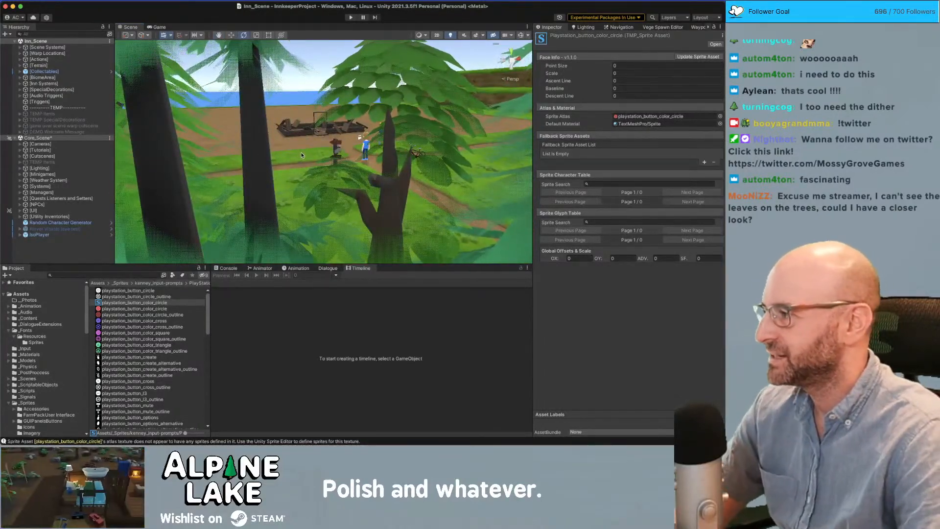
right_drag(320, 157, 315, 183)
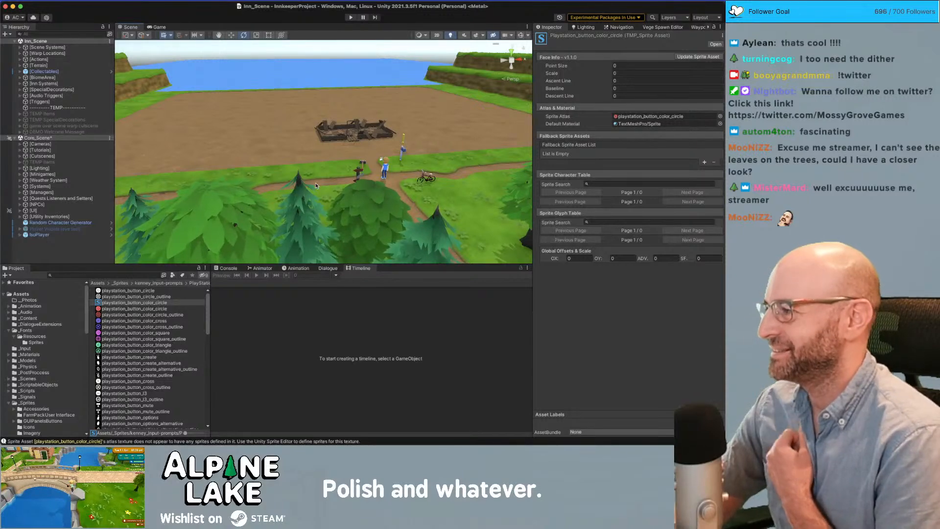
right_drag(342, 168, 341, 175)
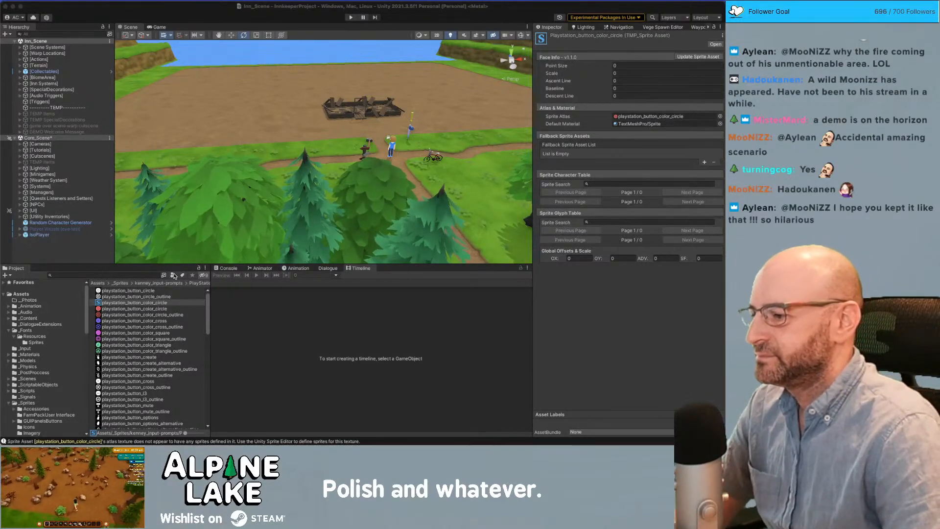
click(150, 304)
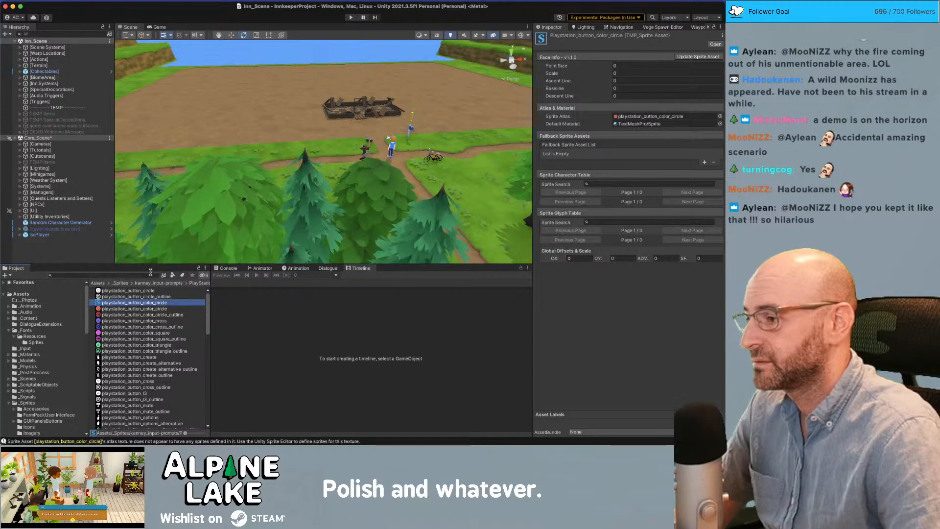
right_drag(258, 211, 290, 205)
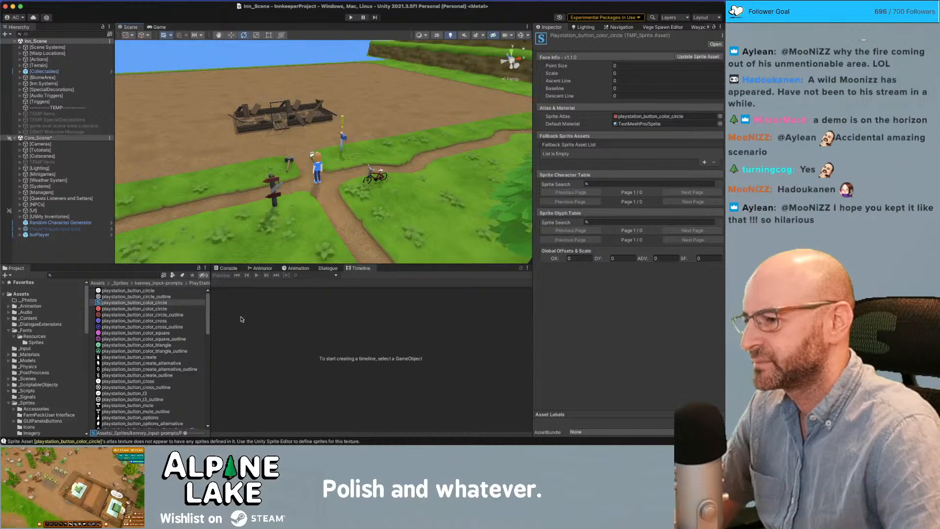
- Save the scene and look through the dialogue database's conversations, quests/items and locations
key(super+s)
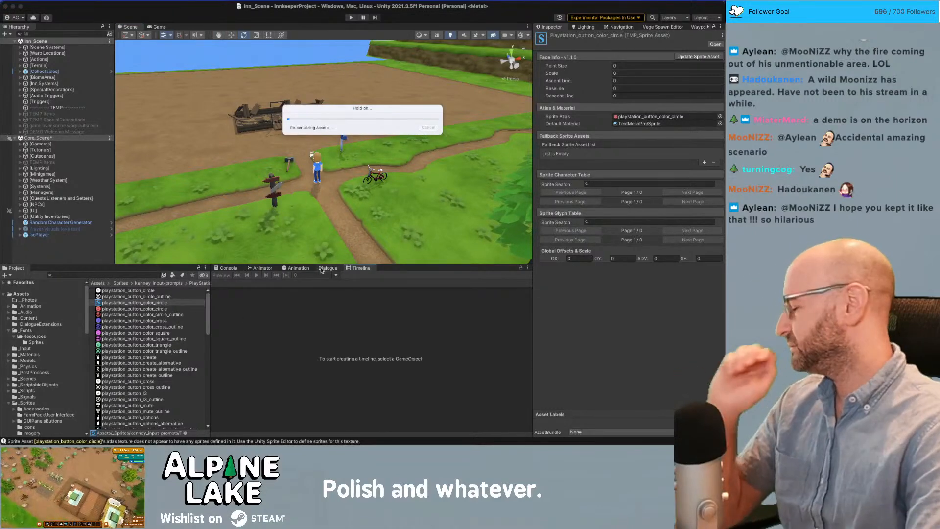
click(322, 270)
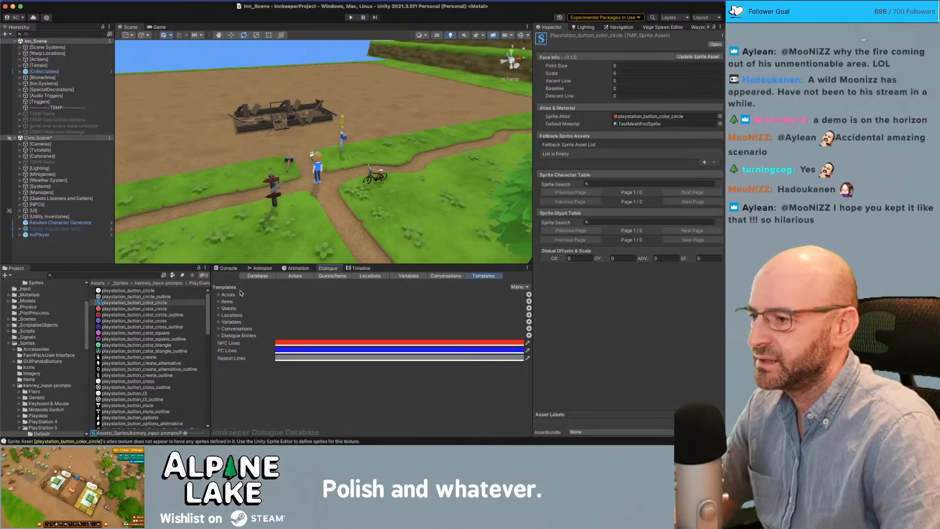
click(439, 277)
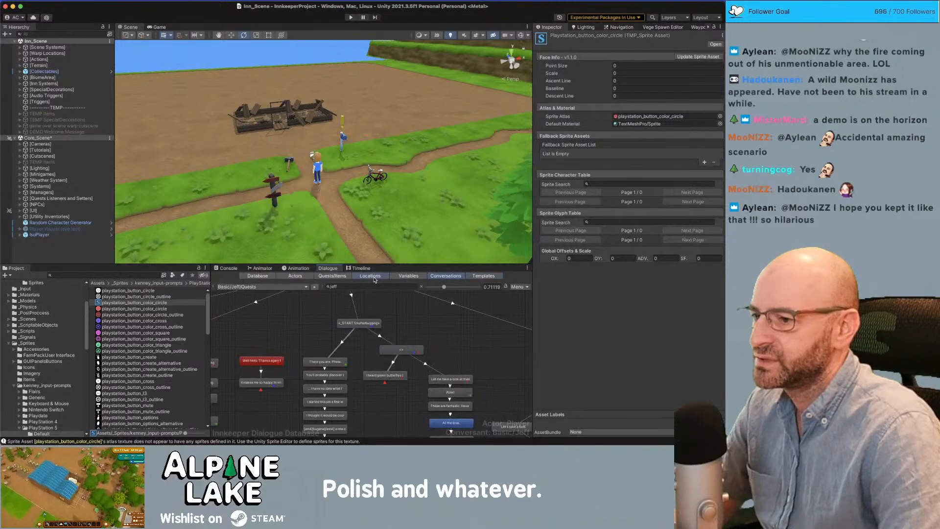
click(374, 277)
click(341, 277)
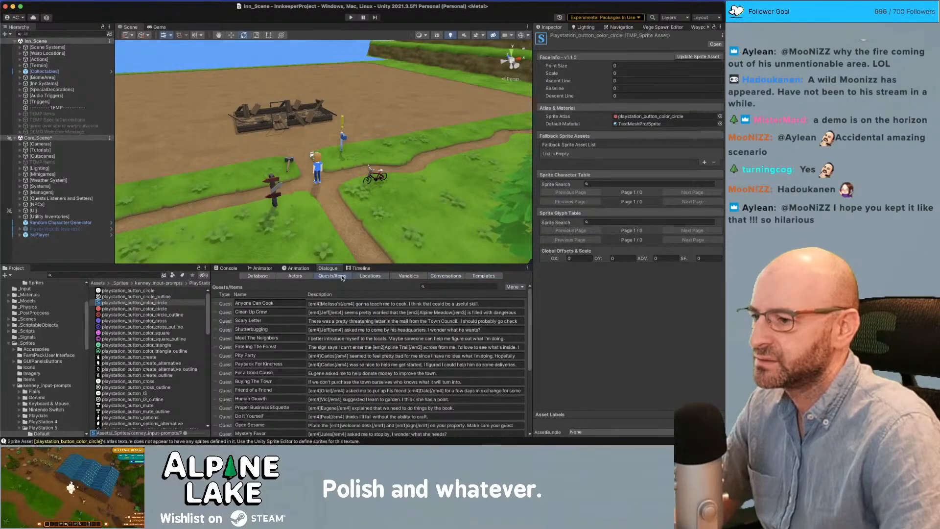
click(370, 276)
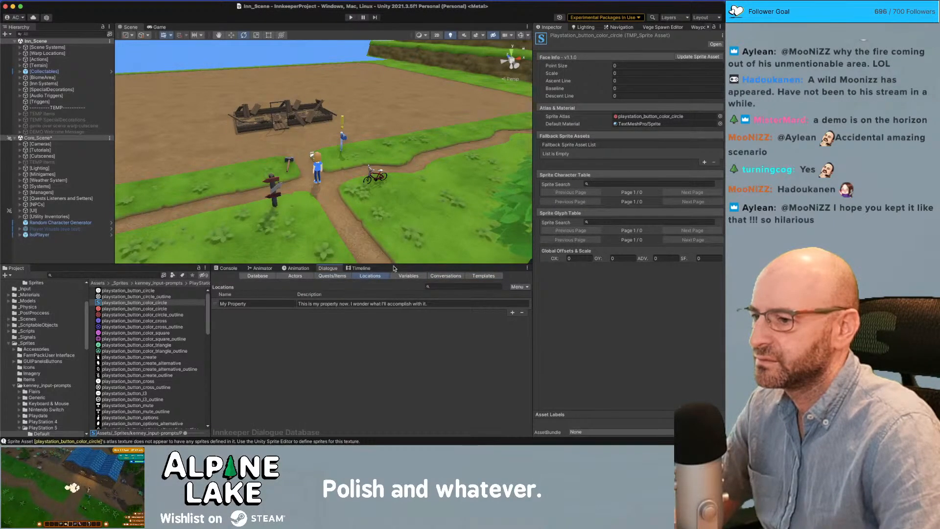
- Find the NPCDialogueHelper script in the project by searching npcdial and open it in Visual Studio
click(143, 274)
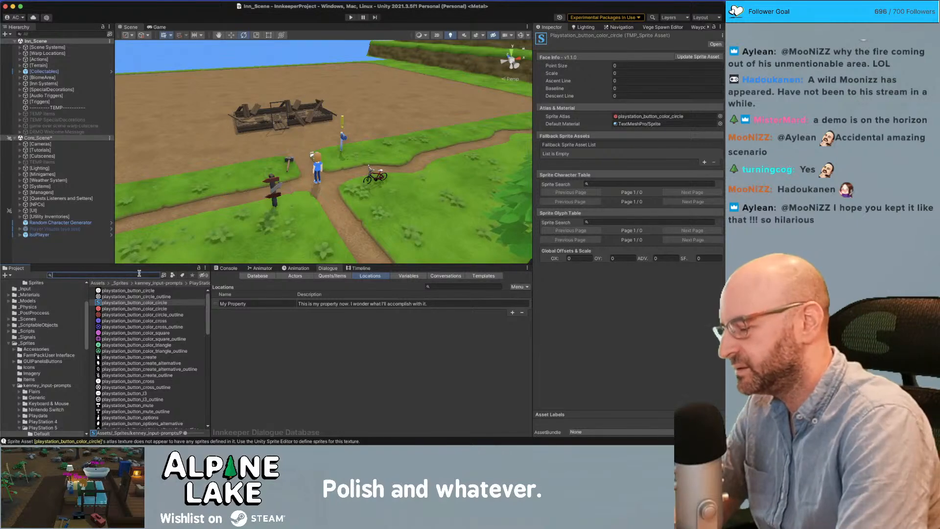
text(npcdial)
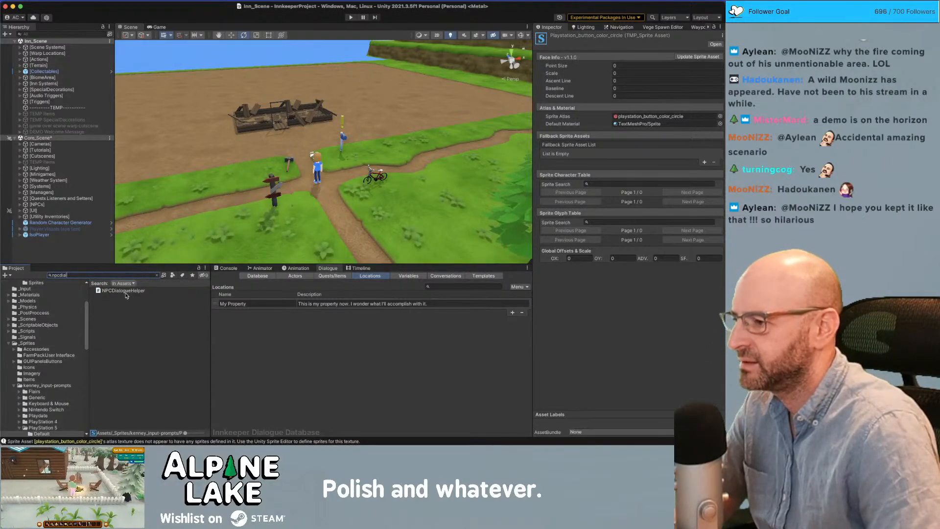
click(124, 291)
double_click(126, 295)
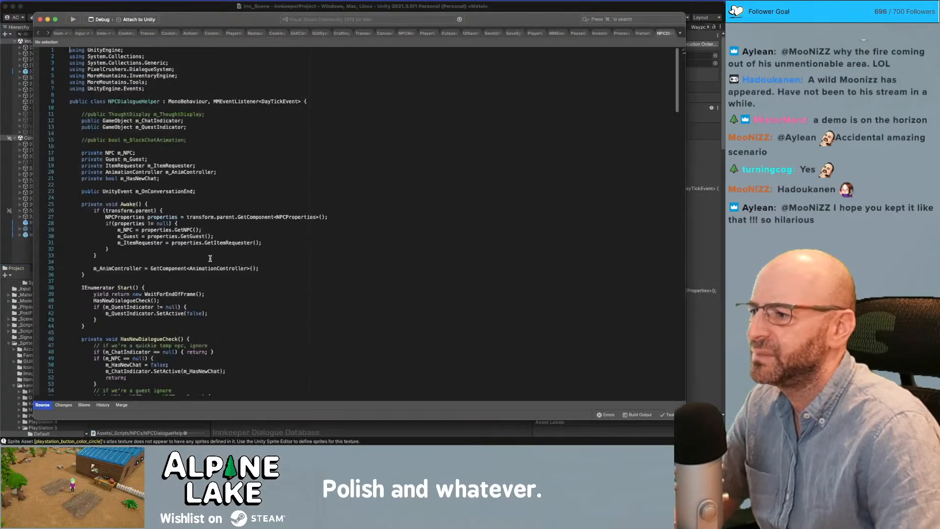
- Review the HasNewDialogueCheck method, checking where m_ChatIndicator and m_HasNewChat are used
scroll(216, 257, down, 5)
scroll(215, 258, down, 2)
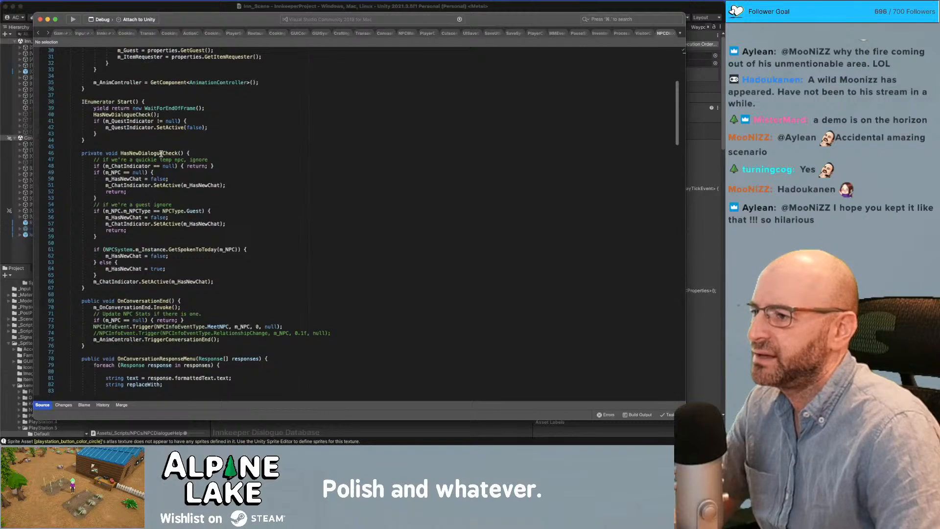
double_click(169, 187)
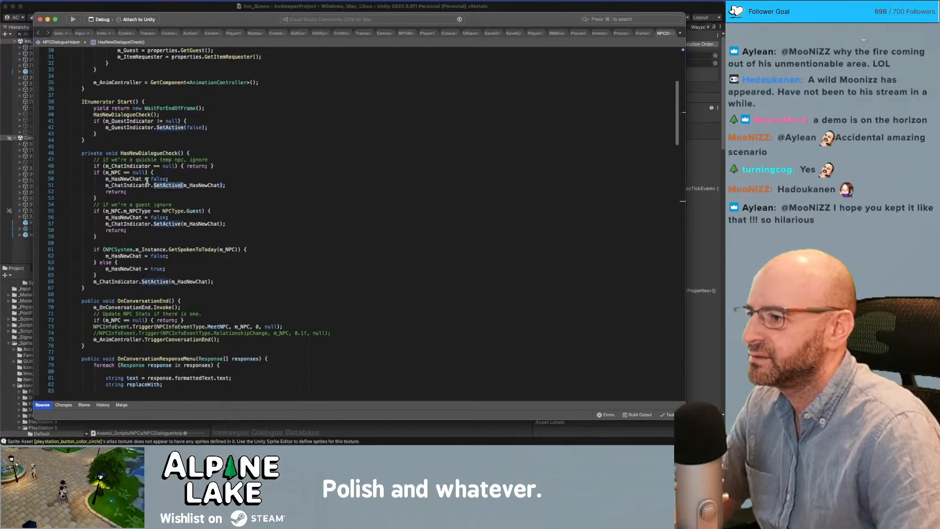
double_click(199, 185)
double_click(128, 223)
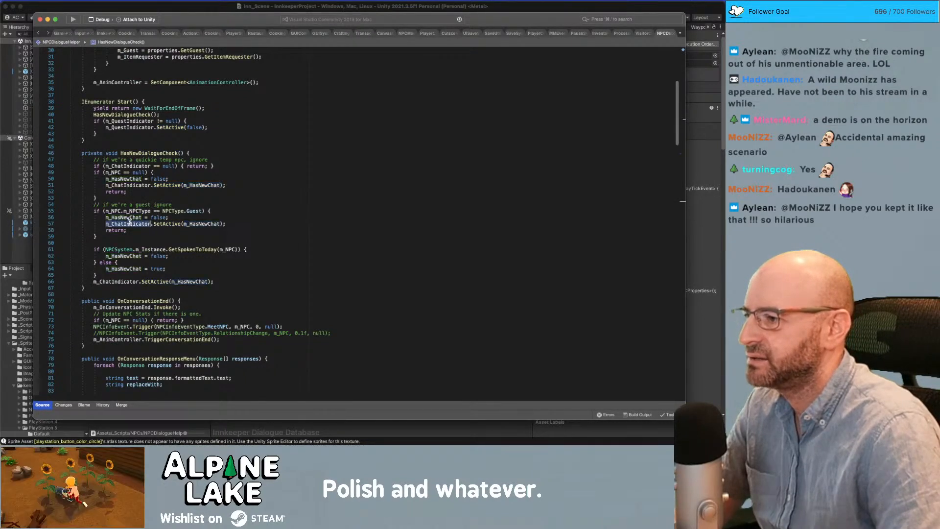
scroll(163, 250, down, 2)
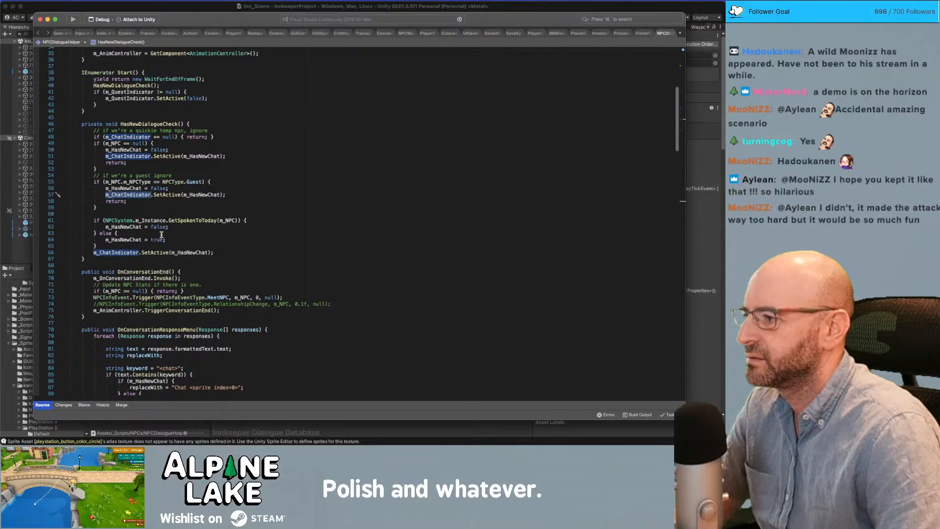
scroll(167, 229, down, 1)
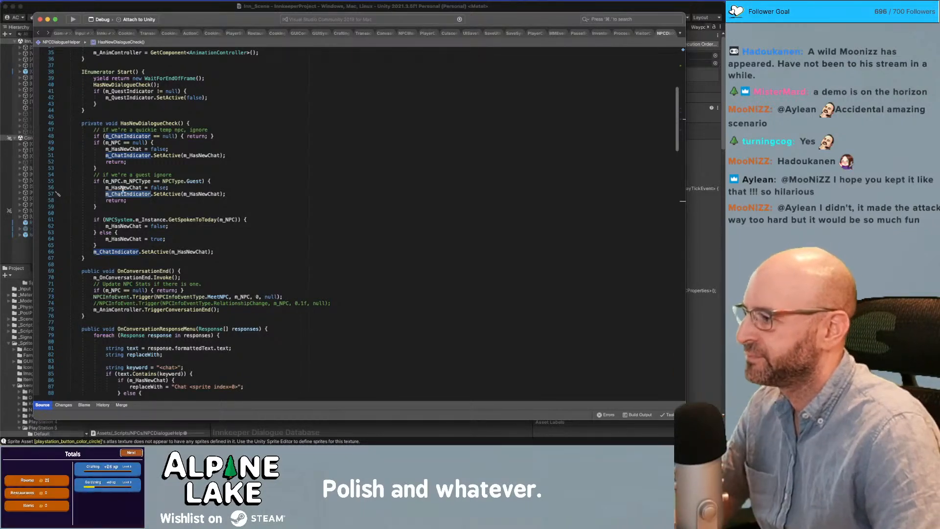
- Locate the <sprite index=0> tag in the chat replacement text of OnConversationResponseMenu, then return to Unity
scroll(165, 265, down, 5)
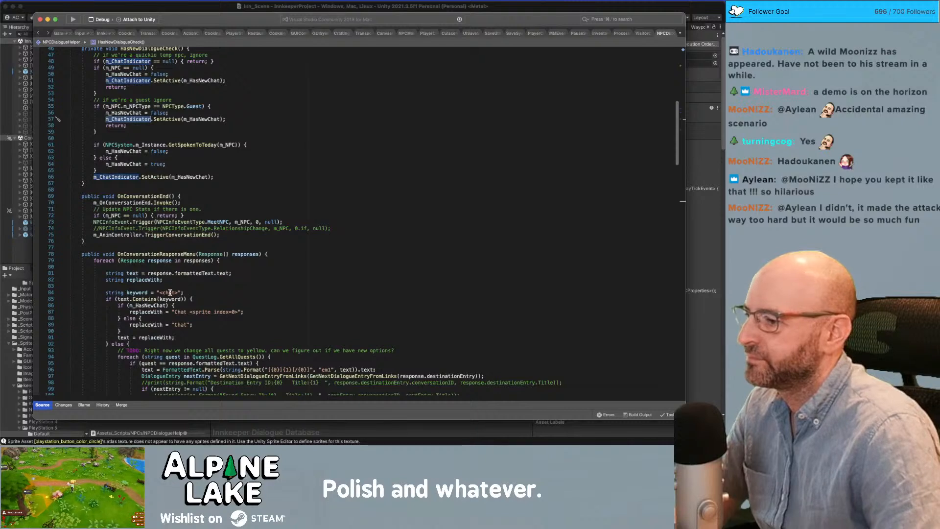
click(198, 286)
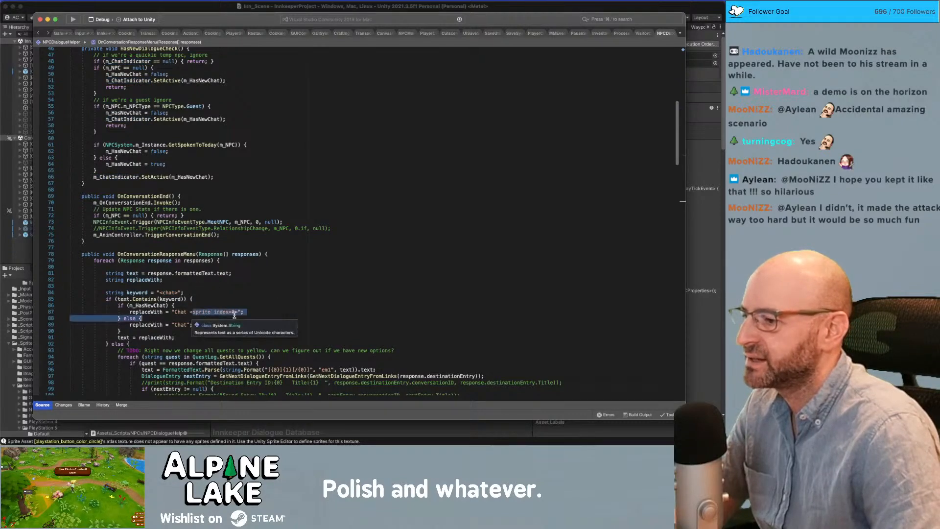
drag(189, 312, 238, 313)
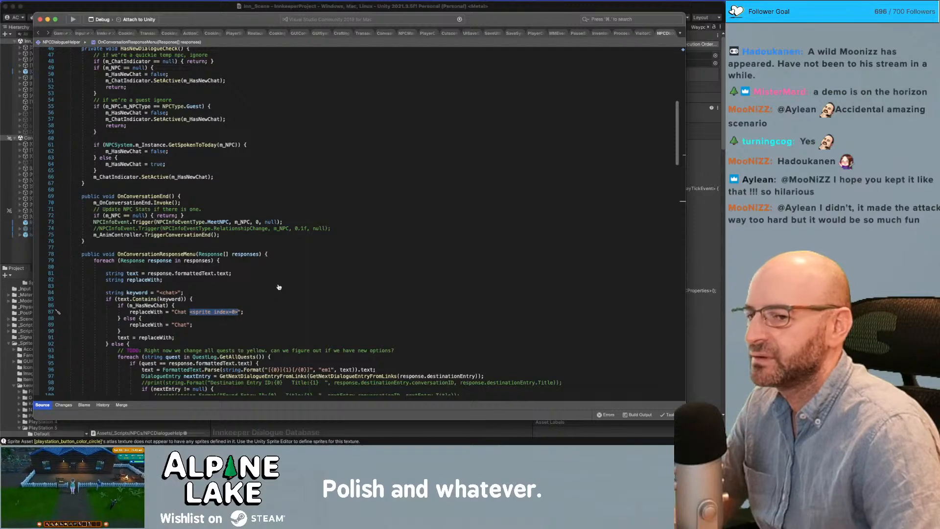
key(super+Tab)
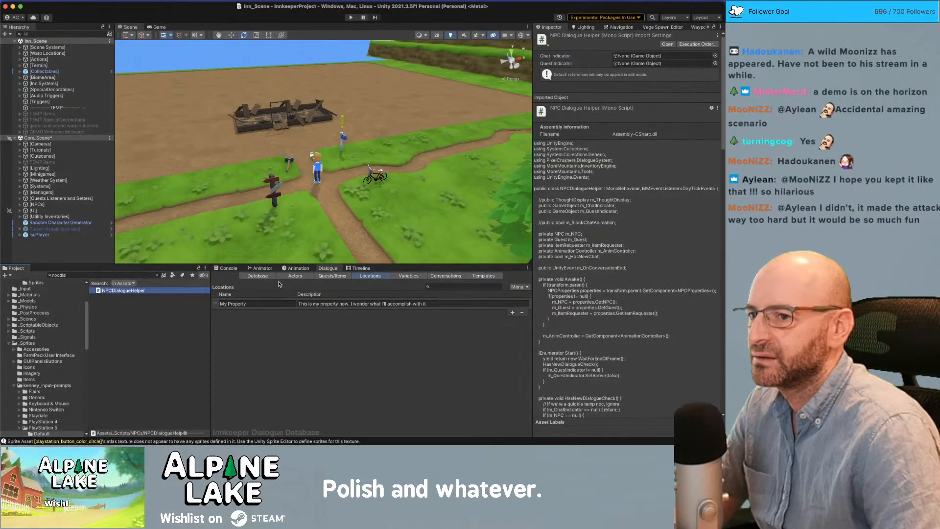
key(super+Tab)
key(super+Tab)
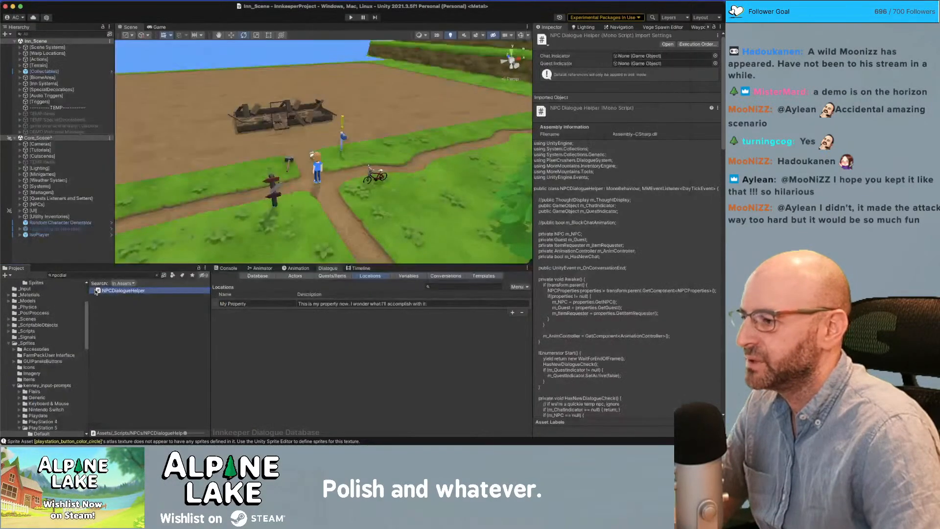
- Search the project for tmp and inspect the TMP Settings asset
click(65, 276)
text(tx)
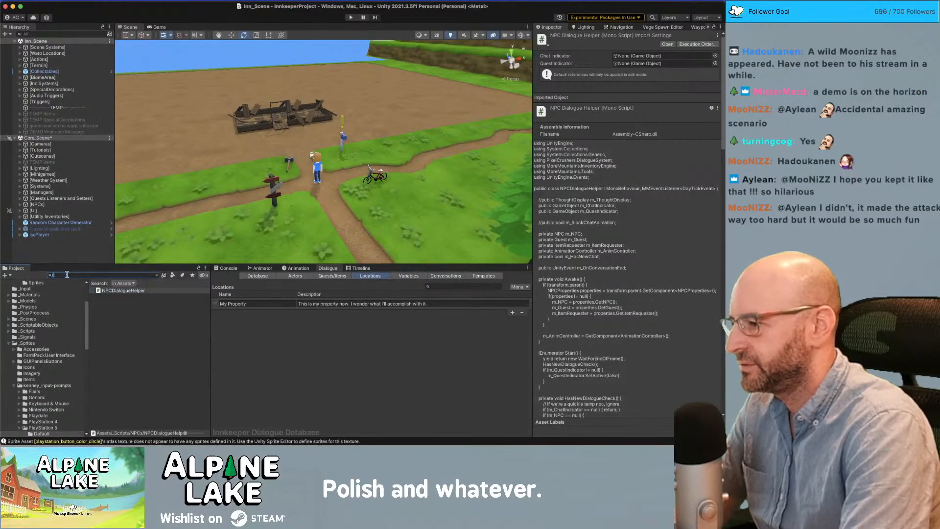
text(tmp)
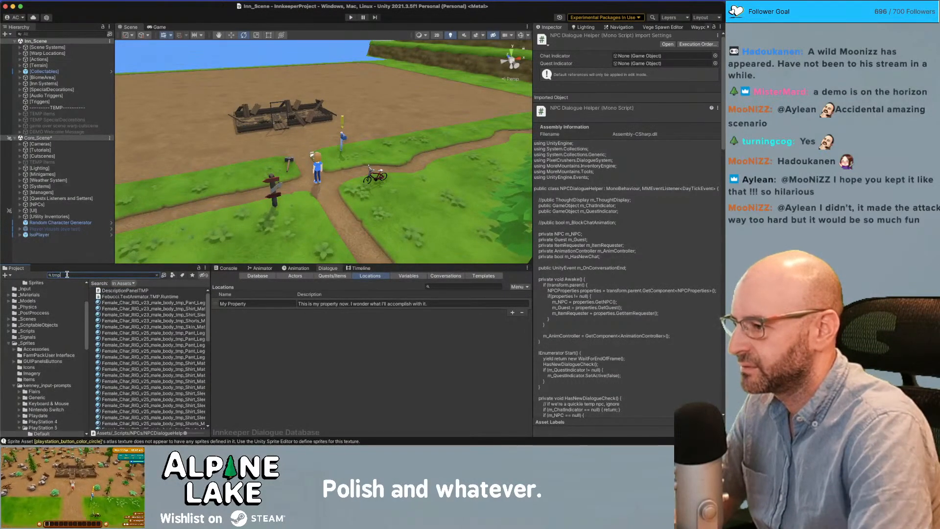
scroll(141, 339, down, 15)
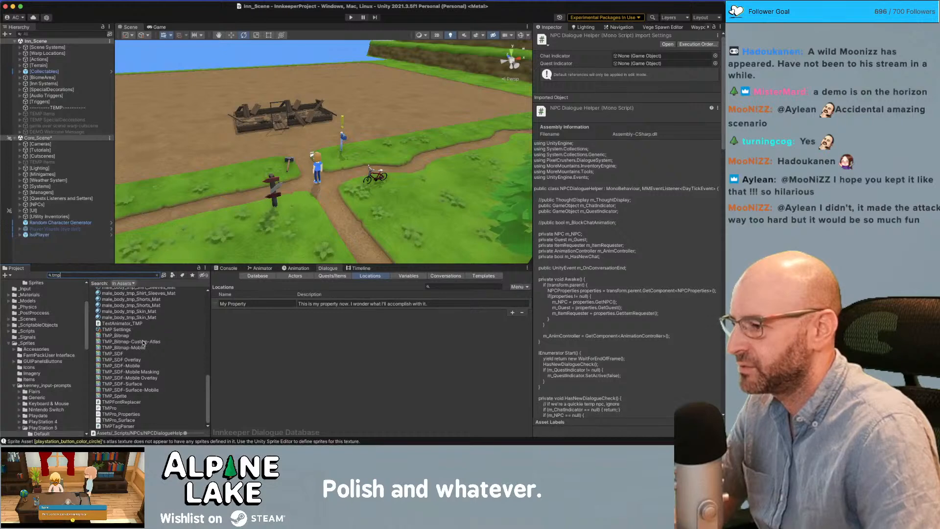
click(124, 330)
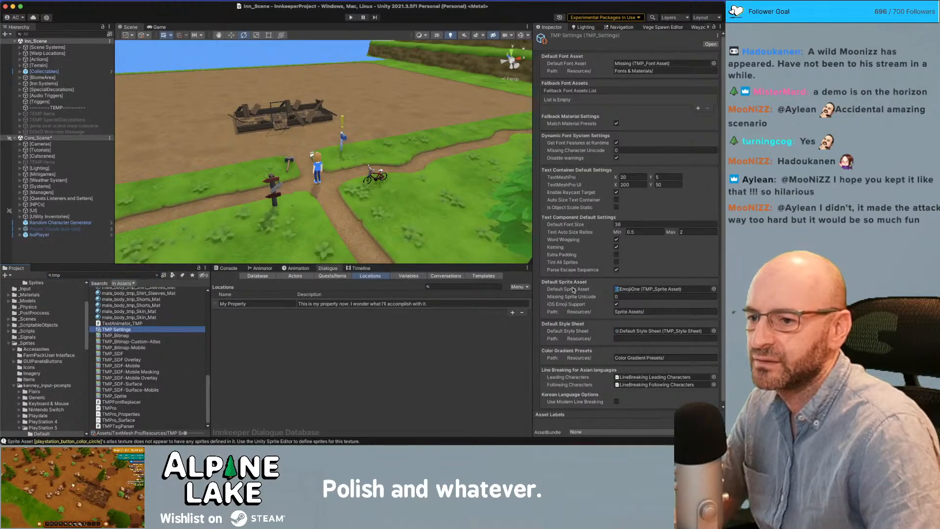
- Locate the default sprite asset EmojiOne referenced in the TextMeshPro settings and examine its sprite character table
click(632, 290)
click(106, 291)
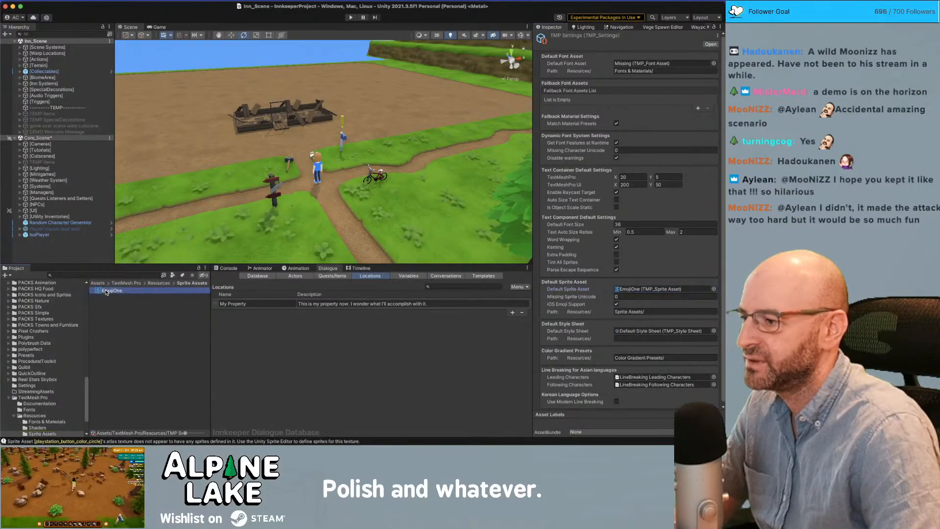
scroll(582, 273, down, 4)
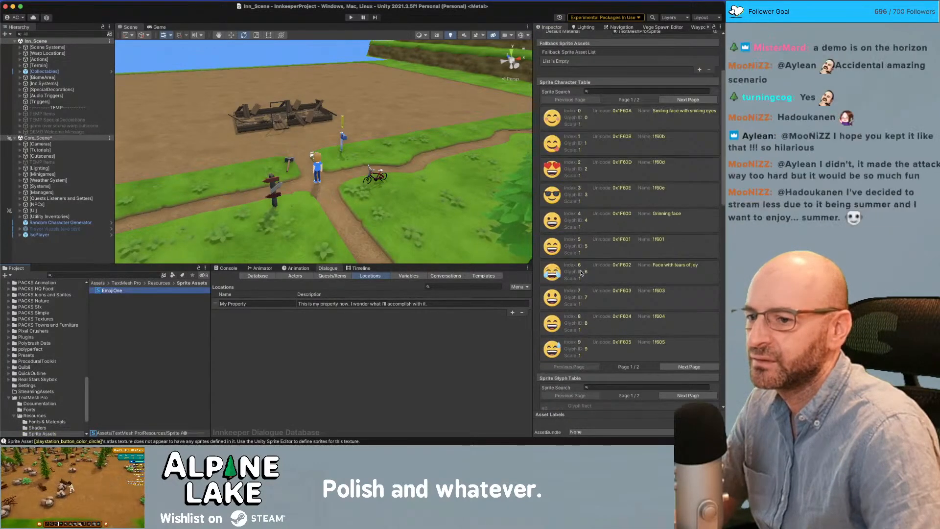
scroll(581, 274, down, 1)
scroll(581, 272, up, 4)
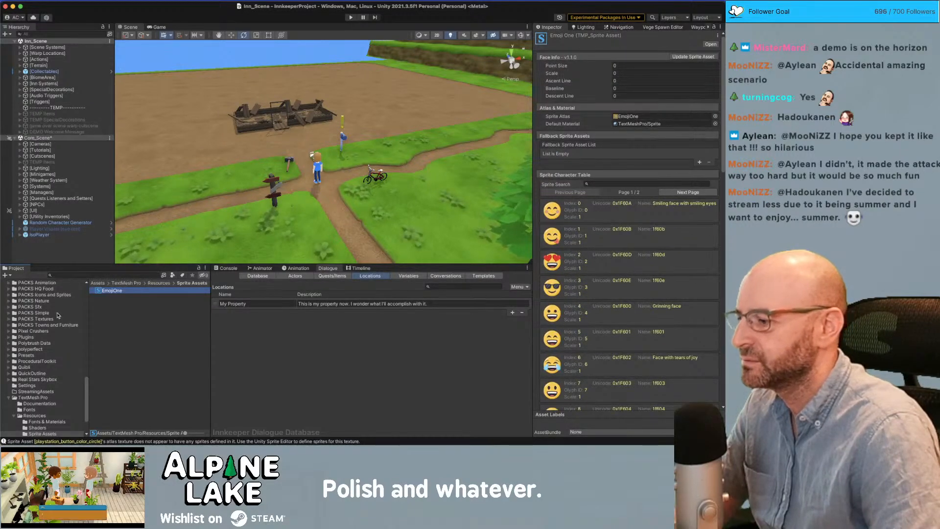
scroll(55, 397, down, 1)
- Trace the EmojiOne sprite asset's sprite atlas to its source texture and inspect the texture's import settings
click(50, 420)
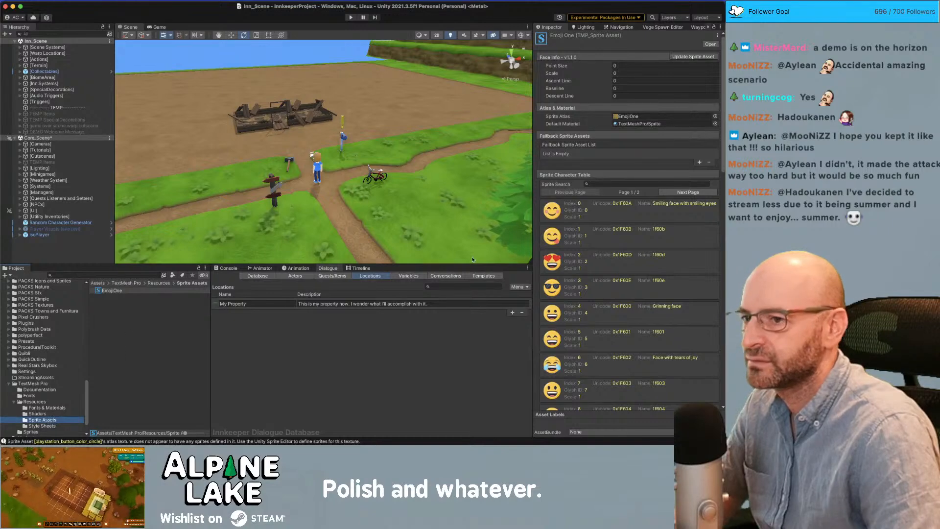
click(552, 212)
click(552, 212)
click(628, 116)
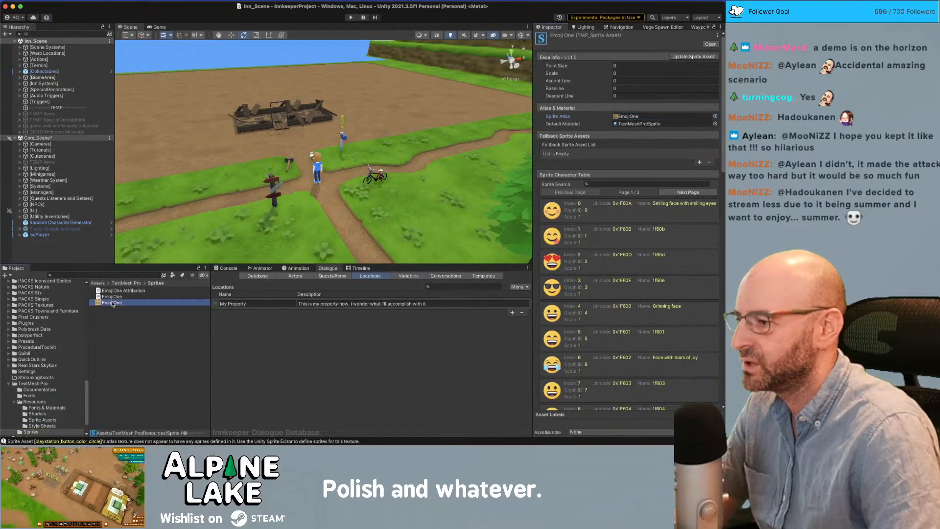
click(112, 303)
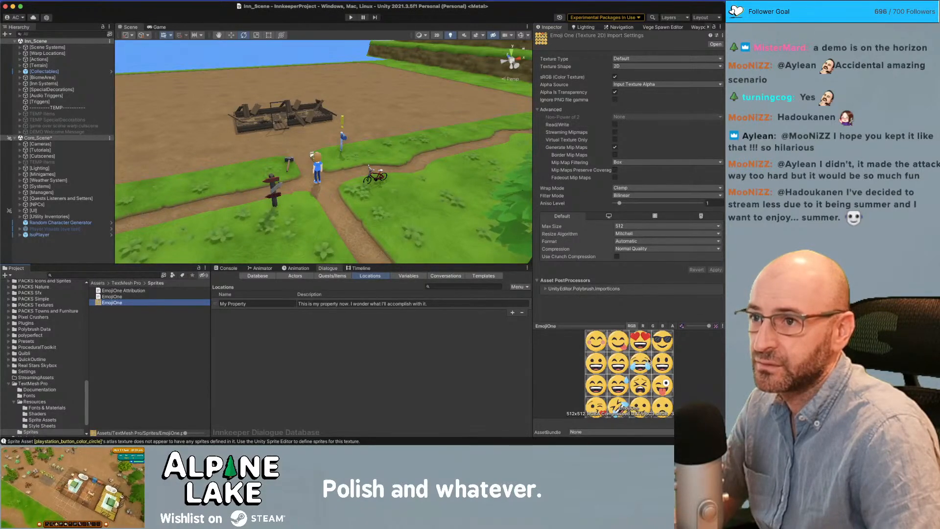
right_click(113, 304)
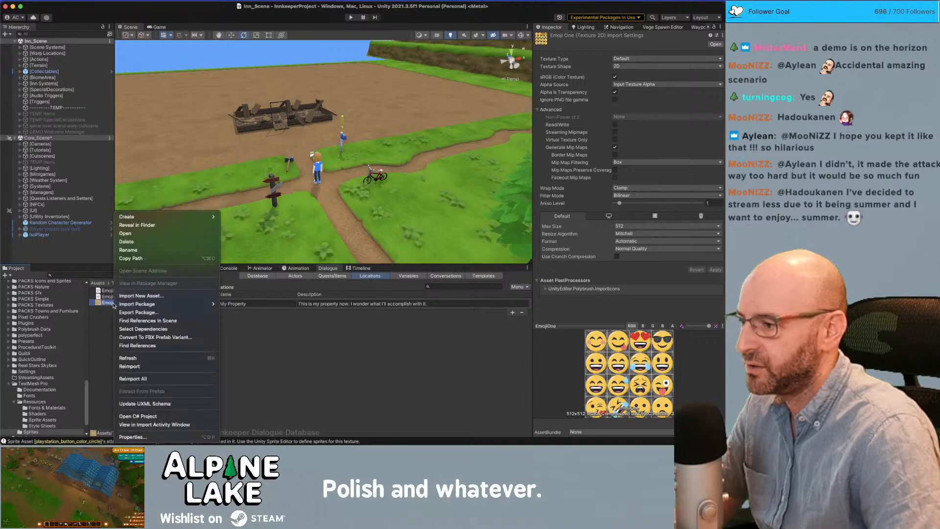
click(104, 314)
- Search the project for assets with the filter t:sprite, then clear the search
click(129, 276)
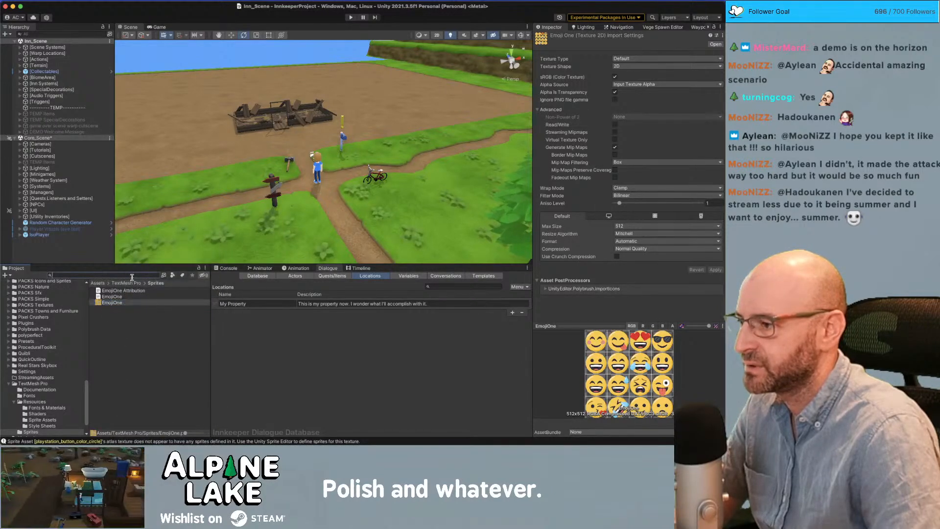
text(t:)
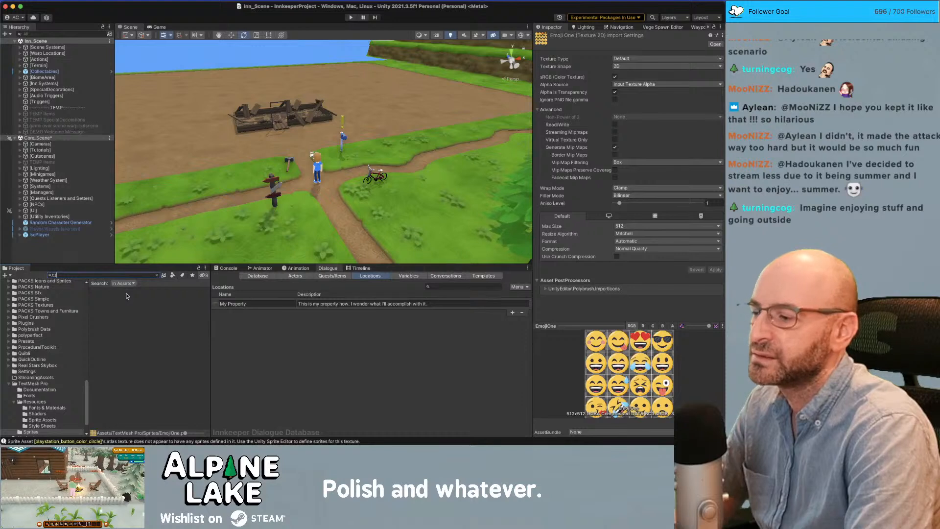
text(sprite)
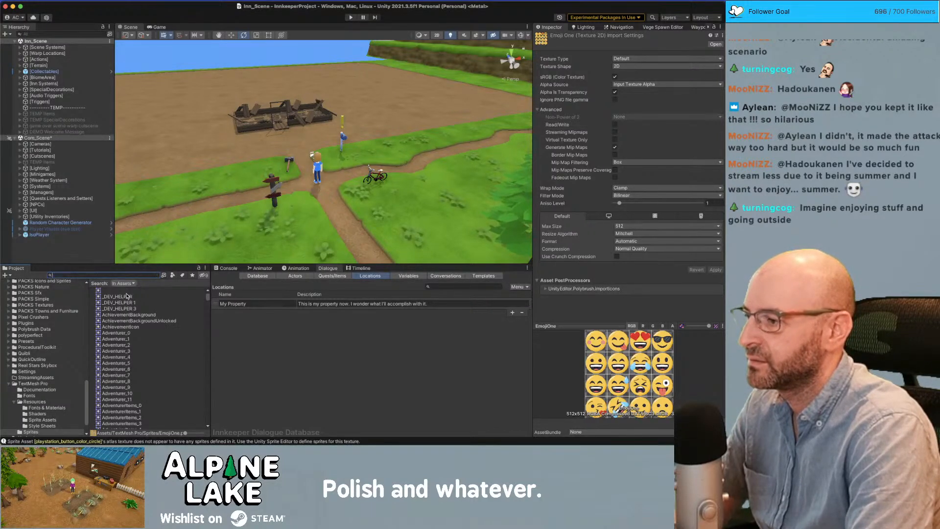
key(BackSpace)
click(123, 303)
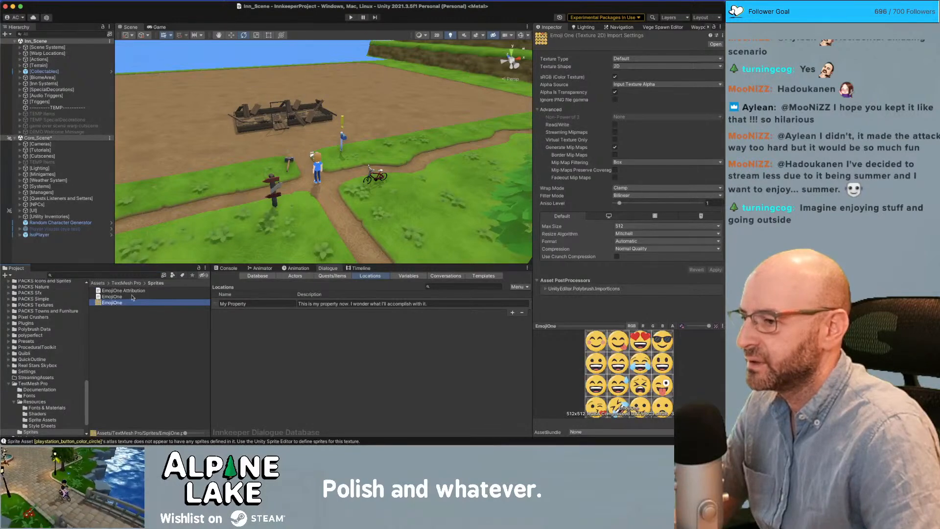
- Reopen the EmojiOne asset in the Sprite Assets folder and search the project for t:tmp_sprite asset
click(43, 420)
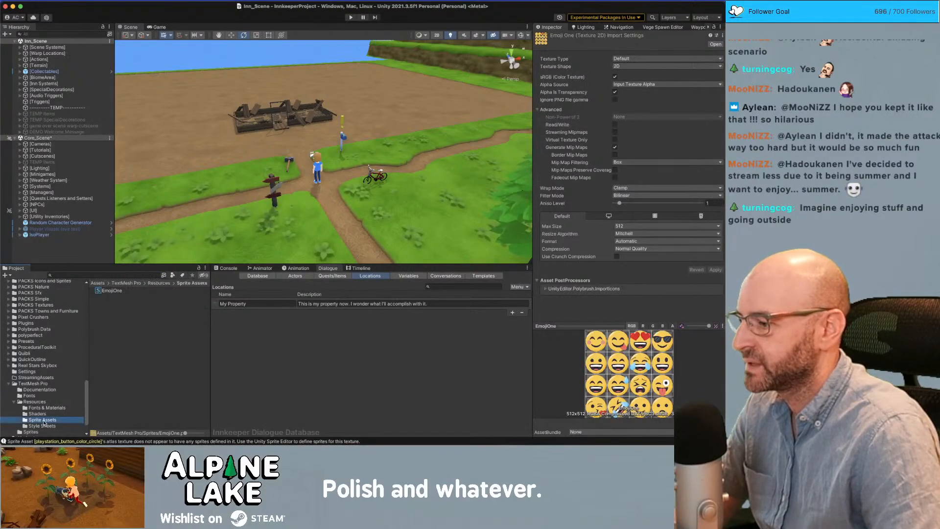
click(105, 291)
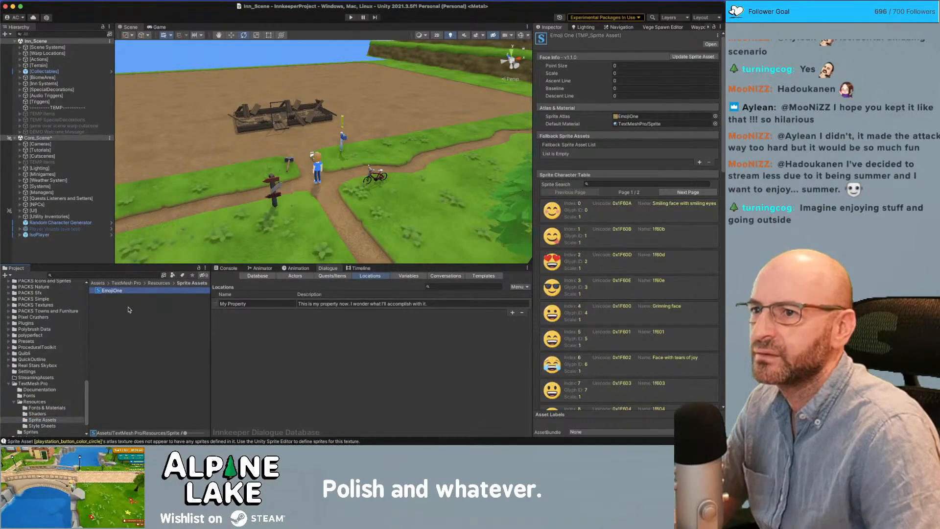
click(92, 276)
text(t)
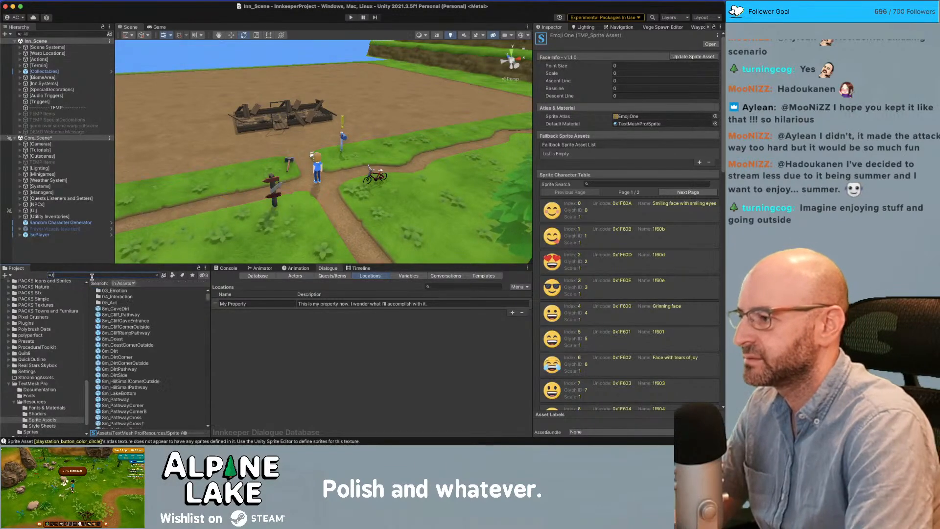
text(:tmp_sprite a)
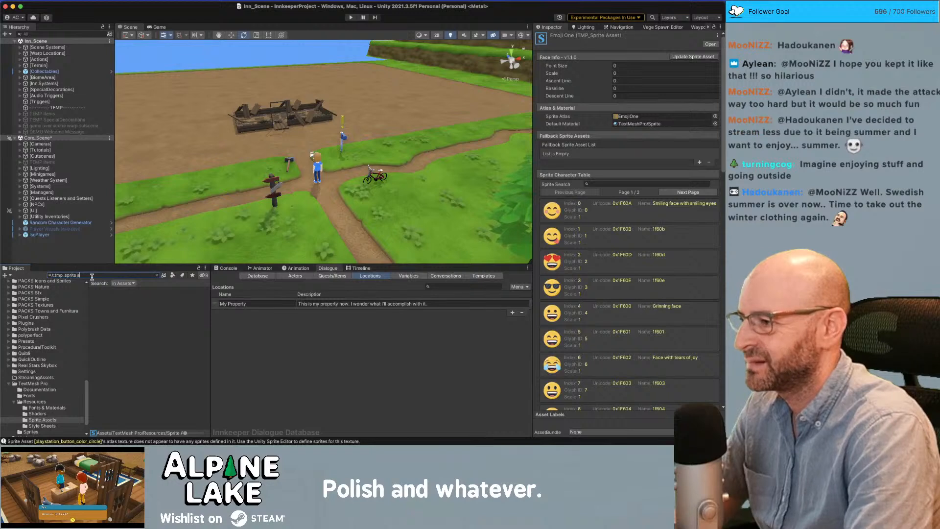
text(sset)
key(BackSpace)
key(BackSpace)
key(BackSpace)
key(BackSpace)
key(BackSpace)
key(BackSpace)
key(BackSpace)
key(BackSpace)
key(BackSpace)
key(BackSpace)
key(BackSpace)
key(BackSpace)
key(BackSpace)
key(BackSpace)
key(BackSpace)
key(BackSpace)
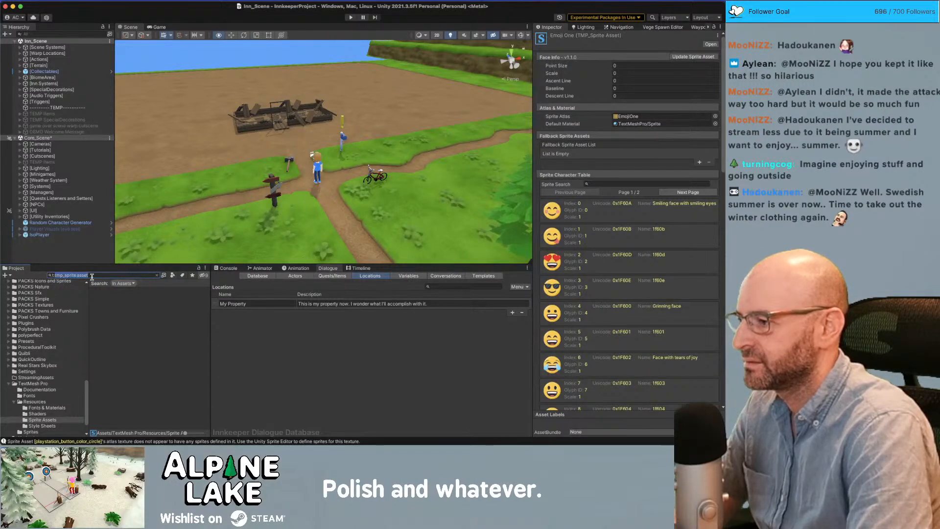
- Browse the project's assets filtered by t:sprite for other sprite assets, then clear the filter
text(spri)
key(BackSpace)
key(BackSpace)
key(BackSpace)
key(BackSpace)
key(BackSpace)
key(BackSpace)
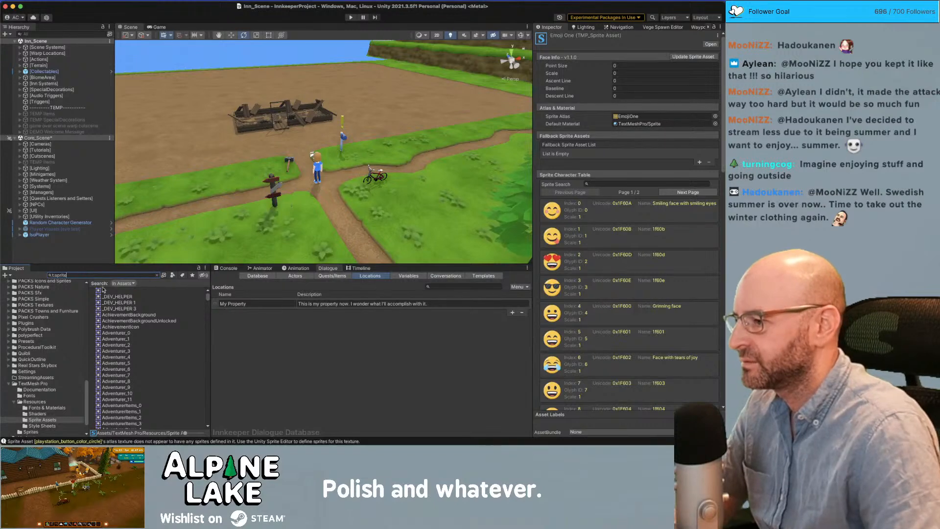
scroll(140, 309, down, 20)
mouse_move(209, 300)
mouse_down()
mouse_move(209, 416)
mouse_move(210, 287)
mouse_up()
click(157, 276)
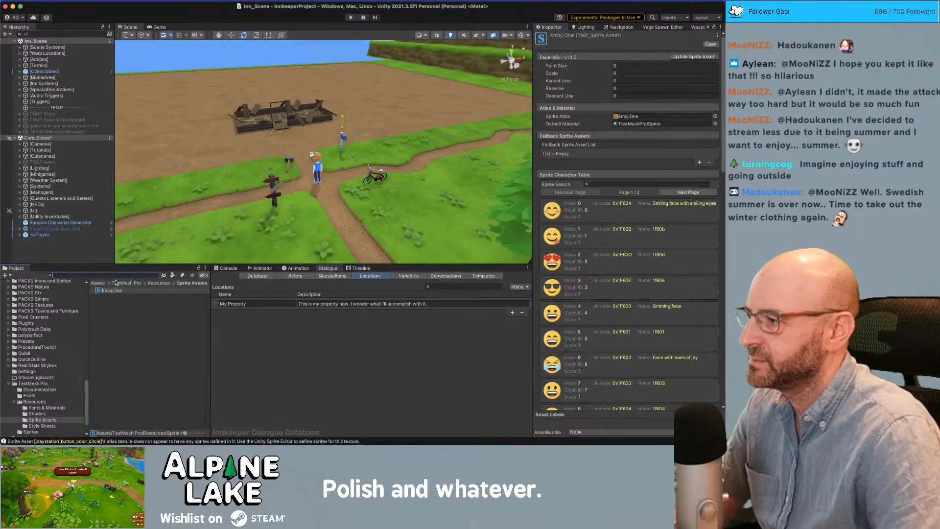
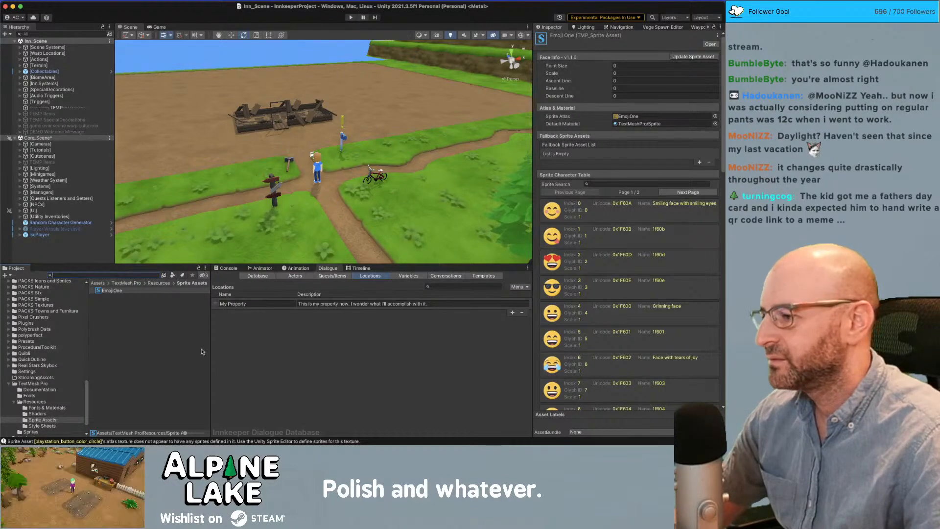
- Open TextMeshPro's Sprite Importer and move its window over the scene view
scroll(39, 336, up, 15)
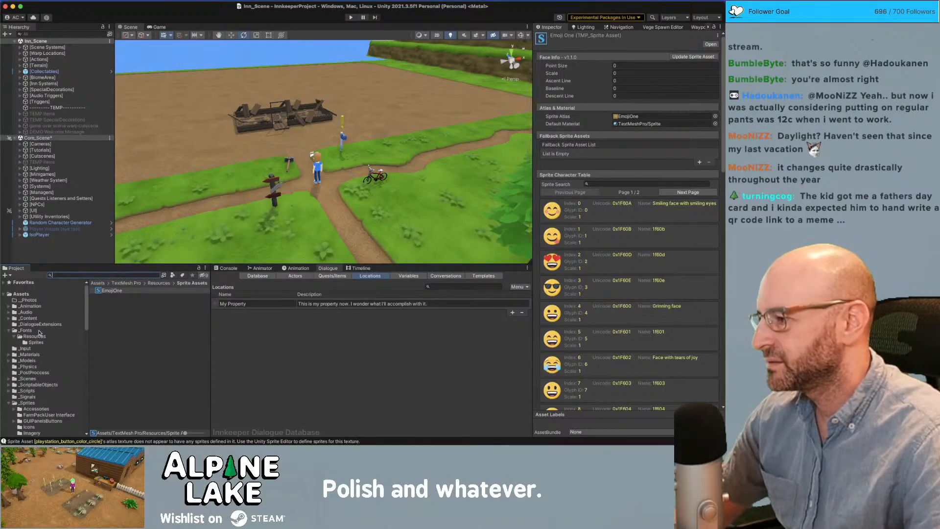
click(241, 0)
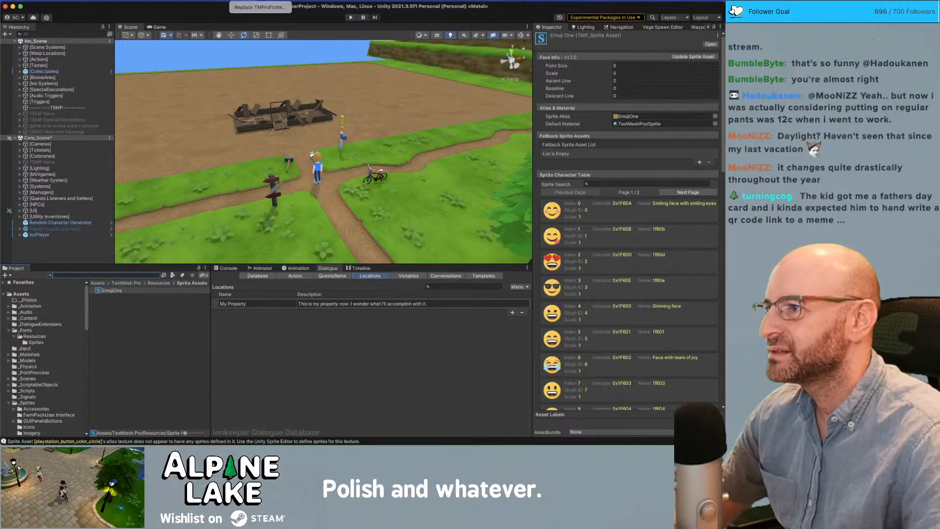
mouse_move(172, 0)
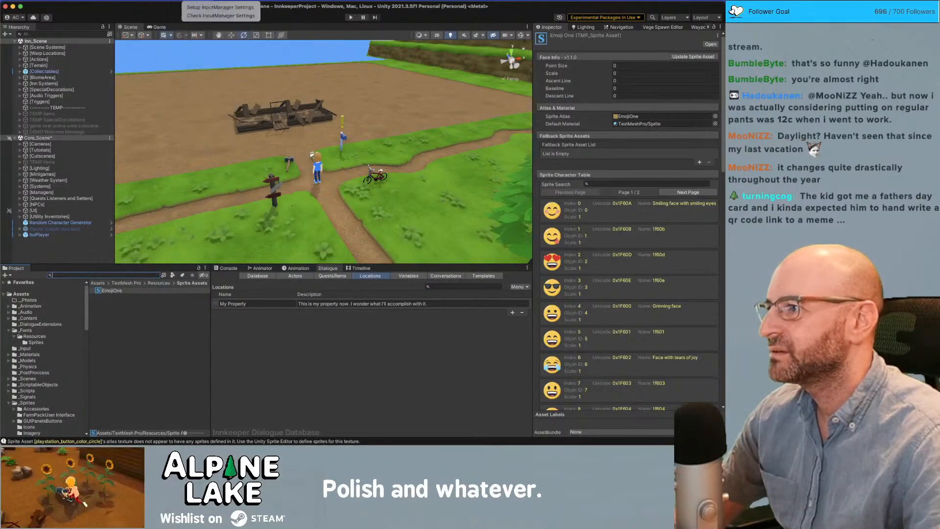
mouse_move(134, 0)
mouse_move(299, 0)
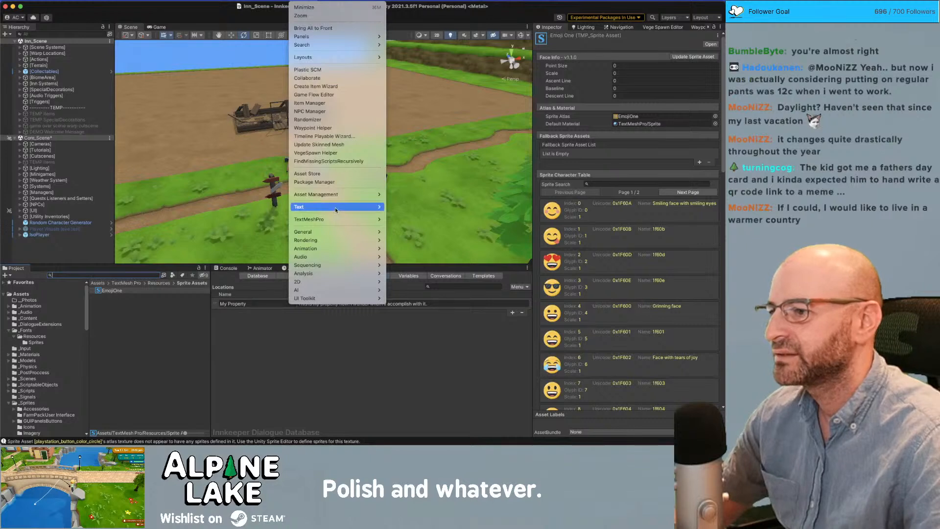
mouse_move(338, 220)
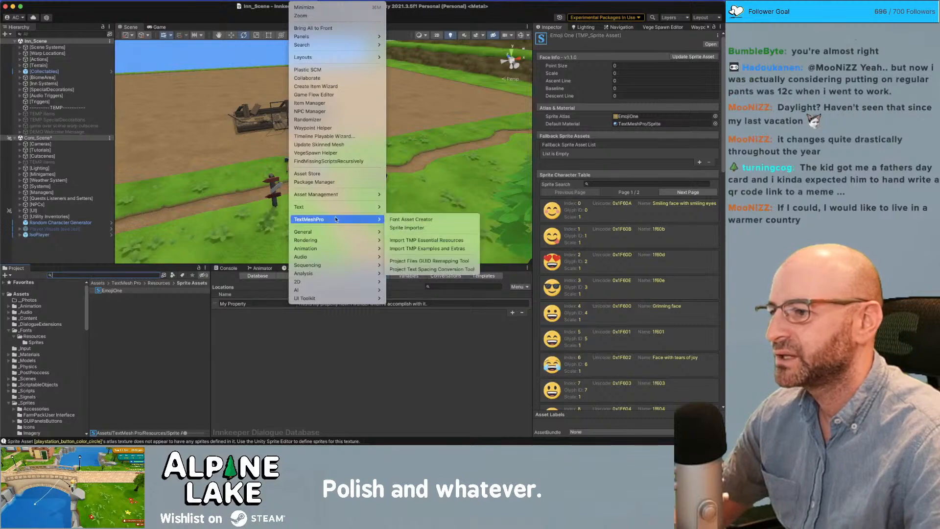
click(412, 230)
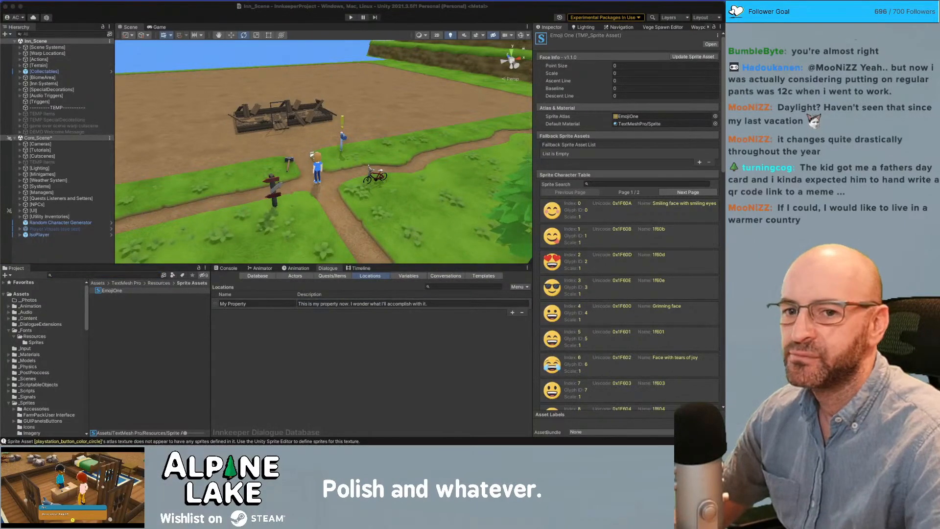
drag(595, 81, 219, 54)
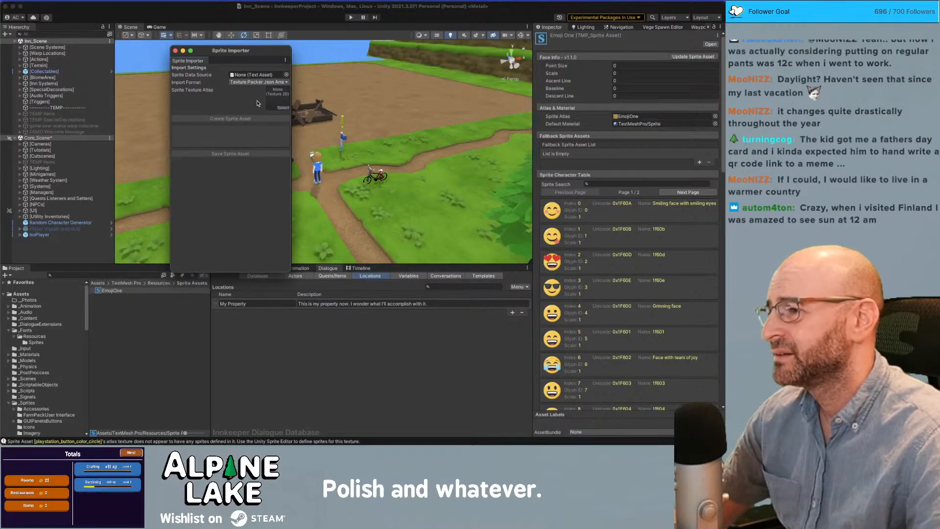
- Examine the Sprite Importer's import format options and sprite texture atlas field, and close the importer
click(257, 82)
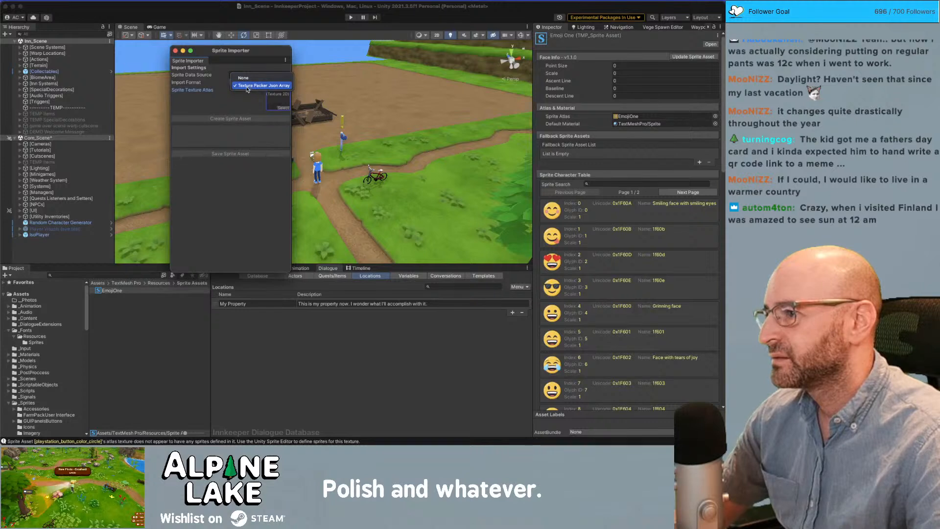
click(257, 87)
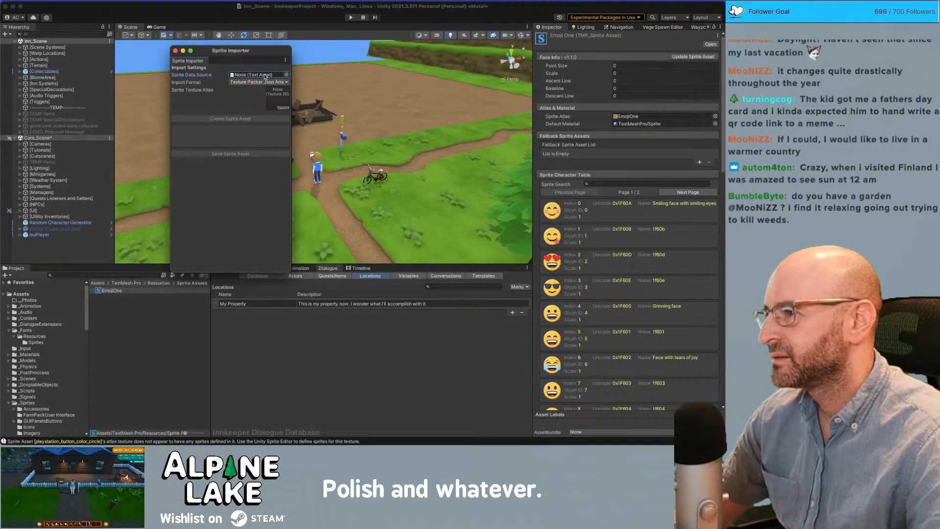
click(241, 84)
click(244, 76)
click(246, 84)
click(247, 91)
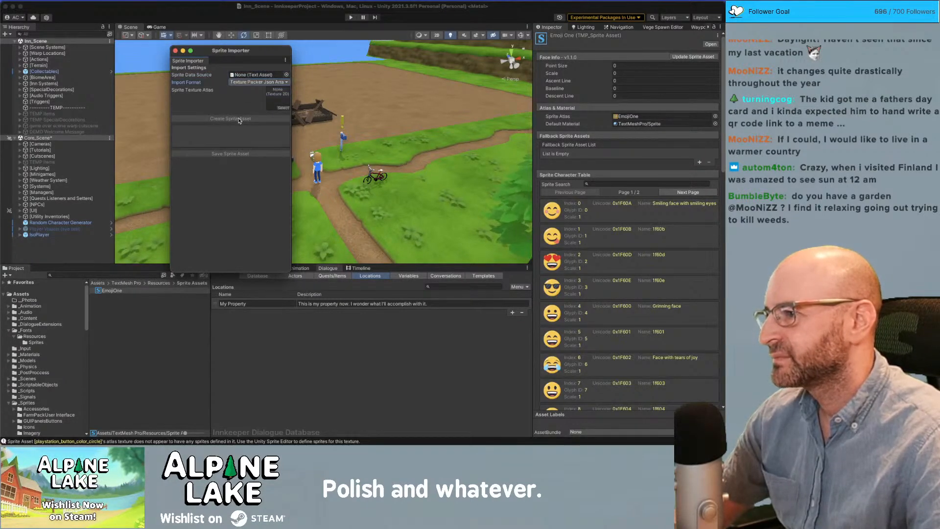
click(280, 103)
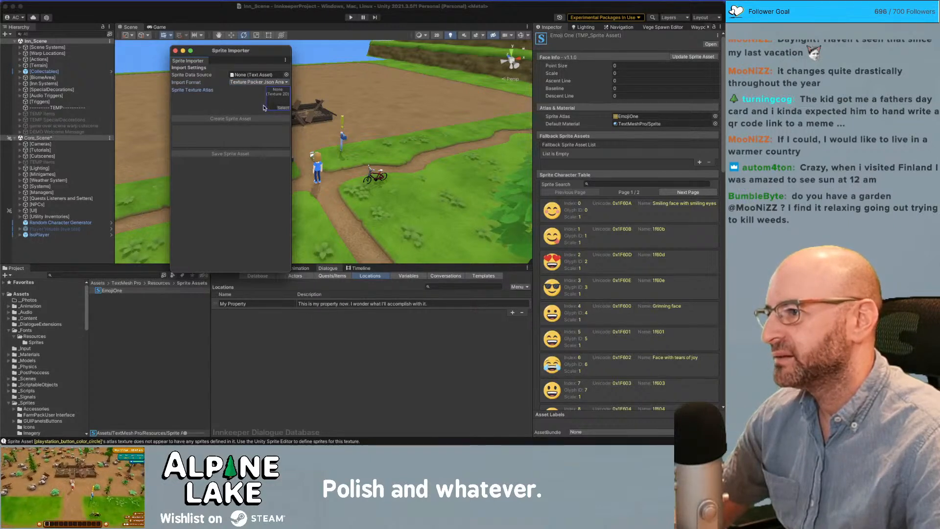
click(176, 51)
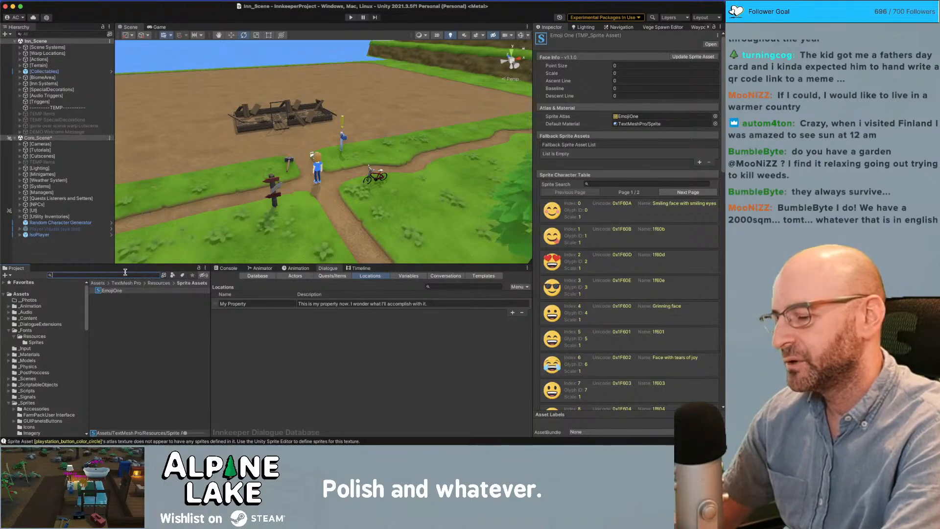
- Launch Adobe Photoshop 2024 using the system-wide search
key(super+space)
text(photoshop)
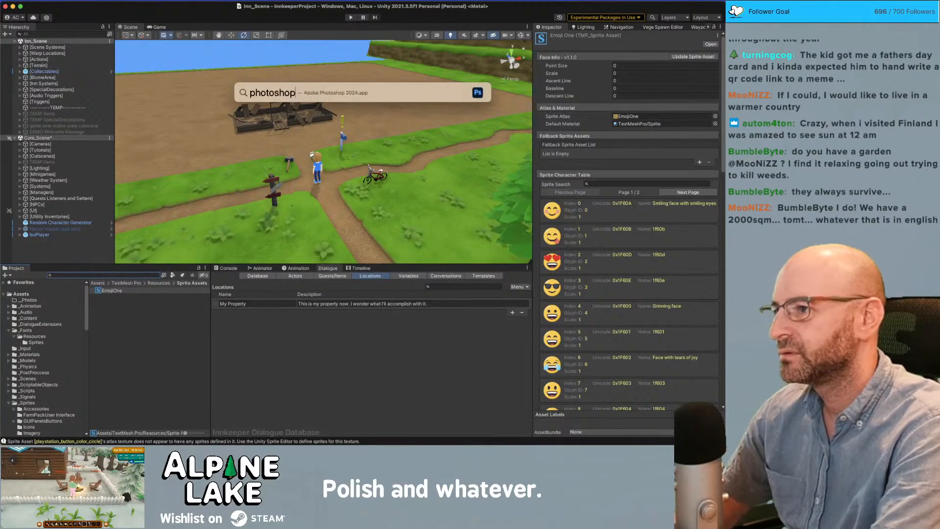
key(Return)
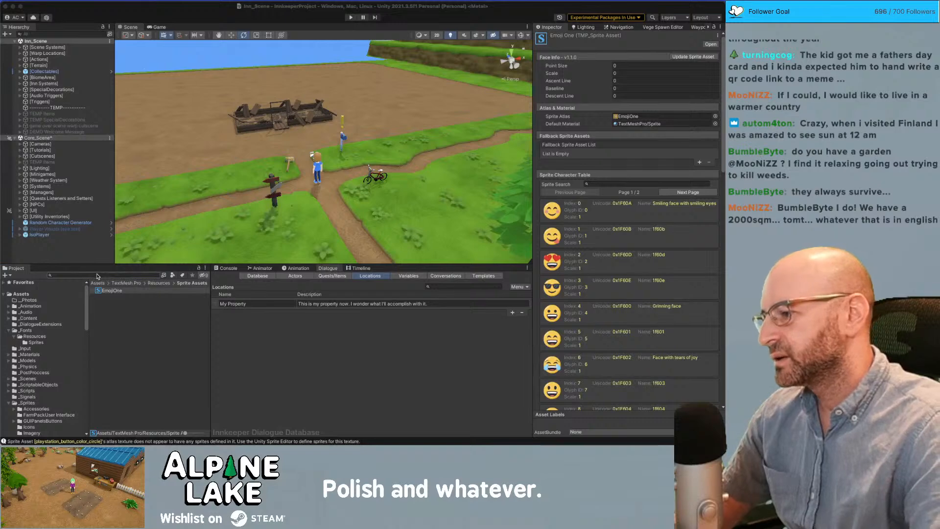
- Search the Unity project for kenney and inspect playstation_button_color_cross in the PlayStation 5 Default folder of kenney_input-prompts
click(96, 277)
text(kenne)
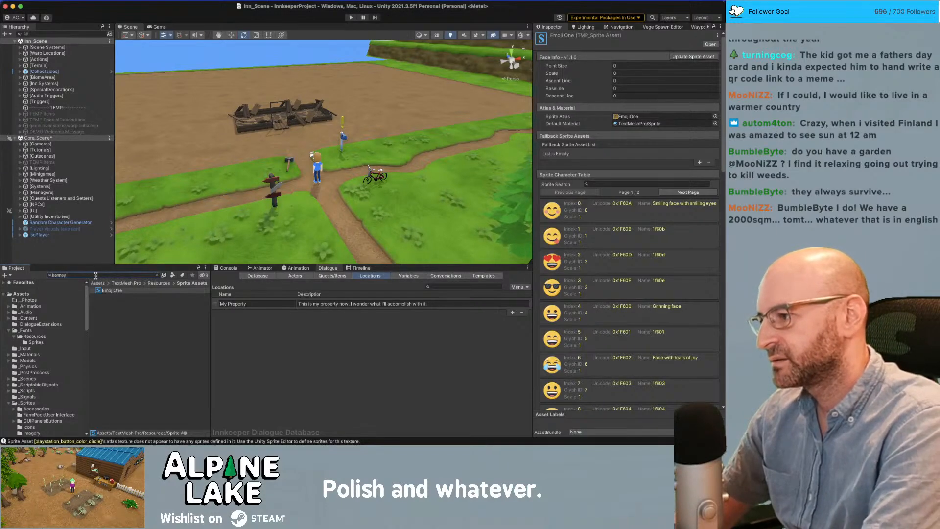
text(y)
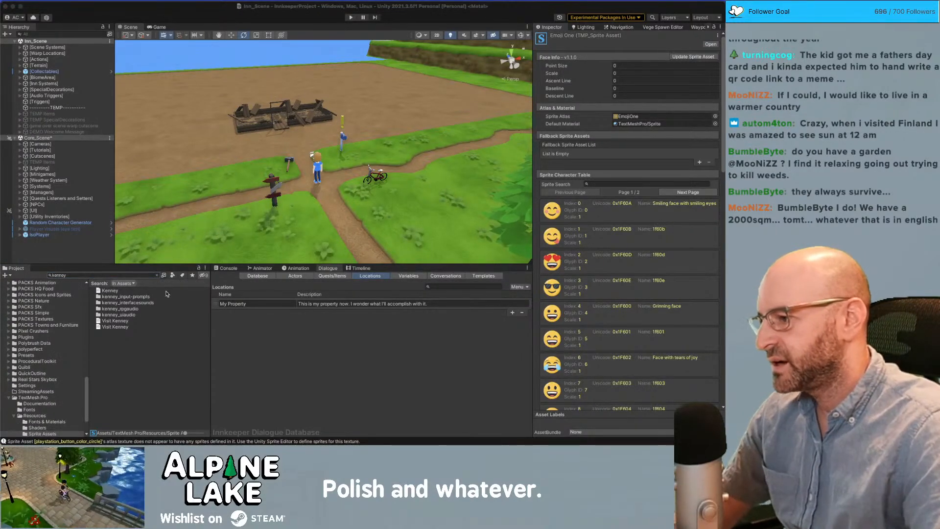
click(138, 302)
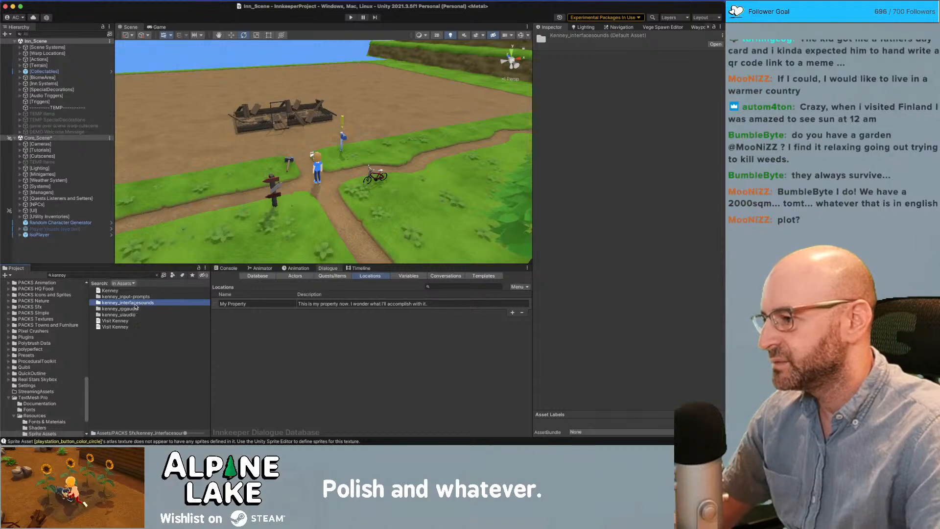
double_click(137, 297)
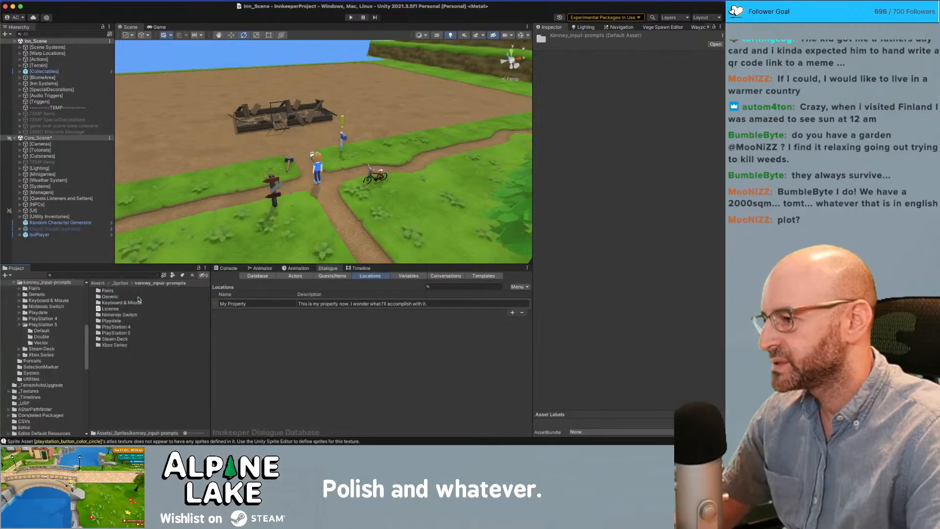
double_click(118, 333)
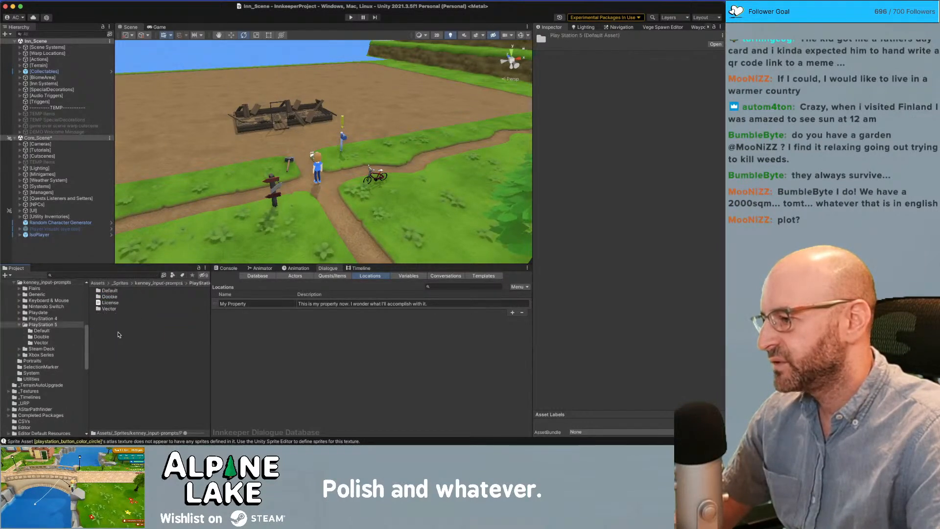
double_click(109, 291)
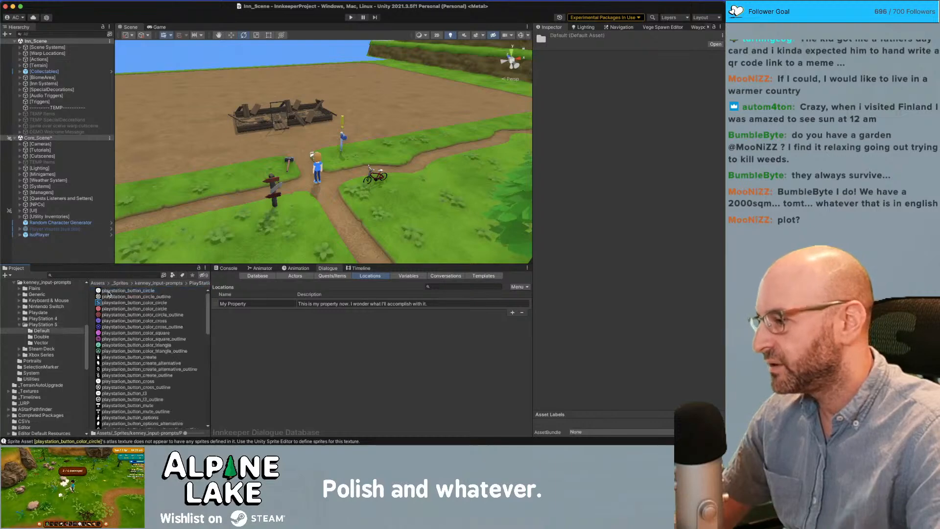
click(116, 321)
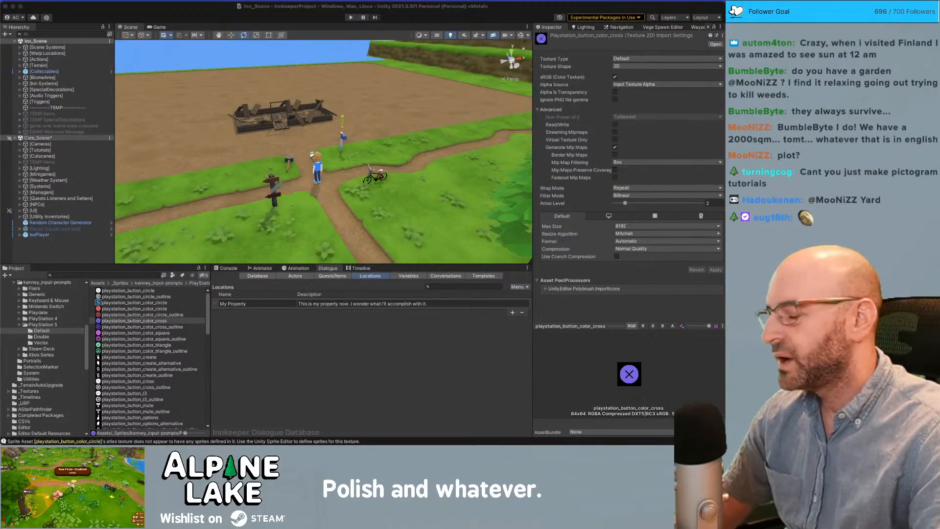
- Search the project for schema and inspect the Input Schema Playstation asset
click(67, 275)
text(schema)
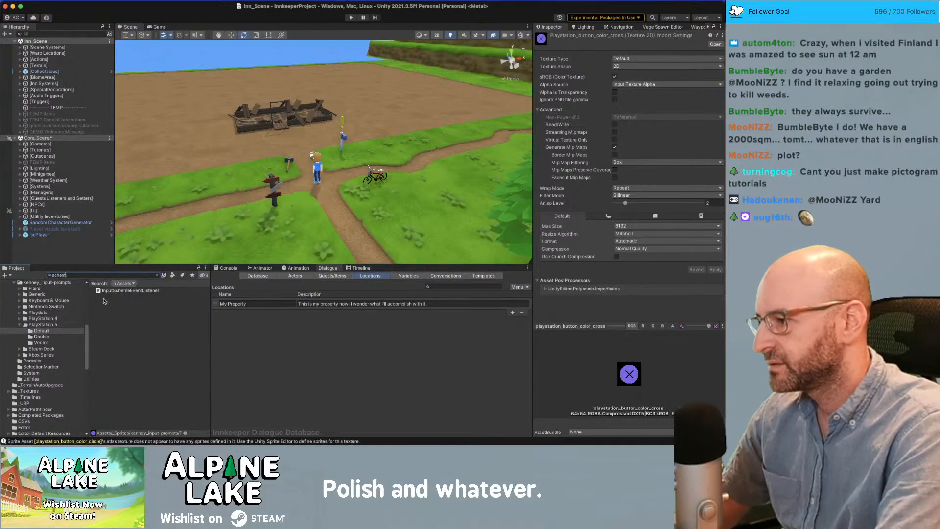
key(BackSpace)
text(a)
click(106, 296)
click(118, 309)
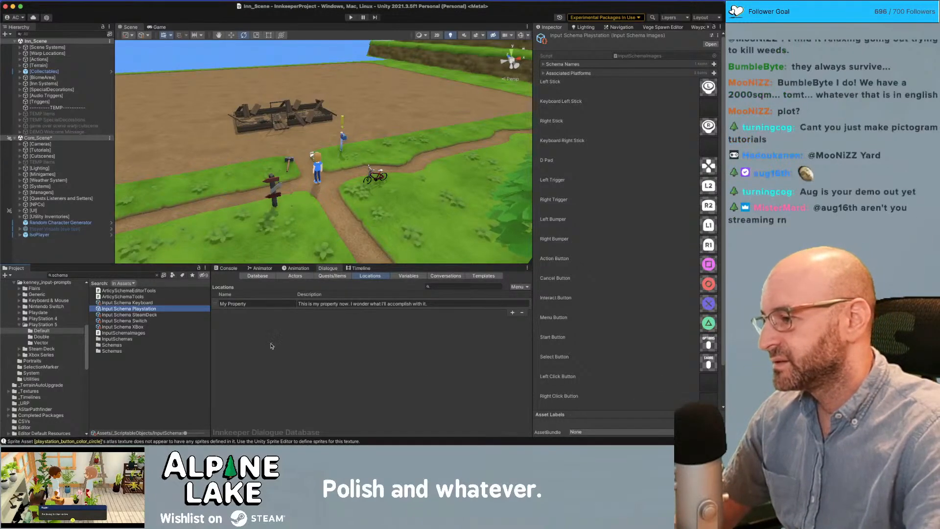
- Compare the button images of the input schema assets one by one, from Keyboard through to XBox
click(142, 304)
key(Down)
key(Down)
key(Down)
key(Down)
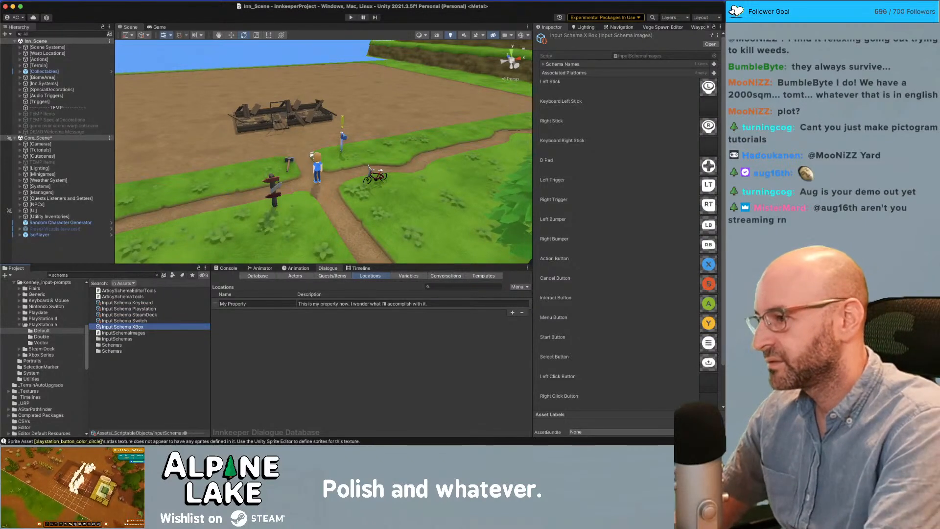
- Calculate 17 × 5 in Calculator, enter 6400 as a separate value and clear the display
text(17)
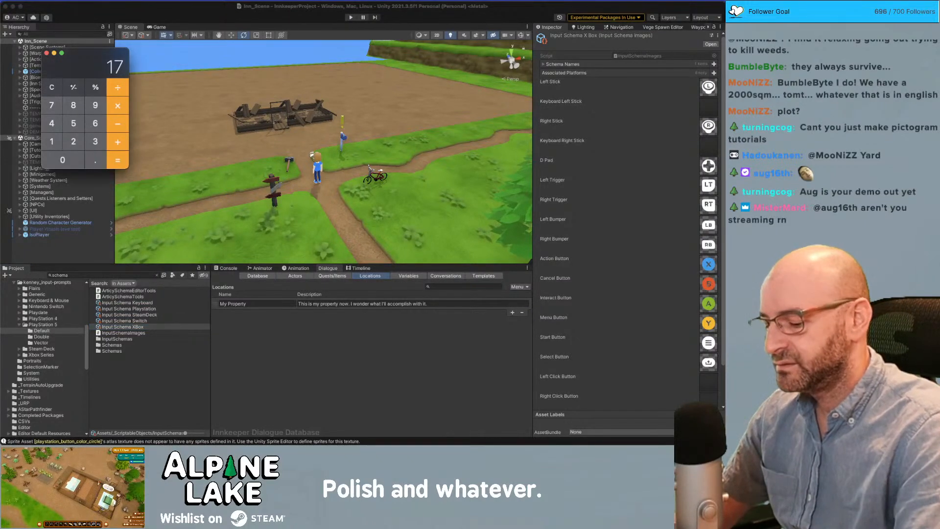
text(*5)
key(Return)
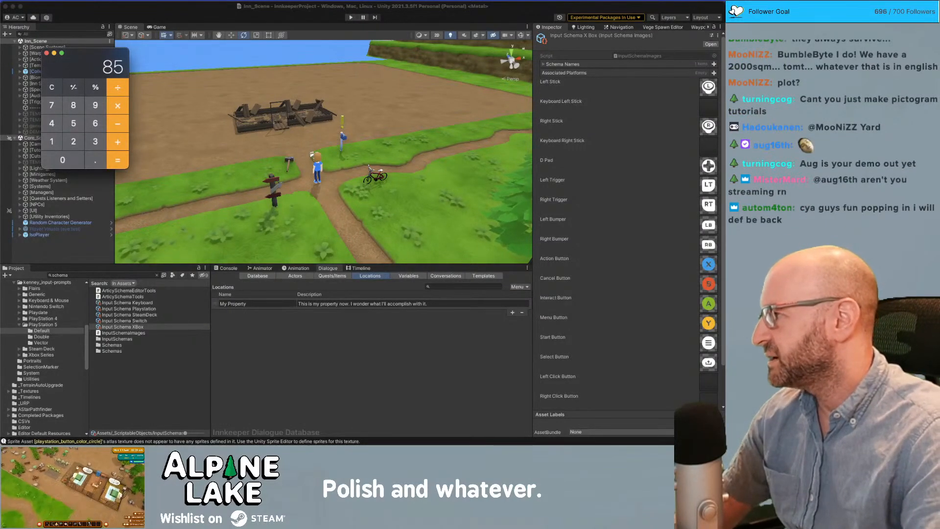
click(51, 88)
text(6400)
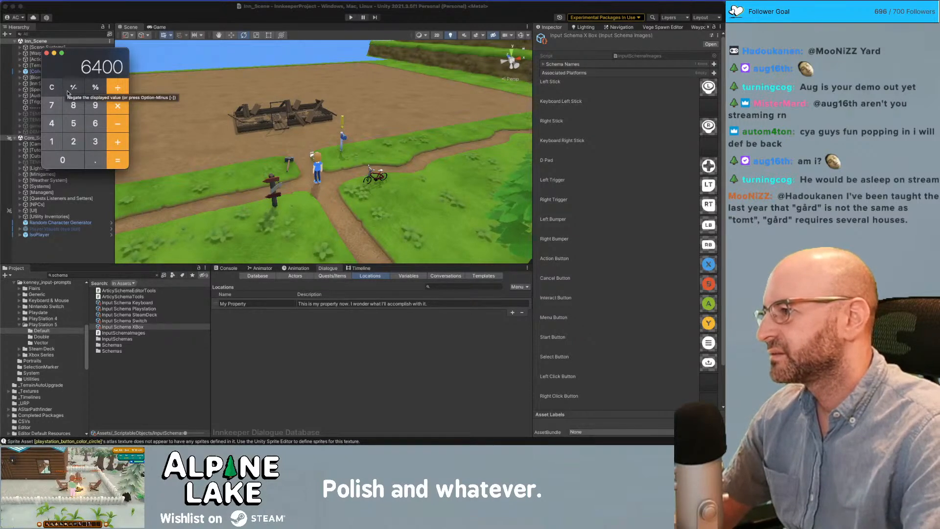
click(52, 87)
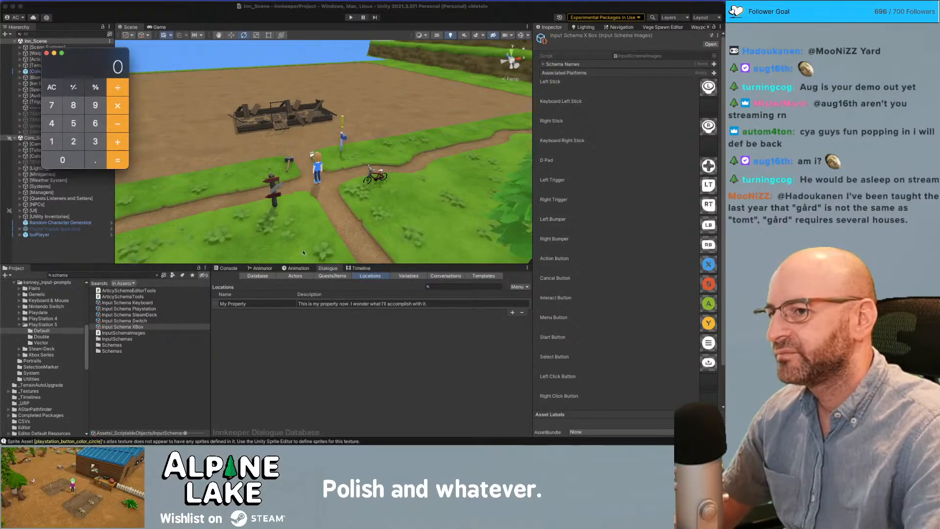
- Review all button image slots of the Input Schema XBox asset, from Left Stick to Mouse Scroll
scroll(602, 269, down, 3)
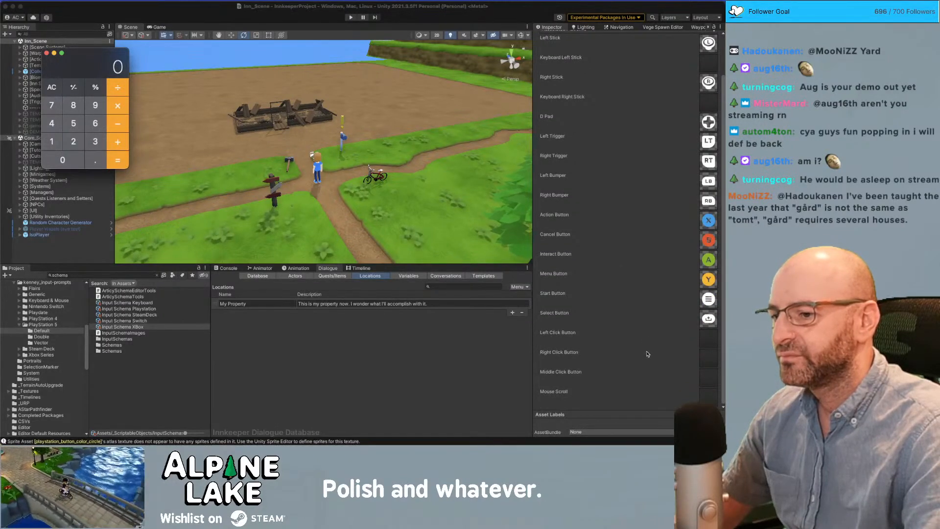
scroll(712, 377, up, 3)
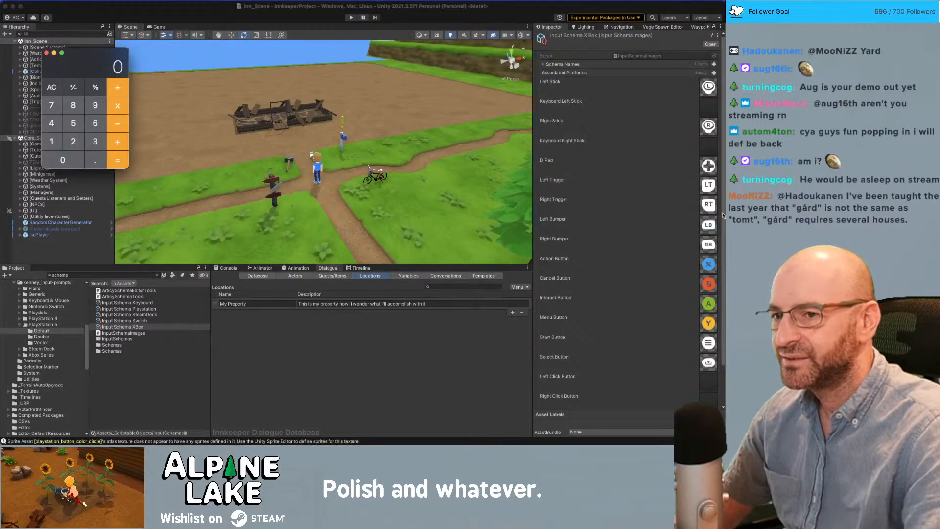
scroll(695, 357, down, 3)
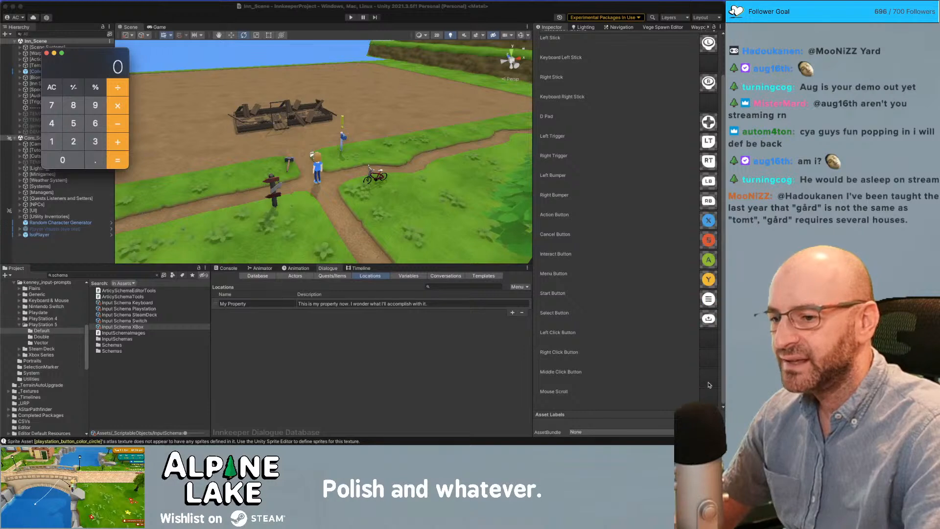
scroll(695, 375, up, 3)
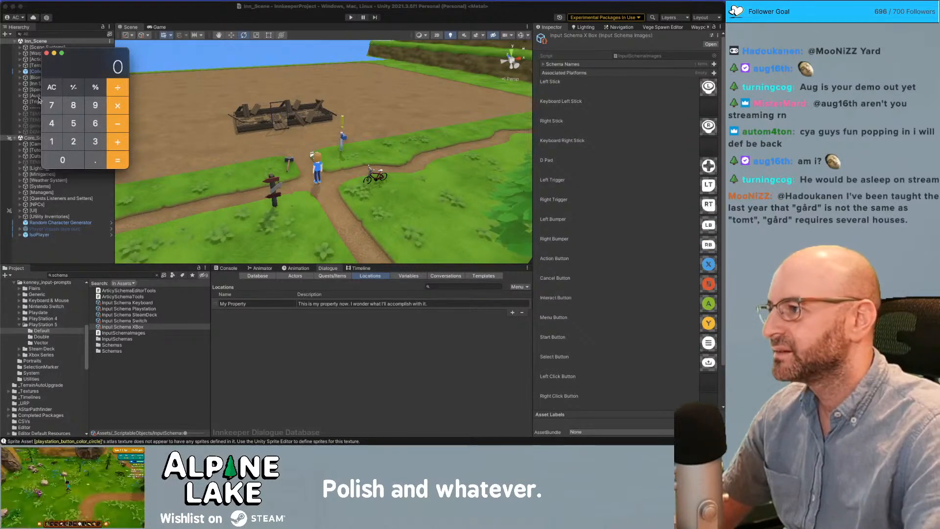
- Enter 95 in the Calculator
text(95)
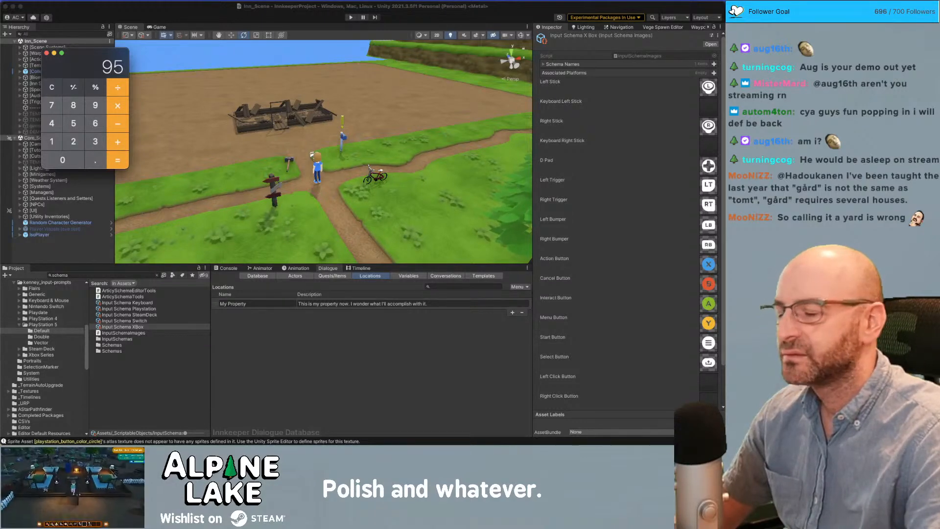
drag(0, 37, 474, 13)
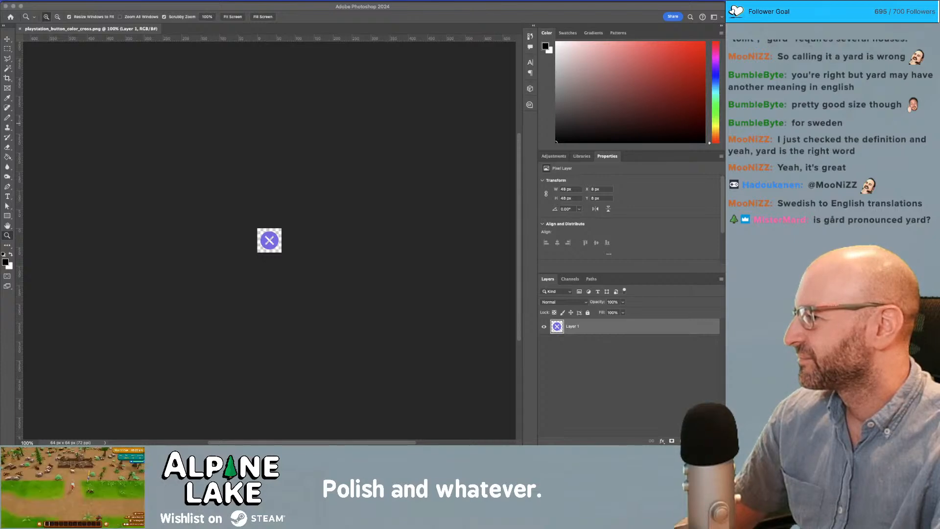
- Shrink the Photoshop window holding playstation_button_color_cross.png and switch back to Unity
click(242, 9)
drag(242, 7, 242, 8)
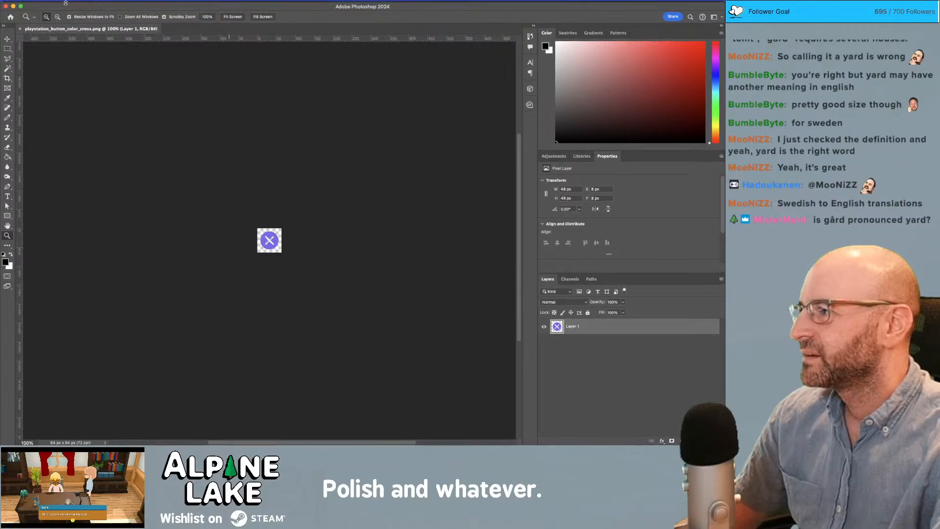
drag(2, 1, 98, 39)
click(47, 53)
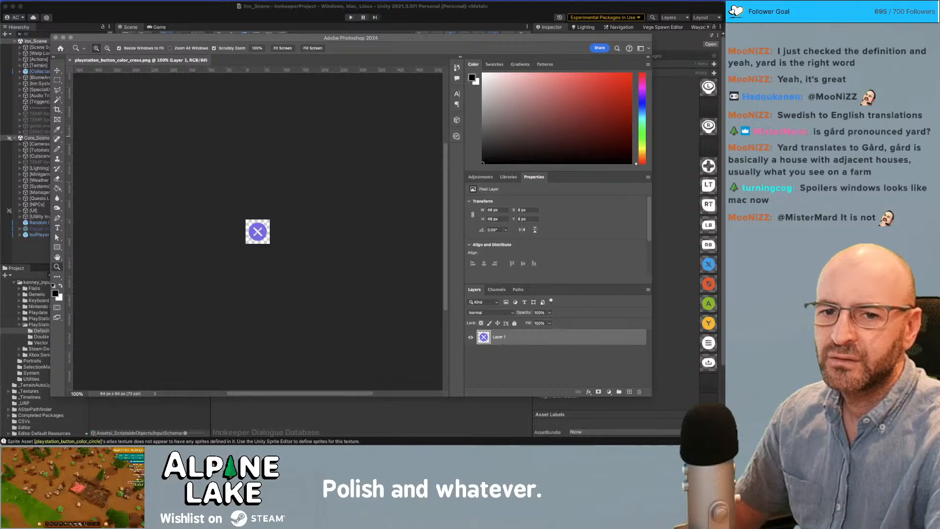
click(667, 96)
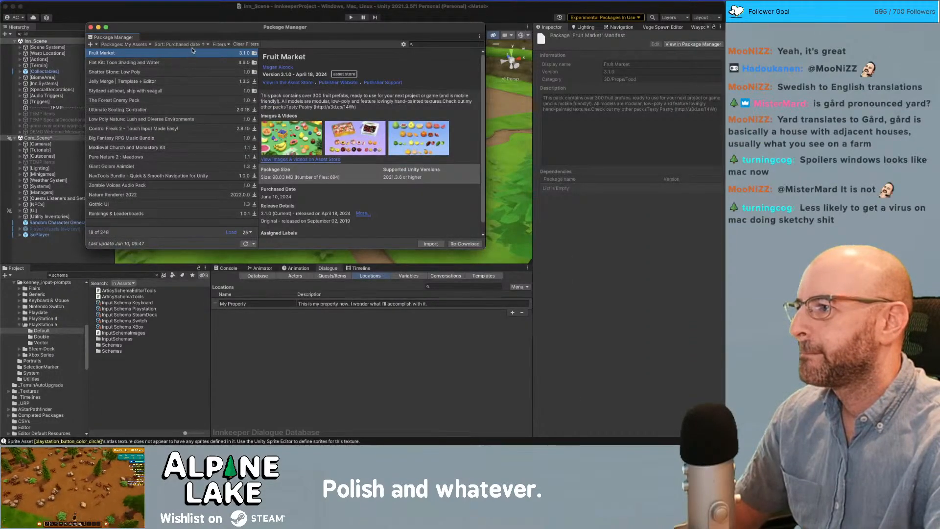
- Download the TexturePacker Importer package and start importing it, accepting the install/upgrade of its dependencies
click(191, 223)
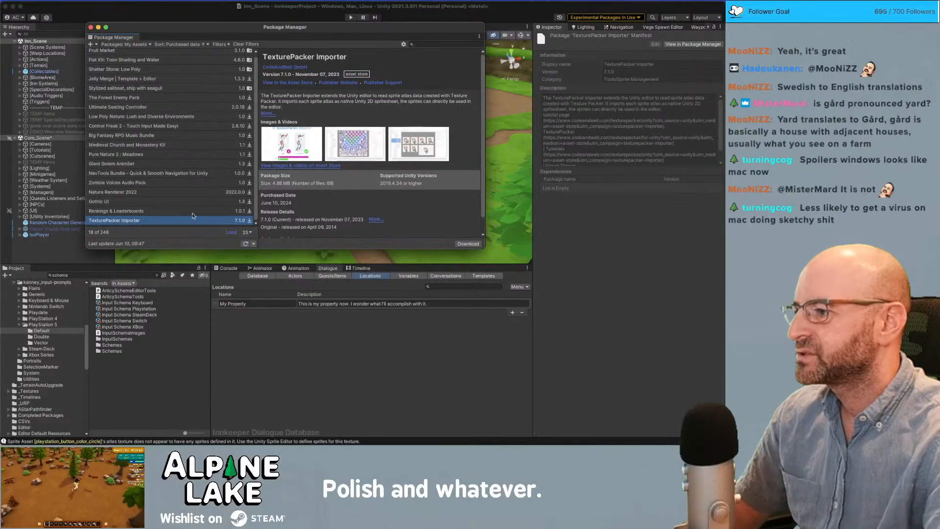
click(468, 244)
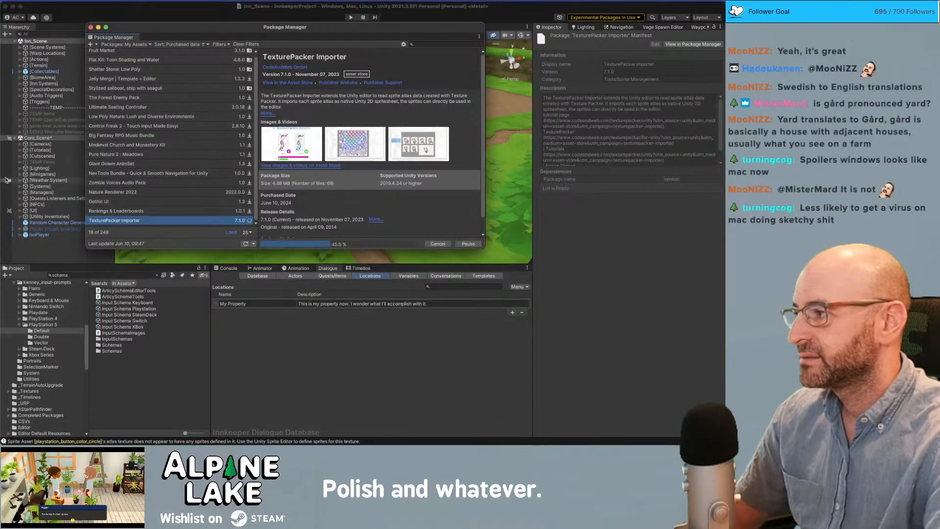
click(431, 243)
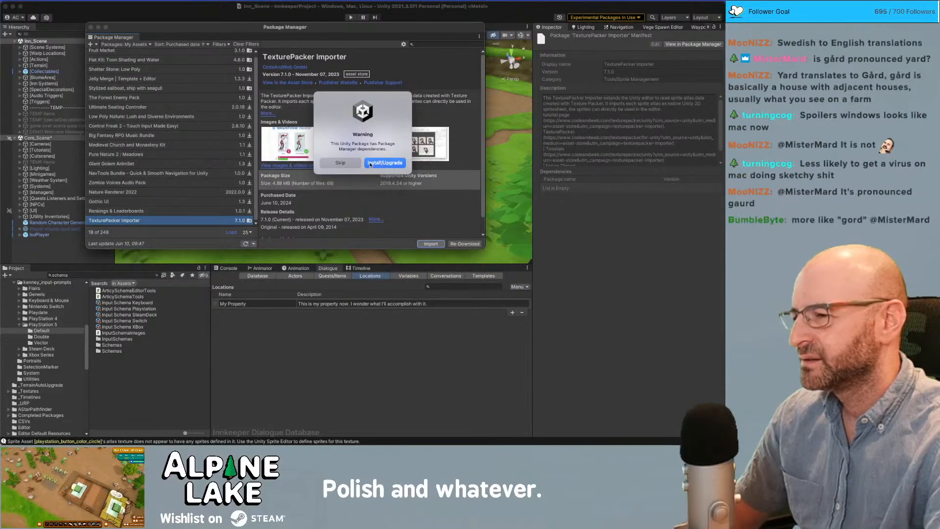
click(371, 164)
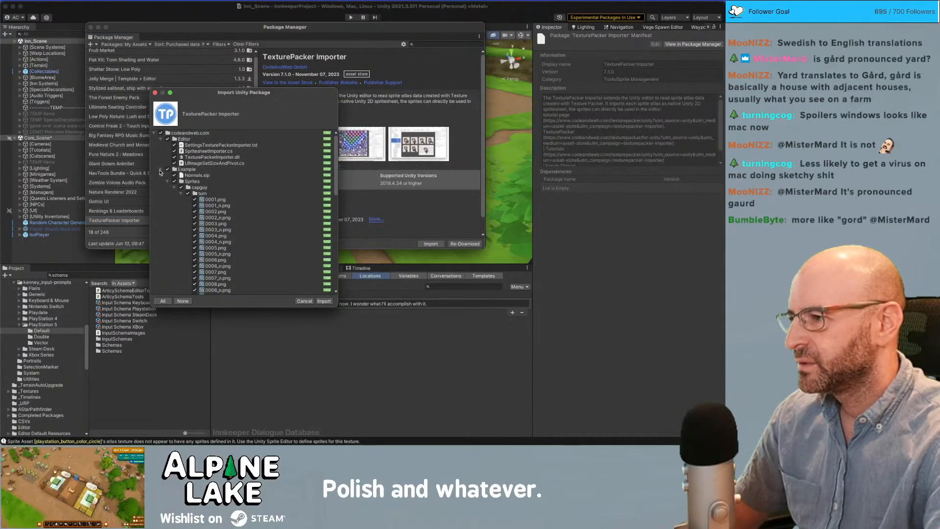
- Examine the Editor, Example, Sprites and SpriteSheet contents of the TexturePacker Importer package, and cancel the import
click(168, 182)
click(160, 170)
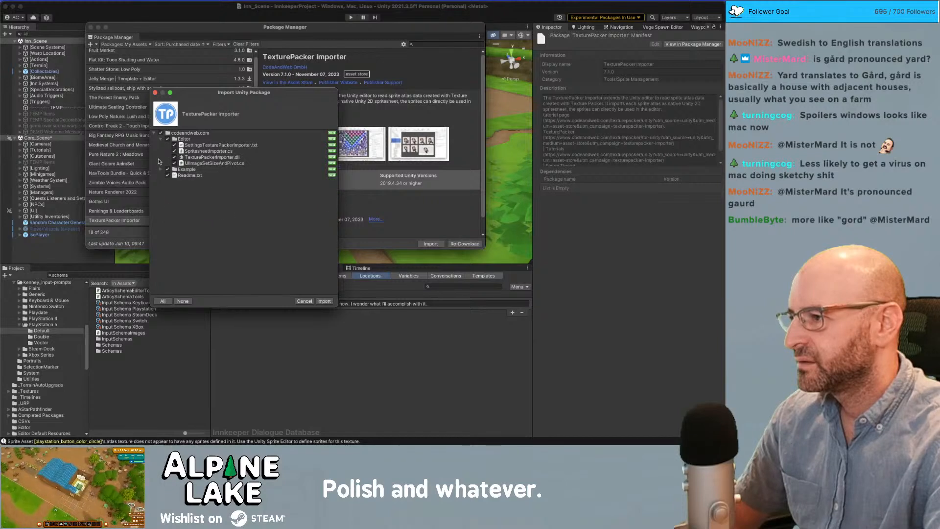
click(160, 140)
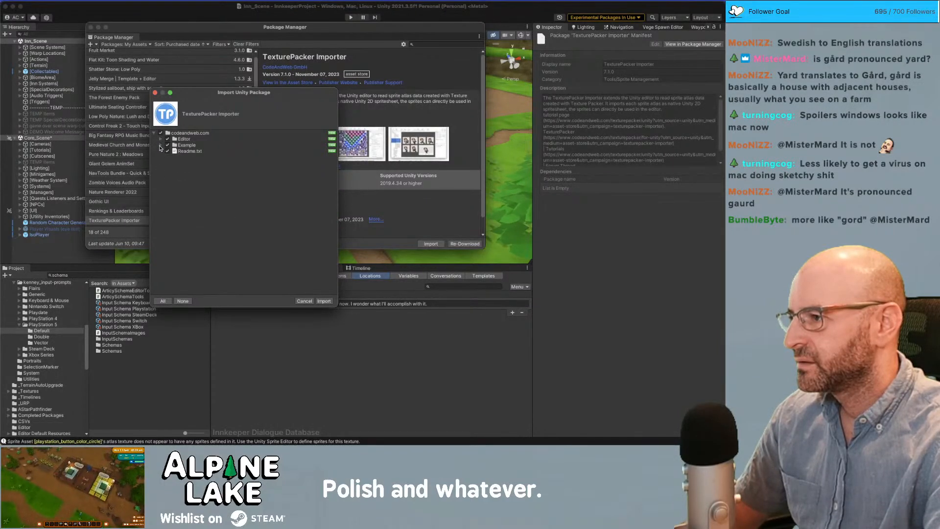
click(160, 145)
click(161, 139)
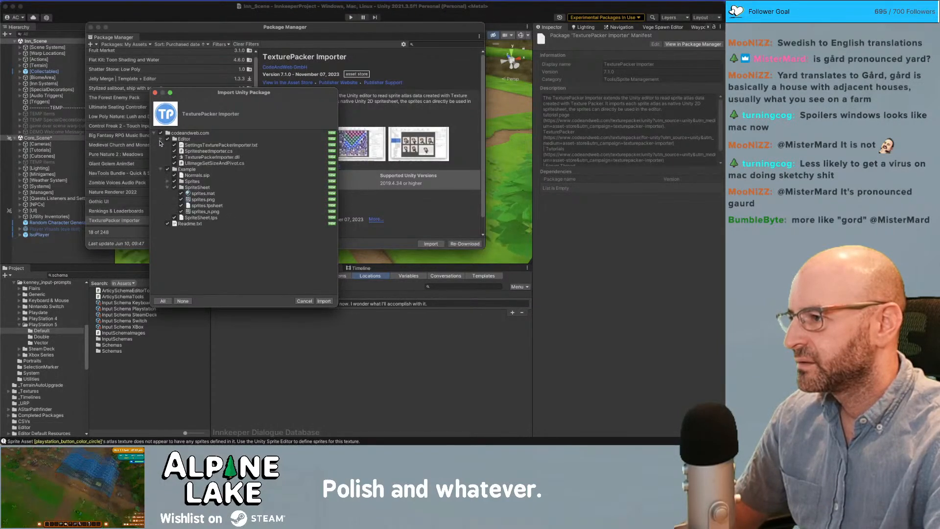
click(167, 182)
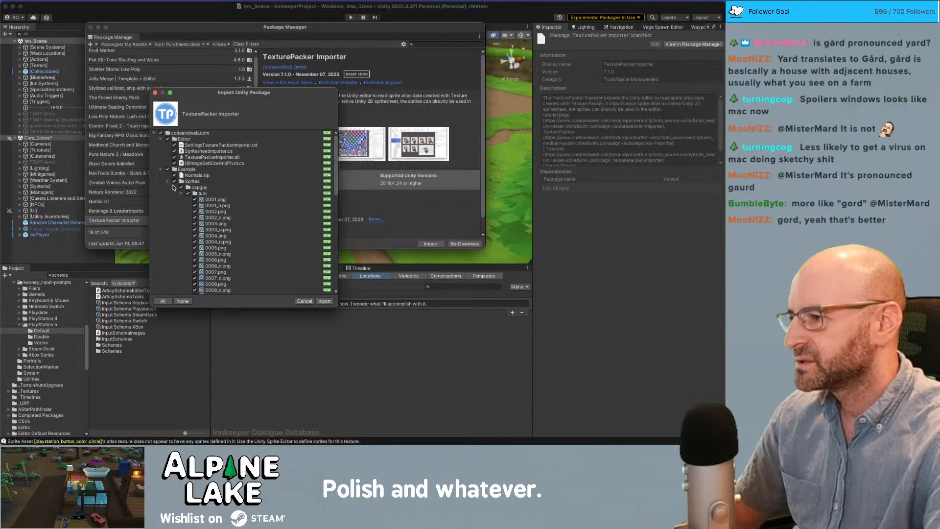
click(167, 182)
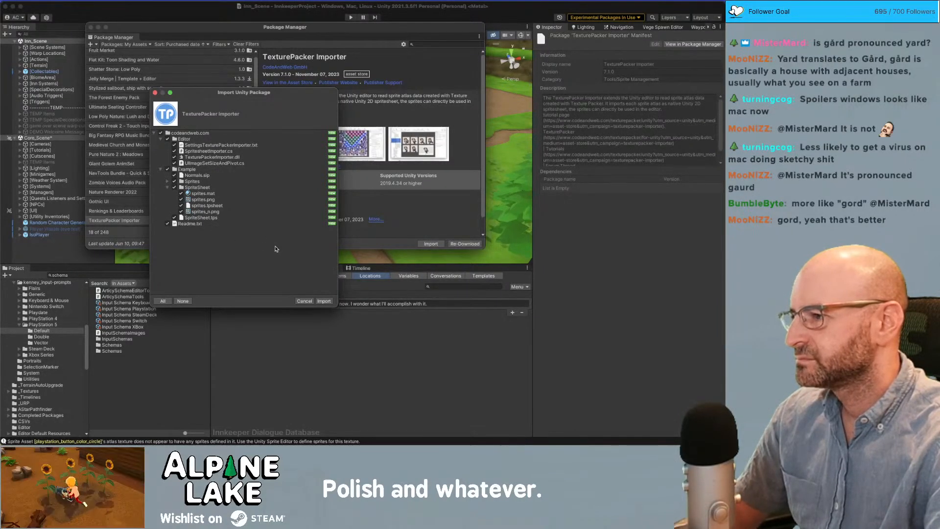
click(168, 187)
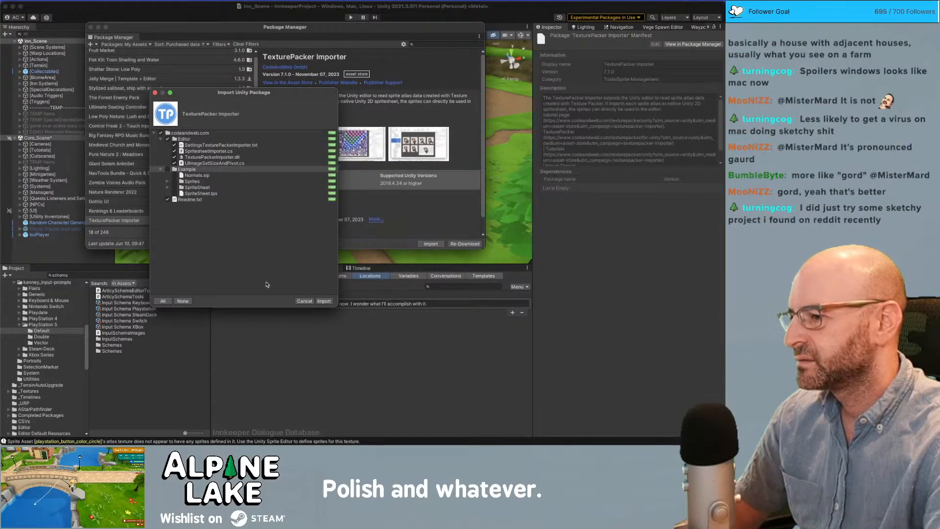
click(304, 301)
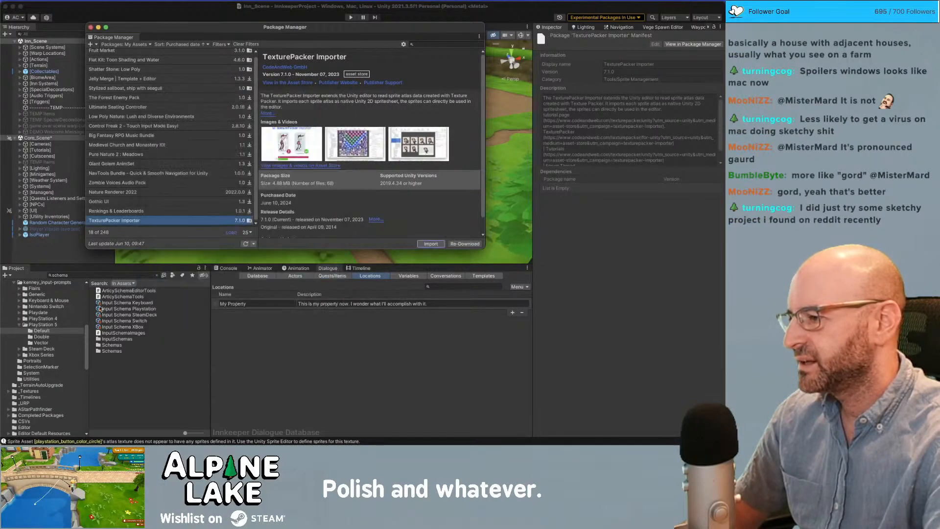
- Browse the kenney_input-prompts sprites and look through the Double folder of PlayStation 5
click(43, 324)
scroll(40, 296, up, 1)
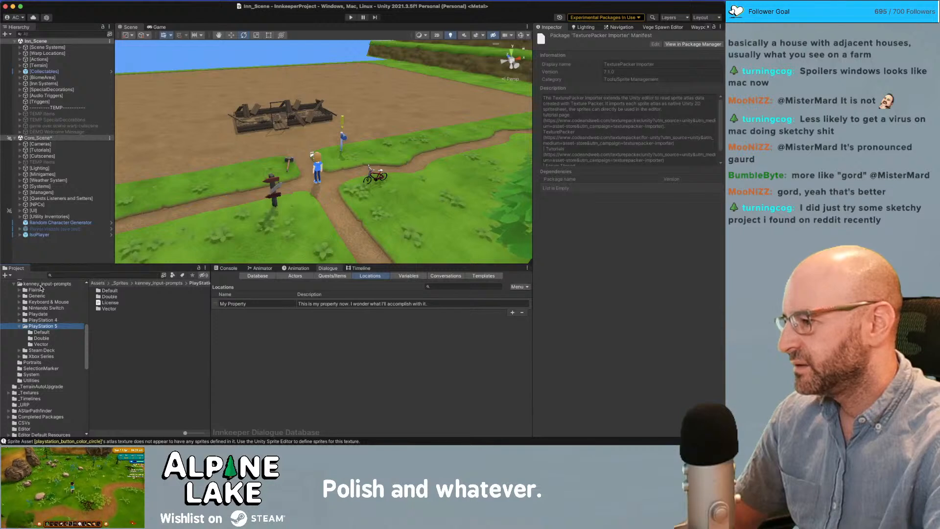
click(41, 284)
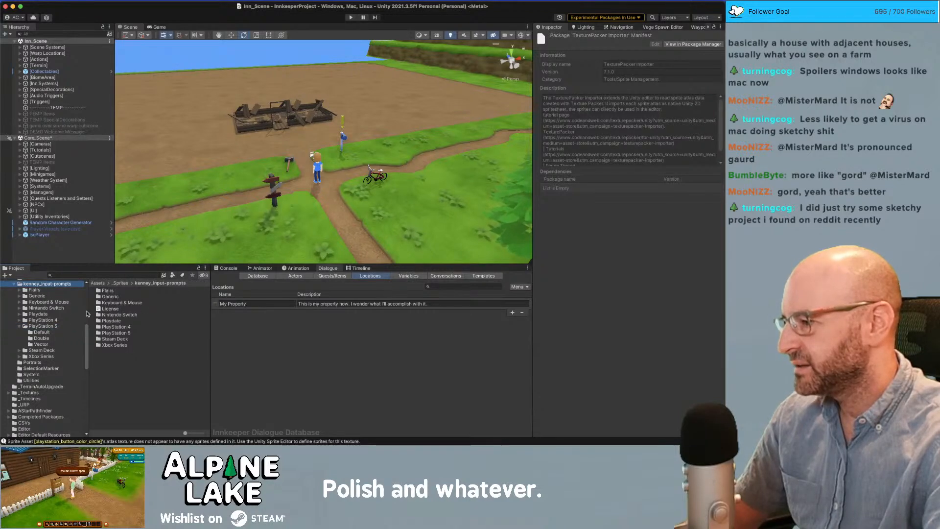
click(45, 326)
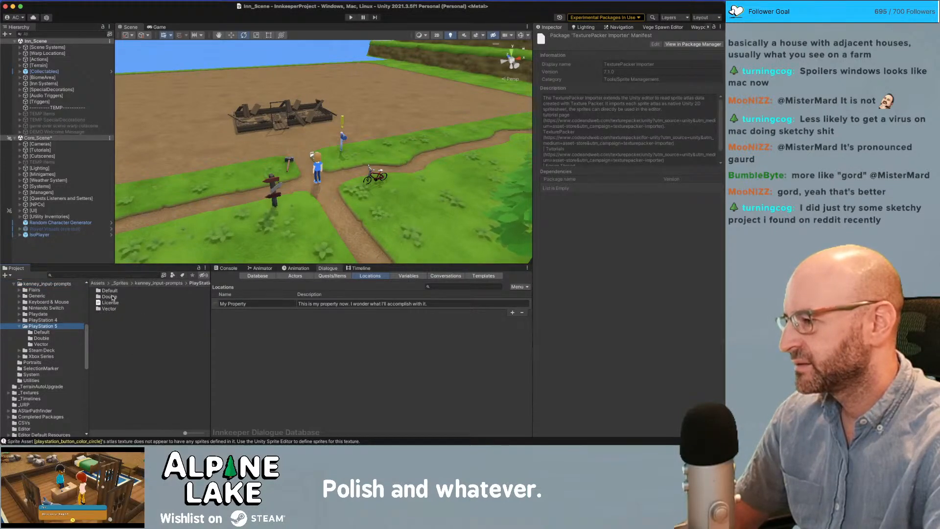
double_click(112, 297)
scroll(129, 301, down, 10)
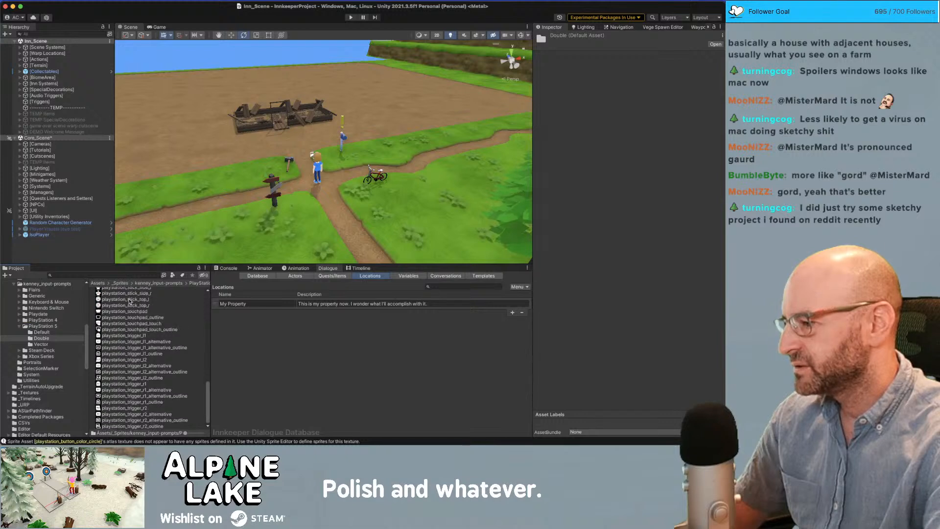
scroll(129, 302, up, 10)
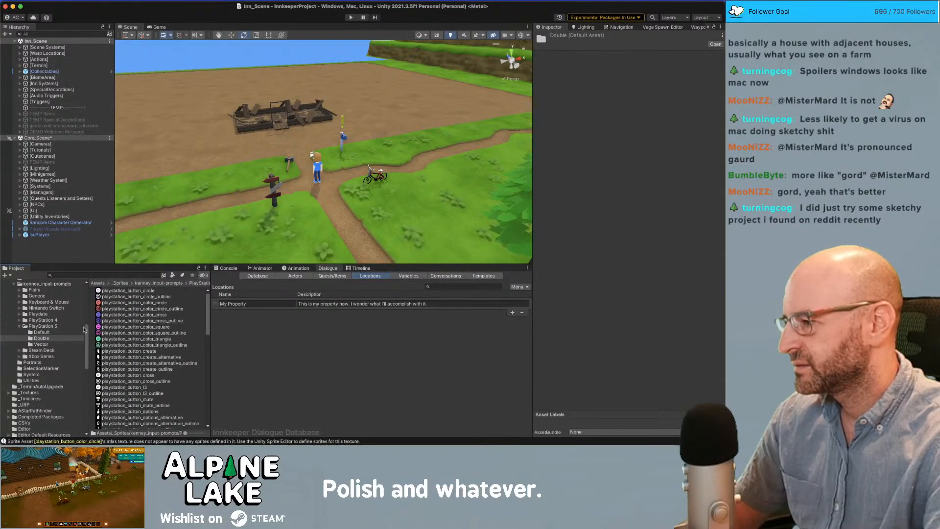
- Look through the Vector folder of PlayStation 5 and select the playstation_button_color_cross file
click(54, 350)
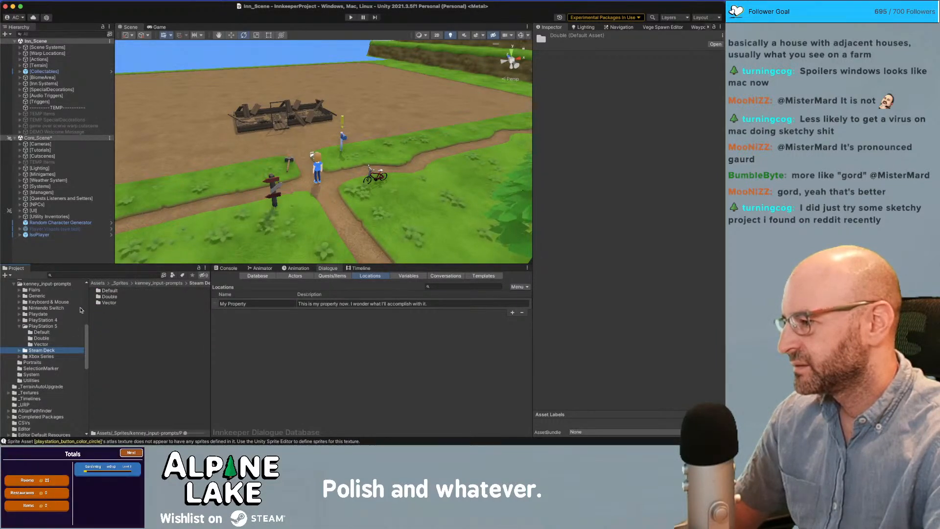
click(49, 326)
double_click(106, 308)
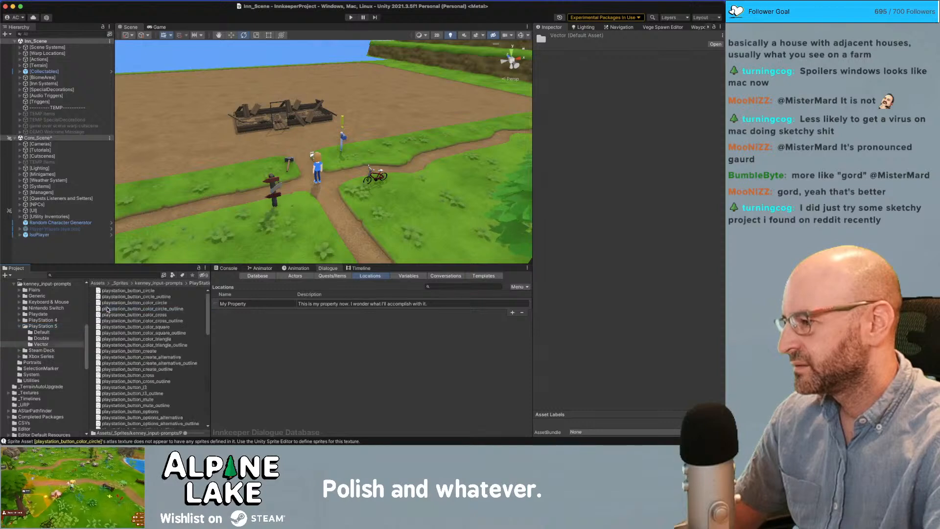
scroll(112, 324, down, 15)
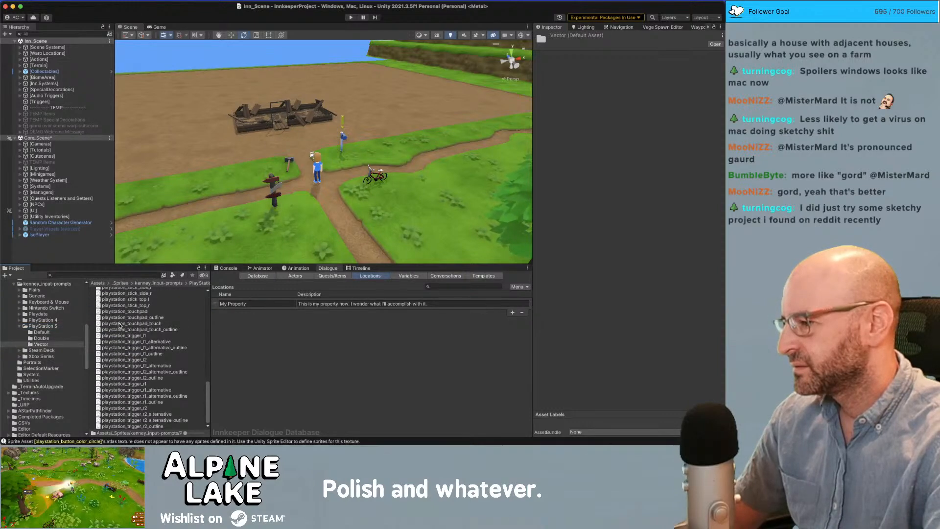
scroll(125, 348, up, 15)
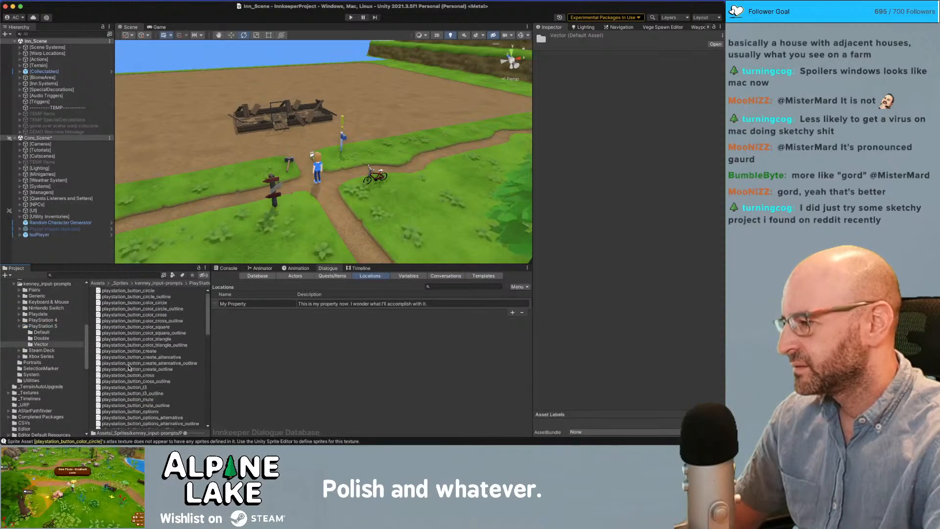
right_click(113, 315)
click(75, 320)
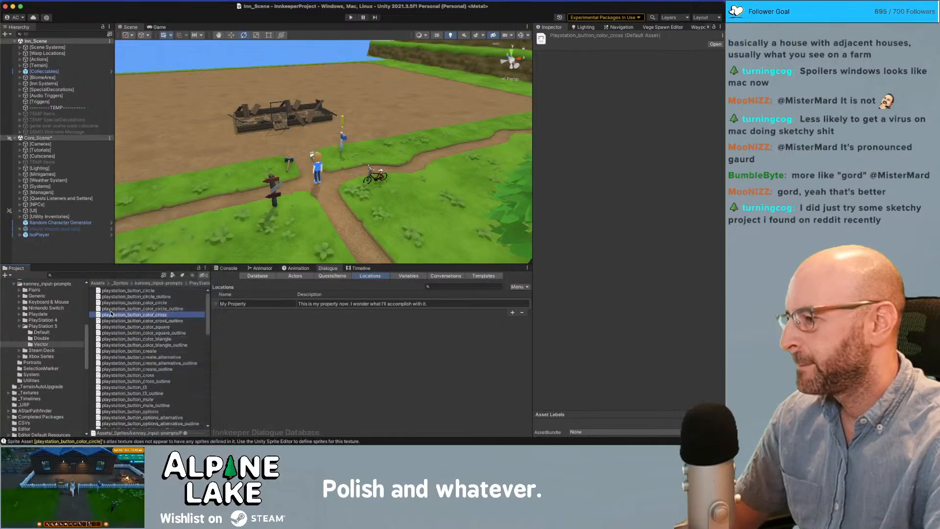
click(20, 321)
click(20, 320)
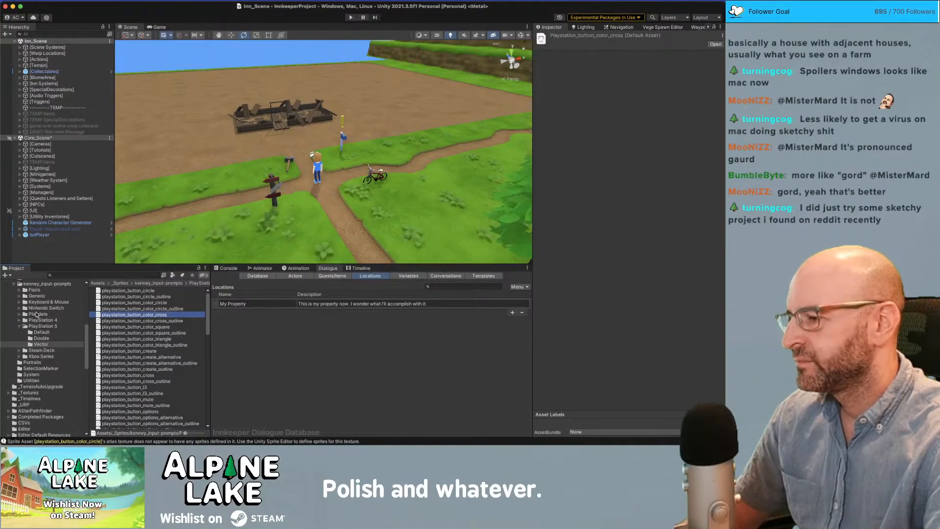
- Examine the sprites in the Flairs Double folder one by one, from the red circle flairs to generic_arrows_vertical
click(19, 290)
click(34, 290)
click(42, 301)
click(125, 357)
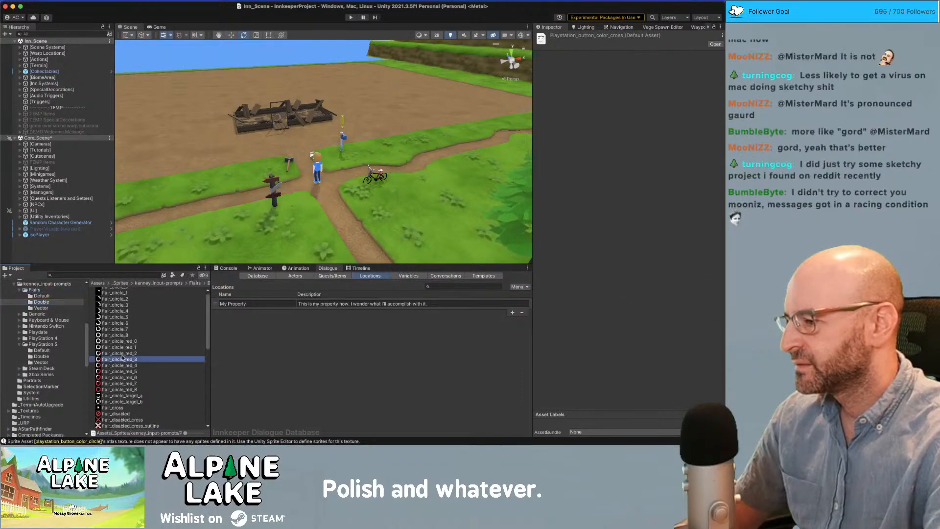
key(Down)
key(Down)
key(Down)
key(Down)
key(Down)
key(Down)
key(Down)
key(Down)
key(Down)
key(Down)
key(Down)
key(Down)
key(Down)
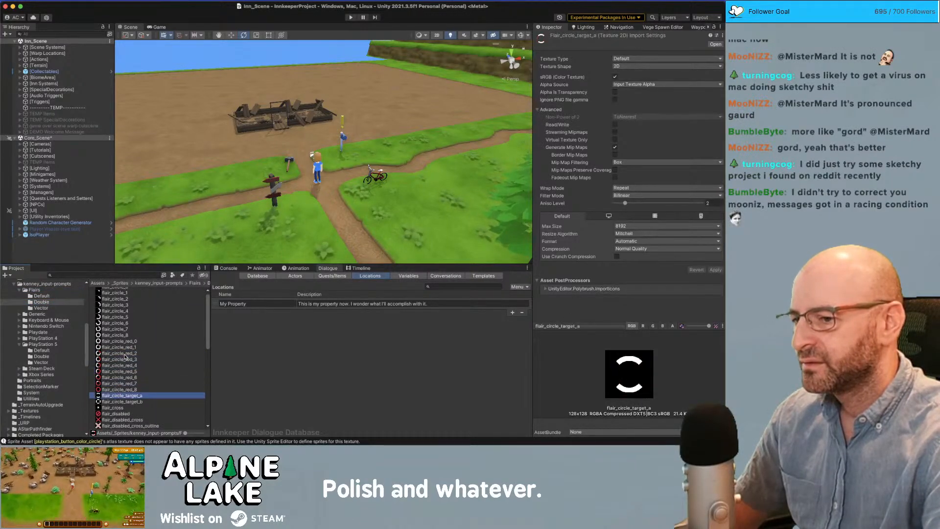
key(Down)
key(Down)
key(Down)
key(Down)
key(Down)
key(Down)
key(Down)
key(Down)
key(Down)
key(Down)
key(Down)
key(Down)
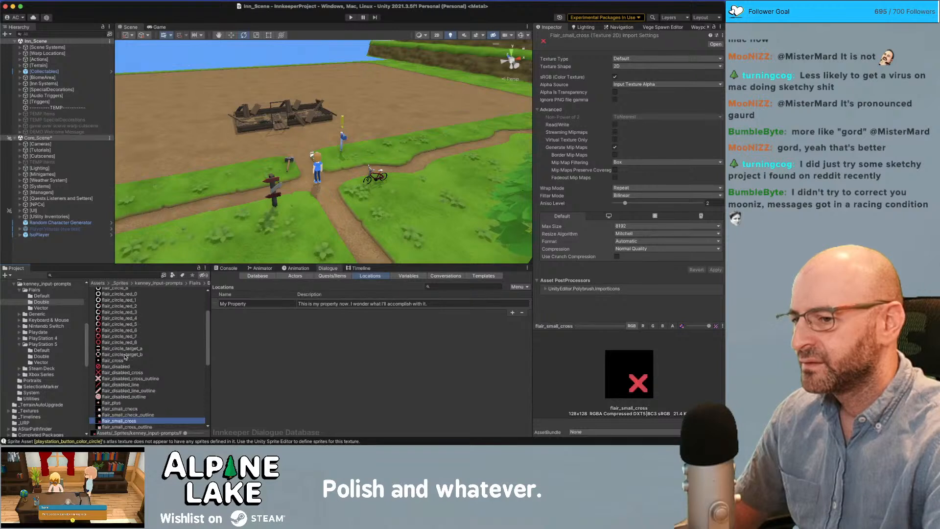
key(Down)
key(Down)
key(Down)
key(Down)
key(Down)
key(Down)
key(Down)
key(Down)
key(Down)
key(Down)
key(Down)
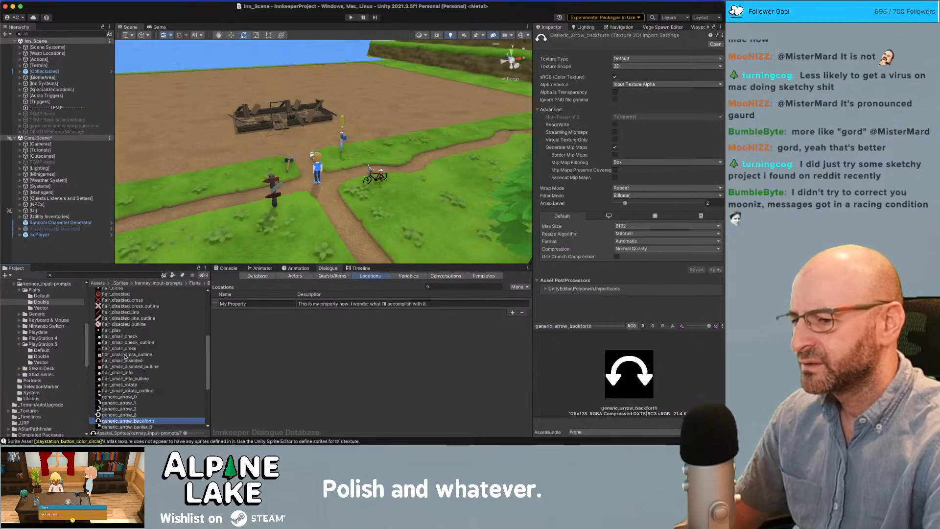
key(Down)
key(Down)
key(Down)
key(Down)
key(Down)
key(Down)
key(Down)
key(Down)
key(Down)
key(Down)
key(Down)
key(Down)
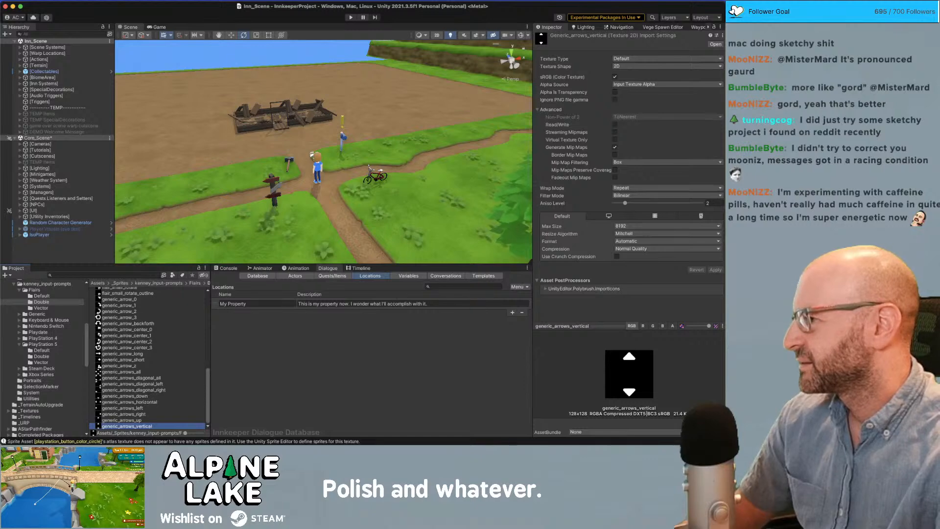
- Switch to the browser to check the search results on creating an atlas from separate textures in Unity, and return to Unity
right_drag(295, 143, 264, 146)
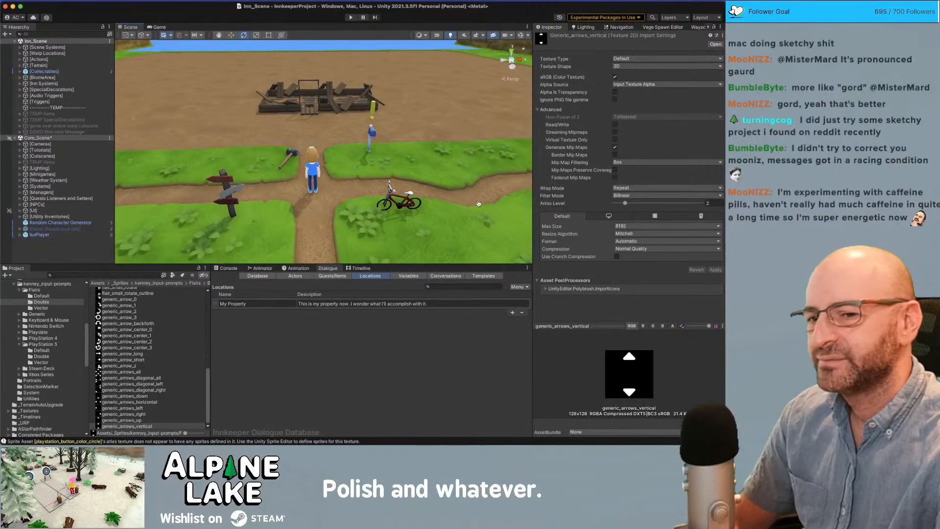
key(super+Tab)
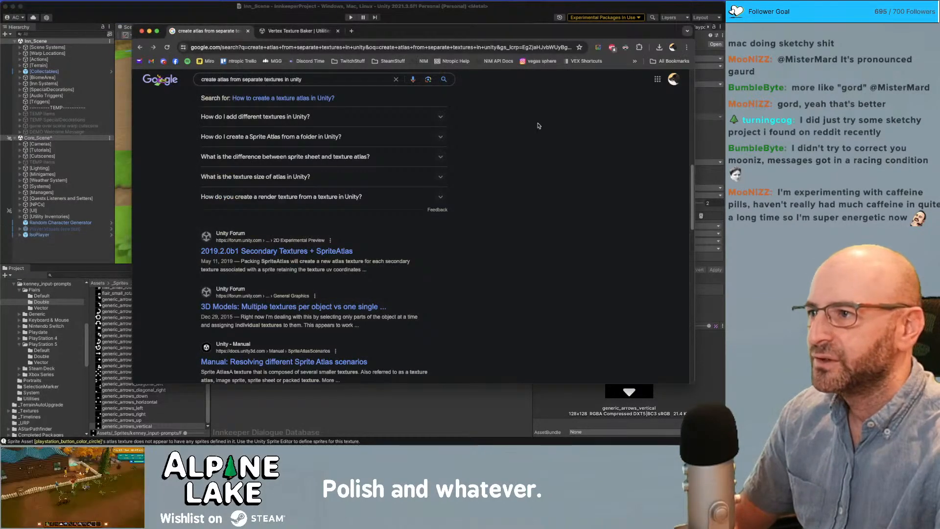
click(206, 19)
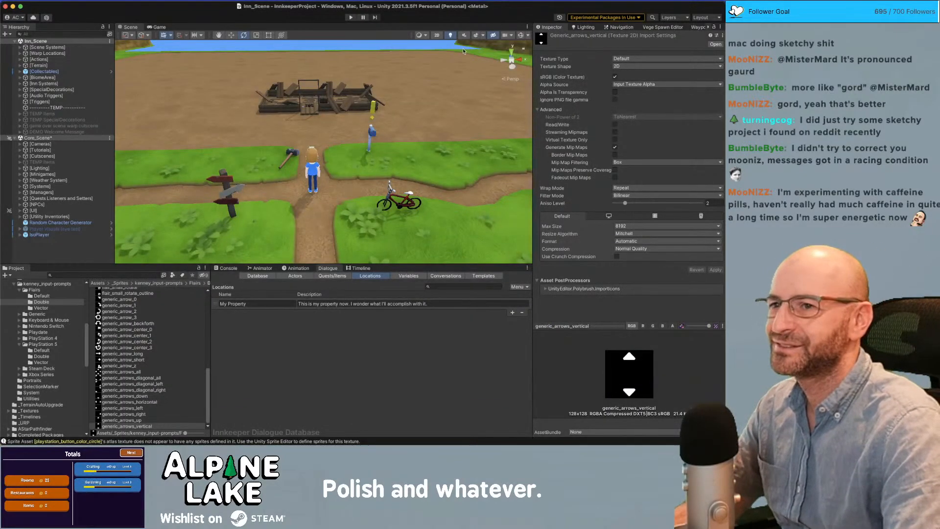
- Launch Maya
key(super+space)
text(maya)
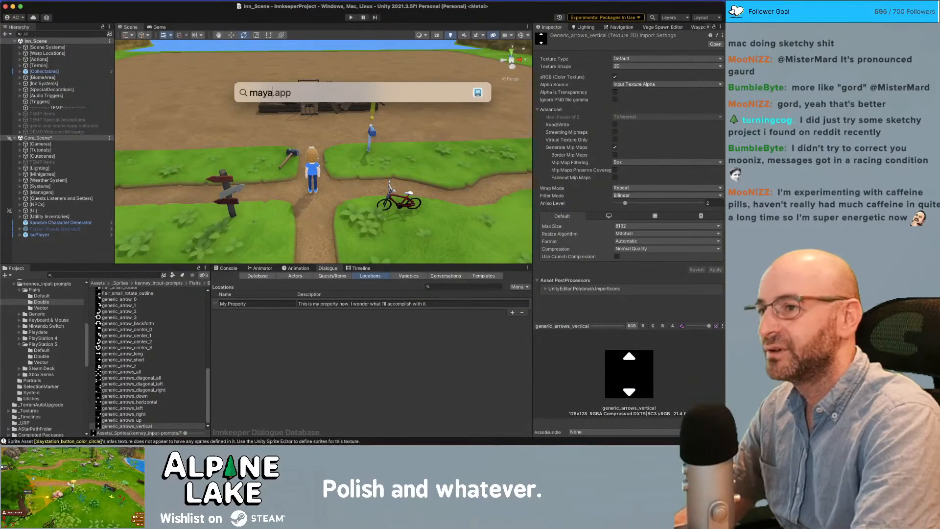
key(Return)
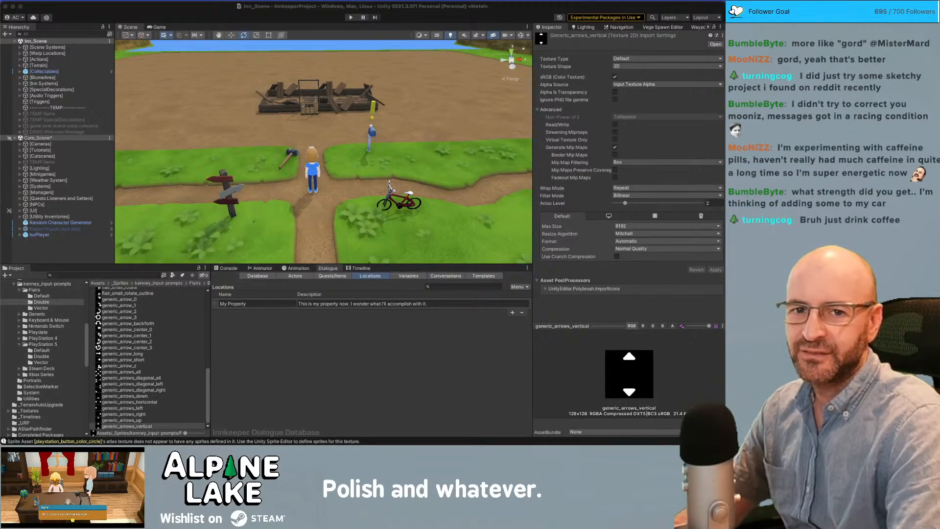
- Switch to the browser, enlarge the eBay food dehydrator image as a reference, reposition the window, and return to Unity
drag(725, 117, 437, 36)
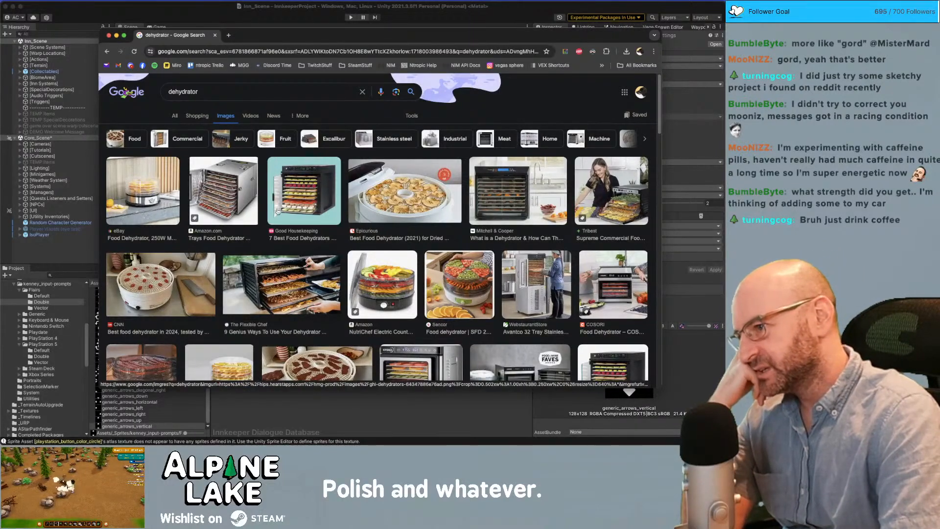
click(142, 203)
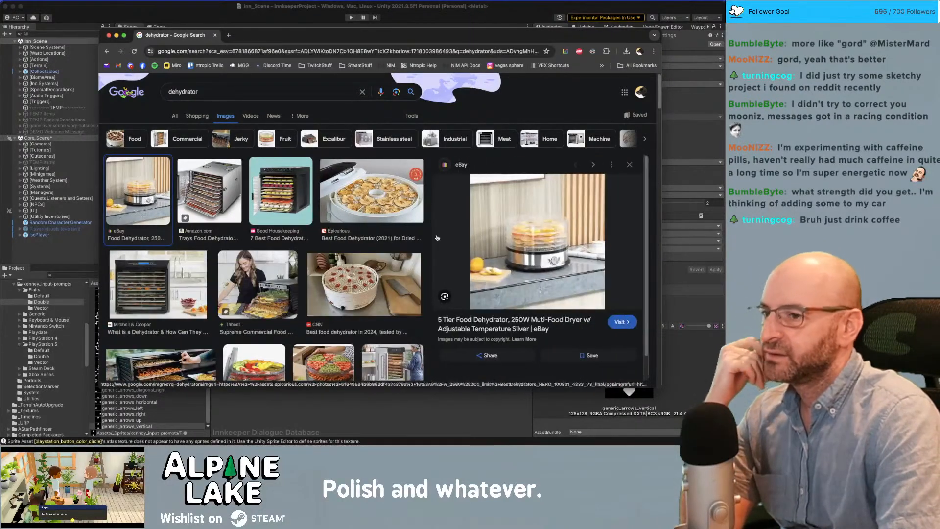
drag(229, 39, 367, 33)
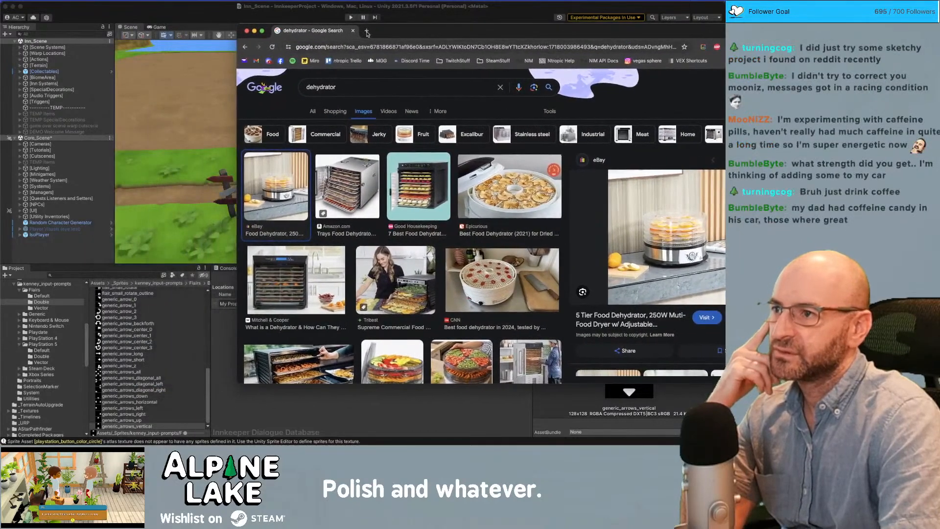
click(198, 12)
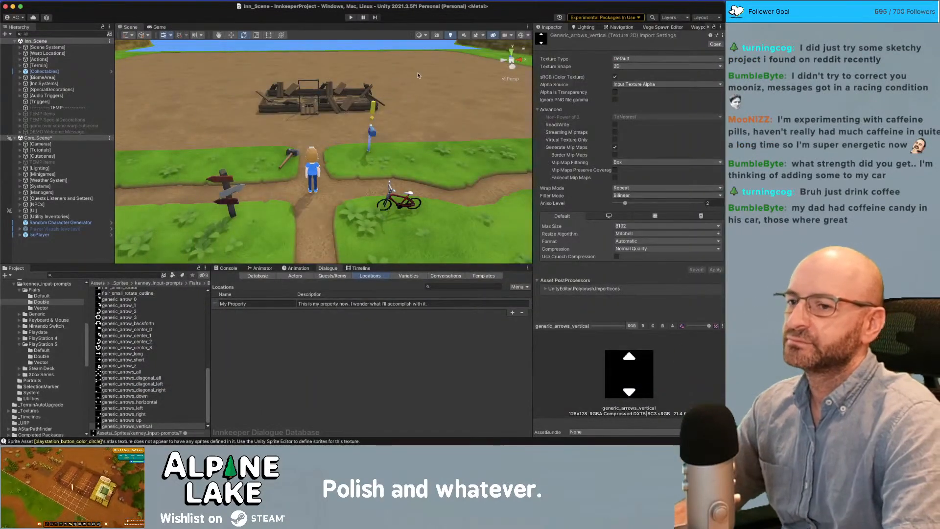
- Switch to Maya, open the recent scene Furniture_v18.mb, close the Arnold RenderView, and show the models with textured shading
key(super+Tab)
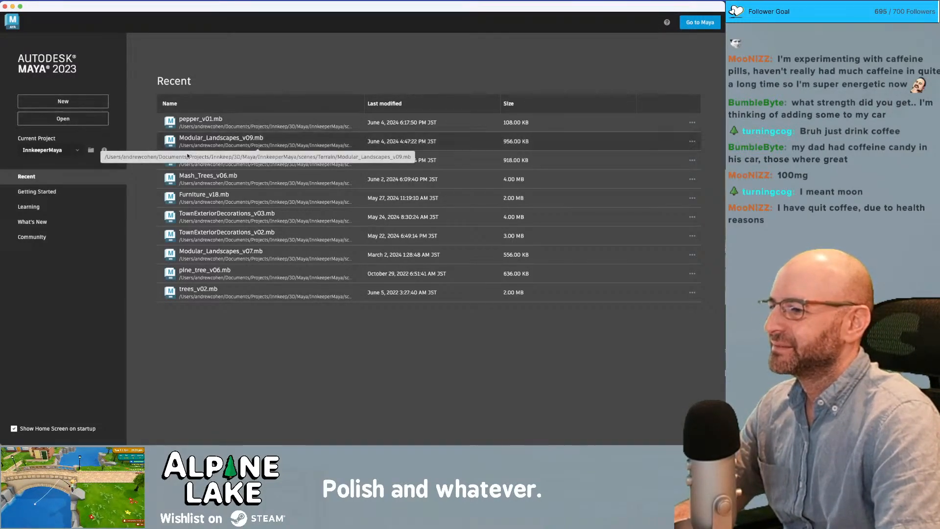
click(254, 196)
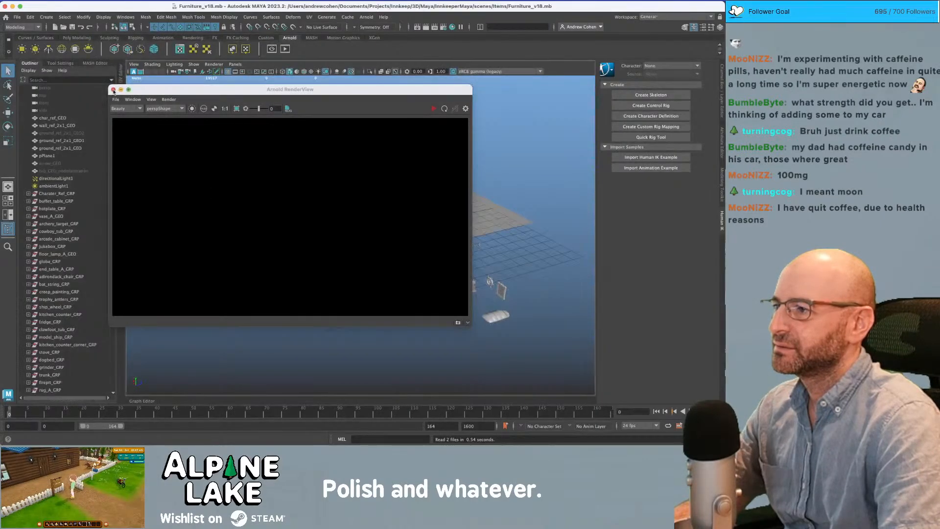
alt+drag(406, 188, 440, 218)
scroll(441, 219, up, 6)
alt+middle_drag(404, 194, 407, 215)
alt+right_drag(406, 216, 527, 261)
mouse_move(377, 211)
alt+mouse_down()
mouse_move(381, 229)
mouse_move(362, 231)
alt+mouse_up()
key(4)
key(5)
key(6)
- Move shipping_box_GRP off the grey floor and wall reference to the back row, 400 cm along Z
click(400, 237)
scroll(56, 205, down, 9)
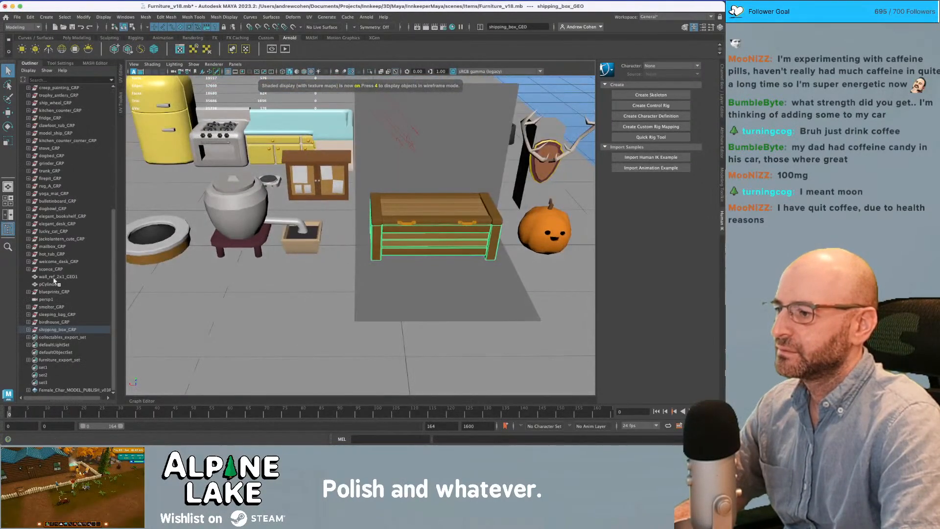
click(57, 329)
scroll(185, 235, down, 5)
alt+drag(431, 201, 413, 242)
key(w)
key(x)
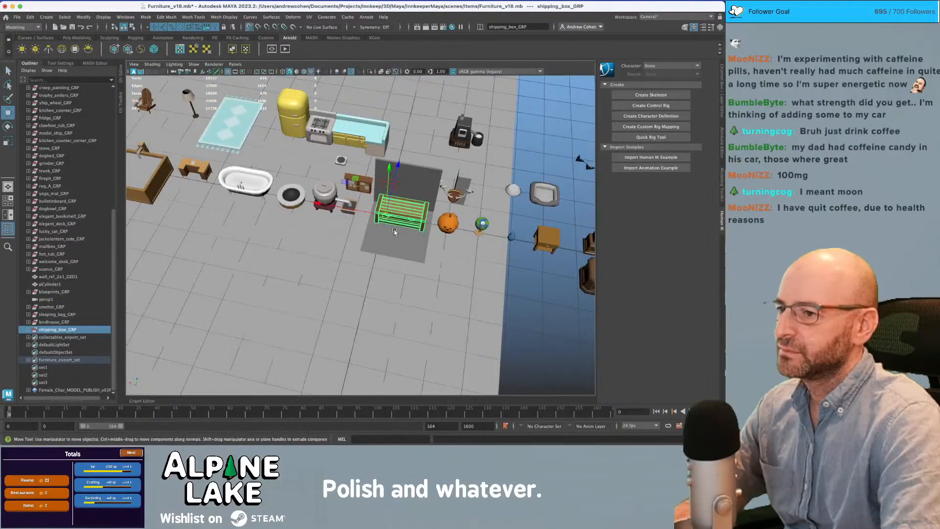
drag(358, 180, 385, 104)
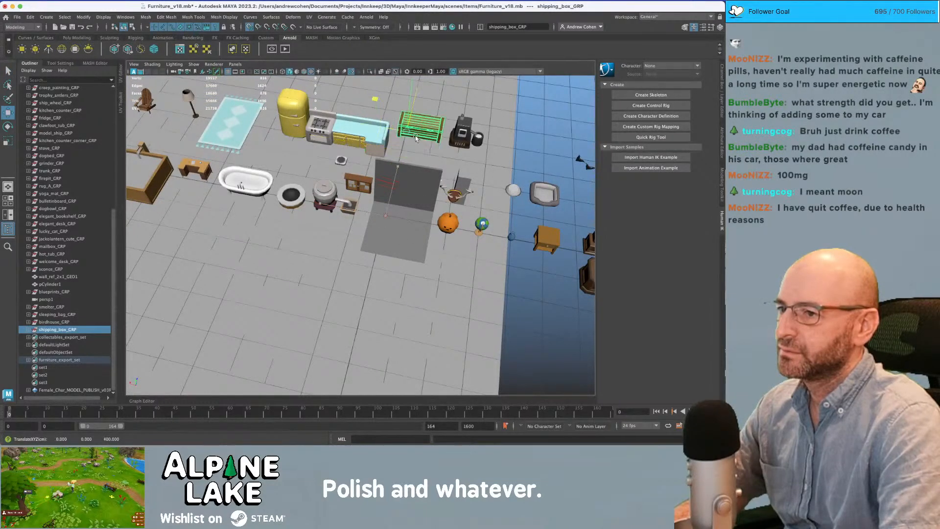
- Look over the furniture around the kitchen set and select the small hotplate beside the counter
alt+drag(381, 194, 424, 167)
alt+right_drag(423, 167, 521, 203)
key(q)
mouse_move(342, 201)
alt+right_down()
mouse_move(378, 199)
mouse_move(338, 206)
alt+right_up()
alt+drag(365, 255, 338, 249)
alt+right_drag(343, 230, 415, 221)
alt+right_drag(347, 218, 275, 203)
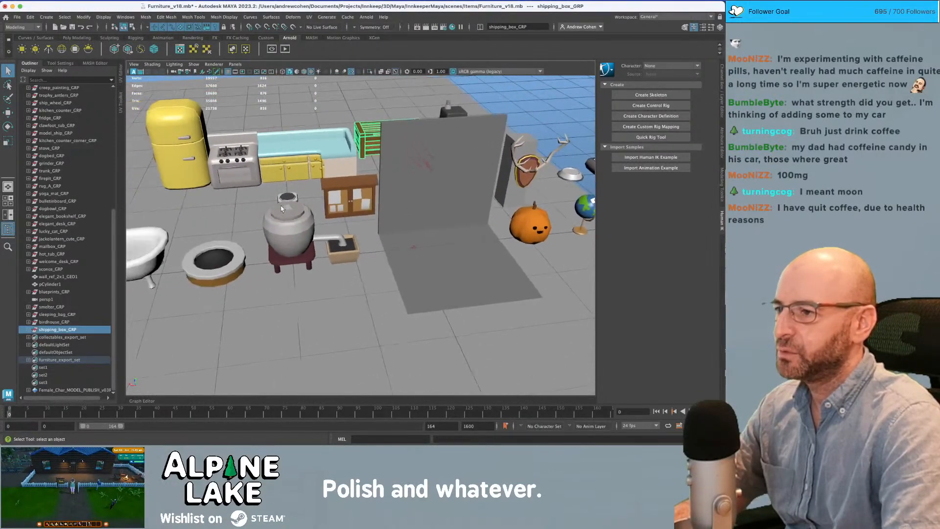
alt+drag(269, 195, 313, 209)
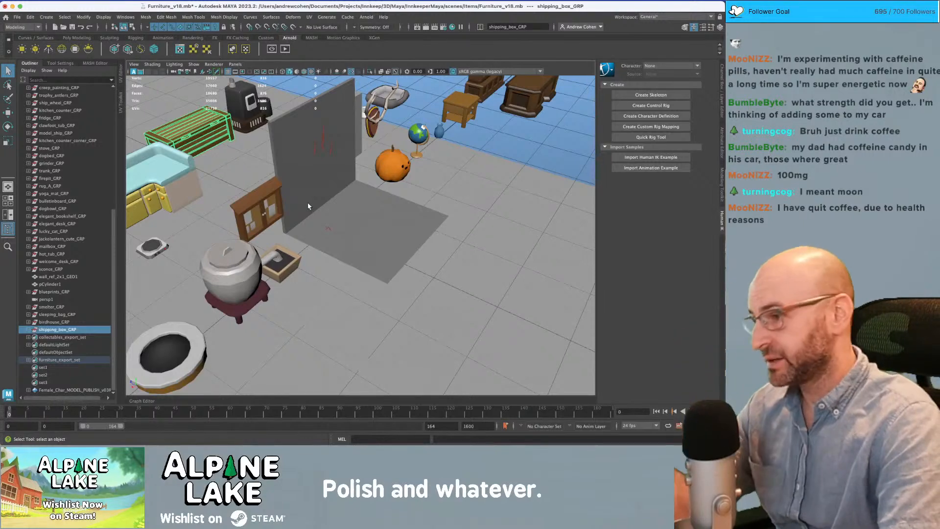
click(161, 247)
alt+drag(162, 246, 330, 235)
key(f)
alt+right_drag(372, 229, 225, 210)
alt+middle_drag(226, 209, 165, 203)
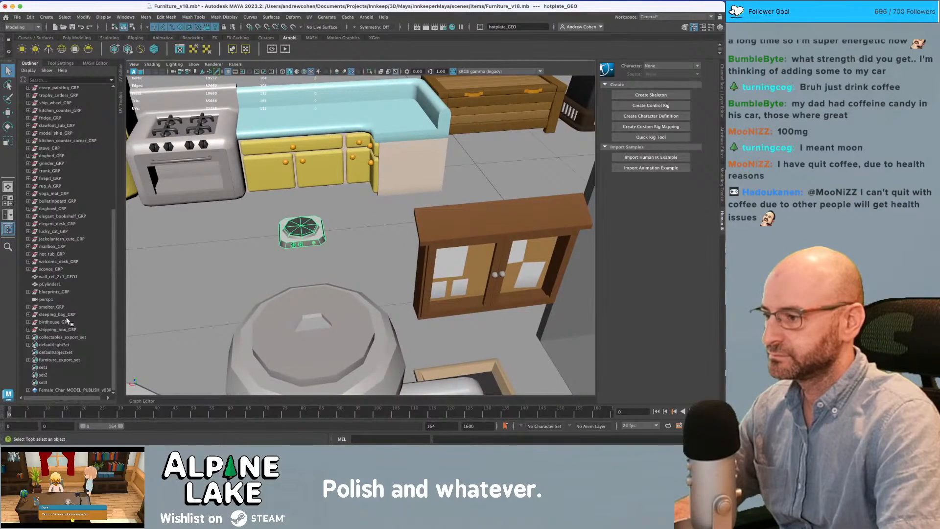
- Duplicate hotplate_GRP and place the copy at the origin on the grey floor reference
scroll(68, 321, up, 8)
click(55, 186)
alt+right_drag(324, 215, 275, 211)
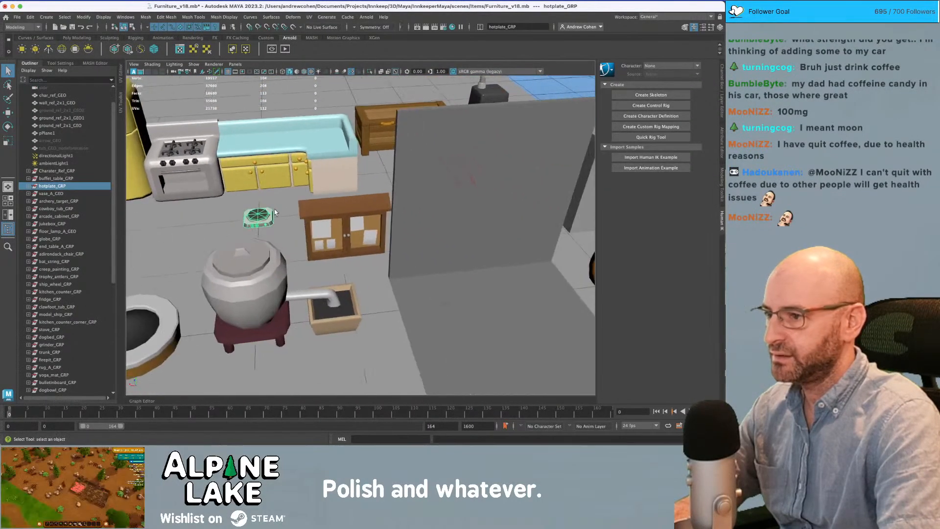
alt+drag(346, 216, 346, 265)
key(ctrl+d)
key(w)
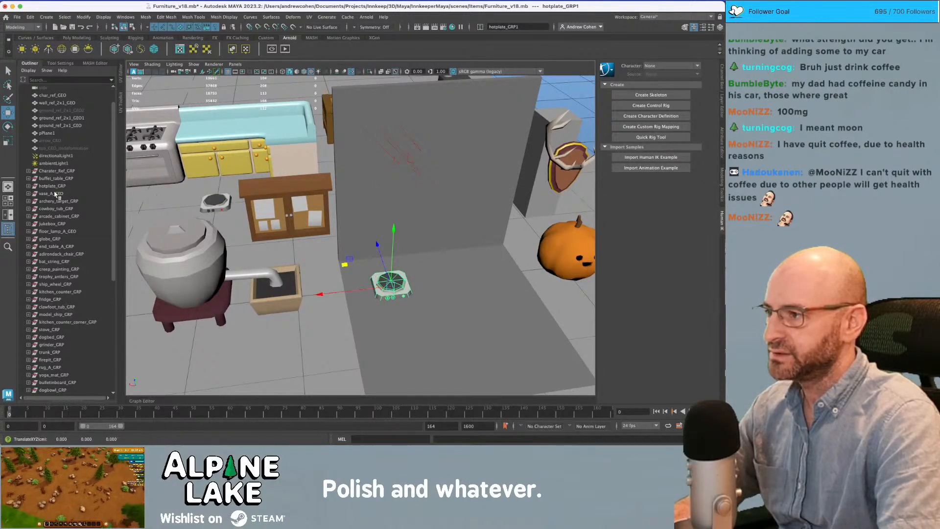
- Rename the duplicated hotplate group to dehydrator_GRP
scroll(56, 201, down, 8)
double_click(54, 330)
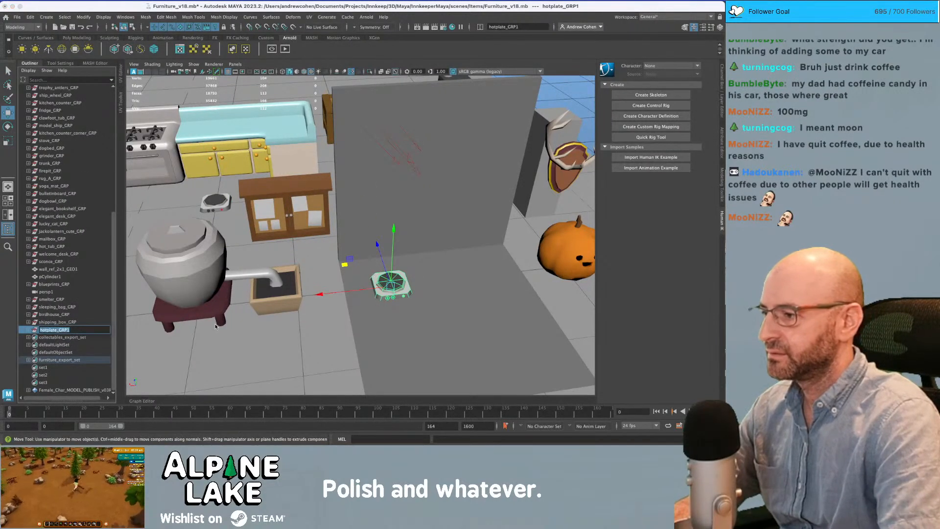
key(BackSpace)
key(Home)
key(shift+Right)
key(shift+Right)
key(shift+Right)
key(shift+Right)
key(shift+Right)
key(shift+Right)
key(shift+Right)
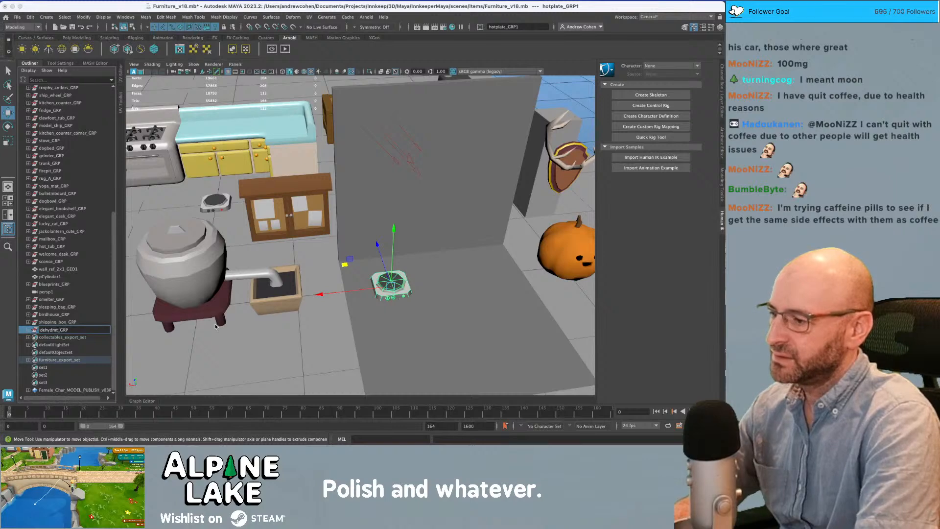
key(Return)
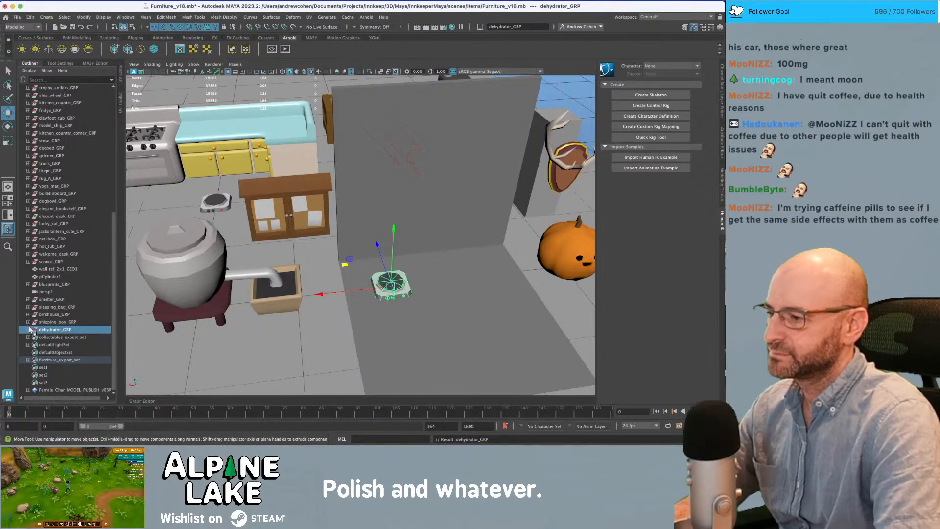
- Narrow the Maya window so the dehydrator reference photo shows beside it, and frame the duplicated hotplate
drag(724, 4, 634, 4)
alt+drag(183, 350, 325, 245)
key(f)
alt+right_drag(325, 246, 296, 242)
key(q)
alt+drag(296, 243, 272, 222)
key(r)
- Rename the hotplate_GEO mesh inside dehydrator_GRP to dehydrator_GEO
click(58, 337)
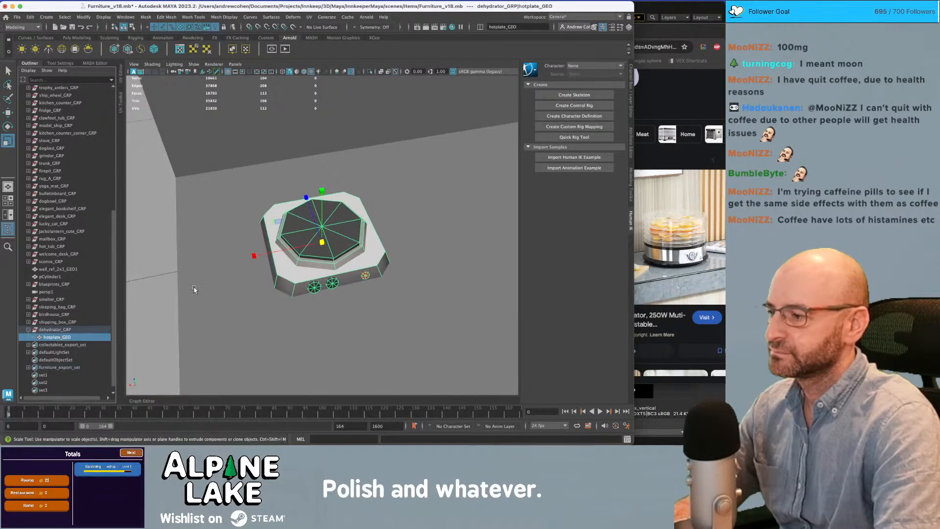
double_click(56, 337)
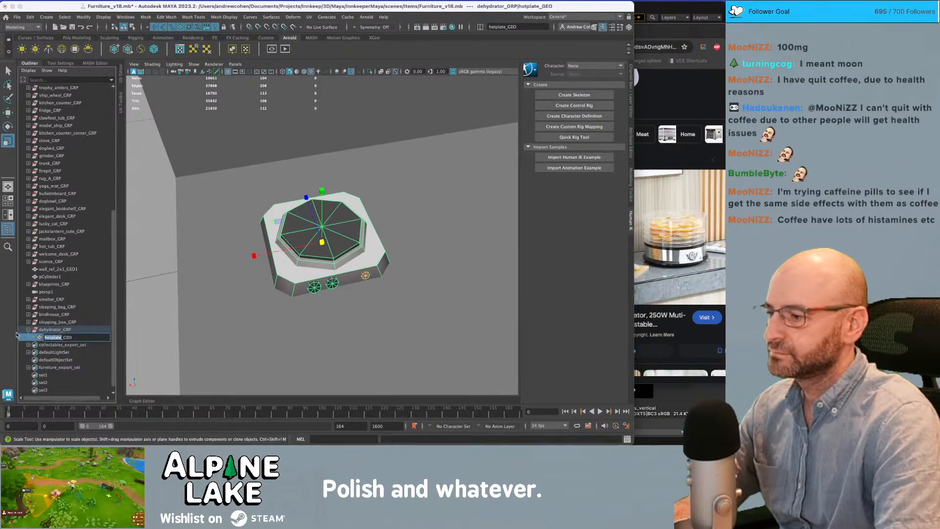
text(dehydrator)
key(Return)
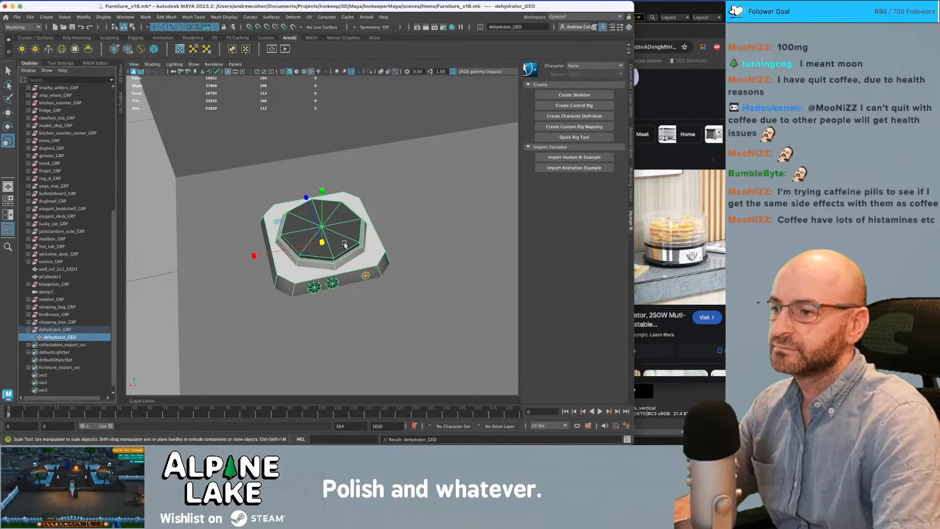
- Delete the square base body from dehydrator_GEO, keeping the round plate and the knobs
alt+drag(347, 246, 346, 228)
key(q)
alt+right_drag(341, 233, 277, 260)
click(277, 262)
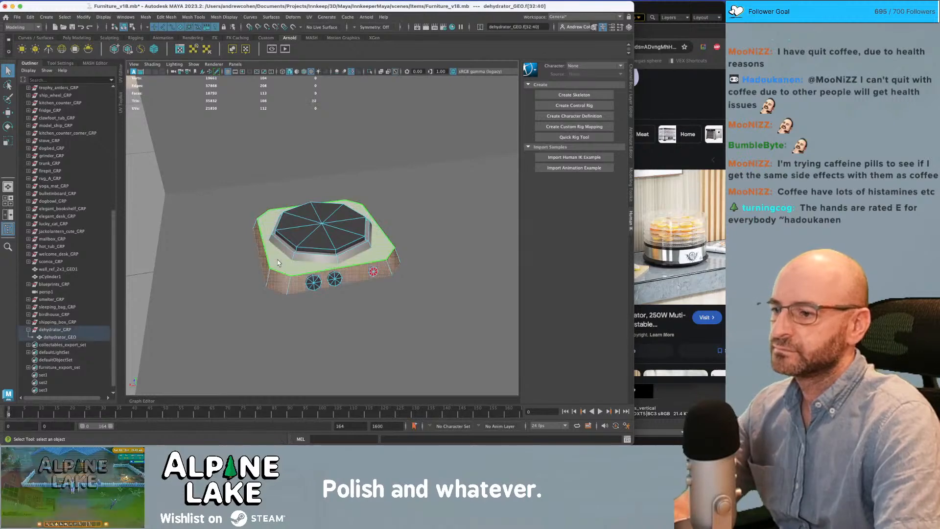
key(Delete)
- Select the lower edge loop of the octagonal plate, try to reshape it with Scale and Move, and undo the changes
alt+drag(309, 259, 310, 228)
alt+right_drag(310, 229, 393, 246)
key(4)
mouse_move(278, 228)
alt+mouse_down()
mouse_move(274, 212)
mouse_move(273, 244)
alt+mouse_up()
key(5)
right_drag(272, 211, 269, 198)
double_click(248, 260)
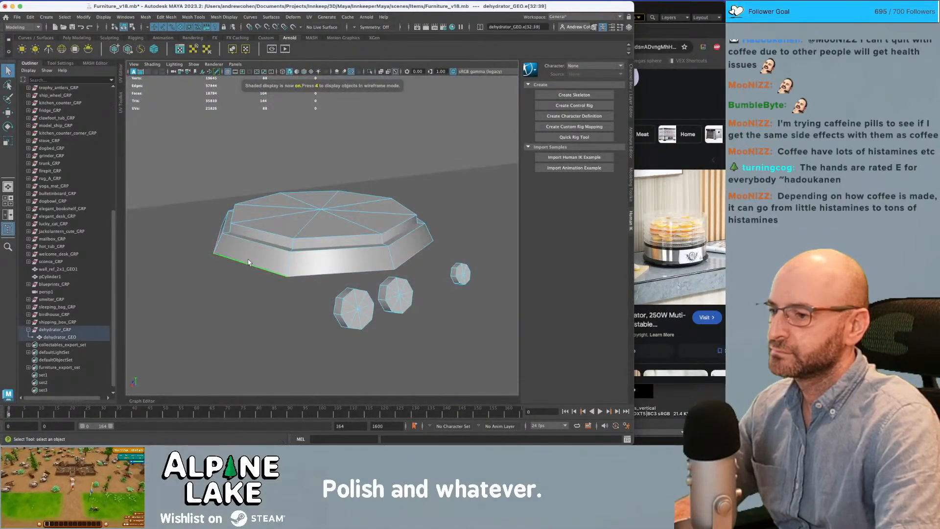
alt+right_drag(380, 231, 355, 227)
key(r)
alt+drag(354, 228, 328, 200)
key(w)
key(super+z)
key(super+z)
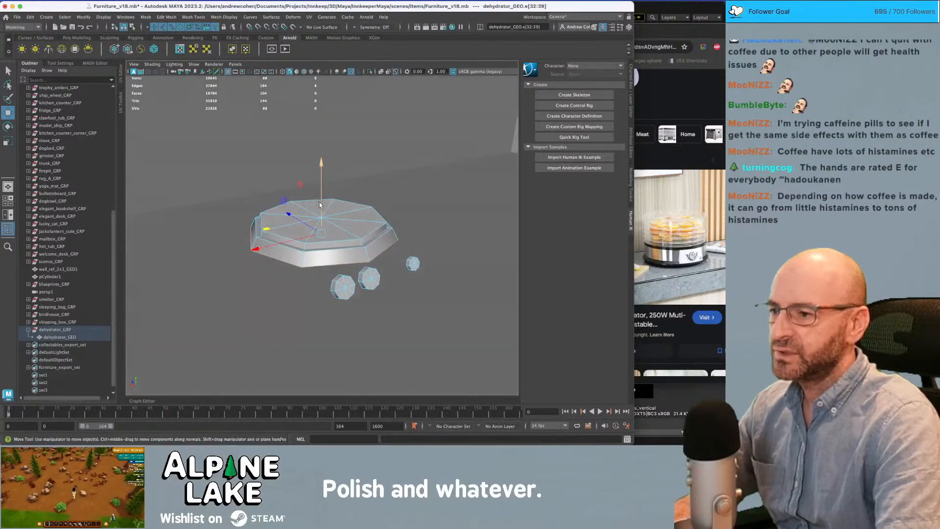
- Try to widen the octagonal plate by scaling its top and rim faces, and undo the scaling
alt+right_drag(329, 200, 339, 207)
alt+drag(339, 208, 333, 213)
key(q)
click(333, 212)
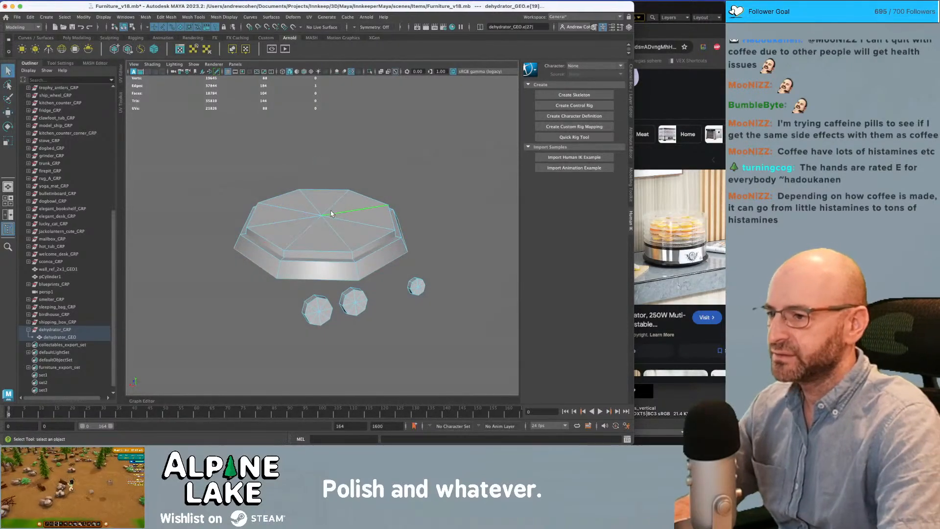
right_drag(332, 212, 330, 232)
click(325, 228)
key(r)
alt+drag(337, 223, 336, 226)
double_click(339, 227)
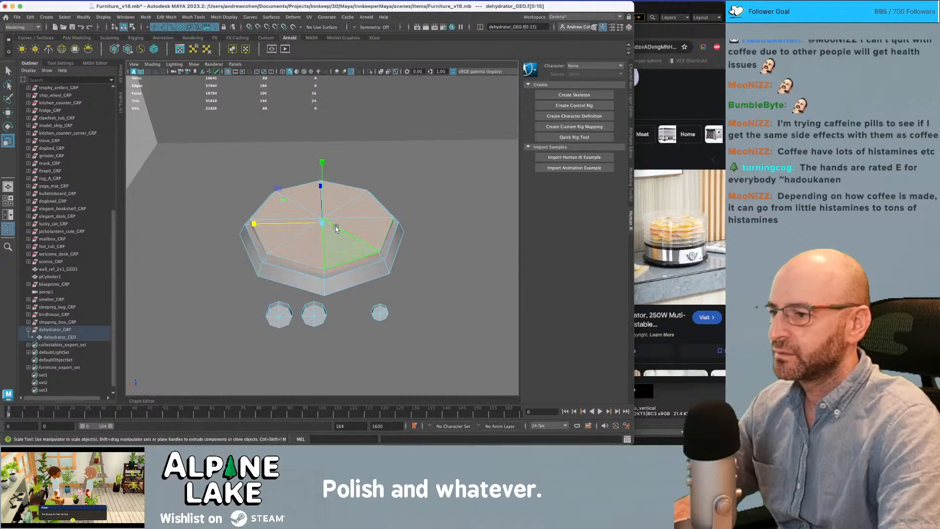
key(q)
shift+double_click(291, 274)
key(r)
drag(289, 227, 262, 226)
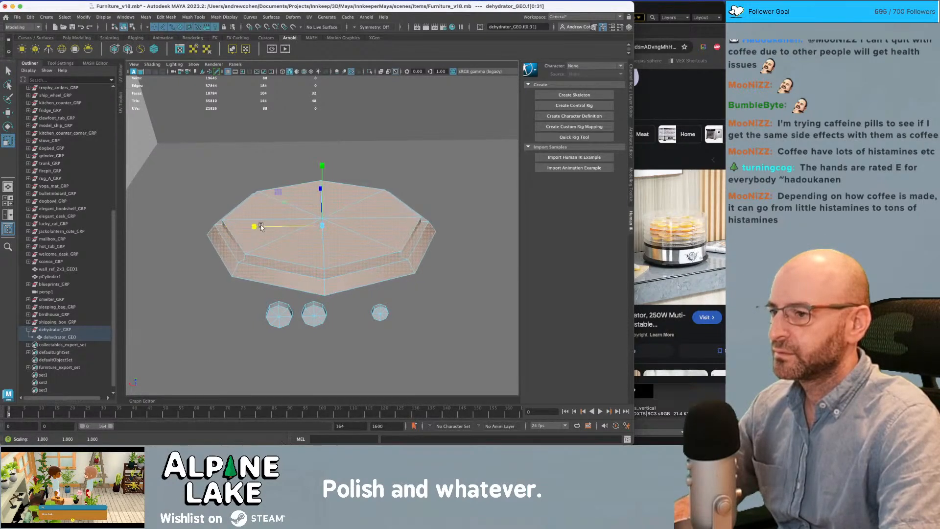
key(z)
- Delete the whole dehydrator_GEO mesh
key(F8)
key(q)
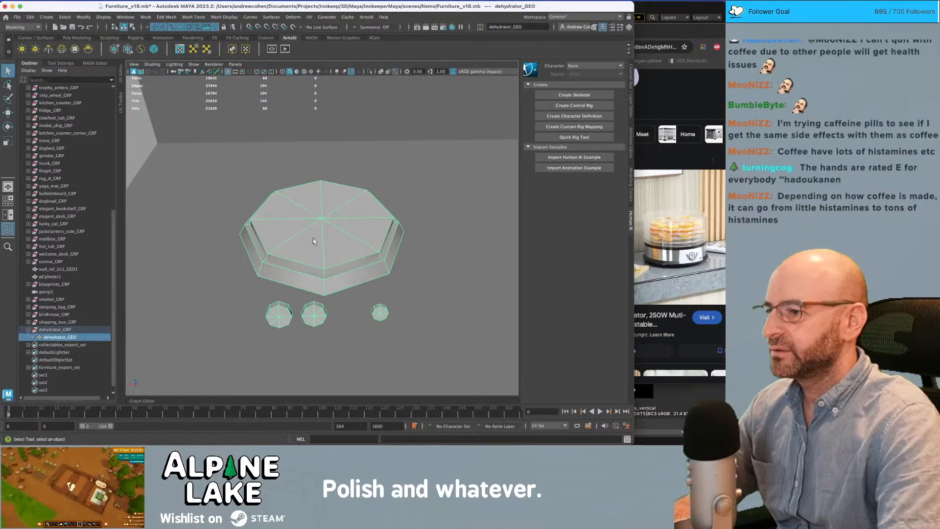
key(Delete)
- Create a polygon cylinder with 12 axis subdivisions, a radius of about 19.67 and a height baseline of -1
scroll(335, 190, down, 2)
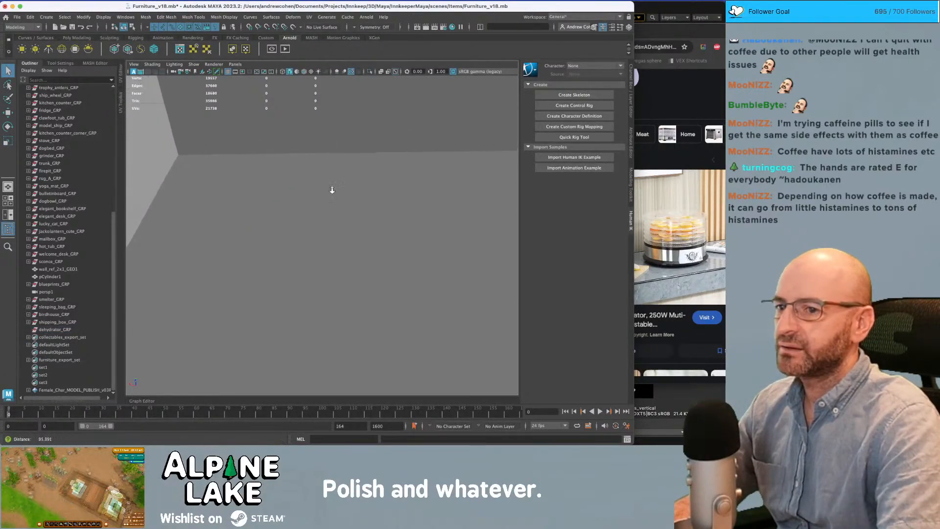
scroll(335, 190, down, 3)
click(74, 38)
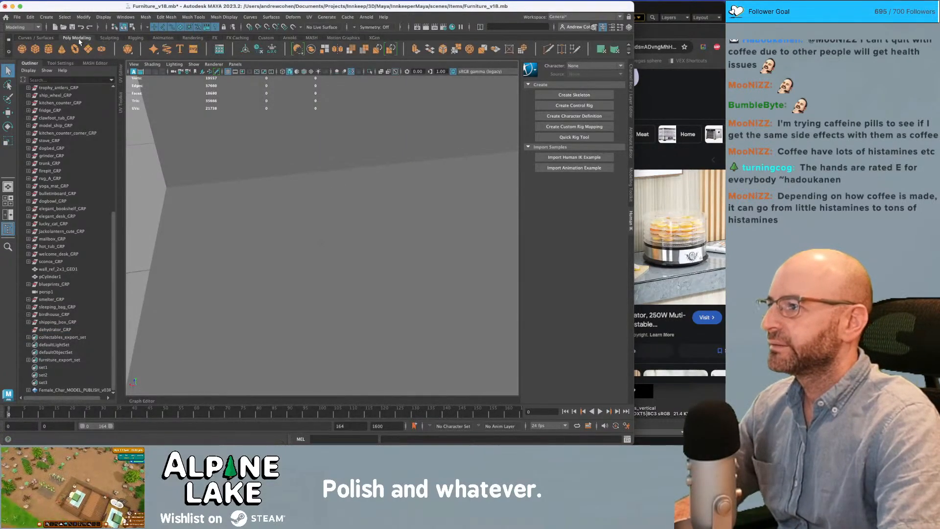
click(49, 51)
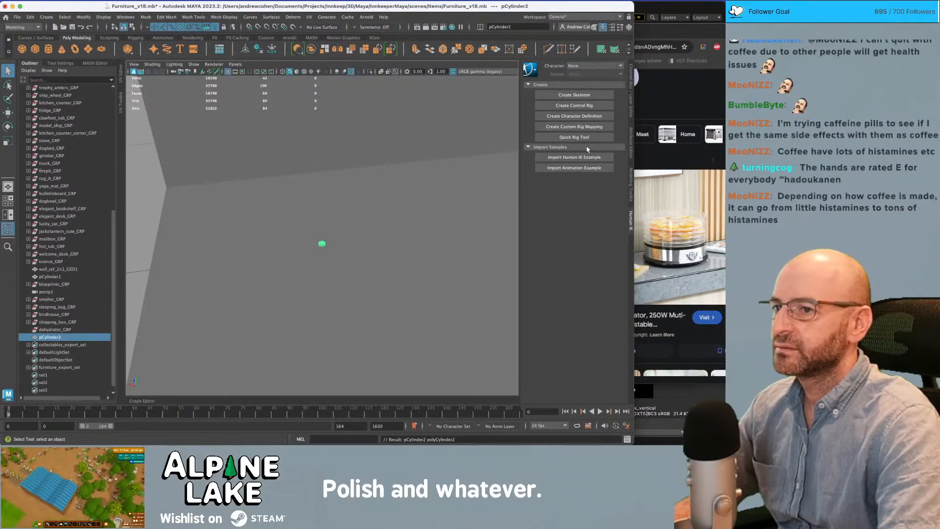
key(ctrl+a)
click(539, 80)
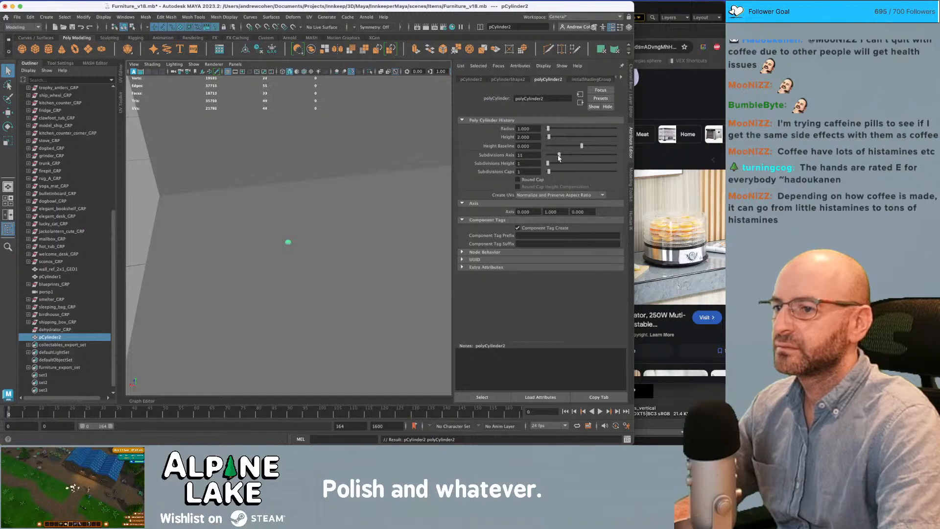
key(r)
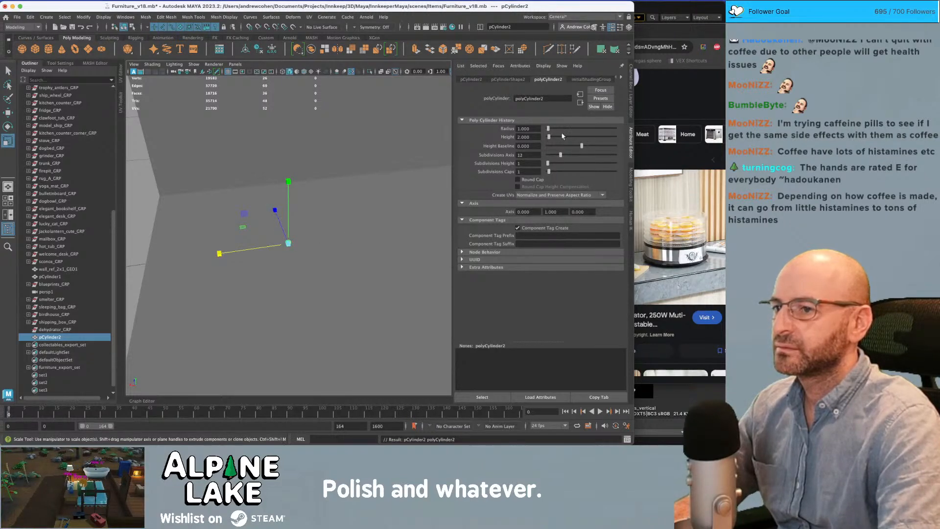
drag(550, 131, 464, 138)
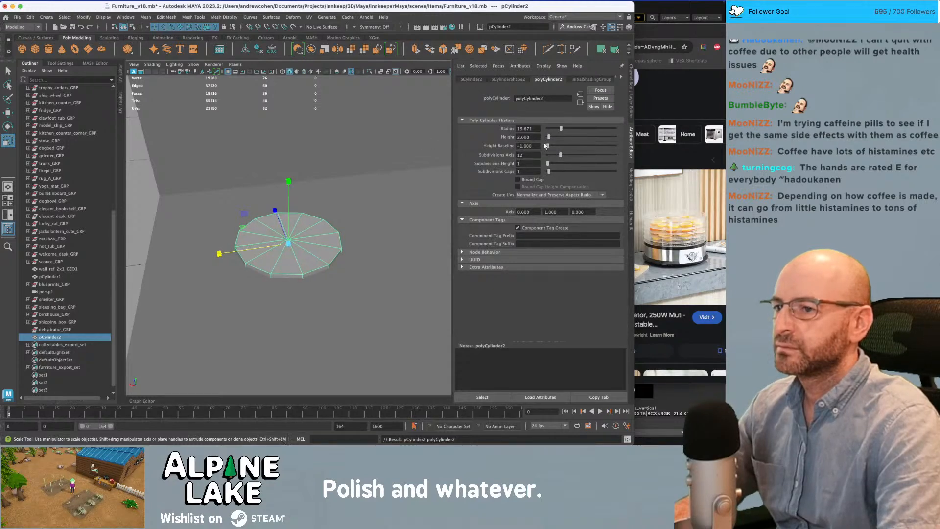
- Set the modeling symmetry to World X for the new cylinder
alt+drag(309, 197, 298, 204)
alt+right_drag(297, 203, 314, 231)
key(q)
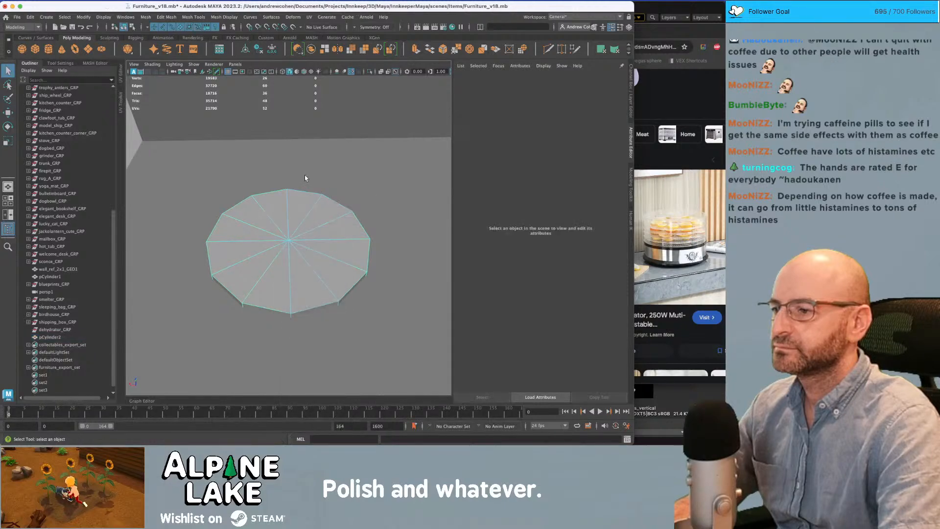
drag(305, 175, 387, 365)
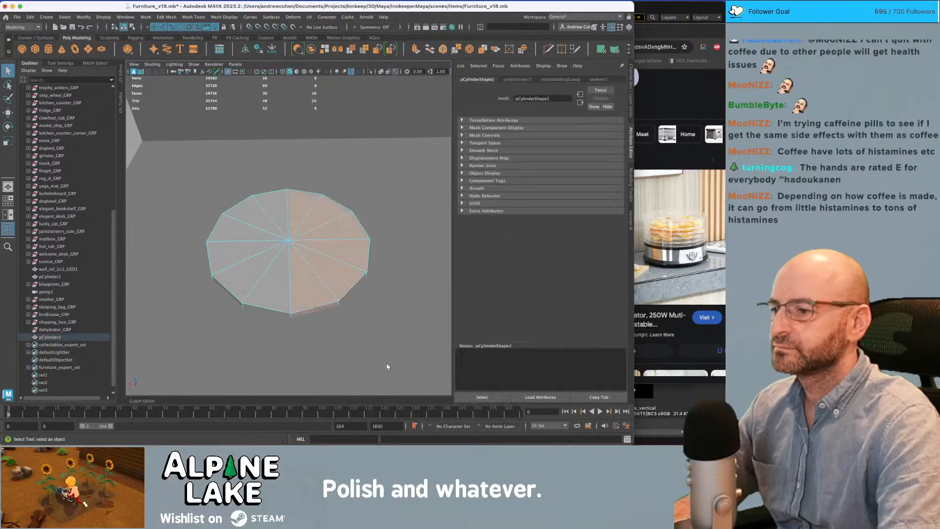
click(357, 28)
click(373, 77)
drag(178, 162, 282, 317)
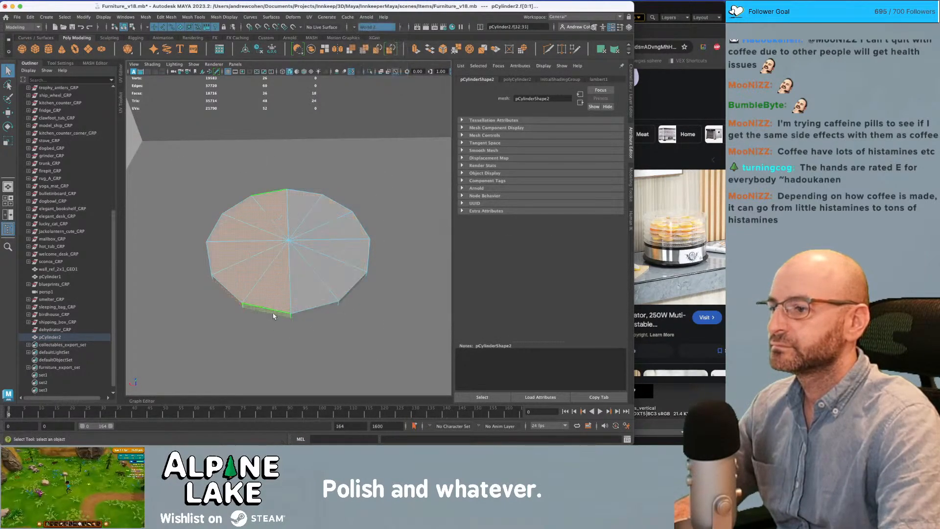
click(357, 28)
click(371, 63)
- Try to move the cylinder's mirrored side faces outward, and undo the move
drag(181, 178, 260, 339)
key(w)
shift+drag(212, 246, 195, 244)
key(super+z)
key(super+z)
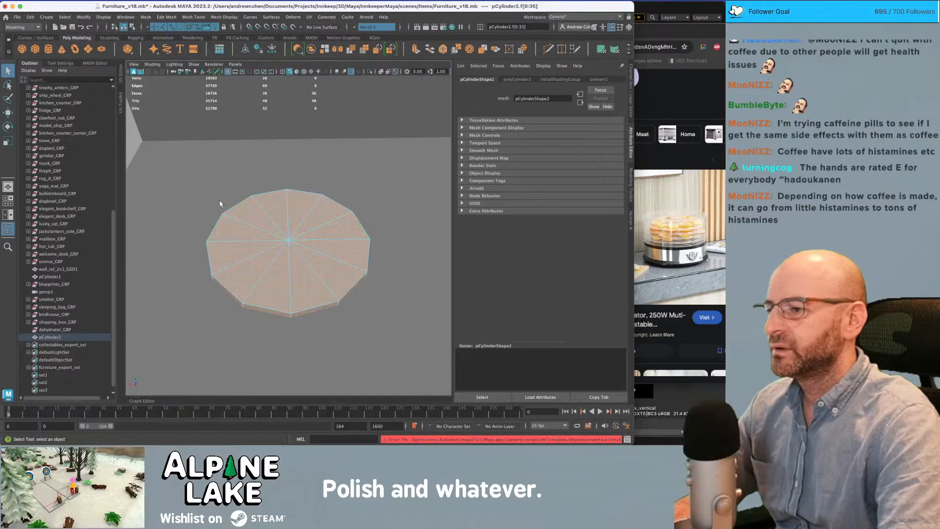
- Bevel the edges along the cylinder's centre line with a fraction of 0.3 and 2 segments
right_drag(289, 204, 289, 189)
click(286, 267)
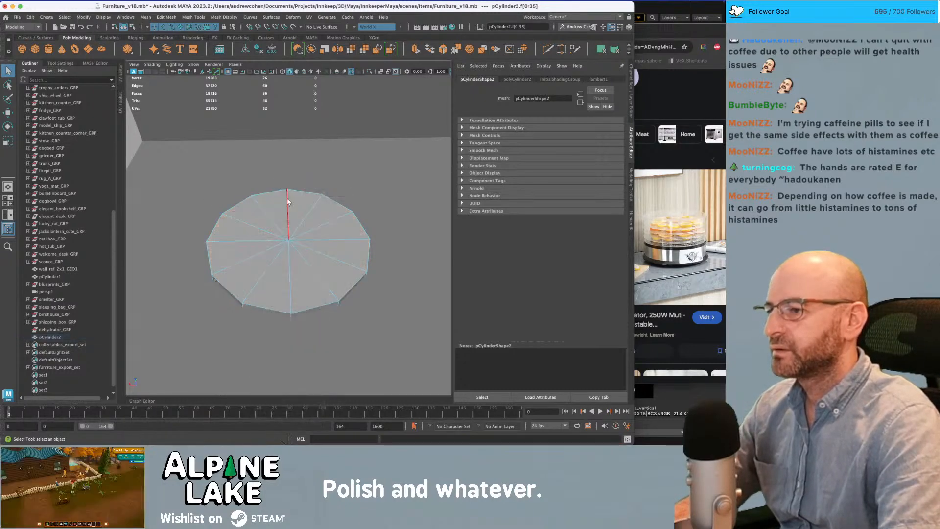
key(4)
mouse_move(286, 274)
alt+mouse_down()
mouse_move(320, 266)
mouse_move(296, 269)
alt+mouse_up()
key(5)
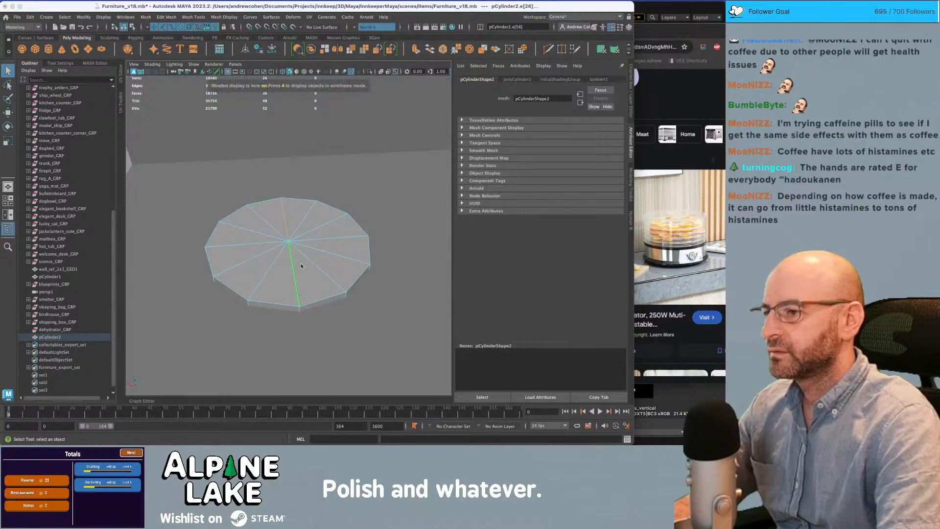
key(ctrl+b)
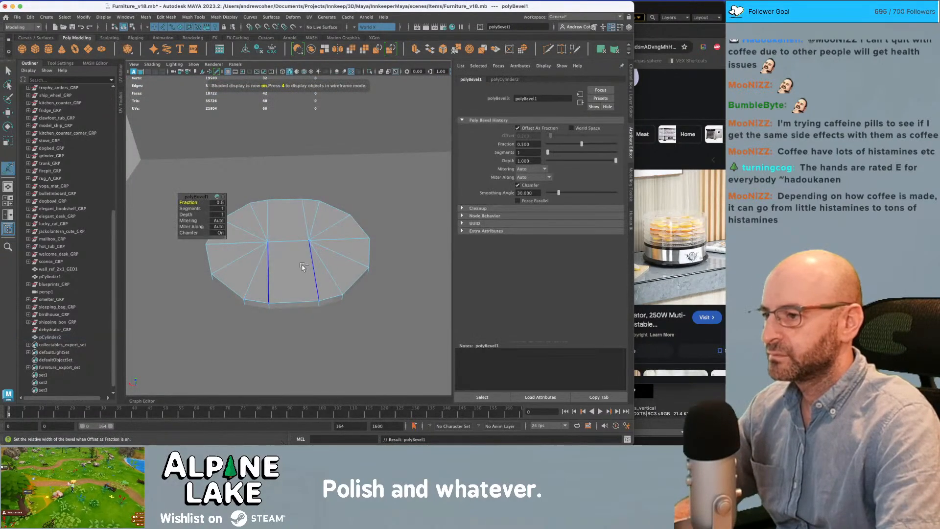
drag(196, 202, 186, 210)
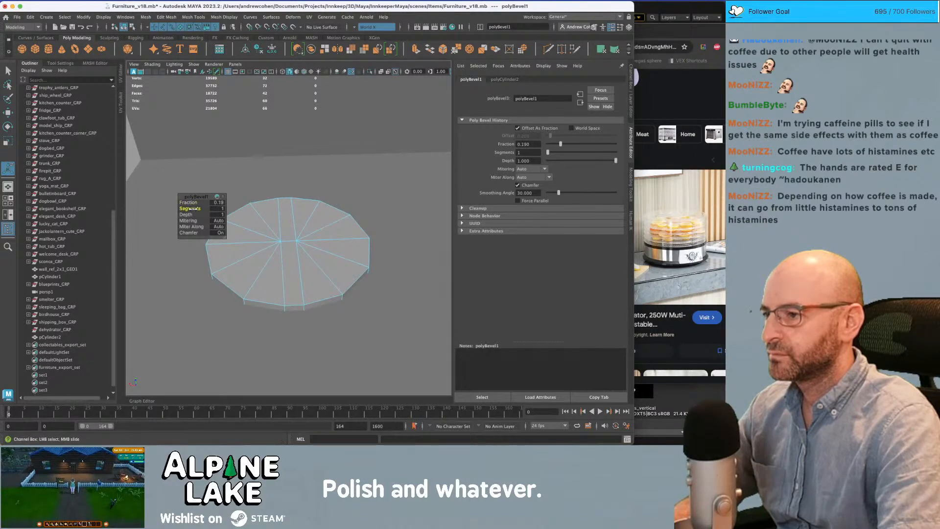
drag(190, 202, 194, 203)
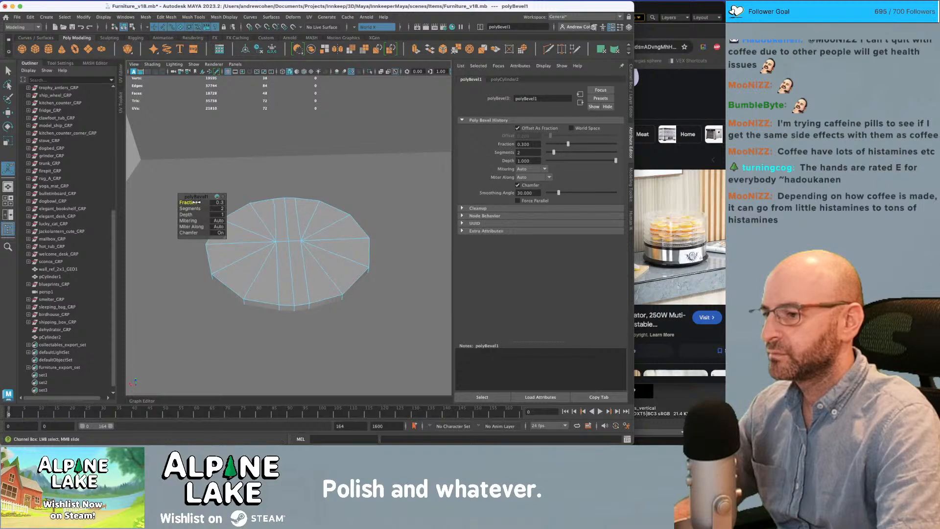
- Select the faces on one side of the bevelled strip and move them outward symmetrically to stretch the disc into an oval
key(q)
alt+middle_drag(282, 220, 291, 221)
right_drag(278, 210, 274, 237)
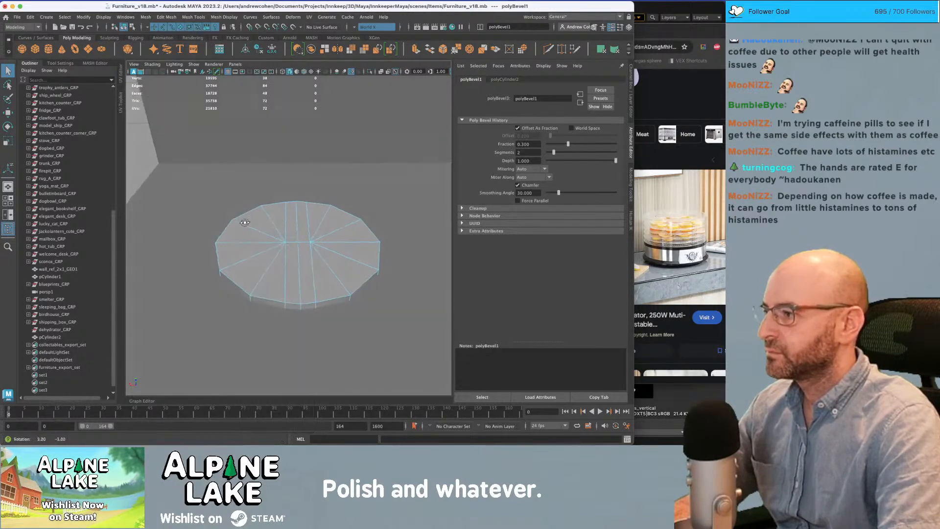
alt+drag(243, 219, 228, 219)
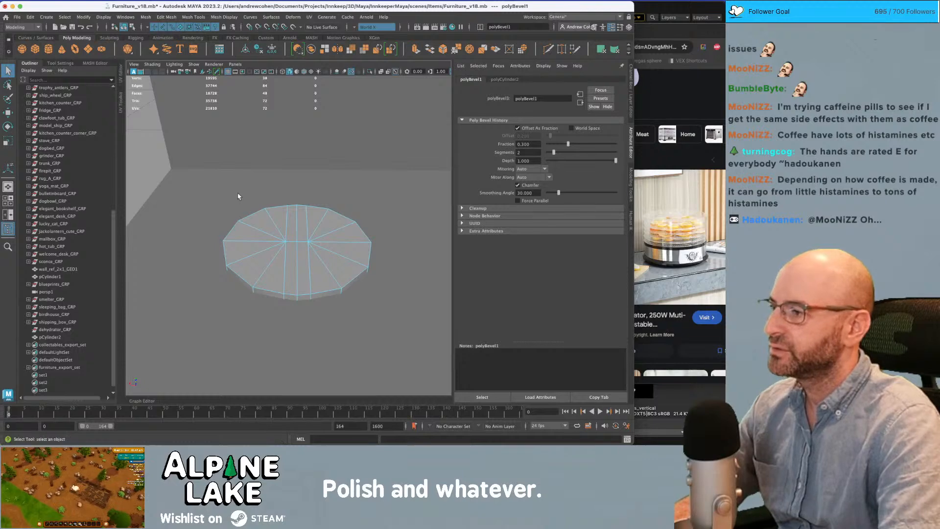
alt+middle_drag(238, 194, 250, 189)
drag(240, 187, 261, 207)
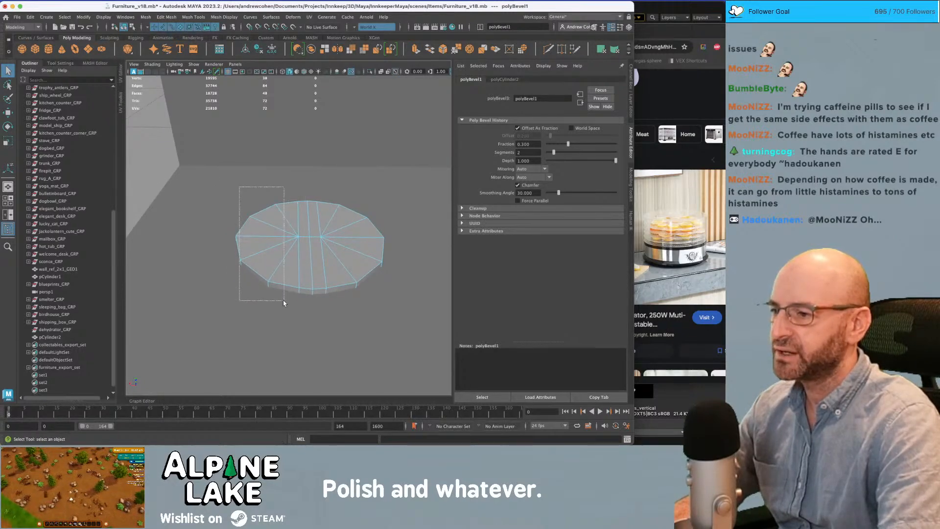
drag(283, 301, 284, 301)
key(w)
drag(245, 241, 262, 219)
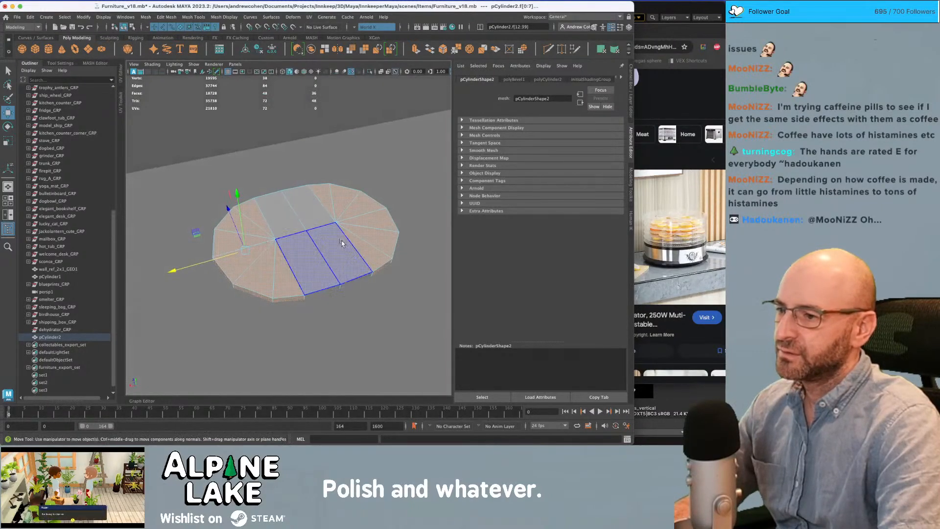
- Deselect the Move tool and show the Channel Box with the oval in closer view
key(q)
key(4)
key(5)
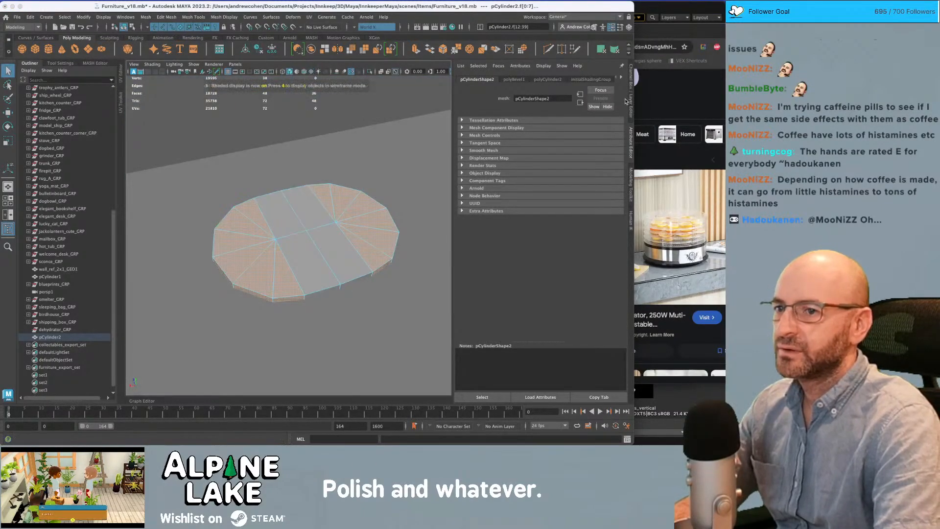
click(631, 99)
alt+drag(382, 229, 310, 236)
scroll(370, 224, up, 3)
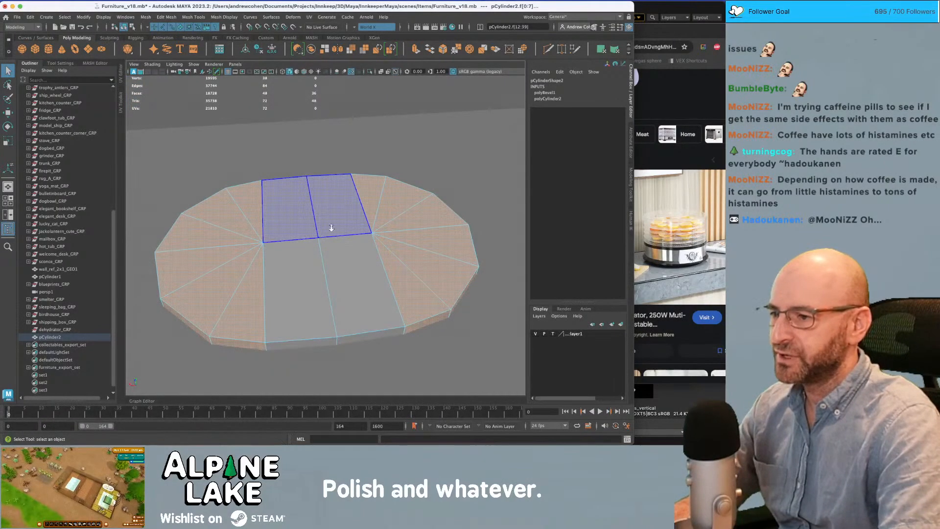
scroll(332, 227, down, 3)
- Try selecting the oval's top wedge faces one at a time
click(269, 219)
click(256, 223)
shift+click(241, 231)
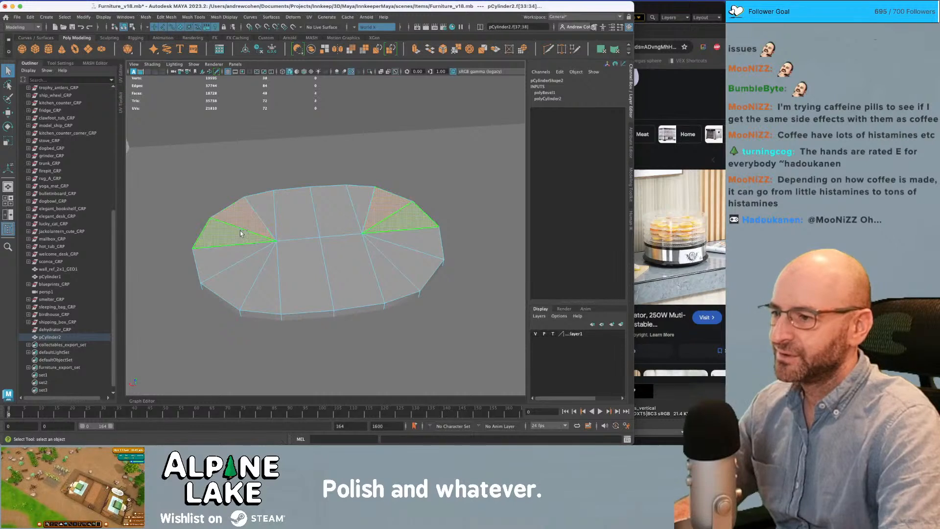
click(248, 224)
click(237, 229)
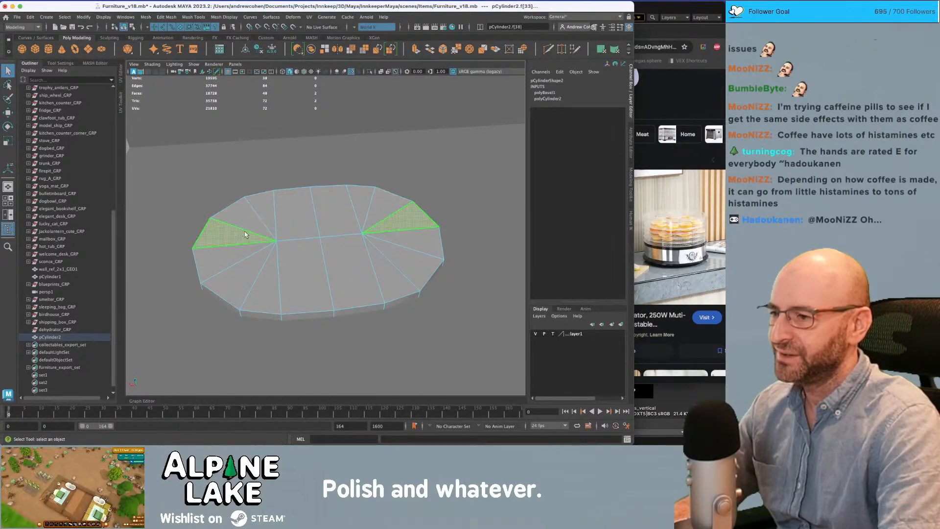
click(254, 222)
shift+click(258, 213)
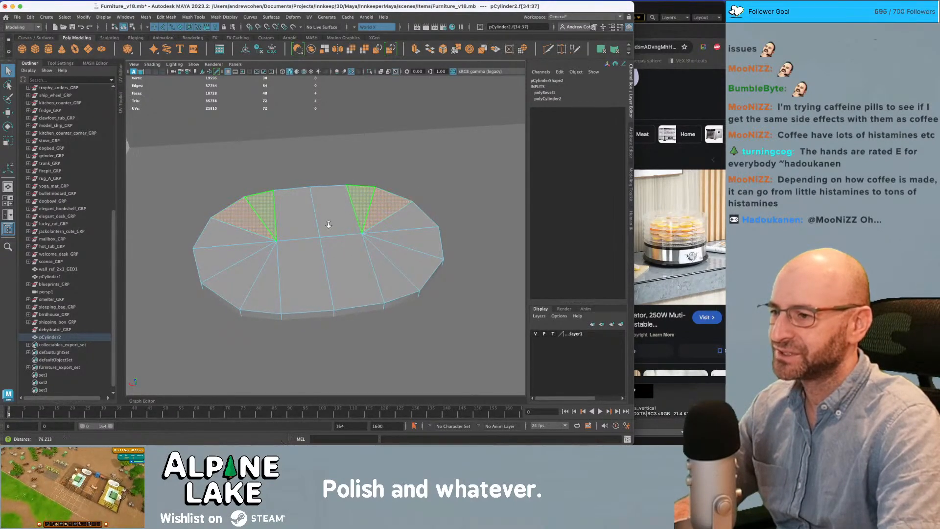
scroll(334, 227, down, 2)
alt+drag(318, 234, 322, 220)
click(306, 248)
shift+click(278, 260)
shift+click(256, 259)
- Select all the top faces of the oval disc from a low side view and ready them for scaling
alt+drag(255, 251, 250, 221)
key(4)
drag(180, 214, 509, 249)
alt+drag(445, 251, 458, 195)
key(6)
alt+drag(318, 192, 314, 213)
key(w)
key(r)
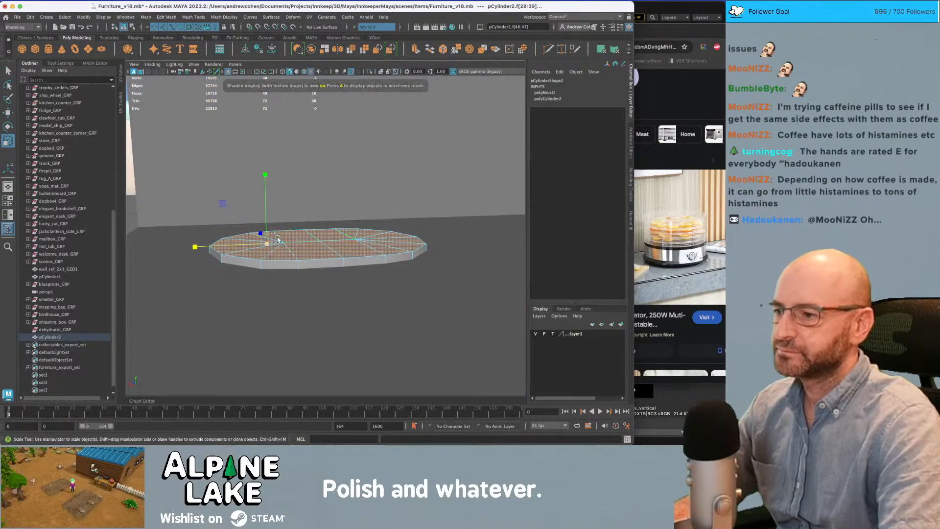
key(f)
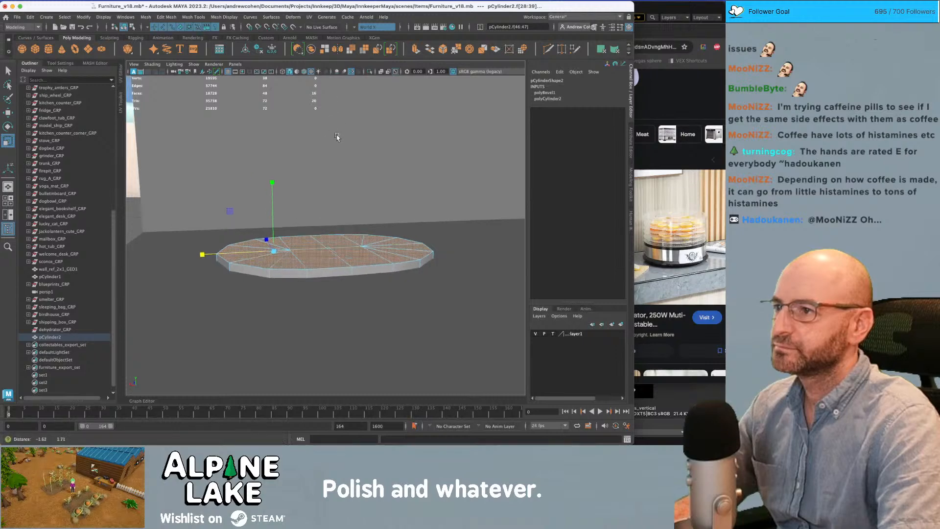
- Turn symmetry off and extrude the oval's top faces inward with an offset of 1.5
click(376, 27)
click(376, 29)
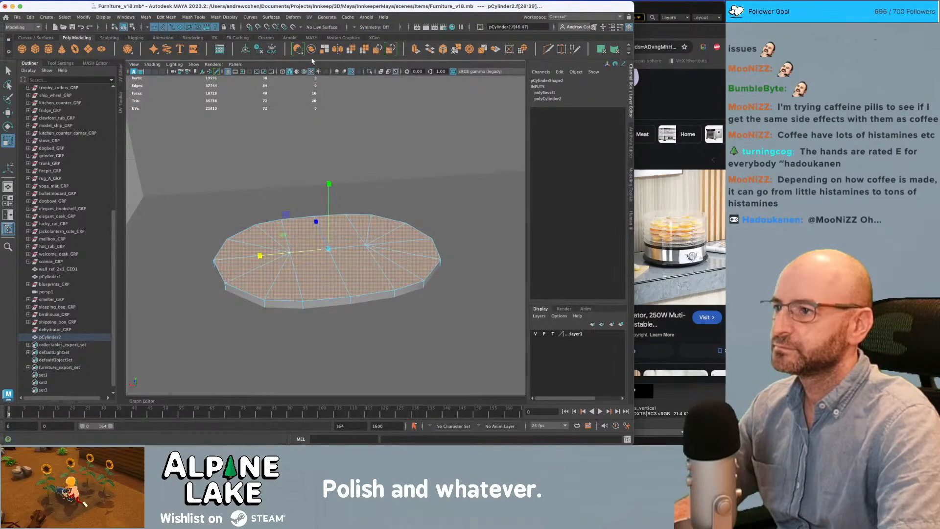
click(365, 47)
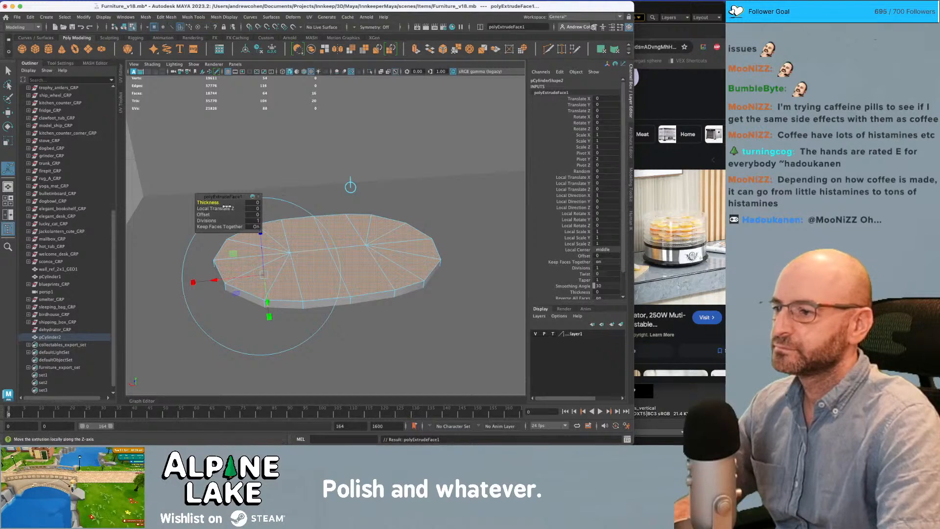
drag(211, 203, 211, 214)
key(super+z)
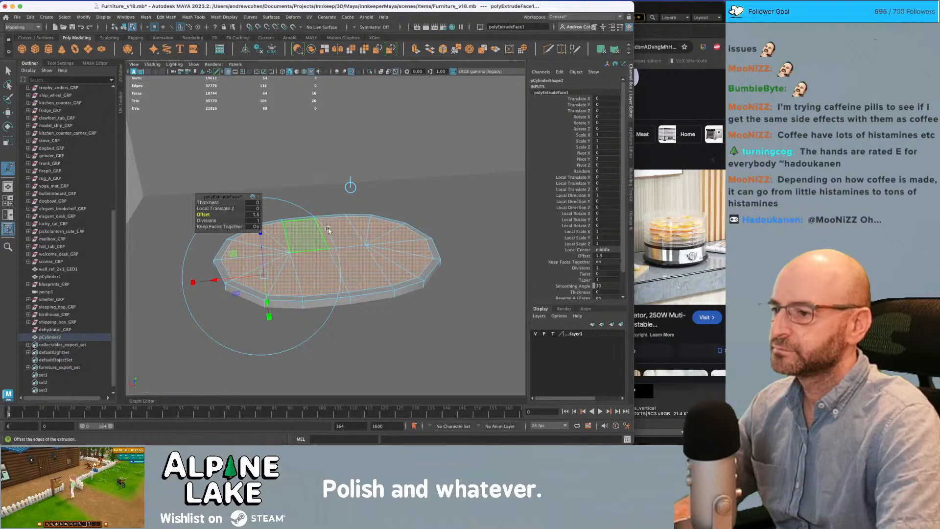
- Extrude the inset top faces upward to form the base wall, and extrude them slightly again for a thin upper band
key(ctrl+e)
drag(327, 225, 328, 183)
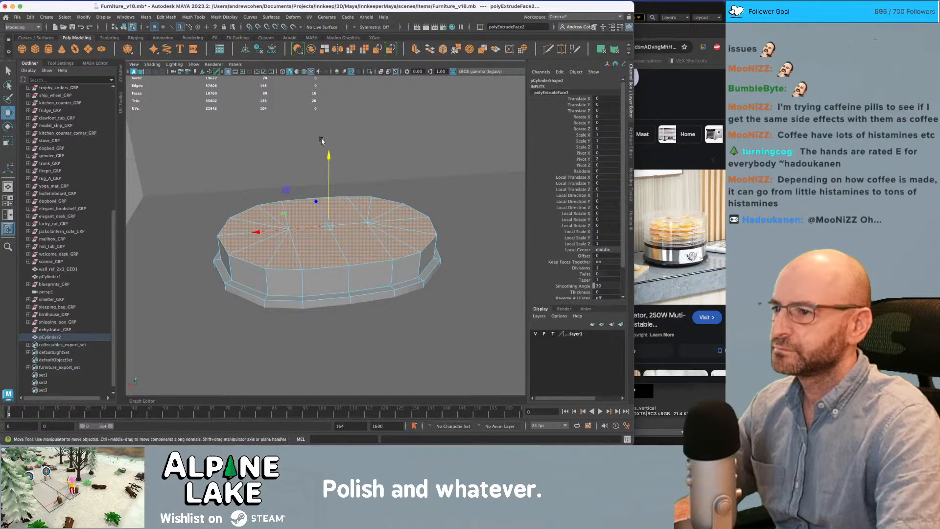
key(ctrl+e)
key(q)
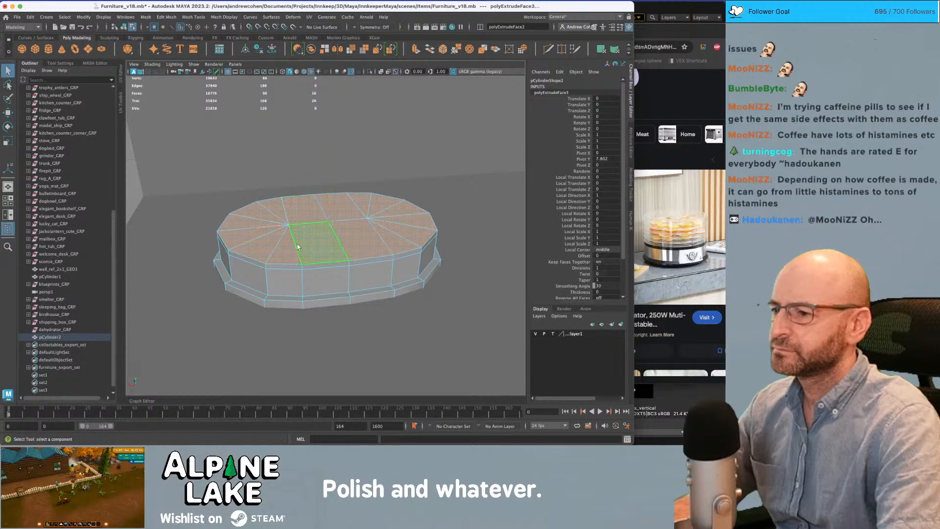
- Select the thin upper band's face loop and extrude it outward with a Local Translate Z of about 1
double_click(298, 268)
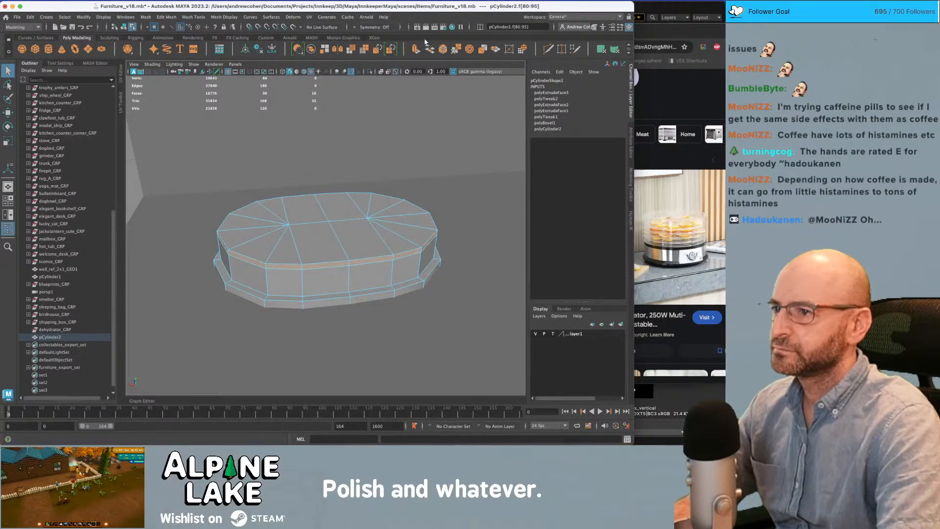
key(ctrl+e)
drag(211, 283, 206, 287)
mouse_move(328, 270)
alt+mouse_down()
mouse_move(371, 267)
mouse_move(329, 265)
alt+mouse_up()
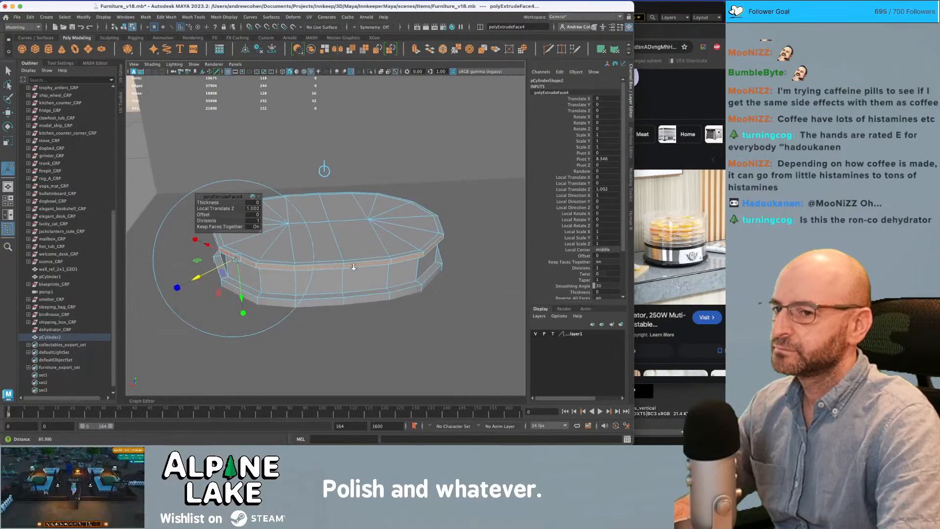
scroll(351, 266, up, 2)
key(q)
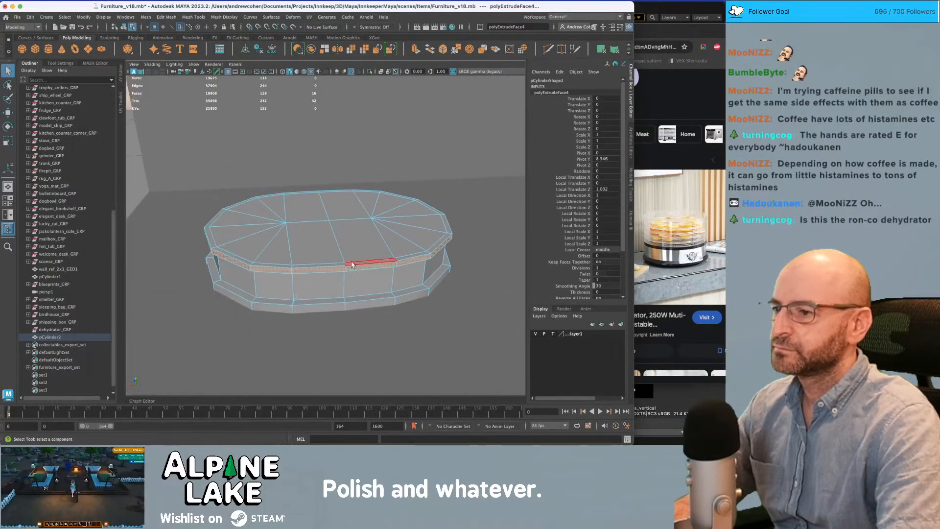
- Return to object selection, delete the base mesh's construction history and duplicate the mesh
click(124, 26)
key(alt+shift+d)
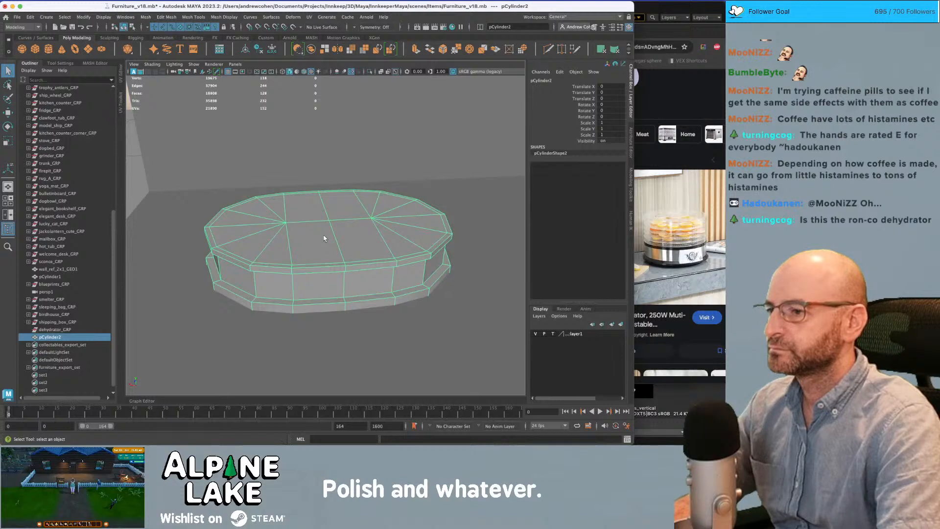
key(ctrl+d)
- Select the top faces of one base copy and extrude them far upward to form the tall tray compartment
right_drag(327, 212, 326, 237)
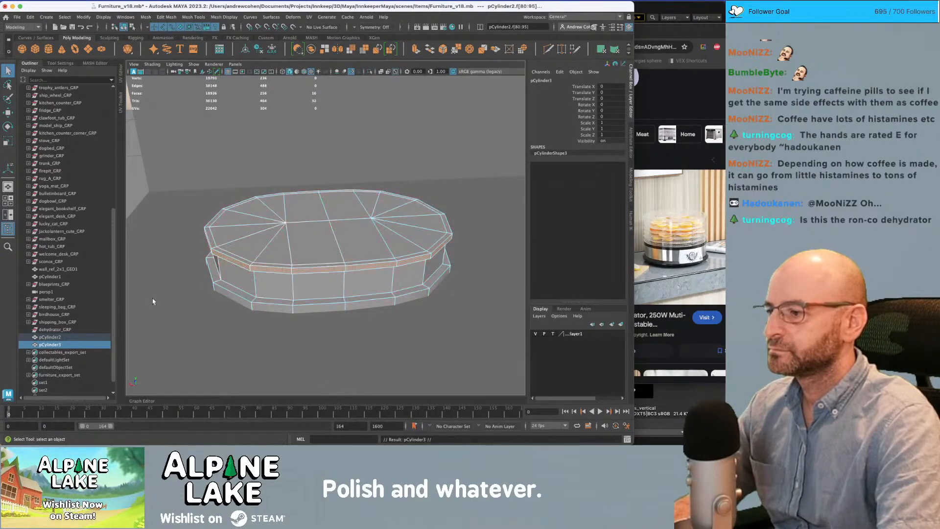
click(212, 241)
shift+double_click(219, 251)
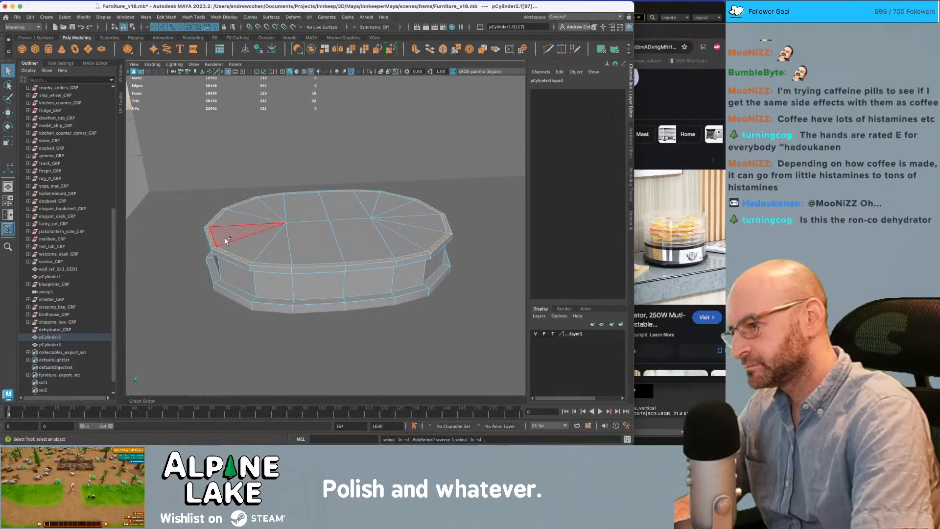
key(shift+comma)
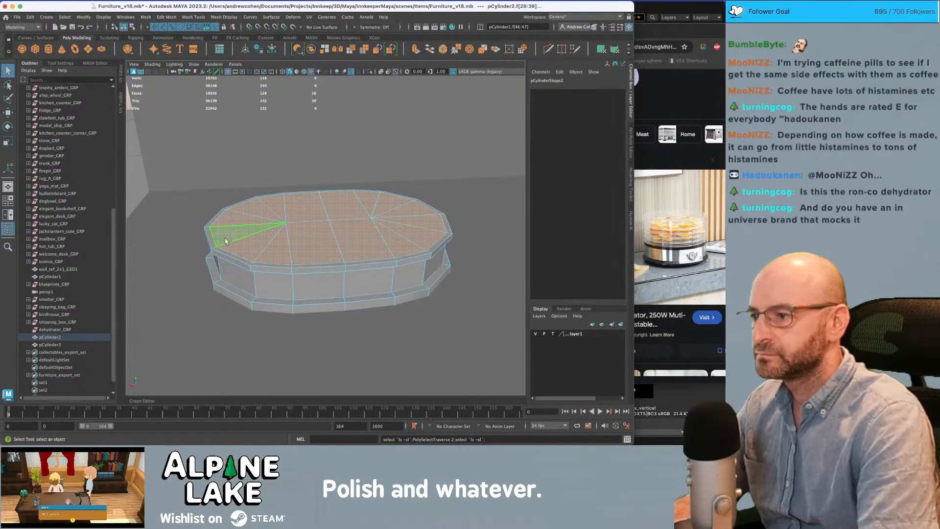
key(ctrl+e)
drag(329, 181, 332, 89)
scroll(325, 146, down, 3)
alt+drag(325, 146, 274, 118)
- Delete the lower base faces from the extruded copy, keeping only the tall upper compartment, and check it in wireframe
key(q)
drag(210, 116, 458, 190)
shift+drag(450, 213, 118, 303)
click(51, 308)
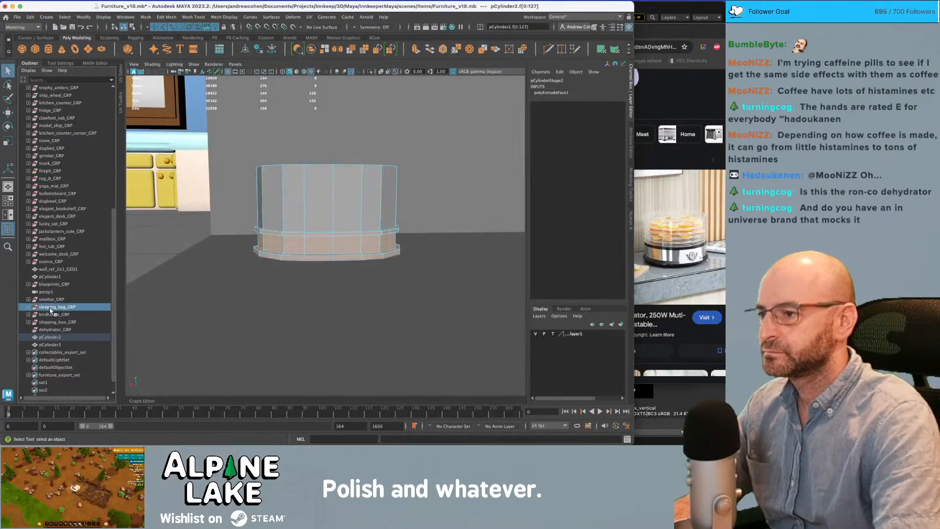
click(329, 120)
click(283, 218)
right_drag(294, 201, 297, 201)
click(297, 200)
double_click(297, 198)
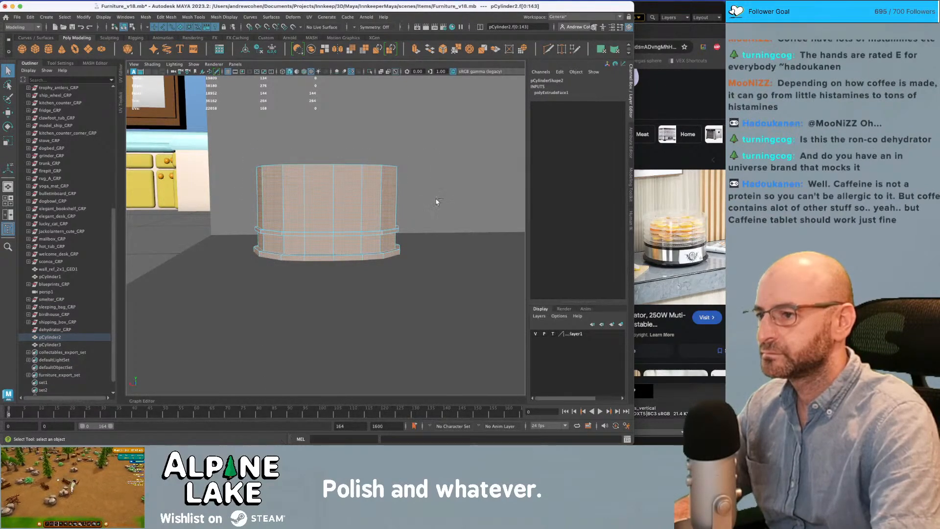
drag(437, 201, 437, 202)
alt+drag(266, 172, 280, 191)
key(4)
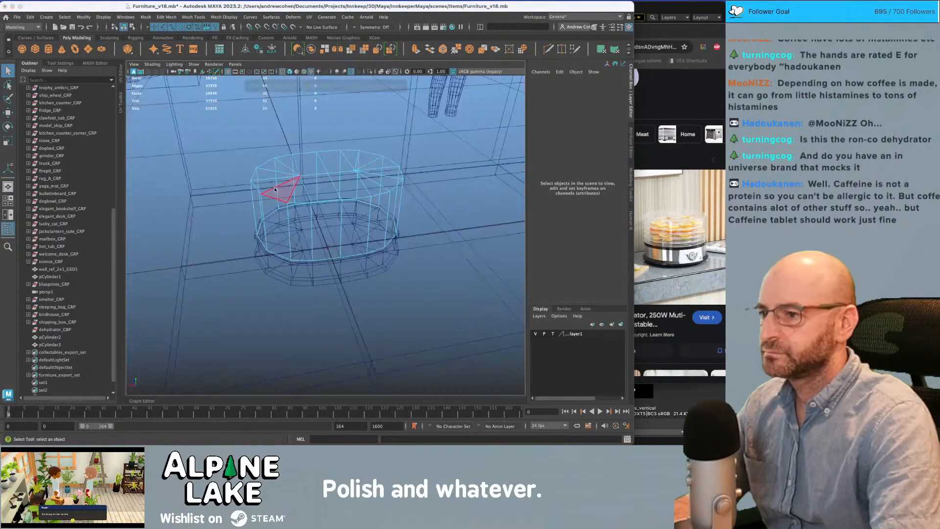
- Examine the tall compartment and the base in shaded, textured and wireframe display, selecting both meshes to compare their fit
key(5)
alt+right_drag(279, 191, 353, 212)
key(4)
key(5)
key(5)
alt+drag(357, 214, 330, 202)
key(4)
key(5)
key(6)
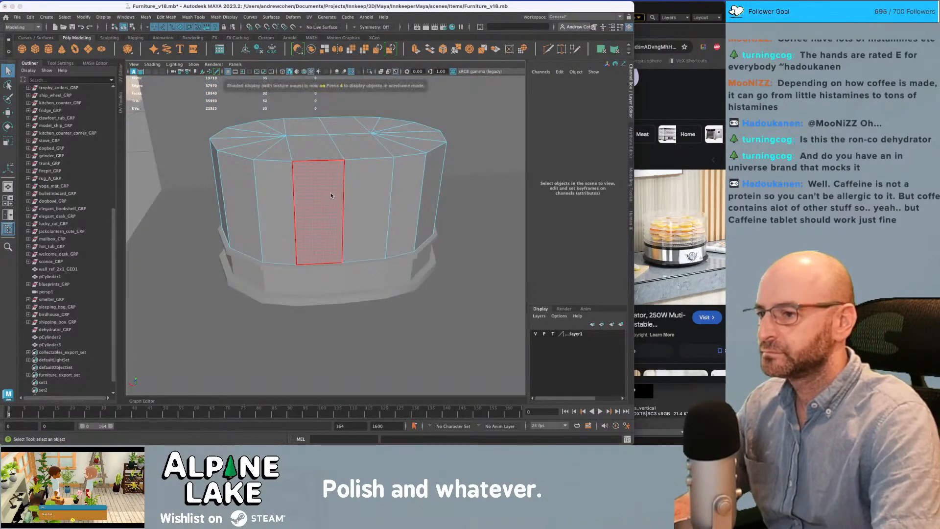
click(126, 28)
click(317, 169)
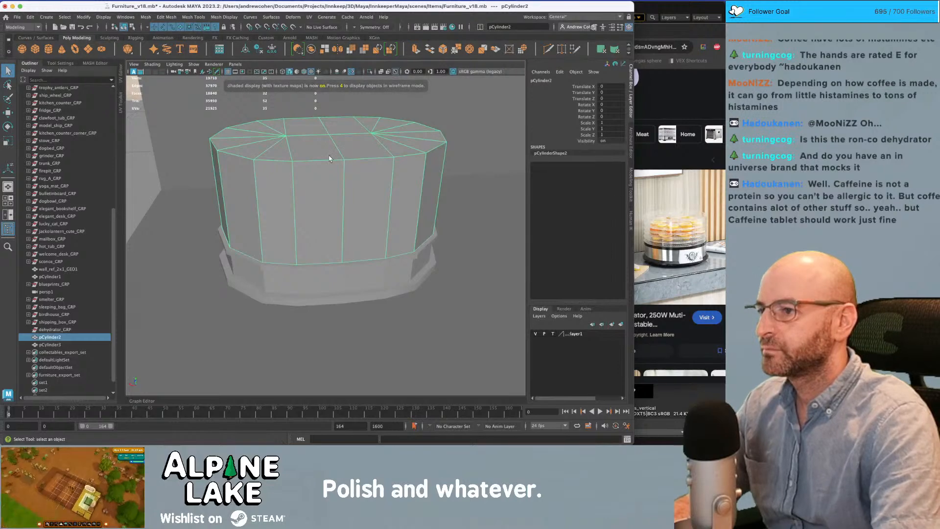
click(343, 281)
shift+click(341, 243)
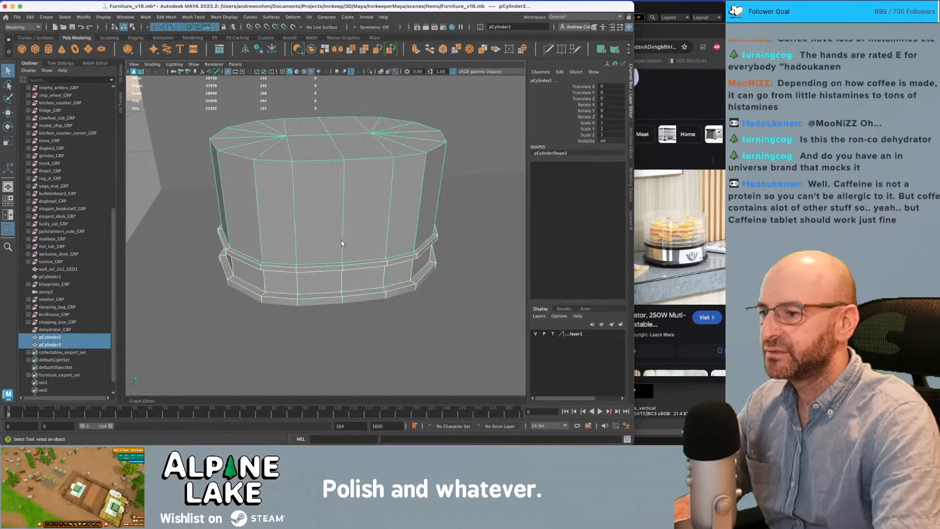
alt+drag(342, 243, 333, 196)
click(339, 198)
key(4)
right_click(330, 150)
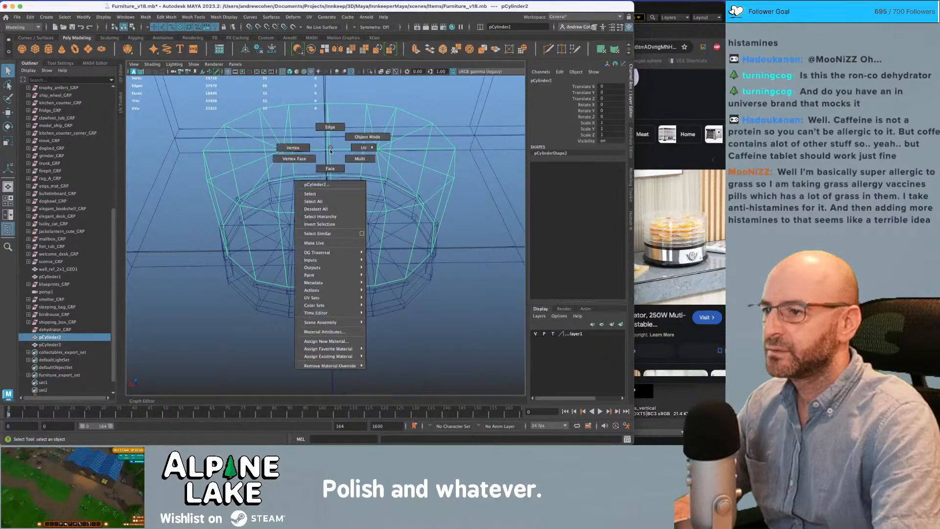
right_drag(330, 160, 331, 167)
click(312, 162)
alt+drag(312, 160, 317, 110)
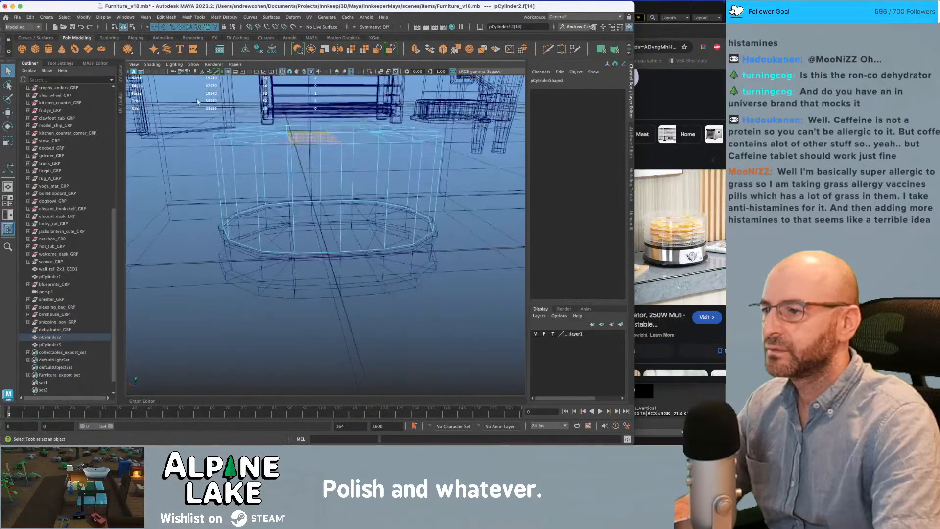
double_click(382, 137)
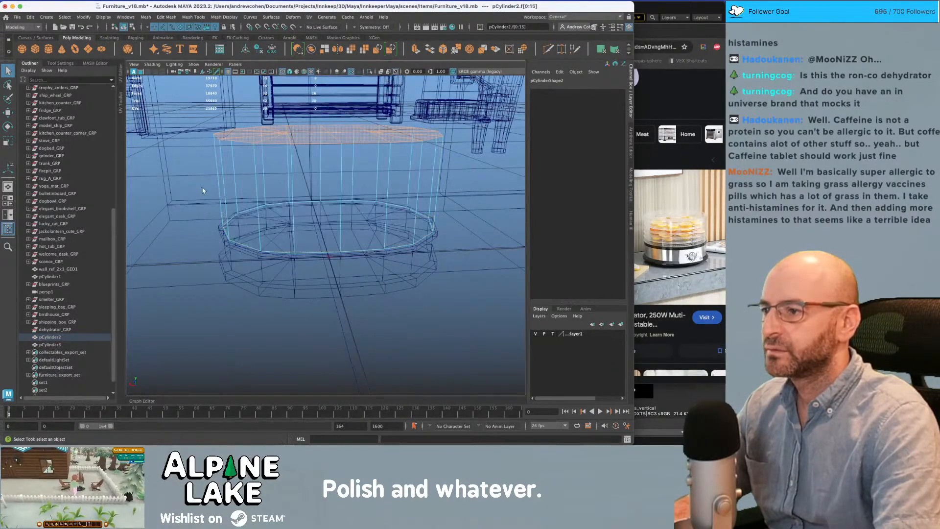
click(125, 27)
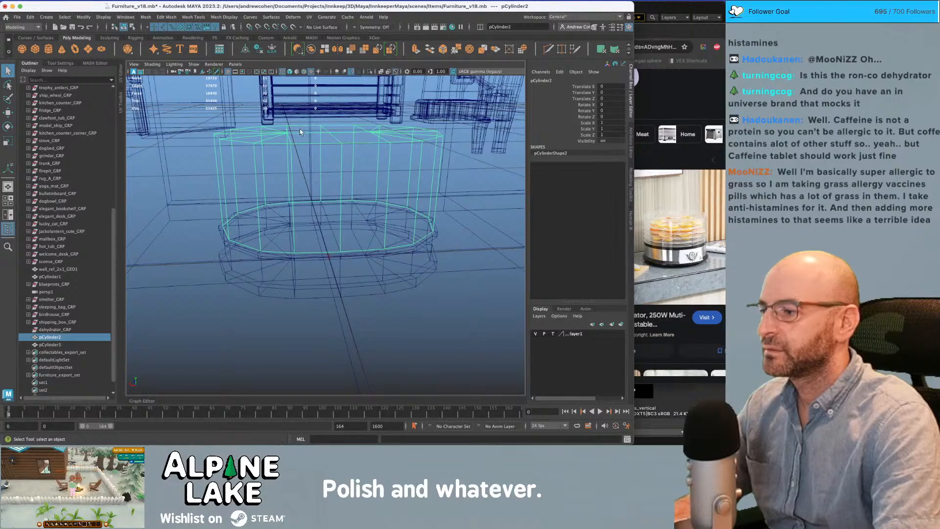
- Duplicate the tall oval compartment and move the copy down about 3.4 units
click(51, 345)
click(62, 337)
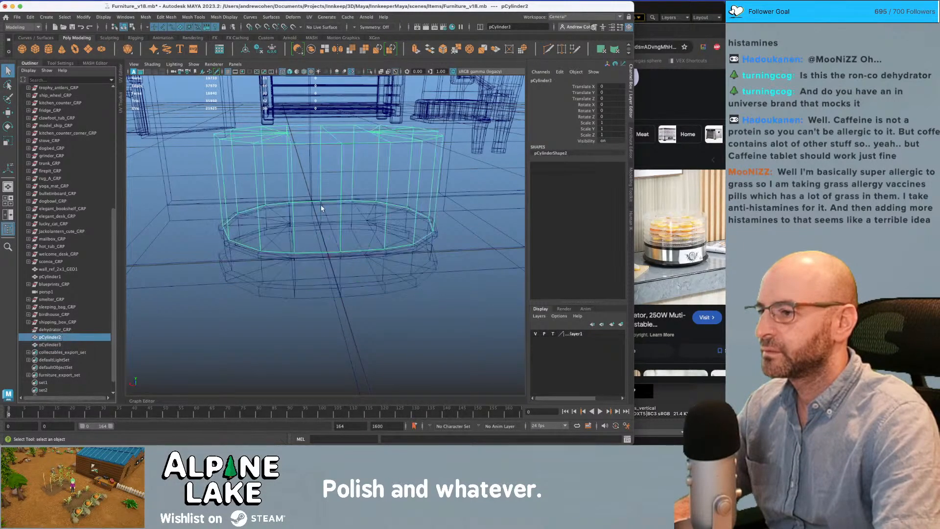
key(ctrl+d)
key(w)
drag(329, 189, 328, 201)
- Delete the side wall faces of the duplicated compartment, keeping only its flat oval top faces
click(131, 27)
click(179, 27)
click(180, 27)
key(q)
alt+drag(203, 167, 202, 157)
drag(196, 163, 545, 294)
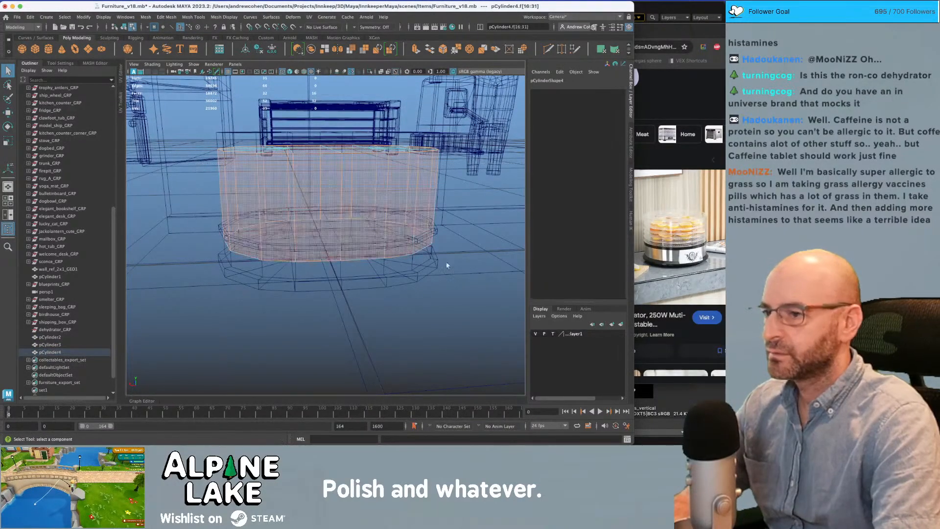
key(Delete)
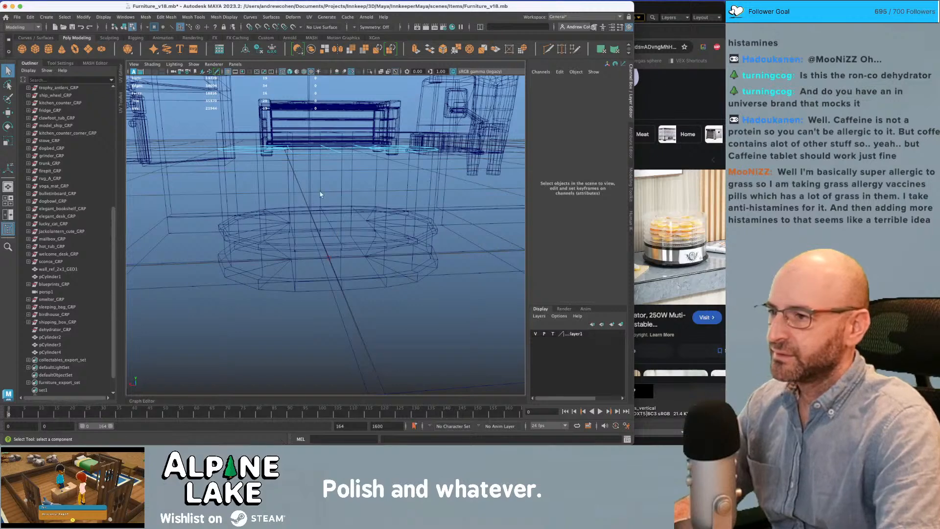
- Select all faces of the remaining flat oval disc inside the compartment
alt+drag(332, 203, 301, 181)
drag(244, 160, 499, 235)
key(r)
alt+drag(377, 206, 345, 216)
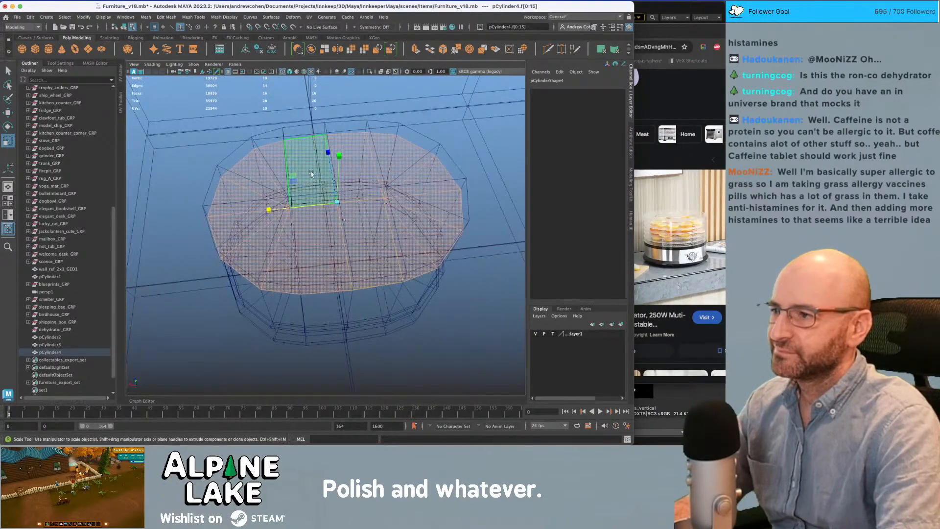
click(124, 27)
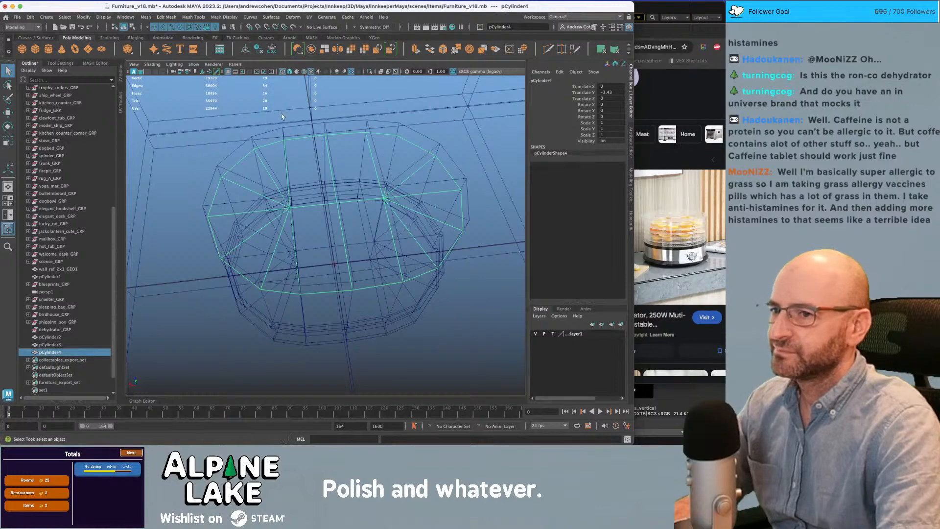
key(w)
alt+drag(341, 154, 337, 149)
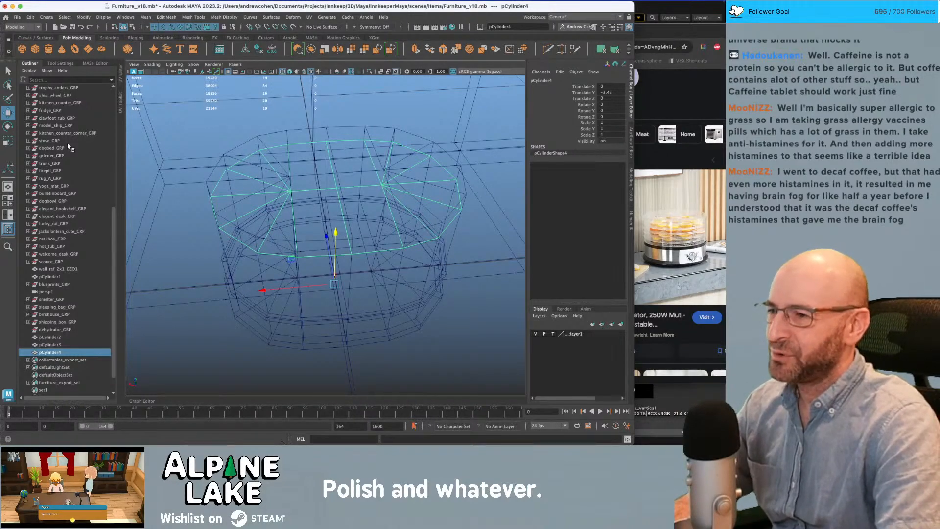
alt+drag(240, 116, 331, 148)
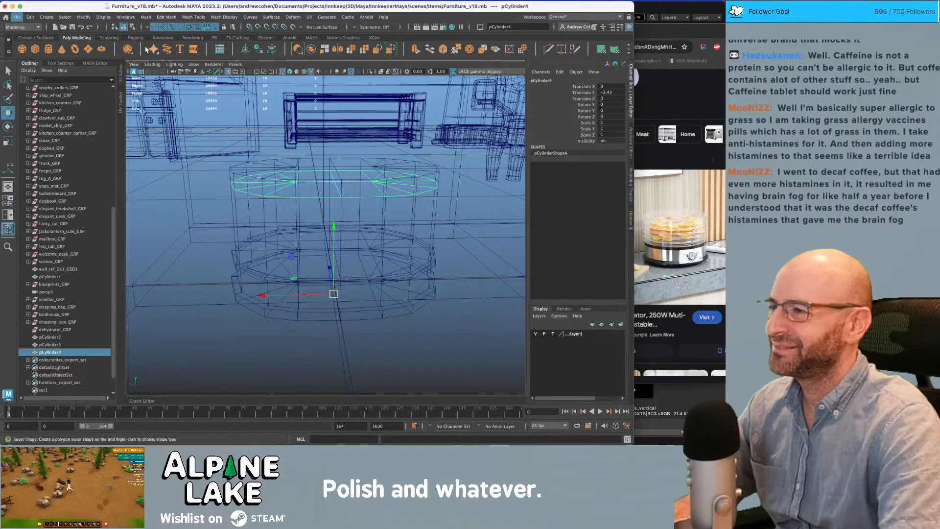
alt+drag(282, 143, 284, 149)
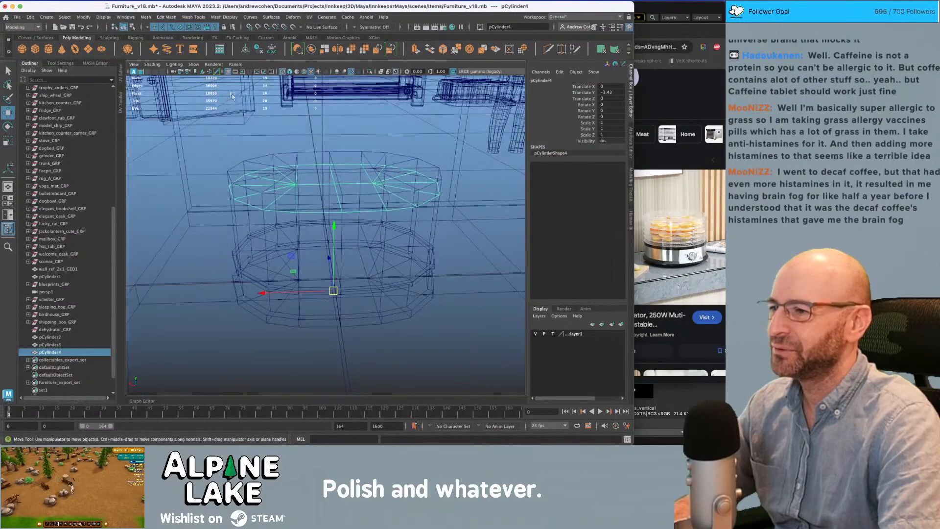
click(131, 27)
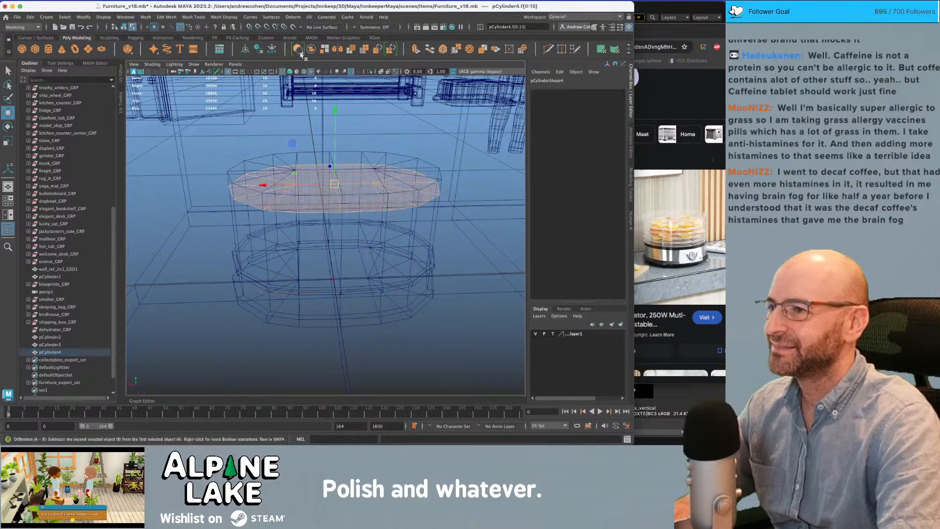
key(ctrl+e)
alt+drag(333, 146, 323, 132)
key(q)
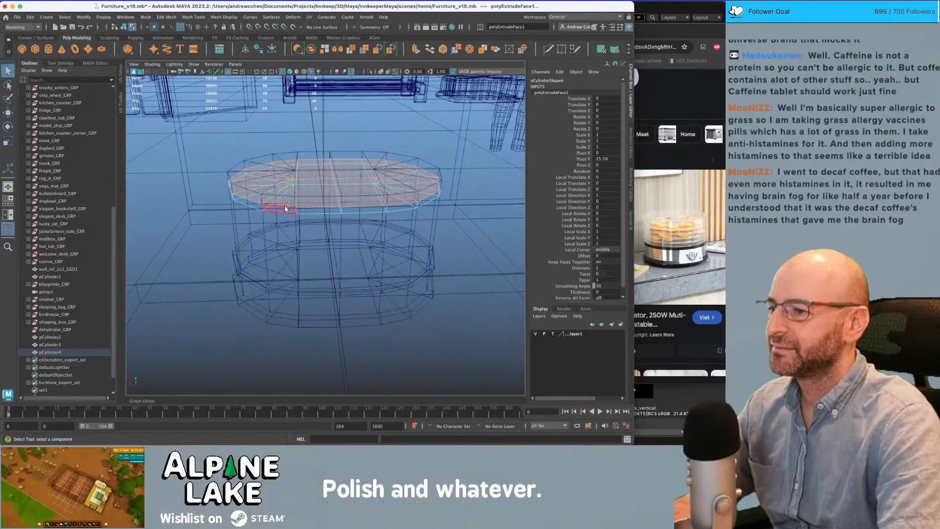
click(285, 211)
key(ctrl+z)
key(ctrl+z)
key(ctrl+z)
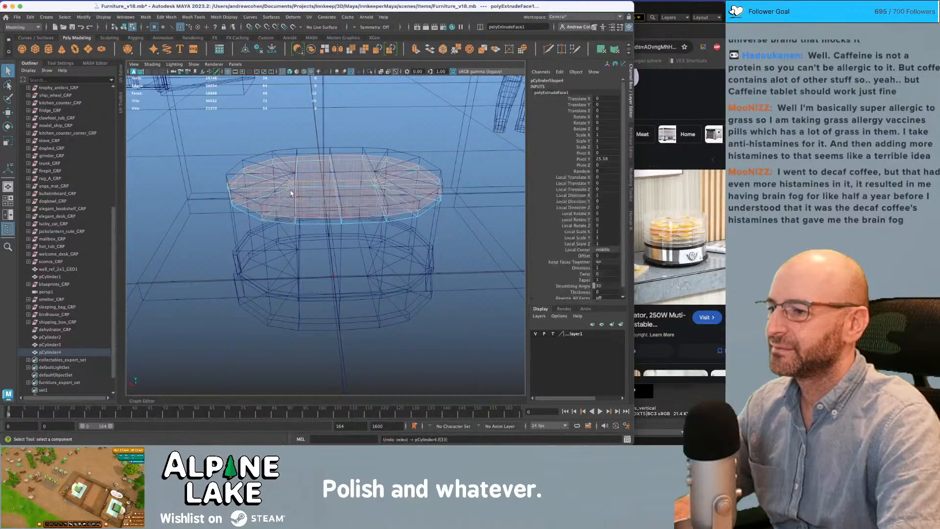
- Extrude the oval disc's faces inward with an Offset of 1.8, and extrude the inset faces slightly upward for tray thickness
key(w)
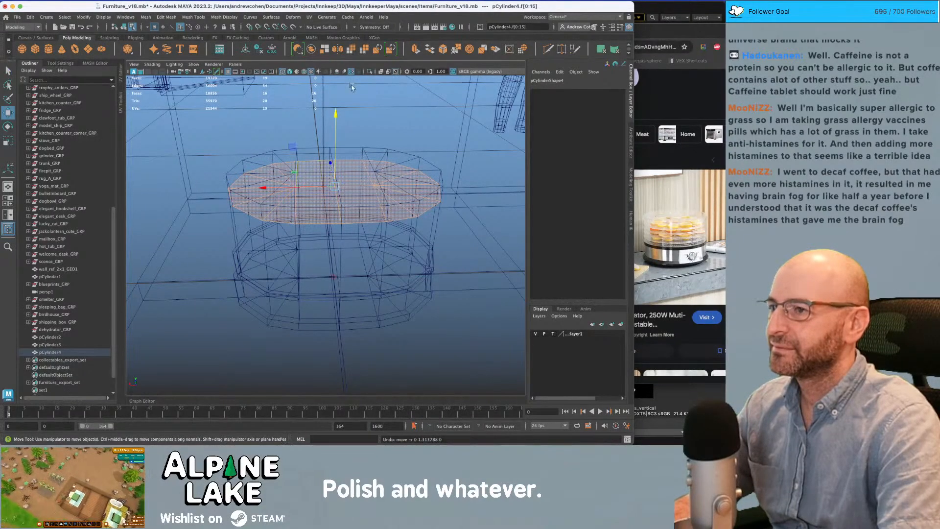
click(416, 50)
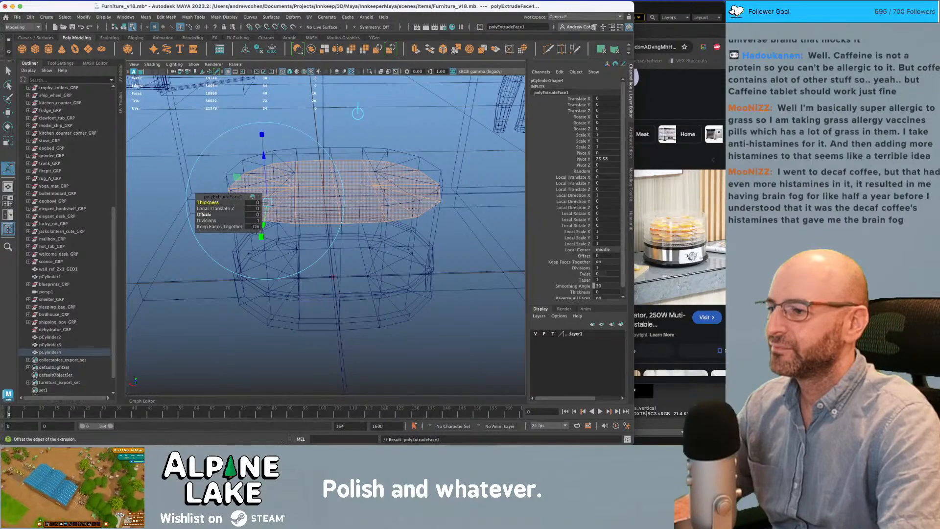
drag(209, 215, 214, 215)
key(w)
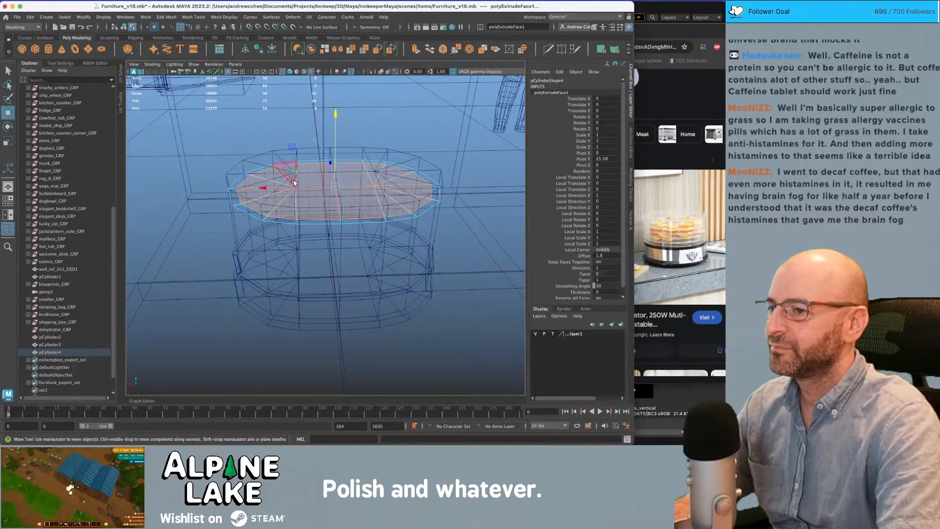
key(ctrl+e)
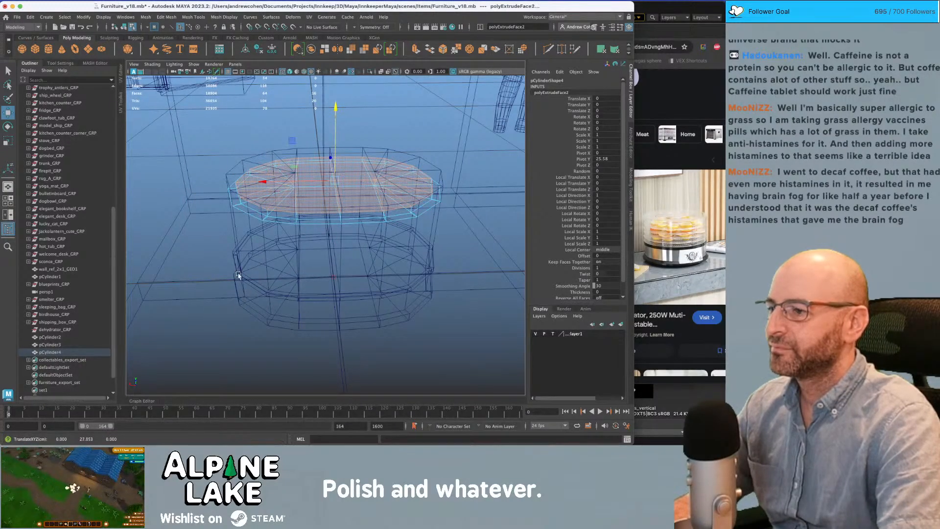
- Delete the excess outer rim faces of the disc, keeping only the thin inset oval tray slab
key(q)
click(267, 224)
double_click(260, 214)
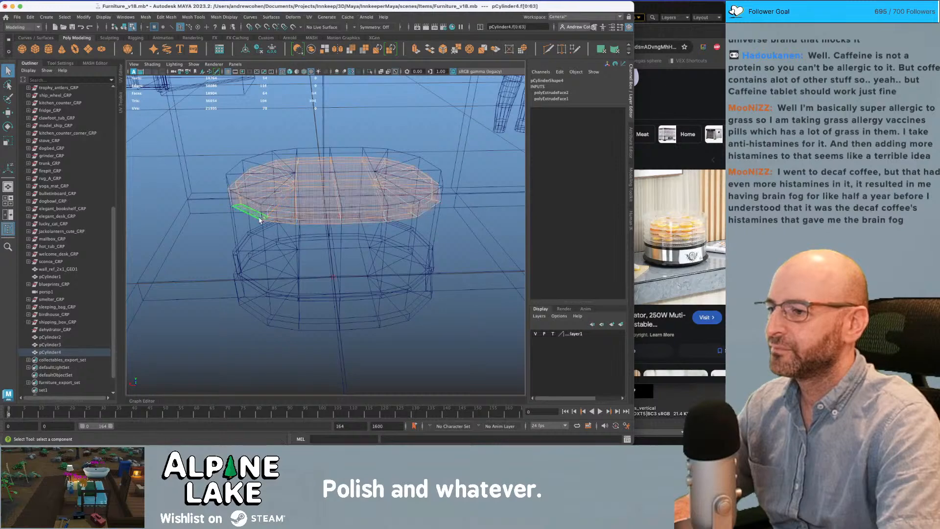
alt+drag(260, 214, 261, 173)
alt+middle_drag(261, 173, 262, 176)
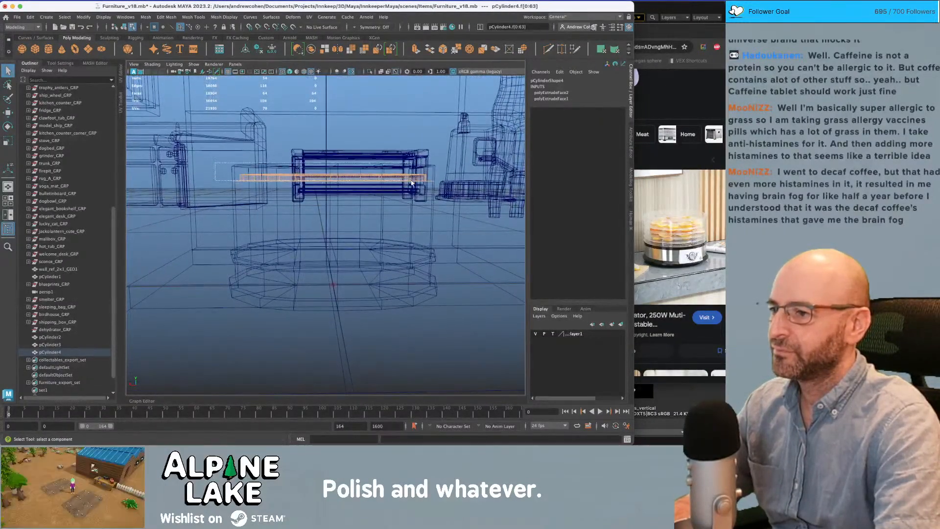
drag(427, 179, 428, 179)
click(221, 209)
alt+drag(219, 193, 228, 220)
click(277, 209)
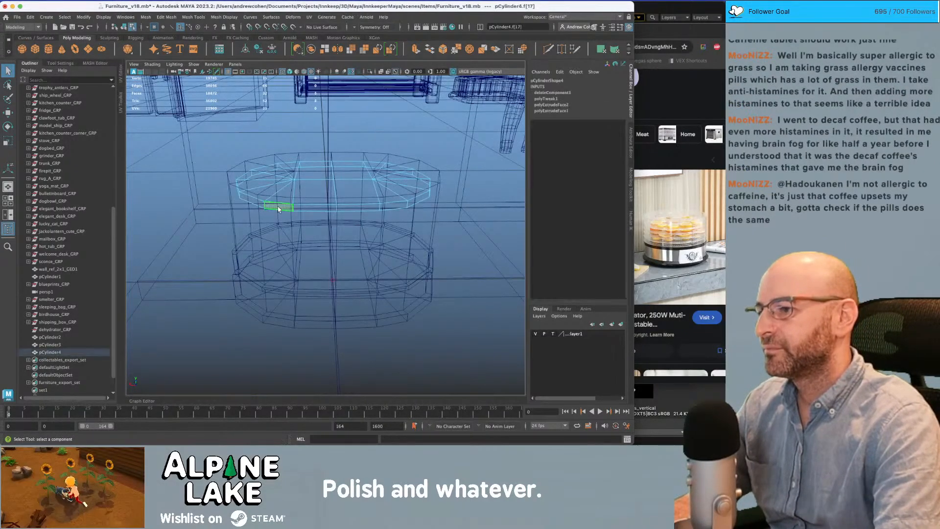
- Move the oval tray lower inside the compartment and duplicate it as a second tray at Translate Y -15.892
click(126, 28)
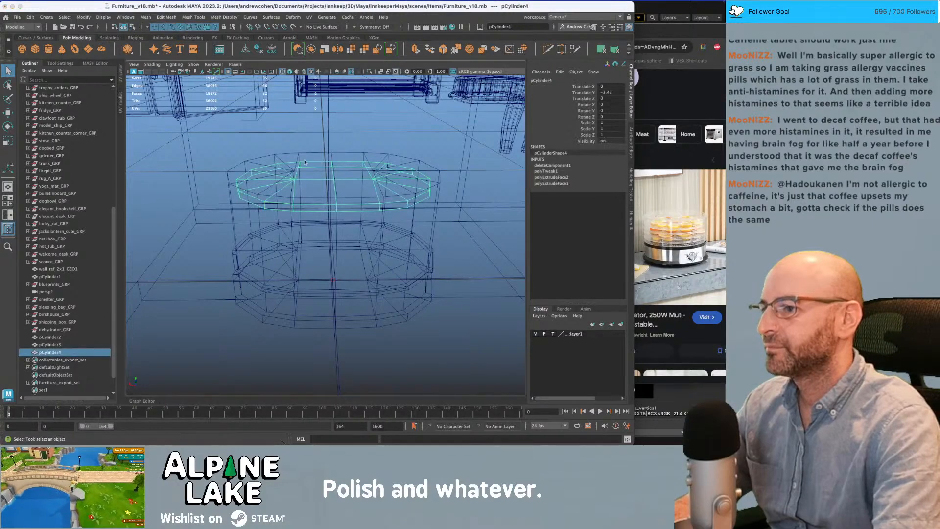
key(5)
alt+drag(313, 192, 312, 185)
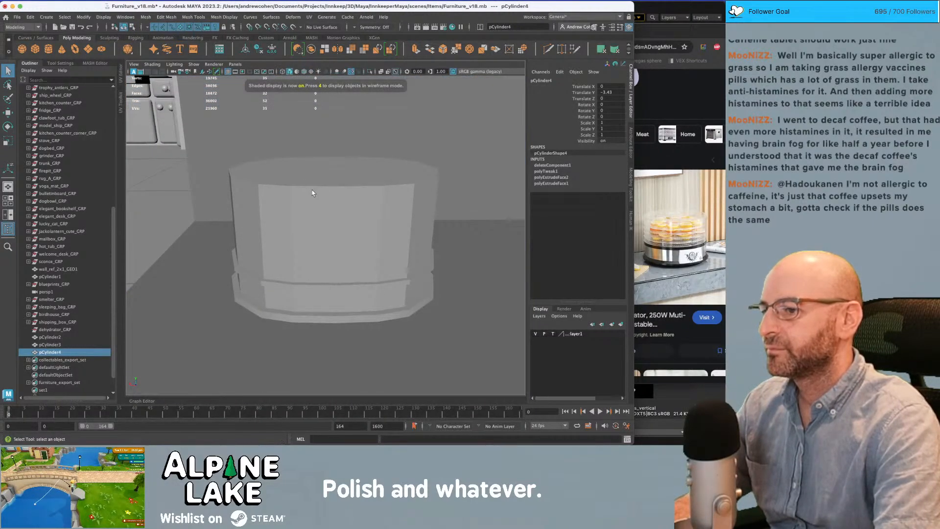
click(301, 164)
key(4)
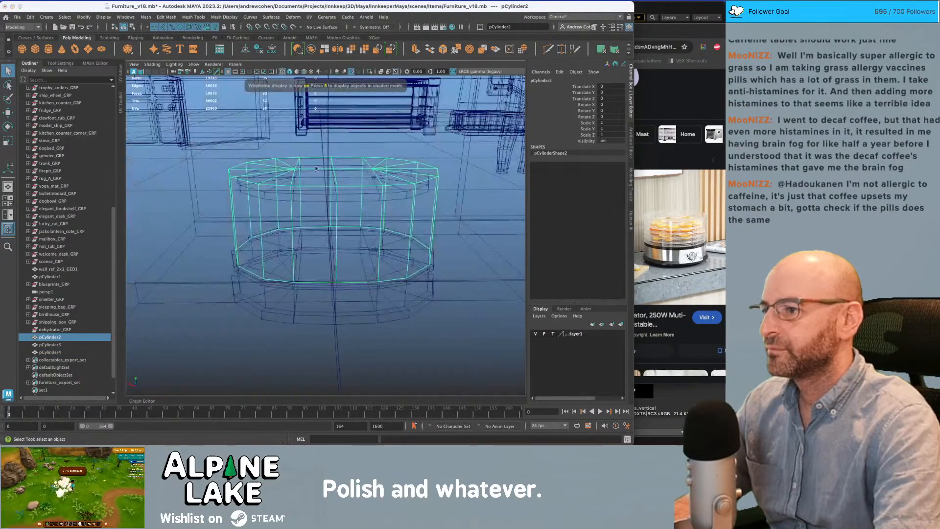
click(328, 195)
key(w)
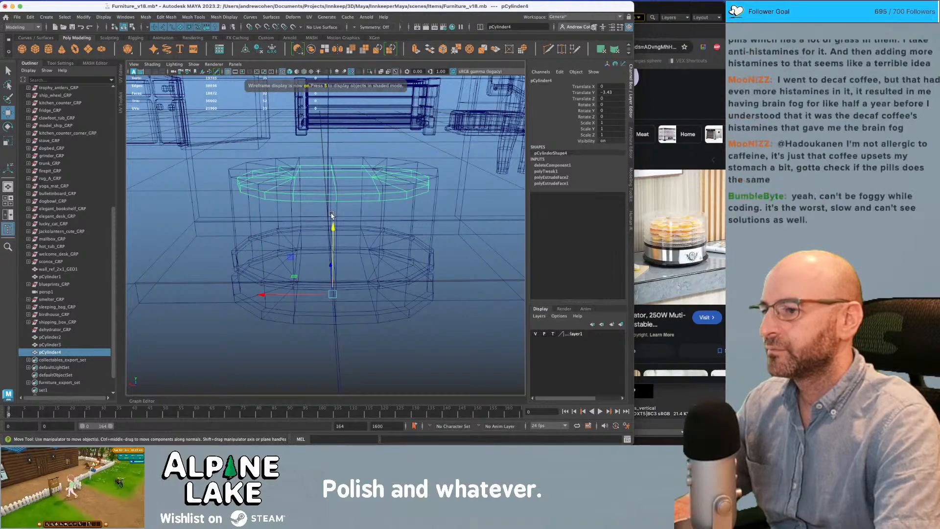
drag(334, 162, 335, 215)
key(ctrl+d)
mouse_move(339, 216)
alt+mouse_down()
mouse_move(329, 200)
mouse_move(334, 208)
alt+mouse_up()
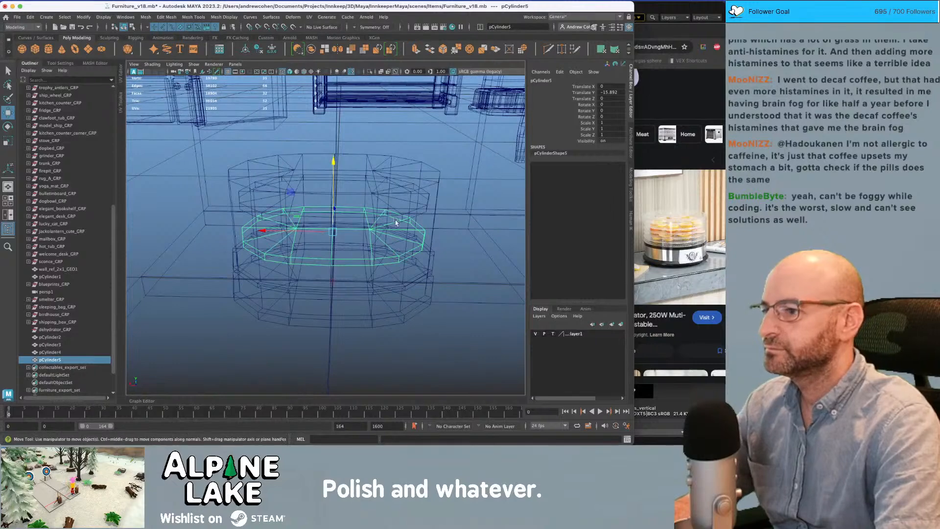
- Create a polygon cylinder at the origin and set its Subdivisions Axis to 6
click(48, 49)
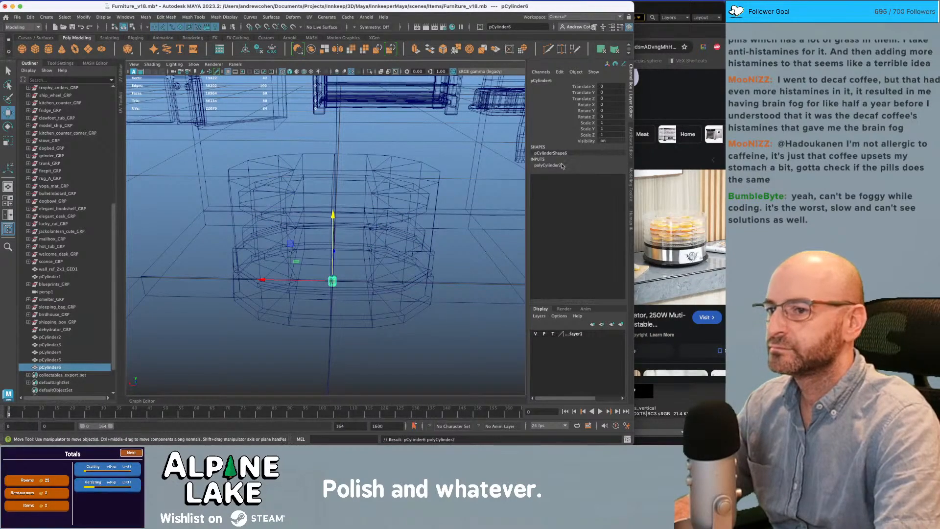
click(591, 165)
click(607, 189)
text(6)
key(Return)
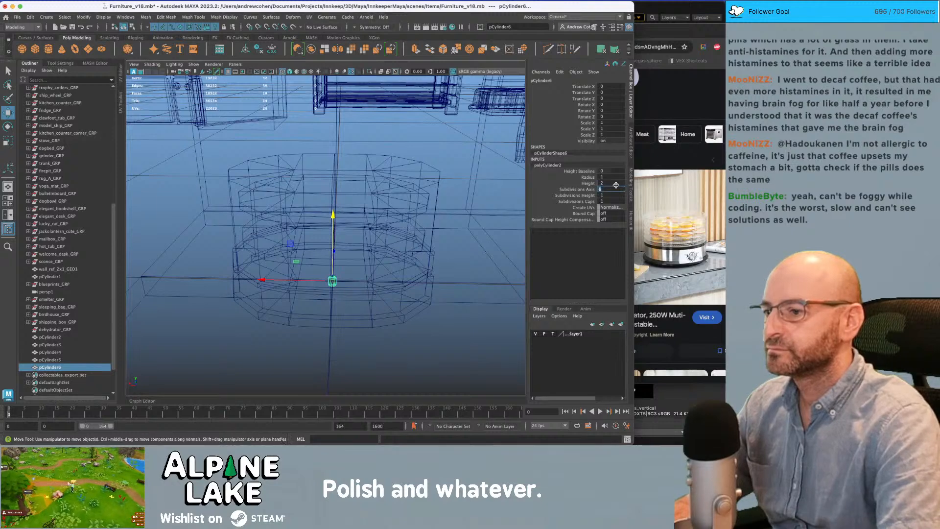
- Stretch the cylinder to a Scale Y of about 9.2 and raise it to Translate Y 14.148 as a tray support post
alt+drag(389, 239, 334, 144)
key(r)
mouse_move(328, 188)
alt+mouse_down()
mouse_move(346, 177)
mouse_move(336, 183)
mouse_move(331, 99)
alt+mouse_up()
key(5)
key(4)
alt+drag(332, 100, 318, 122)
key(w)
mouse_move(332, 184)
mouse_down()
mouse_move(332, 195)
mouse_move(347, 176)
mouse_move(334, 176)
mouse_move(339, 149)
mouse_move(349, 189)
mouse_up()
key(r)
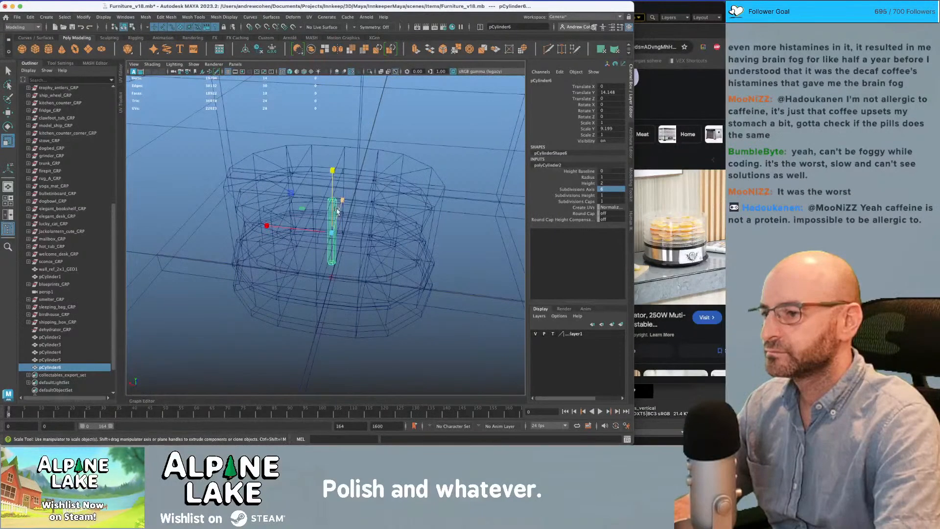
- Duplicate the support post to Translate X 8.867, and place another copy on the opposite side of the centre post
key(w)
mouse_move(311, 232)
shift+mouse_down()
mouse_move(274, 227)
mouse_move(295, 196)
shift+mouse_up()
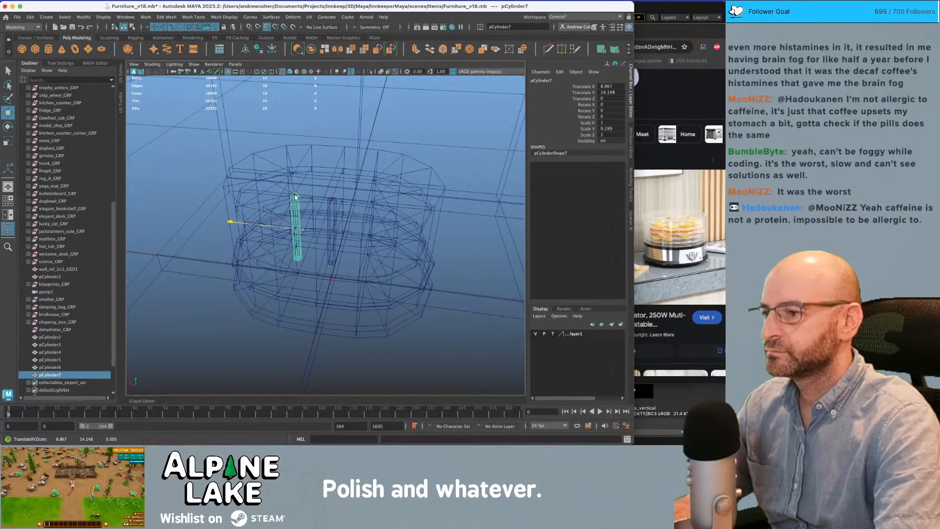
key(shift+d)
drag(248, 225, 356, 177)
- Hide the outer compartment mesh and show the trays and support posts in shaded display
key(q)
click(355, 176)
key(ctrl+h)
key(5)
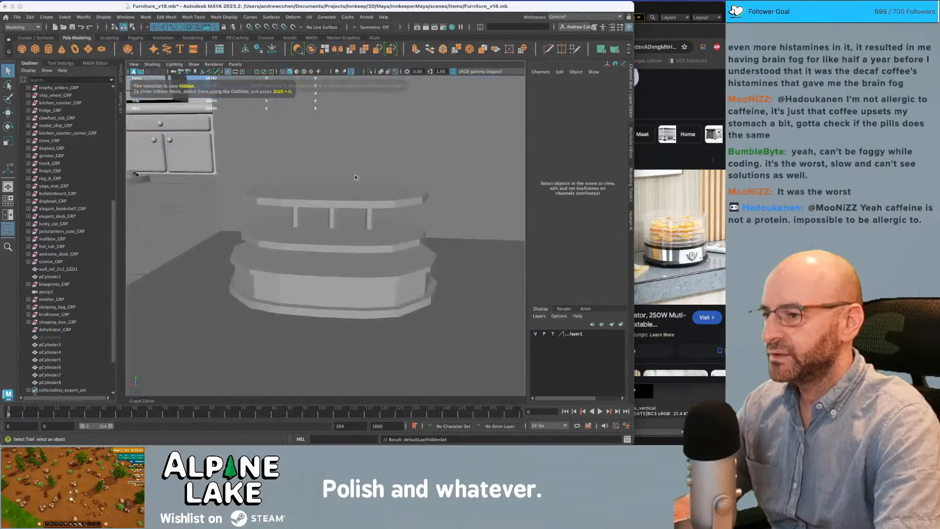
- Try raising the middle tray and duplicating it to fill the space between the upper tray and the base
alt+drag(354, 175, 352, 185)
alt+right_drag(352, 186, 329, 178)
alt+drag(330, 178, 343, 169)
click(349, 232)
alt+drag(349, 232, 331, 212)
key(w)
drag(332, 211, 337, 189)
key(ctrl+d)
key(ctrl+z)
scroll(325, 221, up, 3)
key(ctrl+d)
scroll(329, 203, down, 3)
key(q)
- Delete the two lower trays, keeping only the top tray above the base
click(316, 203)
alt+drag(348, 222, 344, 202)
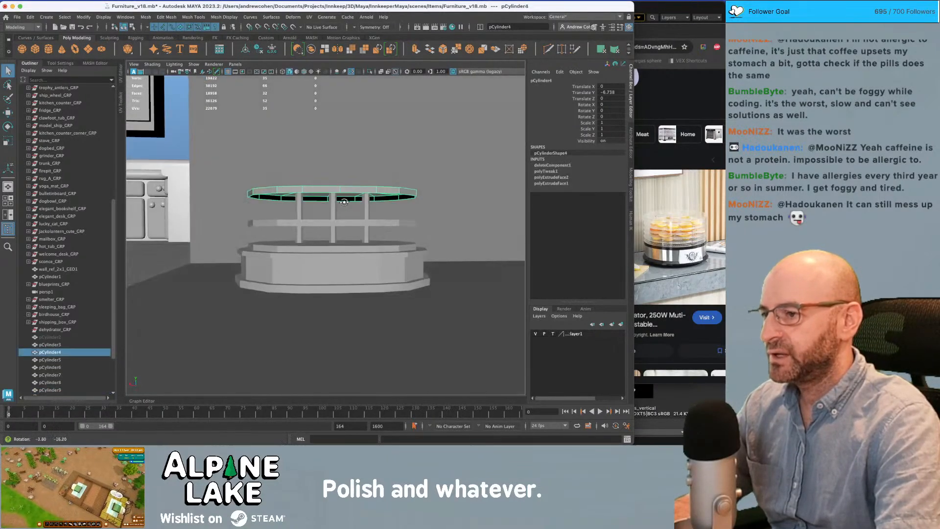
shift+click(300, 224)
click(311, 199)
click(312, 226)
shift+click(311, 247)
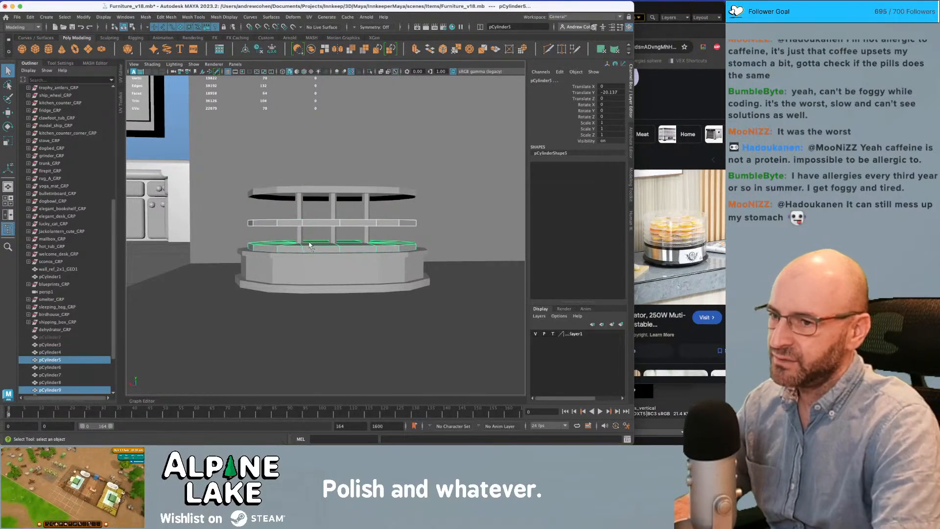
key(Delete)
alt+drag(359, 243, 319, 214)
click(344, 223)
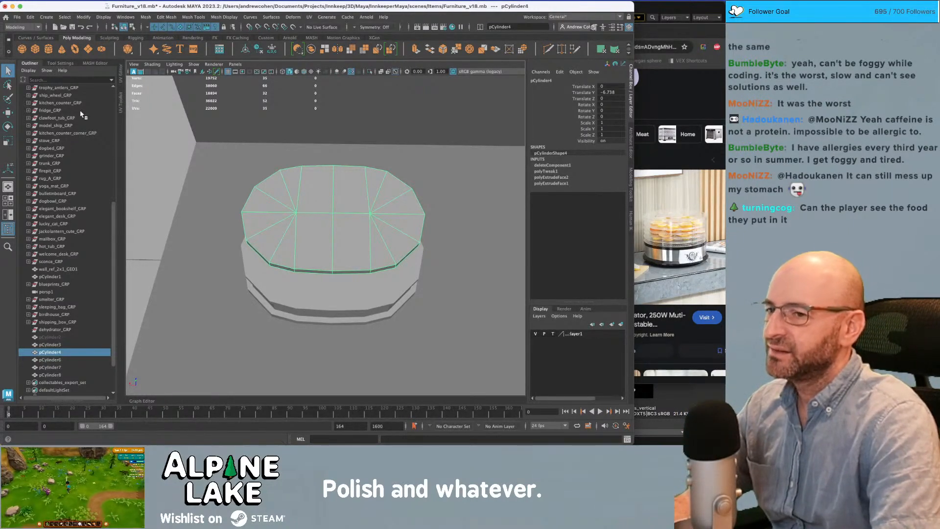
- Try the remaining tray at different heights along the support posts
mouse_move(330, 198)
alt+mouse_down()
mouse_move(315, 201)
mouse_move(318, 188)
alt+mouse_up()
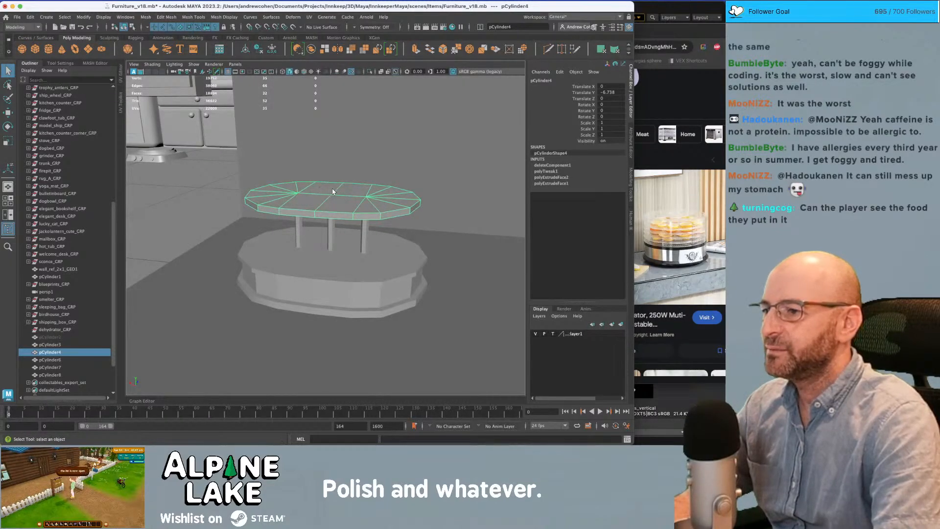
key(w)
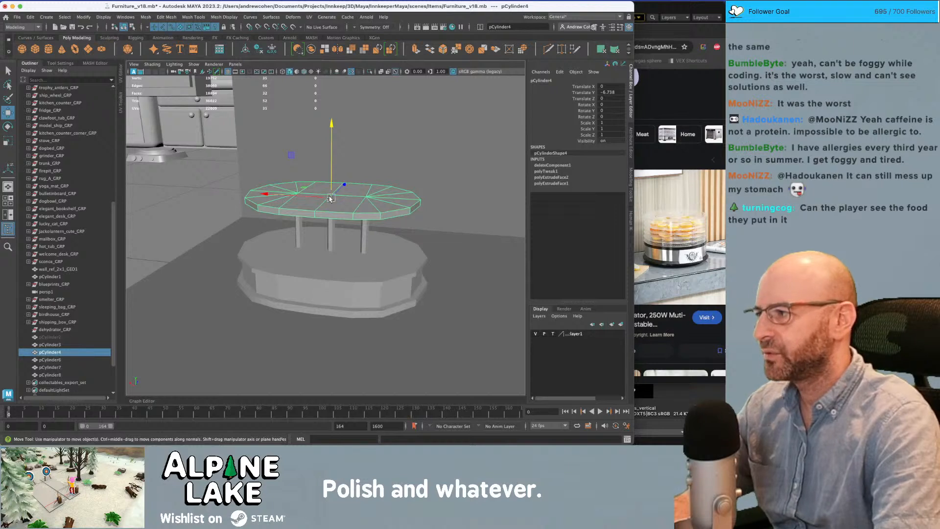
drag(334, 178, 335, 220)
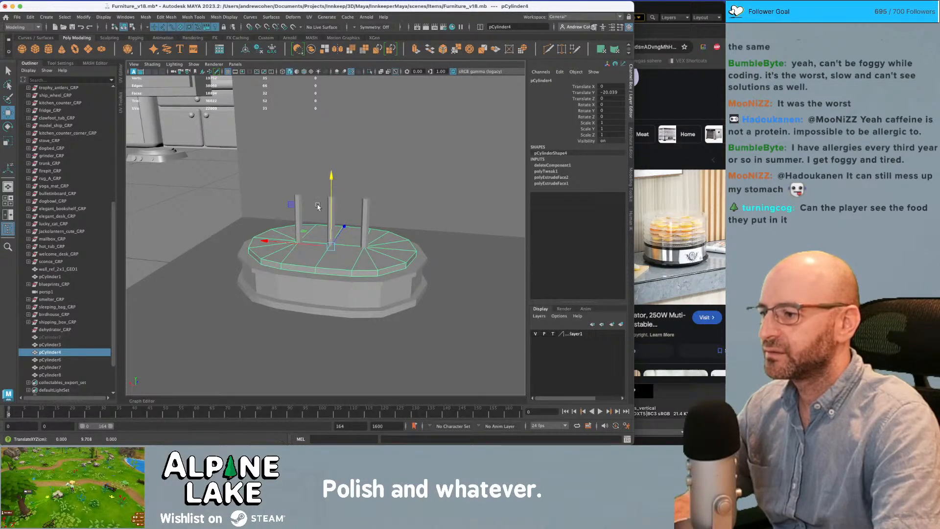
drag(329, 204, 328, 175)
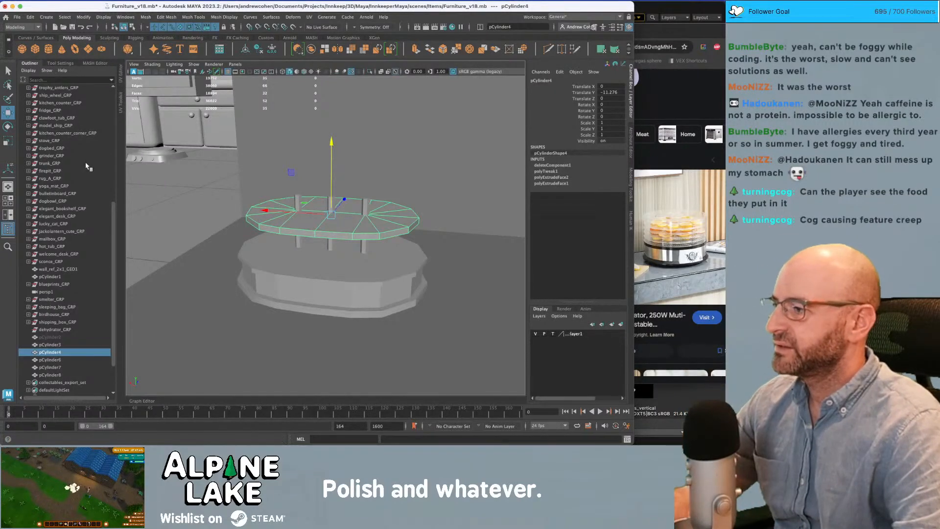
drag(333, 141, 367, 175)
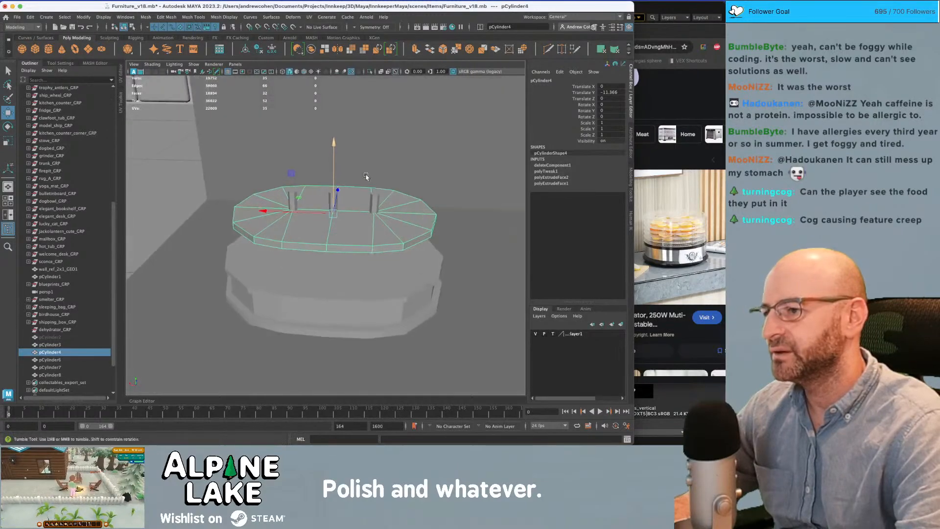
- Lower the tray to Translate Y -20.064, then place a duplicate at Translate Y -6.694 with Scale Y 0.829
key(q)
alt+drag(338, 222, 327, 224)
key(w)
drag(327, 187, 277, 198)
key(ctrl+d)
alt+right_drag(276, 199, 255, 204)
alt+drag(255, 204, 263, 175)
alt+right_drag(263, 175, 328, 167)
key(r)
drag(327, 167, 332, 190)
key(w)
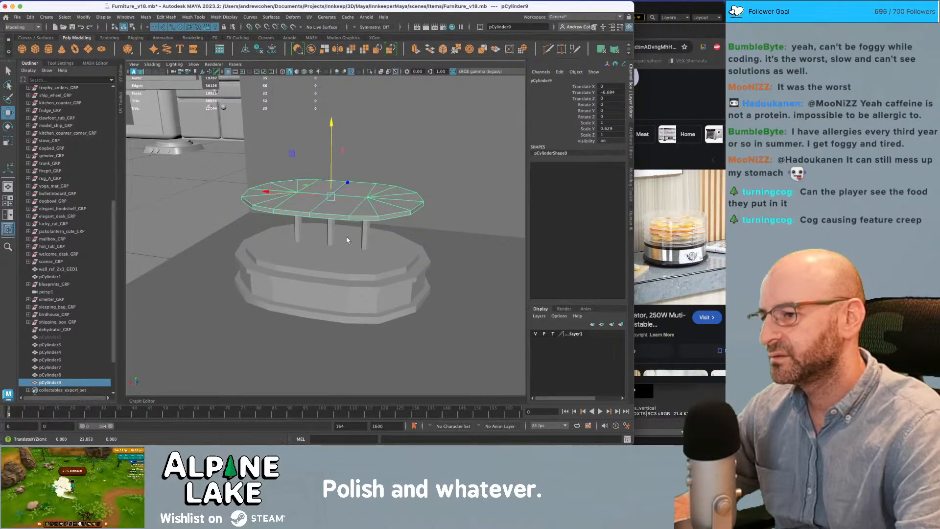
- Flatten the lower tray on the base to Scale Y 0.963
key(q)
click(346, 269)
key(r)
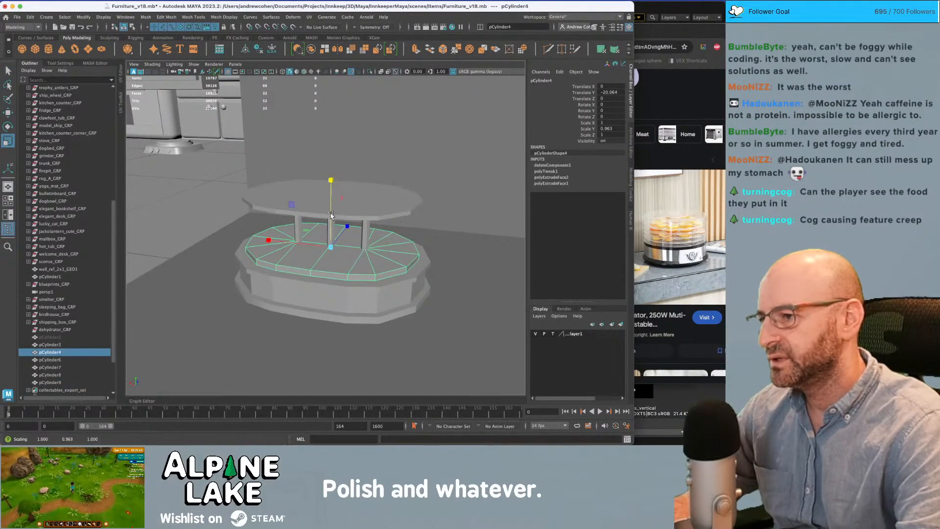
drag(330, 212, 332, 216)
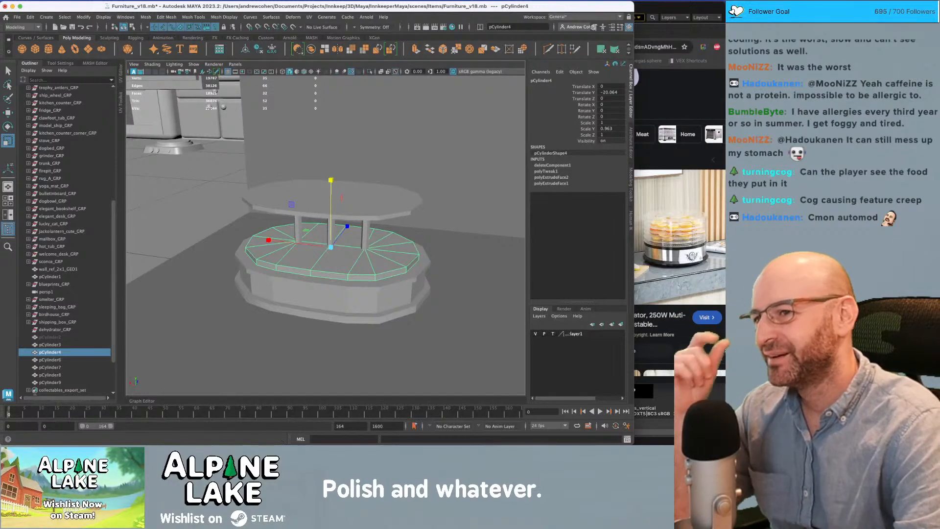
- Apply Soften/Harden Edges to both trays and all three support posts together
click(369, 194)
key(q)
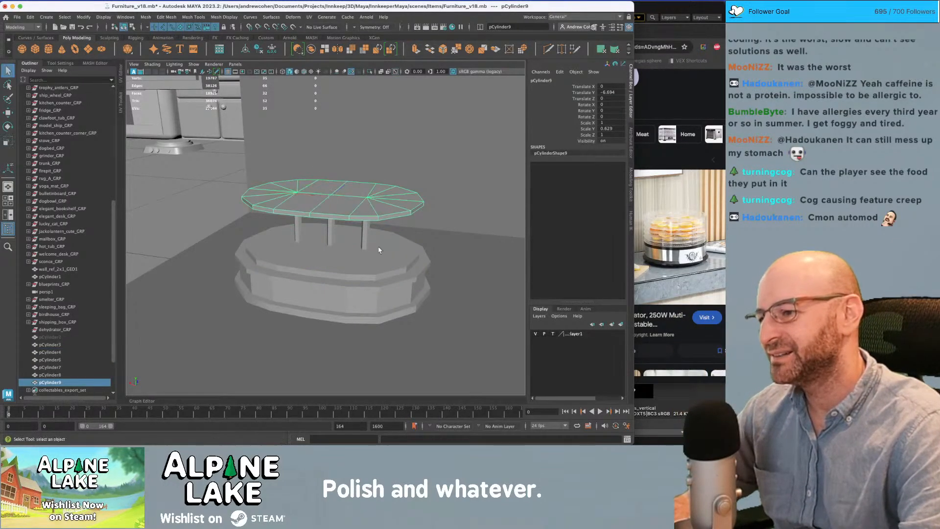
shift+click(378, 262)
shift+click(368, 239)
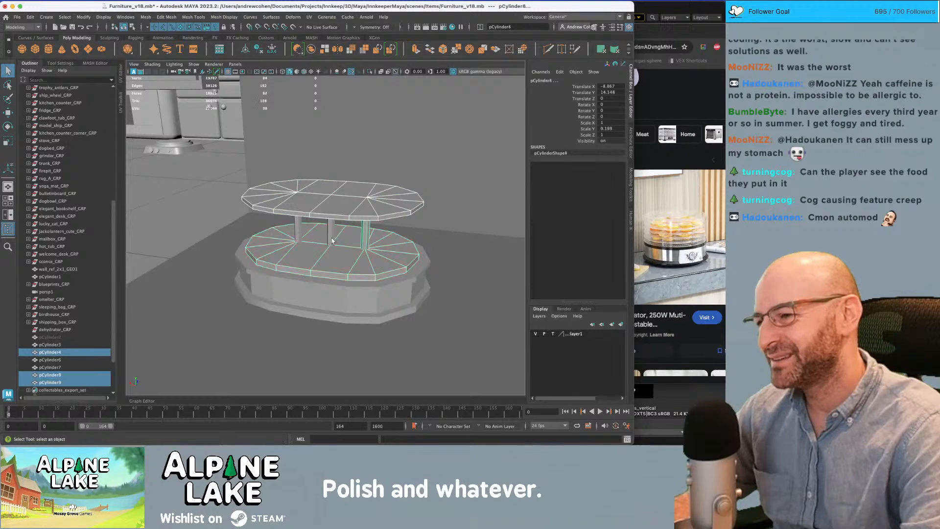
shift+click(332, 232)
shift+click(297, 231)
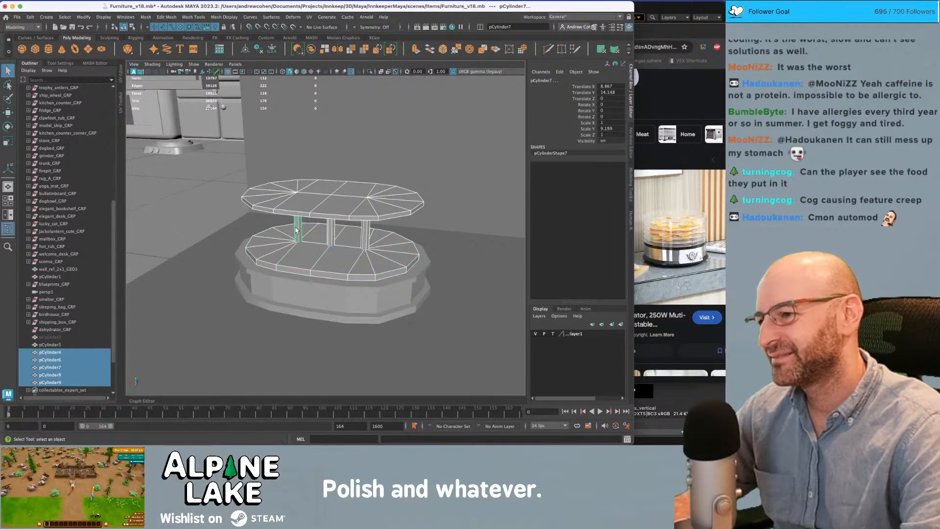
click(269, 18)
click(316, 23)
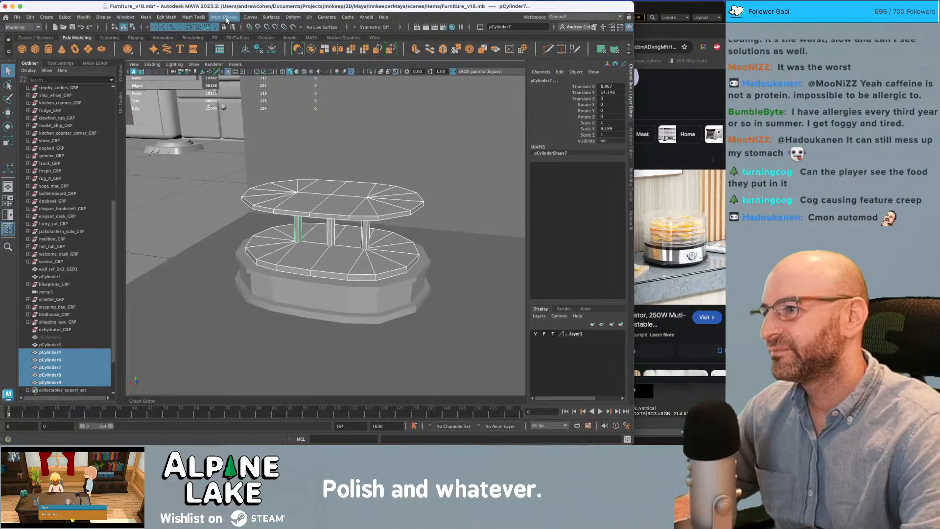
click(225, 17)
click(246, 94)
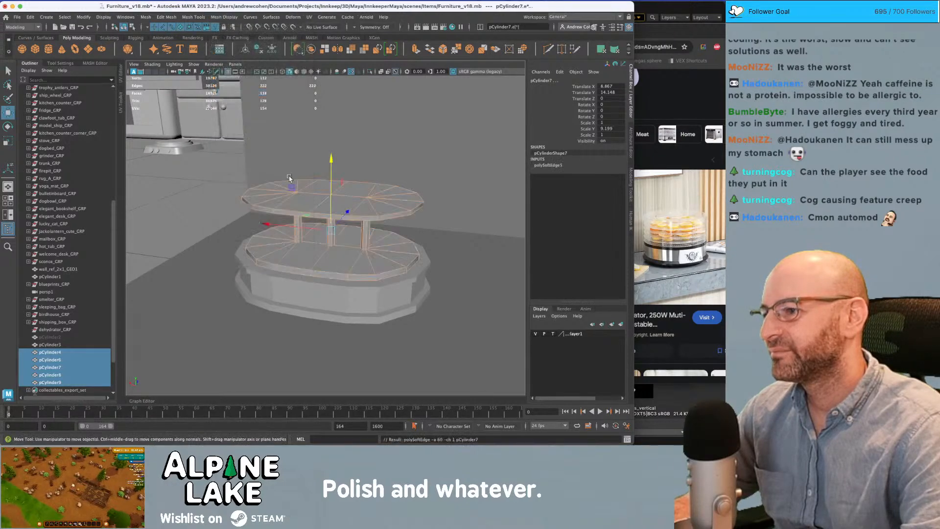
alt+drag(251, 191, 395, 164)
key(q)
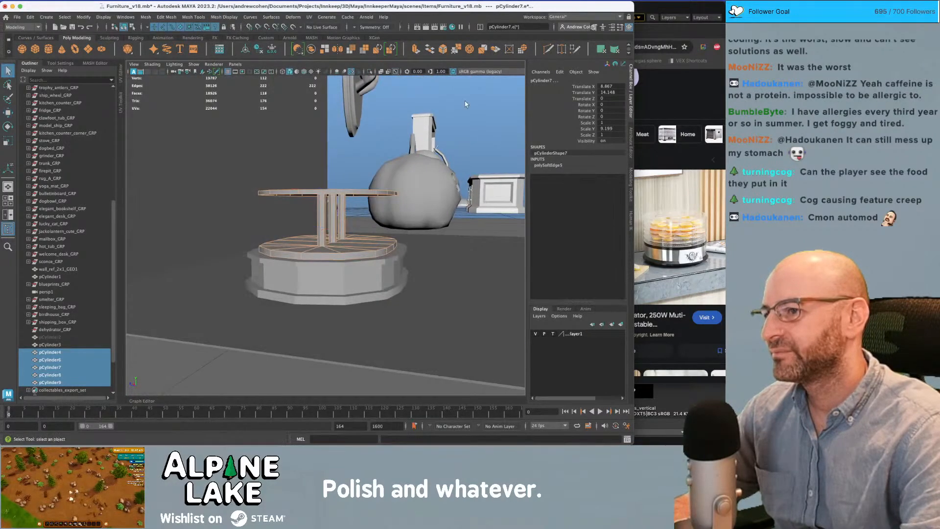
click(466, 101)
alt+drag(466, 127, 388, 164)
alt+drag(339, 216, 345, 172)
- Apply Soften/Harden Edges with an angle of 70 to the three support posts only
click(342, 210)
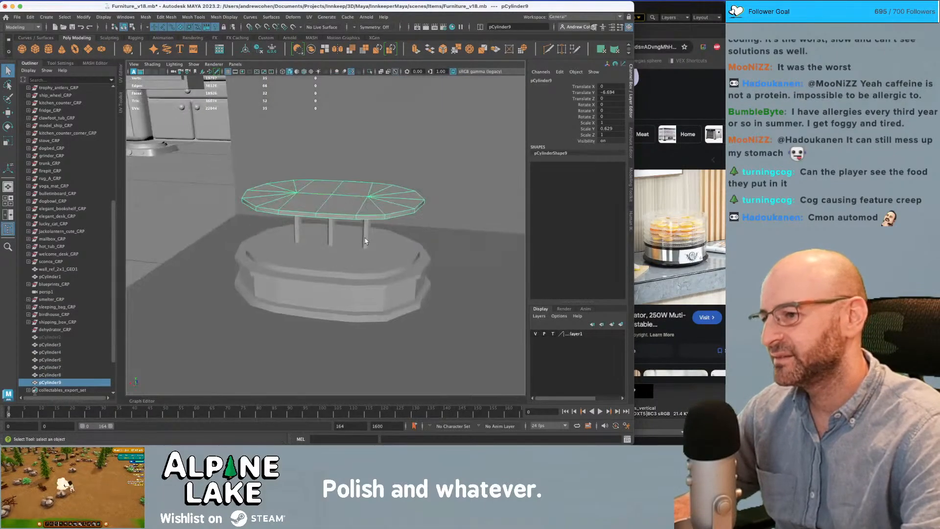
click(364, 237)
click(328, 235)
click(297, 230)
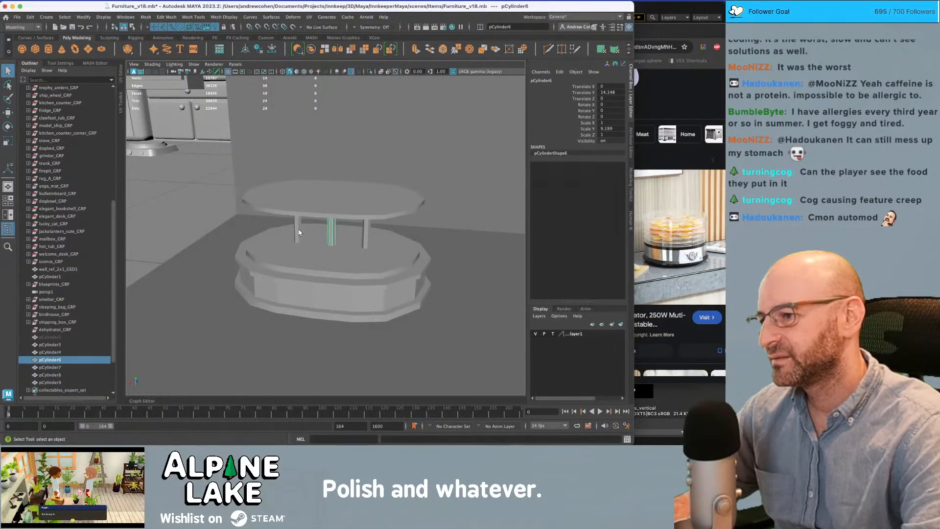
shift+click(328, 232)
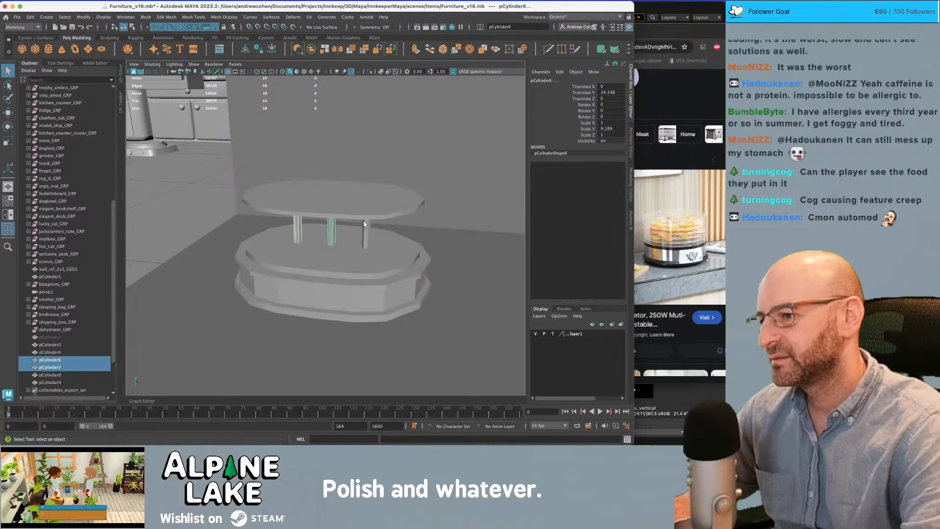
shift+click(365, 234)
click(231, 16)
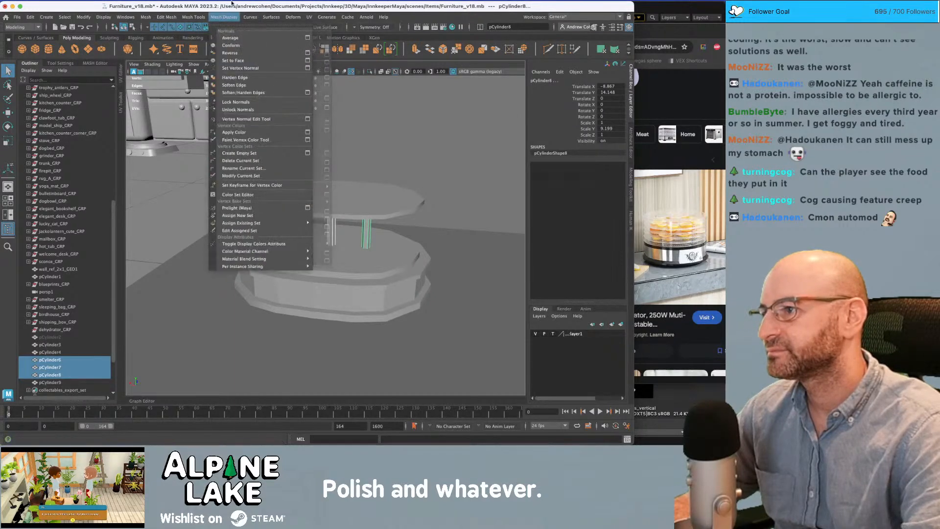
click(311, 94)
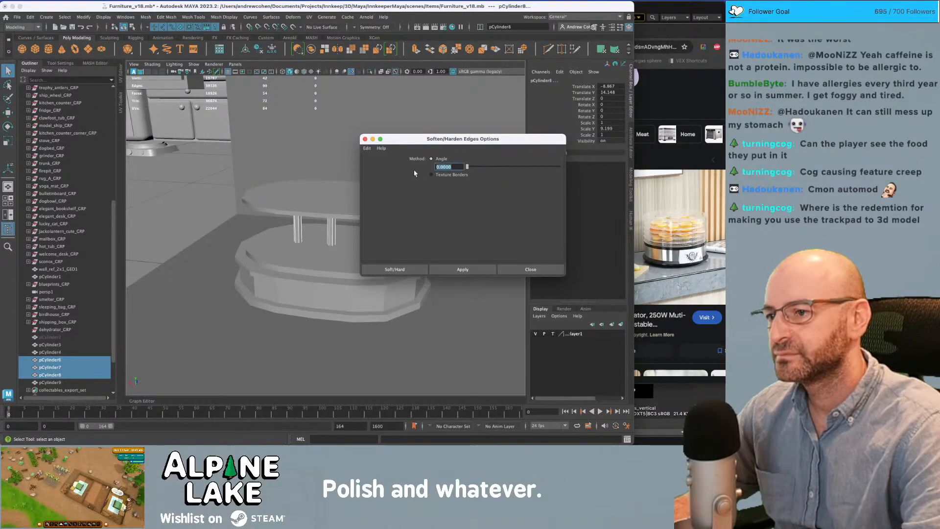
text(70)
key(Return)
click(462, 269)
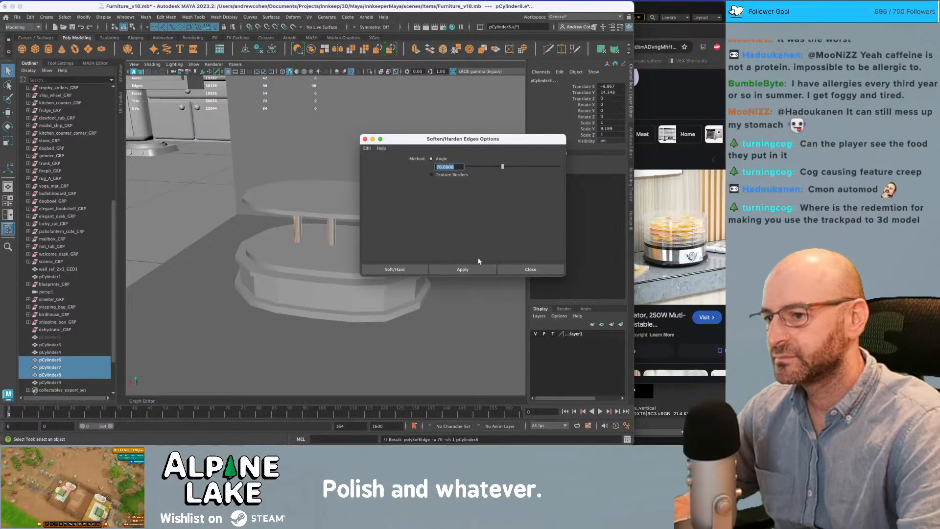
click(517, 269)
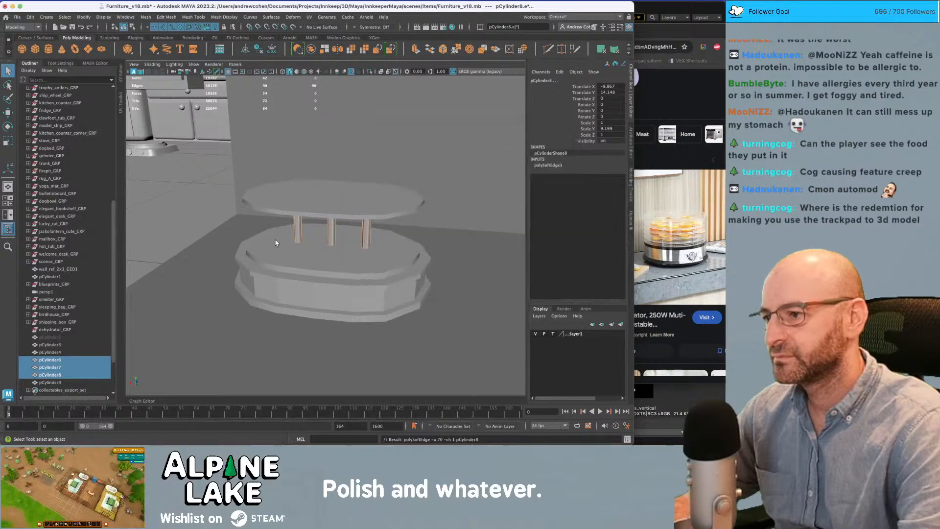
- Soften the edges of the dehydrator base the same way and delete its construction history
click(296, 283)
click(296, 282)
click(295, 281)
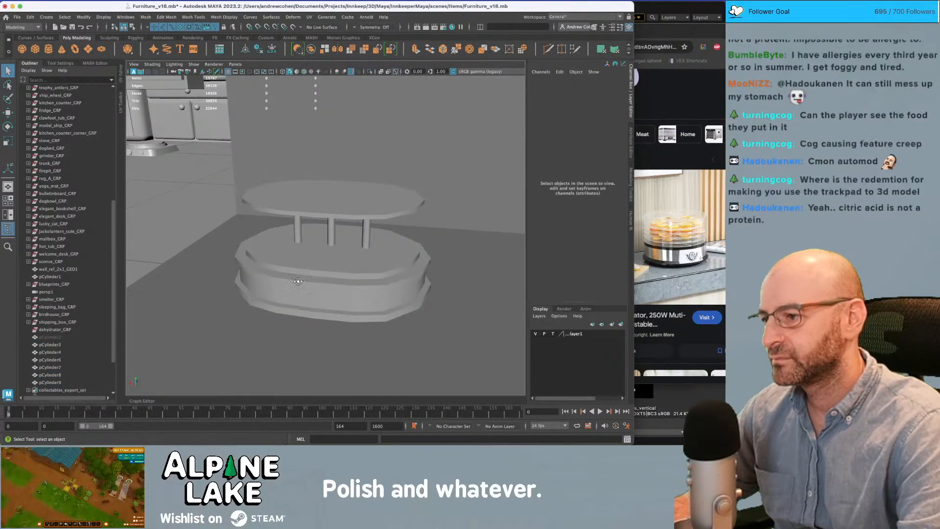
alt+drag(296, 282, 315, 272)
click(343, 266)
key(alt+shift+d)
click(350, 248)
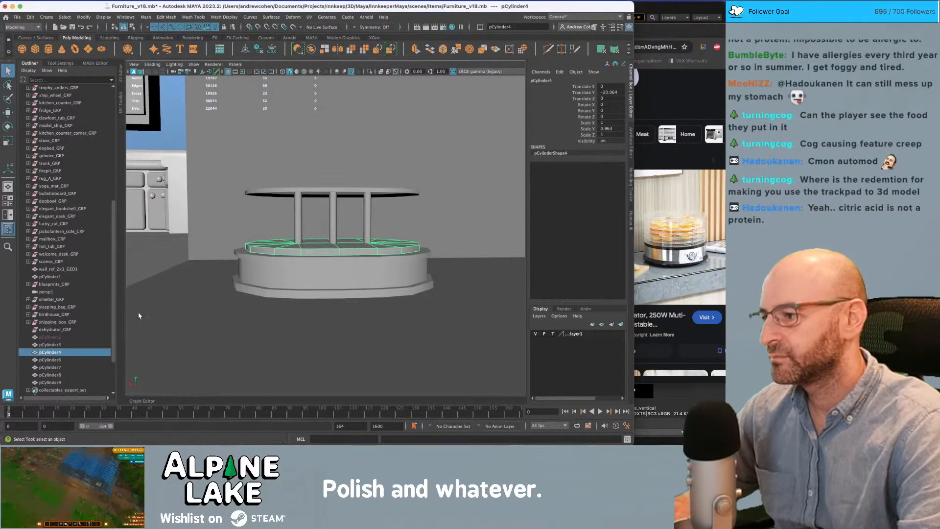
- Unhide the outer compartment mesh pCylinder2 and display the scene in wireframe
click(70, 338)
key(ctrl+h)
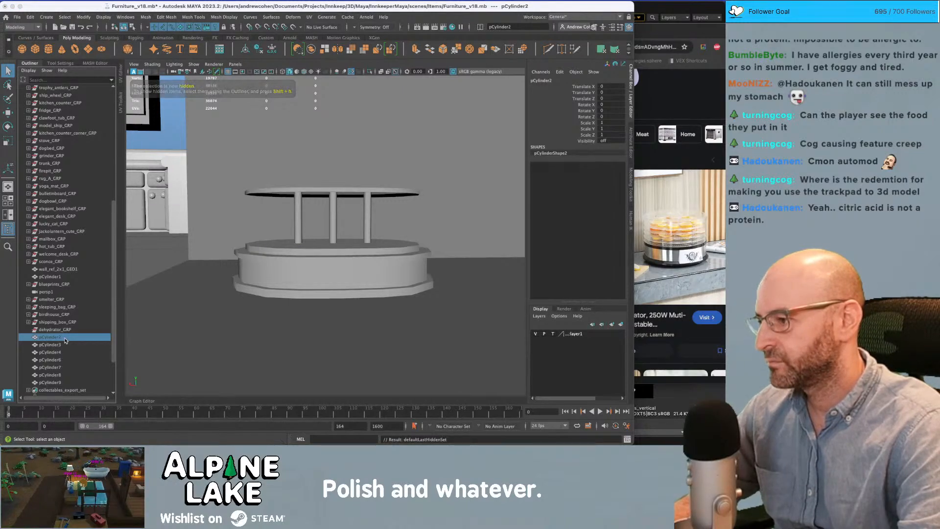
key(shift+h)
alt+drag(272, 210, 334, 182)
key(4)
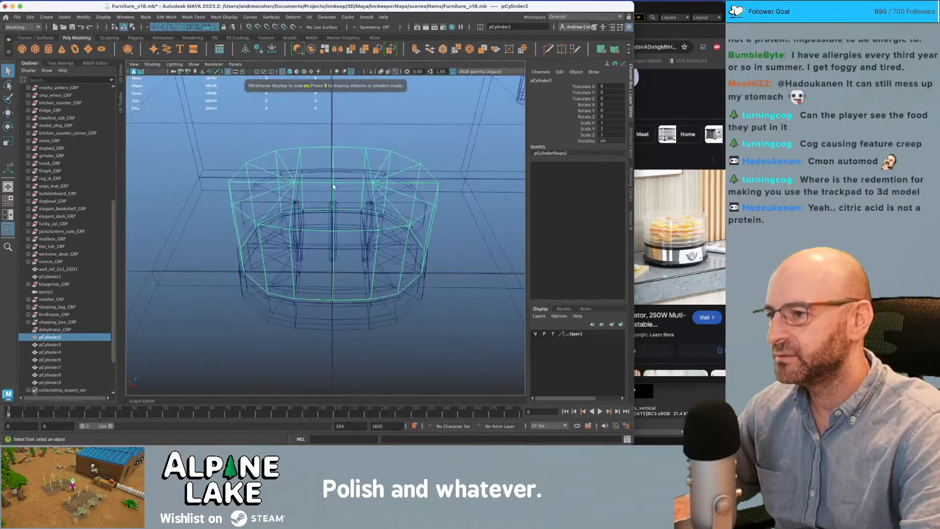
- Bevel the top faces of the outer compartment with Fraction 0.39 and 3 segments, and return to shaded display
right_drag(333, 182, 332, 200)
alt+drag(332, 199, 336, 133)
key(w)
key(ctrl+b)
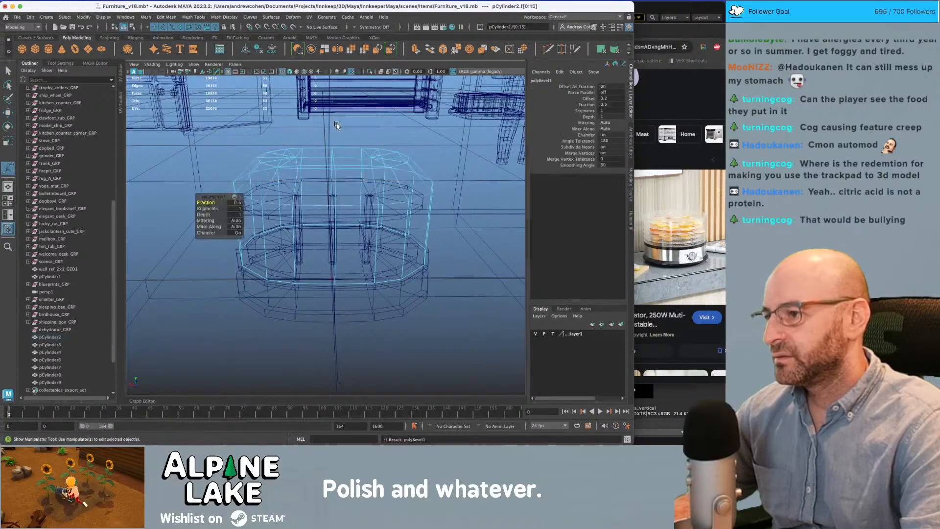
drag(211, 203, 216, 209)
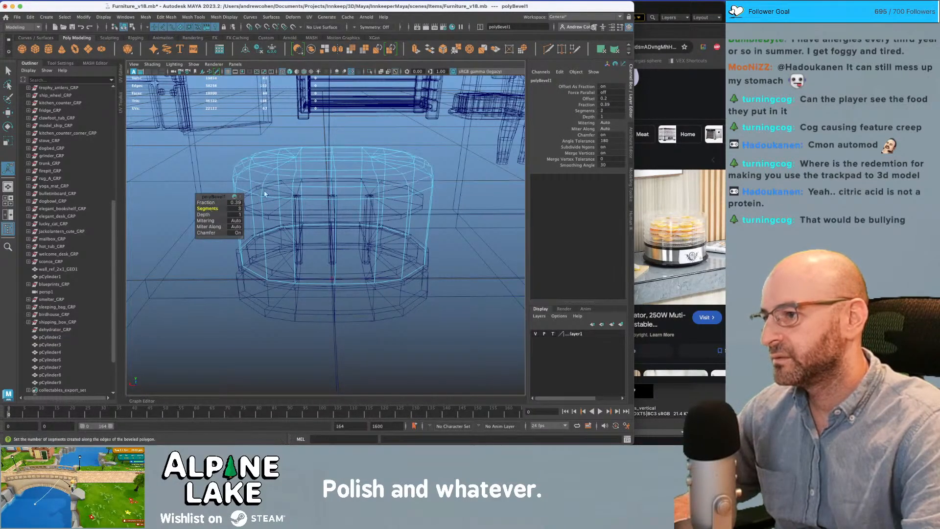
key(5)
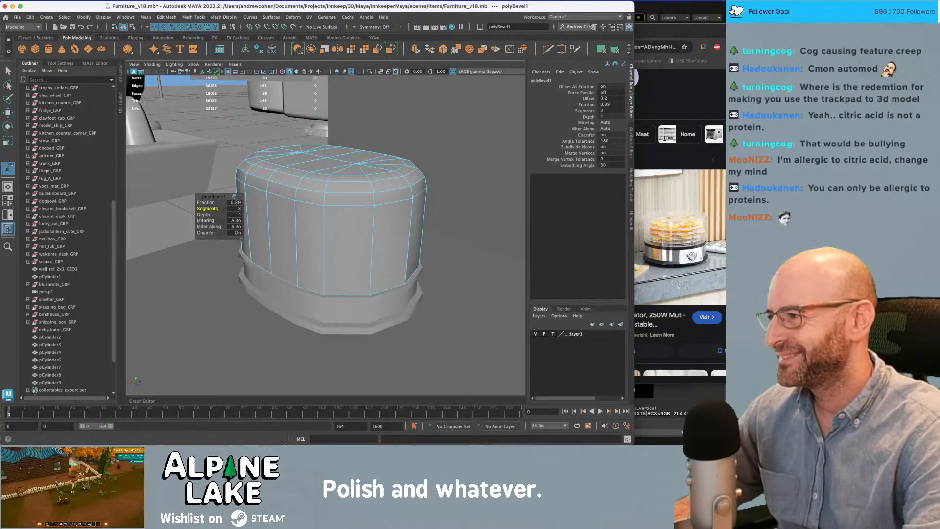
- Return to object selection and soften the edges of the bevelled outer compartment
click(319, 176)
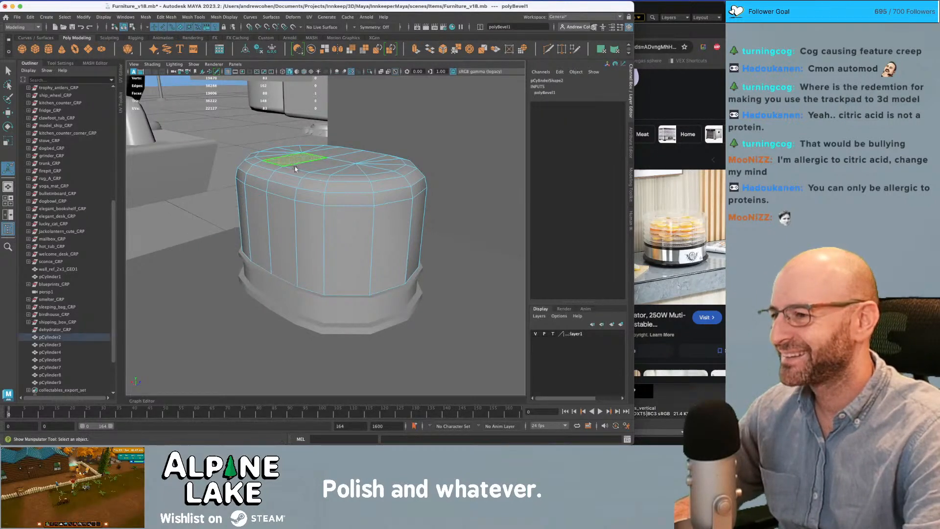
click(126, 17)
click(127, 18)
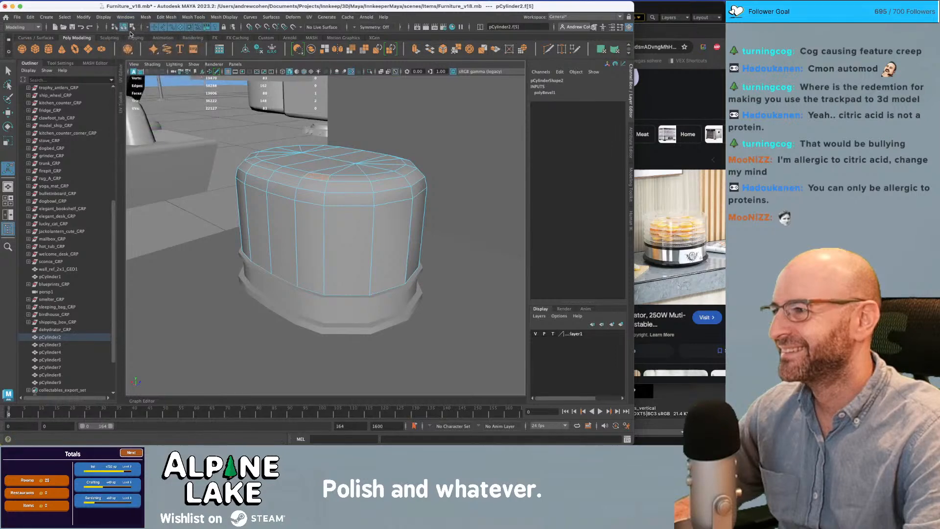
click(133, 27)
click(125, 27)
key(q)
click(270, 145)
click(304, 173)
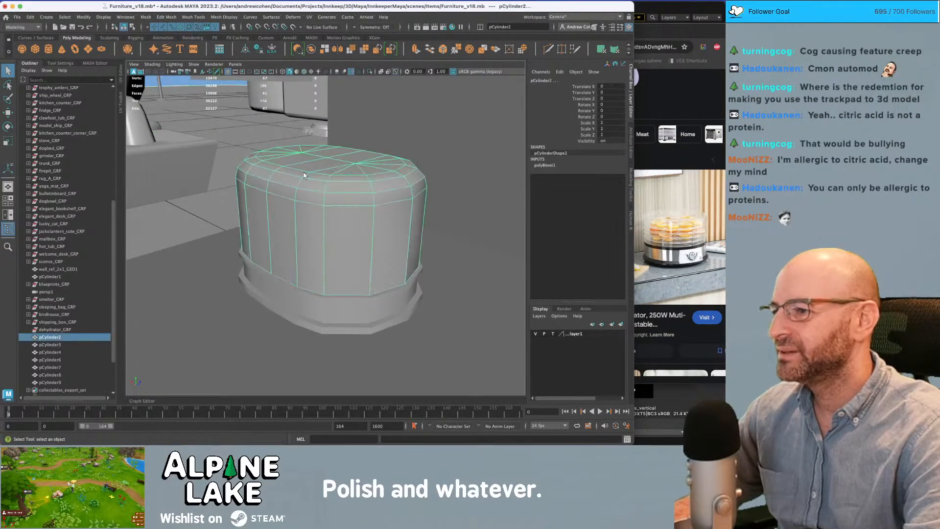
click(223, 17)
click(241, 88)
click(402, 138)
- Soften the edge loops along the upper and lower rims of the dehydrator base and return to object selection
alt+right_drag(390, 158, 287, 171)
alt+drag(287, 172, 300, 197)
alt+right_drag(300, 197, 422, 209)
click(317, 236)
right_click(303, 210)
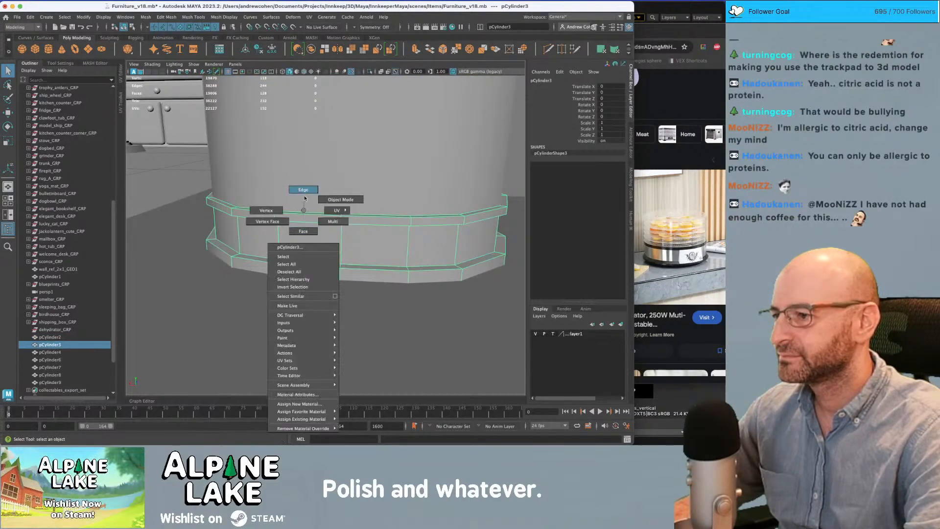
click(304, 218)
double_click(304, 222)
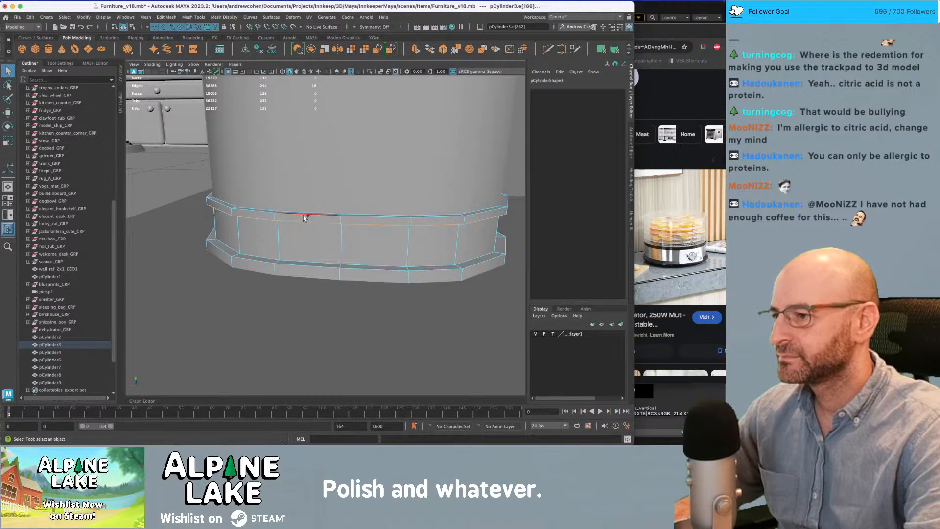
shift+click(301, 261)
shift+click(302, 266)
shift+click(303, 266)
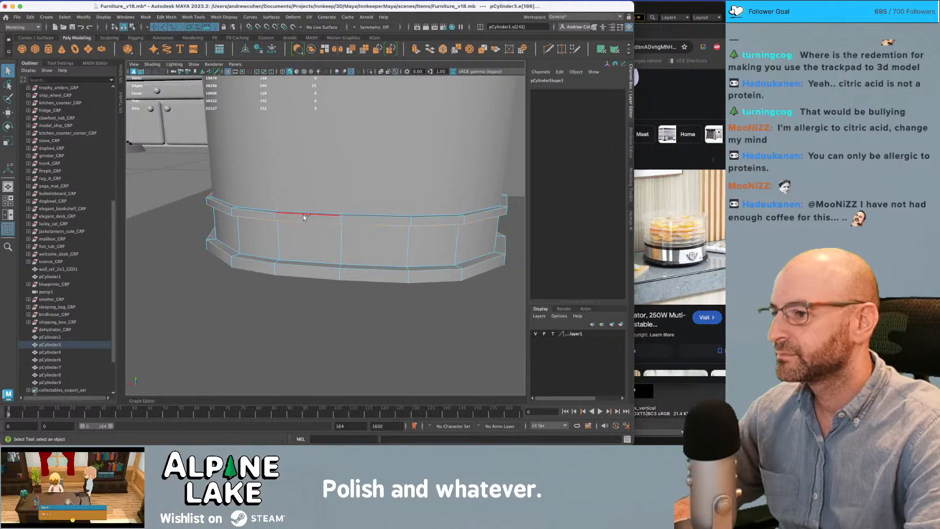
shift+click(300, 268)
click(224, 17)
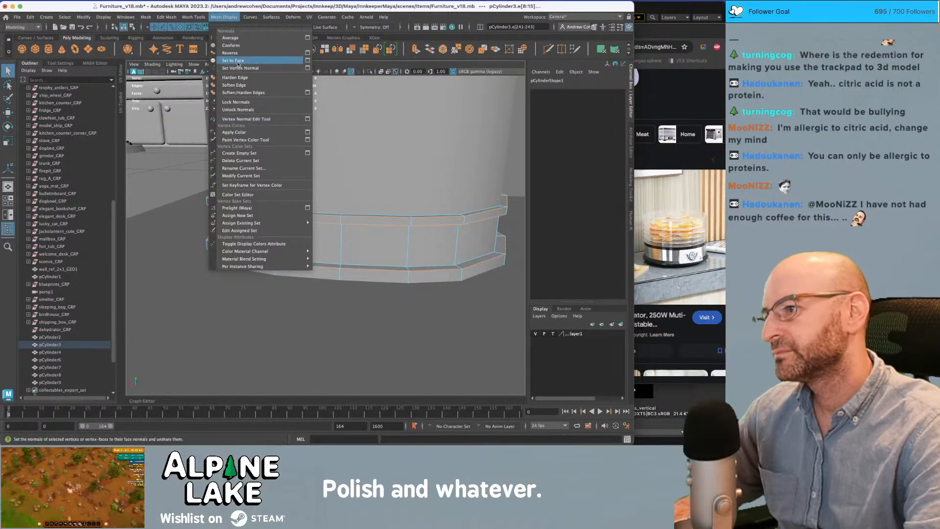
mouse_move(194, 17)
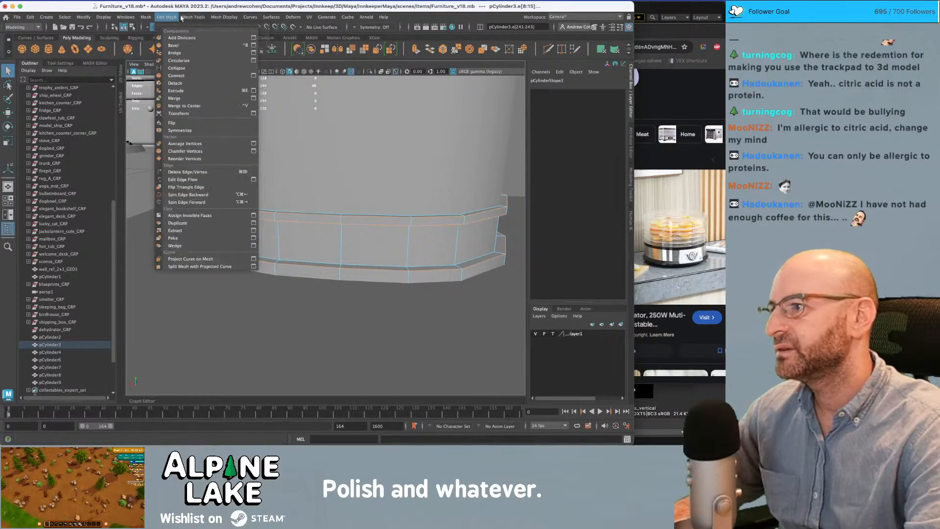
click(236, 85)
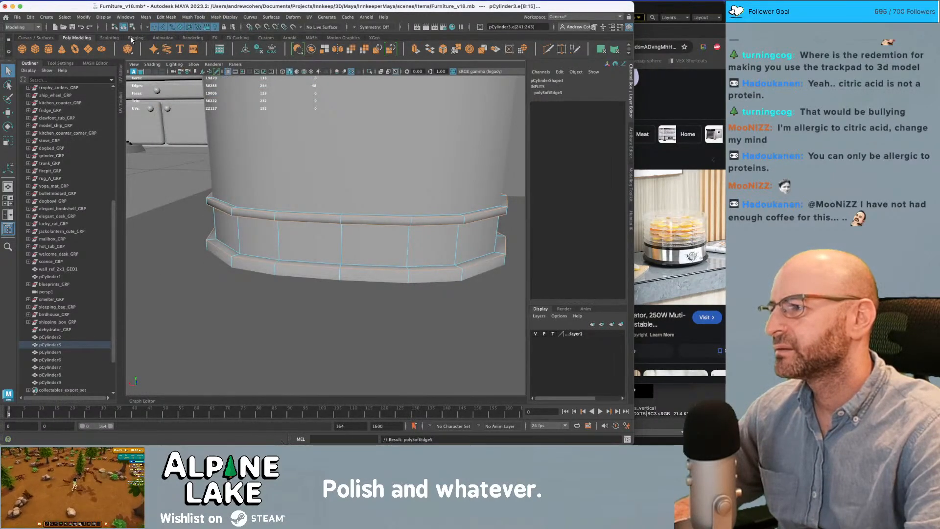
key(F8)
key(alt+d)
scroll(329, 184, down, 3)
mouse_move(330, 185)
alt+mouse_down()
mouse_move(290, 189)
mouse_move(334, 172)
alt+mouse_up()
scroll(263, 185, down, 5)
scroll(353, 210, up, 5)
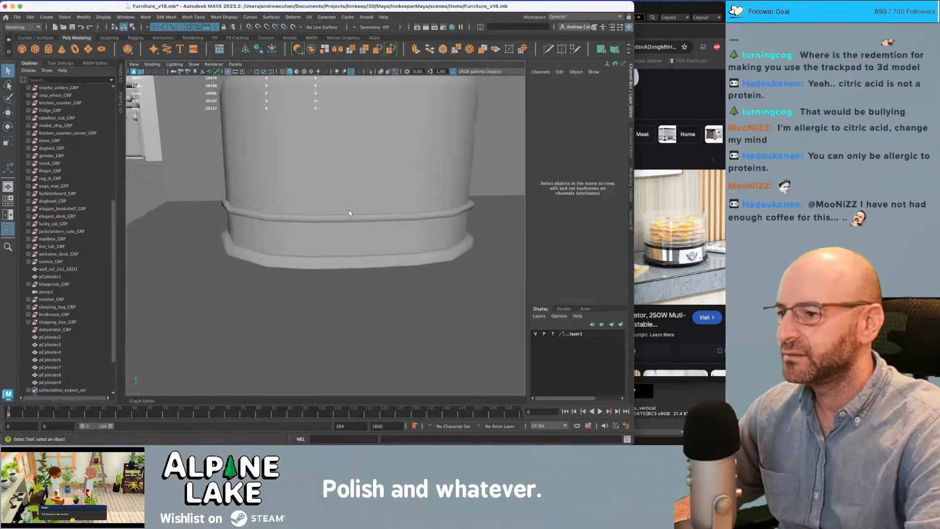
- Examine the base, compartment and lower tray meshes in wireframe, and return to shaded display in object selection
click(350, 226)
shift+click(381, 157)
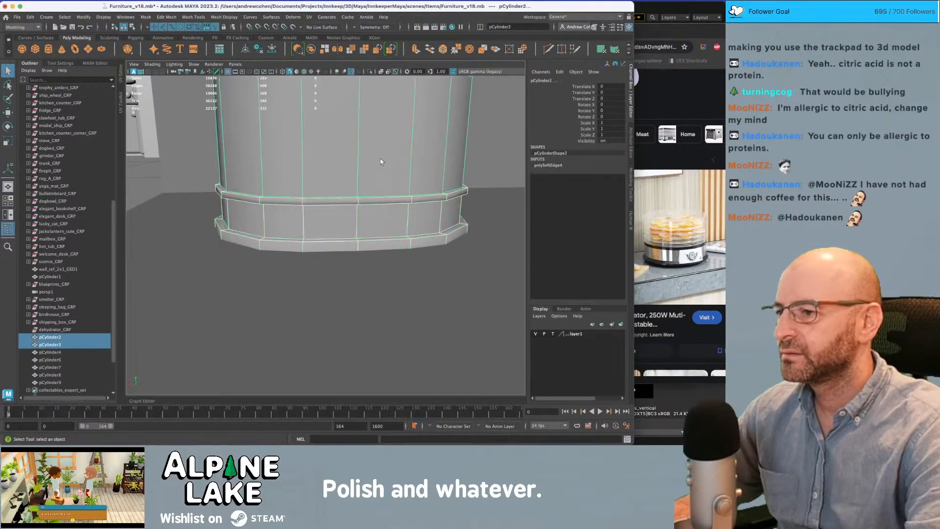
key(4)
scroll(381, 158, down, 5)
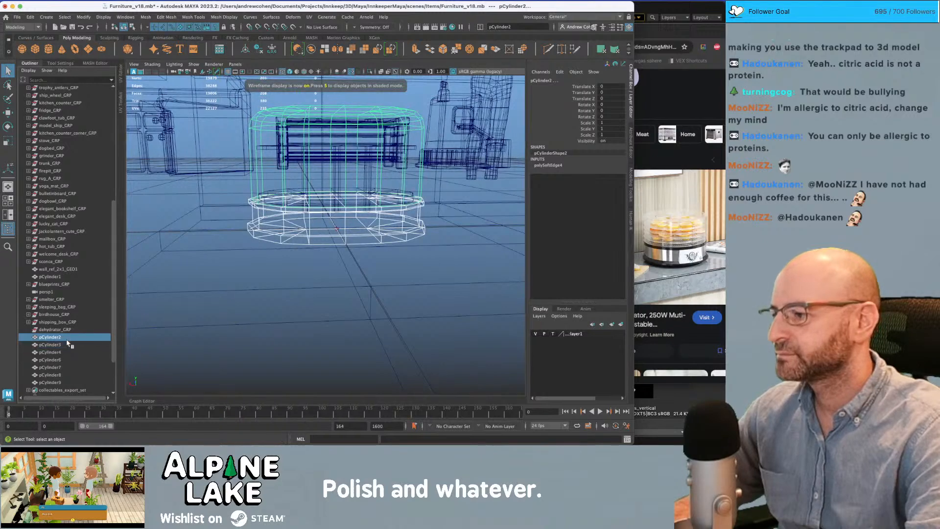
click(69, 345)
click(70, 352)
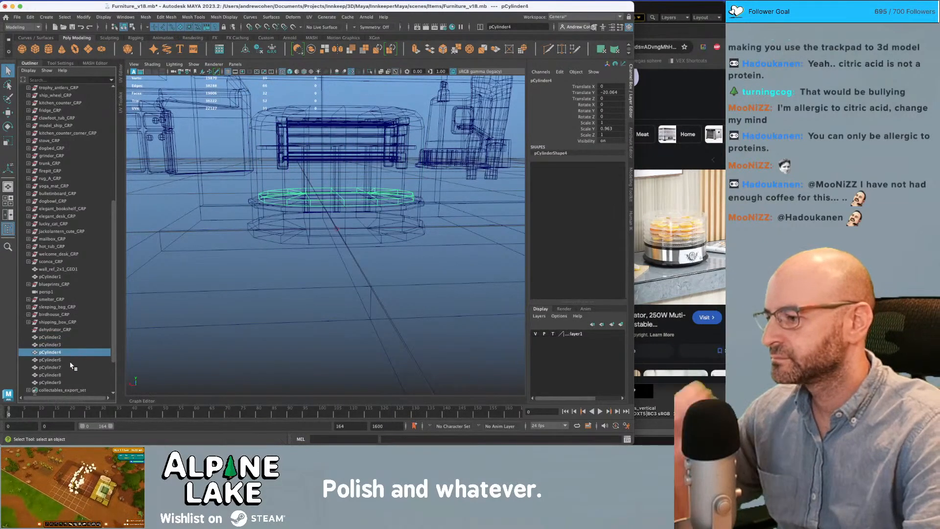
click(345, 226)
click(344, 223)
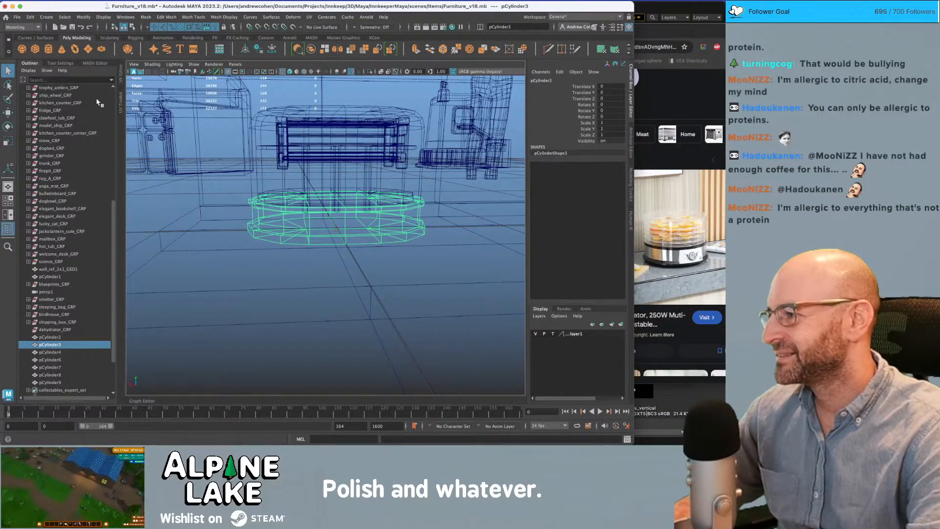
mouse_move(330, 185)
alt+mouse_down()
mouse_move(372, 175)
mouse_move(320, 178)
alt+mouse_up()
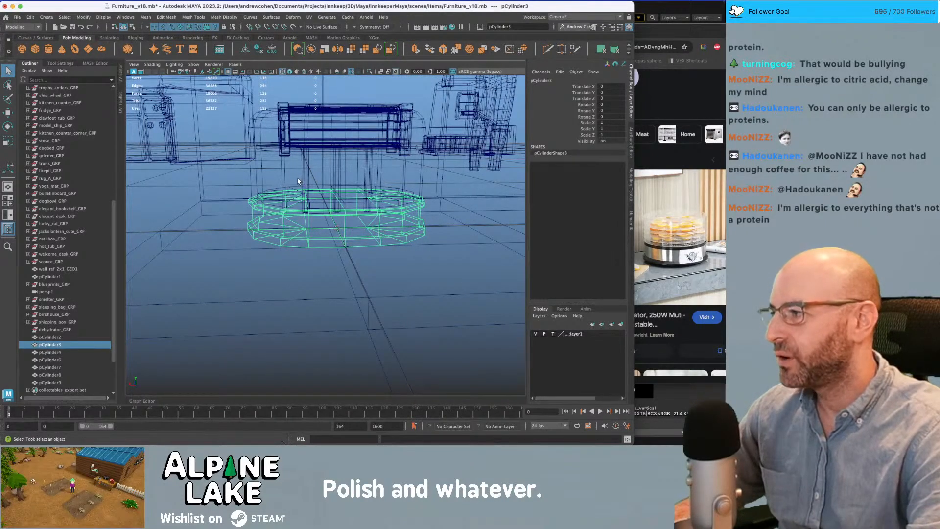
key(F8)
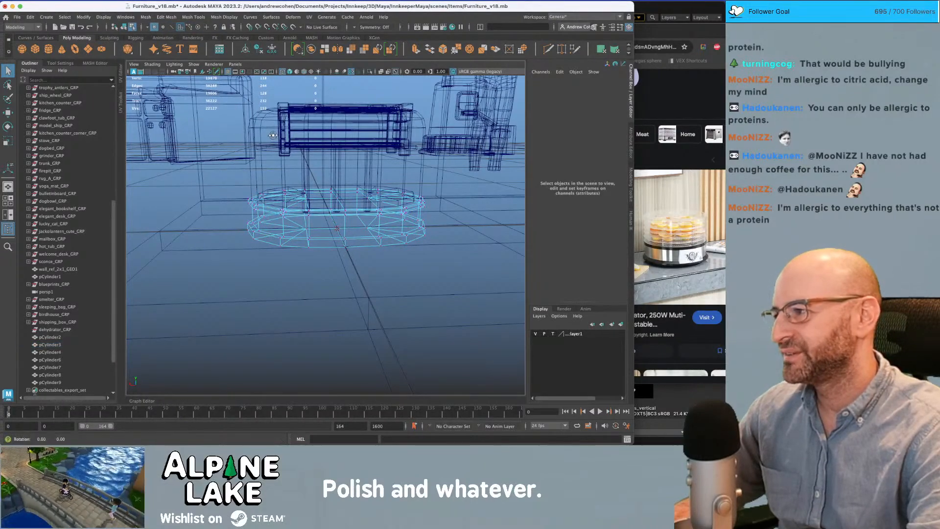
key(5)
click(123, 28)
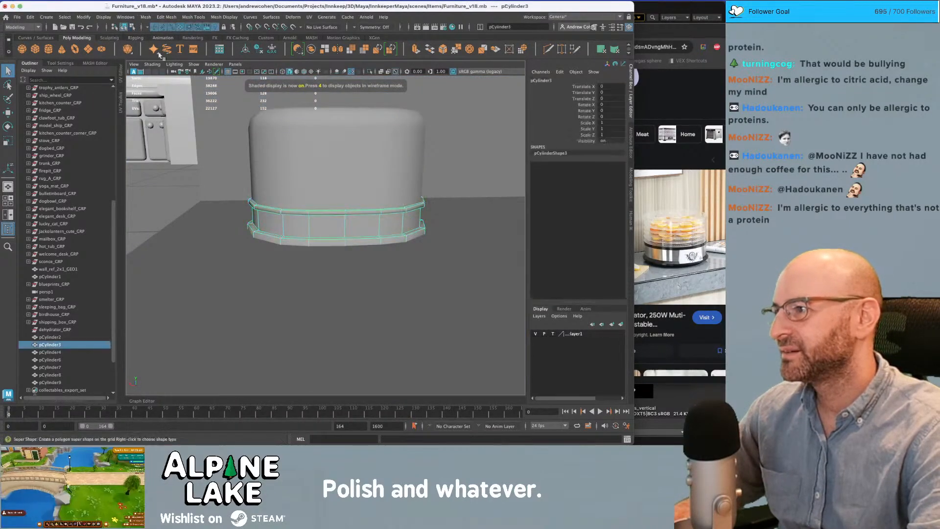
- Raise the outer compartment together with the upper tray and support posts above the base, working in wireframe display
click(289, 118)
scroll(330, 128, down, 2)
alt+middle_drag(328, 138, 328, 156)
key(4)
mouse_move(299, 208)
alt+mouse_down()
mouse_move(312, 181)
mouse_move(306, 191)
alt+mouse_up()
shift+click(306, 192)
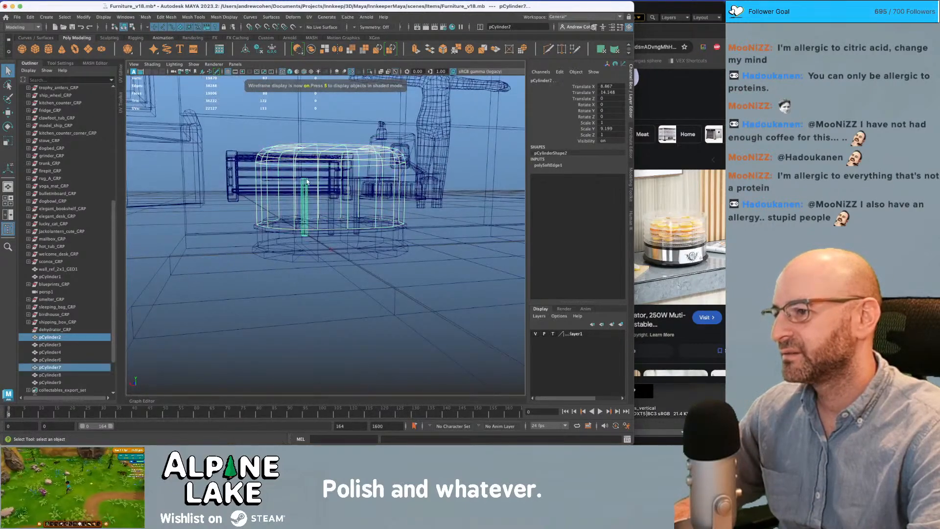
shift+click(317, 180)
shift+click(333, 192)
alt+drag(362, 197, 338, 184)
shift+click(358, 196)
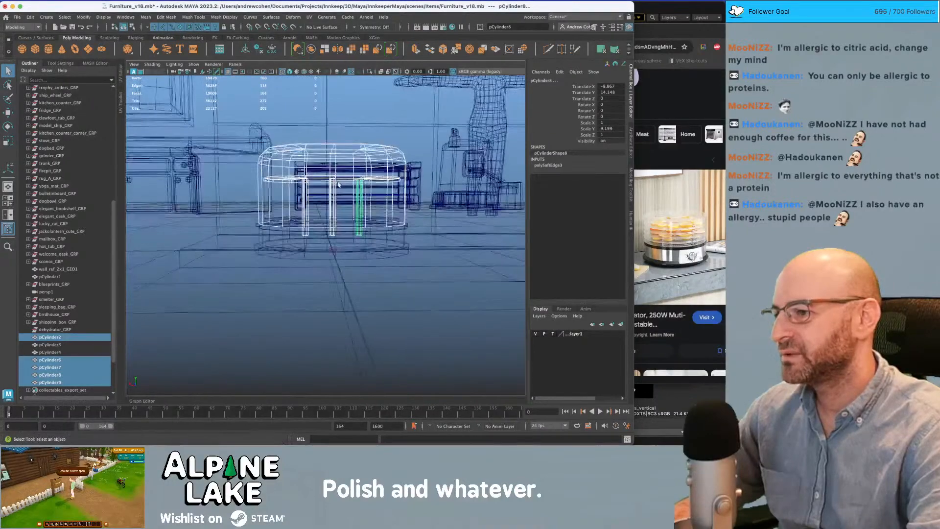
key(w)
drag(365, 156, 361, 142)
alt+drag(321, 182, 377, 225)
- Move the lower tray pCylinder4 upward, away from the base
key(q)
click(363, 228)
shift+click(374, 221)
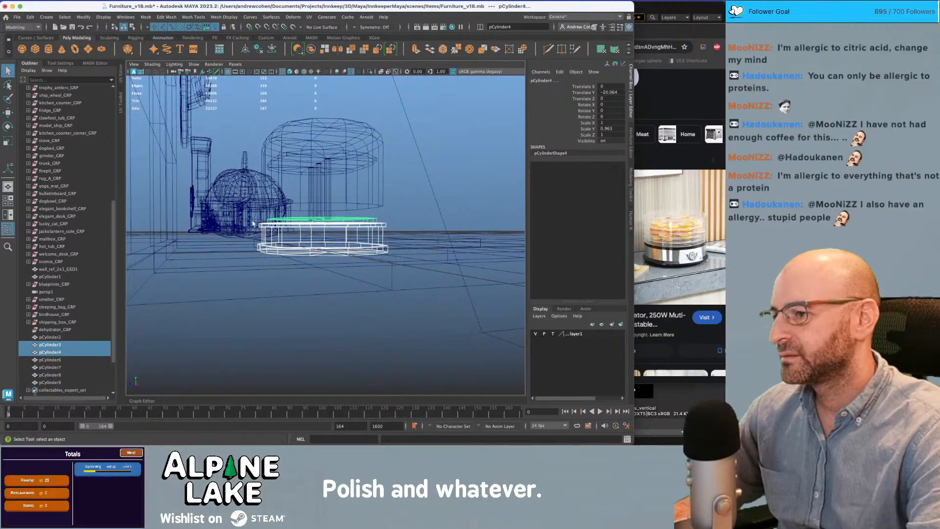
click(342, 219)
key(w)
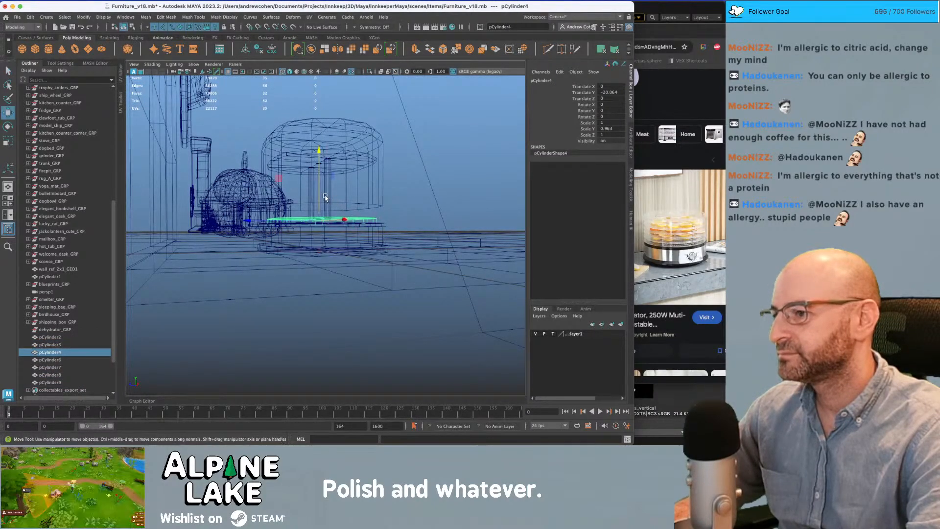
drag(321, 195, 321, 181)
- Raise the upper rim vertices of the base to meet the compartment, and return to shaded display in object selection
key(q)
click(376, 225)
right_drag(375, 210, 342, 211)
drag(236, 219, 403, 238)
key(w)
mouse_move(377, 208)
alt+mouse_down()
mouse_move(321, 225)
mouse_move(329, 159)
alt+mouse_up()
key(5)
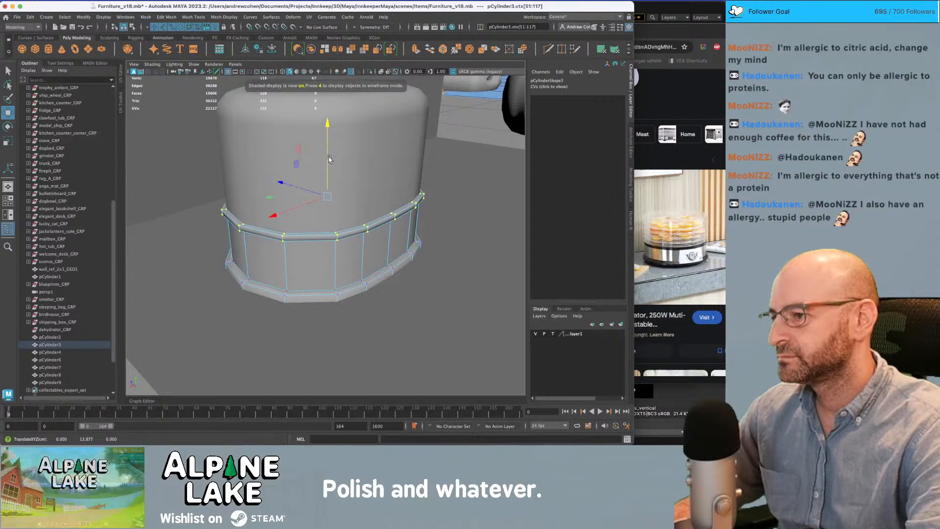
click(127, 28)
key(q)
scroll(354, 242, up, 3)
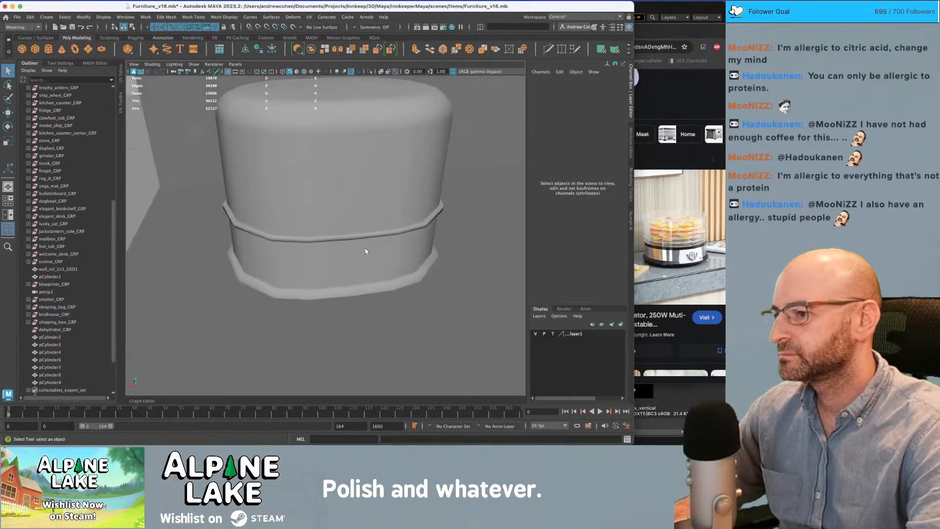
key(alt+d)
alt+drag(366, 250, 322, 239)
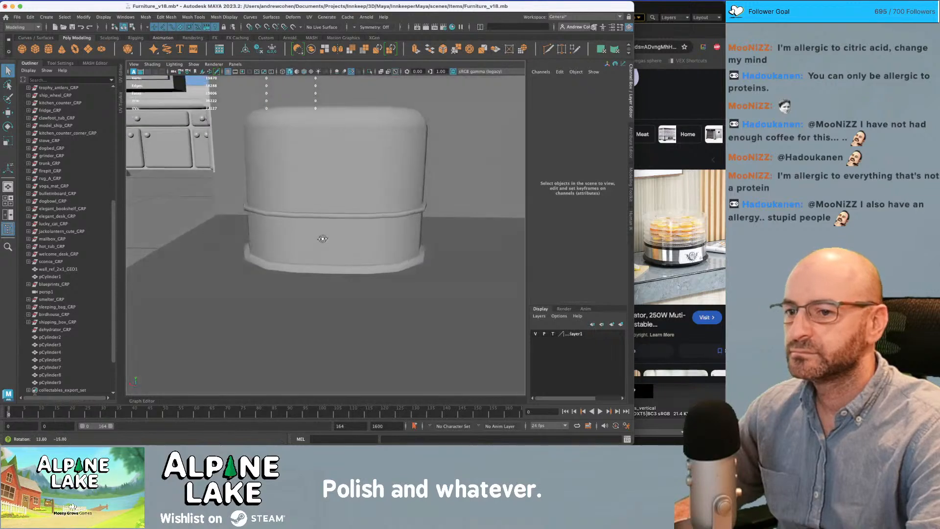
- Create a polygon cylinder and place it on the front of the base at Translate Y 8.267 and Z -17.767
alt+right_drag(322, 239, 362, 245)
click(350, 231)
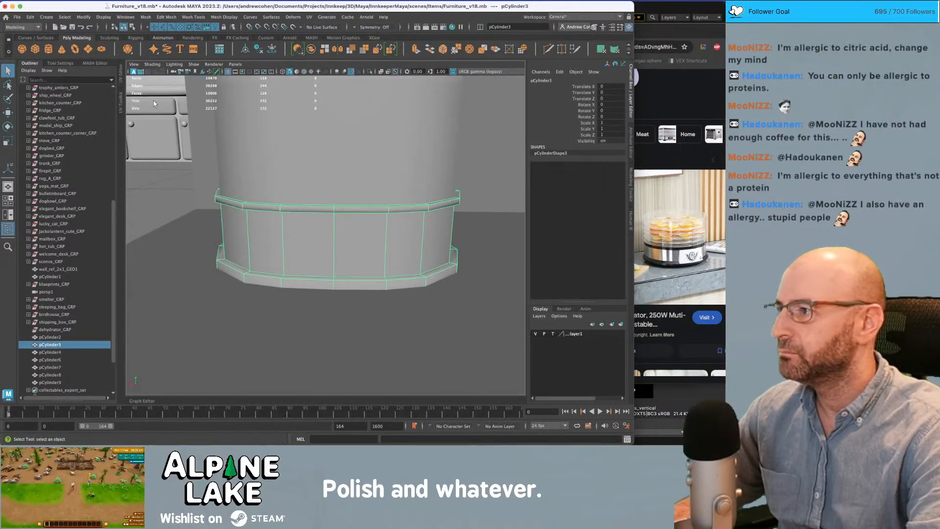
click(49, 51)
key(w)
alt+drag(382, 216, 336, 256)
drag(351, 249, 299, 215)
- Rotate the new cylinder to -90 degrees in X so its cap faces outward from the base
key(e)
key(f)
scroll(299, 205, down, 10)
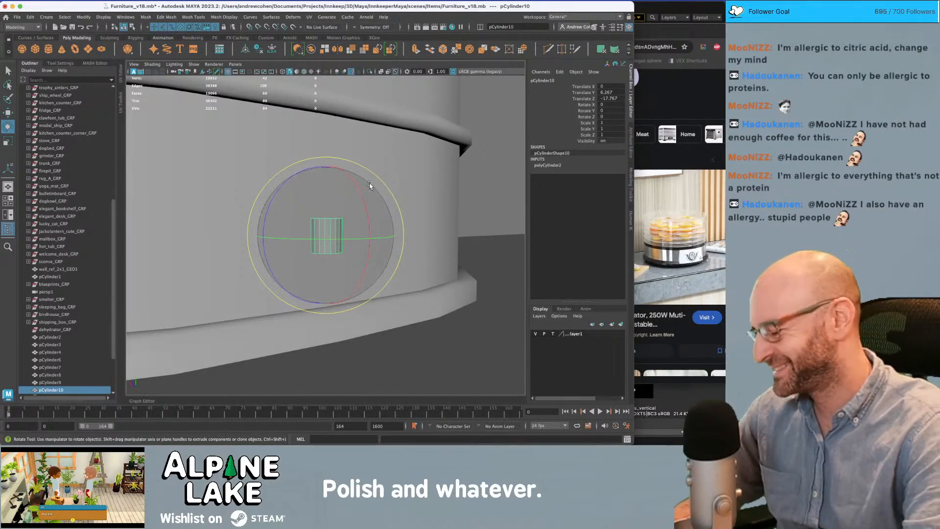
click(363, 203)
drag(362, 204, 371, 246)
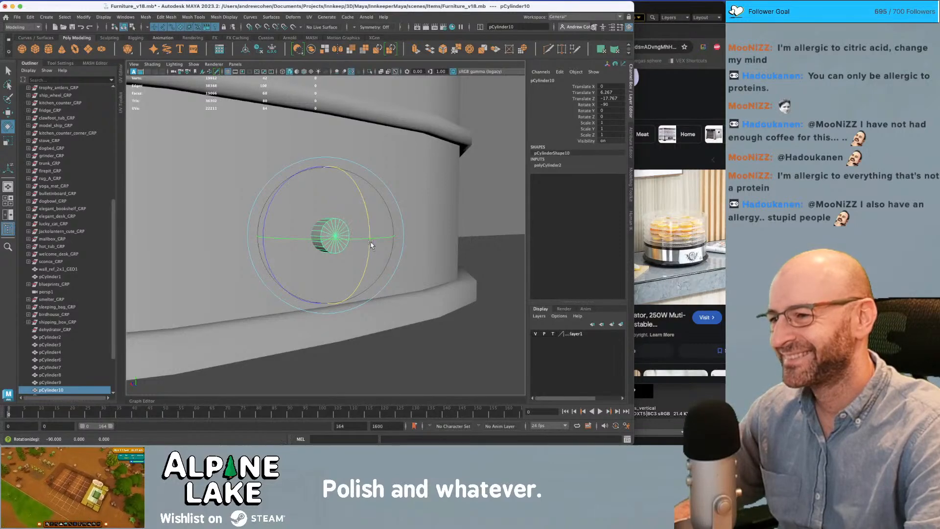
alt+drag(413, 219, 348, 210)
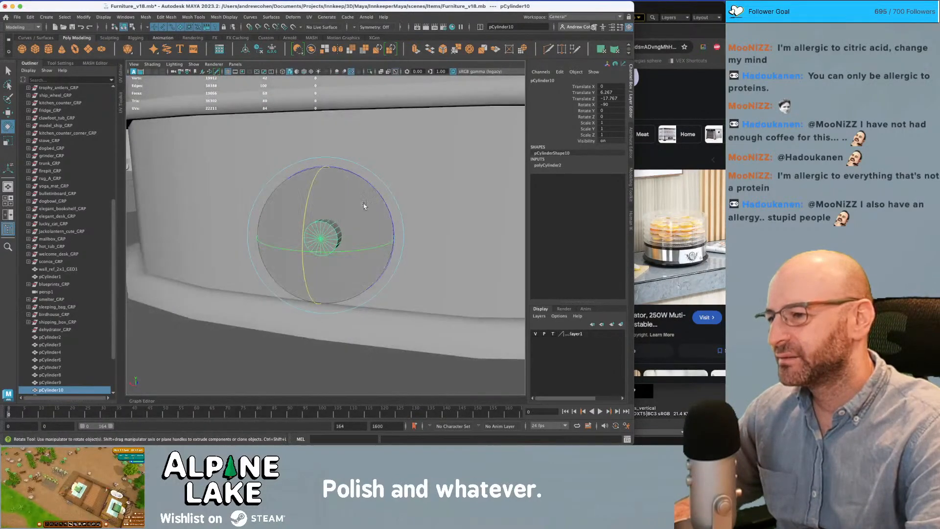
- Set the knob cylinder's Subdivisions Axis to 12
click(548, 166)
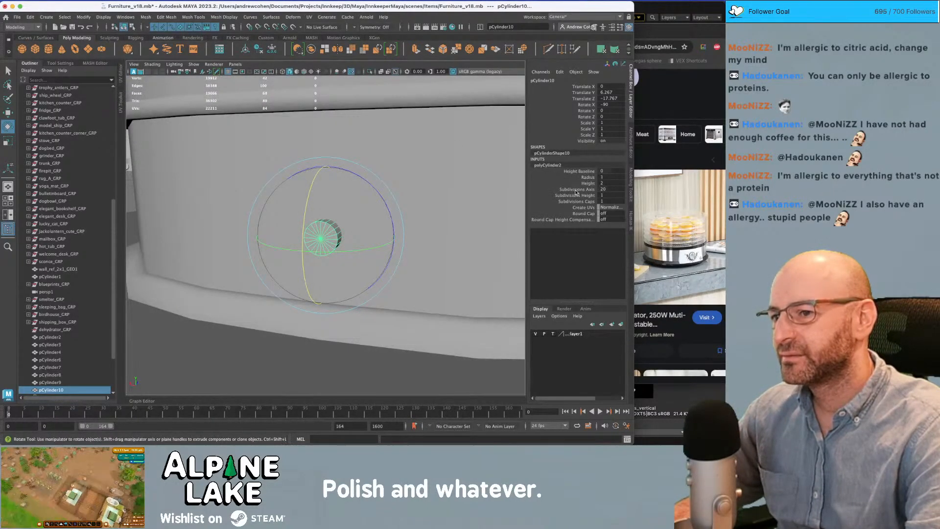
click(577, 189)
middle_drag(440, 202, 421, 208)
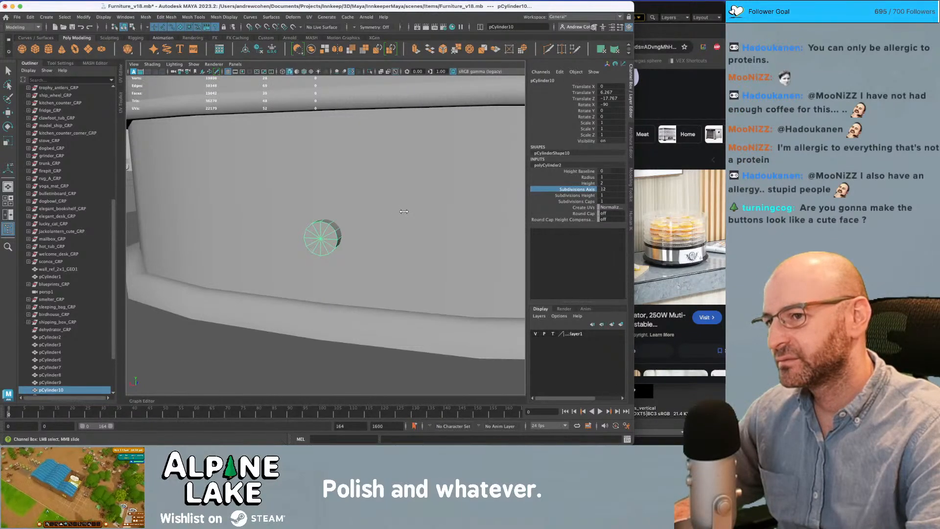
alt+drag(307, 212, 344, 229)
scroll(333, 222, up, 3)
key(q)
click(336, 232)
scroll(368, 219, down, 3)
scroll(370, 218, down, 3)
scroll(370, 219, up, 2)
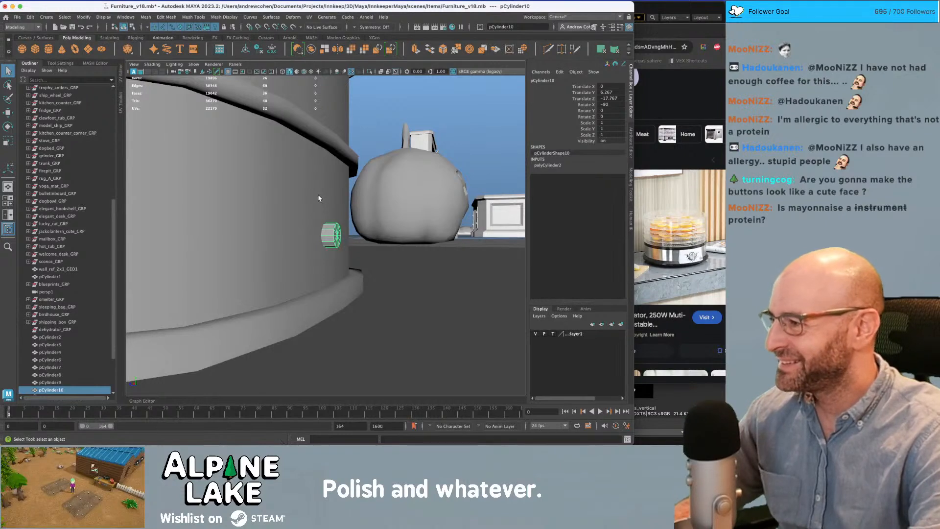
- Enlarge the knob cylinder to scale 3.507, 1.967, 3.507 and lower it to Translate Y 7.668
mouse_move(328, 207)
alt+mouse_down()
mouse_move(341, 225)
mouse_move(330, 226)
mouse_move(326, 195)
mouse_move(328, 213)
mouse_move(295, 221)
mouse_move(323, 224)
alt+mouse_up()
key(r)
key(w)
key(r)
drag(382, 237, 338, 214)
key(q)
click(425, 199)
scroll(401, 208, down, 4)
click(324, 227)
scroll(333, 225, up, 5)
- Extrude the knob's front cap faces twice, narrowing them and pulling them outward into a thin vertical grip
right_drag(339, 205, 339, 187)
double_click(338, 204)
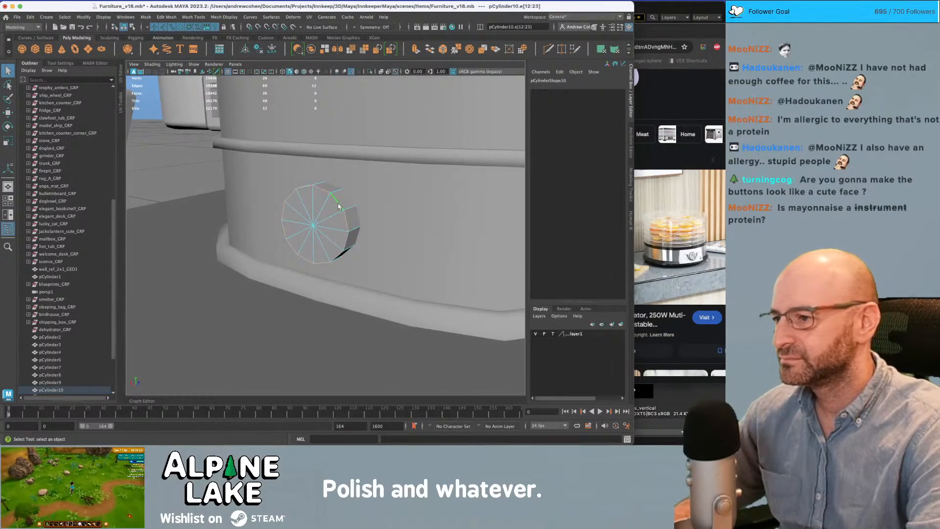
alt+drag(338, 205, 349, 214)
right_click(332, 193)
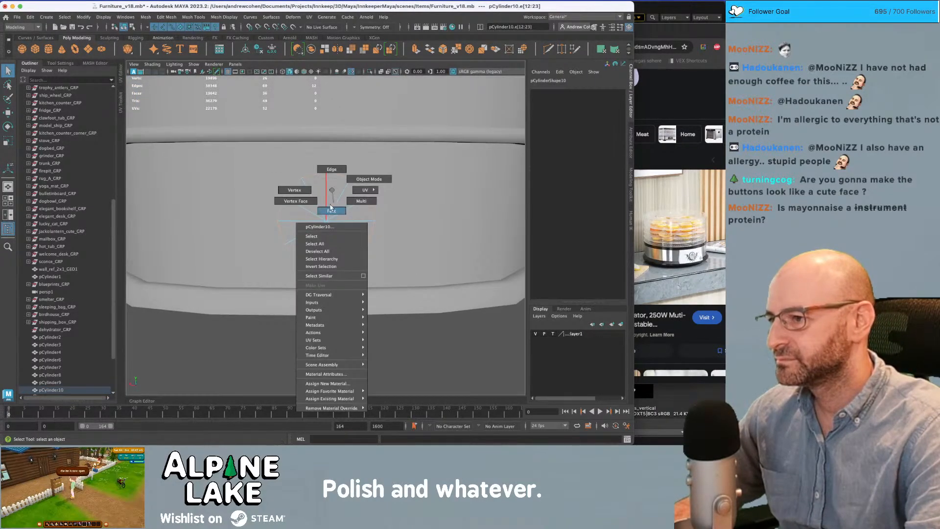
right_drag(331, 207, 331, 210)
alt+drag(326, 198, 394, 185)
drag(396, 133, 333, 231)
key(r)
key(w)
alt+drag(334, 193, 276, 183)
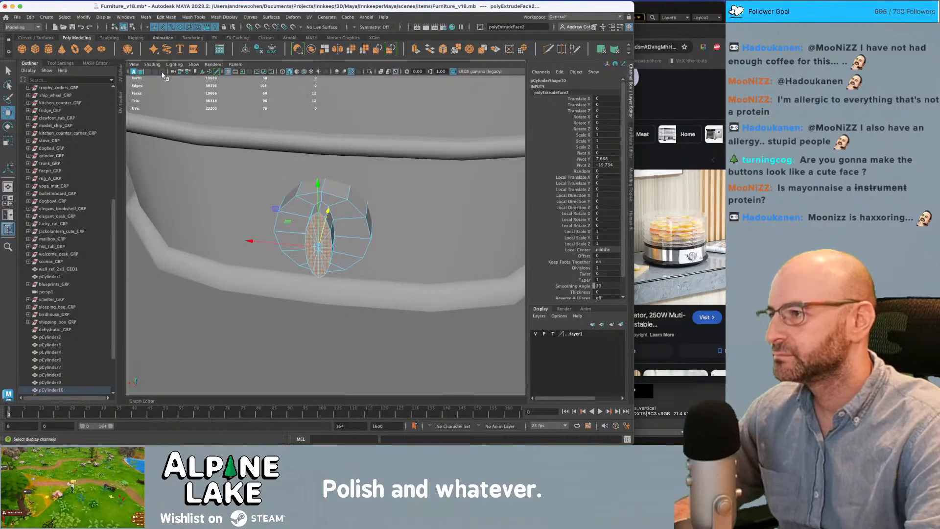
- Return to object selection and delete the knob's construction history
click(133, 28)
click(124, 27)
key(q)
mouse_move(343, 221)
alt+mouse_down()
mouse_move(322, 209)
mouse_move(342, 207)
alt+mouse_up()
shift+click(304, 220)
click(341, 206)
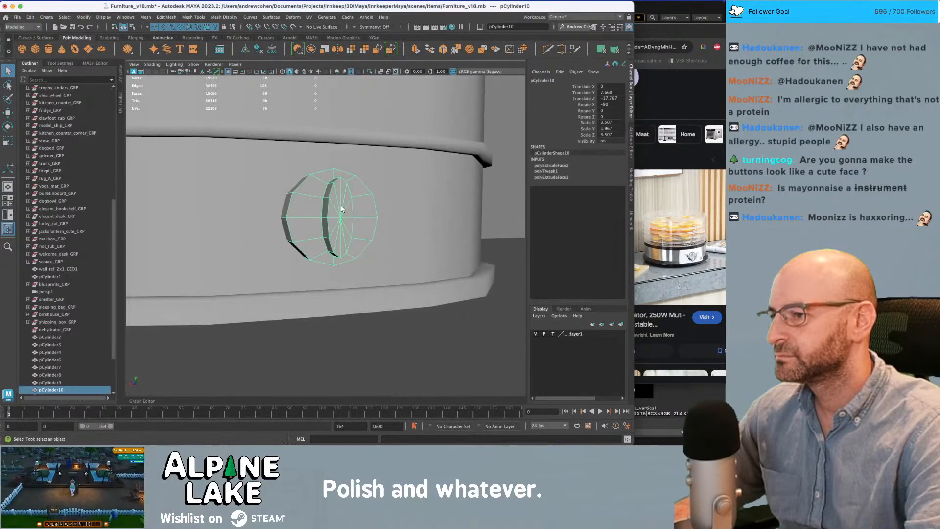
key(alt+shift+d)
- Soften all the knob's edges and reselect the knob in object mode
click(223, 16)
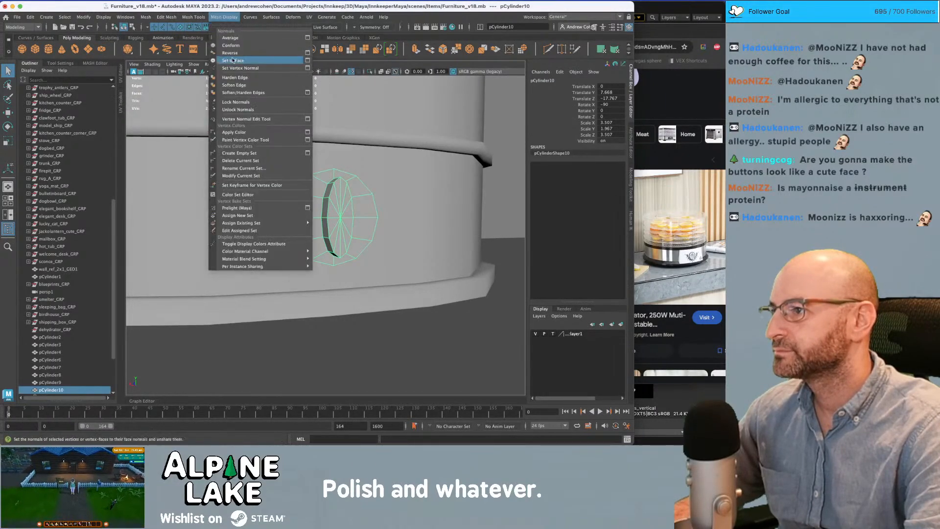
click(234, 85)
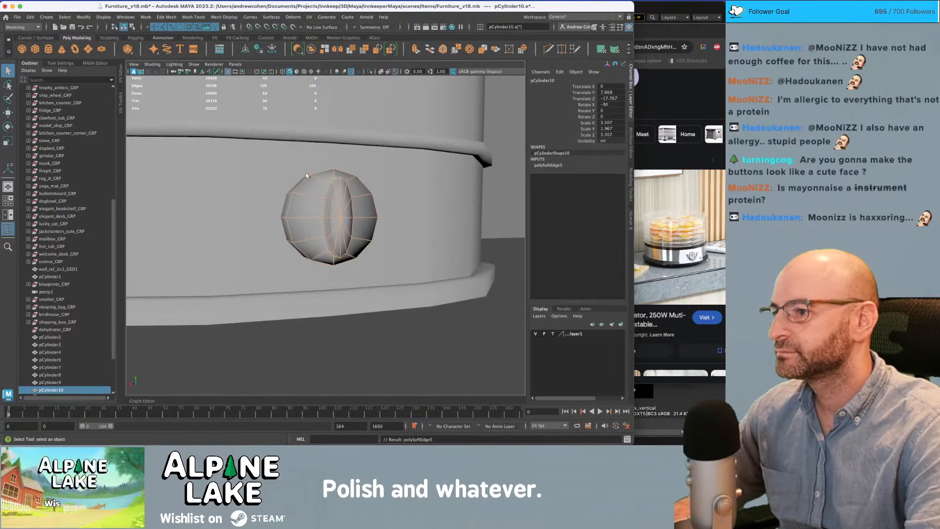
alt+drag(340, 203, 341, 195)
right_click(341, 195)
mouse_move(341, 196)
right_down()
mouse_move(341, 183)
mouse_move(346, 196)
right_up()
click(339, 208)
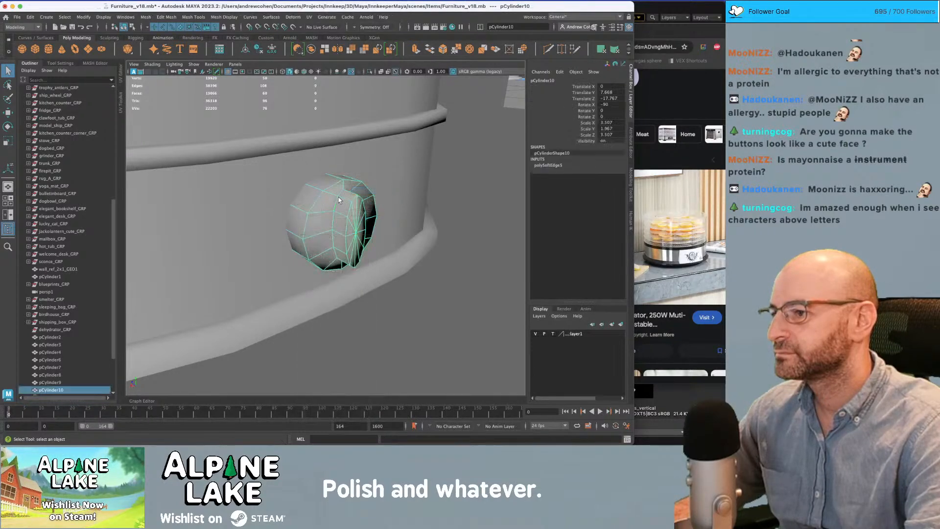
- Apply Soften/Harden Edges to the knob and bevel the outer edge loop around its front face
click(224, 17)
click(230, 93)
click(308, 177)
scroll(345, 193, down, 5)
alt+drag(345, 193, 322, 202)
scroll(322, 201, up, 5)
click(322, 202)
right_click(329, 200)
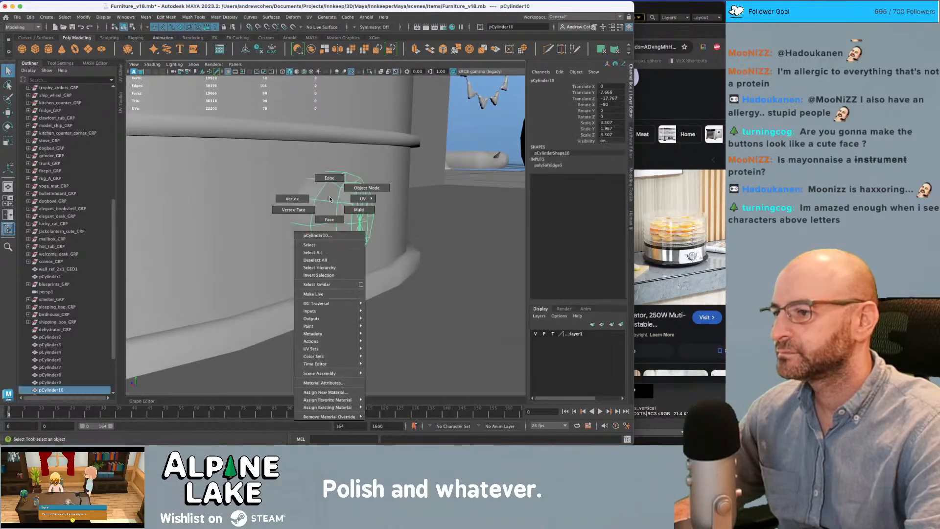
double_click(325, 185)
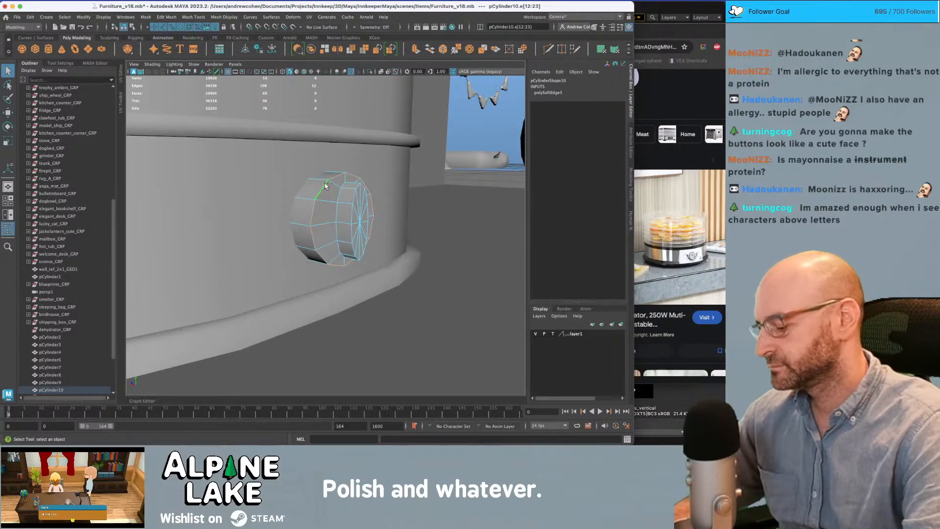
key(ctrl+b)
- Soften the edges running along the new bevel on the knob's front rim
mouse_move(326, 185)
alt+mouse_down()
mouse_move(318, 188)
mouse_move(336, 185)
mouse_move(330, 177)
alt+mouse_up()
click(284, 156)
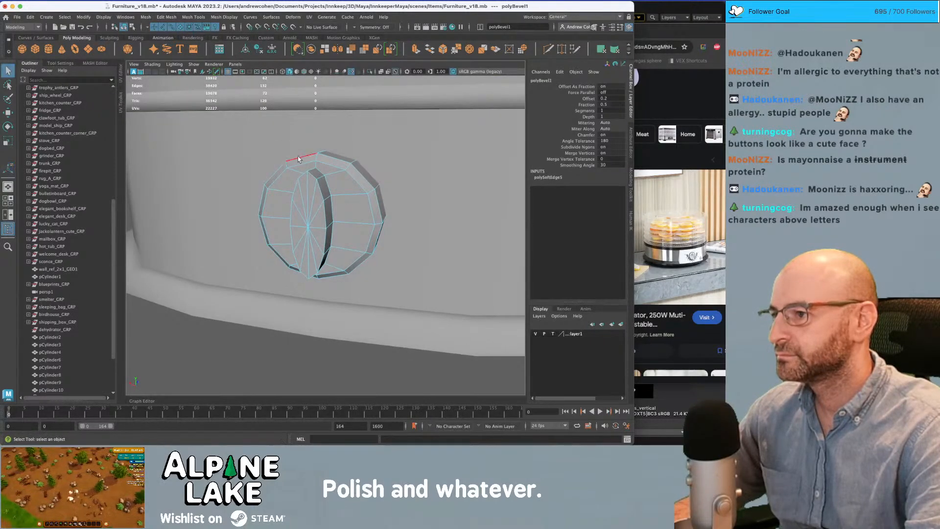
click(215, 22)
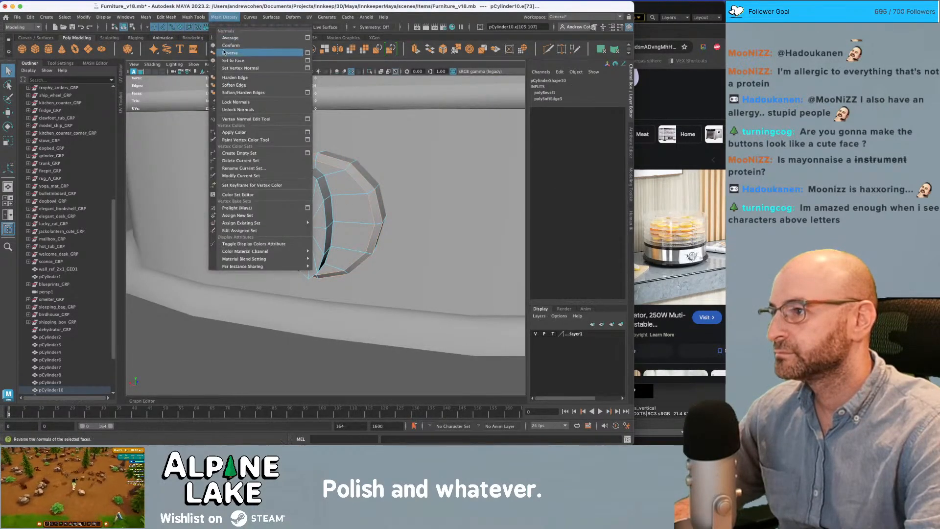
click(236, 85)
- Bevel the edge loop around the front of the knob's vertical grip
click(307, 176)
key(ctrl+b)
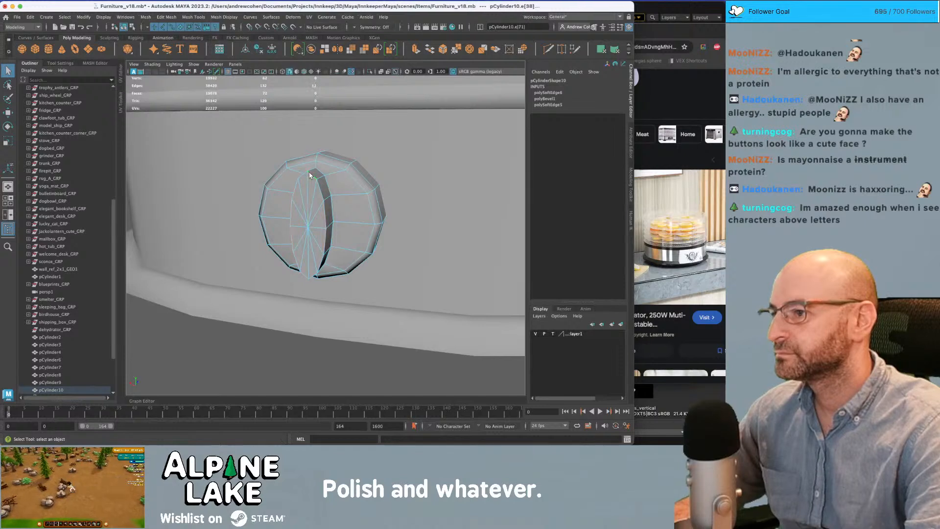
key(q)
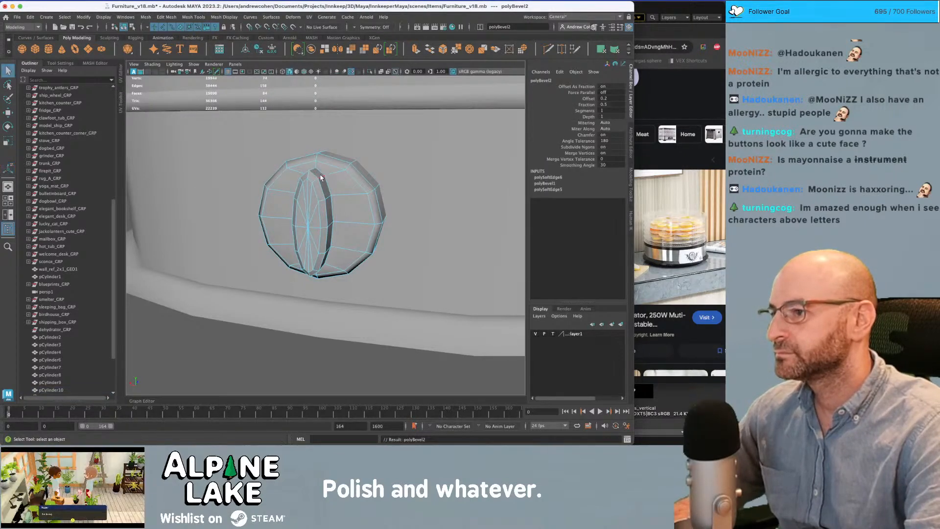
- Soften the bevelled edges along the grip and delete the knob's construction history
click(319, 177)
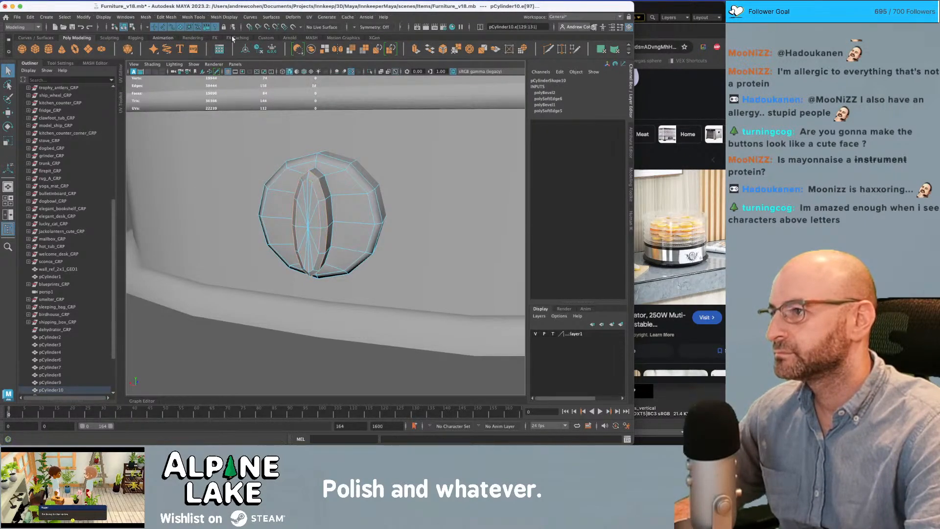
click(225, 17)
click(235, 85)
mouse_move(301, 173)
right_down()
mouse_move(304, 191)
mouse_move(325, 166)
mouse_move(297, 171)
right_up()
key(alt+d)
- Delete the knob's hidden back cap faces in wireframe display and return to object selection with the knob selected
alt+drag(296, 172, 350, 178)
alt+right_drag(350, 178, 306, 174)
alt+drag(306, 174, 289, 196)
alt+right_drag(289, 196, 360, 184)
alt+drag(360, 183, 399, 172)
alt+drag(386, 227, 336, 231)
click(332, 236)
key(4)
right_drag(334, 229, 306, 234)
alt+drag(292, 219, 308, 214)
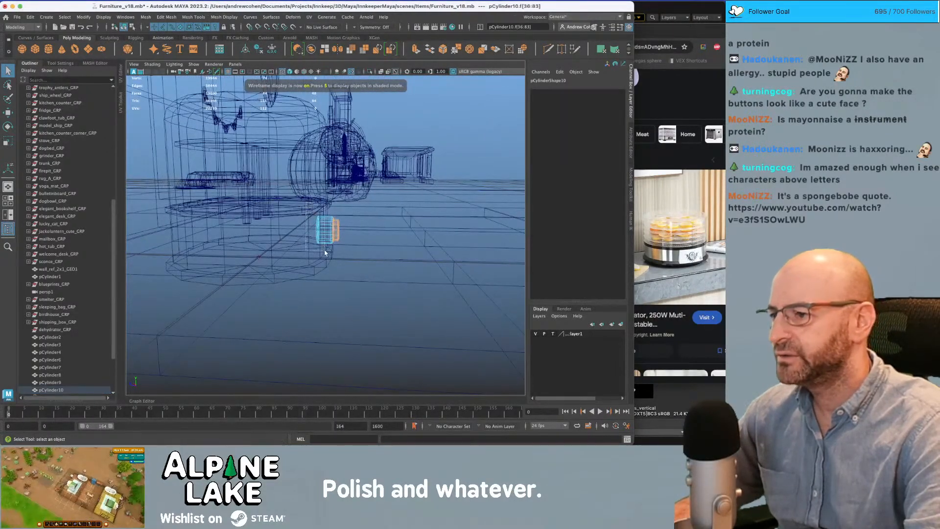
drag(324, 248, 324, 249)
drag(305, 205, 292, 126)
click(367, 188)
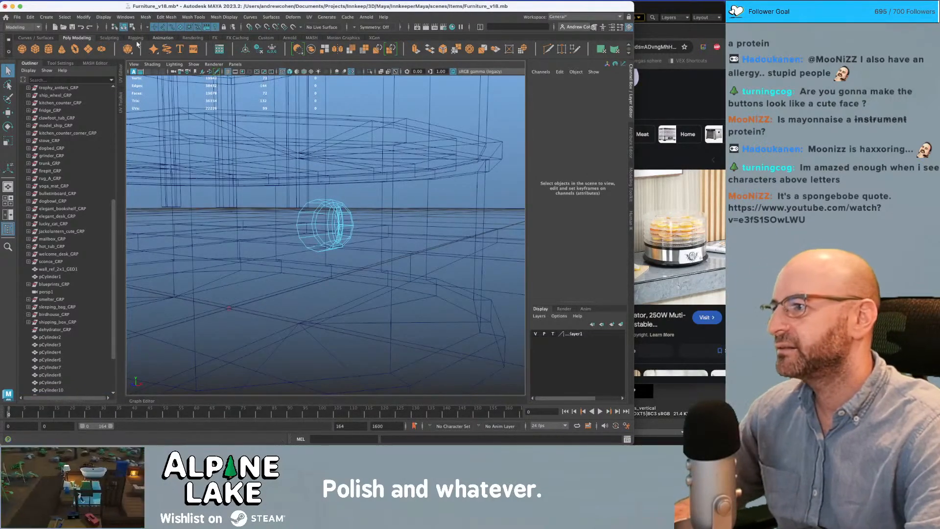
click(126, 27)
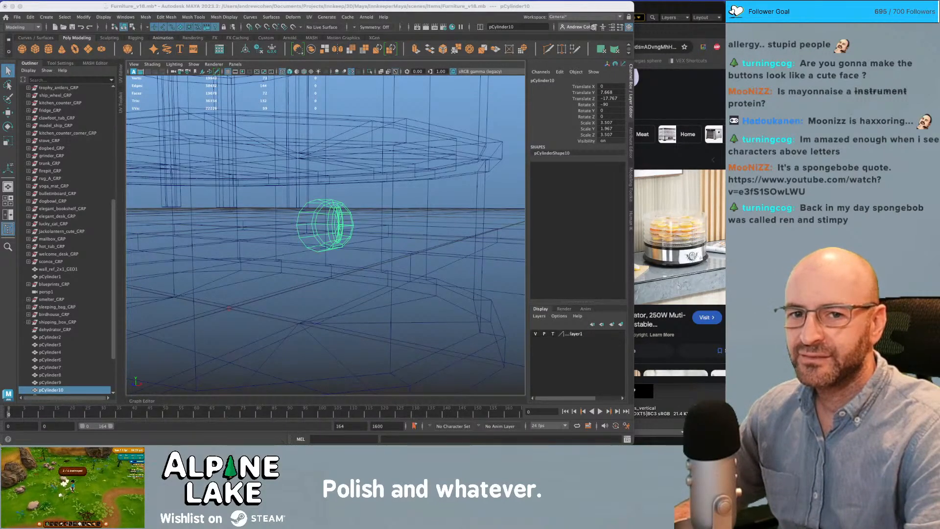
- Switch to the Twitch browser window and send "you wanna discord chat?" in the stream chat
drag(935, 170, 517, 65)
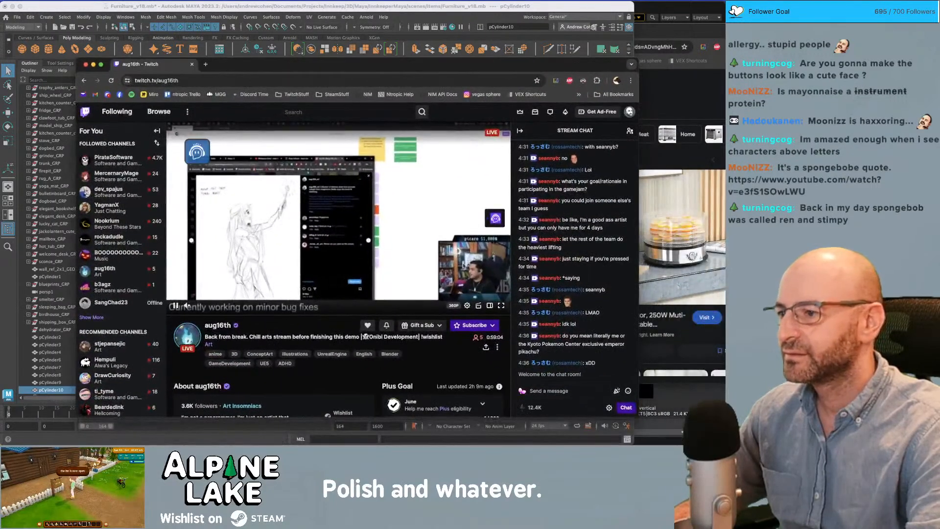
click(558, 392)
text(you wan)
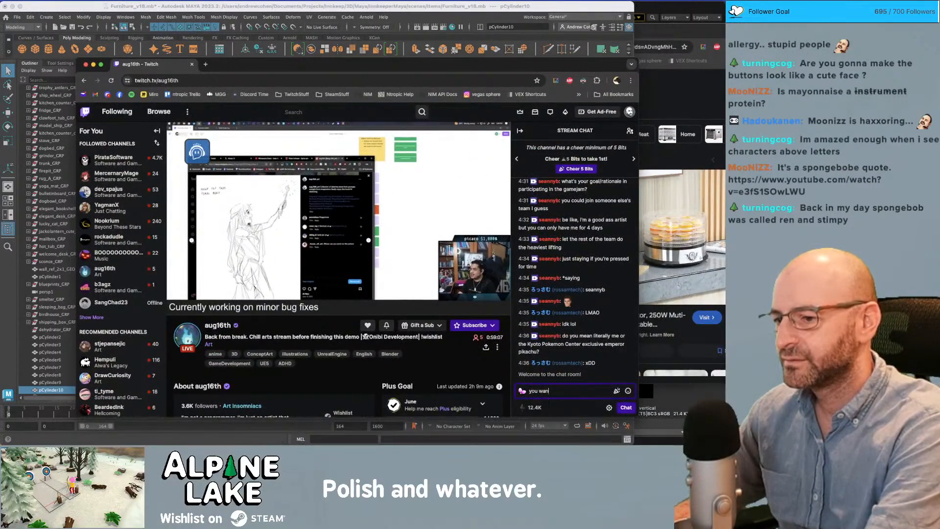
text(na discord chat?)
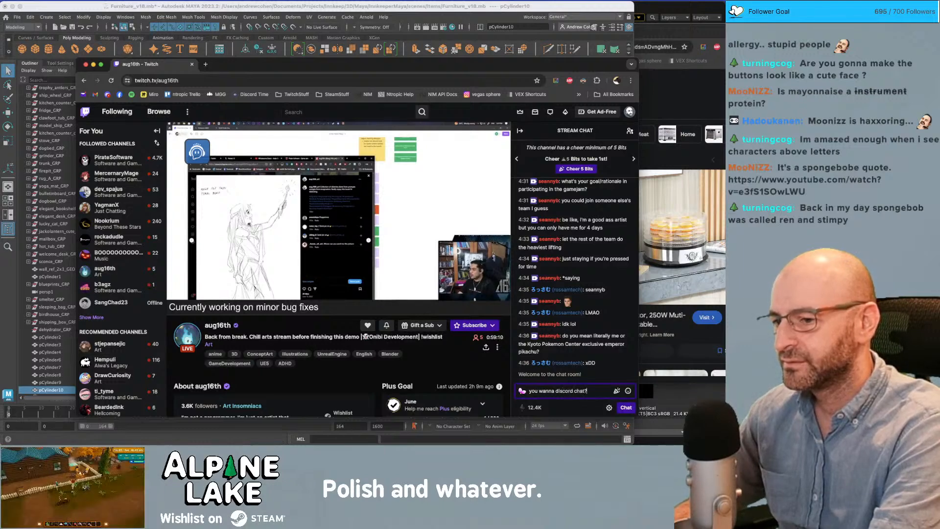
key(Return)
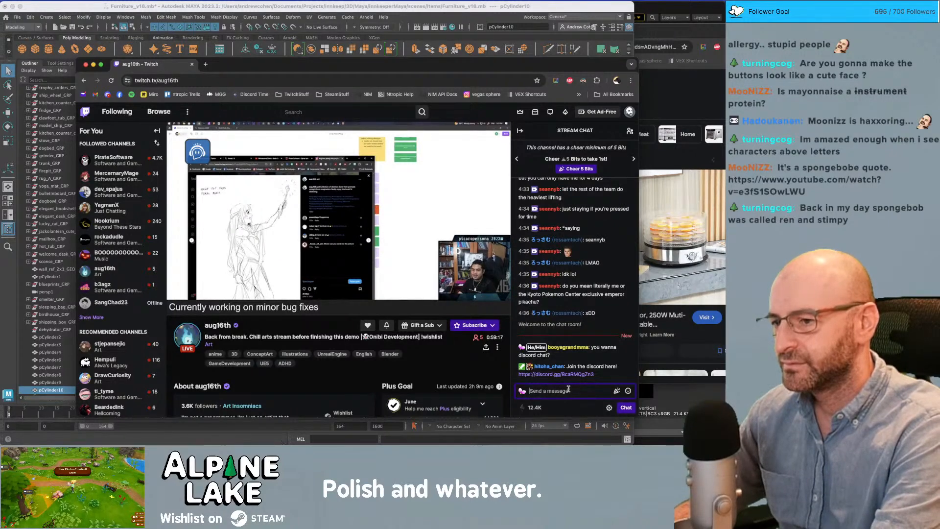
- Send "also i can't hear your response" and "ha" in the chat, and set the stream's volume to 15%
text(also i can't he)
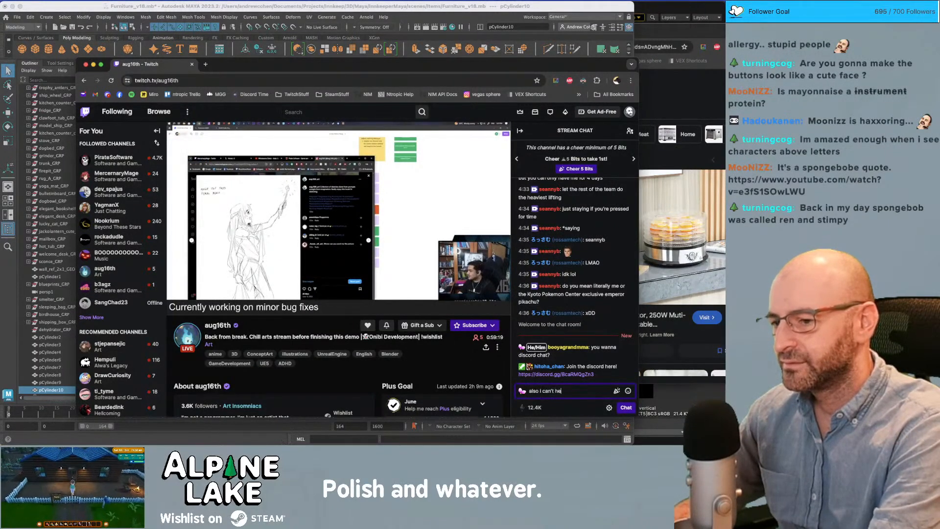
text(ar your response)
key(Return)
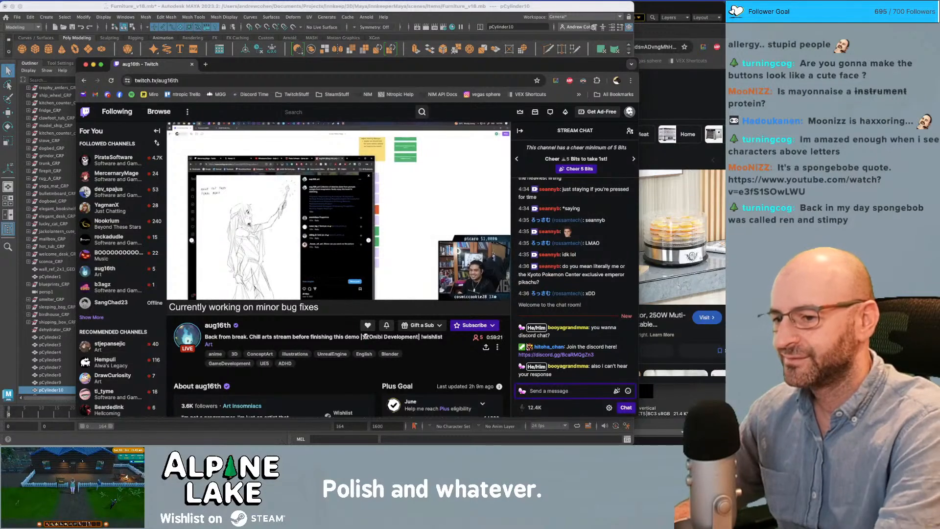
text(ha)
key(Return)
click(201, 307)
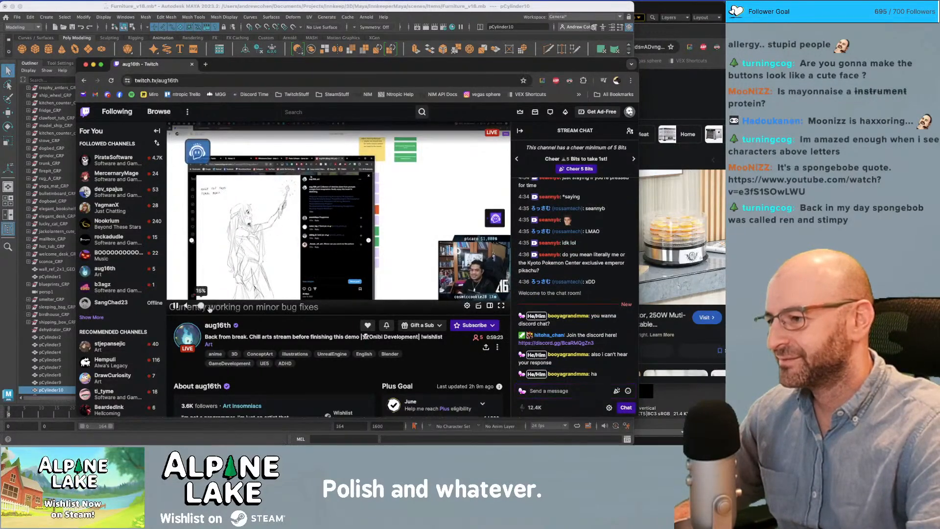
- Send a greeting to another chat member and move the browser window away to reveal Maya again
click(537, 390)
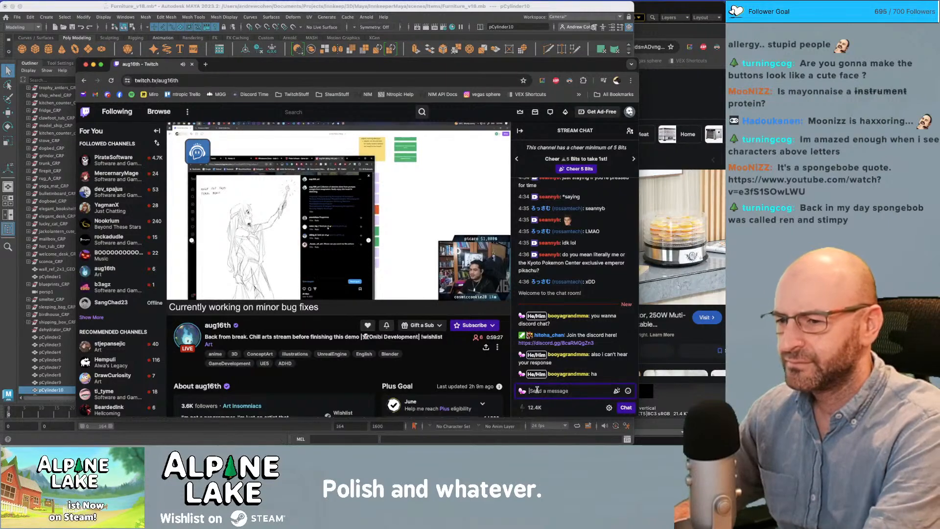
text(also hi rossam)
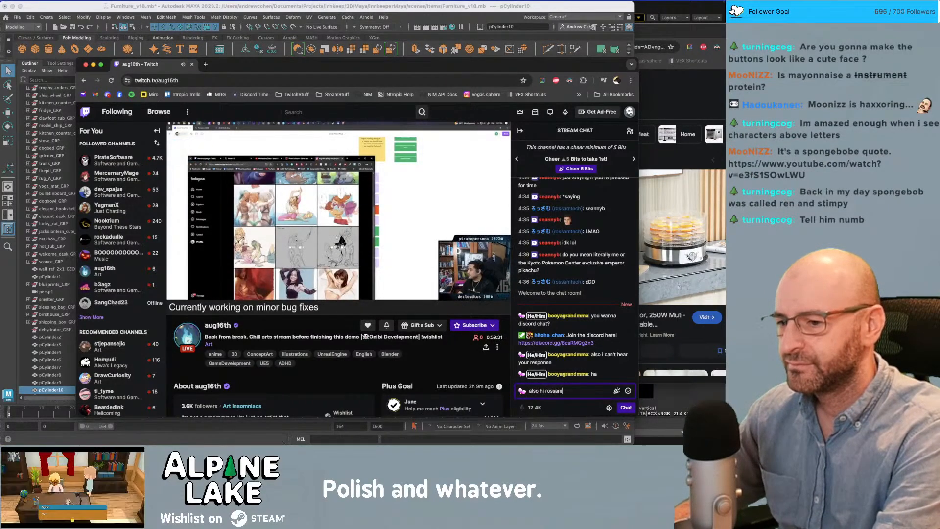
text(!)
key(Return)
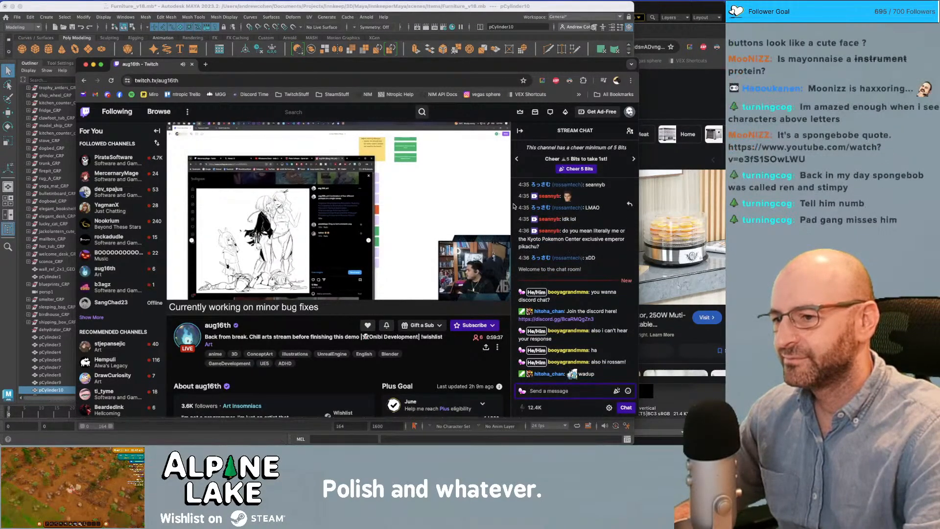
drag(378, 69, 387, 68)
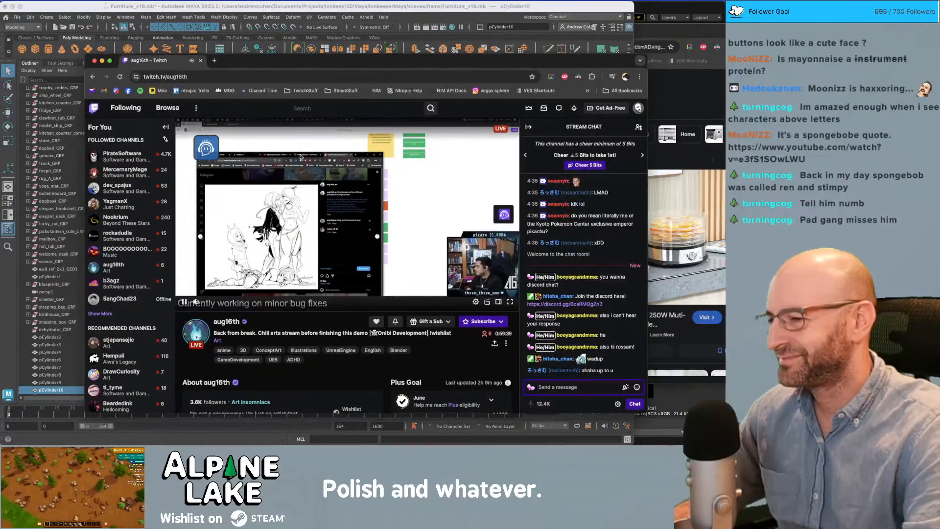
drag(242, 62, 889, 25)
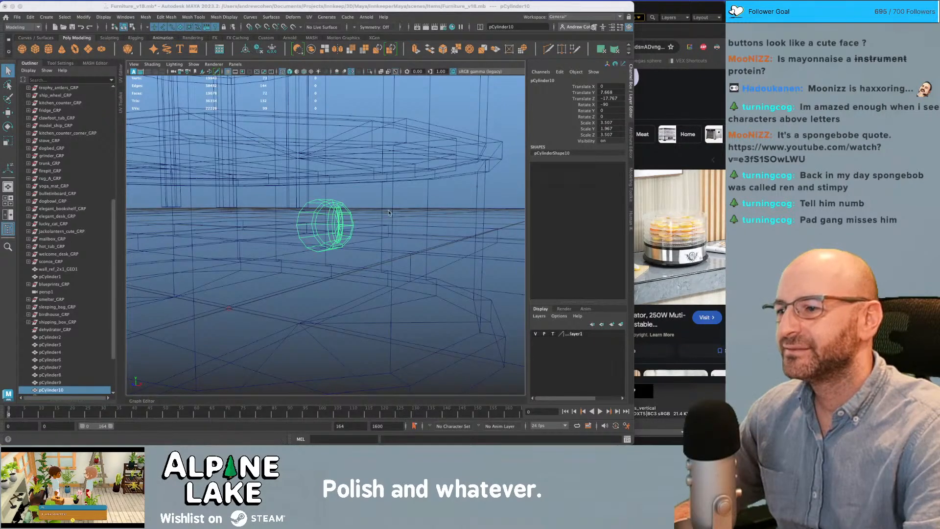
- Select the rounded compartment and examine the dehydrator from the front and above in wireframe and shaded display
click(419, 145)
alt+right_drag(419, 145, 364, 156)
key(5)
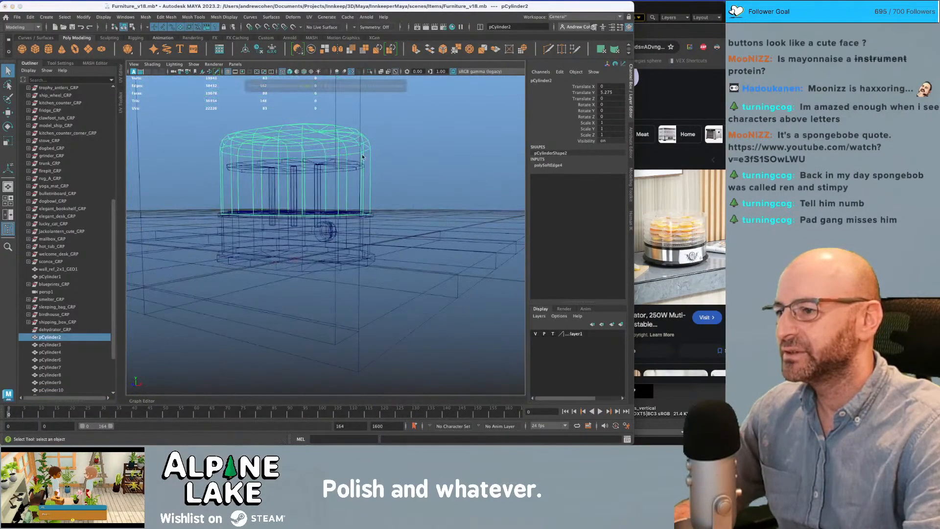
key(6)
alt+drag(402, 154, 350, 211)
alt+right_drag(350, 210, 372, 193)
key(4)
alt+middle_drag(372, 188, 371, 235)
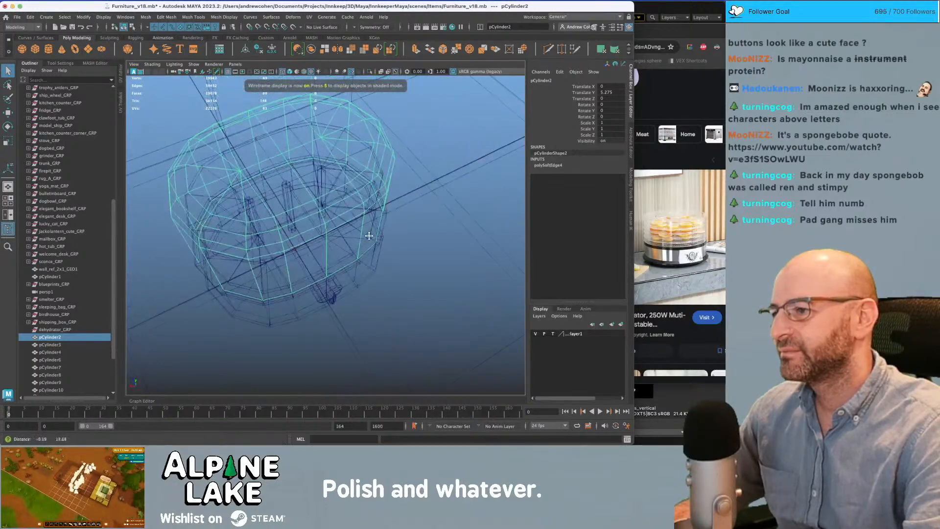
key(5)
alt+drag(369, 235, 358, 220)
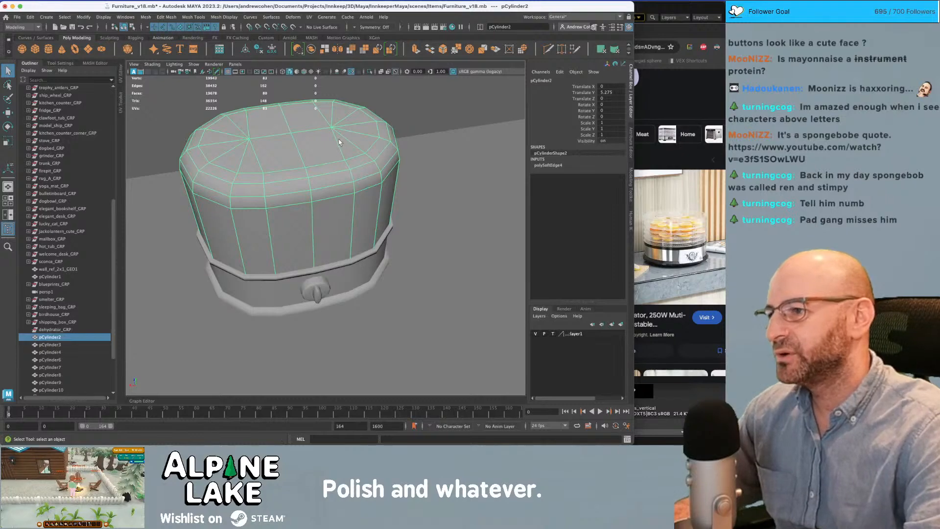
- Scale the middle edges on the compartment's top slightly inward along X, to about 0.959
alt+drag(341, 142, 325, 156)
alt+right_drag(325, 155, 338, 152)
alt+middle_drag(303, 147, 338, 172)
alt+drag(338, 171, 328, 181)
right_drag(315, 168, 315, 149)
key(r)
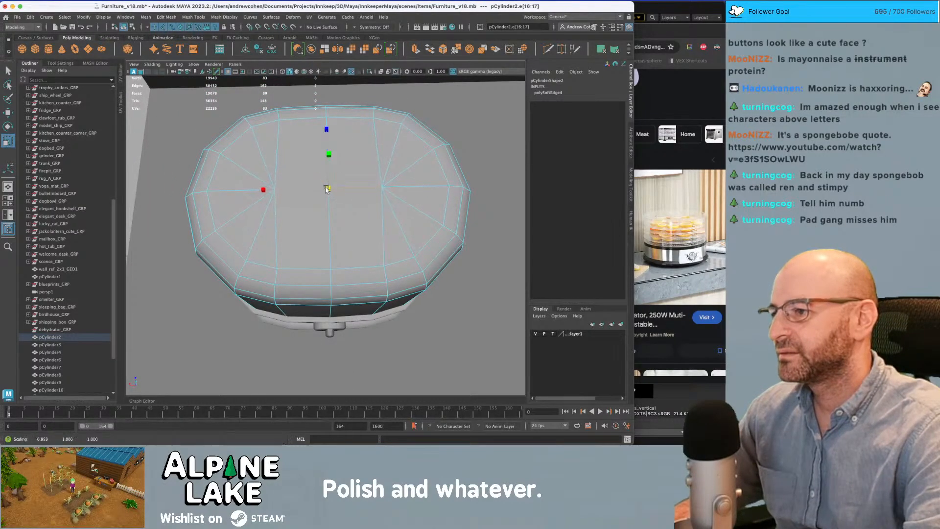
alt+drag(323, 188, 315, 119)
key(q)
- Return the compartment to object mode, delete its construction history and deselect it
click(371, 156)
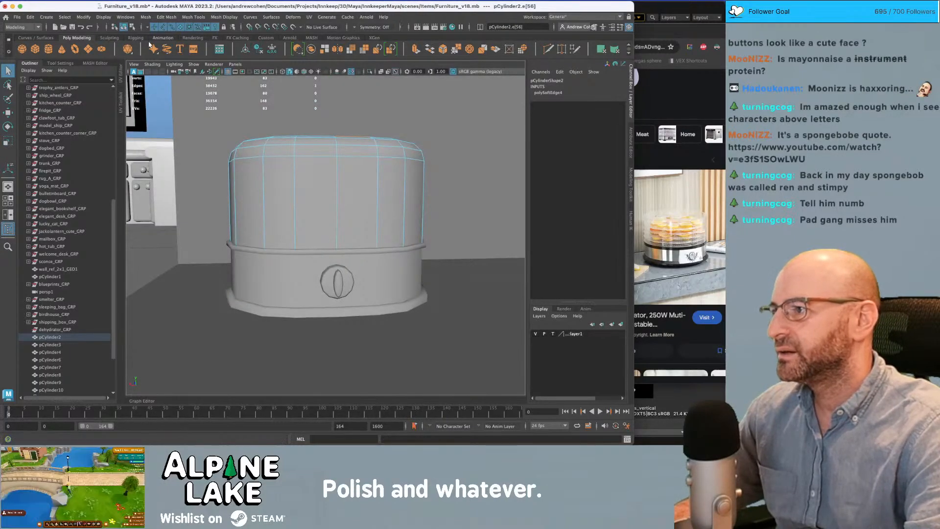
key(F8)
key(alt+shift+d)
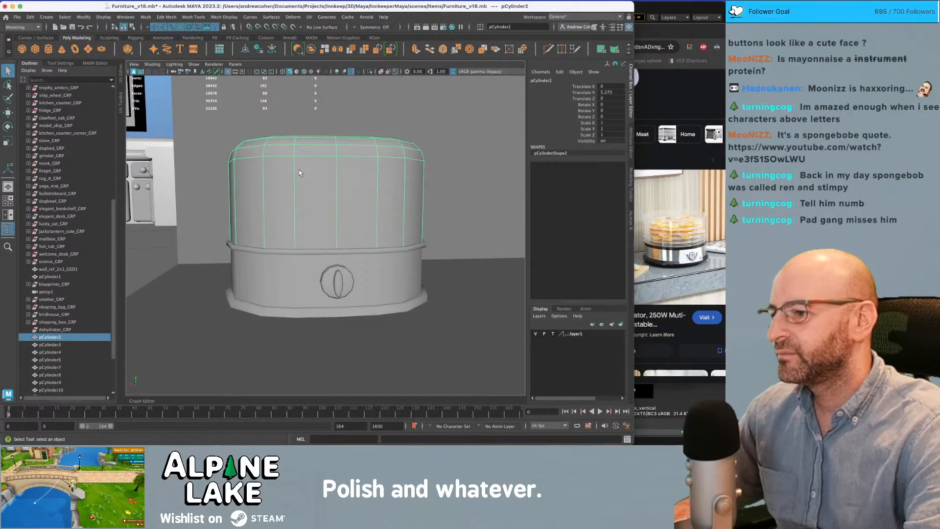
click(321, 124)
- Select the face loop beneath the base's upper rim and move it down to thicken the rim
mouse_move(319, 167)
alt+mouse_down()
mouse_move(340, 184)
mouse_move(331, 174)
alt+mouse_up()
scroll(307, 212, up, 5)
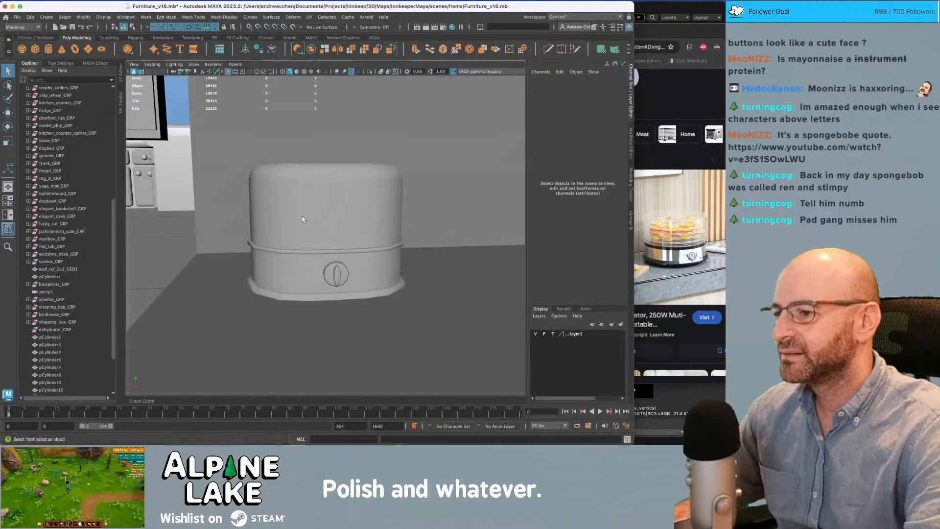
click(295, 255)
right_drag(368, 211, 368, 231)
alt+drag(328, 278, 329, 251)
click(307, 210)
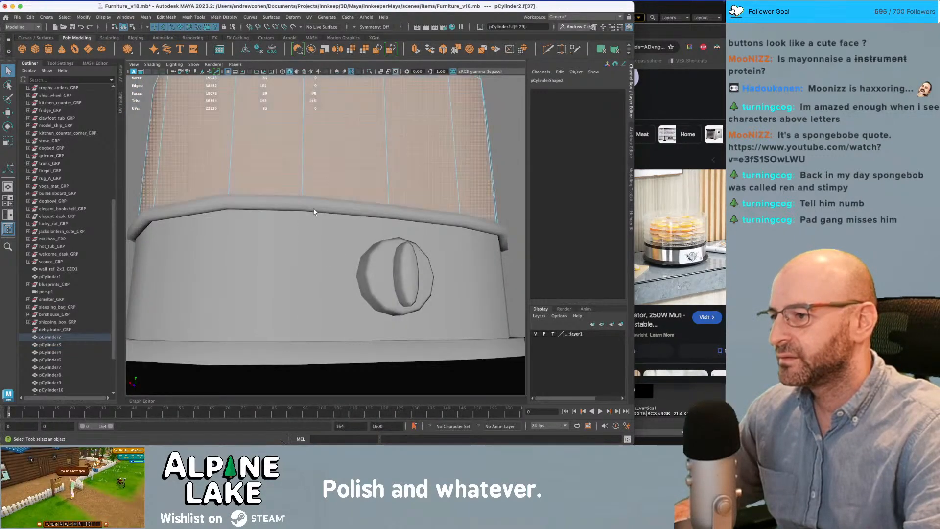
click(317, 309)
right_drag(323, 211, 327, 234)
click(308, 214)
shift+double_click(298, 210)
key(w)
drag(324, 199, 325, 214)
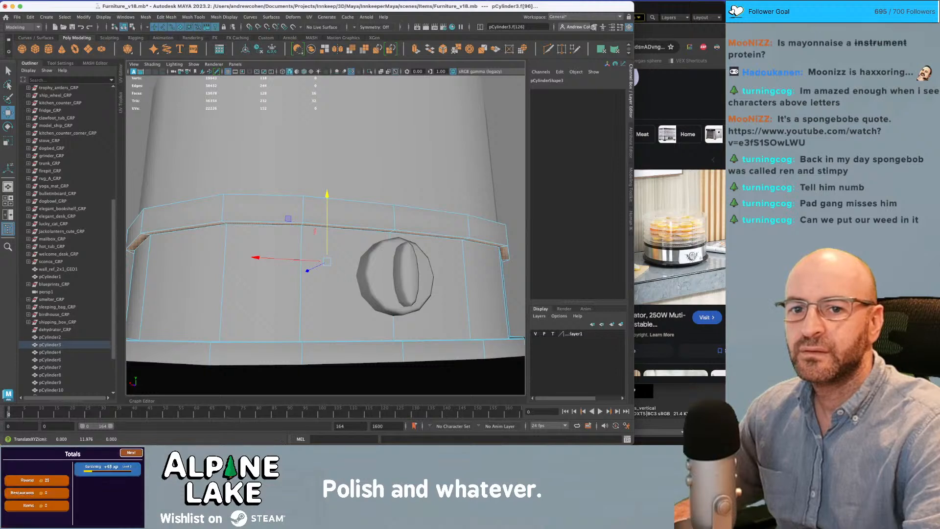
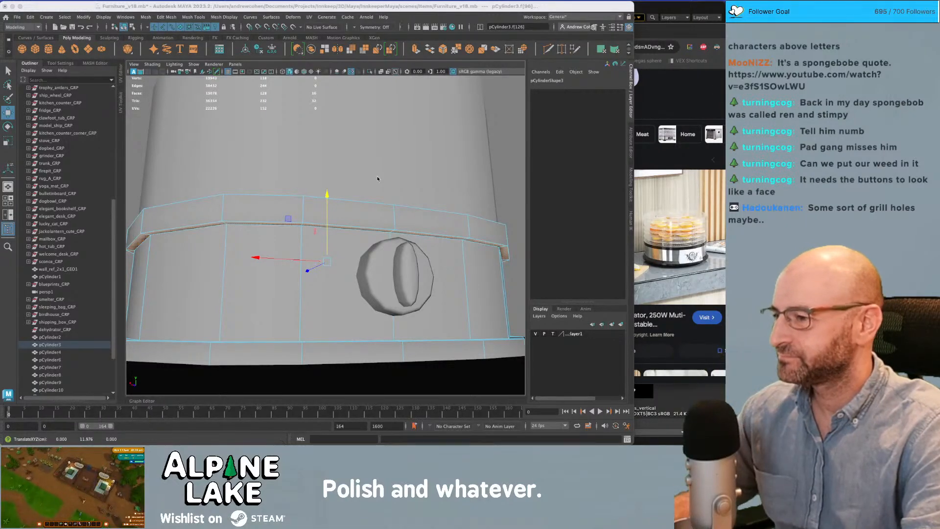
- Return to object selection with the whole base selected
click(364, 205)
scroll(363, 204, down, 3)
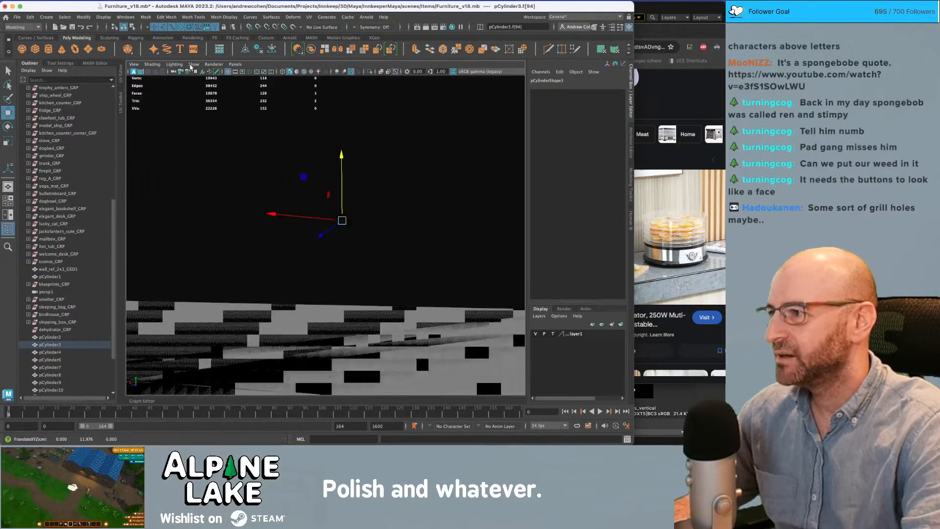
alt+drag(283, 114, 281, 132)
click(124, 27)
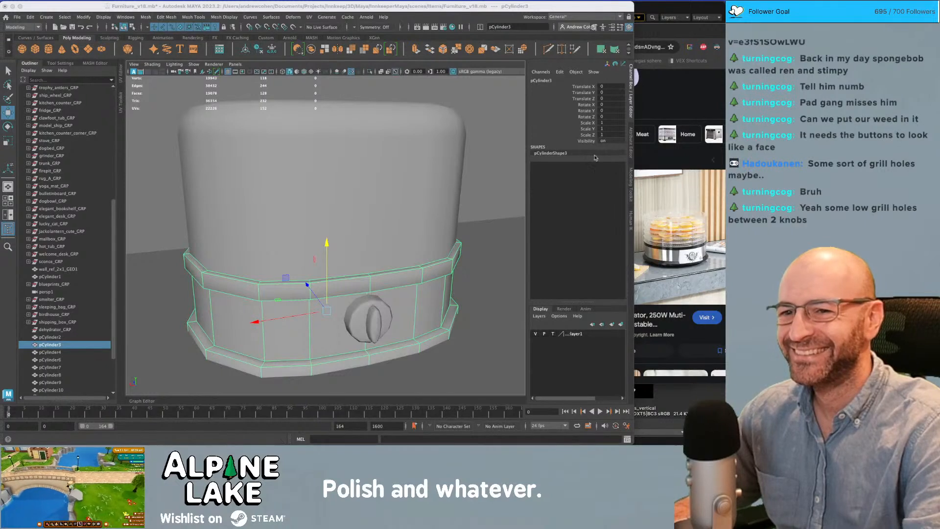
click(431, 292)
key(super+Tab)
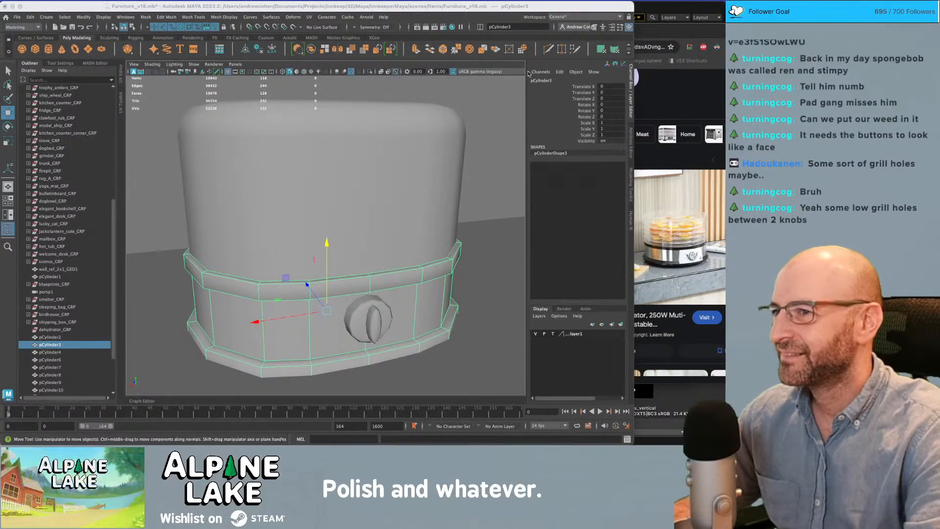
- Examine the dehydrator's overall shape from the front and from above
click(530, 15)
scroll(371, 141, down, 5)
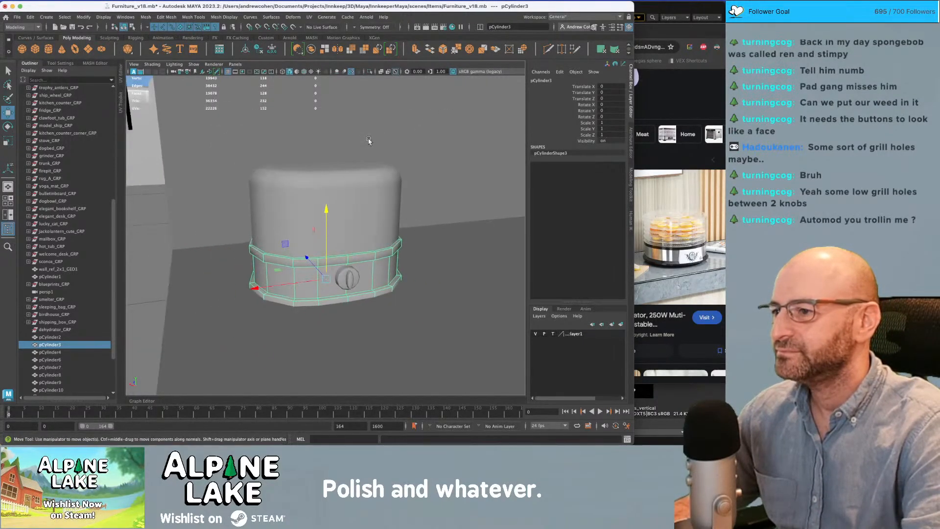
alt+right_drag(390, 146, 369, 201)
key(q)
alt+drag(369, 200, 297, 211)
alt+right_drag(333, 197, 386, 213)
alt+drag(386, 212, 374, 224)
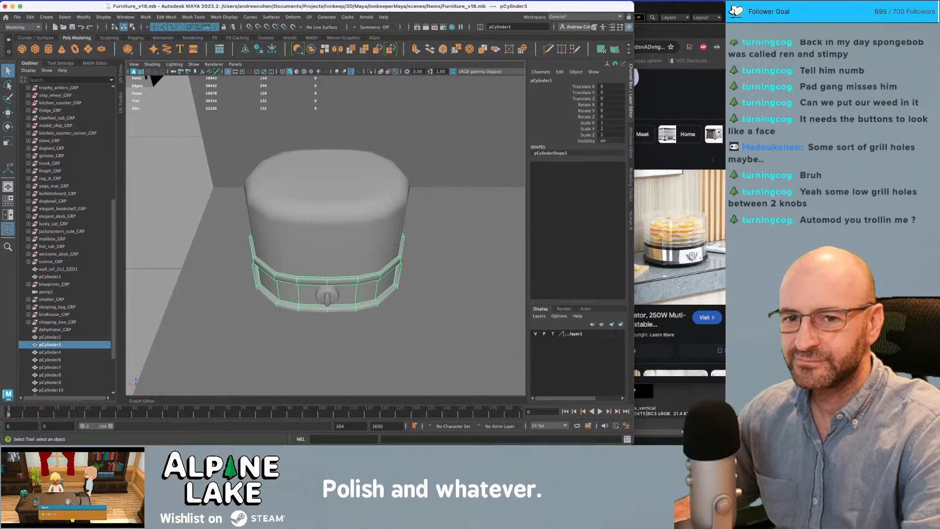
- Bring the Twitch stream window into view, shrink it, and move it back off the visible desktop
drag(0, 126, 52, 14)
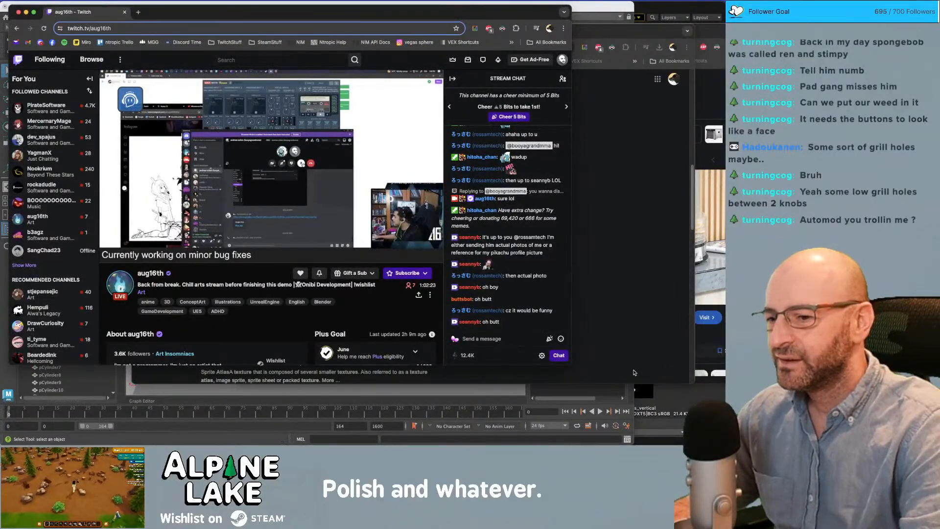
drag(569, 362, 410, 271)
drag(208, 14, 207, 15)
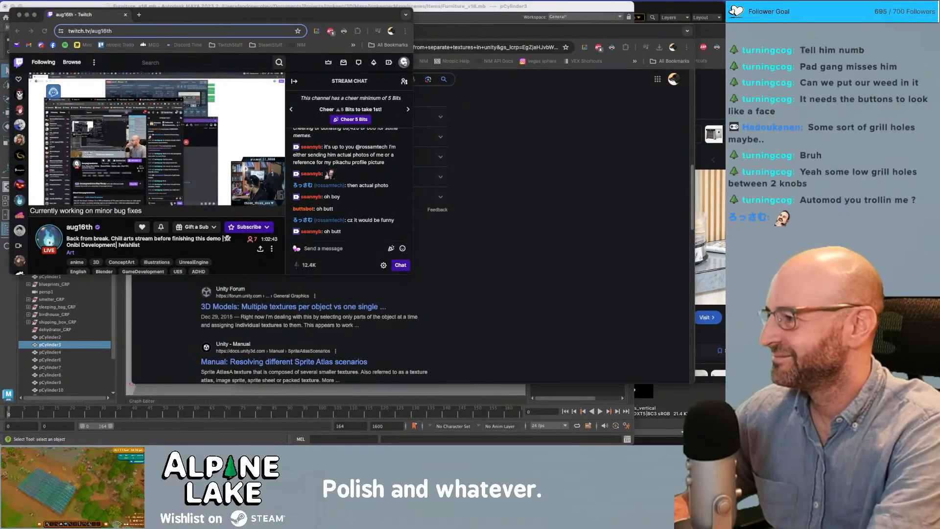
drag(153, 20, 314, 33)
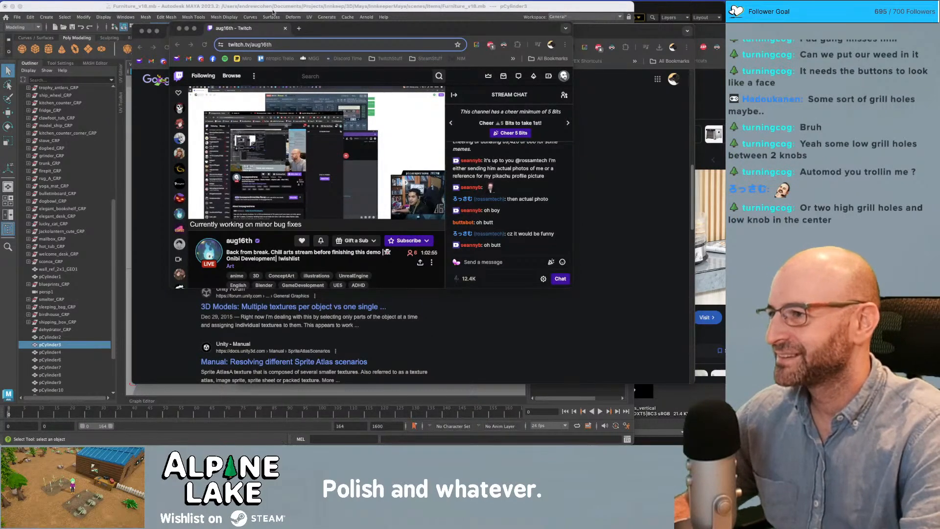
drag(253, 35, 724, 88)
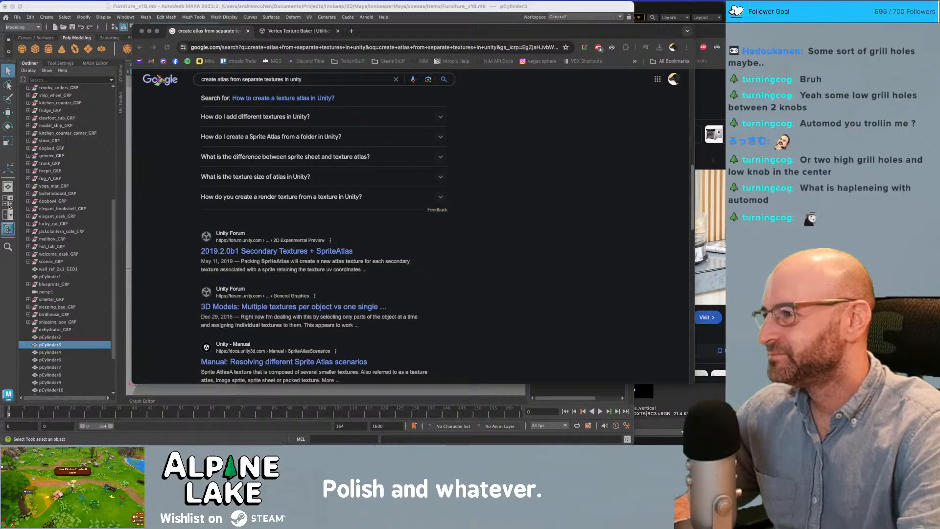
- Switch back to Maya, deselect the base and examine the dehydrator's size among the surrounding furniture
click(197, 7)
scroll(260, 103, down, 10)
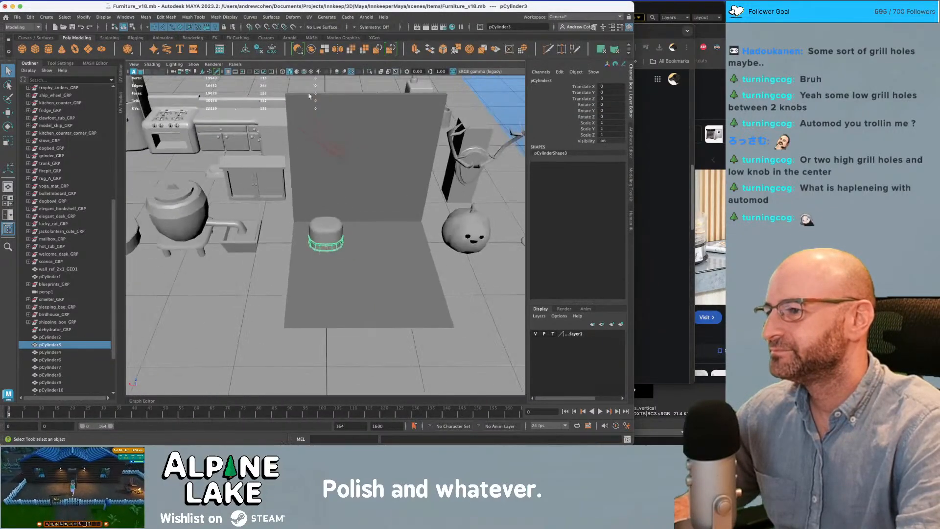
scroll(261, 104, down, 5)
alt+drag(300, 167, 343, 127)
click(381, 126)
mouse_move(384, 129)
alt+right_down()
mouse_move(364, 140)
mouse_move(377, 137)
alt+right_up()
drag(365, 106, 381, 130)
drag(366, 97, 381, 125)
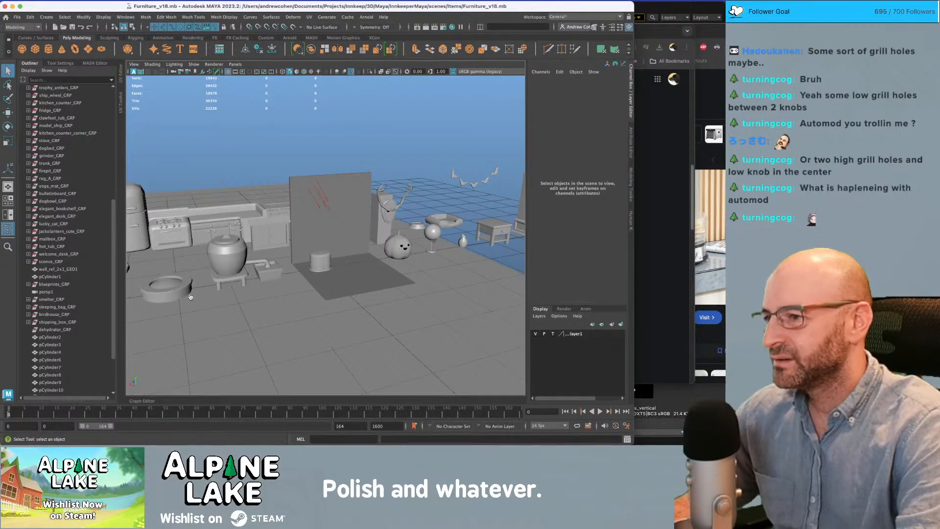
- Switch to Unity and examine the character models standing in the Inn_Scene view
click(680, 241)
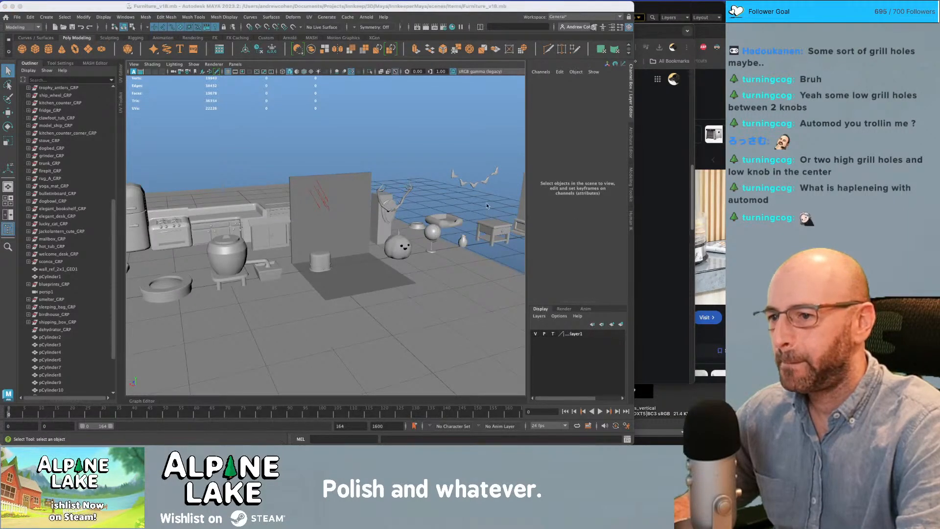
key(super+Tab)
right_drag(362, 178, 446, 138)
right_drag(411, 144, 325, 117)
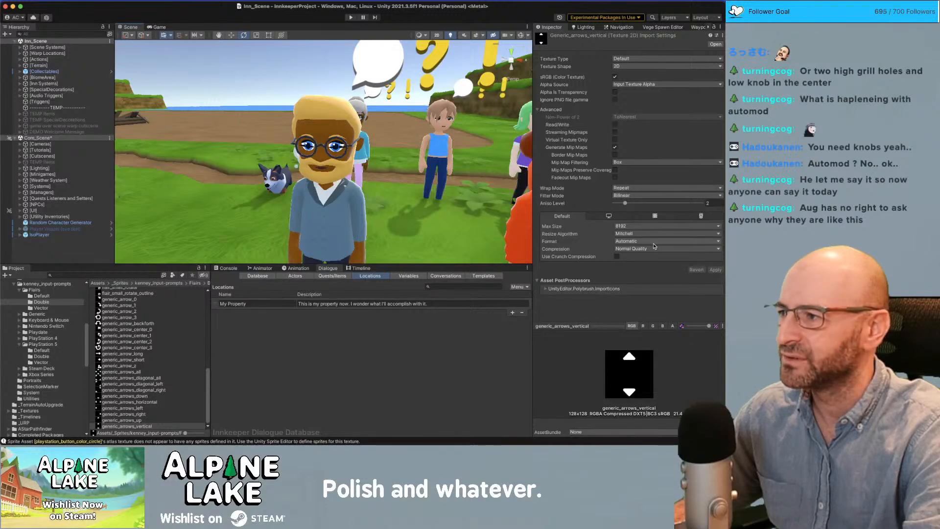
right_drag(361, 157, 434, 148)
key(a)
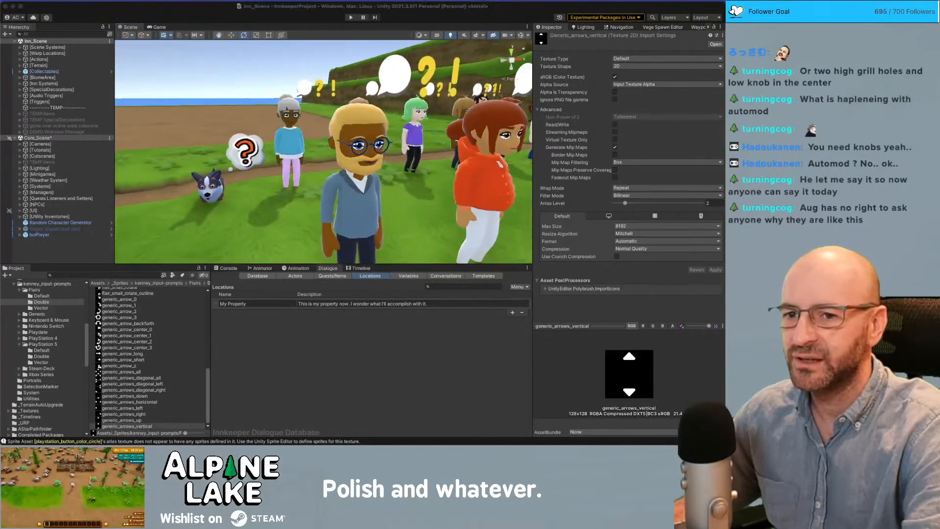
click(220, 183)
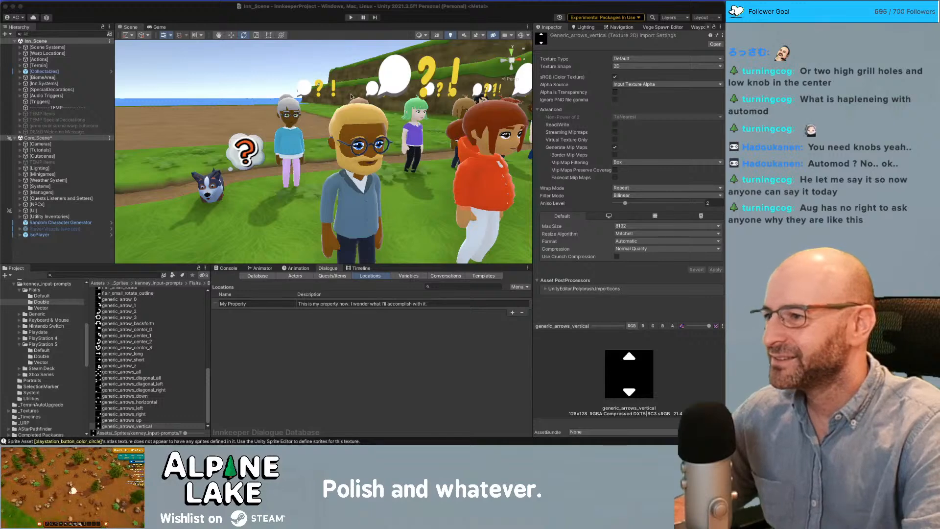
right_drag(394, 107, 278, 64)
click(283, 60)
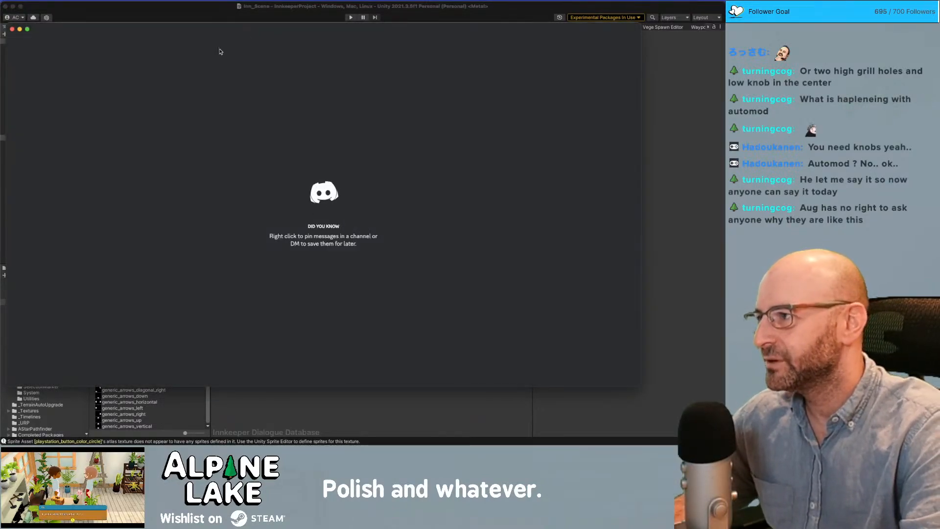
- Close the Discord window and examine the character with glasses up close in the Unity scene
drag(88, 29, 103, 29)
click(36, 29)
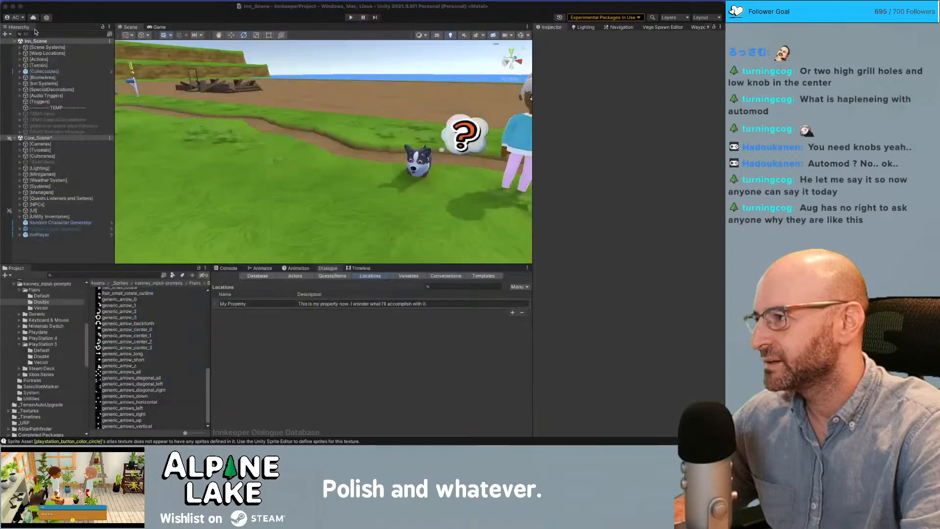
right_drag(297, 103, 310, 186)
key(s)
key(w)
key(s)
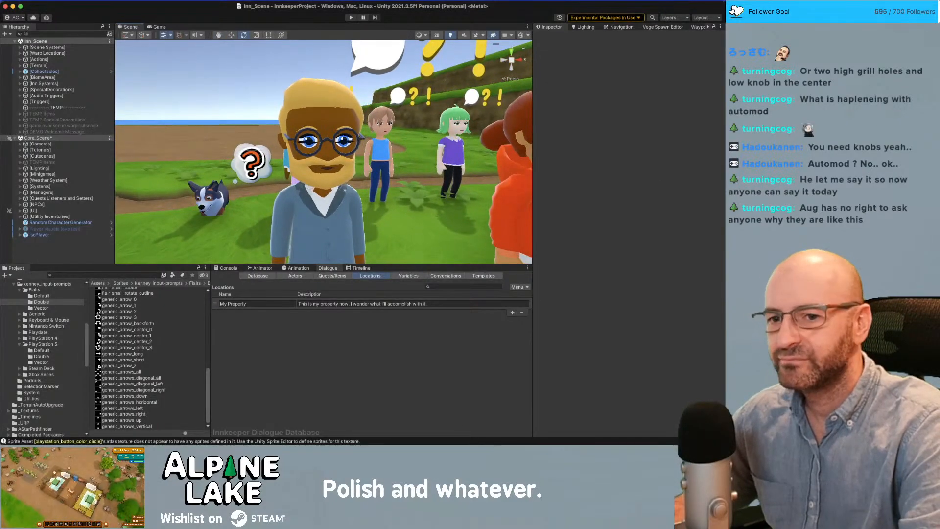
- Switch to Maya, start opening another scene and browse to the project's Characters folder
key(super+Tab)
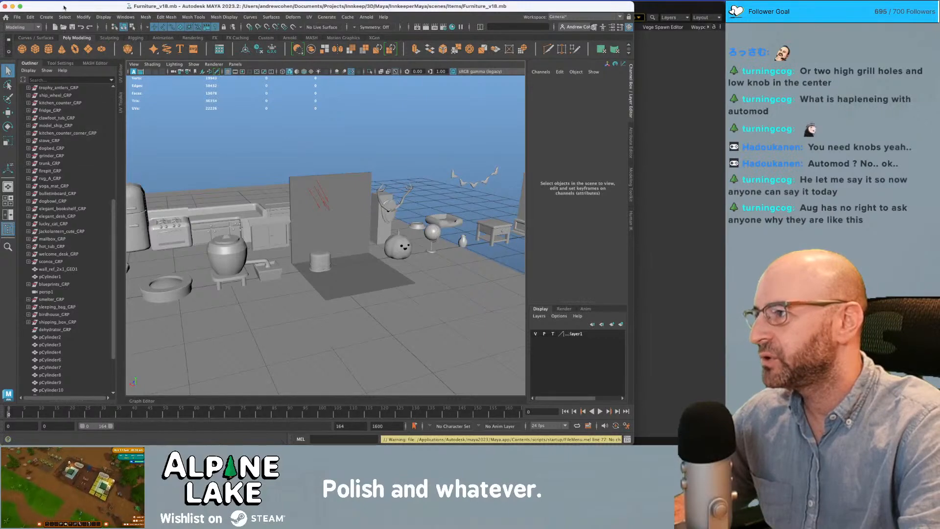
click(17, 16)
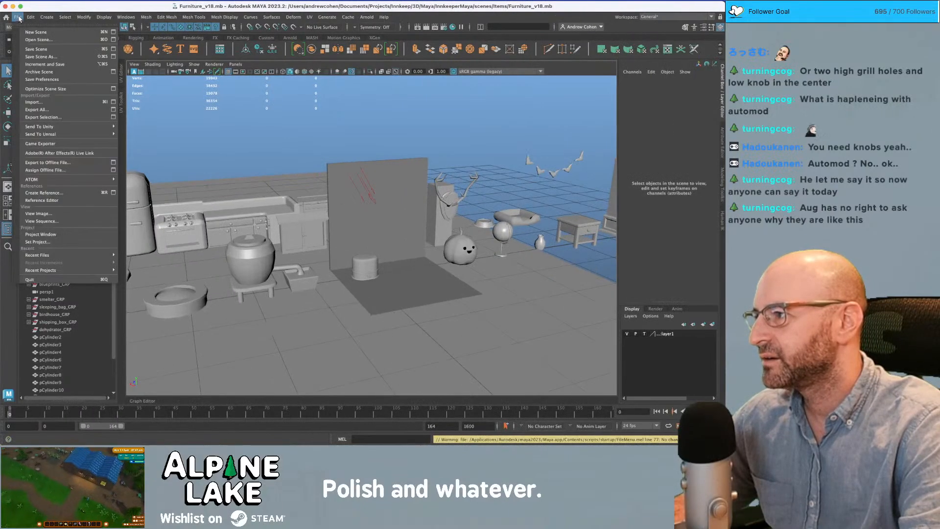
click(37, 39)
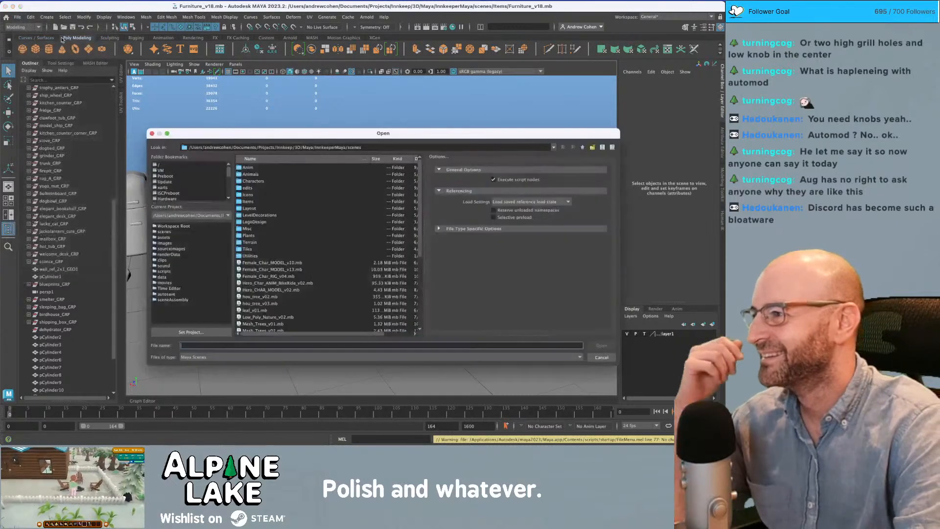
drag(274, 140, 262, 99)
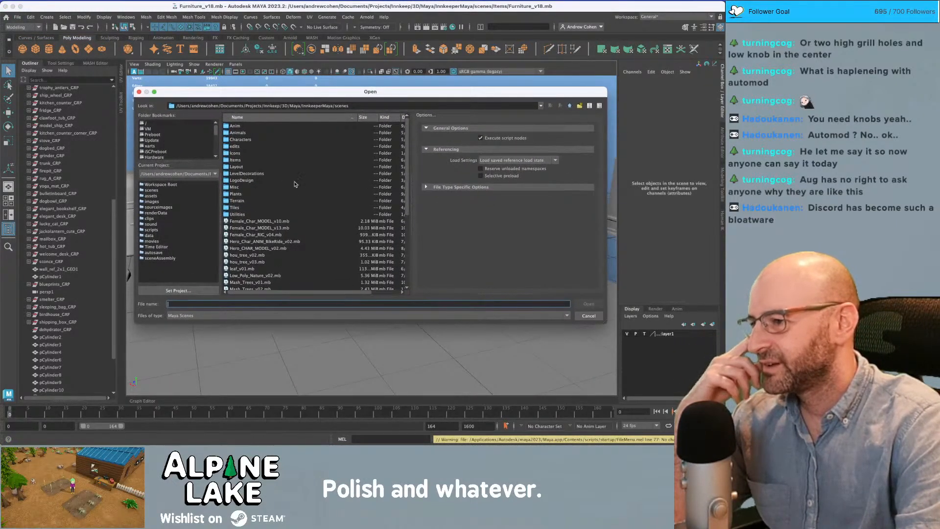
mouse_move(407, 177)
mouse_down()
mouse_move(406, 200)
mouse_move(404, 164)
mouse_up()
double_click(240, 139)
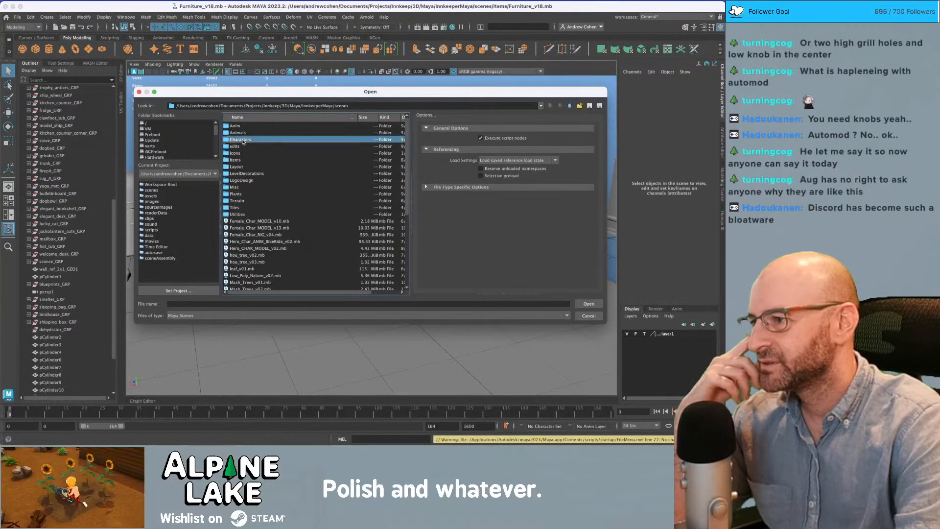
- Open the scene Female_Char_RIG_v30.mb from the Characters folder
scroll(277, 185, down, 2)
click(281, 215)
scroll(282, 223, down, 6)
scroll(282, 224, down, 2)
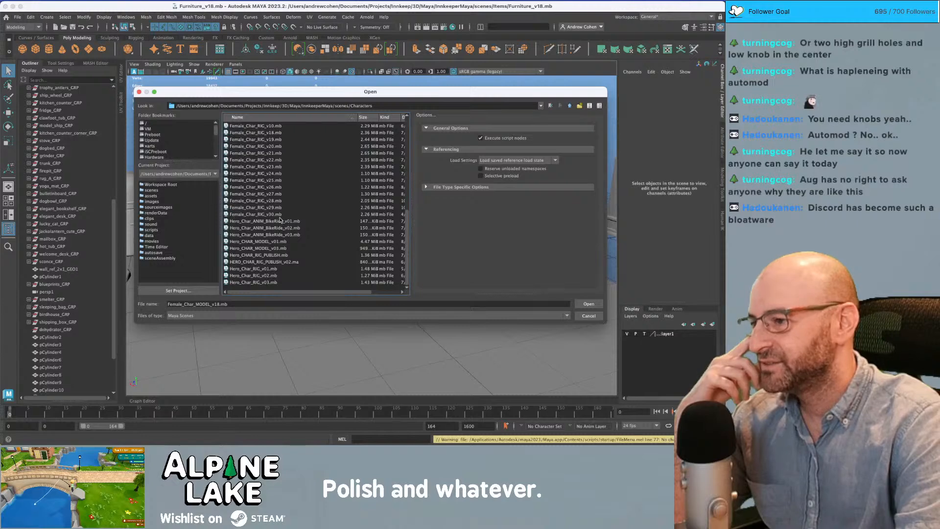
click(279, 215)
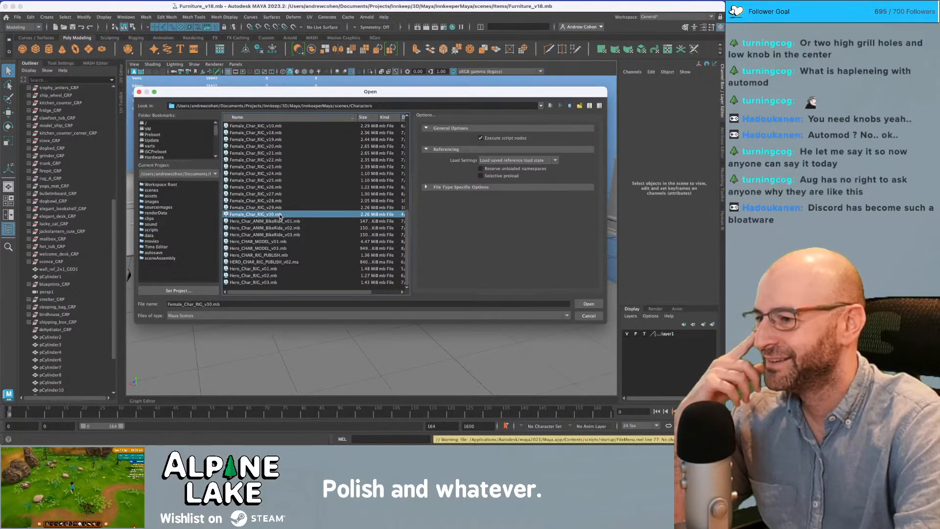
double_click(280, 216)
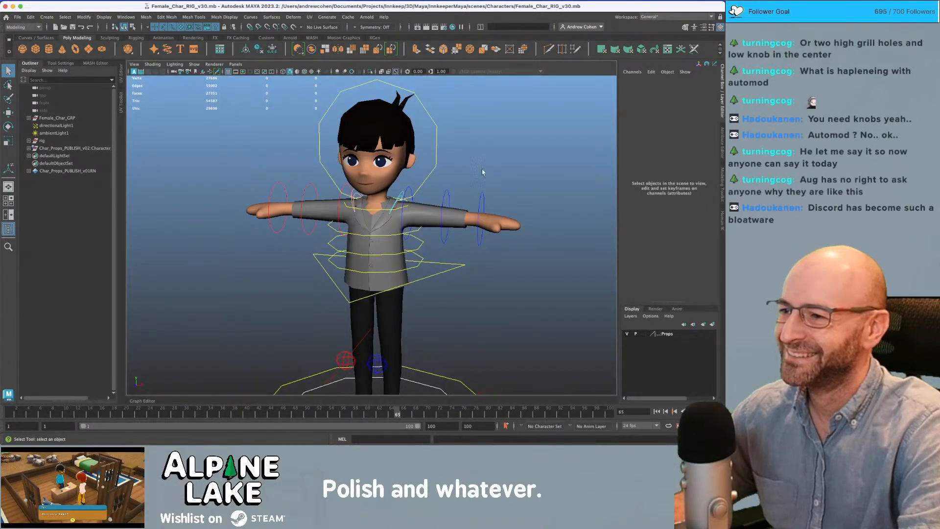
- Open the scene Female_Char_MODEL_v18.mb without saving the changes to the current rig scene
scroll(395, 185, up, 5)
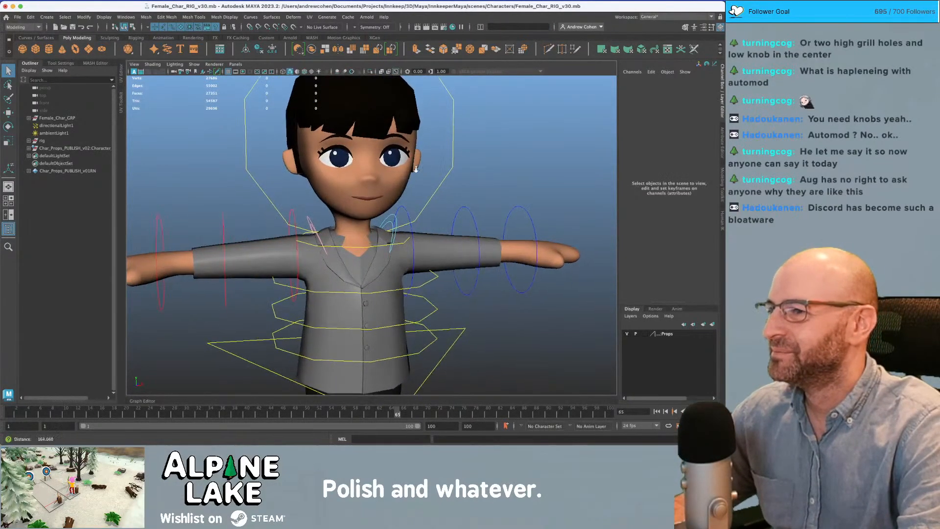
click(17, 16)
click(25, 40)
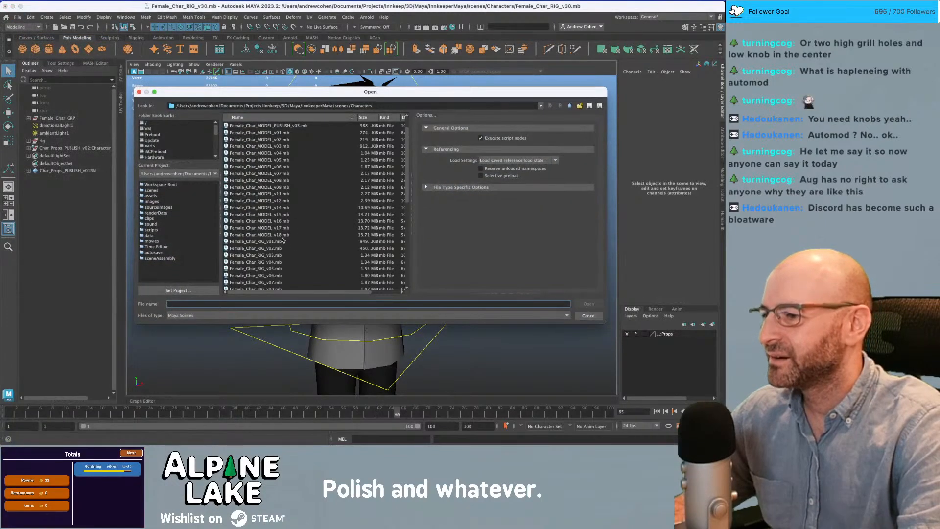
double_click(283, 241)
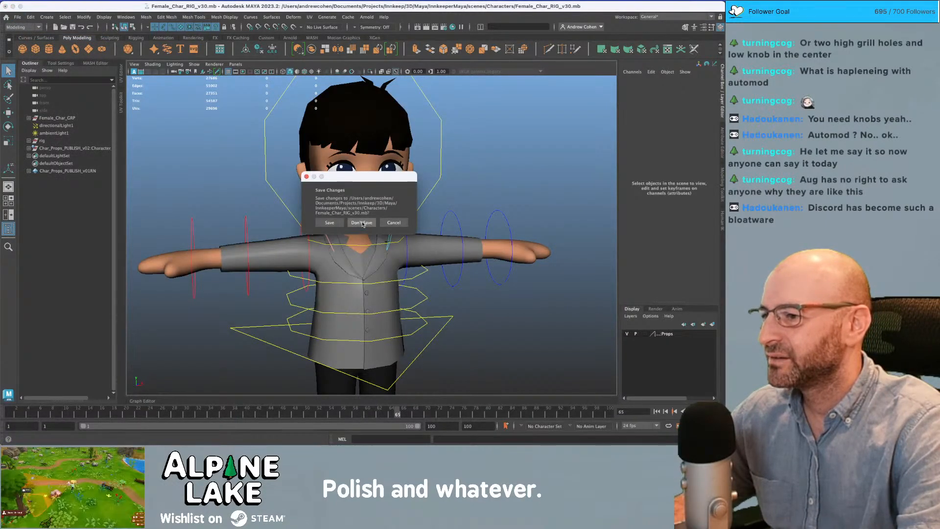
click(362, 224)
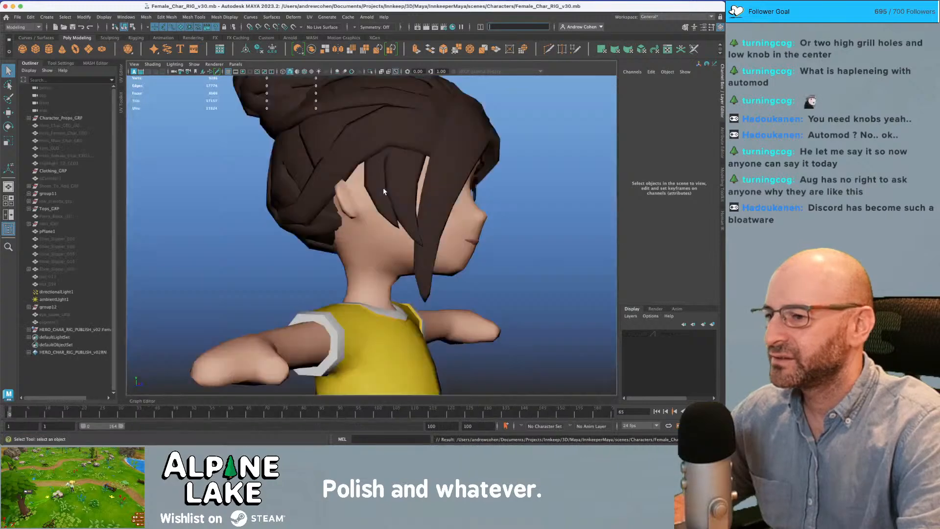
- Examine the female character's head, bun hairstyle and body mesh from several angles
alt+drag(495, 222, 407, 235)
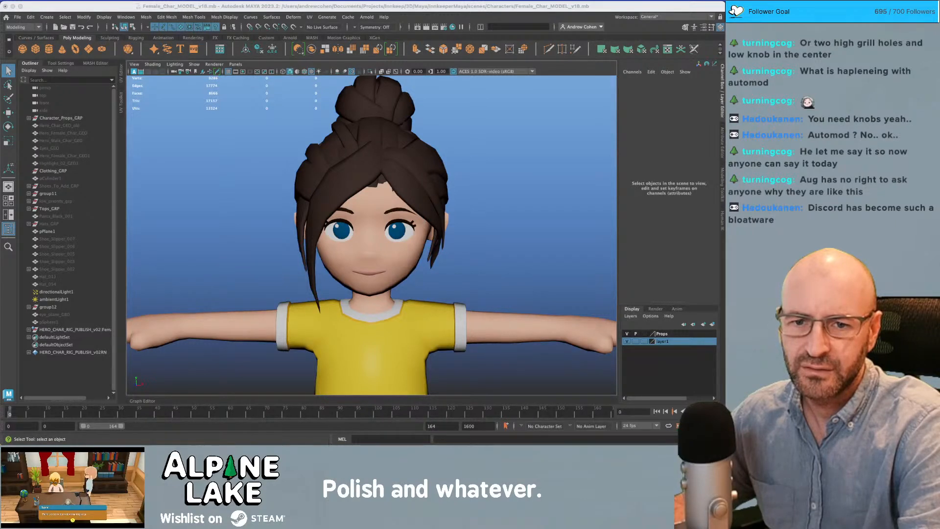
key(super+Tab)
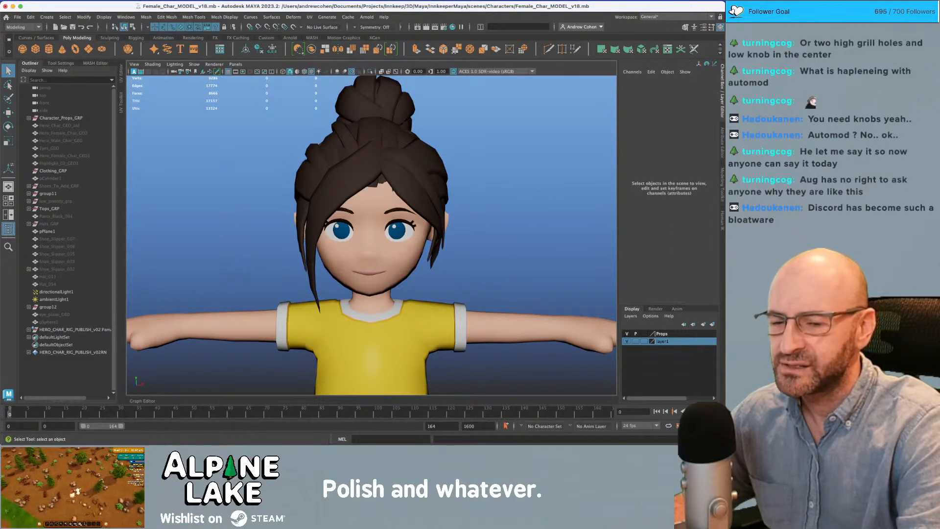
alt+drag(468, 214, 289, 228)
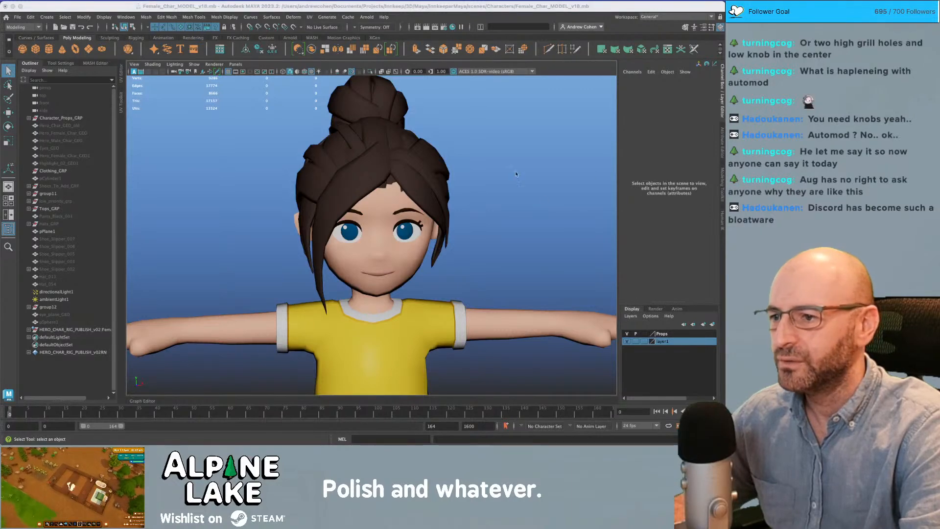
click(531, 194)
alt+drag(522, 198, 512, 192)
alt+right_drag(512, 193, 387, 227)
alt+drag(387, 227, 382, 196)
alt+right_drag(382, 196, 414, 231)
click(413, 231)
alt+drag(392, 226, 360, 230)
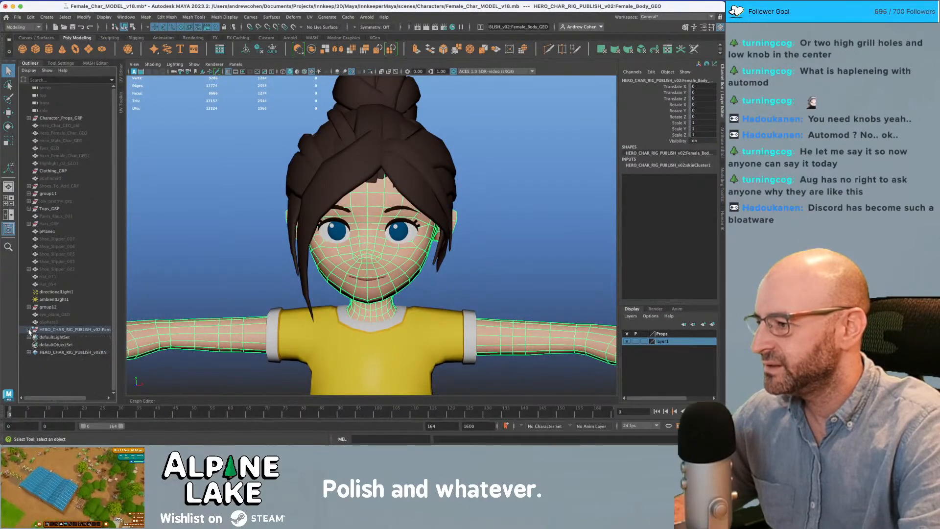
- Try hiding the referenced hero rig group and undo it, and briefly show Hero_Char_GEO_old before hiding it again
click(55, 333)
key(ctrl+h)
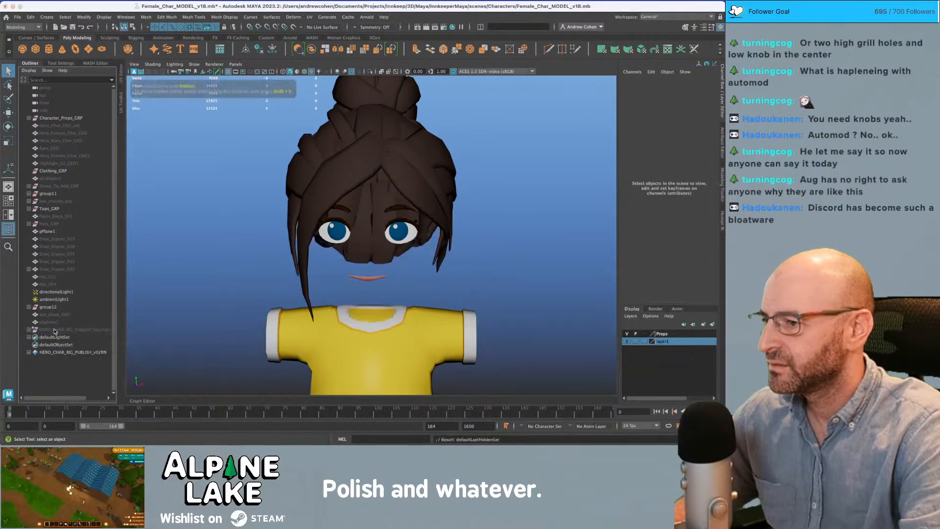
key(ctrl+z)
click(72, 126)
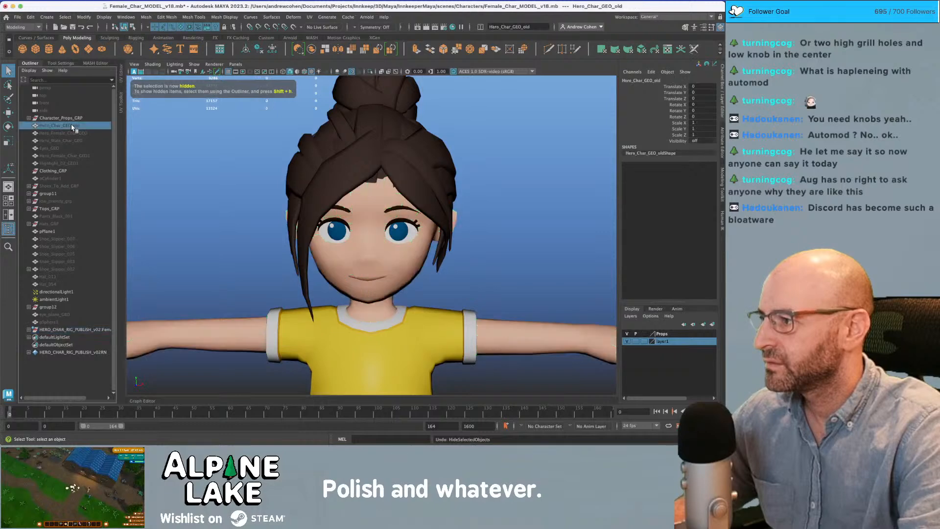
key(shift+h)
key(ctrl+h)
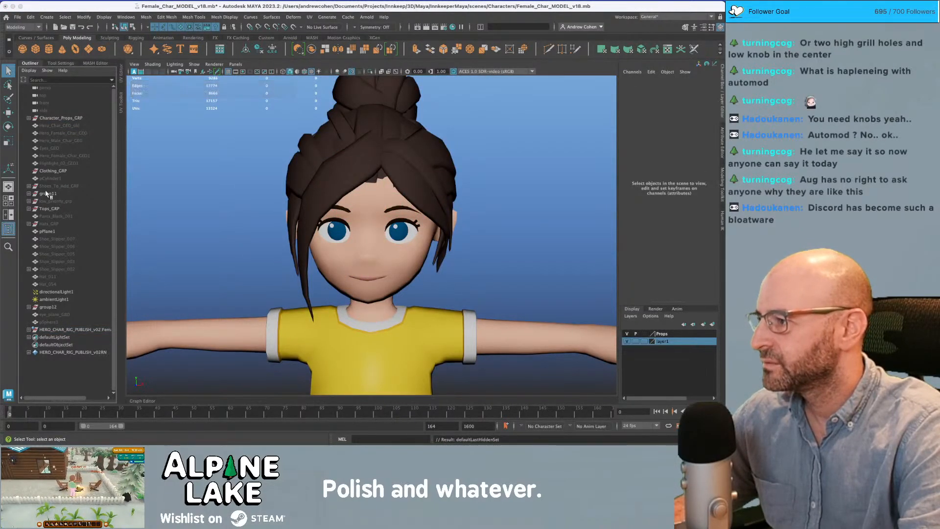
- Hide the character's bun hair mesh and the whole Character_Props_GRP group
click(30, 118)
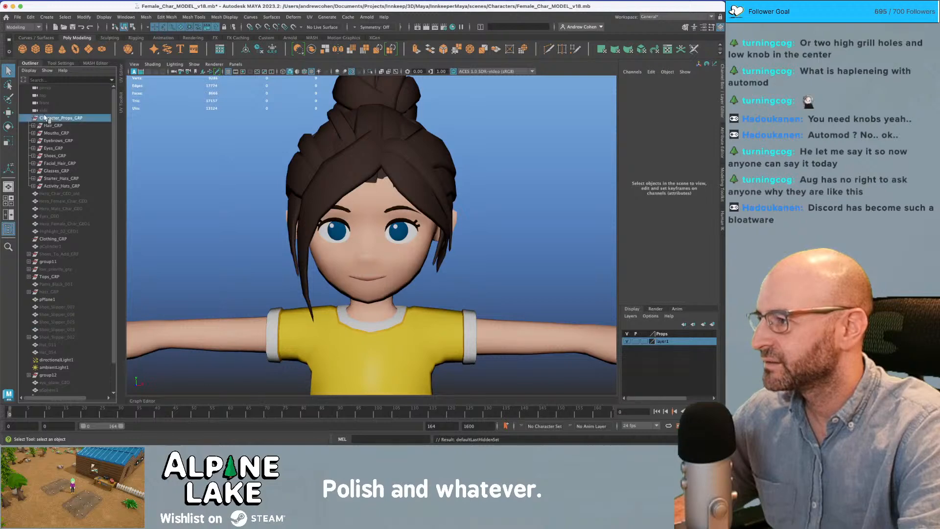
click(44, 118)
key(f)
click(378, 242)
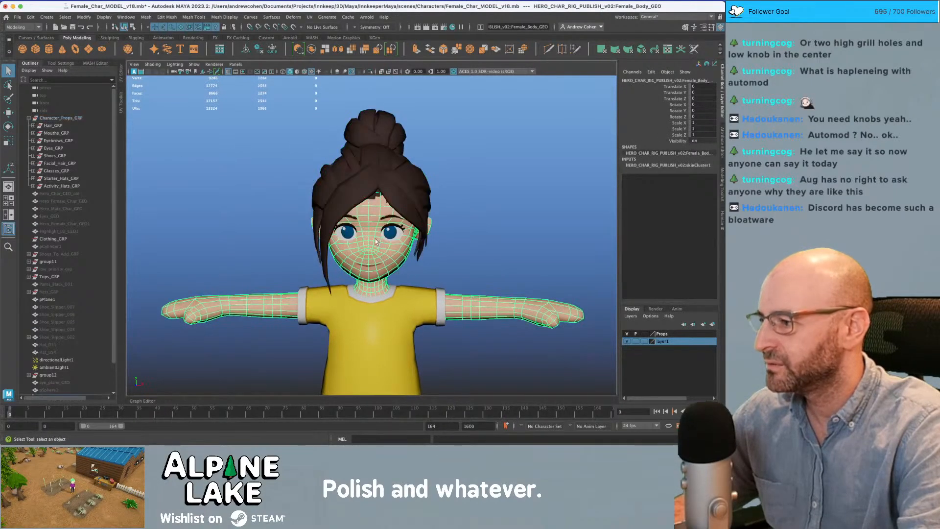
scroll(92, 331, down, 2)
click(281, 189)
alt+right_drag(281, 189, 263, 185)
alt+drag(262, 185, 364, 168)
click(363, 168)
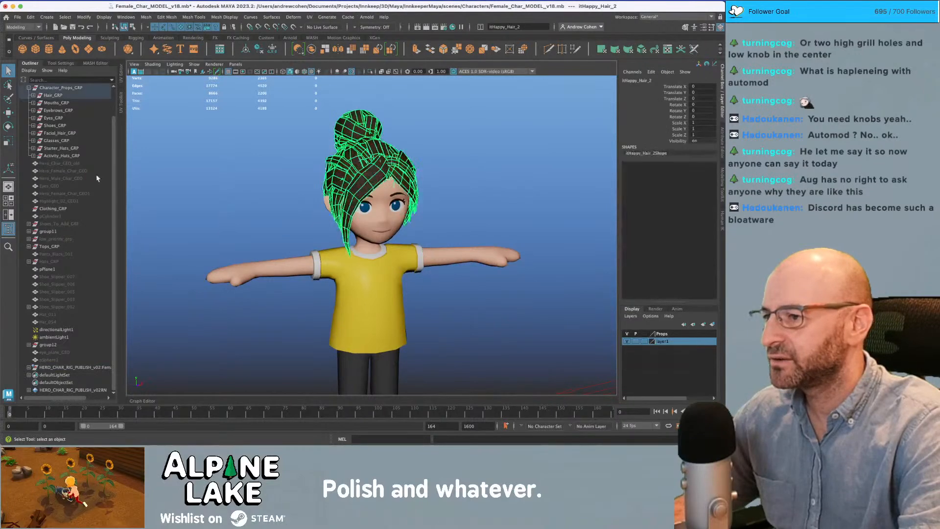
key(ctrl+h)
click(72, 88)
key(ctrl+h)
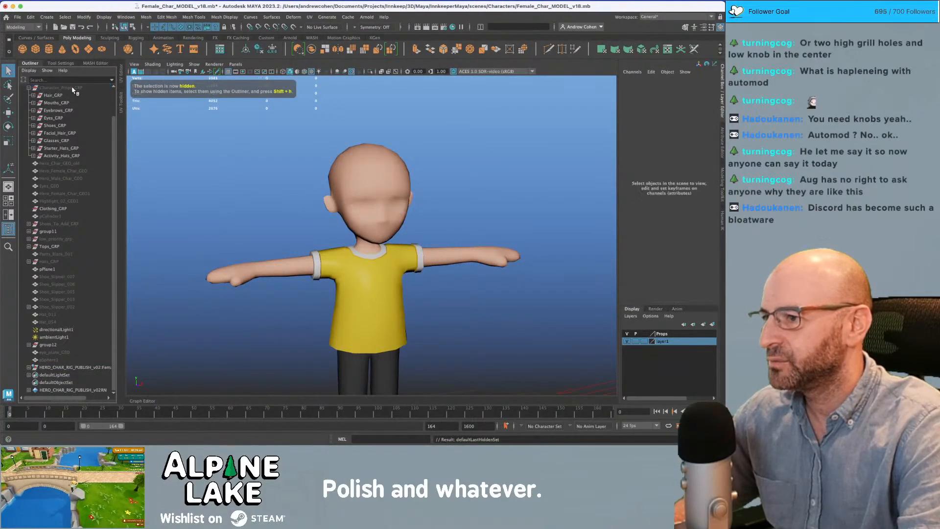
- Try hiding the yellow shirt and black pants to inspect the bare body, and undo both hides
alt+right_drag(298, 162, 289, 182)
alt+middle_drag(289, 182, 307, 143)
alt+drag(307, 143, 310, 146)
click(384, 238)
key(ctrl+h)
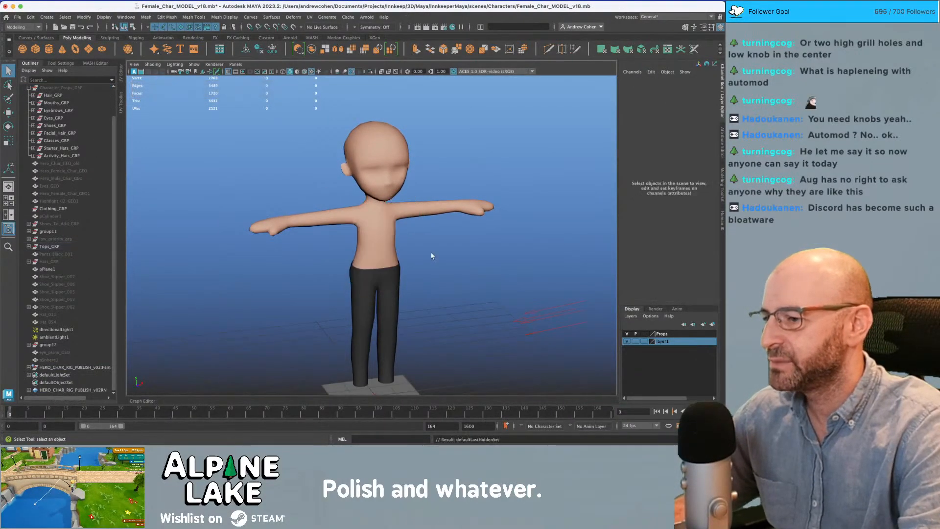
click(389, 290)
key(ctrl+h)
alt+drag(470, 252, 423, 264)
alt+right_drag(422, 265, 396, 238)
alt+drag(396, 238, 356, 225)
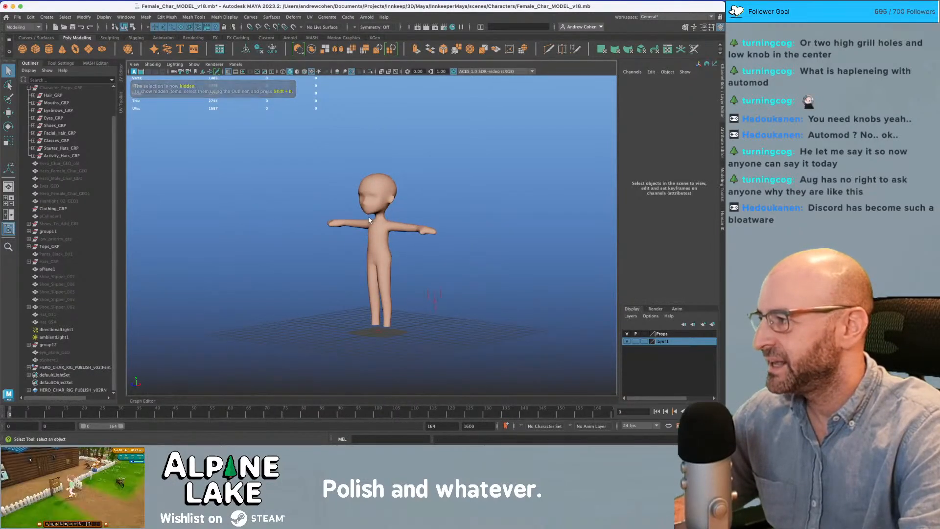
alt+right_drag(356, 225, 437, 235)
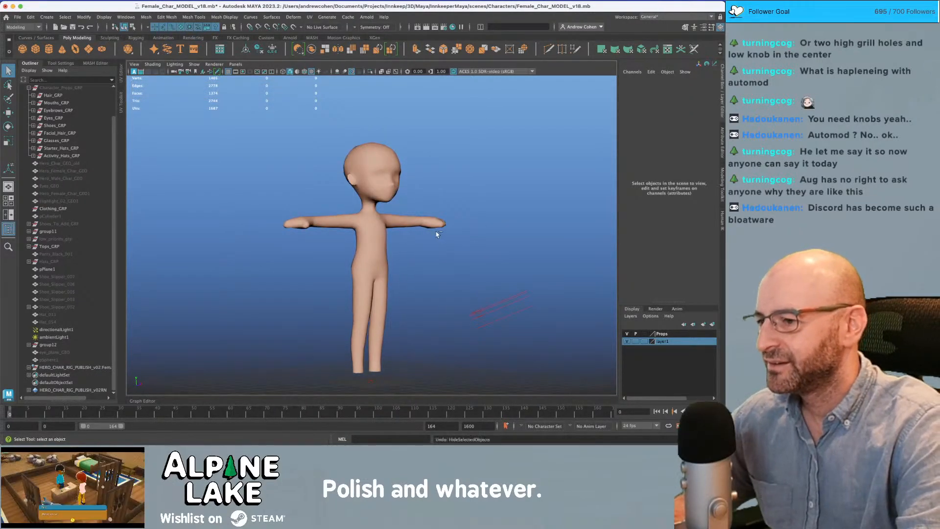
key(ctrl+z)
key(ctrl+z)
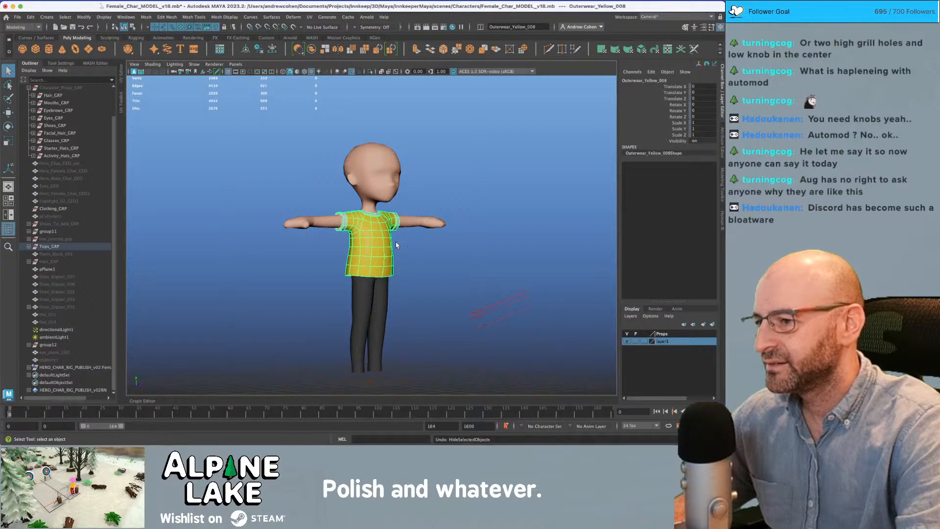
- Unhide the tops in Tops_GEO_GRP listed from Outerwear_Yellow_009 through Outerwear_Yellow_014 and select their group
click(48, 252)
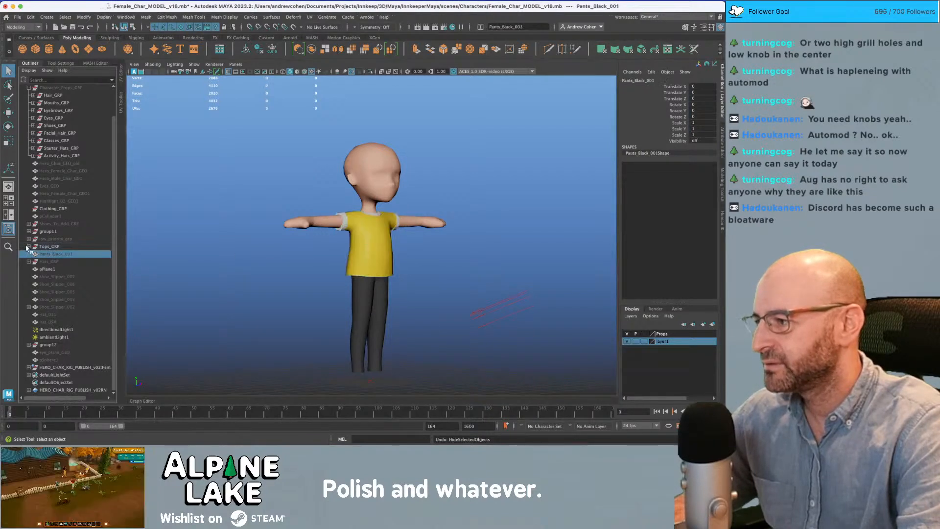
click(29, 246)
click(34, 254)
click(62, 262)
click(68, 276)
click(67, 270)
shift+click(82, 353)
key(shift+h)
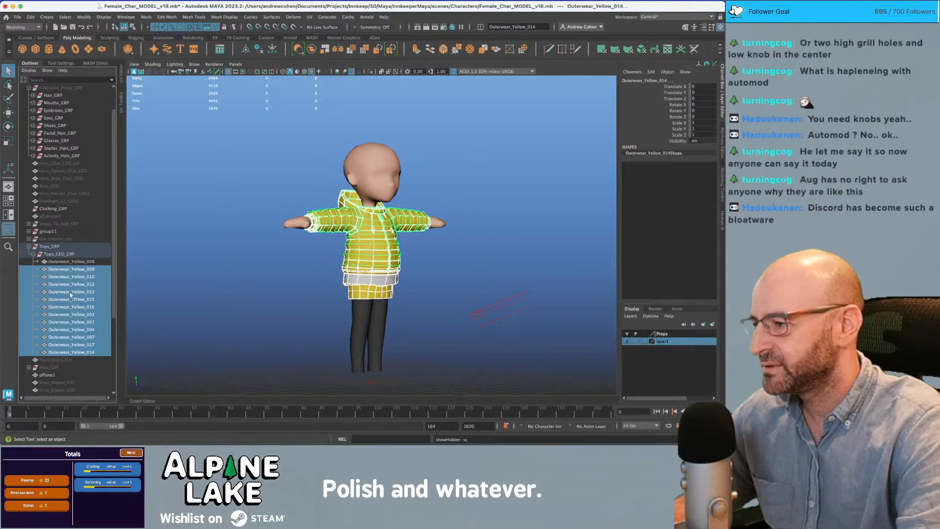
click(59, 253)
alt+drag(294, 178, 307, 186)
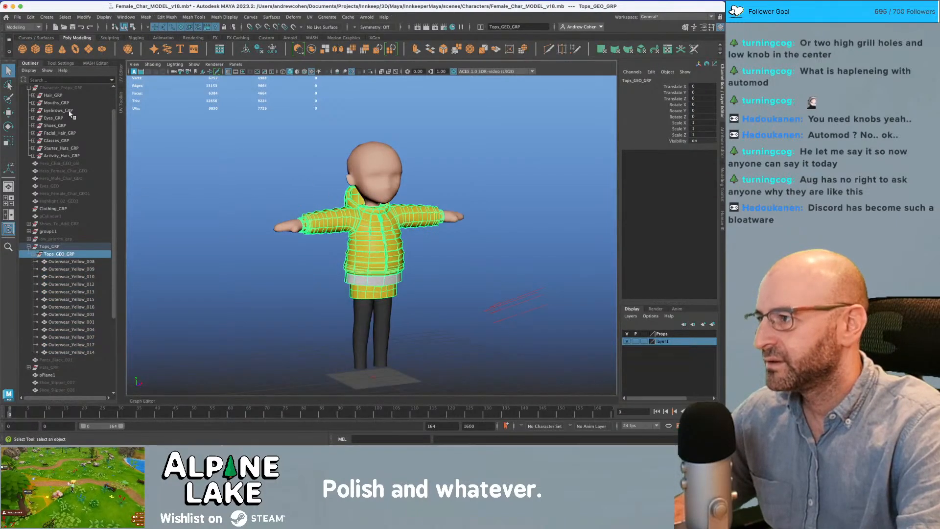
- Unhide Character_Props_GRP and hide its subgroups from Mouths_GRP through Activity_Hats_GRP, leaving Hair_GRP shown
click(57, 87)
key(shift+h)
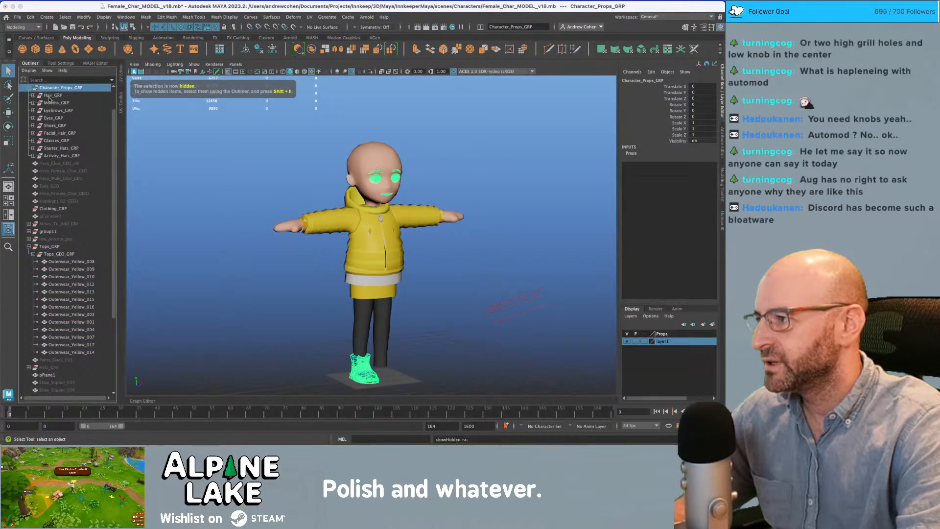
click(53, 95)
shift+click(59, 156)
key(ctrl+h)
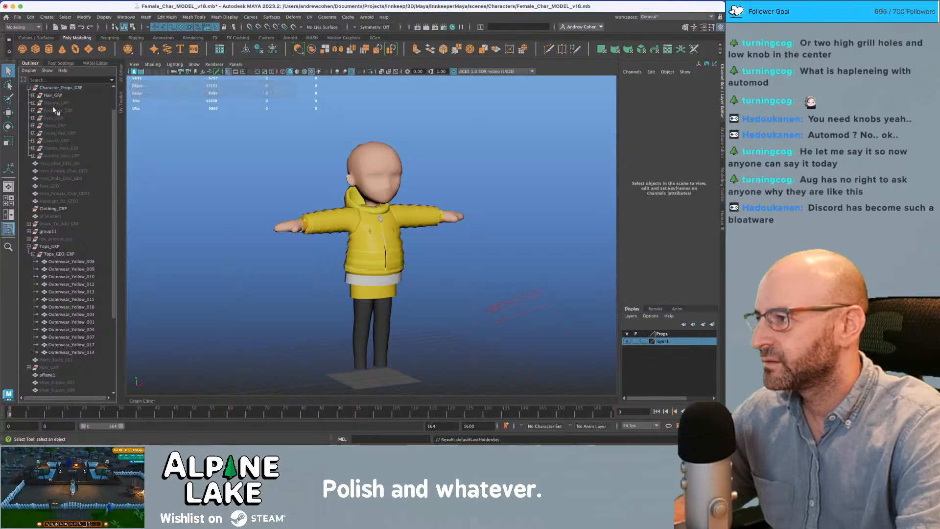
- Unhide the Male_Hair_15 mesh inside Hair_GRP and view it on the character from the front
click(36, 97)
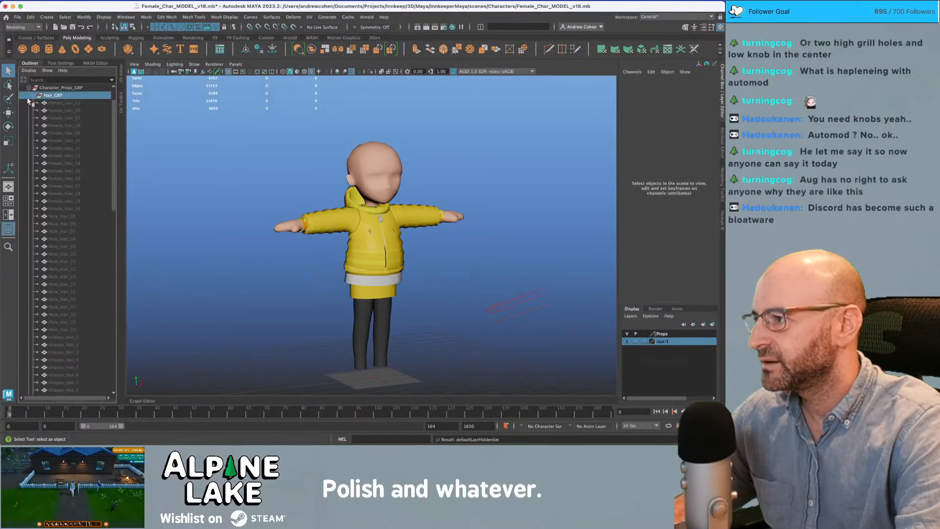
click(52, 292)
key(shift+h)
click(192, 211)
alt+middle_drag(239, 173, 222, 218)
alt+drag(221, 218, 179, 203)
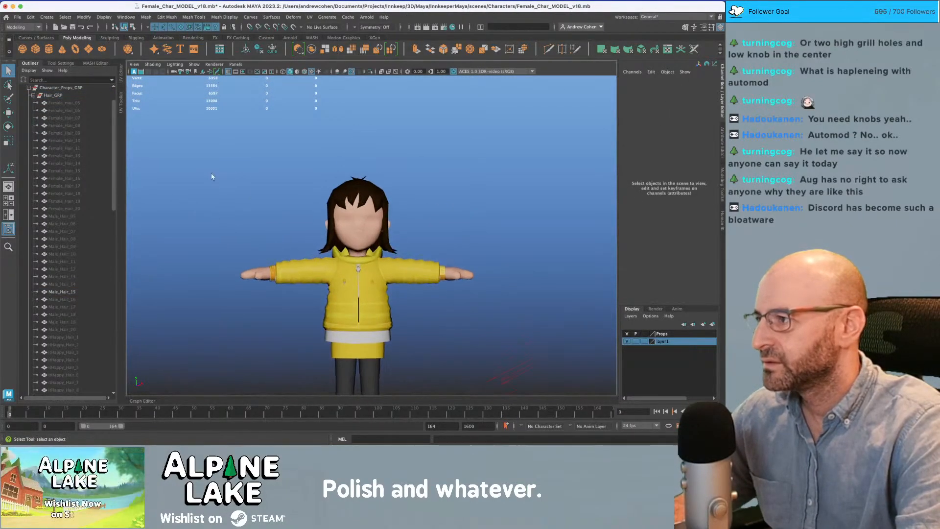
- Try showing the first female hair mesh in Hair_GRP and hide it again
click(67, 103)
click(53, 97)
click(55, 104)
key(shift+h)
key(ctrl+h)
- Collapse Hair_GRP, unhide Mouths_GRP and view the mouth close up
click(34, 96)
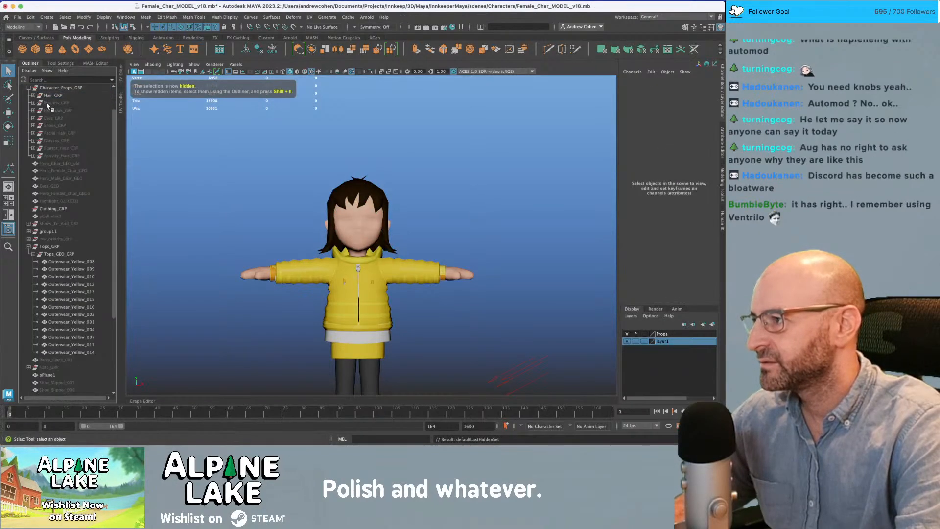
click(49, 103)
alt+right_drag(188, 142, 230, 164)
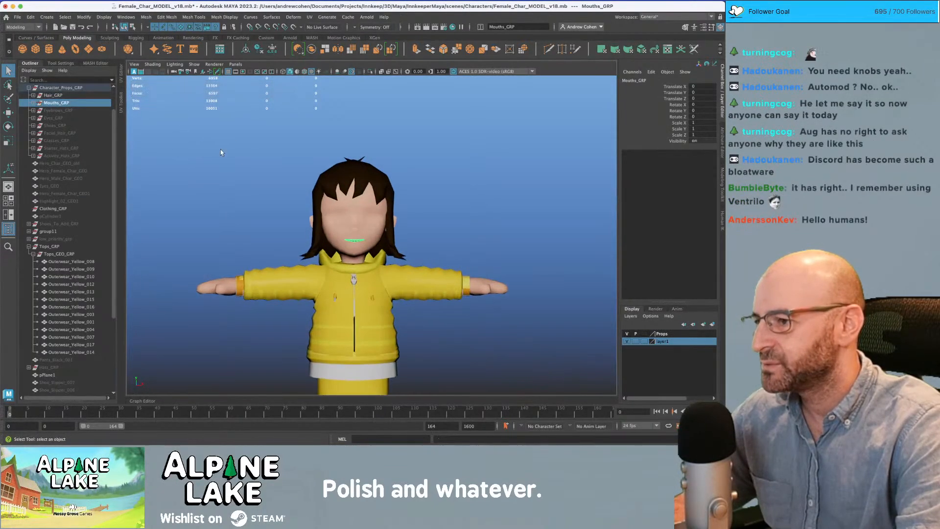
alt+drag(230, 164, 300, 189)
alt+right_drag(300, 189, 392, 195)
alt+drag(391, 195, 368, 184)
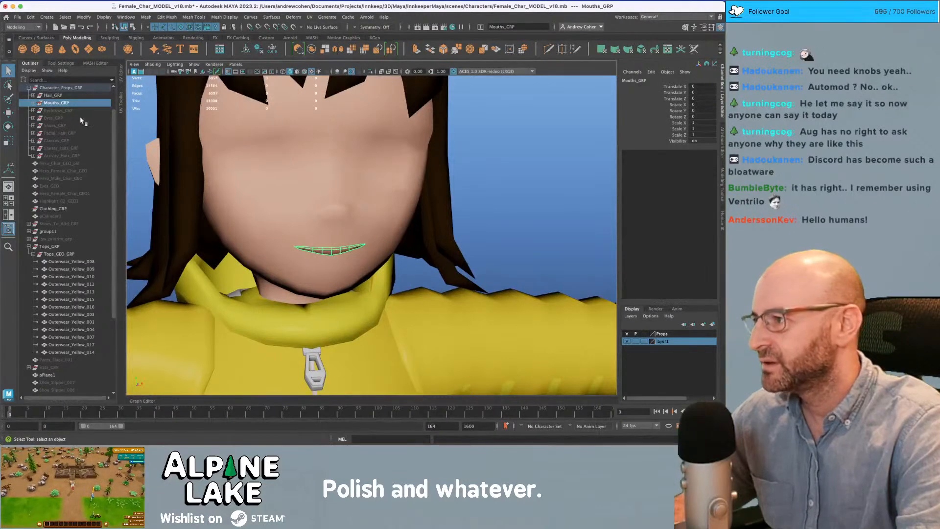
- Unhide Eyebrows_GRP and check the eyebrows on the face from close range
click(91, 112)
key(shift+h)
alt+middle_drag(248, 123, 275, 143)
alt+right_drag(274, 142, 305, 144)
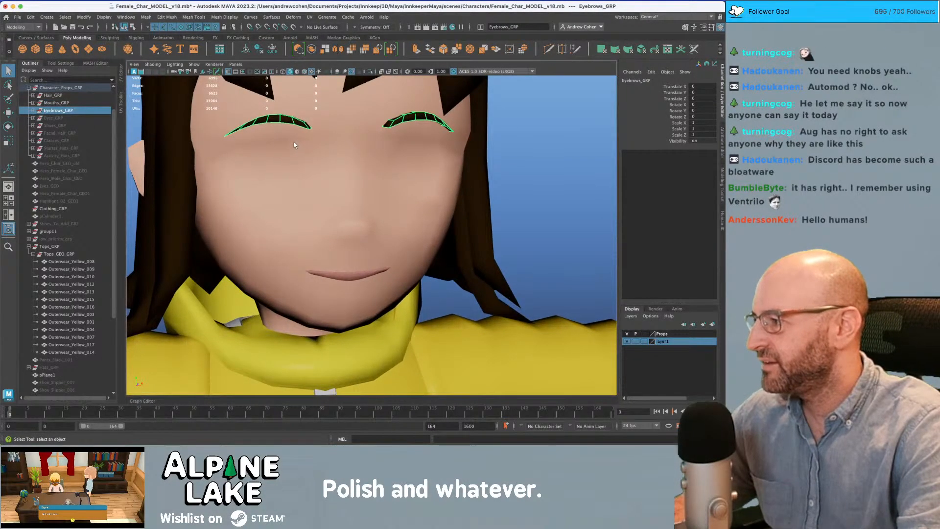
alt+right_drag(315, 140, 294, 144)
mouse_move(326, 151)
alt+mouse_down()
mouse_move(368, 157)
mouse_move(321, 160)
alt+mouse_up()
alt+right_drag(345, 158, 369, 160)
alt+middle_drag(369, 160, 386, 157)
alt+right_drag(387, 158, 345, 165)
alt+middle_drag(345, 164, 346, 179)
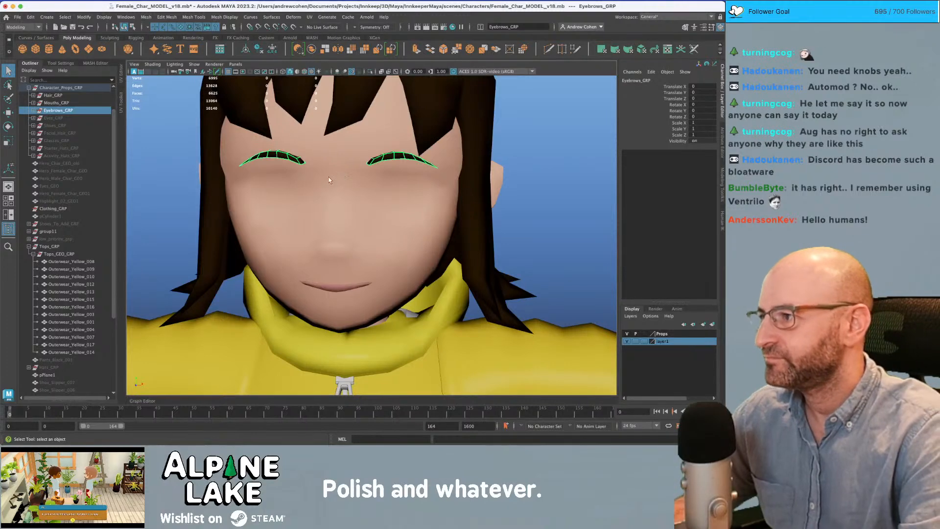
- Unhide Eyes_GRP, view the eyes from the side and front, and clear the selection
scroll(335, 178, down, 2)
click(69, 119)
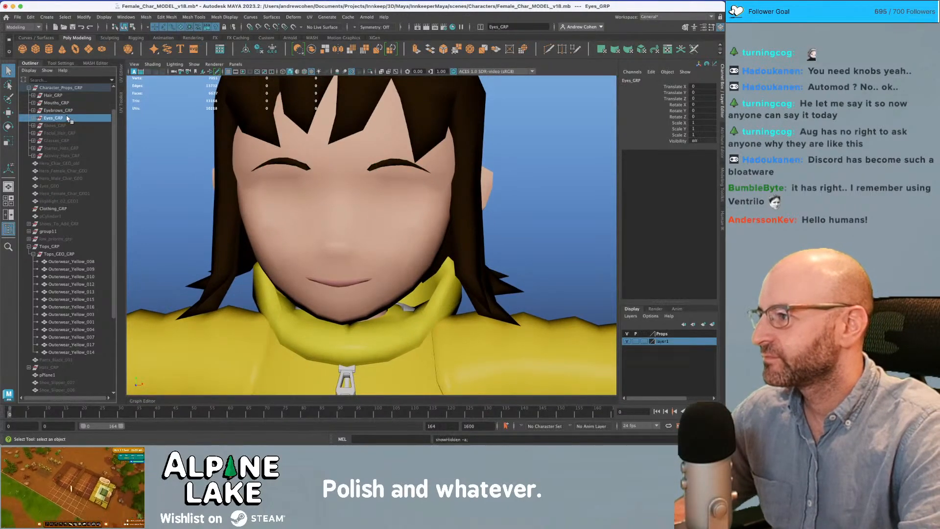
key(shift+h)
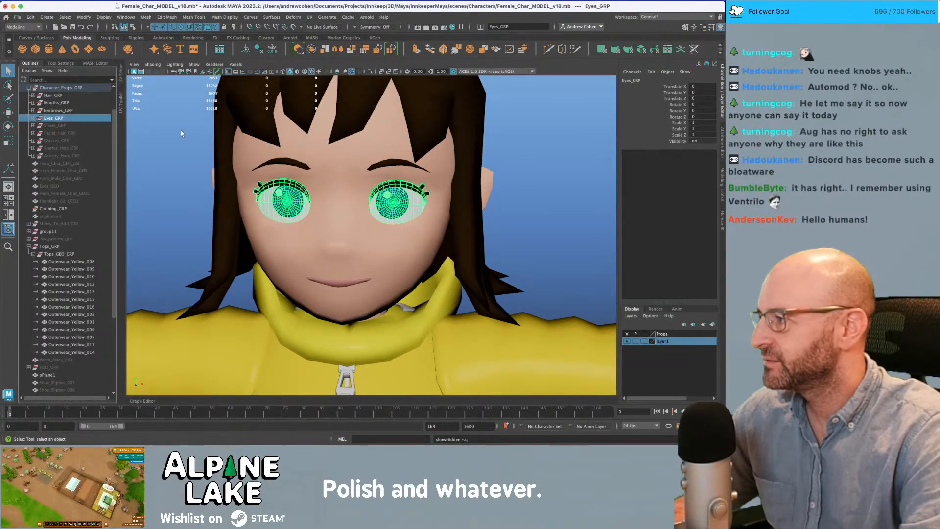
alt+drag(245, 144, 336, 142)
scroll(335, 137, up, 2)
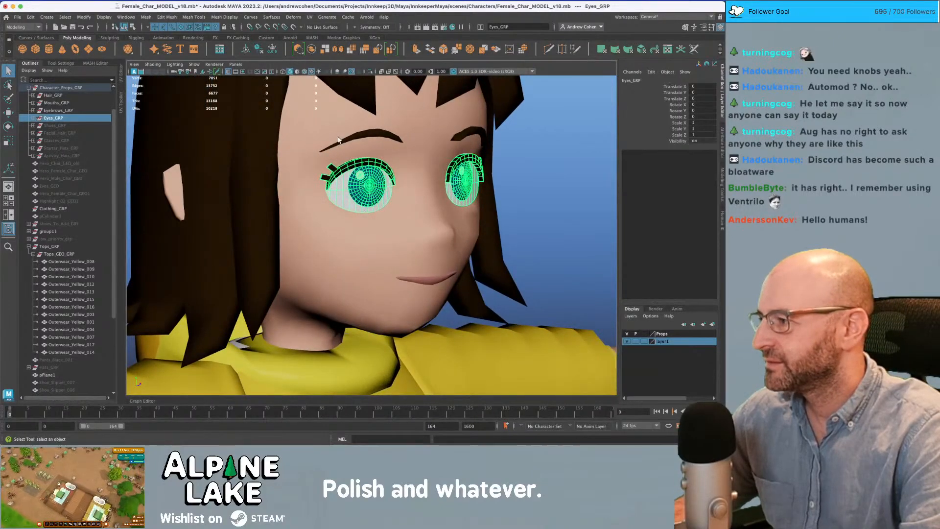
alt+drag(421, 138, 474, 142)
click(507, 138)
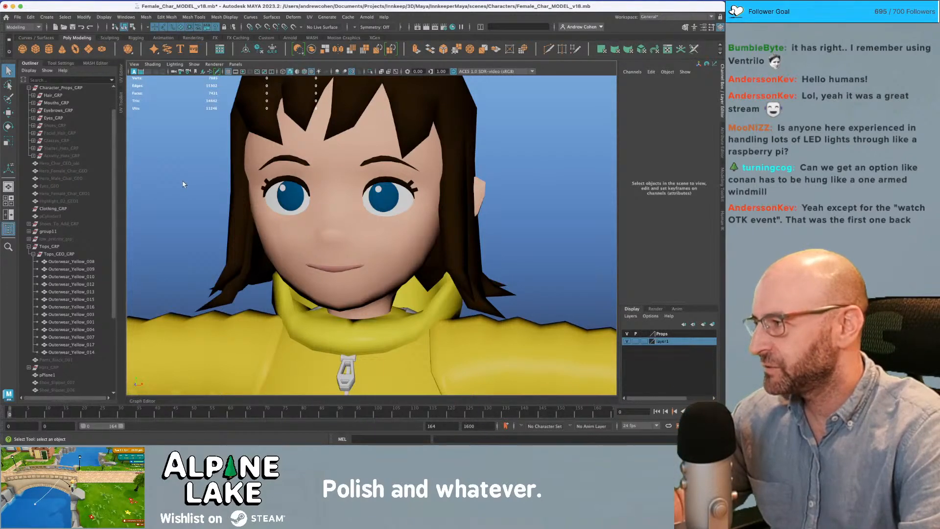
- Examine the character's head and eyes from several angles and distances, then select the iris mesh
scroll(321, 200, down, 3)
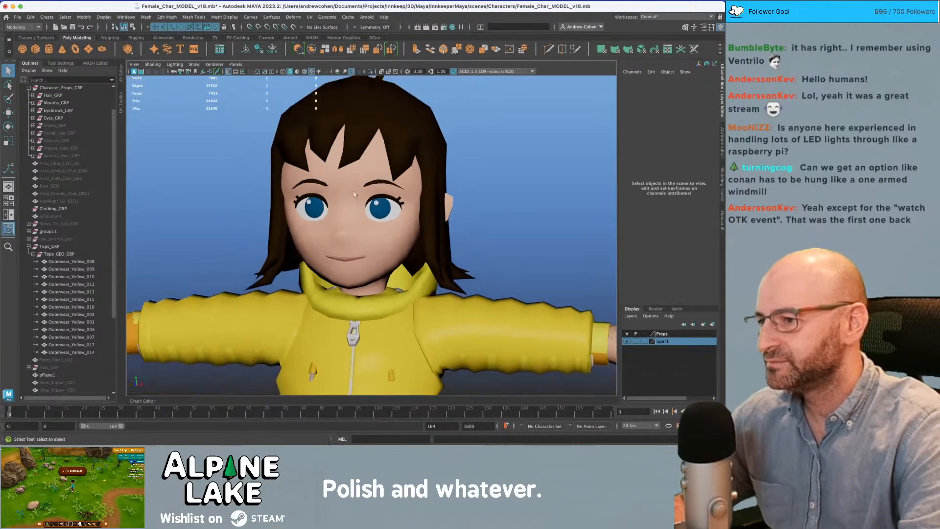
scroll(322, 201, down, 8)
scroll(321, 200, up, 5)
alt+drag(323, 200, 360, 207)
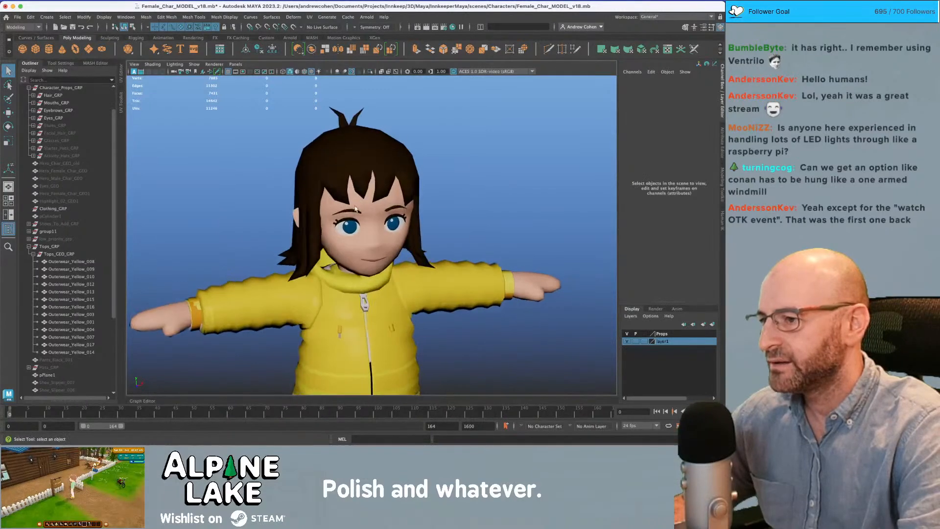
scroll(401, 198, up, 3)
alt+drag(472, 223, 455, 210)
scroll(454, 211, up, 2)
click(411, 199)
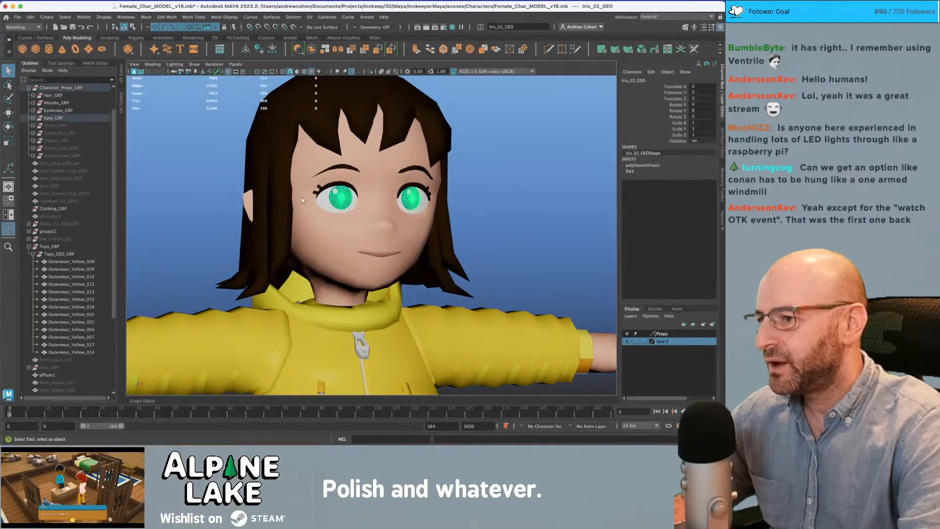
- Expand Eyes_GRP, unhide the Eye_01 group and hide Eye_02 to swap the character's eyes
click(33, 118)
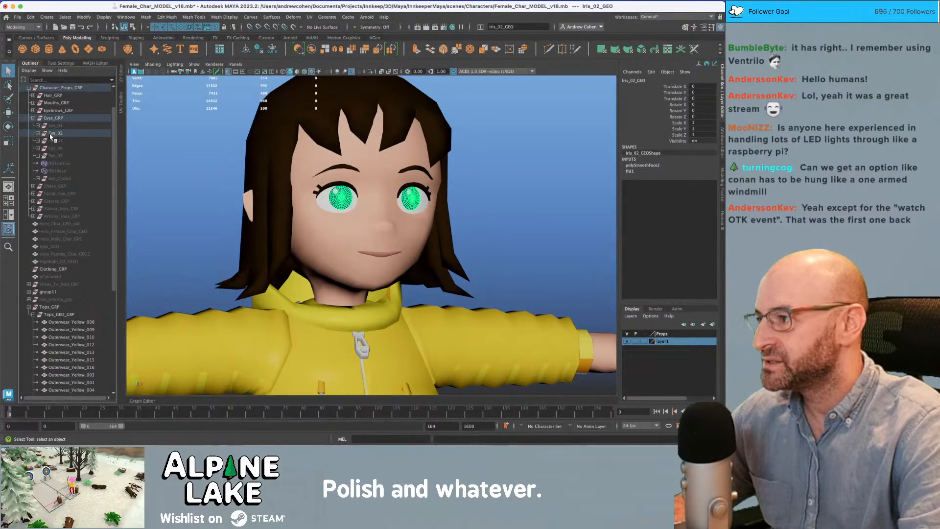
click(38, 133)
click(38, 126)
click(55, 126)
key(shift+h)
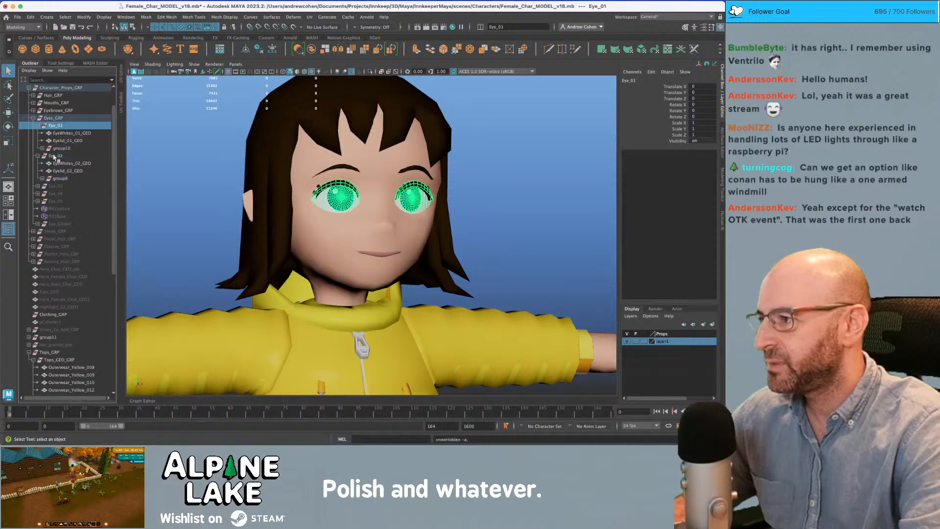
click(38, 156)
click(55, 156)
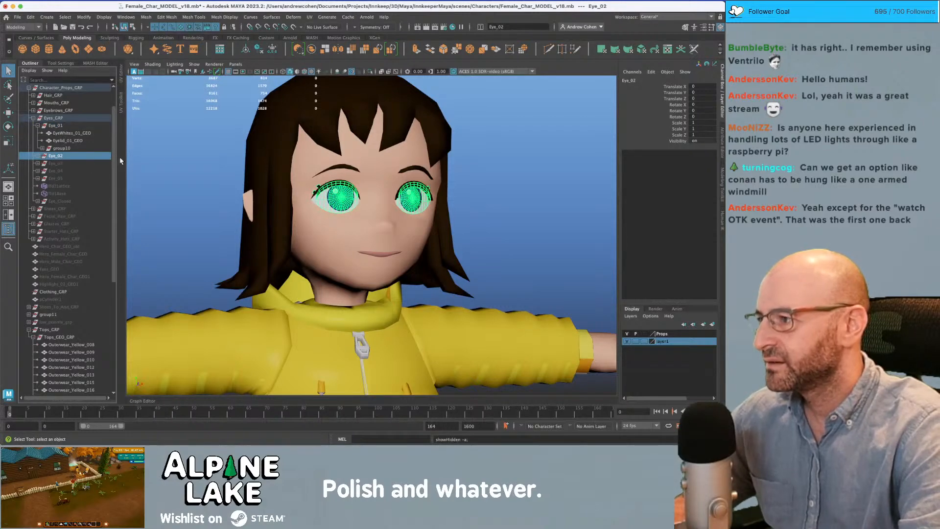
key(ctrl+h)
- Inspect the eye whites and iris of Eye_01 close up on the face, then clear the selection
click(72, 133)
key(f)
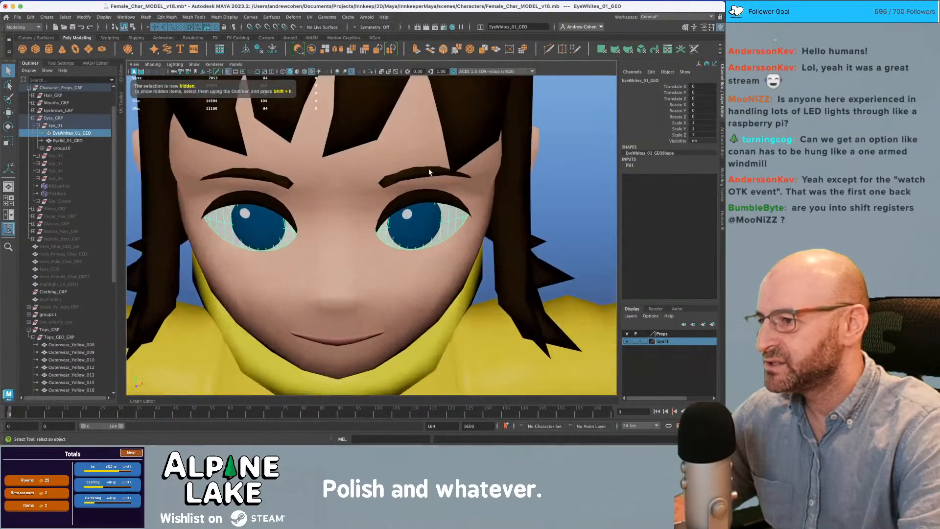
click(289, 207)
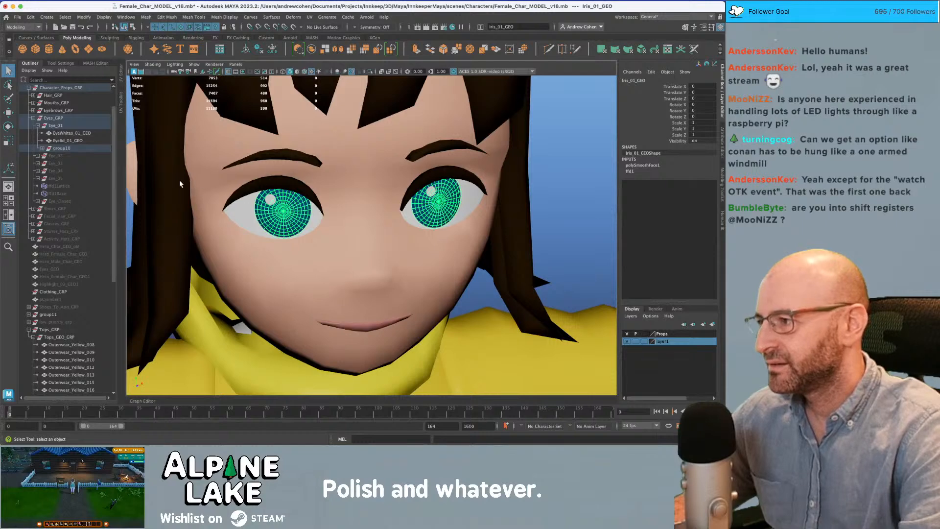
click(535, 170)
alt+drag(536, 170, 191, 189)
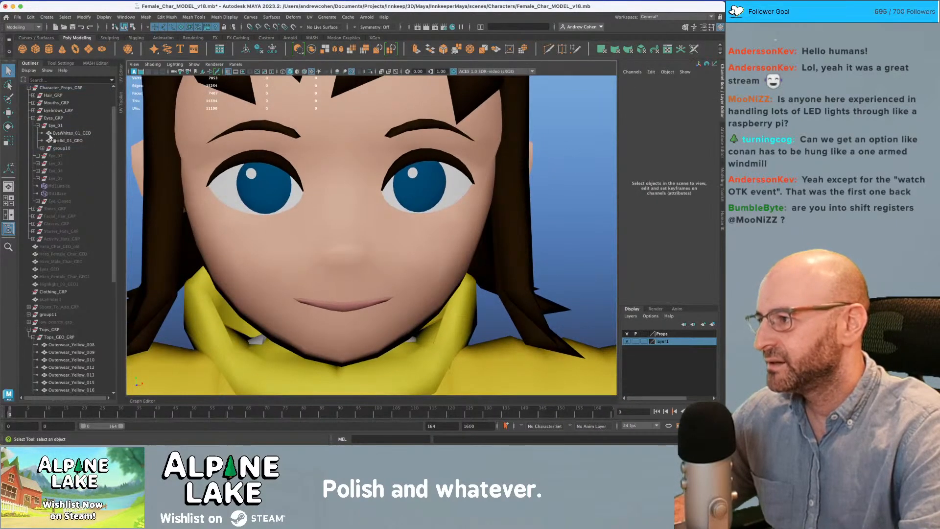
- Collapse Eye_01, look through the prop groups down to Facial_Hair_GRP, and view the whole head with nothing selected
click(52, 119)
click(37, 125)
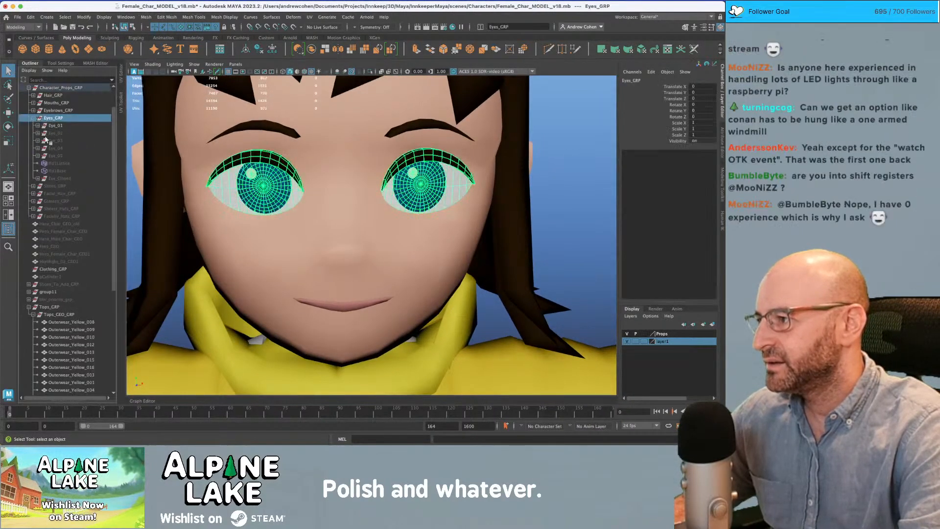
click(53, 187)
click(59, 194)
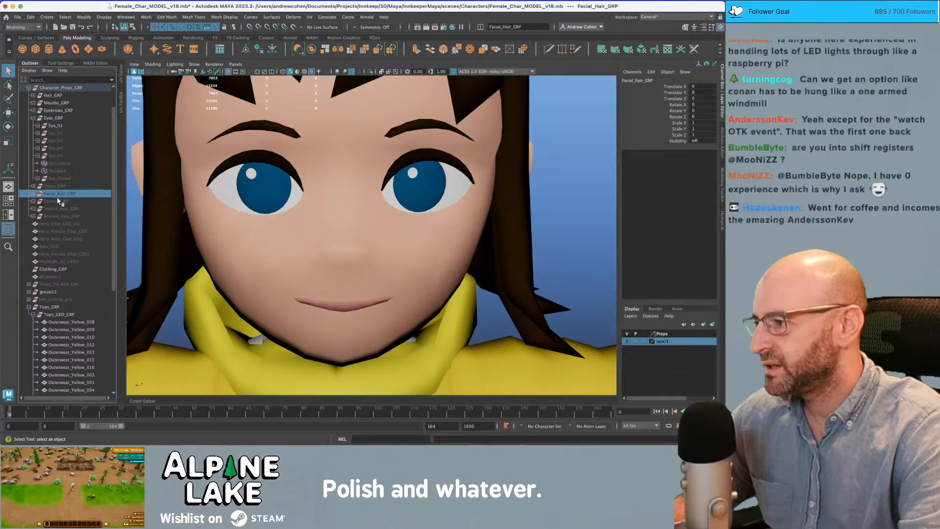
scroll(314, 152, down, 5)
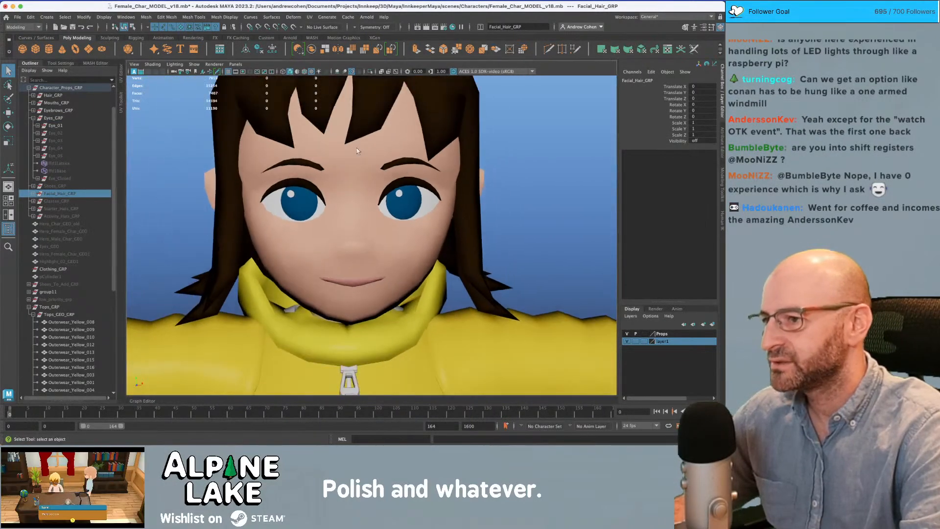
click(487, 135)
alt+drag(422, 154, 407, 177)
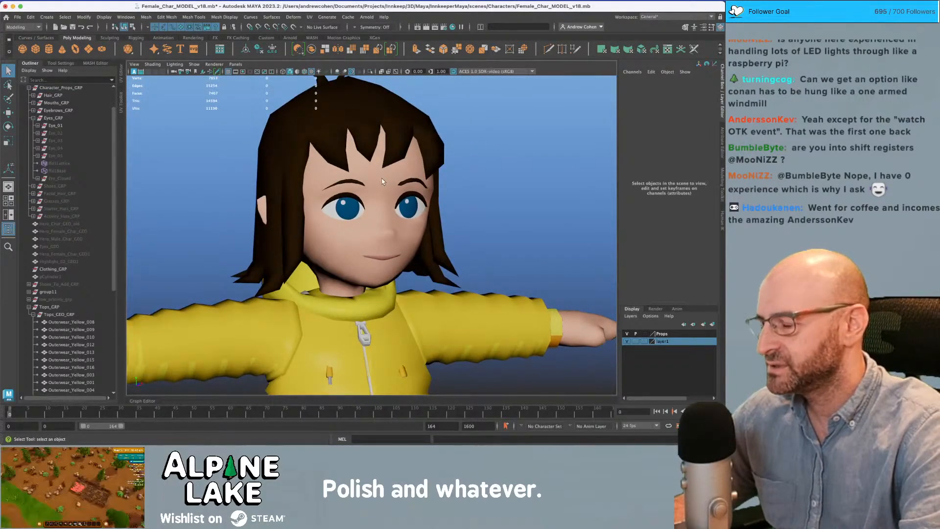
- Check the Eye_01 irises on the face from both sides and clear the selection
alt+drag(370, 228, 346, 197)
scroll(346, 197, up, 4)
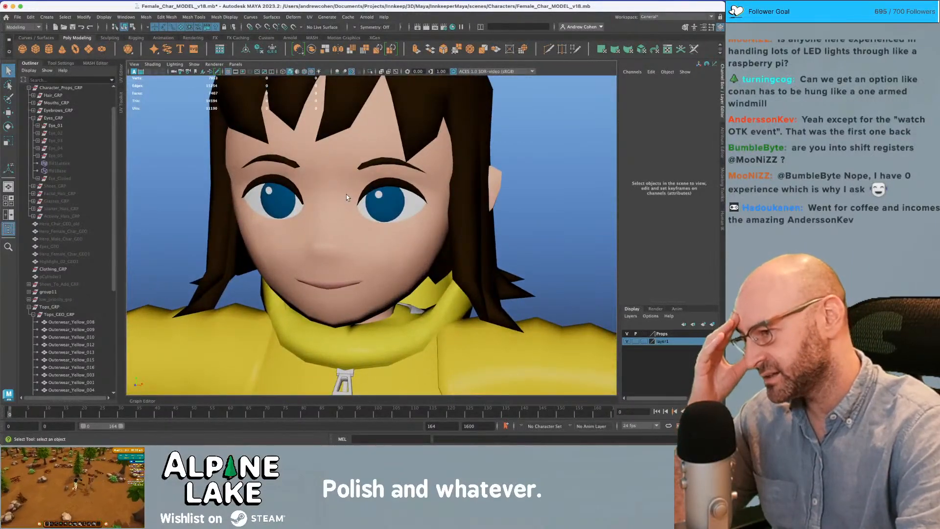
alt+right_drag(346, 197, 307, 215)
click(307, 215)
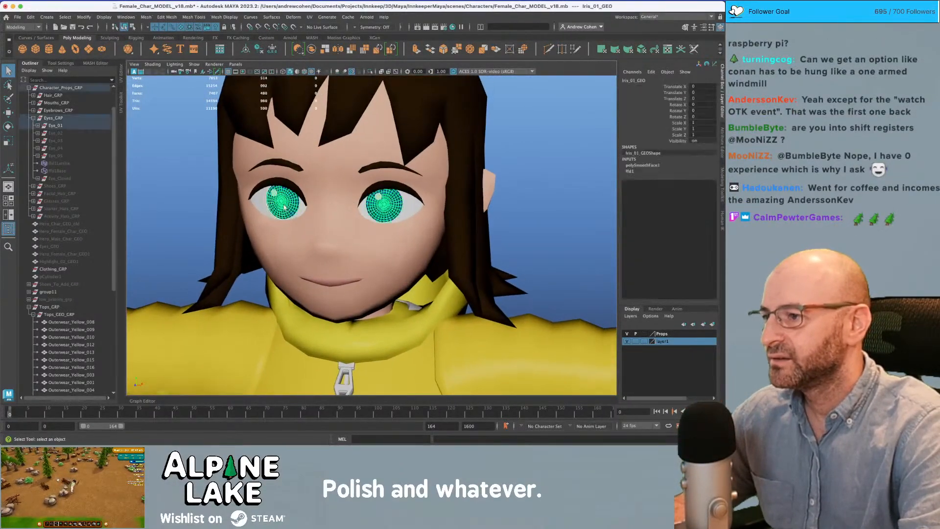
alt+drag(307, 215, 269, 205)
drag(508, 167, 509, 169)
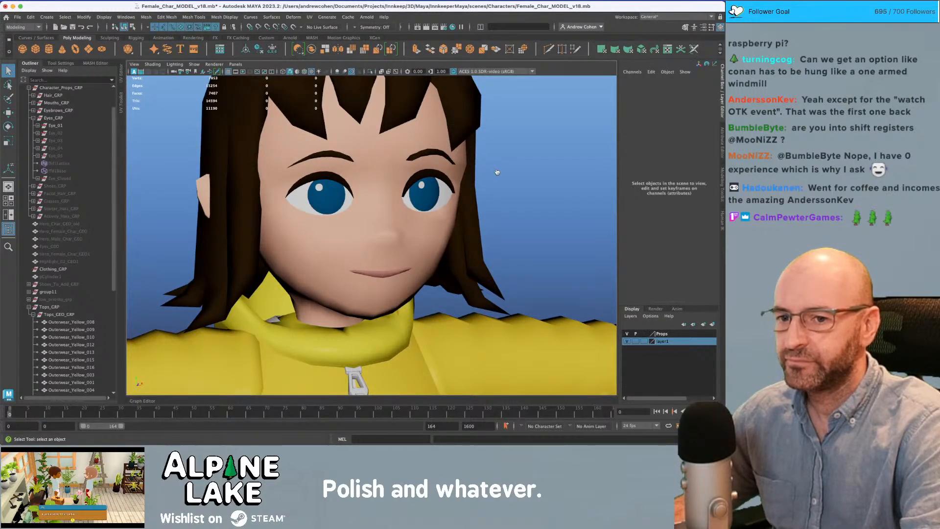
- Switch to Unity and view the player character's face in the Inn_Scene from close range
key(super+Tab)
right_drag(418, 174, 117, 169)
right_drag(171, 126, 307, 121)
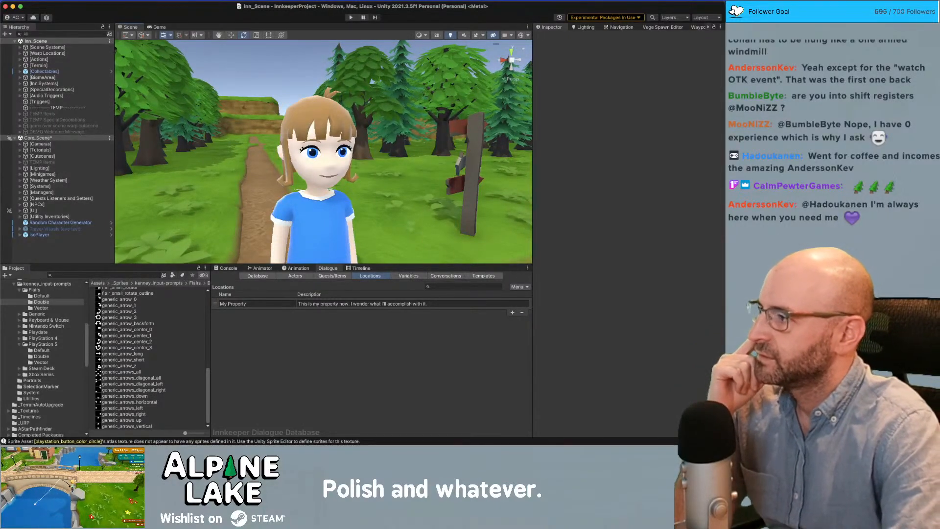
mouse_move(283, 122)
right_down()
mouse_move(255, 129)
mouse_move(272, 121)
right_up()
key(s)
key(w)
key(s)
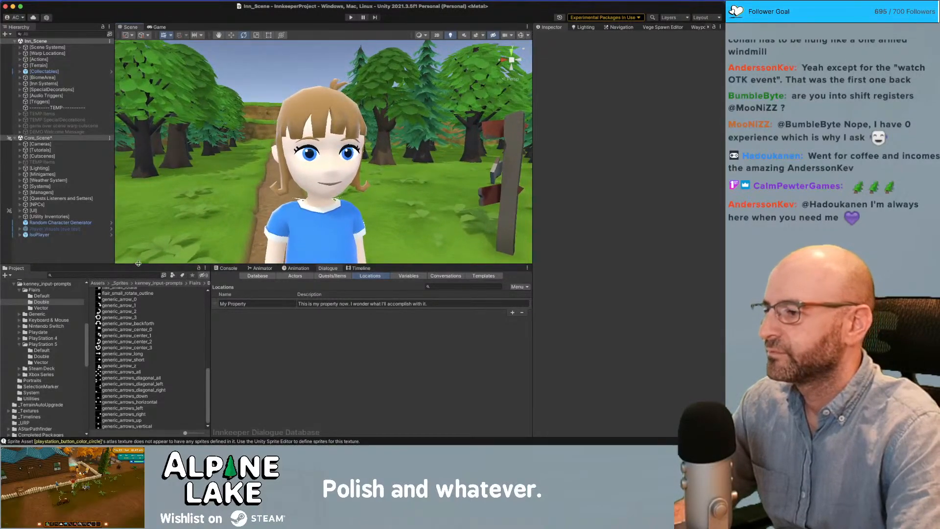
- Enlarge the Scene view vertically and frame more of the character's body
drag(145, 265, 145, 296)
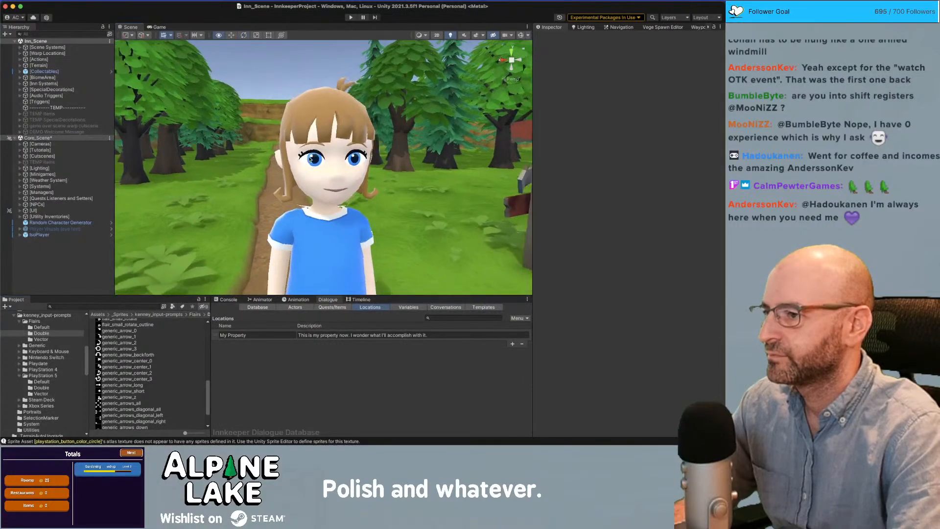
key(s)
key(a)
right_drag(304, 163, 307, 161)
key(a)
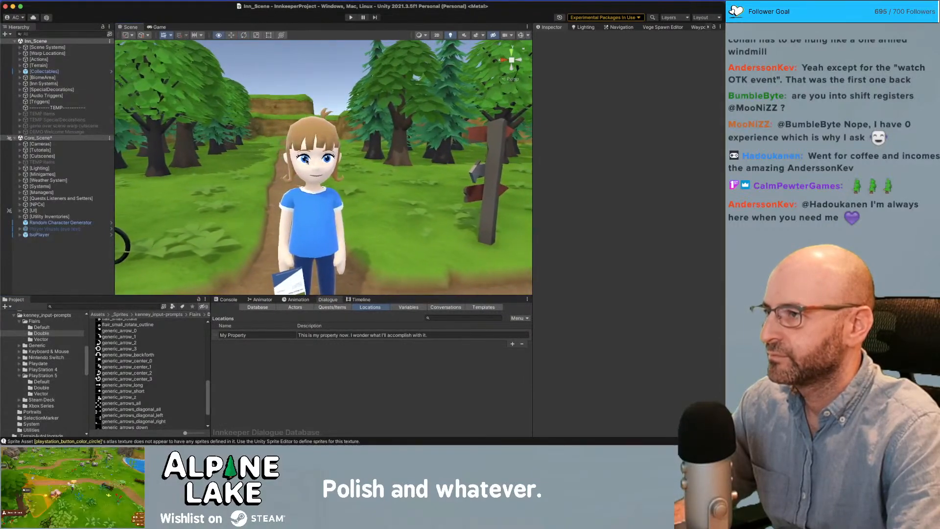
- Search the project assets for "main menu", then "startmenu", and open the StartMenu scene
click(98, 314)
click(103, 306)
text(main menu)
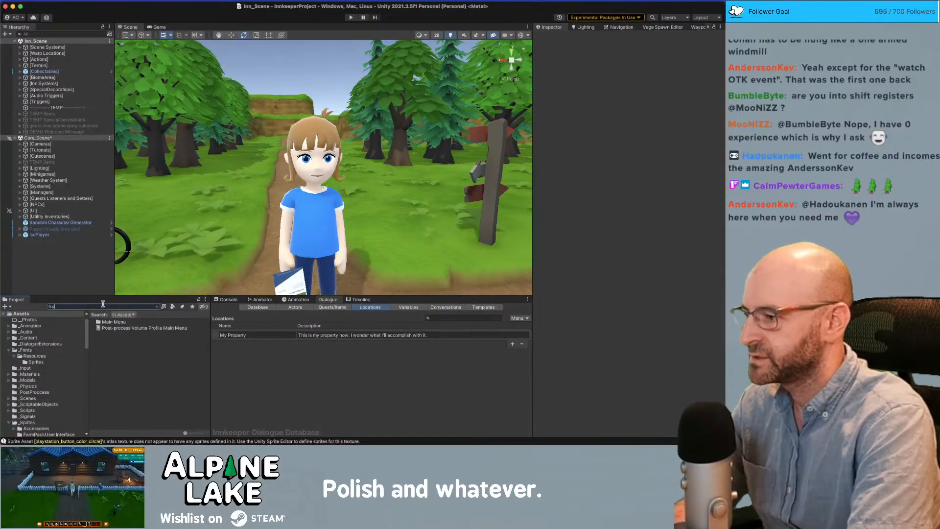
text(startmenu)
double_click(112, 327)
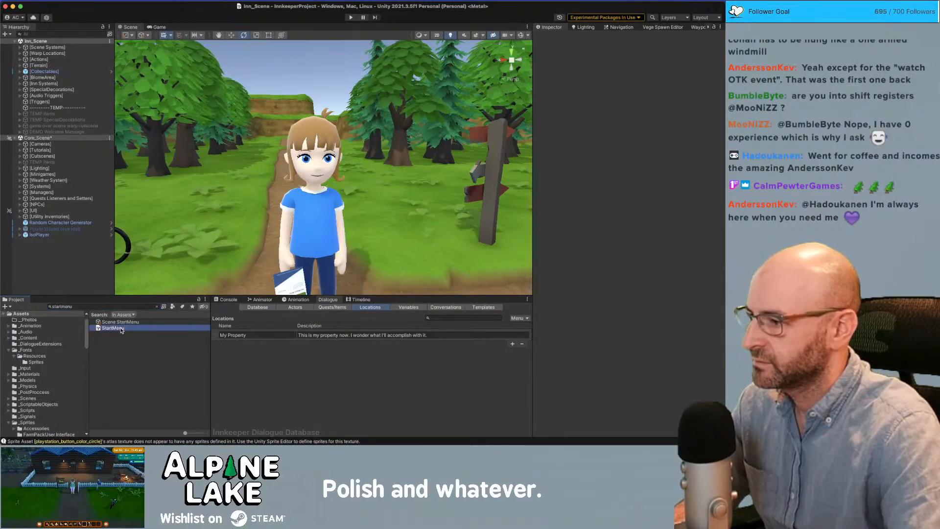
click(344, 170)
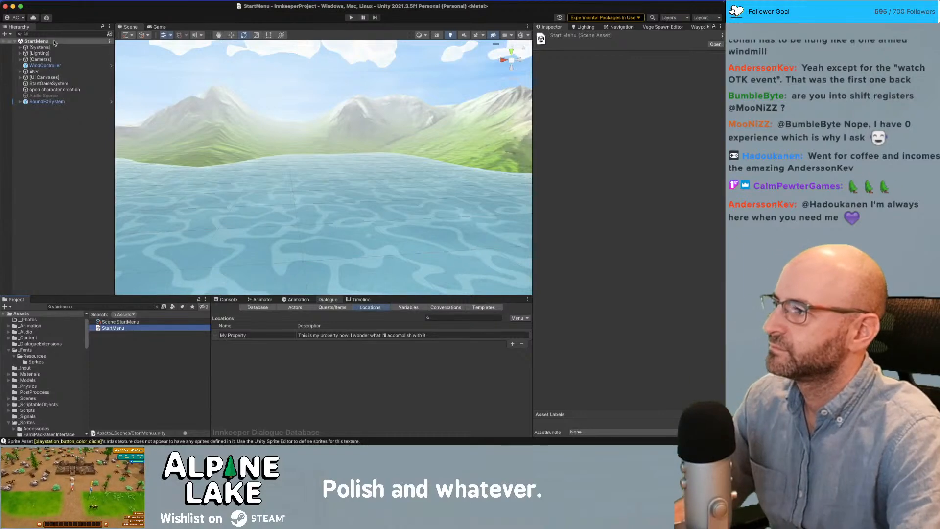
- Bring the cabin and character into the Scene view and run the StartMenu scene in Play mode
right_drag(333, 100, 516, 115)
key(w)
key(s)
key(w)
click(351, 18)
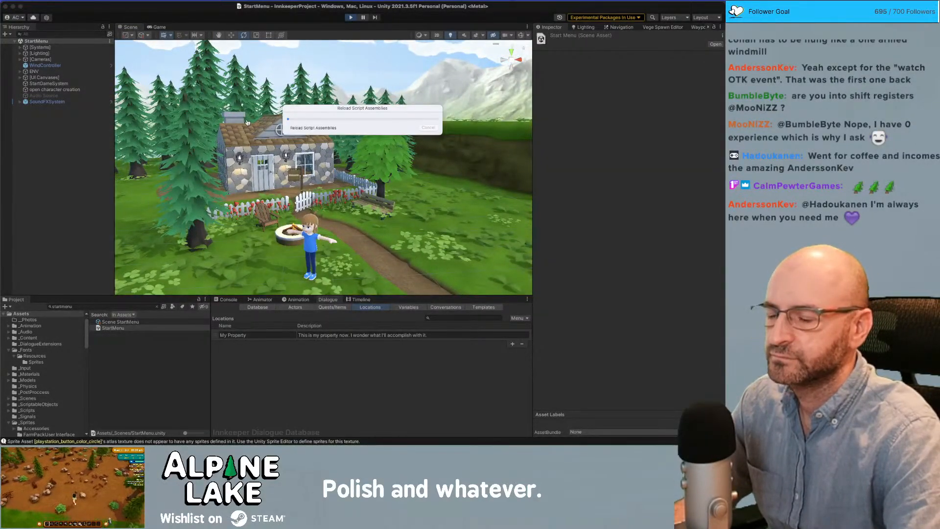
key(super+Tab)
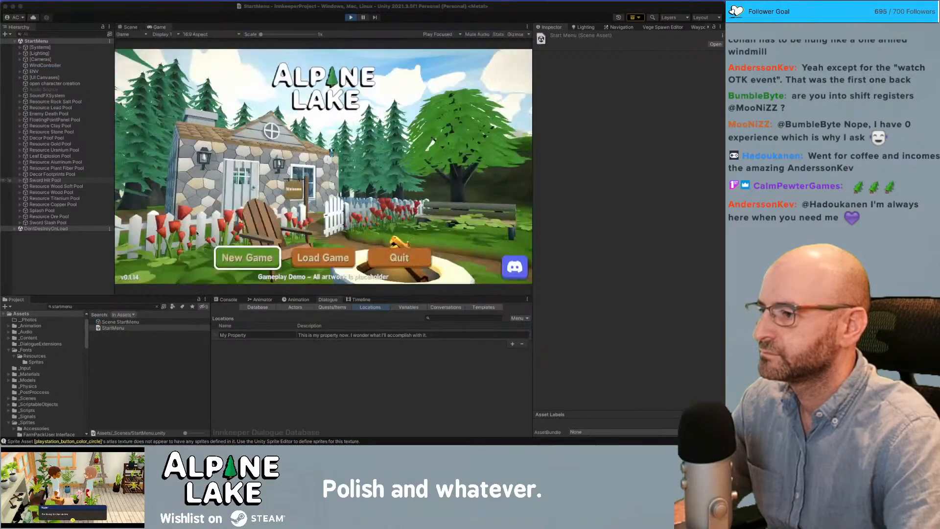
- Maximize the Game view and start a new game to reach character creation
double_click(155, 27)
click(267, 389)
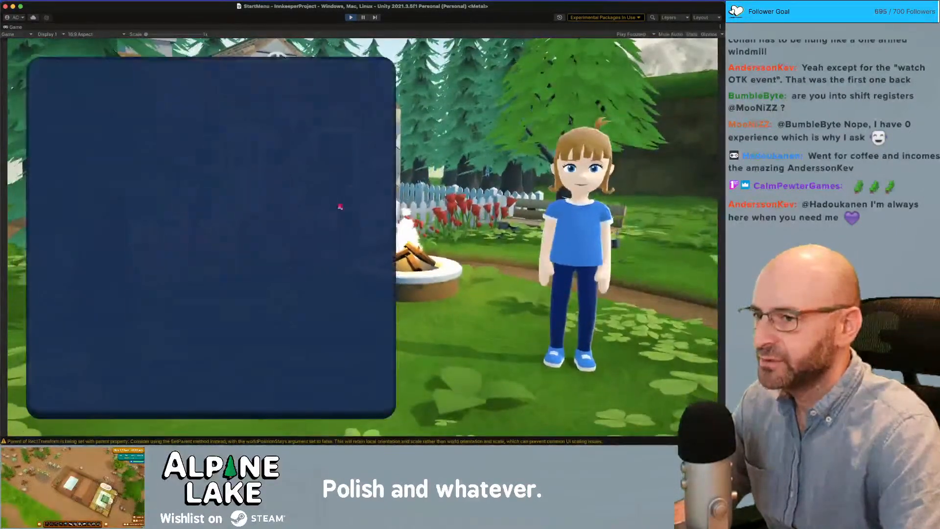
- Generate a series of different characters with the Random Feminine option
click(233, 248)
click(233, 248)
click(233, 247)
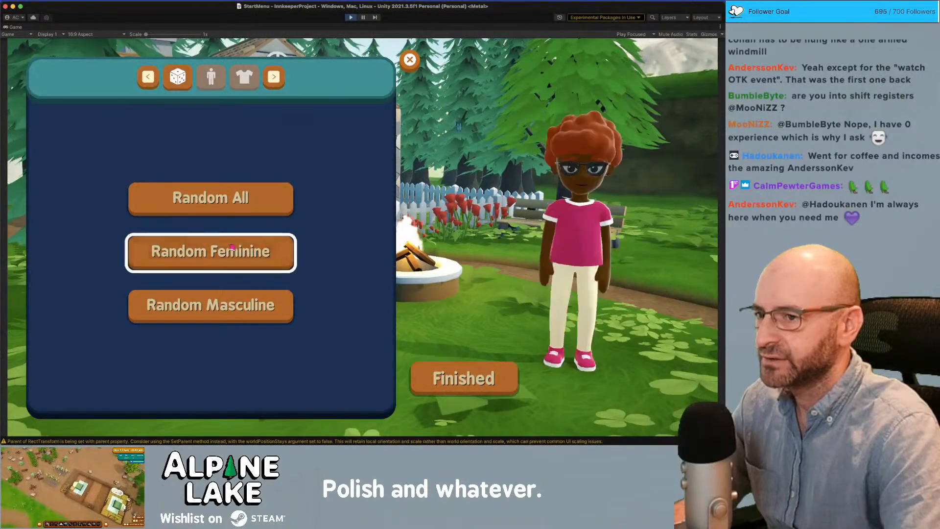
click(233, 247)
click(233, 247)
click(232, 247)
click(232, 247)
click(246, 248)
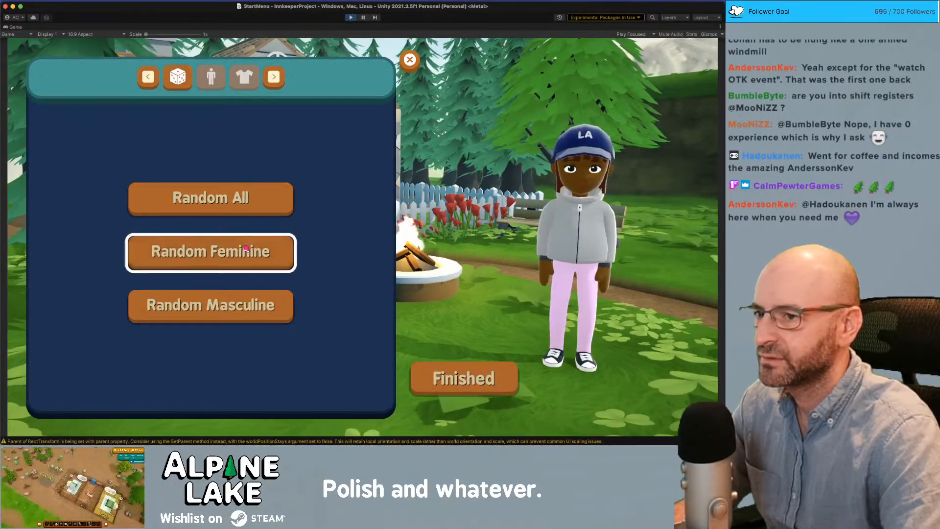
click(247, 249)
click(246, 249)
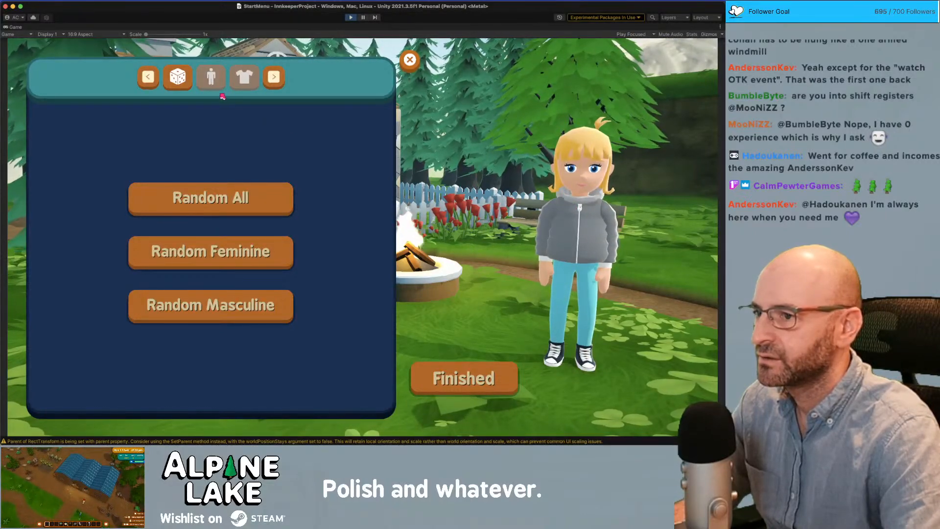
- Browse the glasses and pants options, reopening the character creator in between, and show the skin tone choices
click(244, 77)
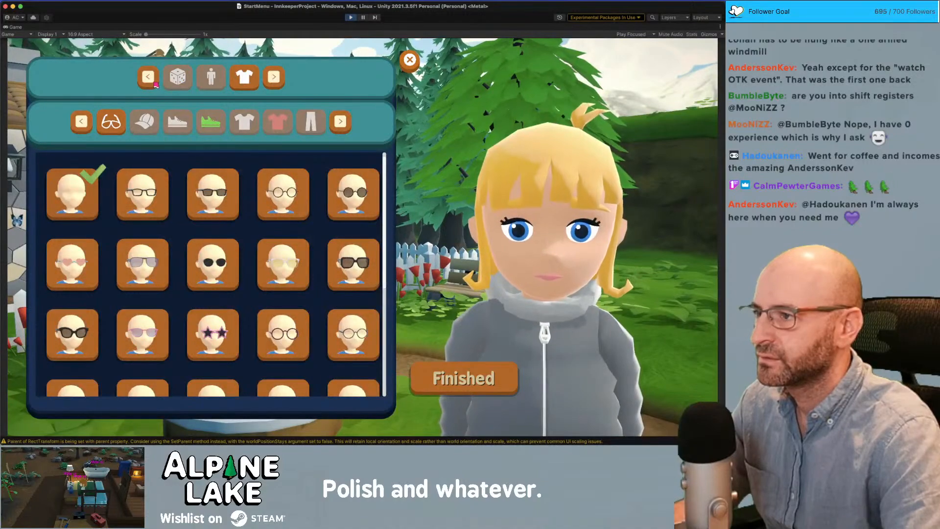
click(410, 59)
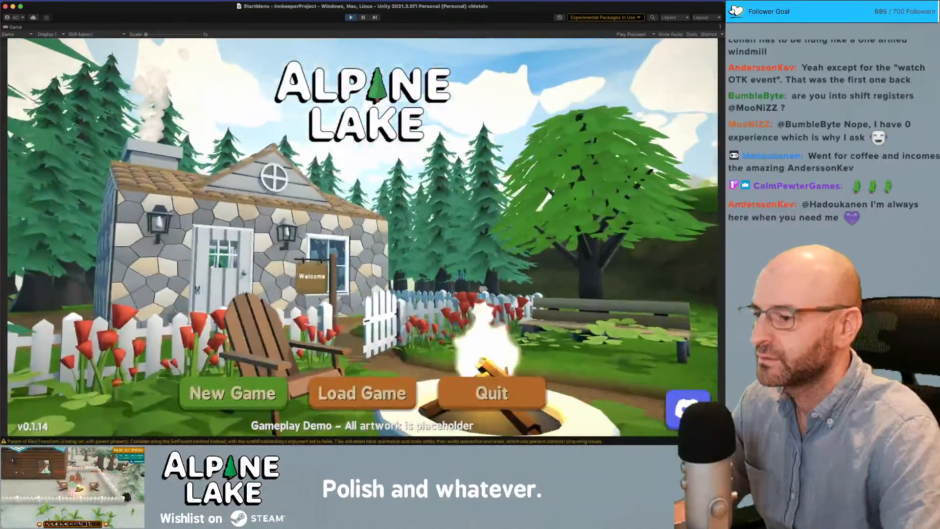
click(266, 393)
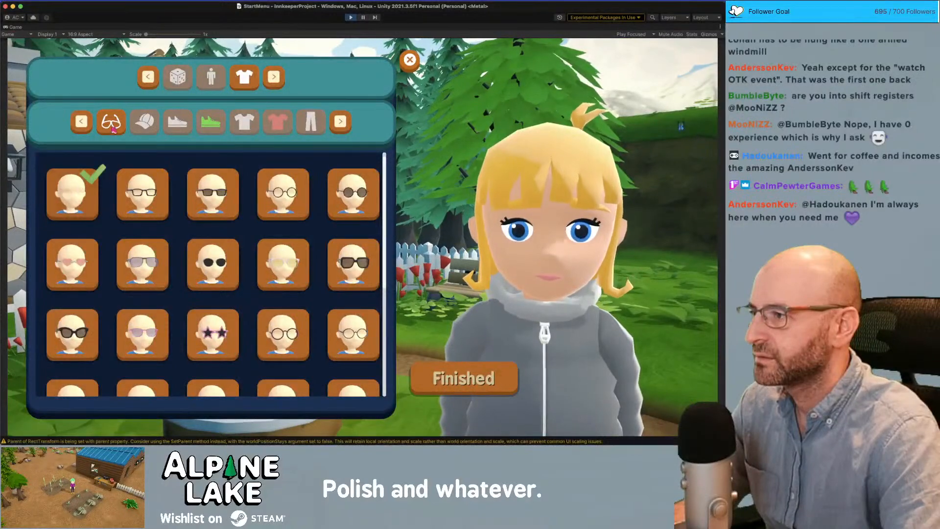
click(81, 121)
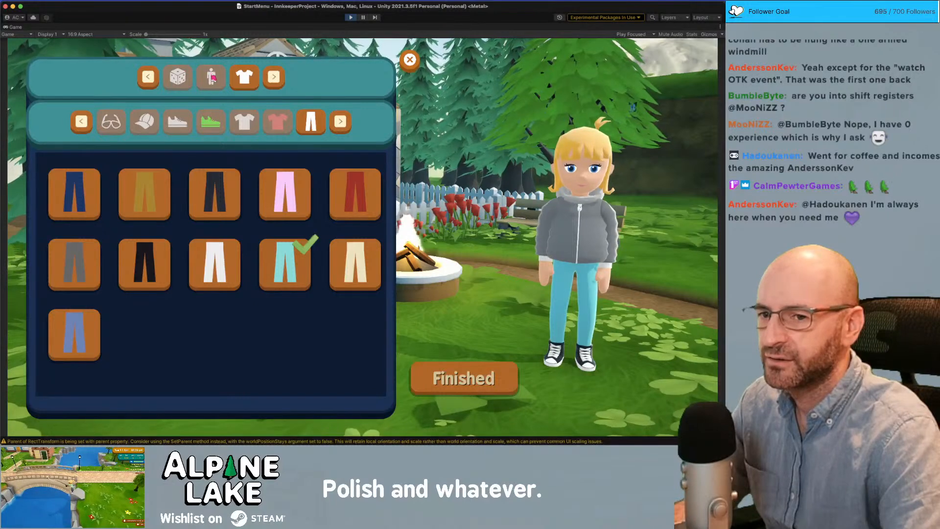
click(220, 82)
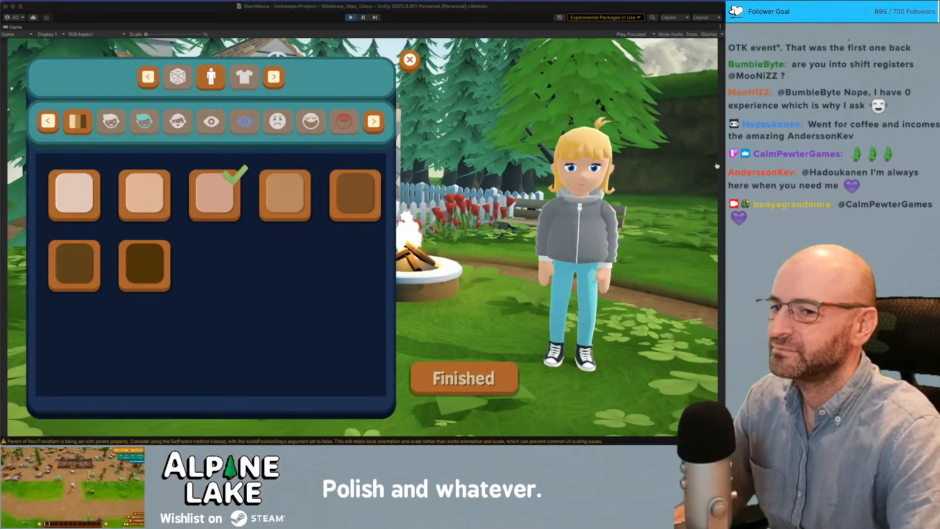
- Switch back to Maya, view the character from the front at a distance, and select the yellow jacket mesh
key(super+Tab)
alt+right_drag(461, 209, 275, 235)
alt+drag(275, 235, 196, 272)
alt+middle_drag(191, 275, 188, 235)
click(319, 253)
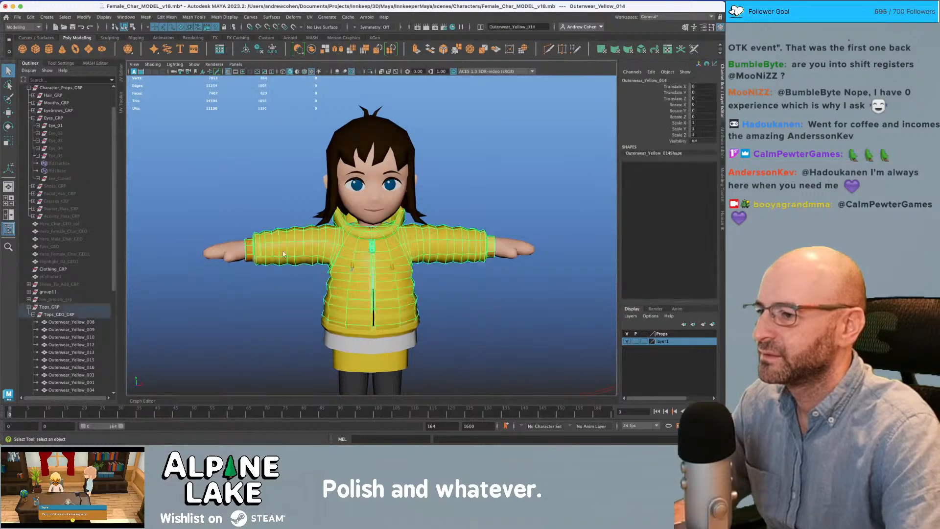
- Hide all the outerwear meshes from Outerwear_Yellow_009 through Outerwear_Yellow_014, leaving only the short-sleeved Outerwear_Yellow_008 on the character
click(71, 321)
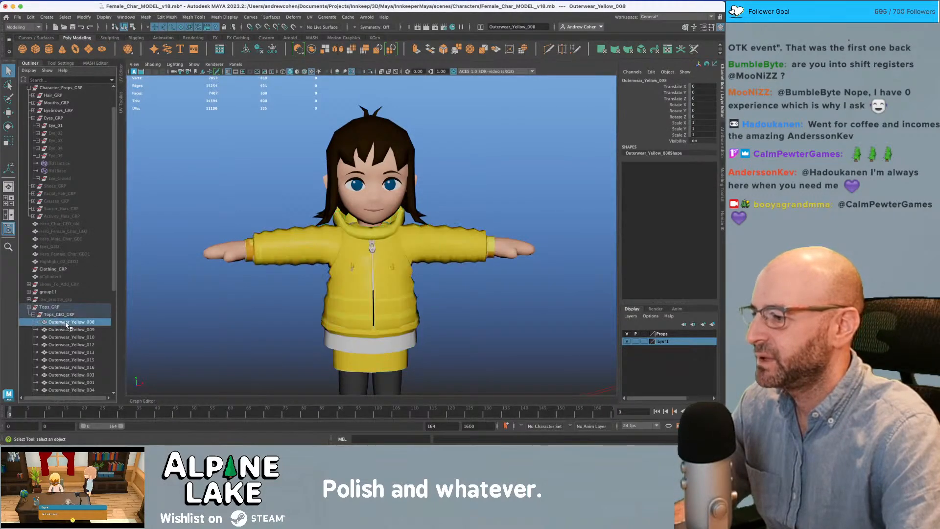
scroll(78, 321, down, 5)
click(83, 209)
shift+click(83, 292)
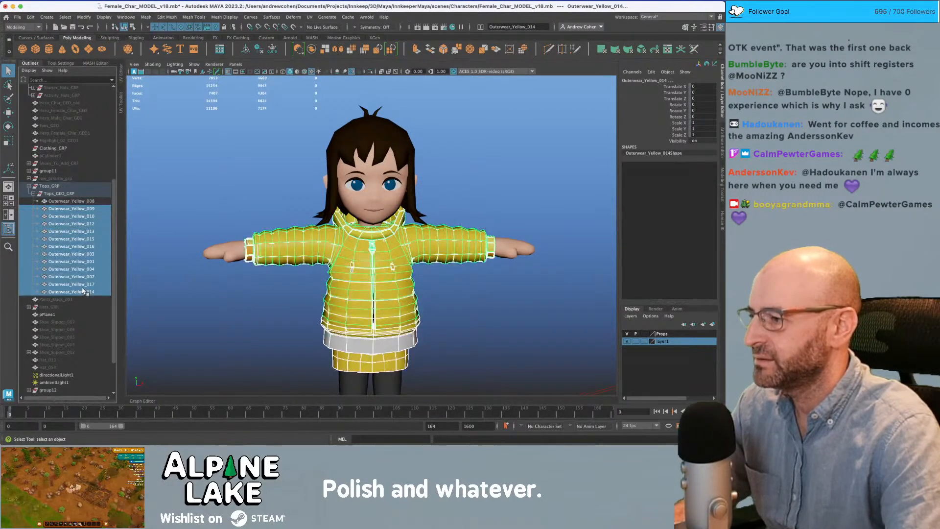
key(ctrl+h)
alt+right_drag(211, 204, 228, 189)
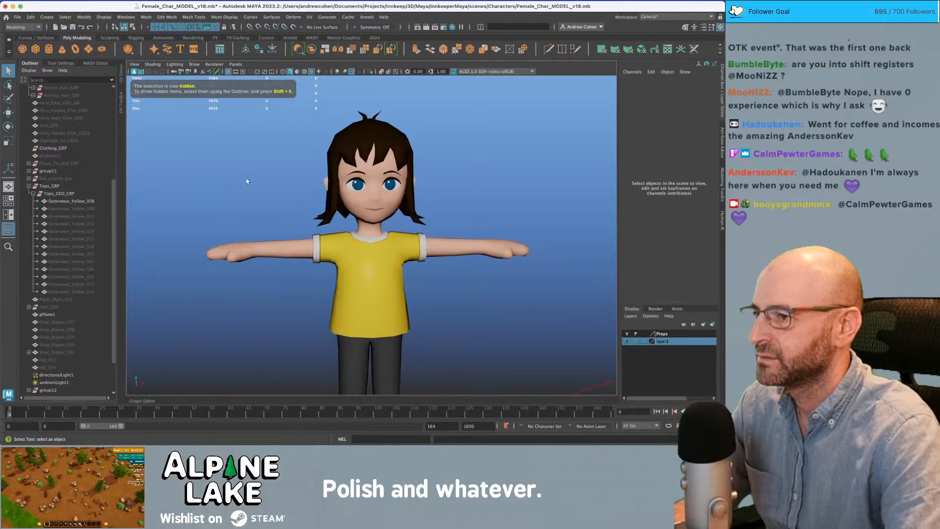
- Replace the character's hairstyle by hiding Male_Hair_15 and showing Female_Hair_20
click(356, 126)
key(f)
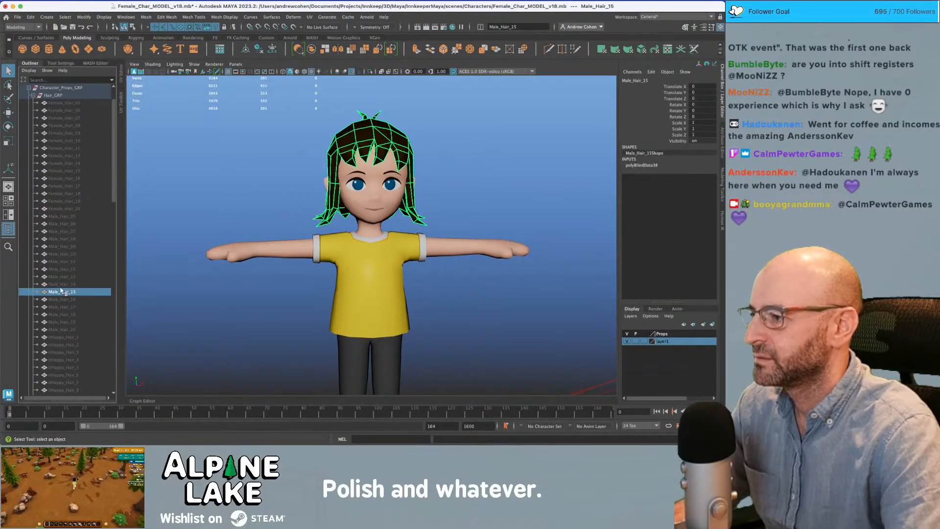
key(ctrl+h)
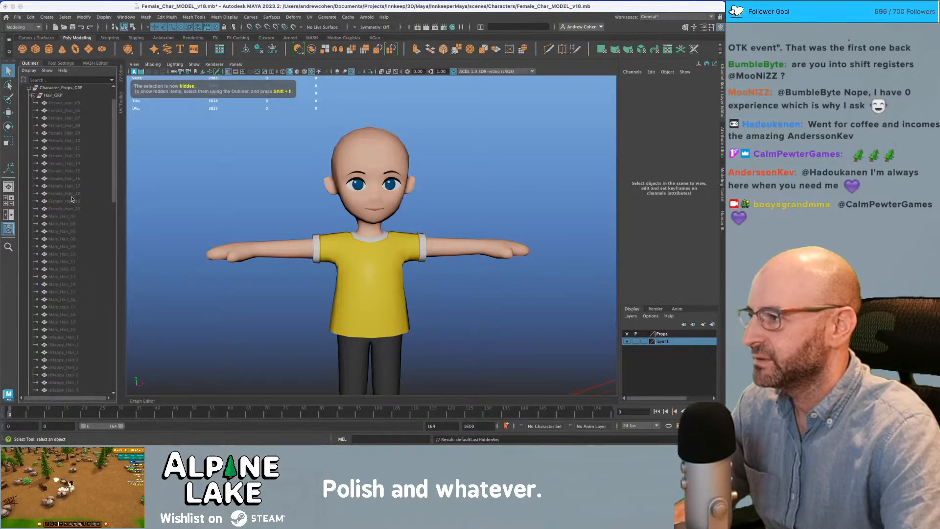
click(74, 209)
key(shift+h)
click(229, 161)
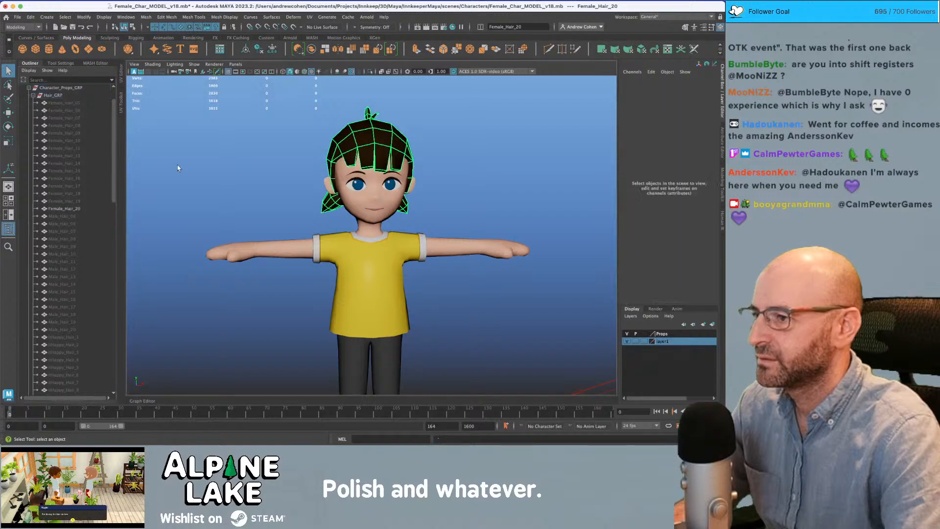
- Collapse the hair and eyes groups, and unhide the Shoes, Facial_Hair, Glasses, Starter_Hats and Activity_Hats groups
scroll(249, 160, down, 3)
scroll(314, 165, down, 1)
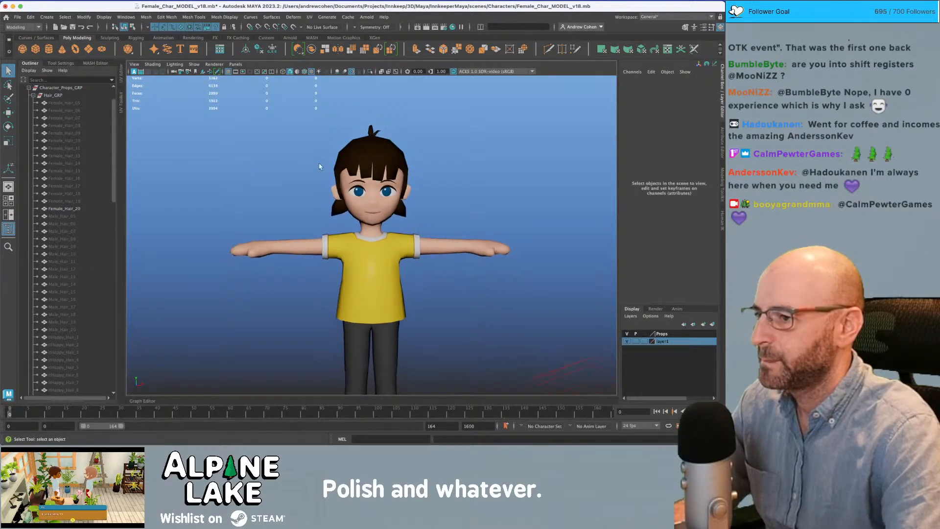
scroll(316, 167, down, 3)
scroll(49, 146, up, 2)
click(33, 125)
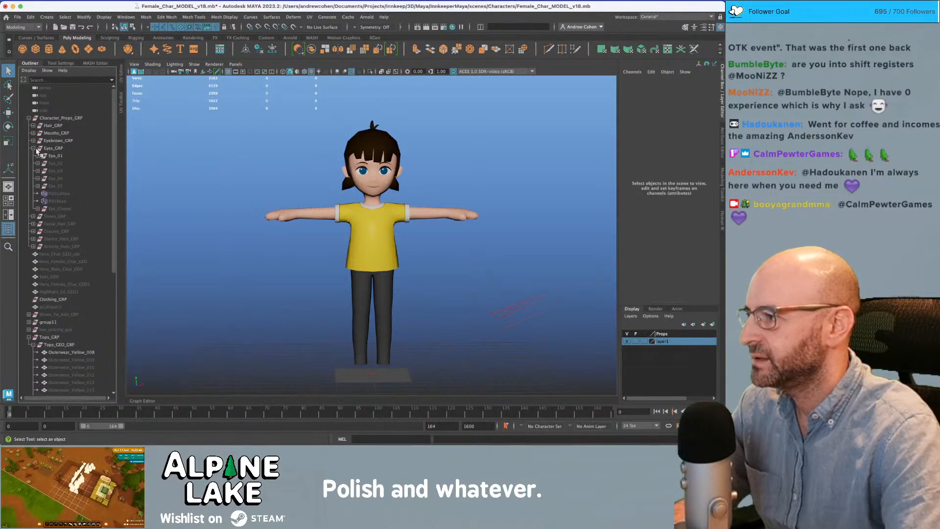
click(33, 148)
click(55, 156)
shift+click(62, 186)
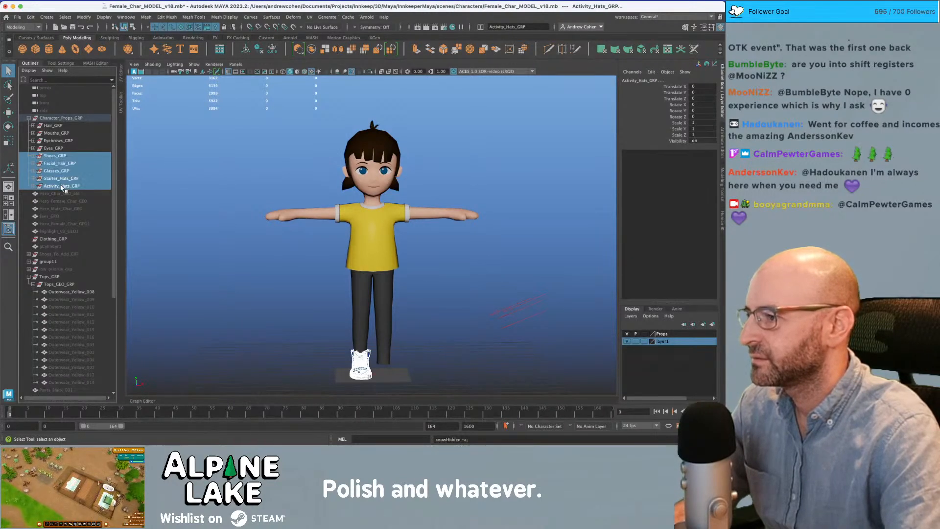
click(217, 174)
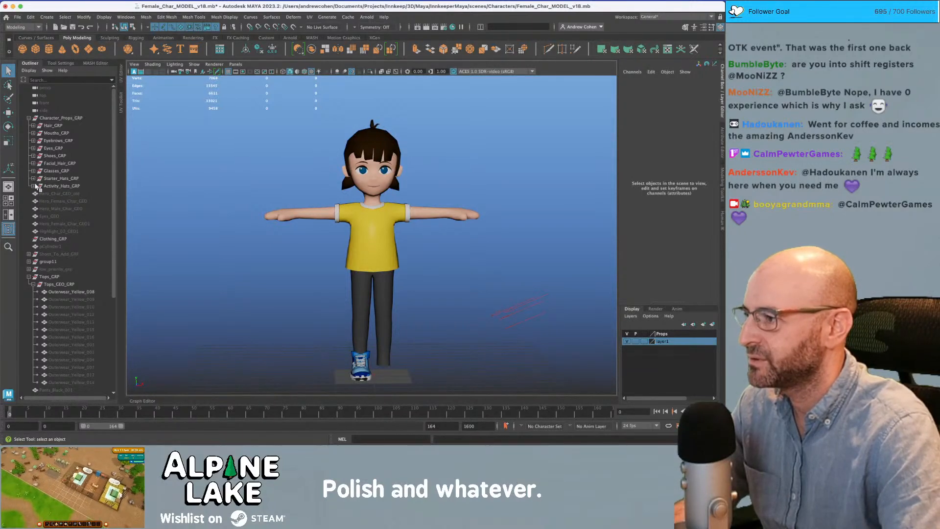
- Expand the shoes group and hide the meshes Shoe_05_GEO through Shoe_10_GEO
click(34, 156)
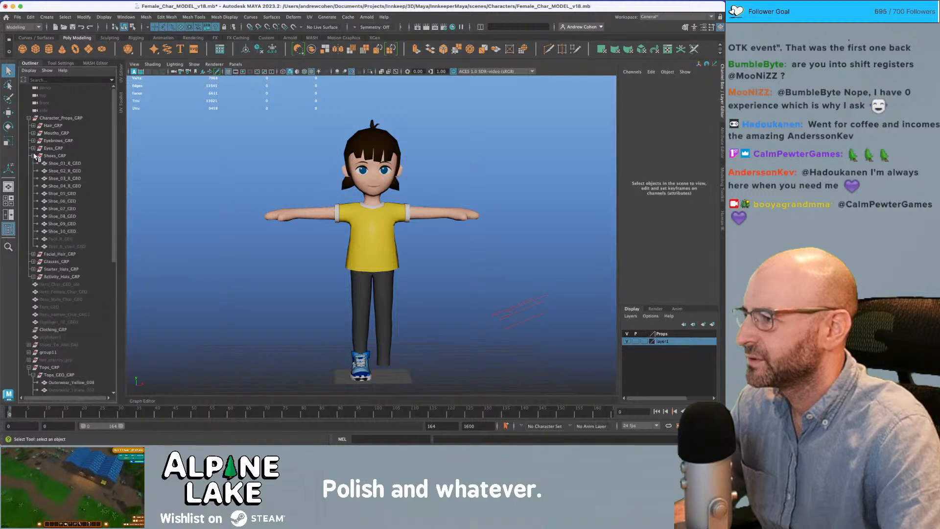
click(62, 171)
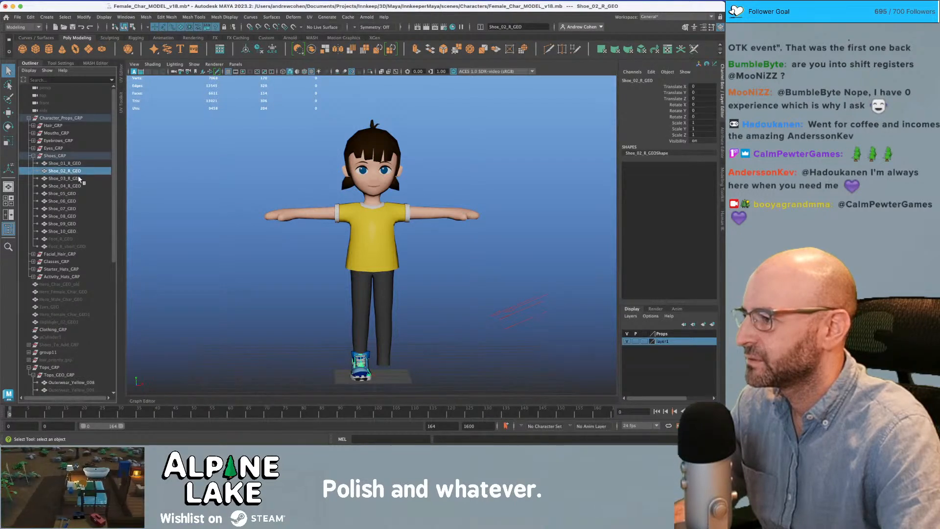
click(76, 193)
shift+click(71, 232)
key(ctrl+h)
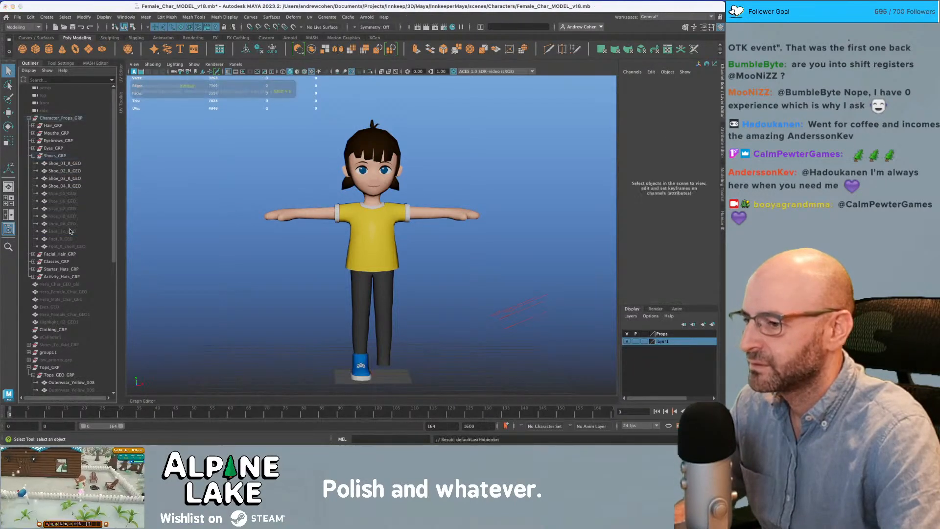
- Hide the shoe meshes Shoe_02_R_GEO through Shoe_04_R_GEO so only Shoe_01_R_GEO remains on the character's foot
click(68, 189)
shift+click(70, 173)
key(ctrl+h)
click(70, 164)
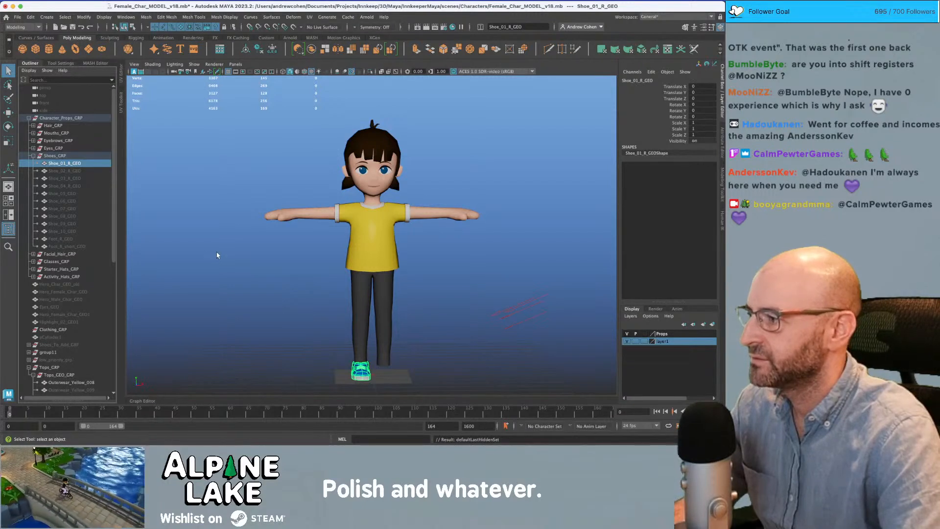
click(221, 212)
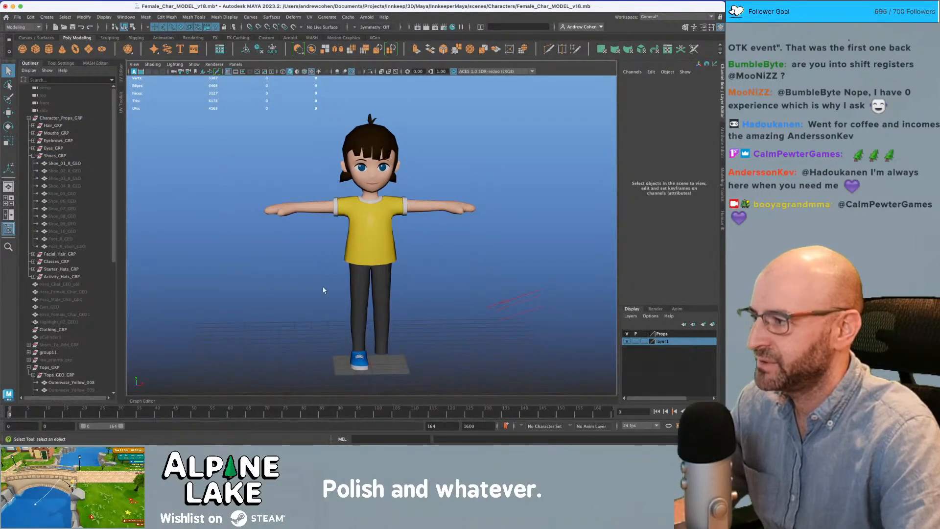
- Examine the full dressed character from the front together with the scene's polygon counts
mouse_move(354, 338)
alt+mouse_down()
mouse_move(404, 345)
mouse_move(352, 330)
mouse_move(360, 323)
alt+mouse_up()
alt+middle_drag(360, 323, 352, 324)
alt+right_drag(353, 323, 353, 320)
alt+drag(352, 320, 353, 315)
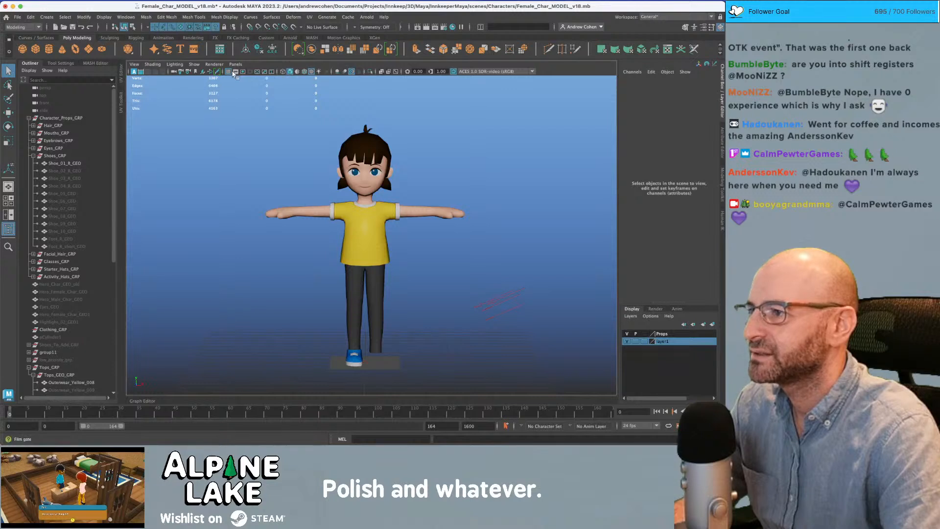
alt+right_drag(286, 139, 298, 141)
alt+drag(298, 141, 300, 134)
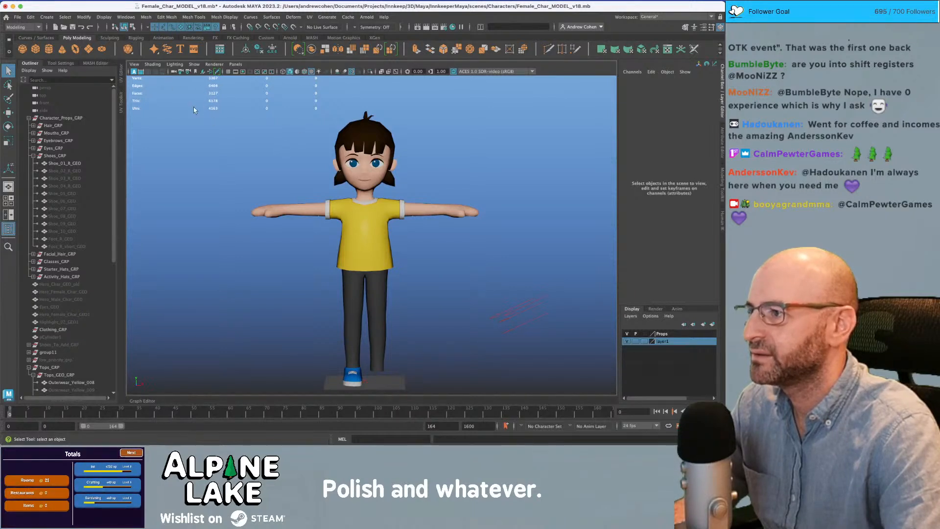
scroll(290, 146, down, 1)
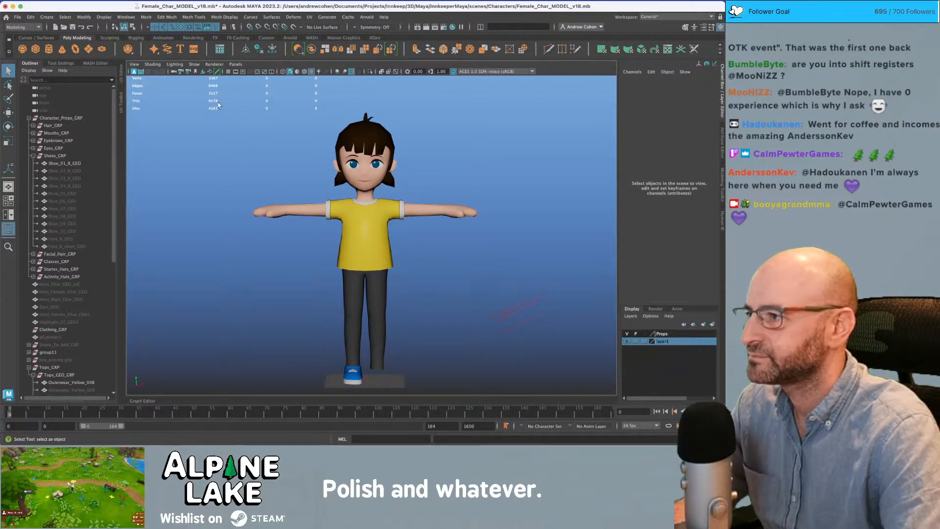
- Collapse the shoes, character props and tops groups, and capture a screenshot region covering the character
click(33, 155)
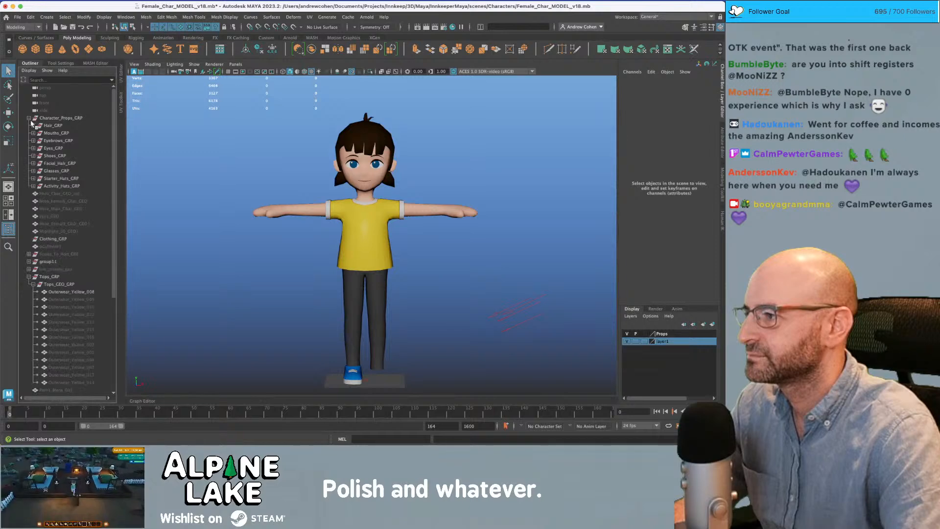
click(29, 119)
click(29, 209)
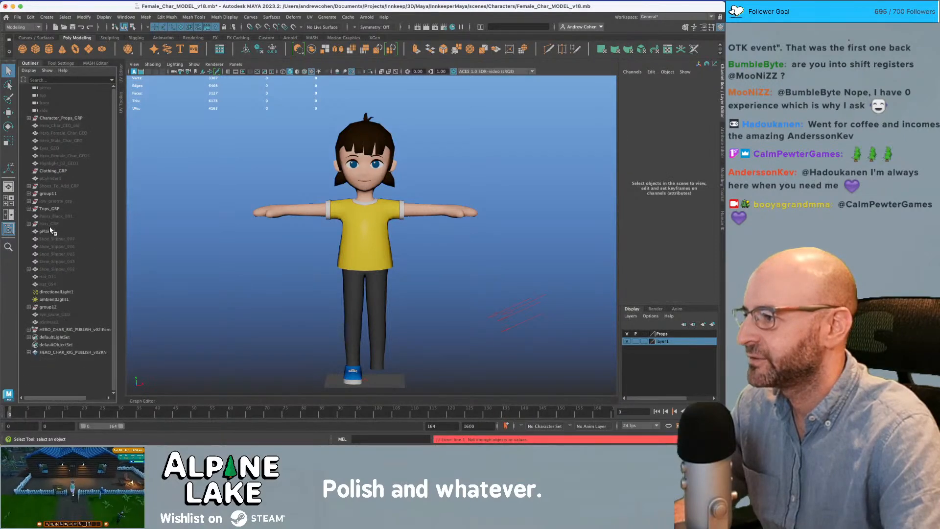
key(super+shift+4)
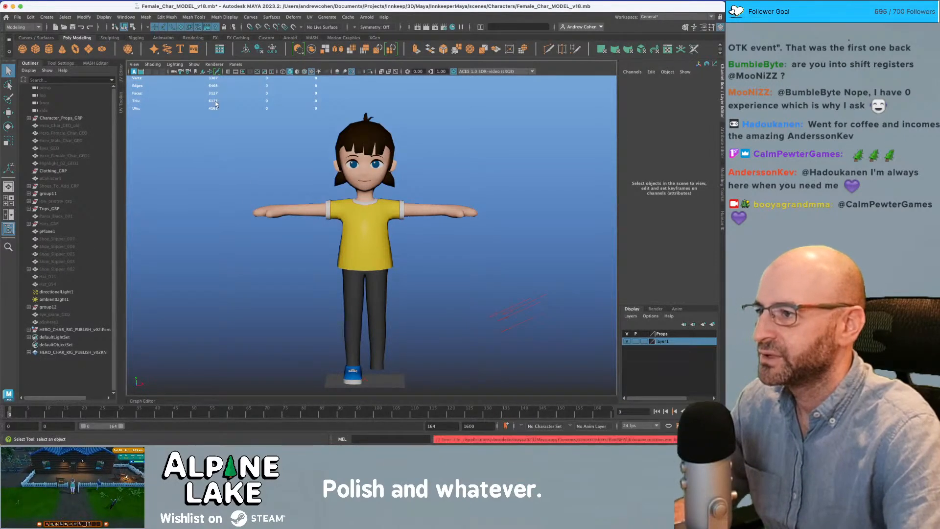
drag(214, 88, 513, 401)
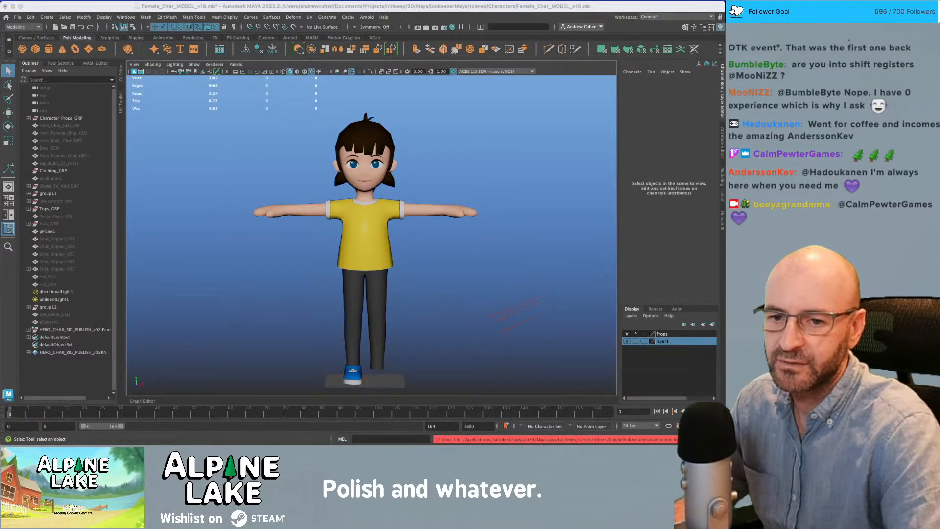
- Expand Character_Props_GRP and its eyes group, and hide the whole Character_Props_GRP
click(377, 167)
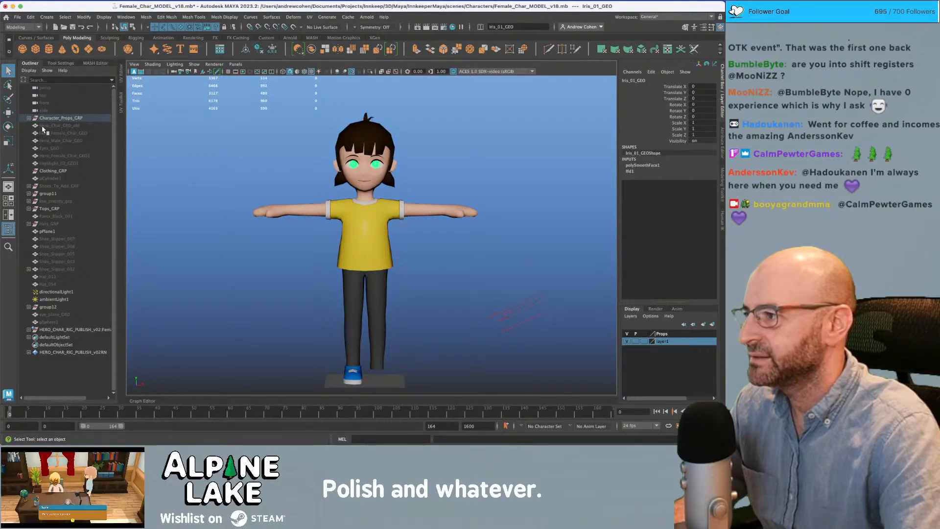
click(29, 118)
click(53, 148)
click(33, 147)
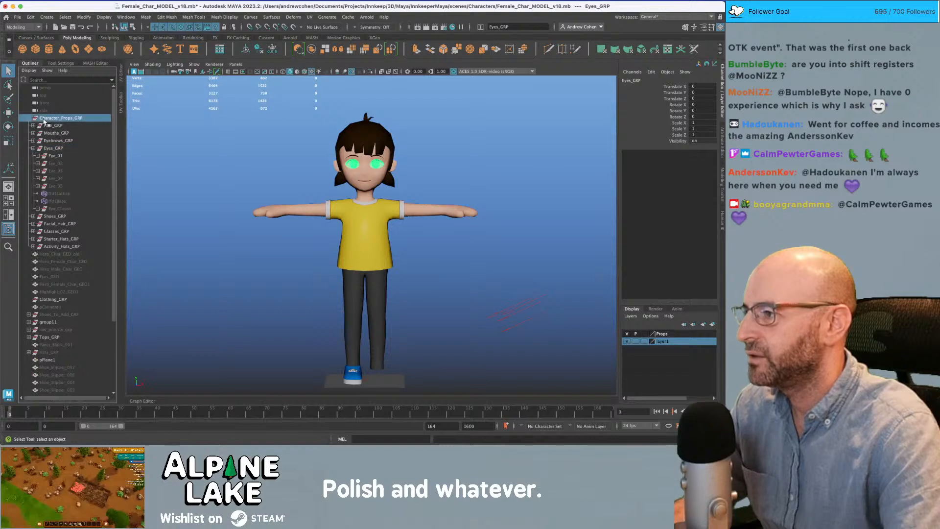
click(44, 119)
key(ctrl+h)
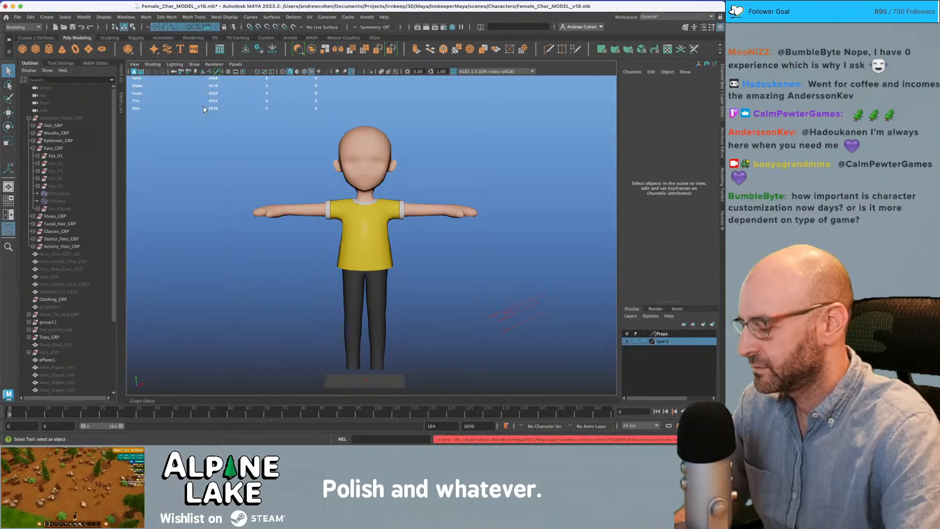
- Cancel a screenshot capture of the stripped character and show Character_Props_GRP again
key(super+shift+4)
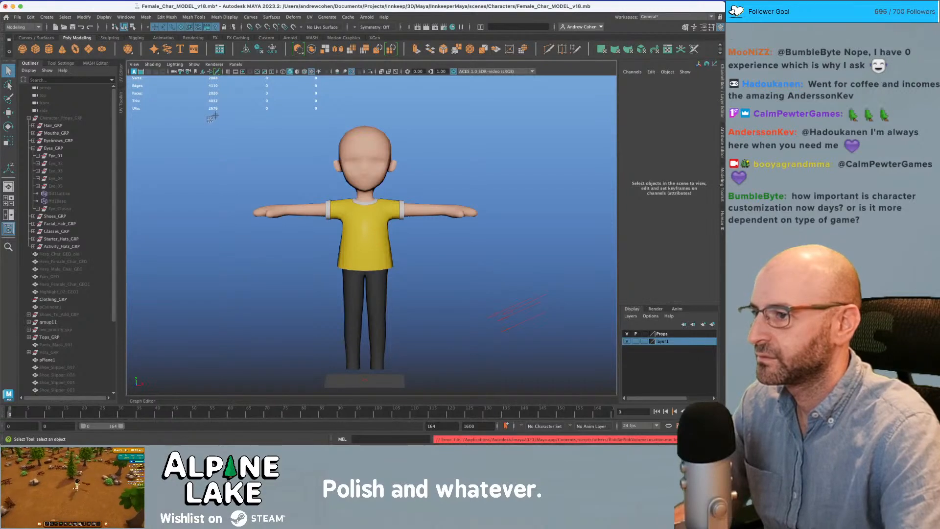
key(Escape)
key(v)
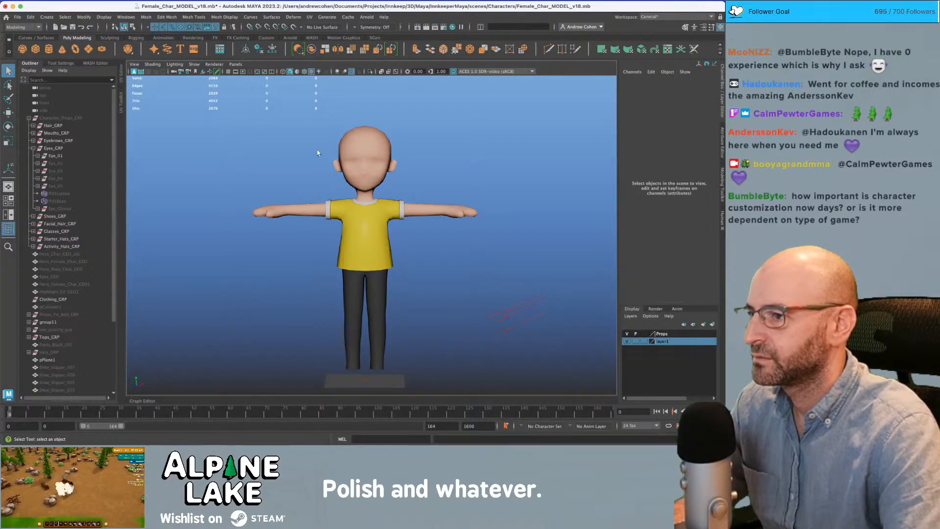
click(62, 118)
key(h)
click(164, 123)
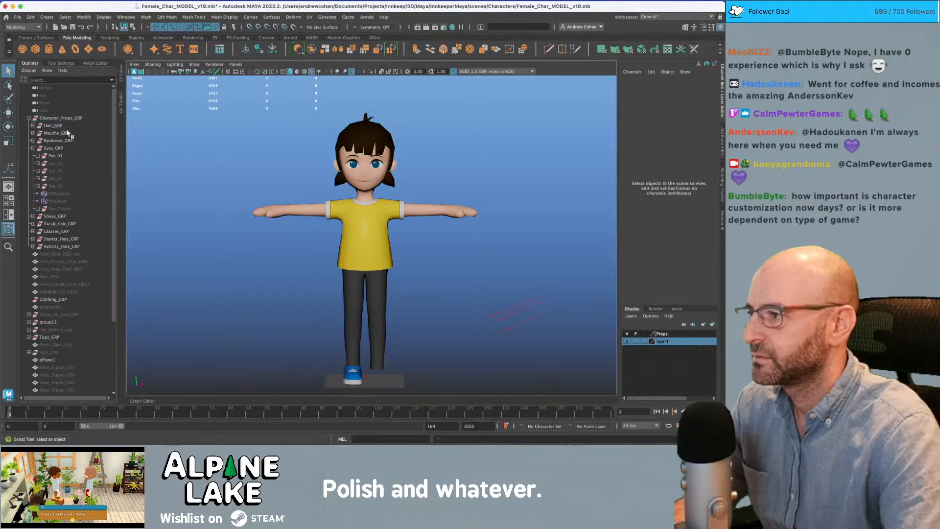
- Hide the whole Hair_GRP and the character's yellow T-shirt mesh
click(53, 126)
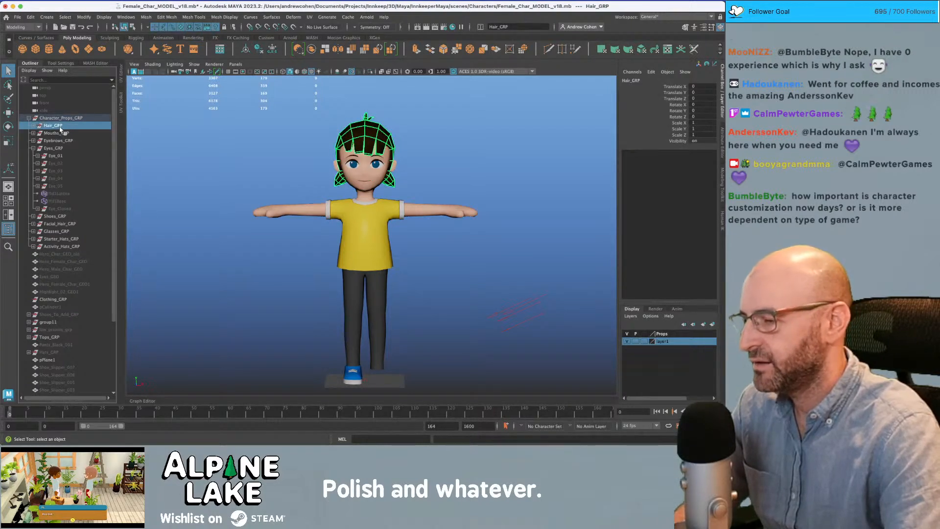
key(ctrl+h)
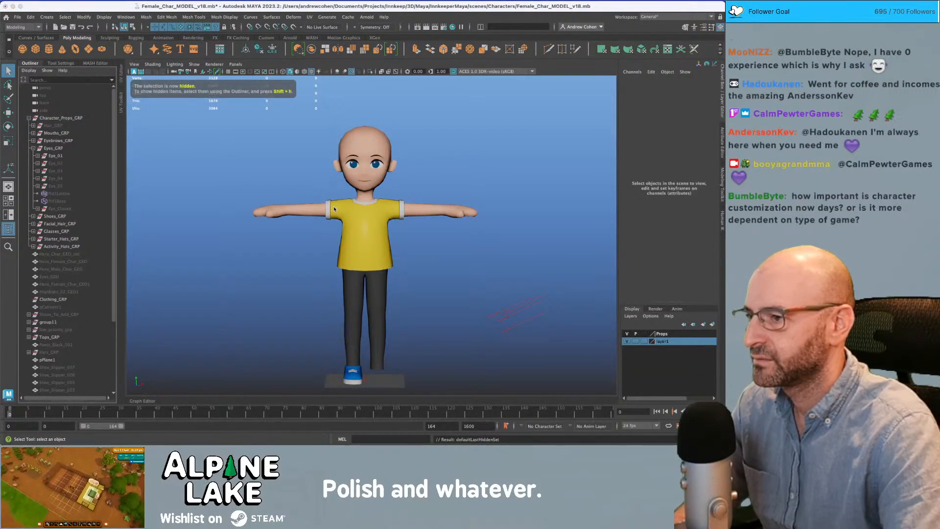
click(328, 205)
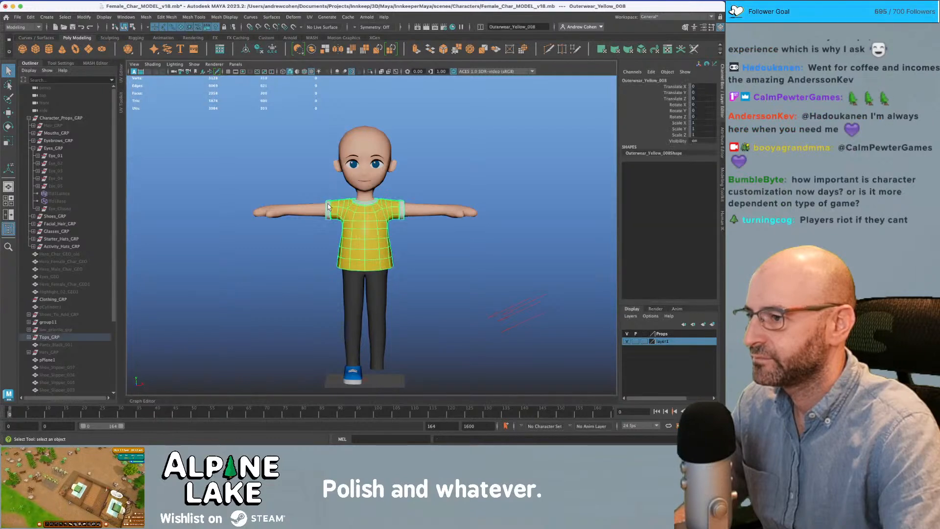
key(ctrl+h)
- Try hiding the character's dark pants mesh, and undo it
click(345, 273)
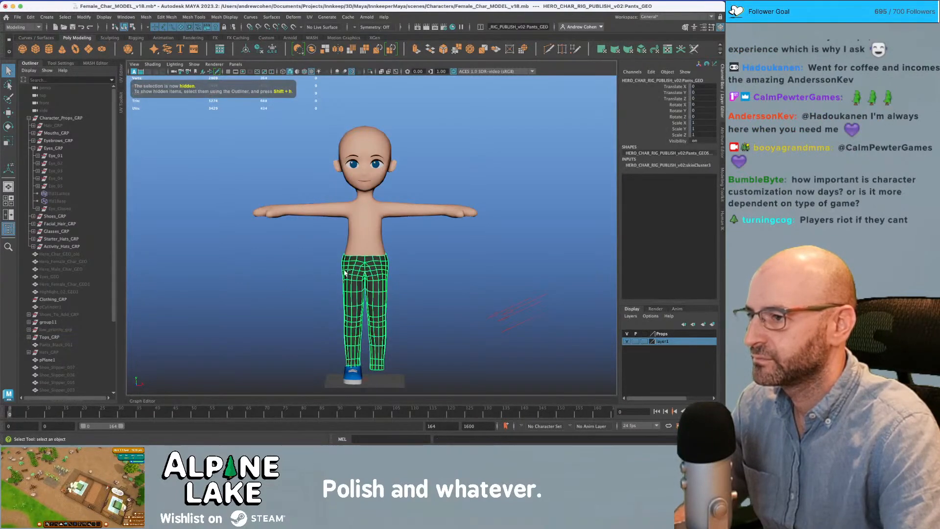
key(ctrl+h)
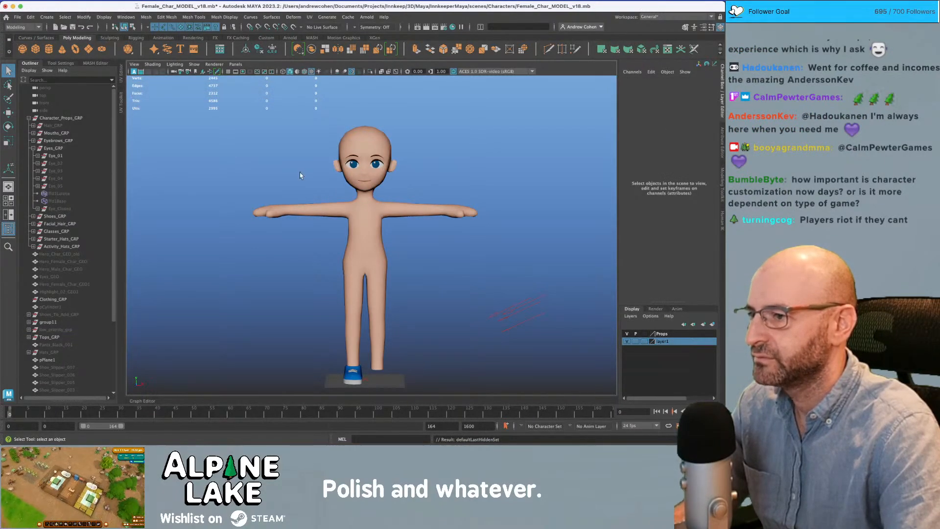
key(ctrl+h)
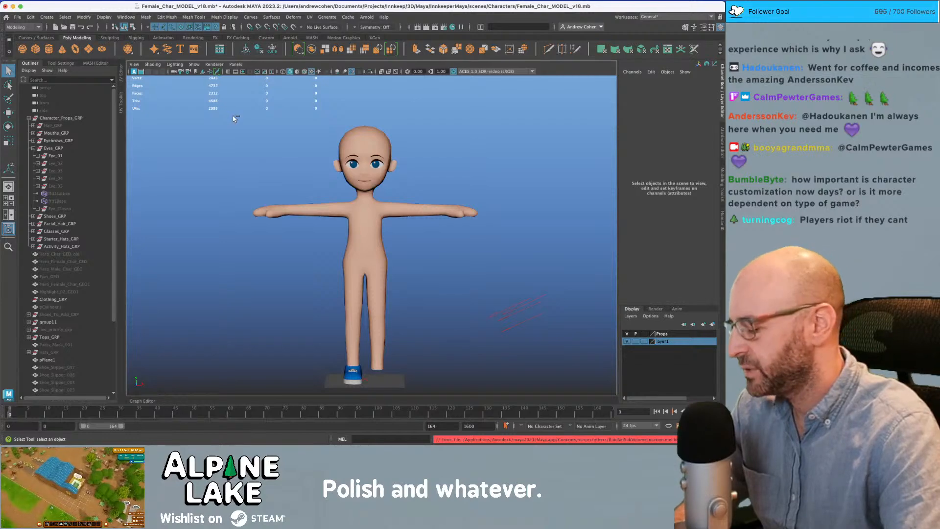
key(ctrl+z)
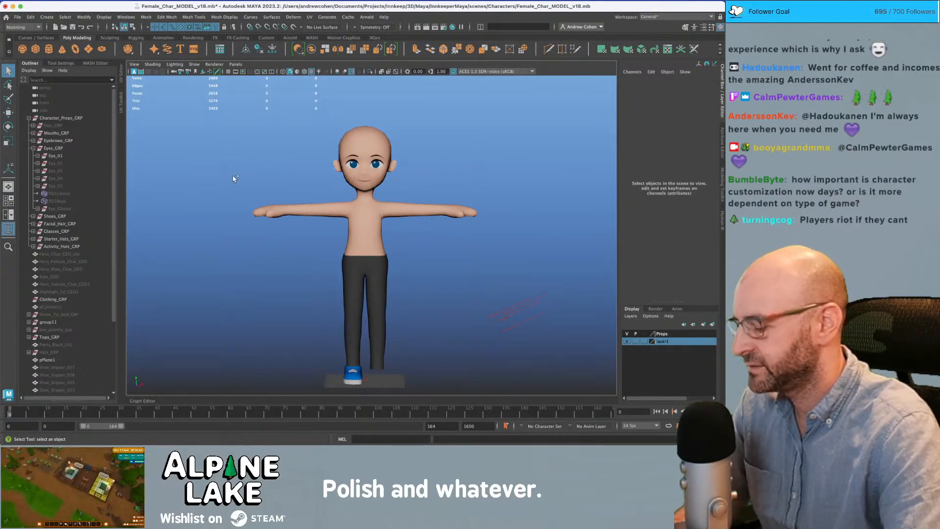
- Capture a screenshot of the character in its dark pants, and another with the pants mesh hidden
drag(230, 112, 507, 395)
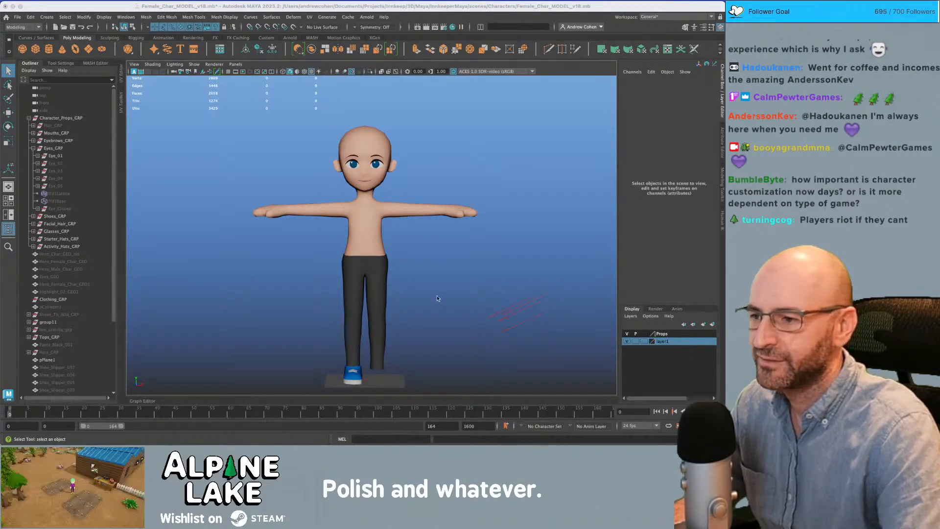
click(377, 270)
key(ctrl+h)
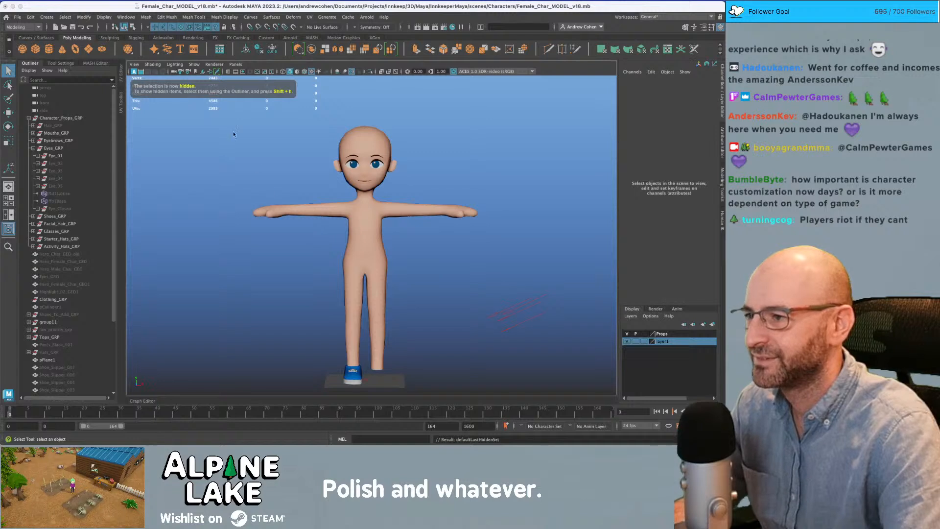
drag(219, 111, 516, 395)
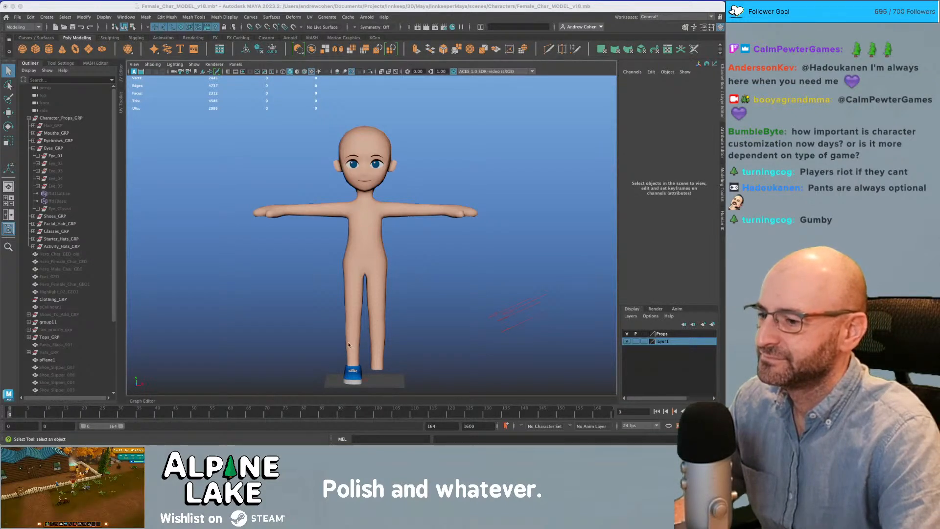
- Select the character's blue shoe, and go through the facial hair, shoes, eyebrows, glasses and activity hats groups
click(362, 374)
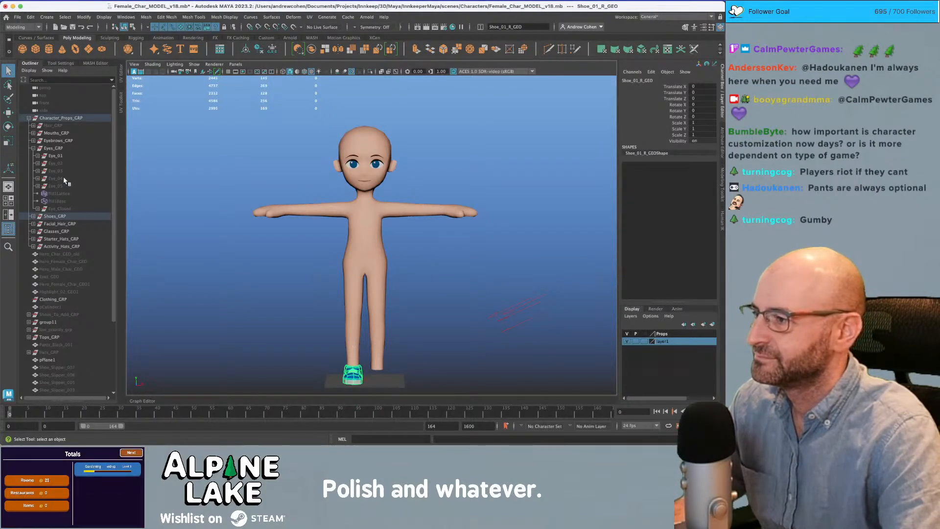
click(63, 225)
click(58, 216)
click(53, 142)
click(56, 232)
click(60, 247)
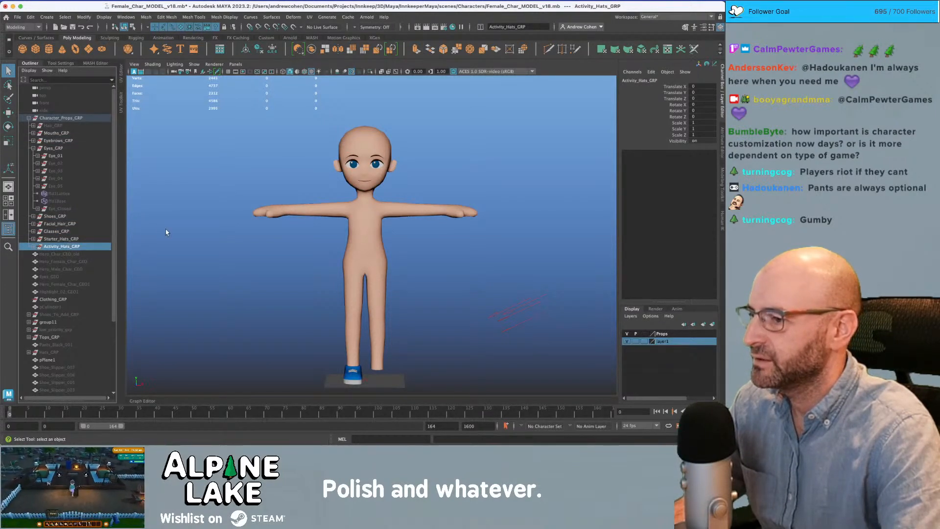
- Undo the group selections and the hiding of the dark pants mesh, and clear the selection
key(z)
key(z)
key(z)
key(z)
key(z)
key(z)
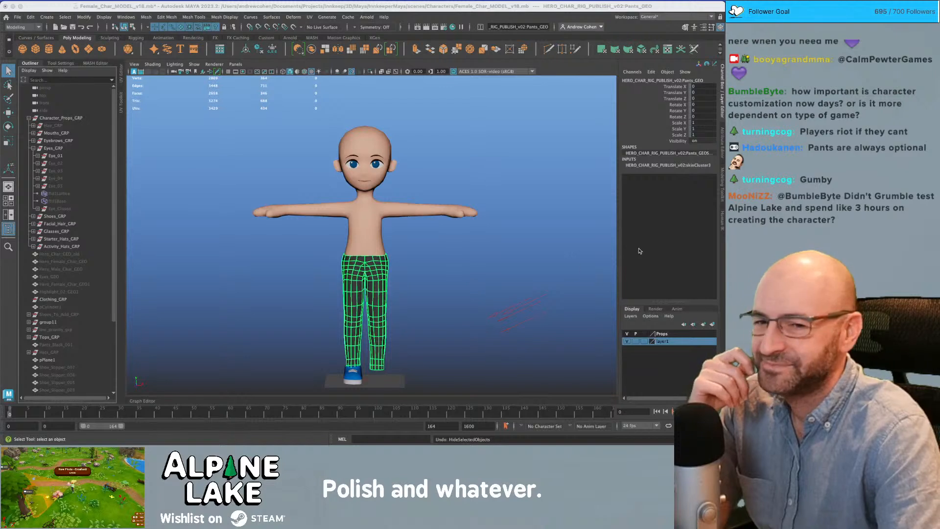
click(510, 274)
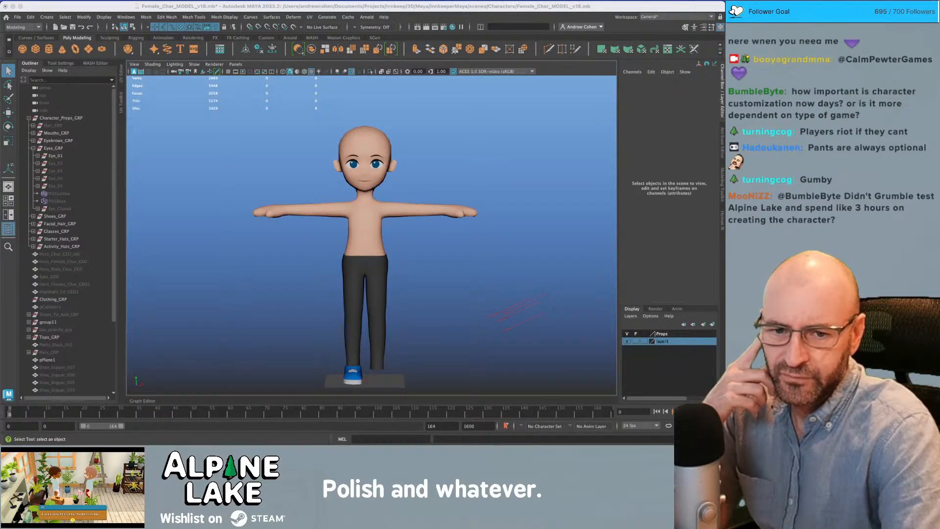
- Bring the browser with the Pinterest board "Bnb Story - Character Design" over the Maya scene and view its first pins
drag(724, 158, 390, 22)
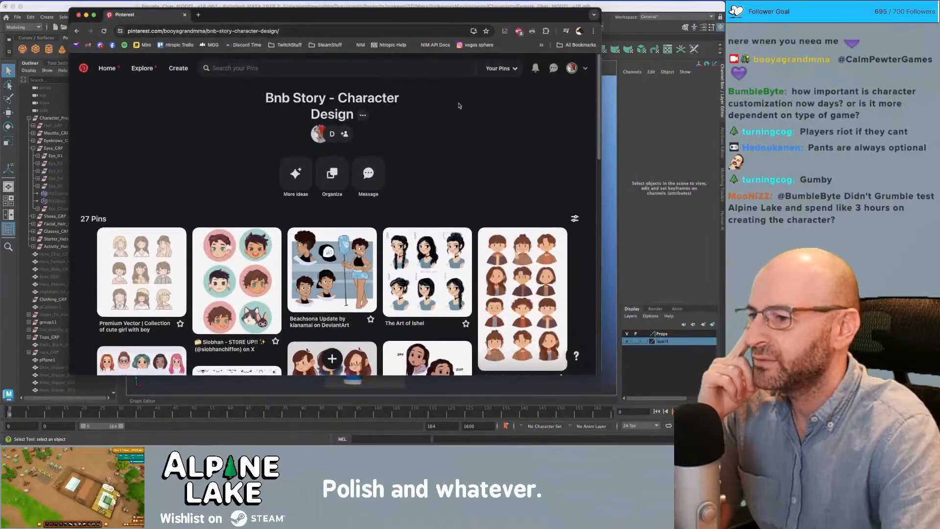
scroll(485, 116, down, 1)
scroll(485, 116, down, 5)
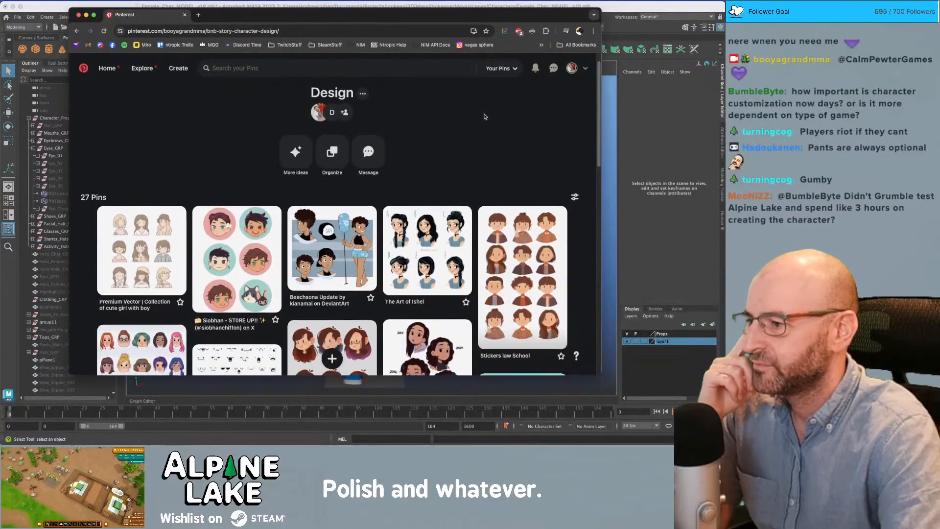
scroll(485, 116, down, 1)
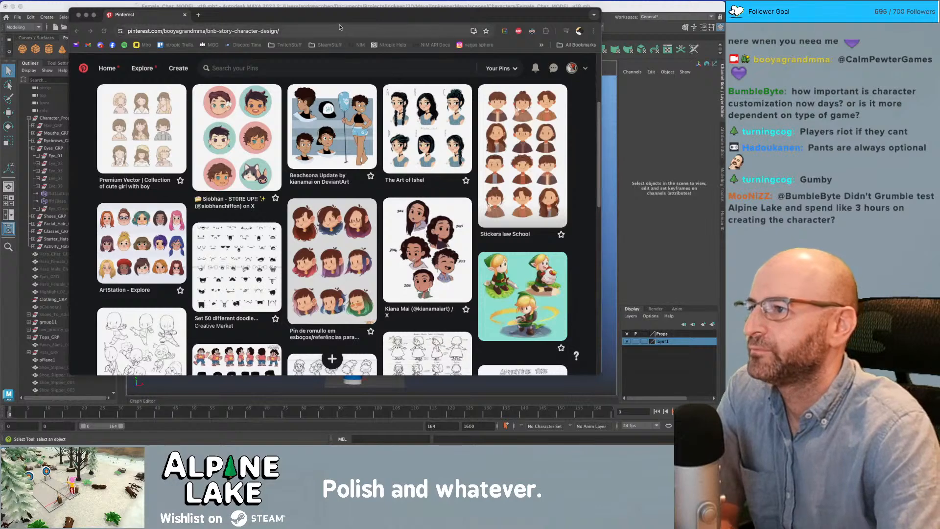
drag(339, 16, 340, 21)
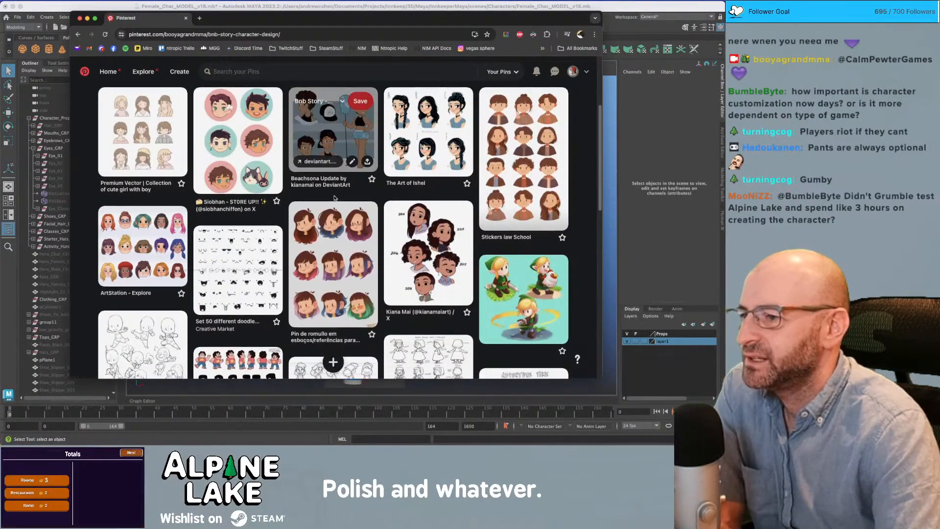
- View the "ArtStation - Explore" pin of varied female heads and hairstyles at full size, and return to the board
scroll(426, 230, down, 2)
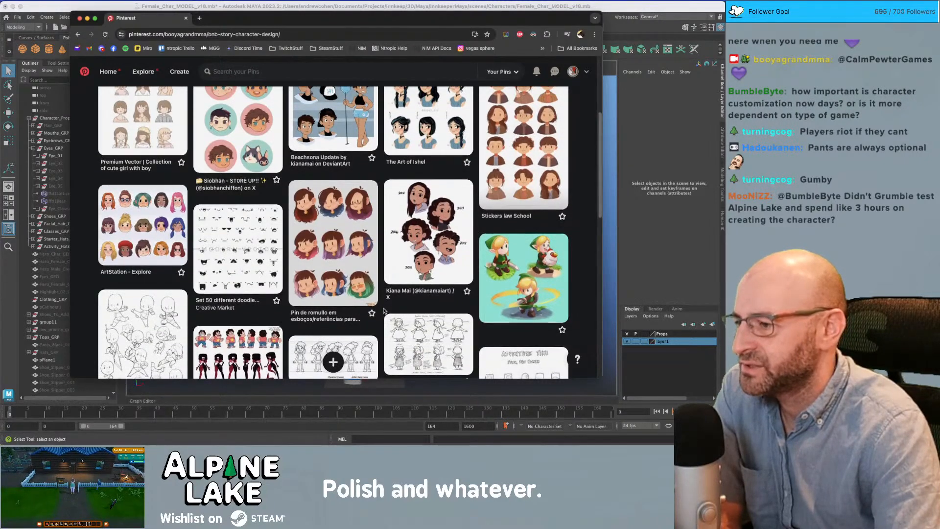
scroll(384, 309, down, 2)
click(135, 182)
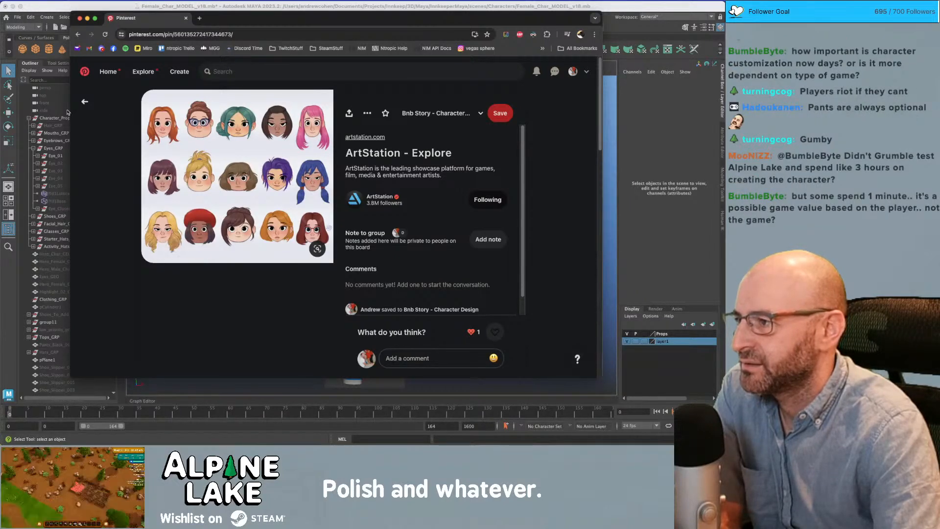
click(85, 101)
- Examine the board's character design references, including model sheets, facial expressions and body proportions, from start to end
scroll(142, 147, down, 3)
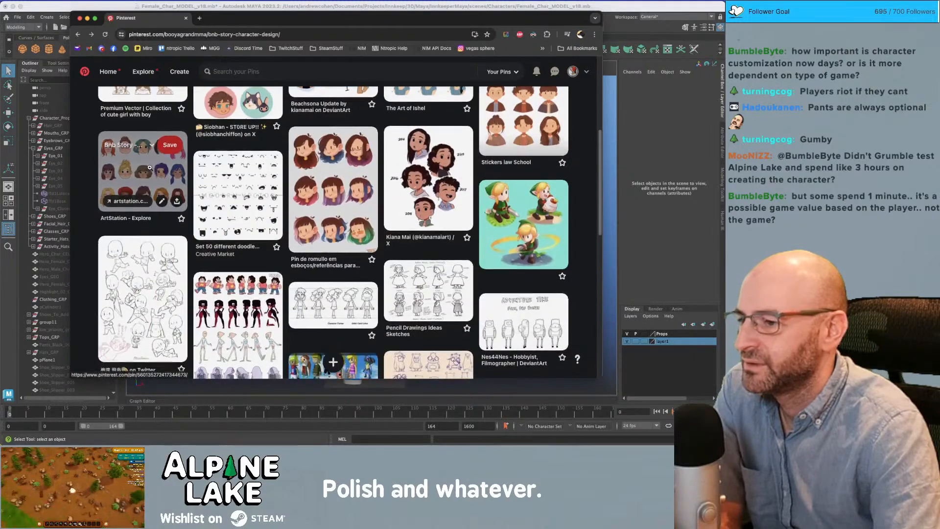
scroll(149, 166, down, 5)
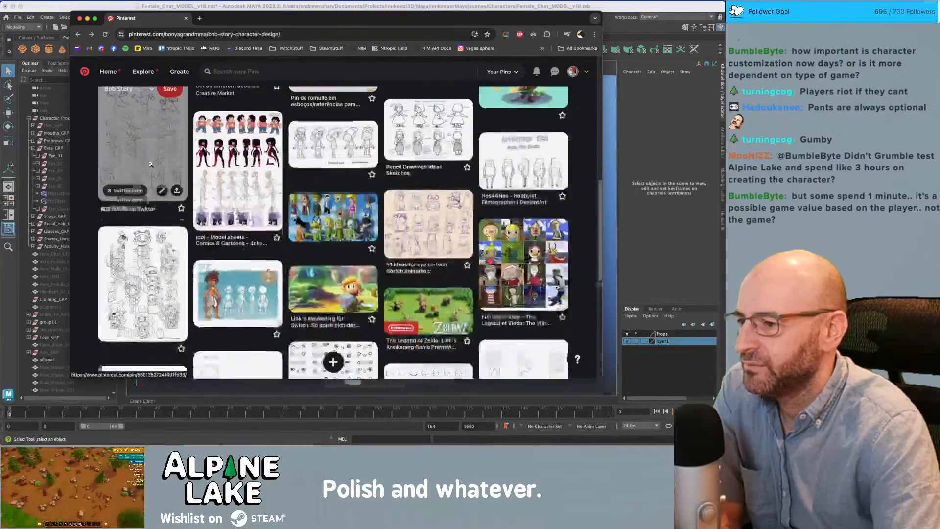
scroll(282, 245, down, 3)
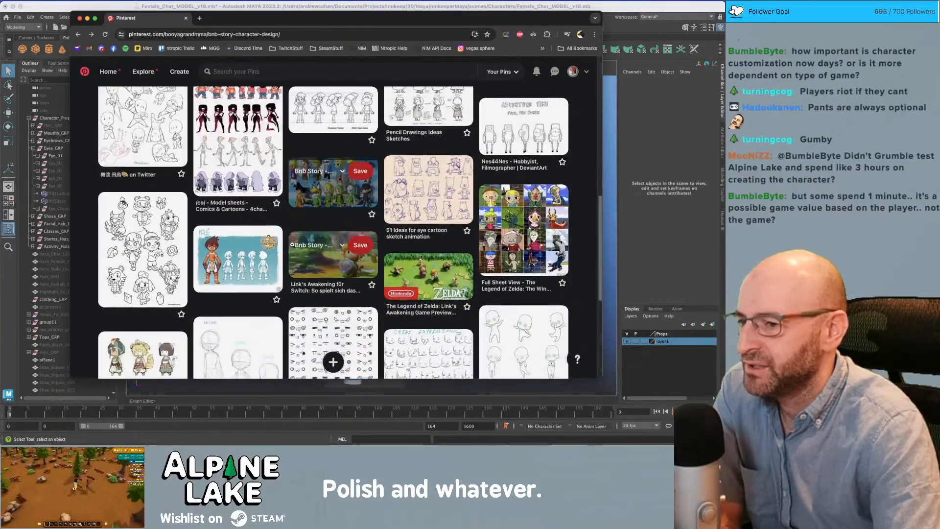
scroll(313, 241, down, 4)
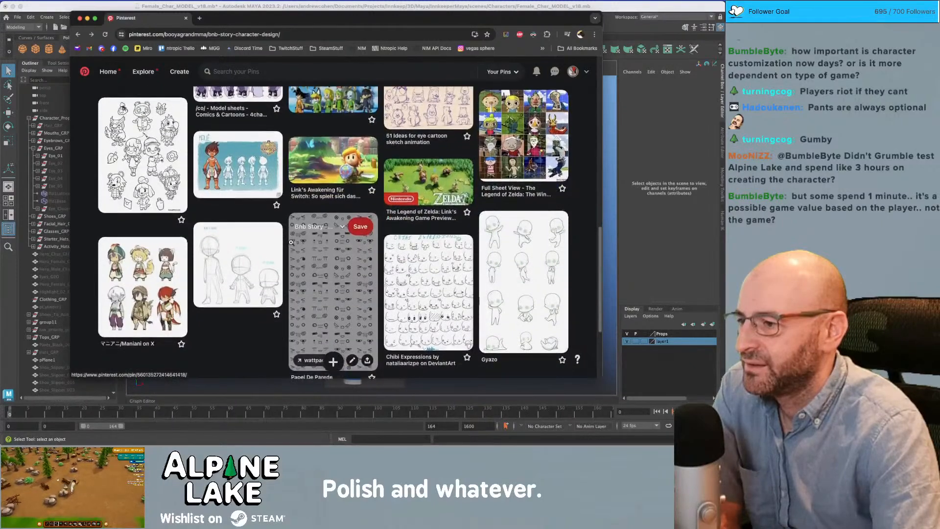
scroll(265, 230, down, 1)
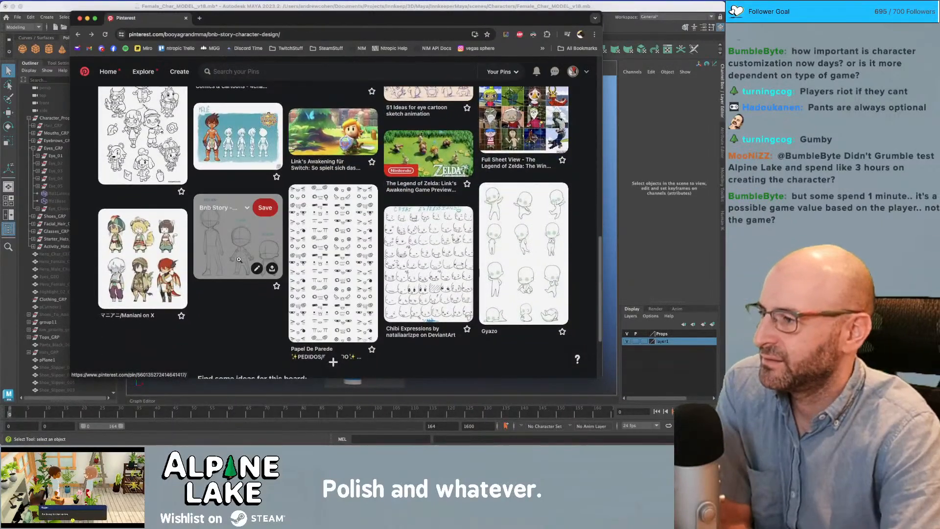
scroll(237, 301, down, 3)
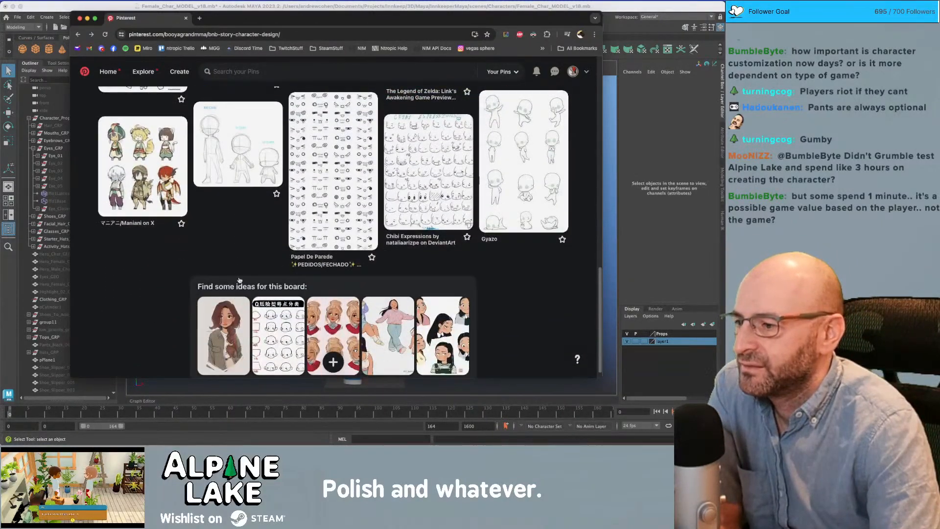
scroll(573, 262, up, 10)
scroll(578, 267, up, 12)
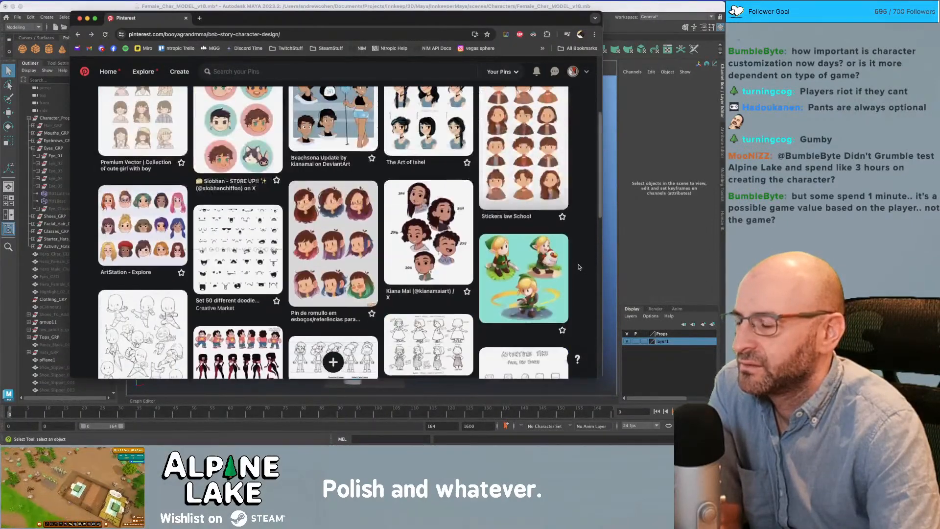
scroll(578, 267, up, 3)
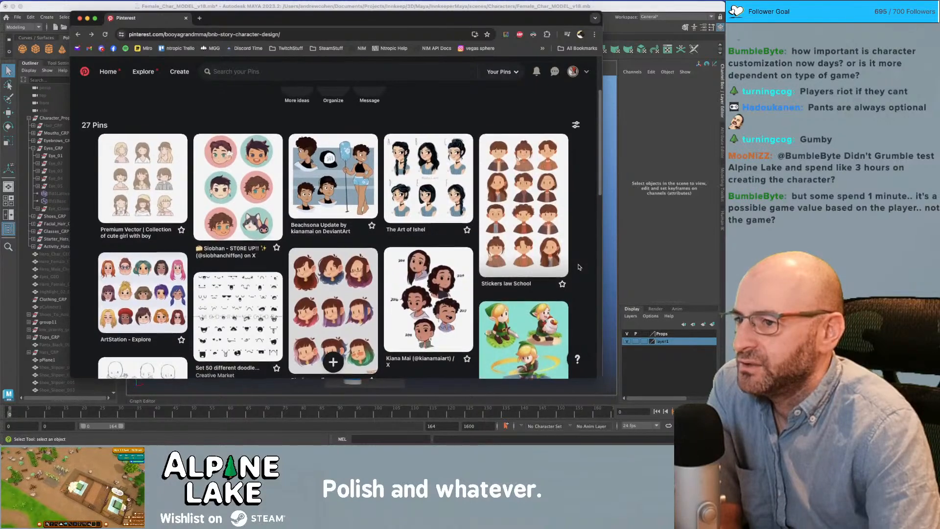
scroll(579, 266, up, 1)
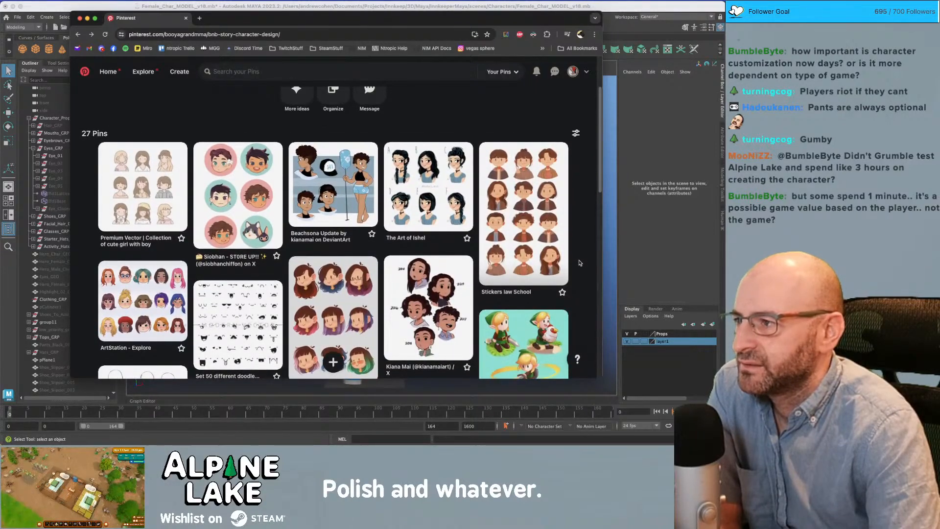
scroll(580, 263, up, 4)
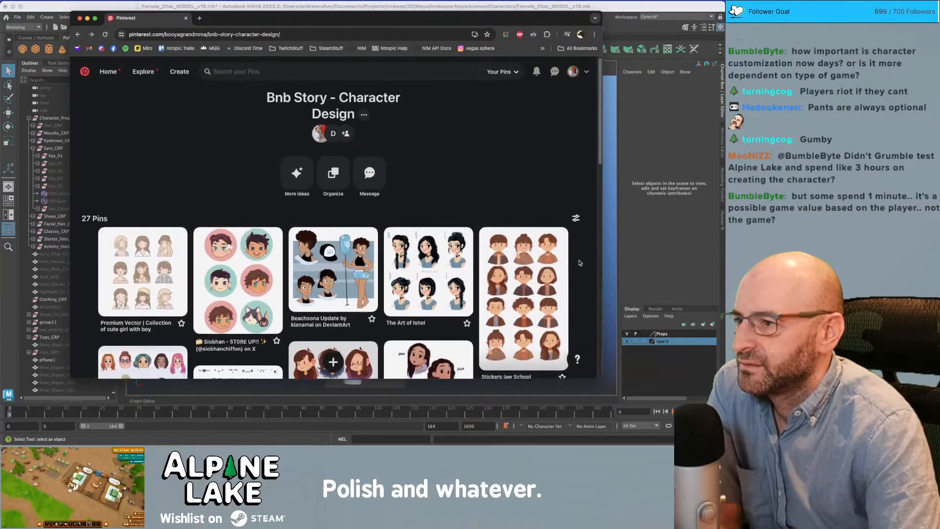
- View the "The Art of Ishel" pin with hairstyles A to F at full size, and return to the board
scroll(579, 263, down, 6)
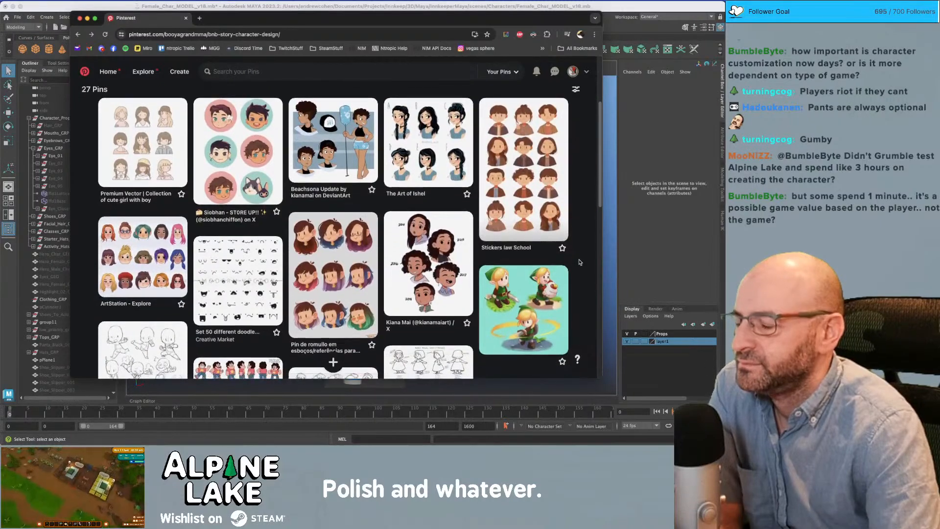
scroll(579, 262, down, 1)
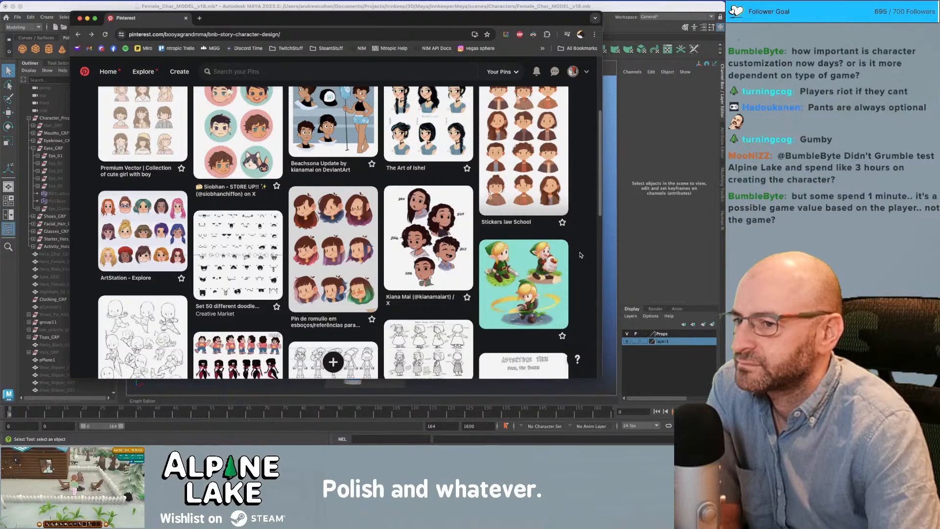
scroll(580, 253, down, 1)
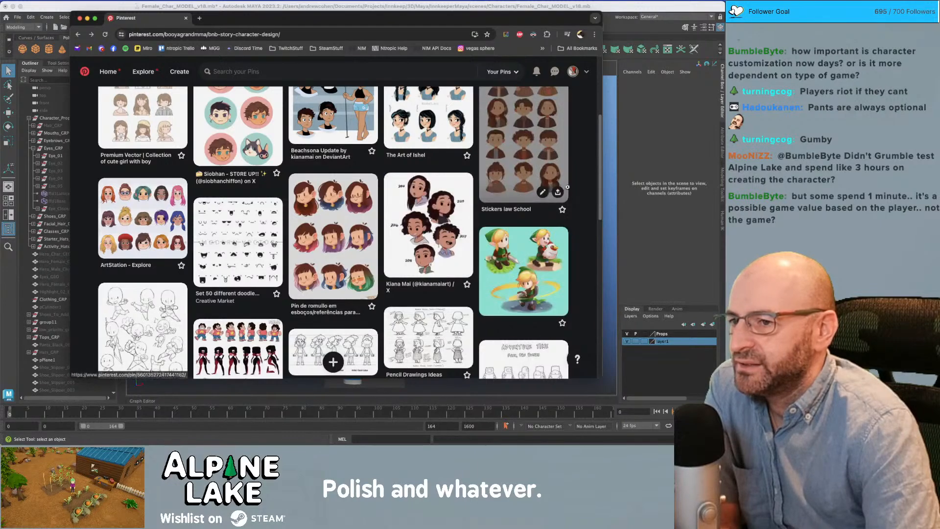
scroll(566, 186, up, 3)
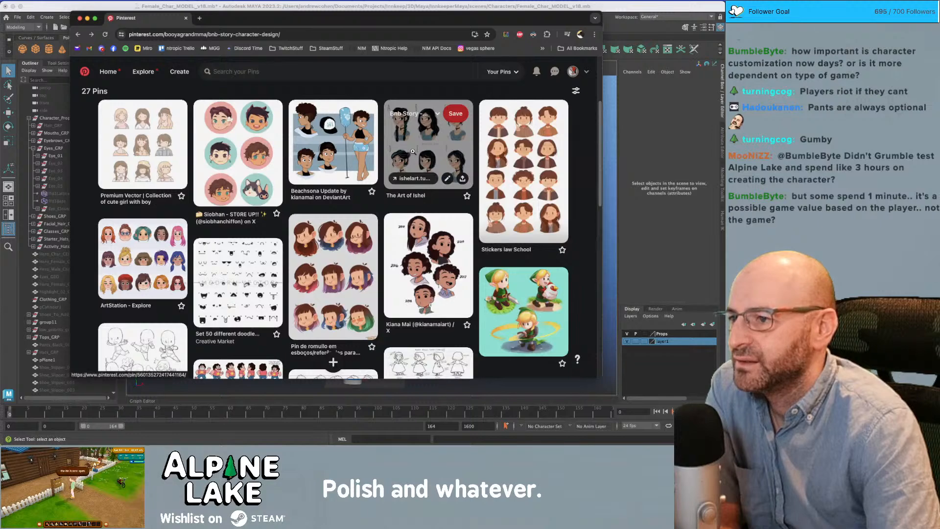
click(413, 152)
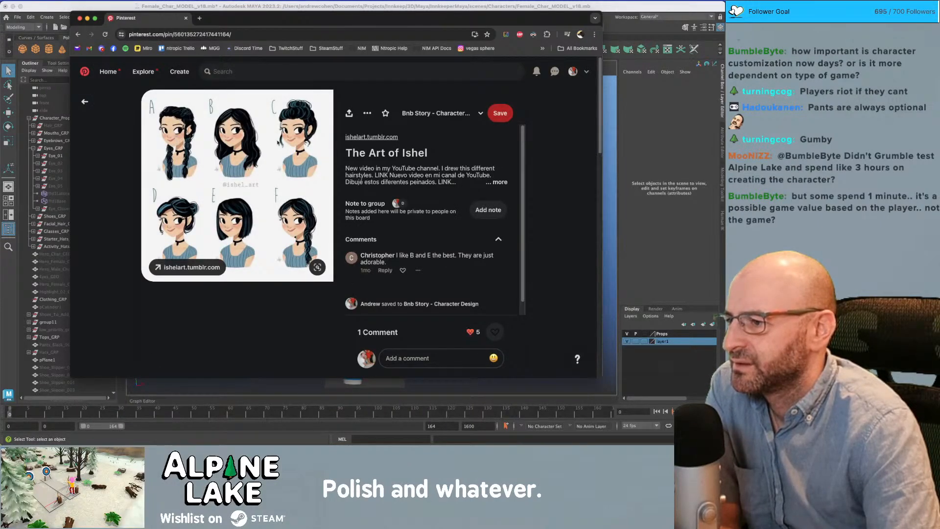
click(85, 101)
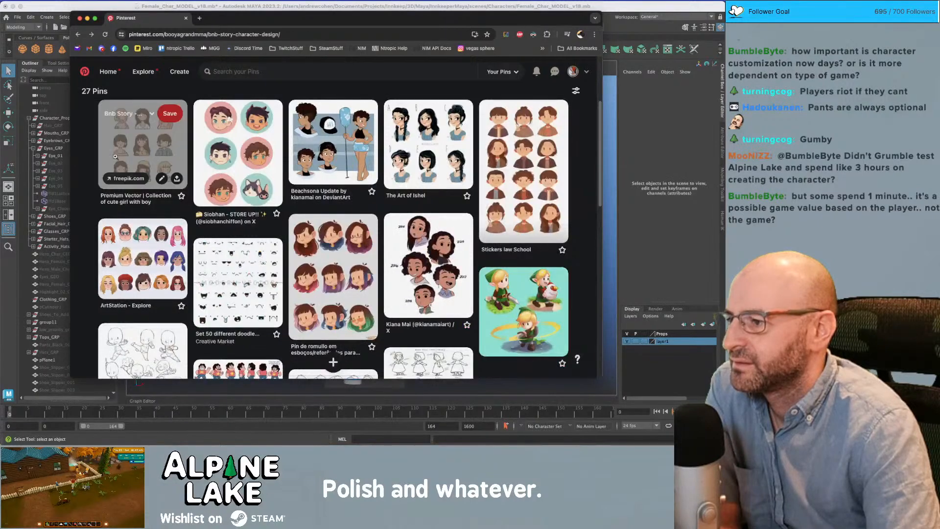
- View the pin of hairstyle portraits dated 2014 to 2018 at full size, and return to the board's first pins
scroll(104, 165, down, 3)
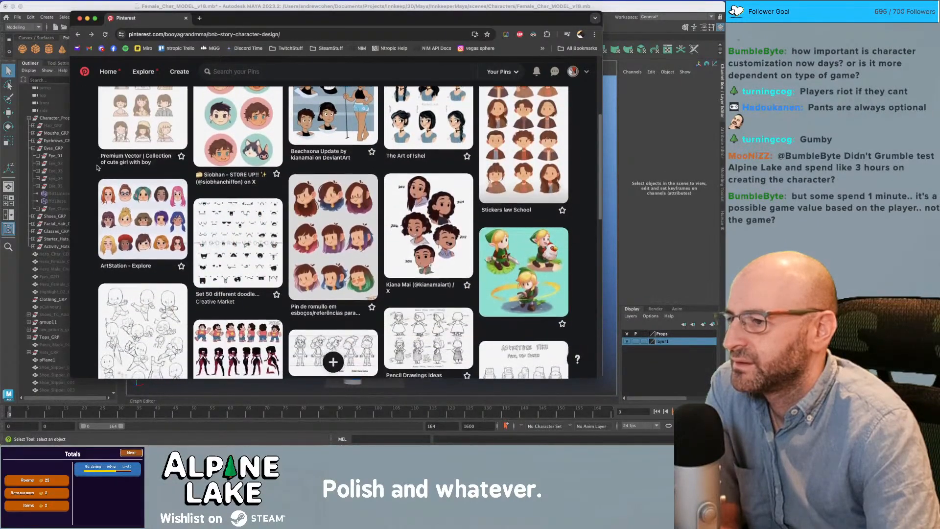
scroll(93, 166, down, 2)
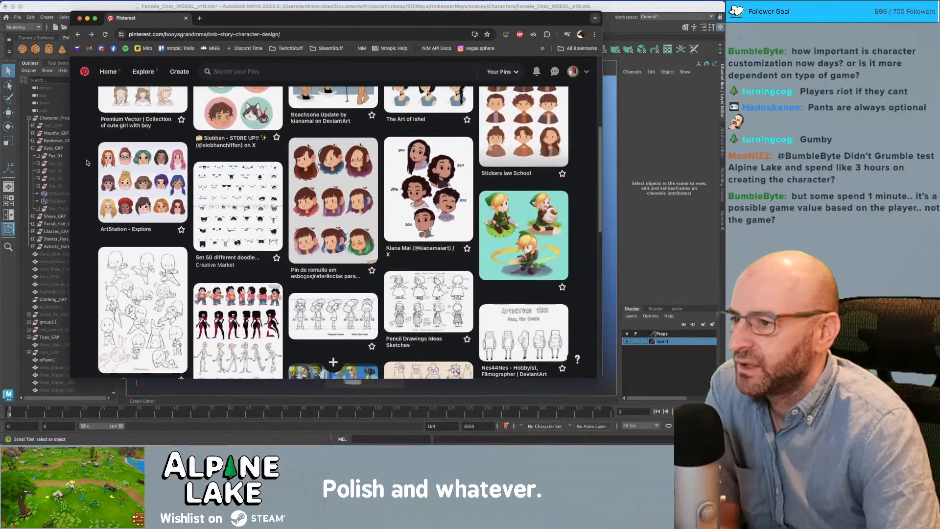
scroll(88, 164, down, 1)
scroll(86, 164, down, 1)
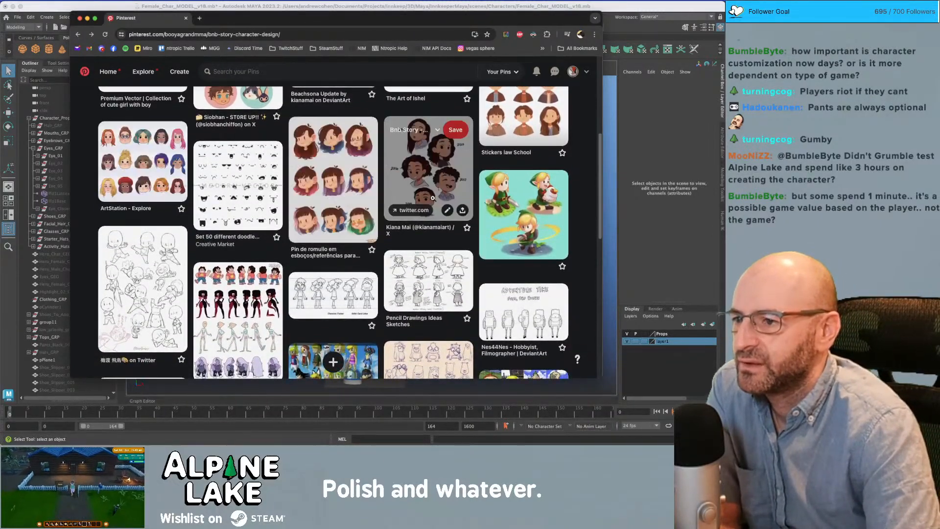
click(428, 188)
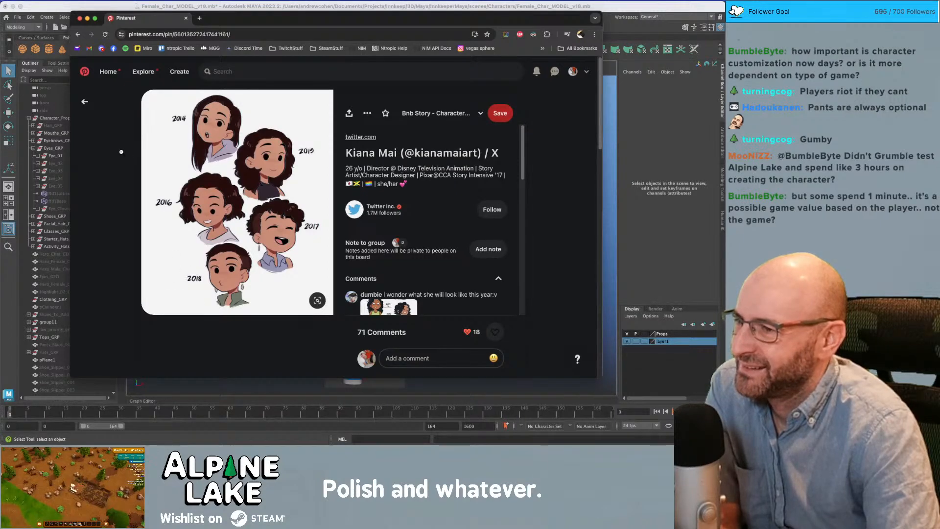
click(85, 100)
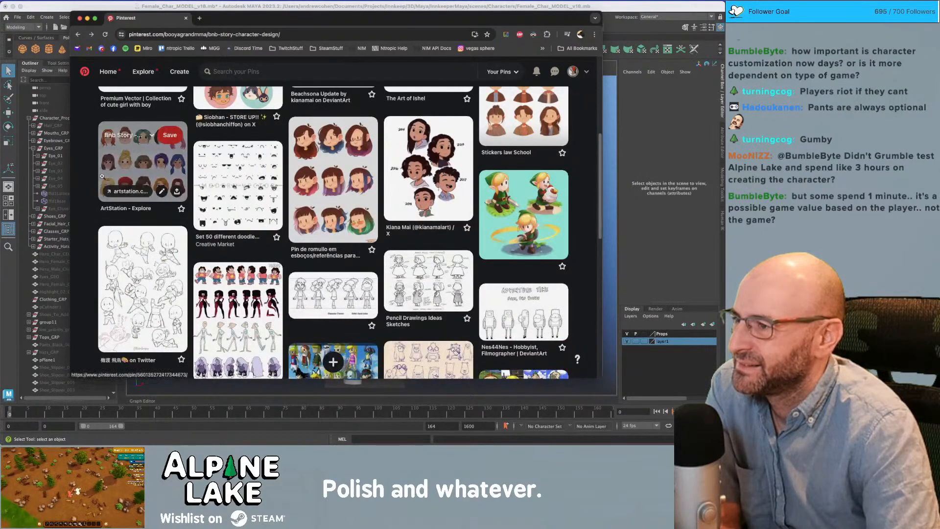
scroll(219, 148, up, 5)
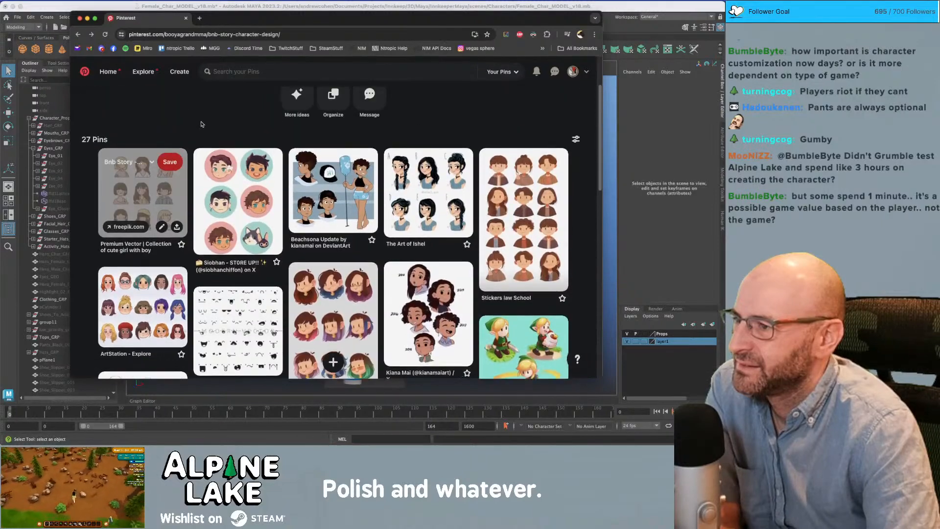
- Look through the board's character references, view the "Stickers law School" pin of portrait hairstyles at full size, and return to the board
scroll(220, 147, down, 3)
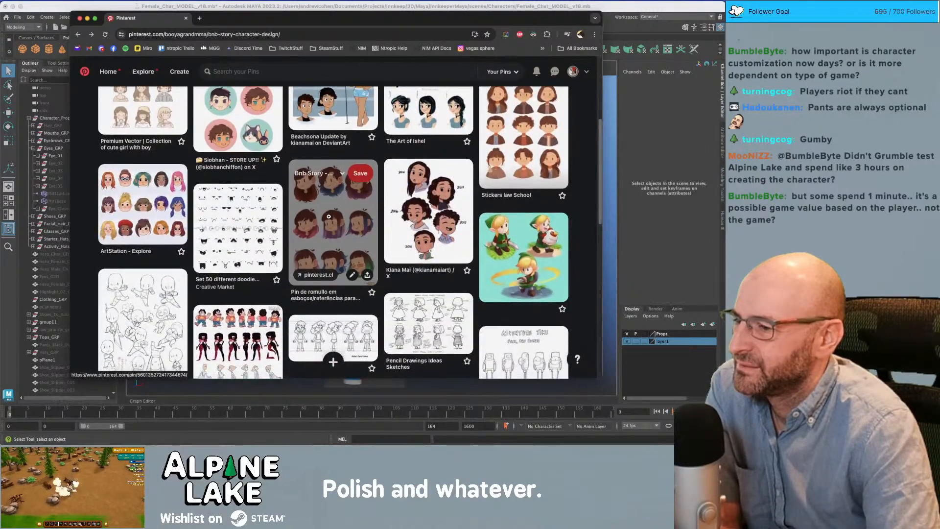
scroll(328, 214, down, 4)
scroll(328, 214, down, 2)
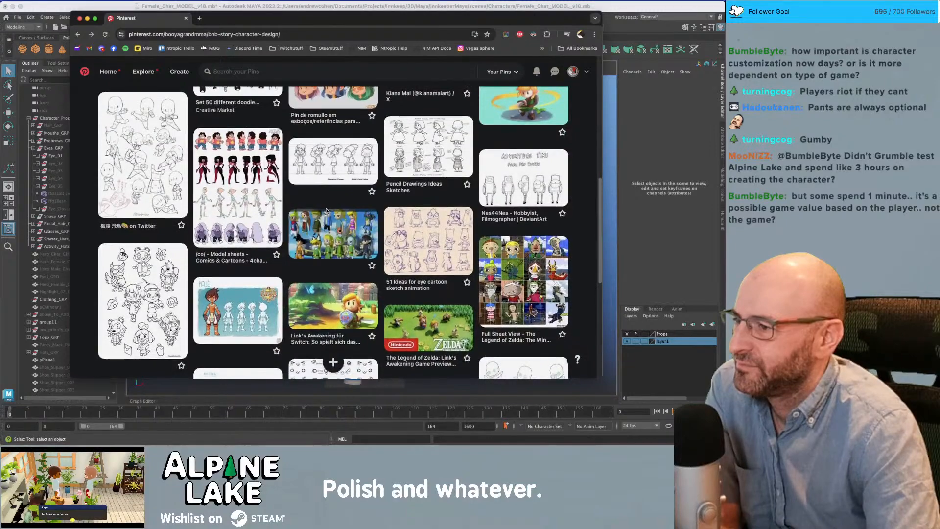
scroll(538, 212, down, 2)
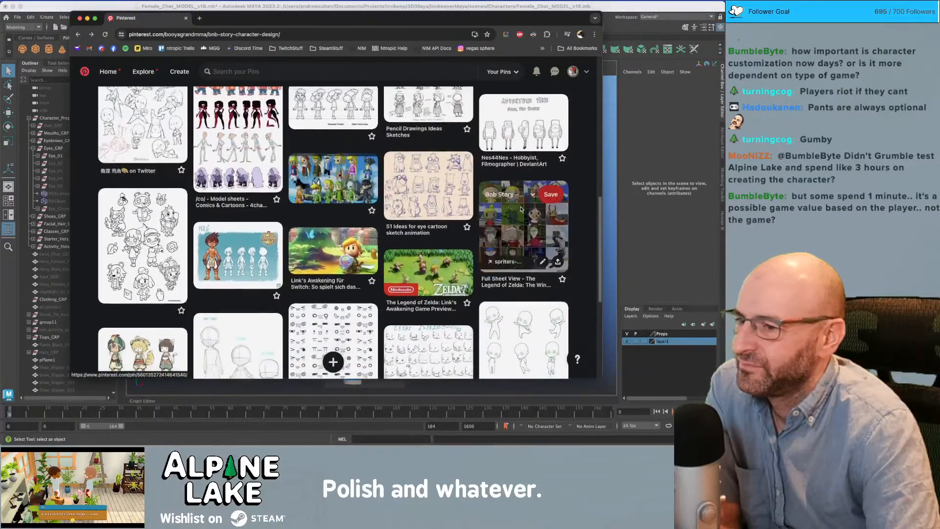
scroll(584, 213, down, 1)
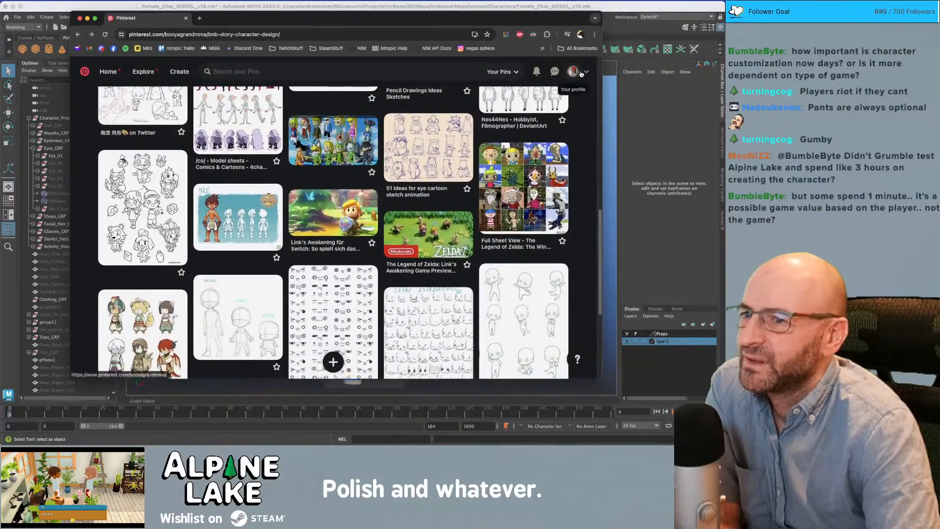
scroll(591, 129, up, 10)
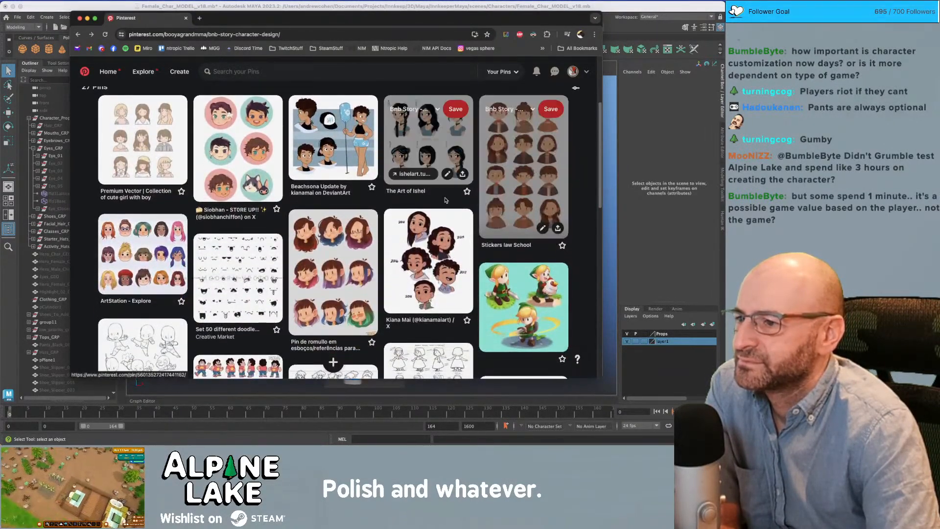
click(528, 155)
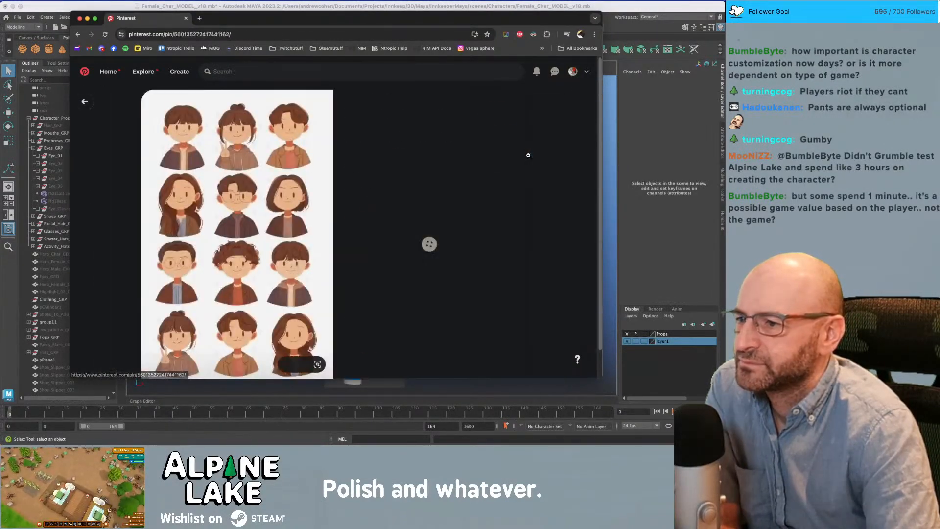
click(86, 102)
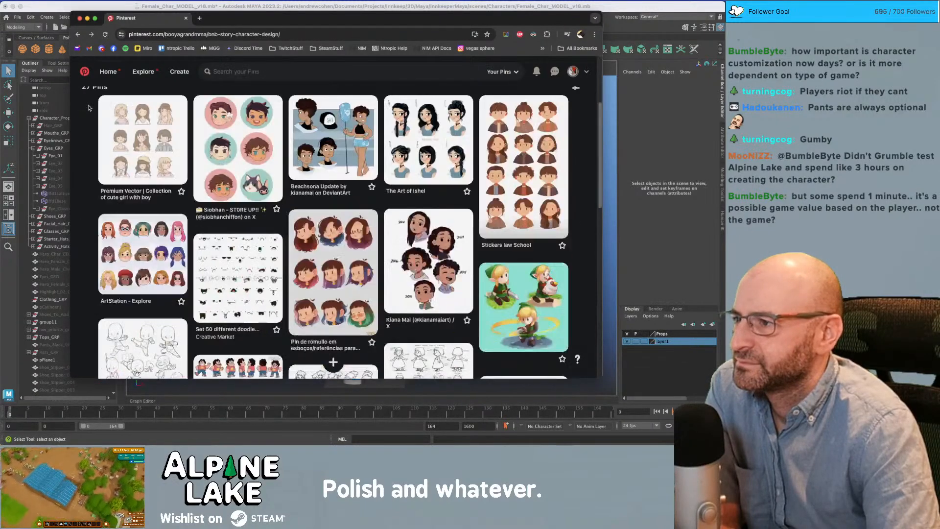
- View the "Chibi sizes (reference)" pin comparing three body proportions at full size, and return to the board
scroll(85, 133, down, 5)
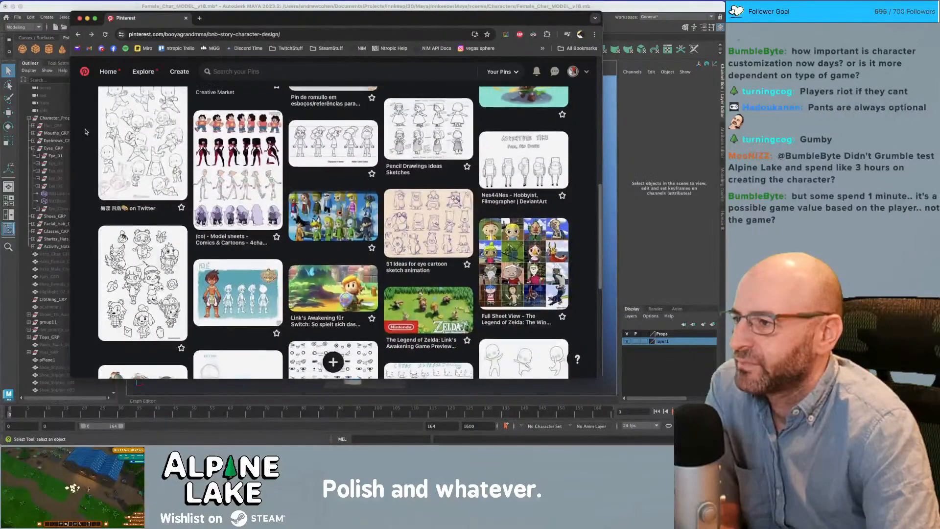
scroll(99, 139, down, 1)
scroll(93, 143, down, 1)
scroll(92, 143, down, 2)
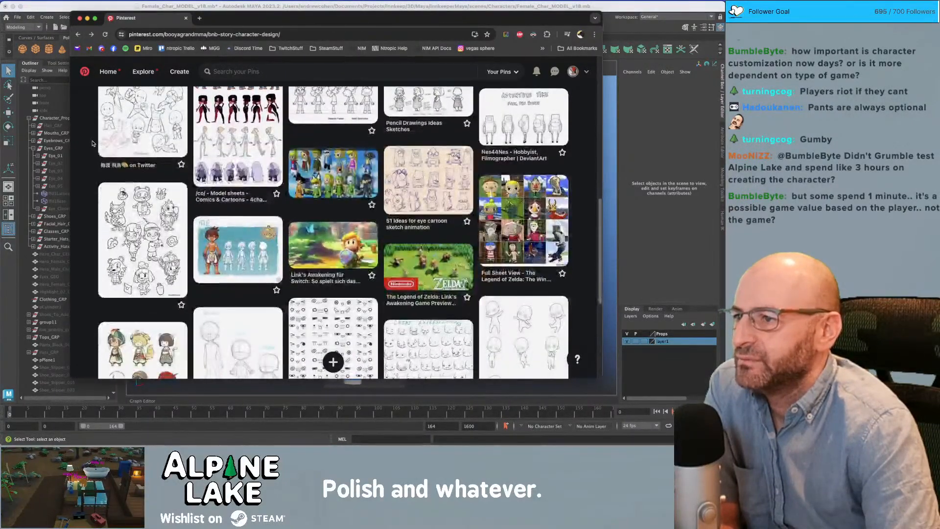
scroll(88, 147, down, 2)
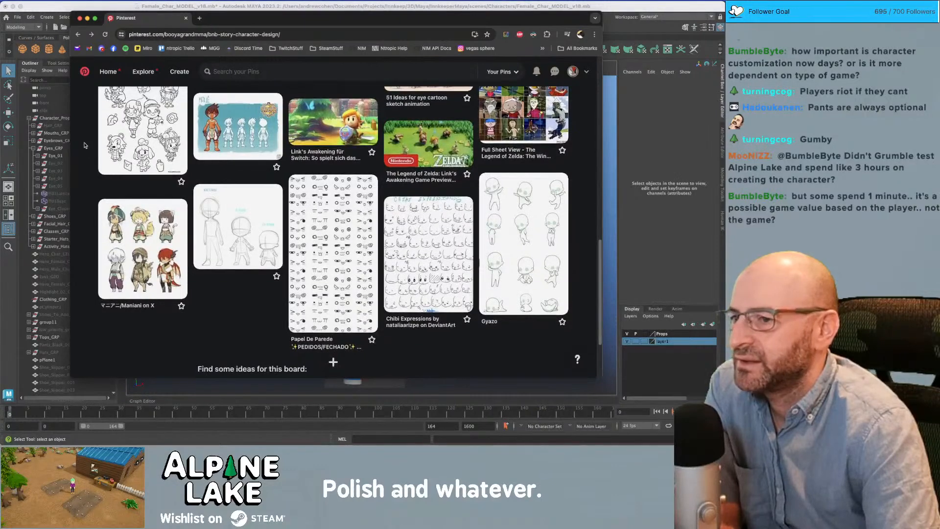
mouse_move(229, 224)
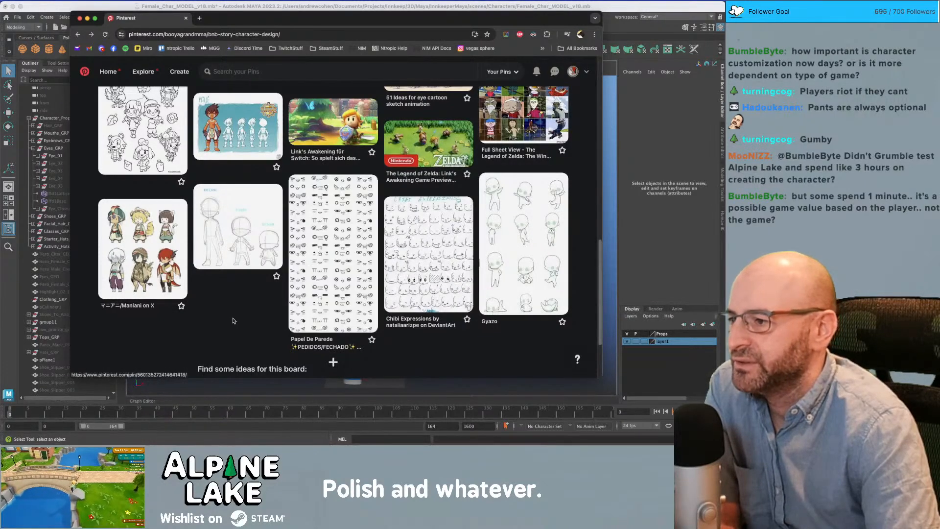
click(208, 230)
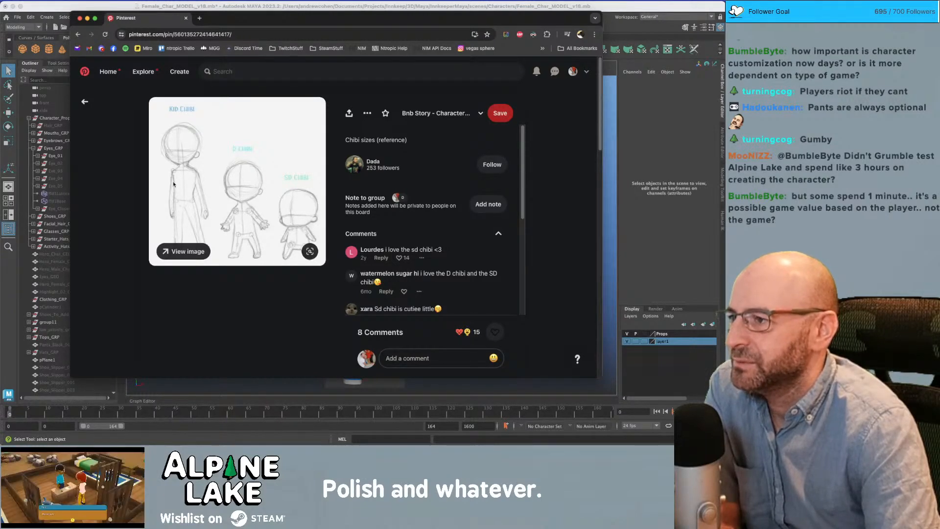
click(85, 101)
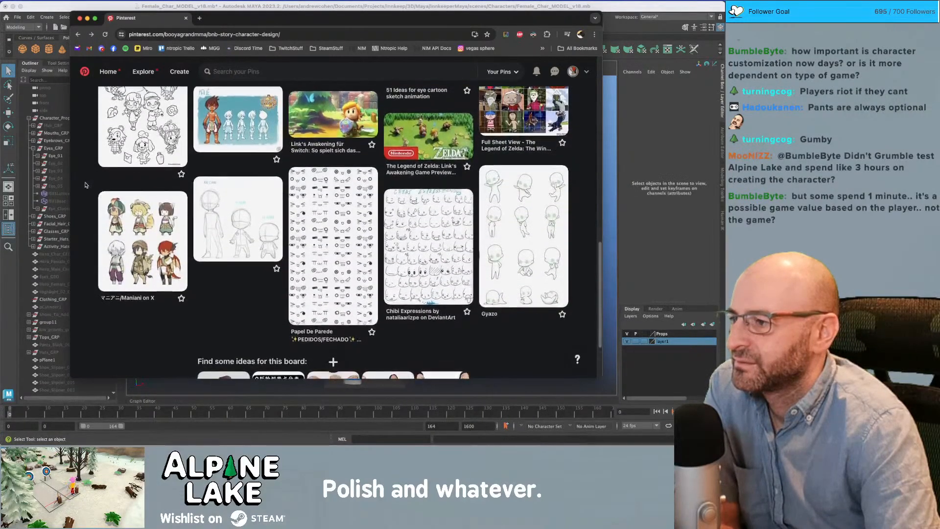
- View the pin showing a group of Zelda-style 3D characters at full size, and return to the board
scroll(86, 184, down, 2)
scroll(84, 184, down, 4)
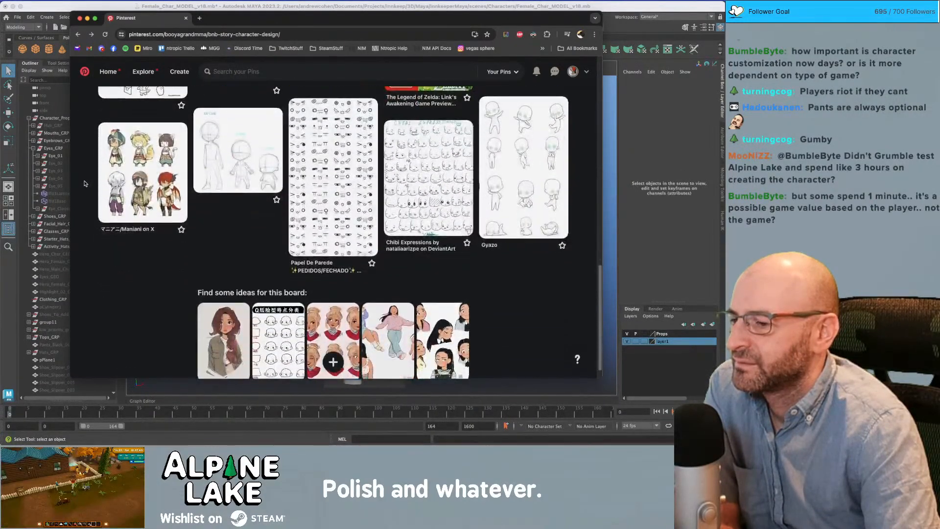
scroll(123, 260, up, 10)
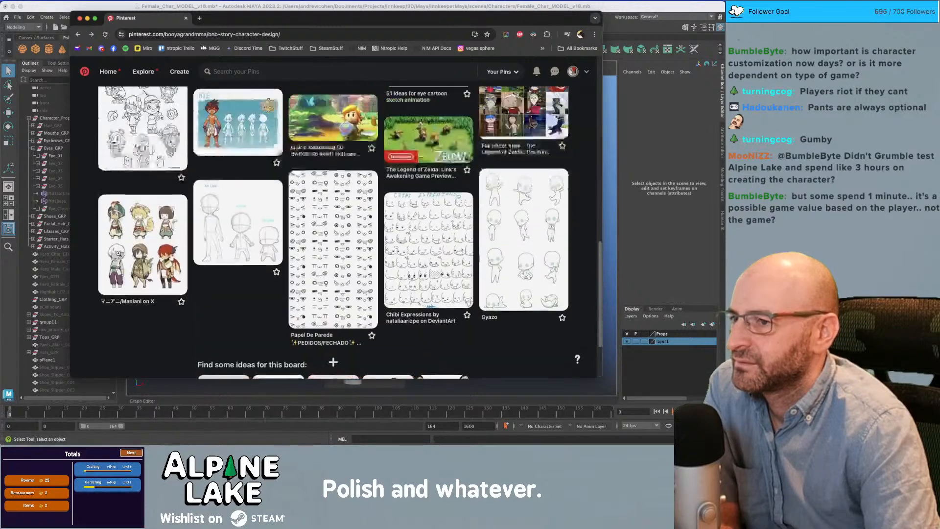
scroll(90, 228, up, 3)
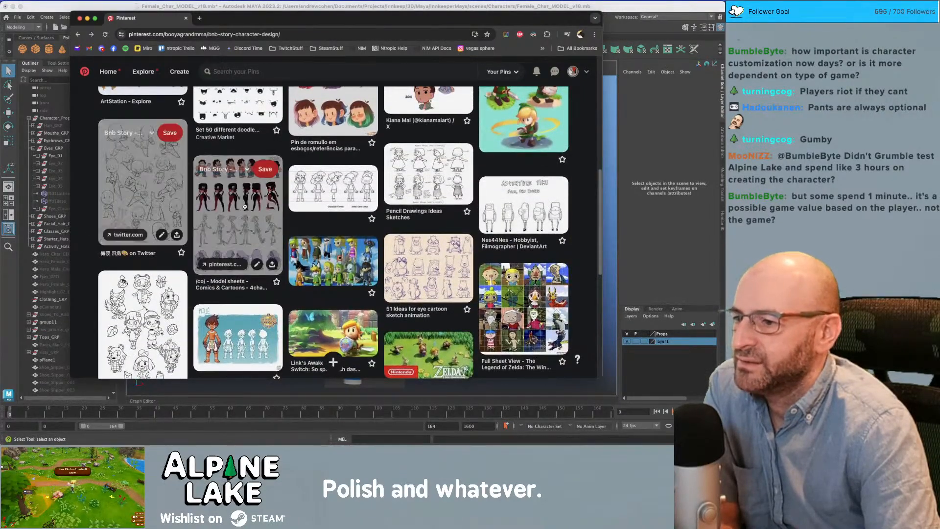
click(314, 267)
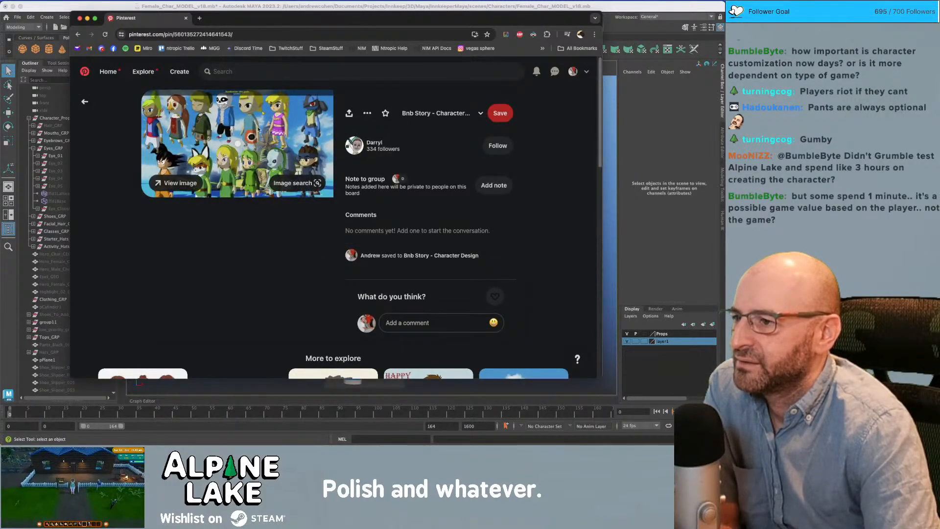
click(104, 143)
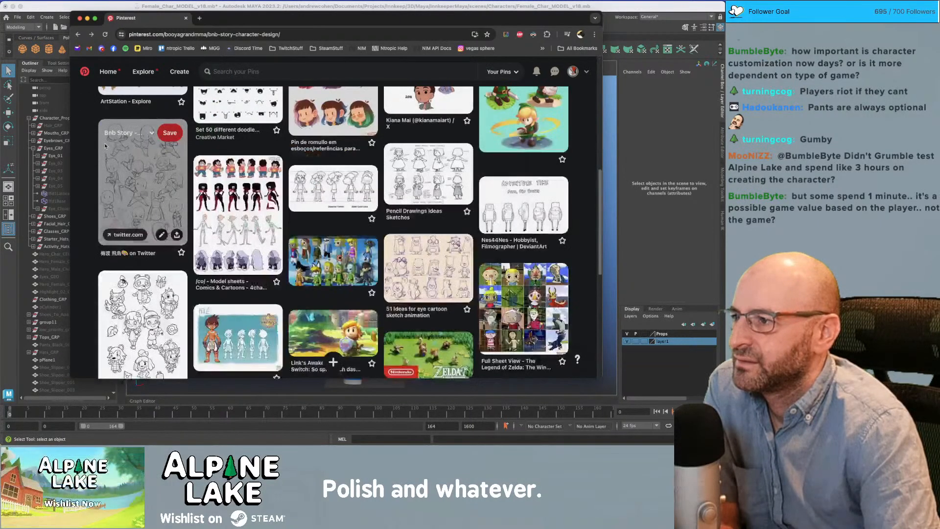
- Switch to the Maya character and back to the Pinterest board, and review its hairstyle and facial reference pins again
click(77, 9)
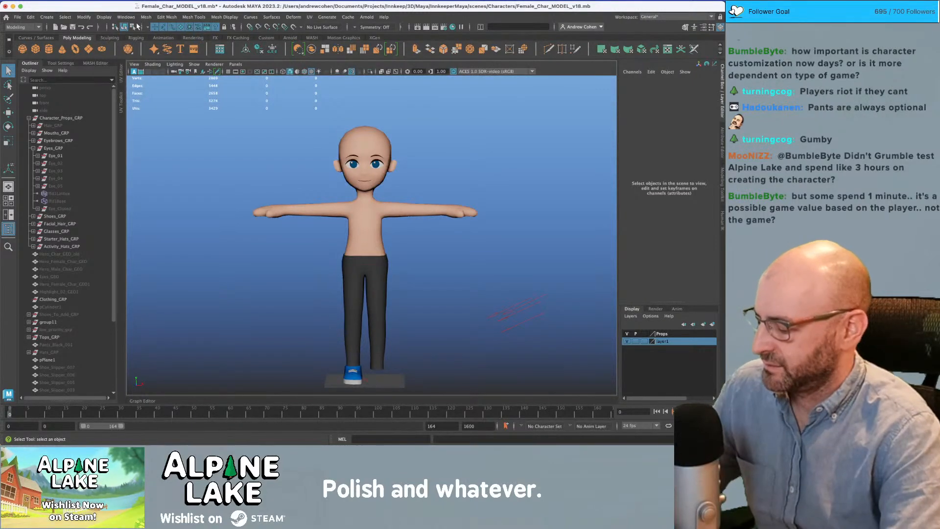
key(super+Tab)
scroll(213, 185, up, 3)
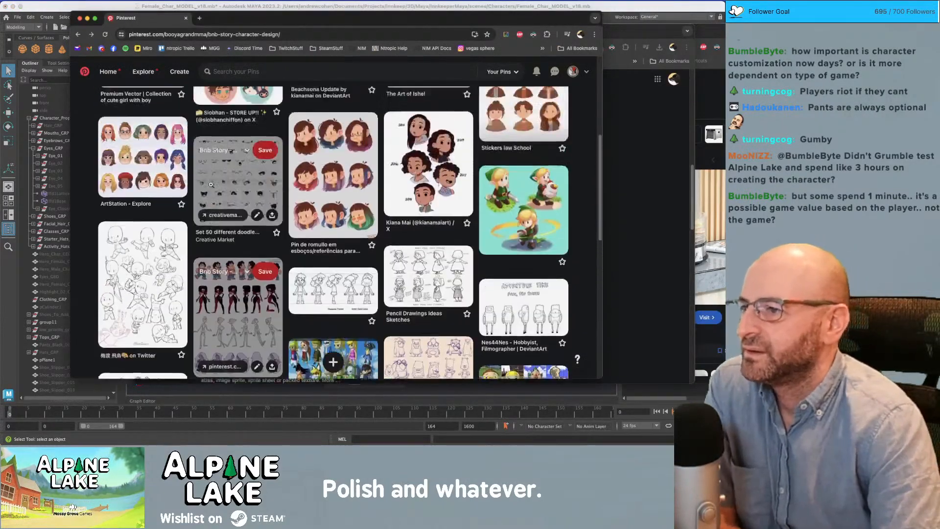
scroll(213, 185, up, 5)
scroll(216, 175, down, 1)
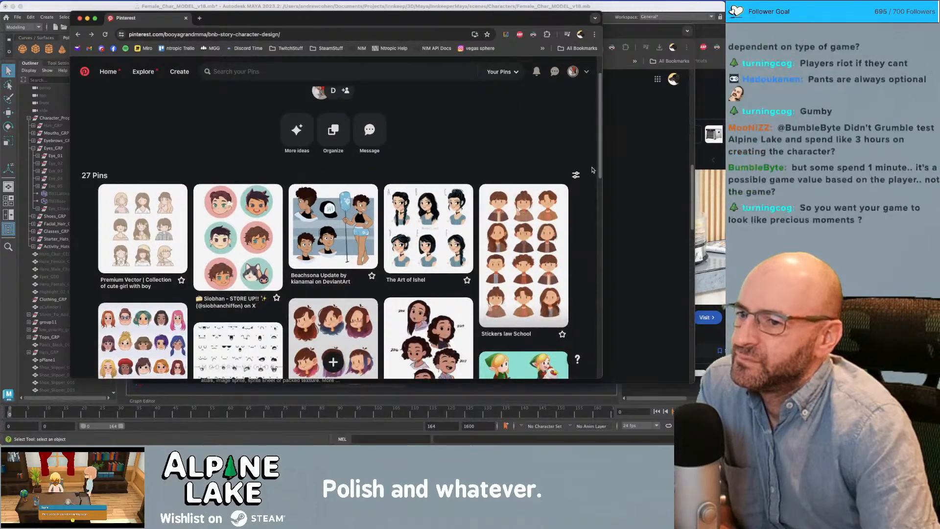
drag(596, 166, 602, 202)
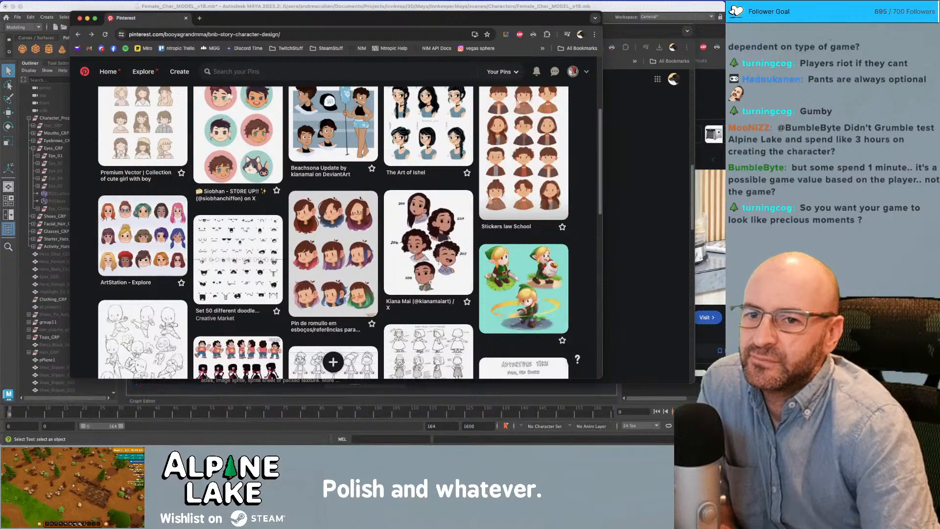
scroll(586, 176, down, 3)
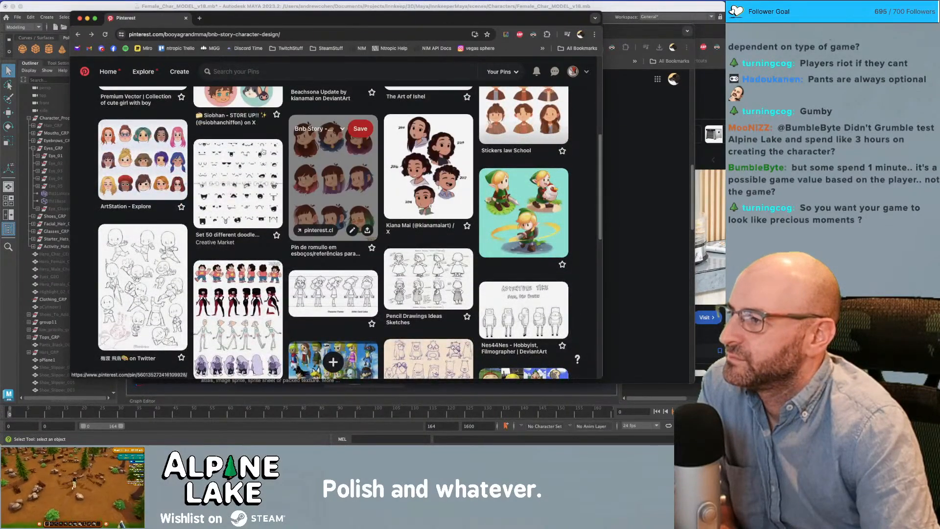
- Search Google Images for "pokemon lets go character design" in a new browser tab
click(201, 20)
text(pokemon lets go)
key(Return)
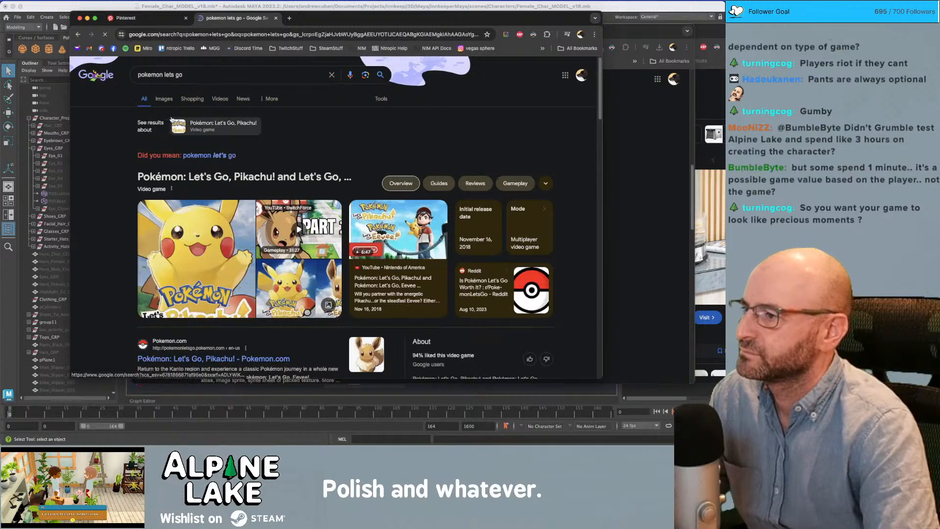
click(165, 99)
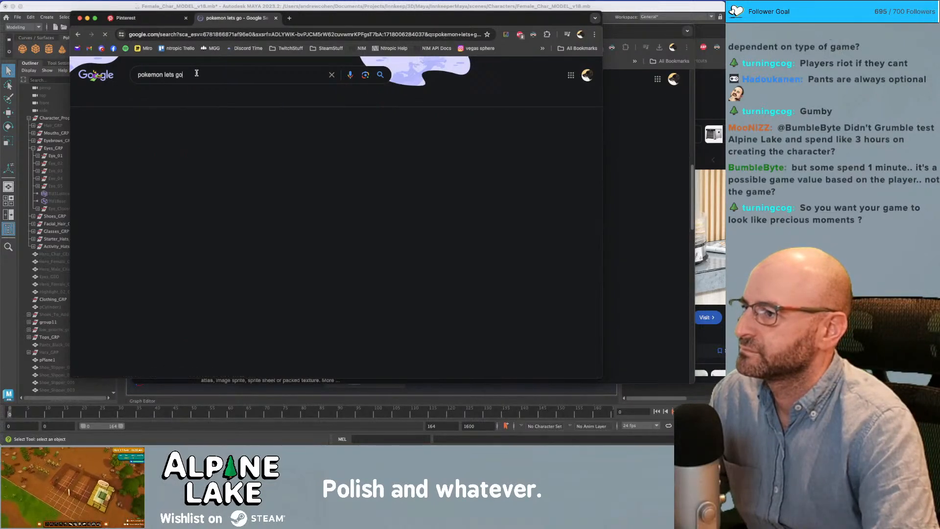
text(haracter design)
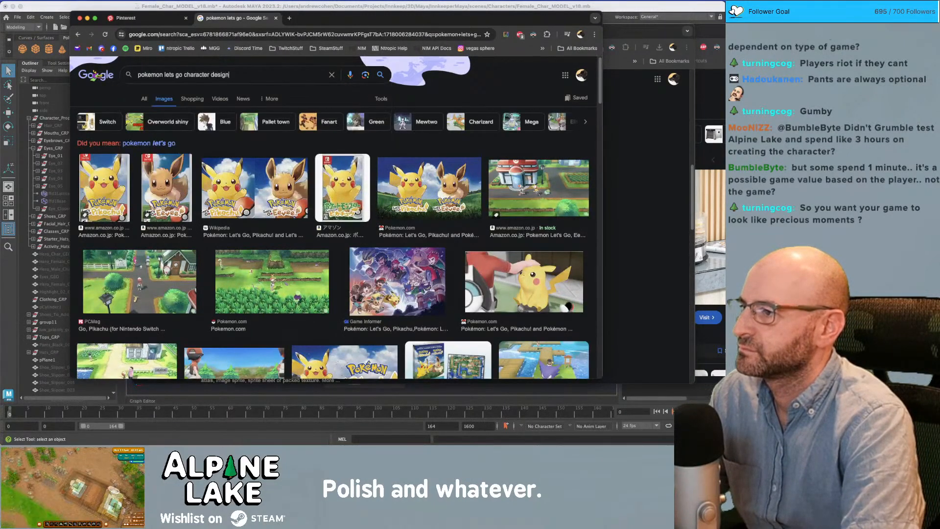
key(Return)
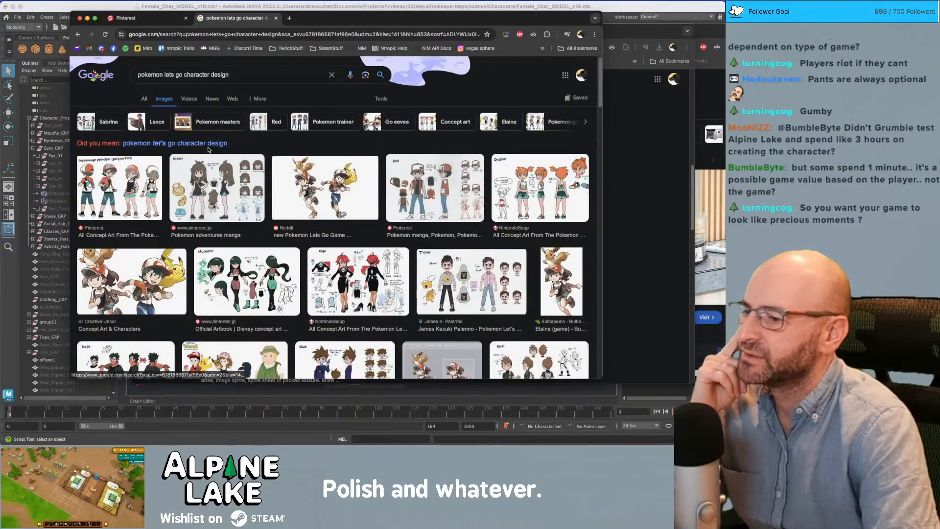
- Examine the Pokémon Let's Go character designs in the image results, and move the browser window clear of Maya's title bar
scroll(208, 150, down, 1)
scroll(212, 154, down, 3)
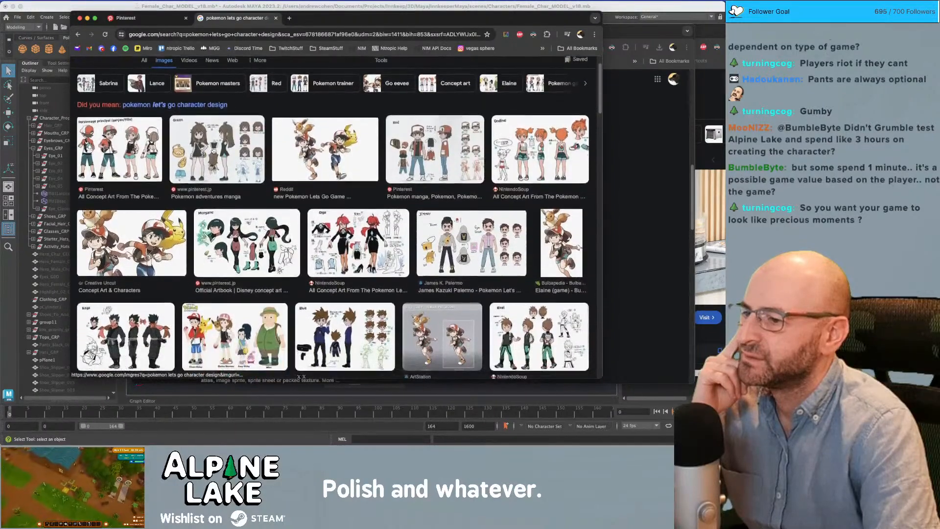
scroll(212, 149, down, 1)
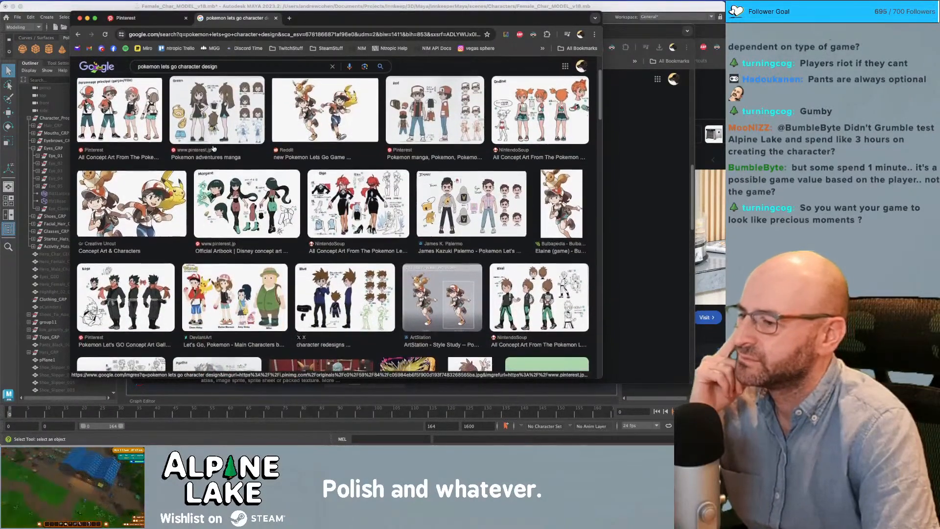
scroll(221, 157, down, 1)
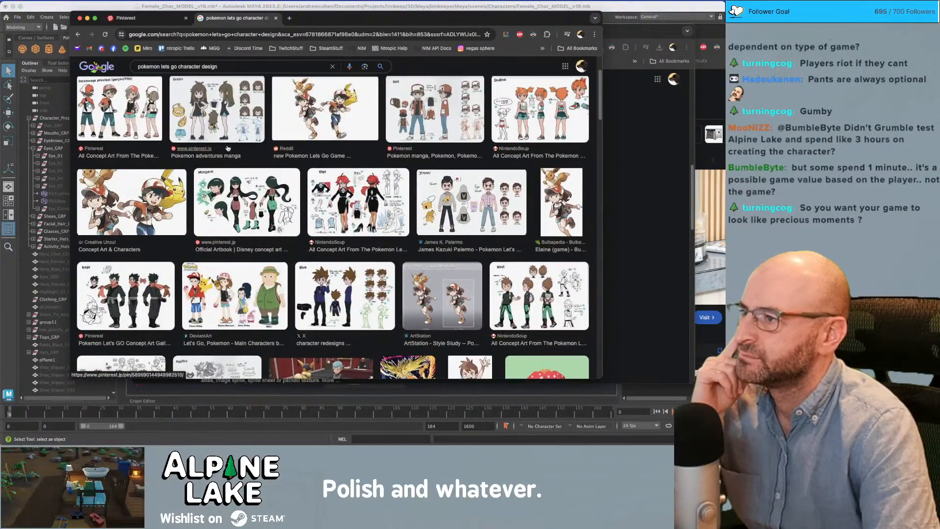
scroll(224, 127, down, 5)
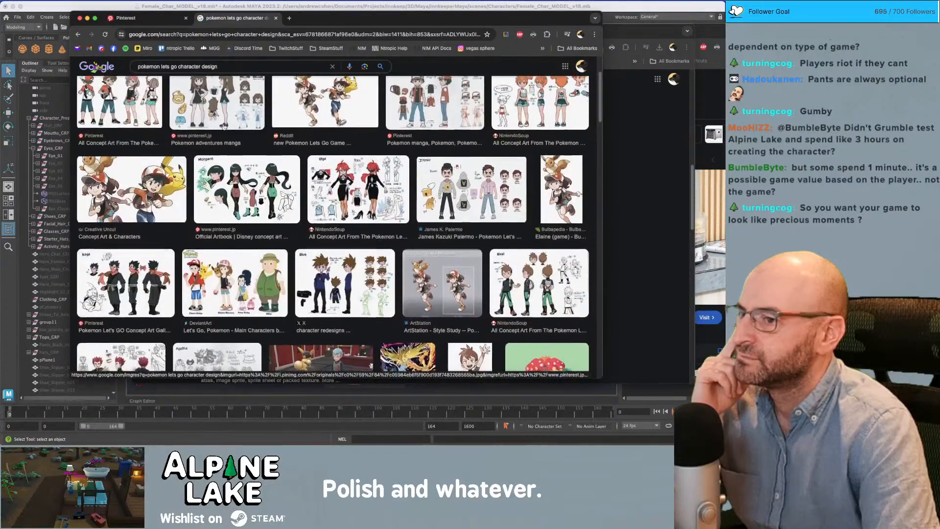
scroll(223, 127, down, 5)
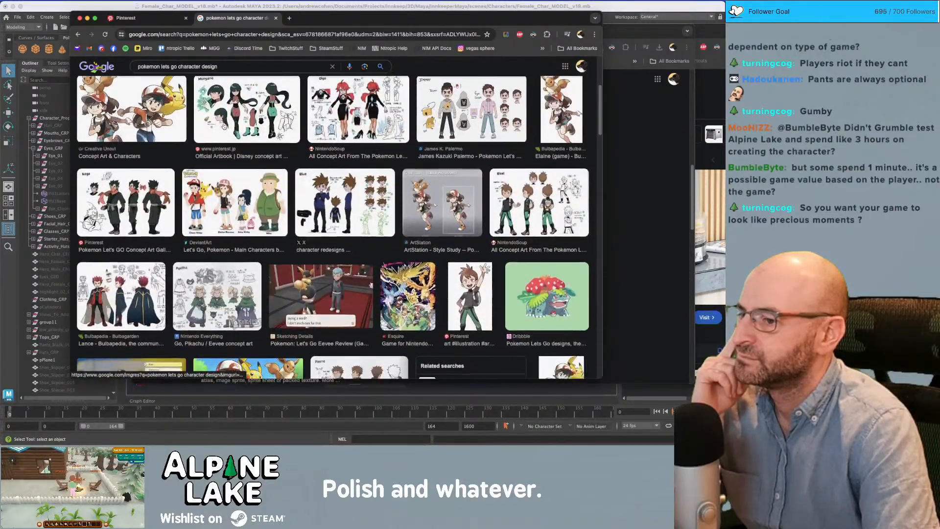
scroll(224, 126, down, 2)
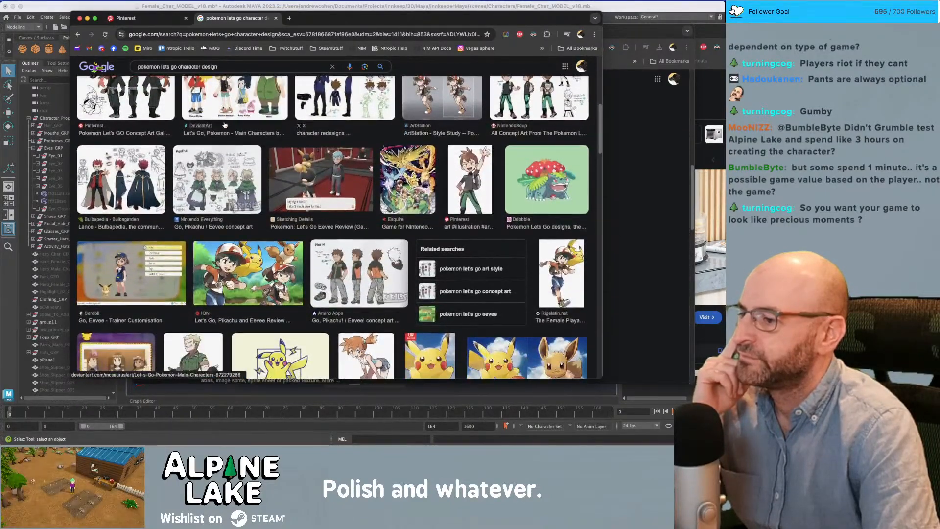
scroll(225, 125, down, 8)
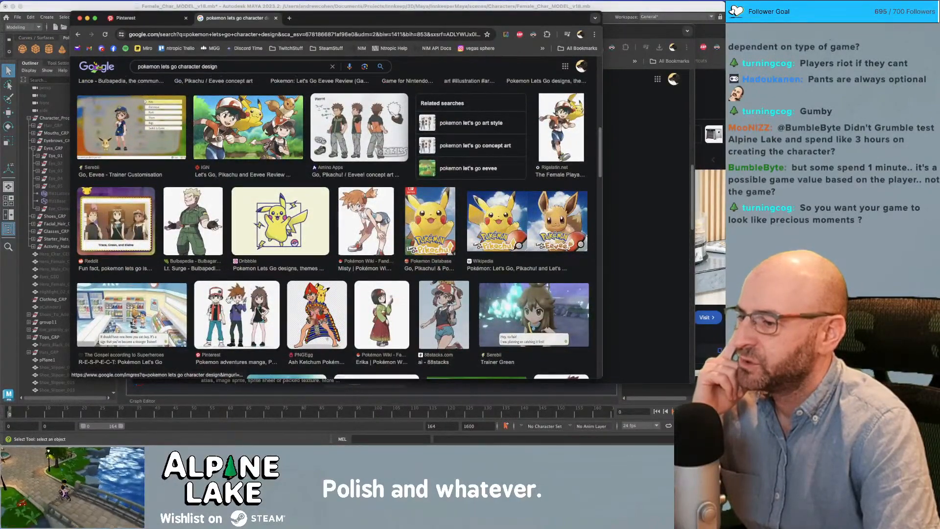
drag(303, 19, 301, 52)
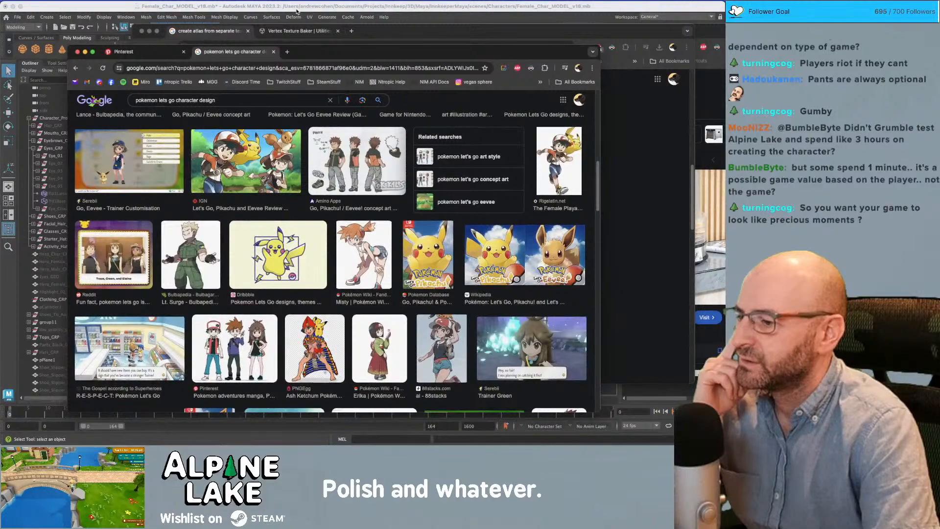
- Switch to the Maya character and back to the Pokémon image results, and review the trainer designs up to the first row
click(297, 11)
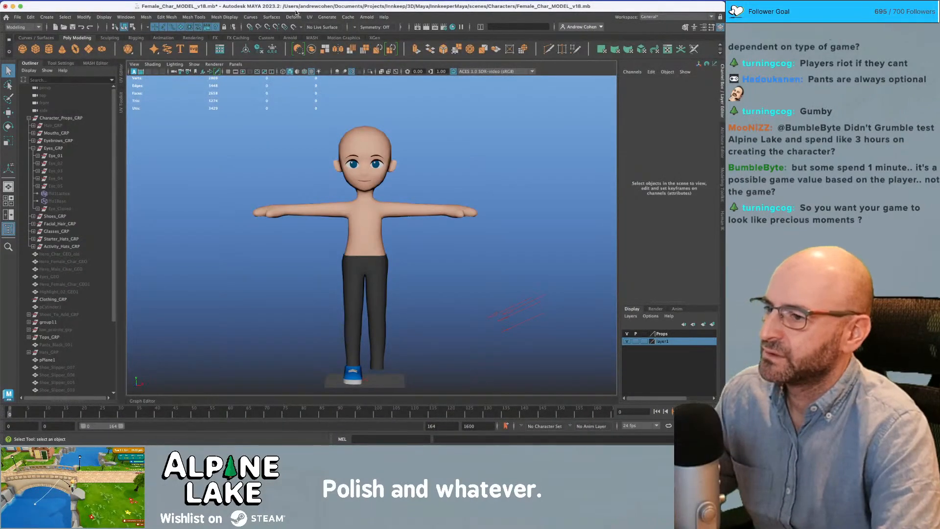
key(super+Tab)
scroll(303, 111, down, 4)
scroll(304, 117, down, 4)
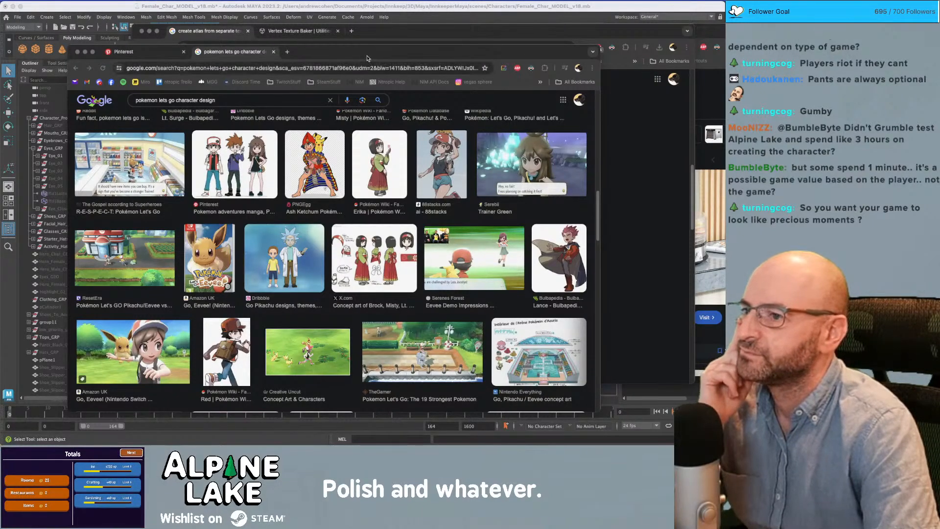
drag(368, 58, 371, 57)
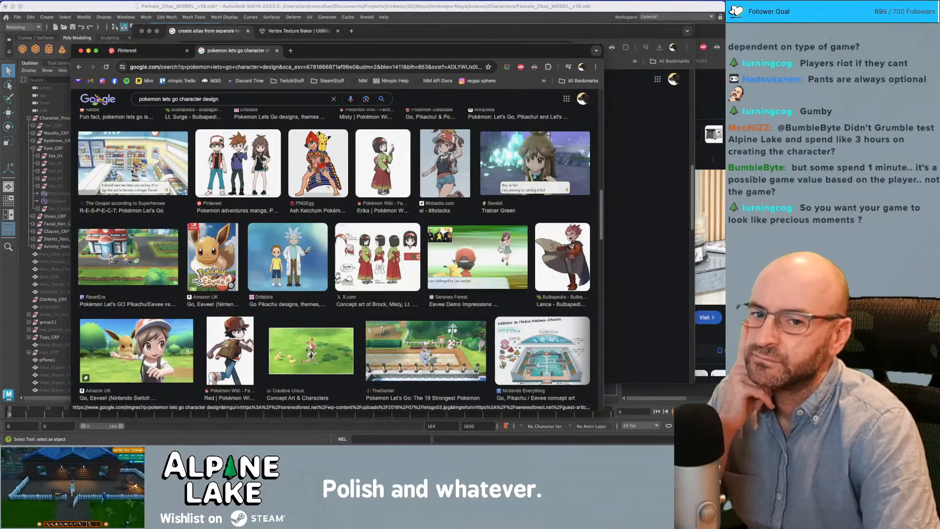
scroll(389, 289, down, 5)
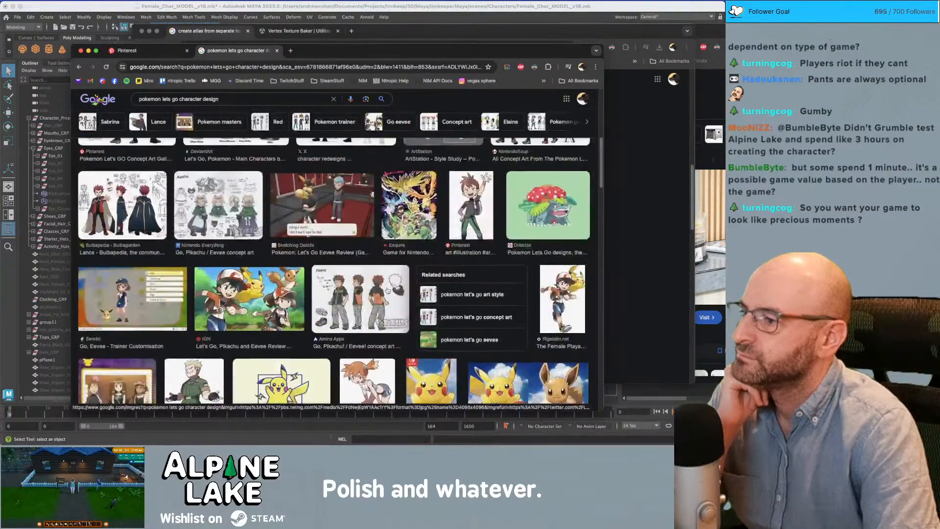
scroll(388, 289, up, 4)
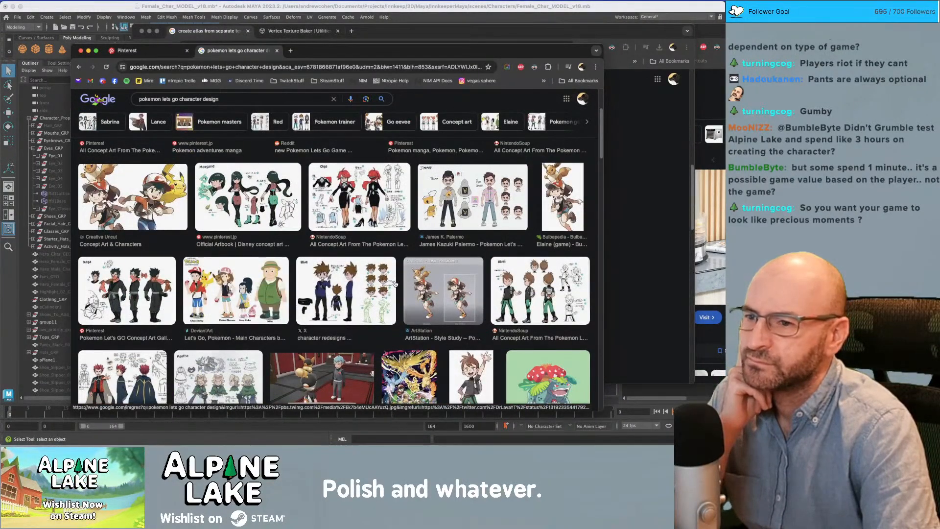
scroll(395, 284, up, 3)
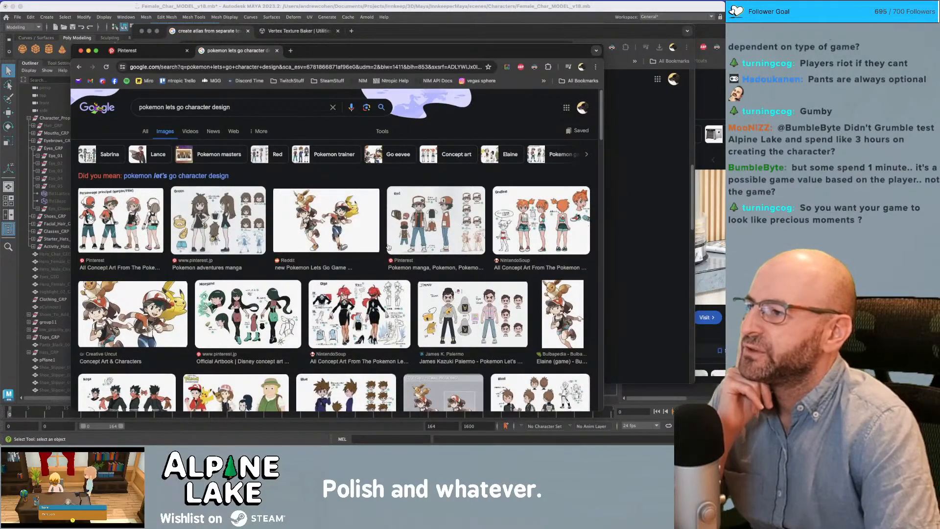
drag(365, 51, 368, 46)
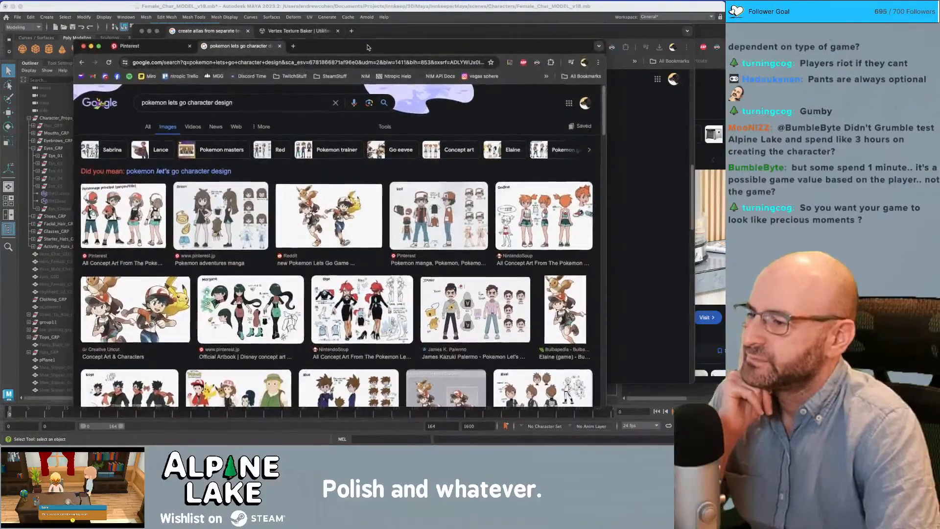
drag(368, 48, 356, 40)
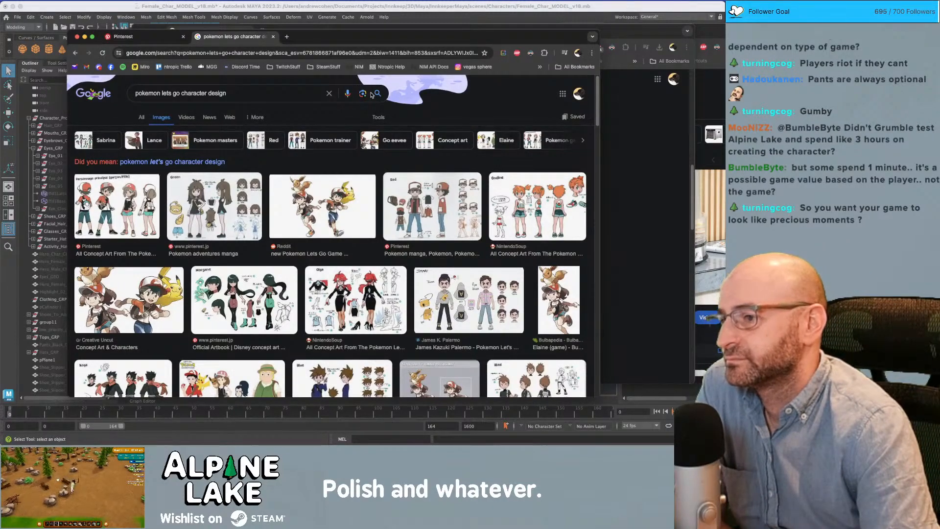
drag(367, 44, 345, 52)
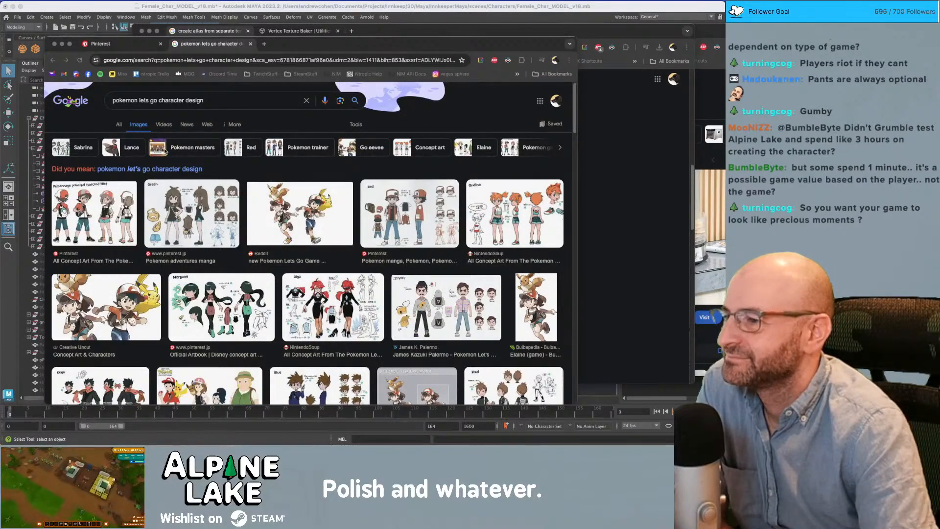
scroll(195, 194, down, 3)
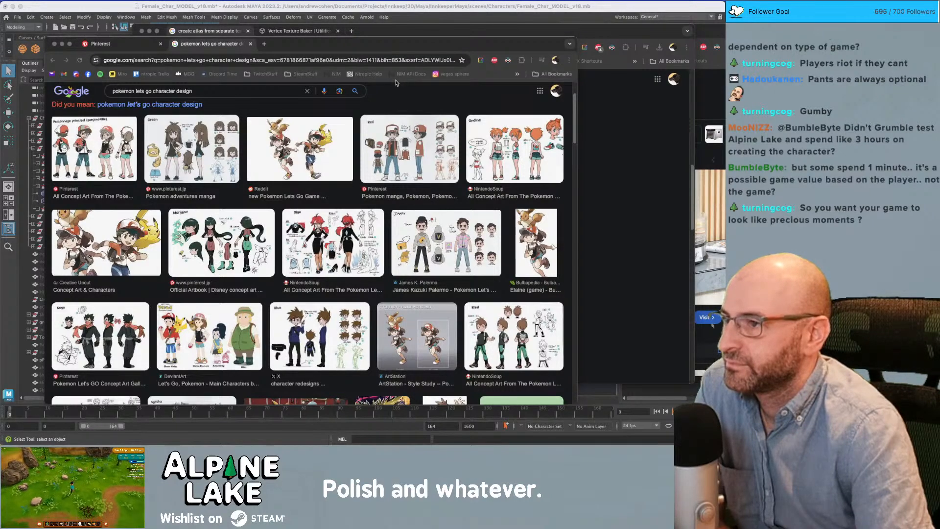
drag(401, 43, 401, 49)
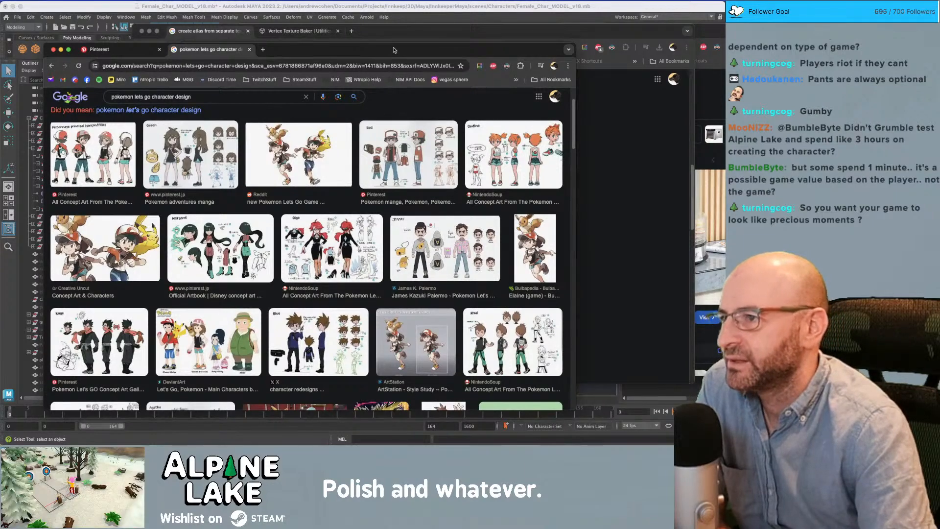
drag(390, 50, 386, 49)
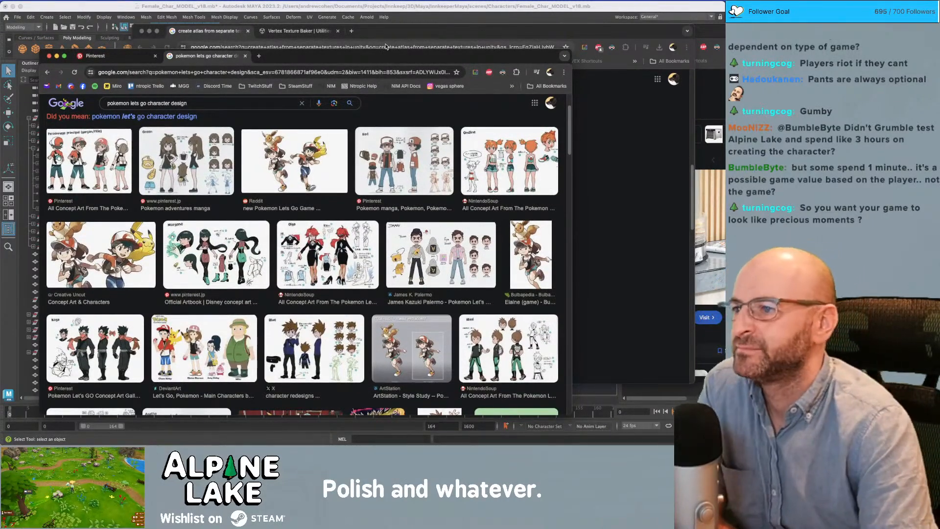
- Move the Pokémon results window and the Unity texture-atlas search window apart, and bring the Pokémon results back to the front
drag(382, 59, 360, 79)
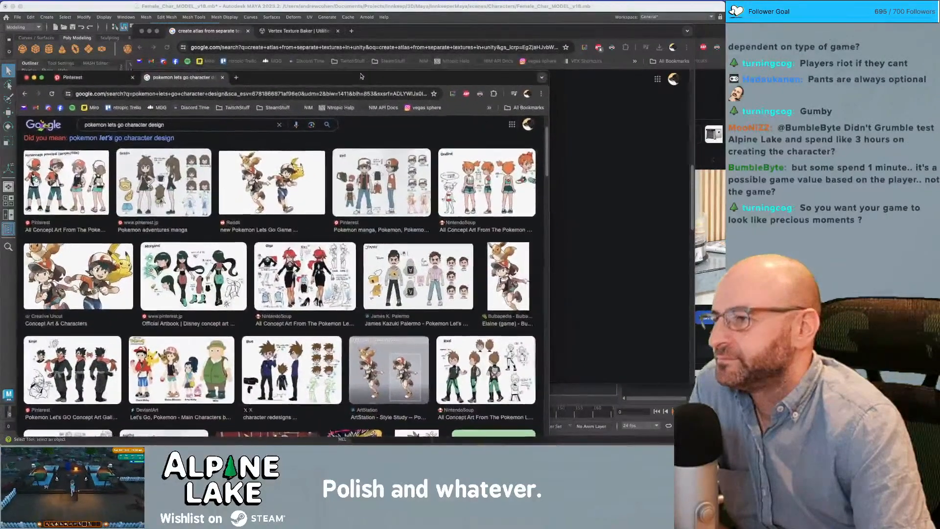
click(406, 32)
drag(406, 32, 430, 13)
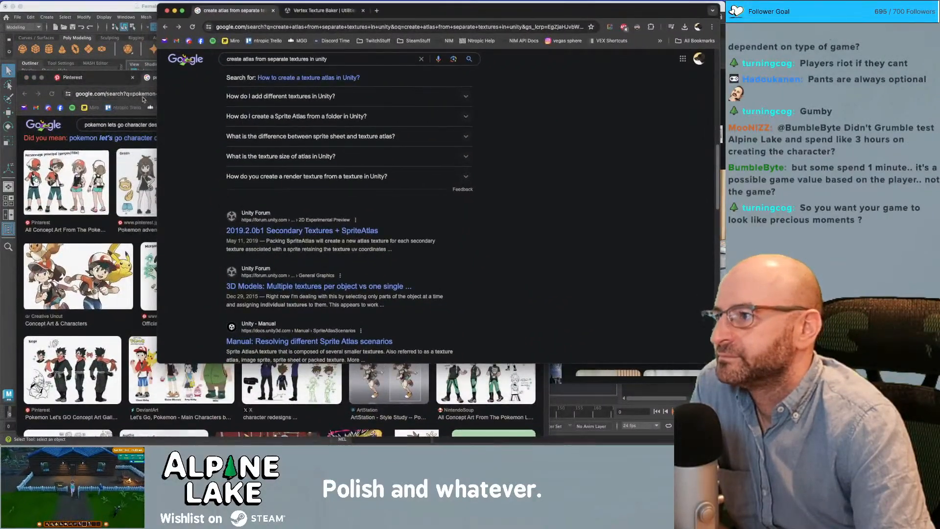
click(141, 119)
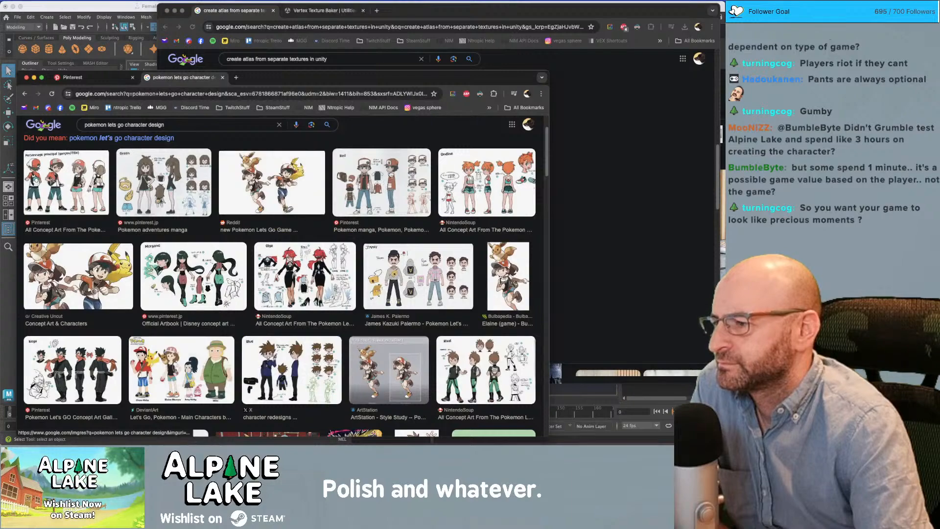
- Preview the Pinterest image of three standing Pokémon trainers and the X.com concept art of the character in a kimono
scroll(394, 161, down, 5)
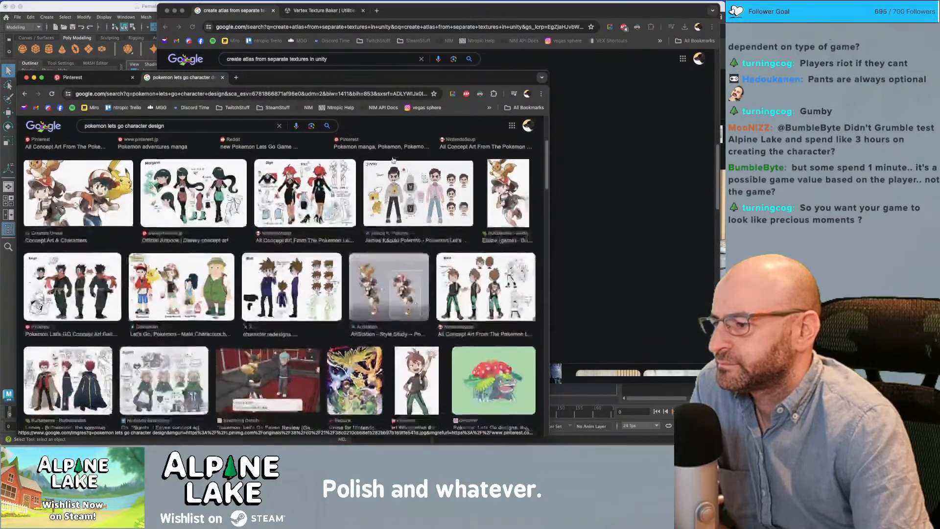
scroll(391, 160, down, 9)
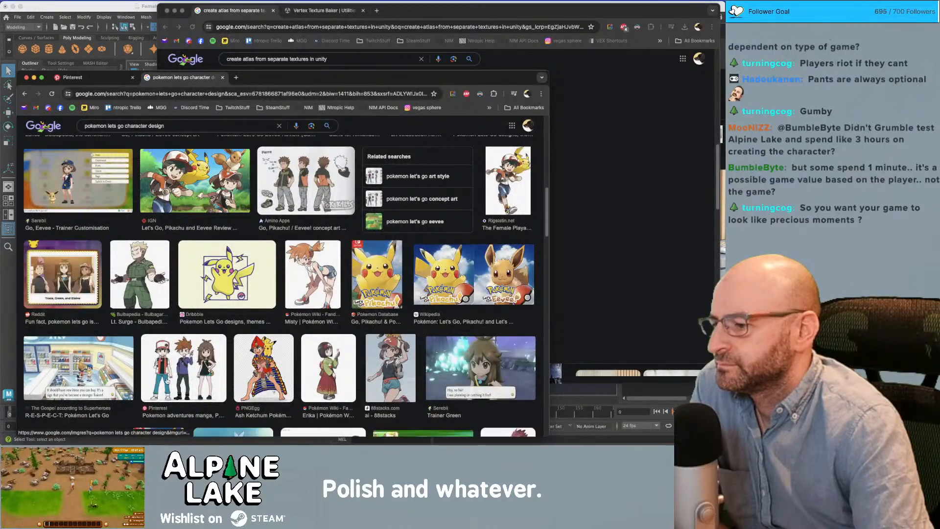
click(184, 367)
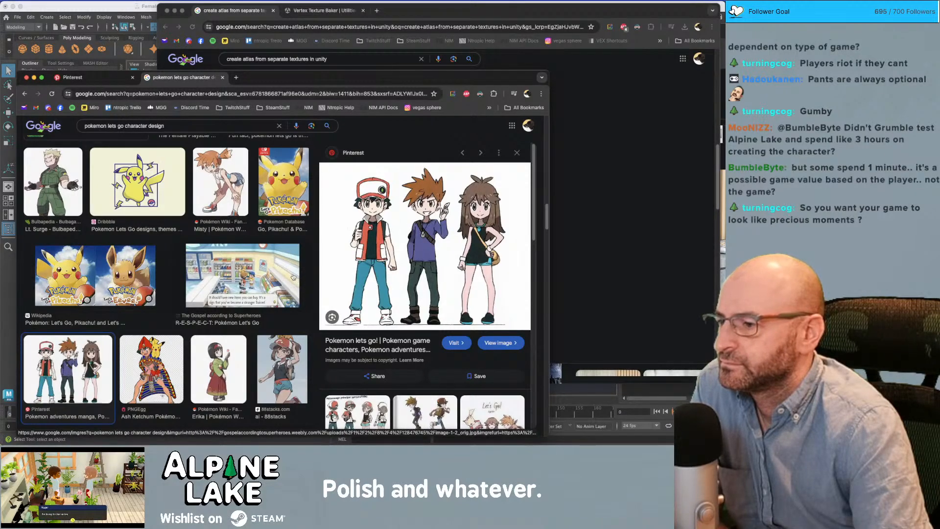
scroll(306, 276, down, 8)
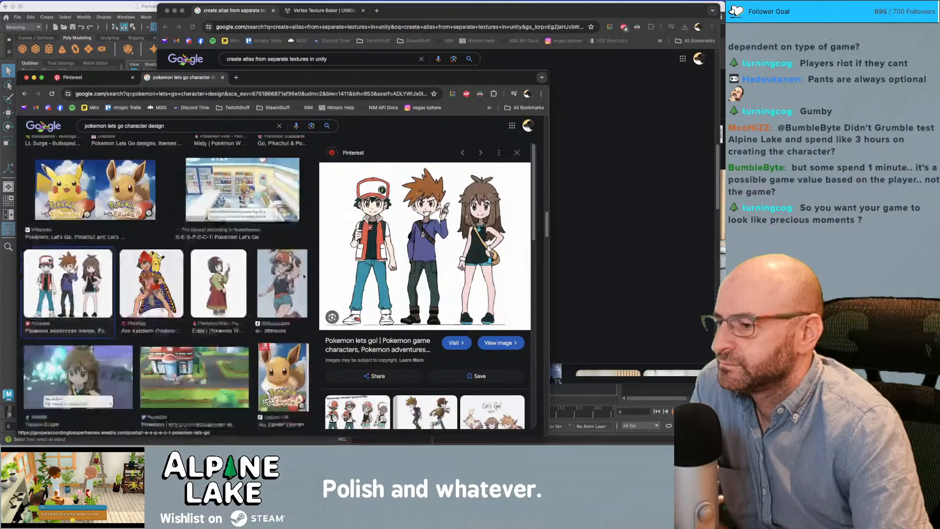
scroll(299, 276, down, 3)
scroll(296, 275, up, 5)
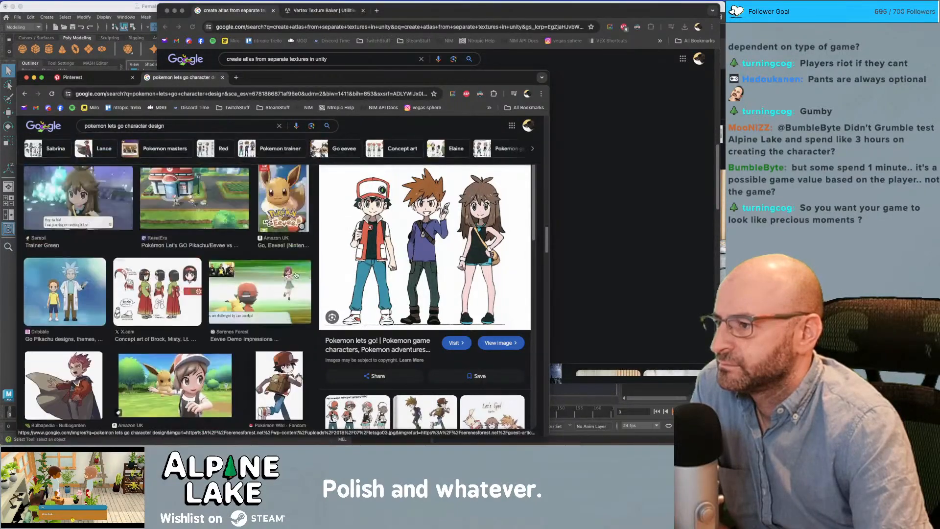
click(141, 316)
- Preview the ResetEra drawing of three trainers and the Amino Apps concept art of Giovanni further down the results
scroll(195, 272, down, 5)
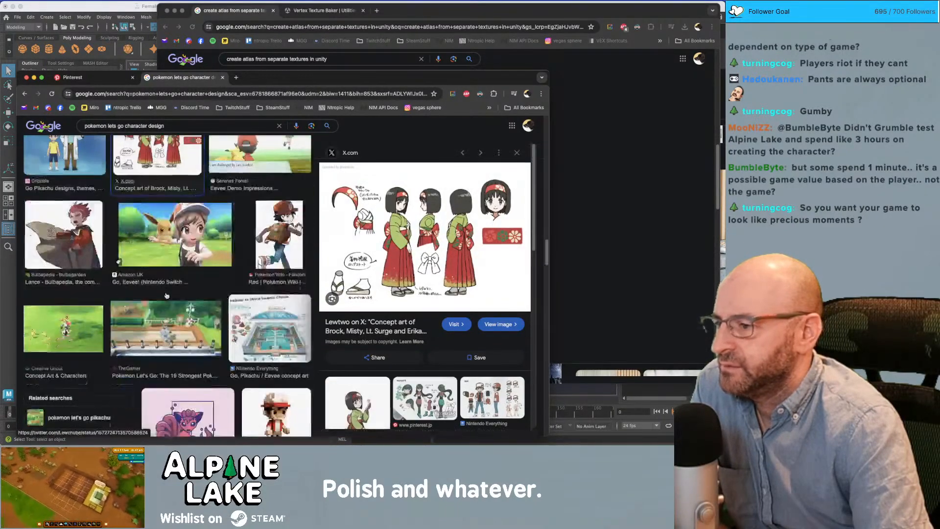
scroll(206, 279, down, 3)
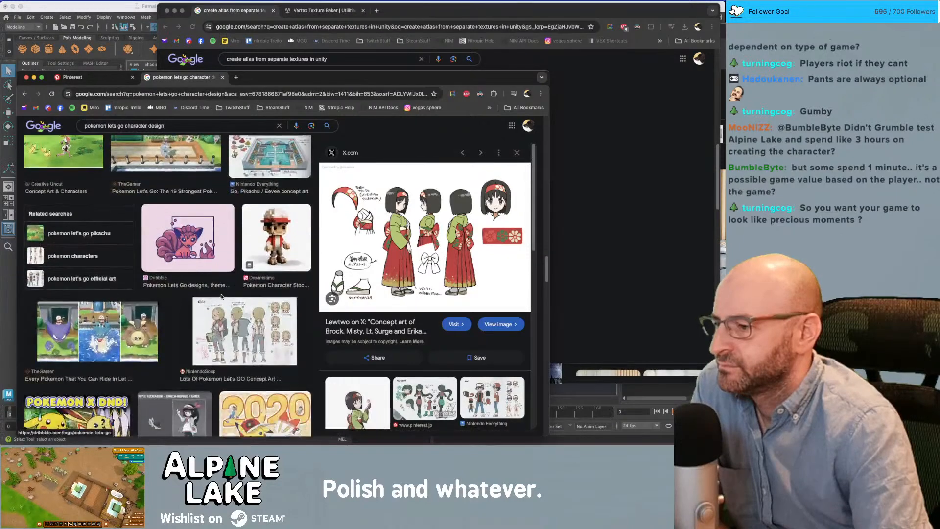
scroll(226, 301, down, 4)
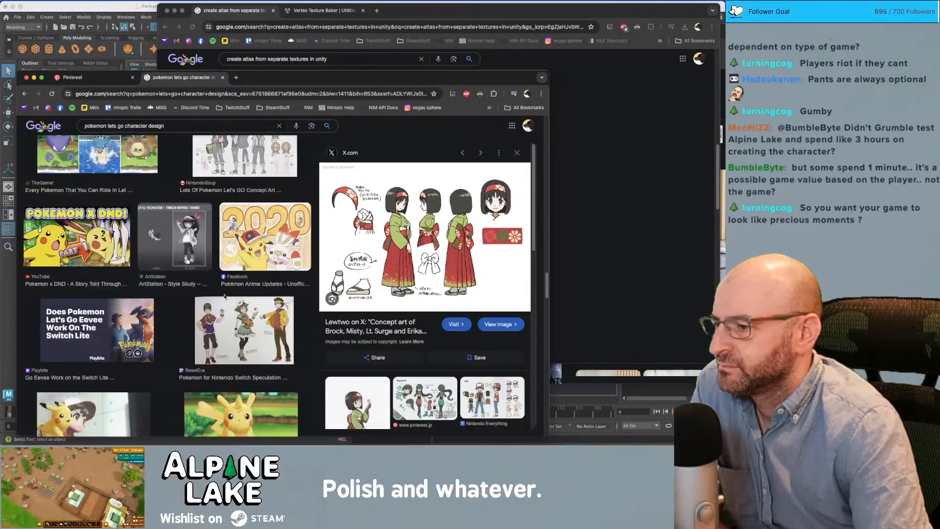
click(248, 339)
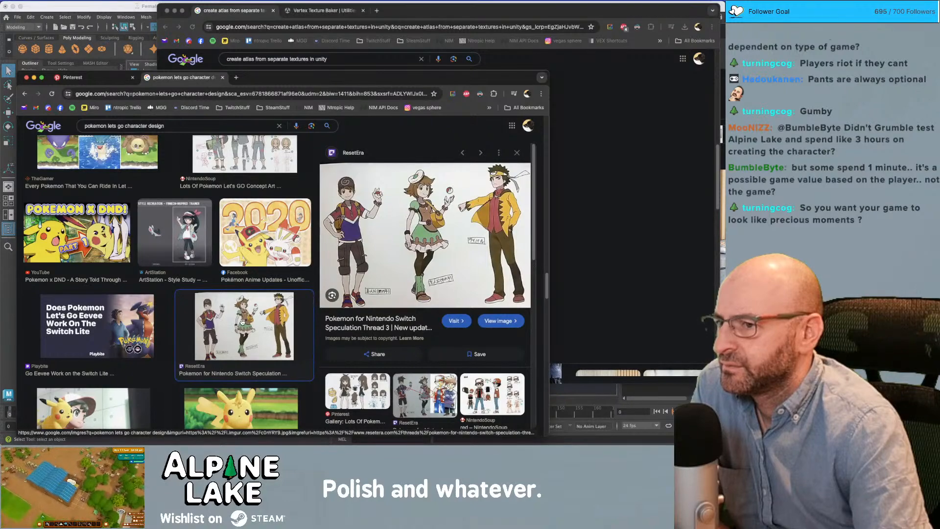
scroll(240, 321, down, 6)
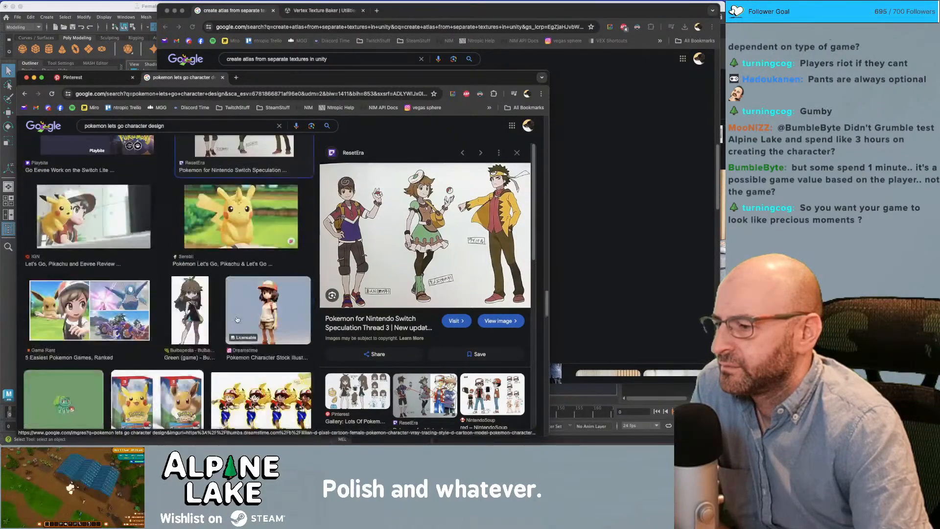
scroll(237, 319, down, 8)
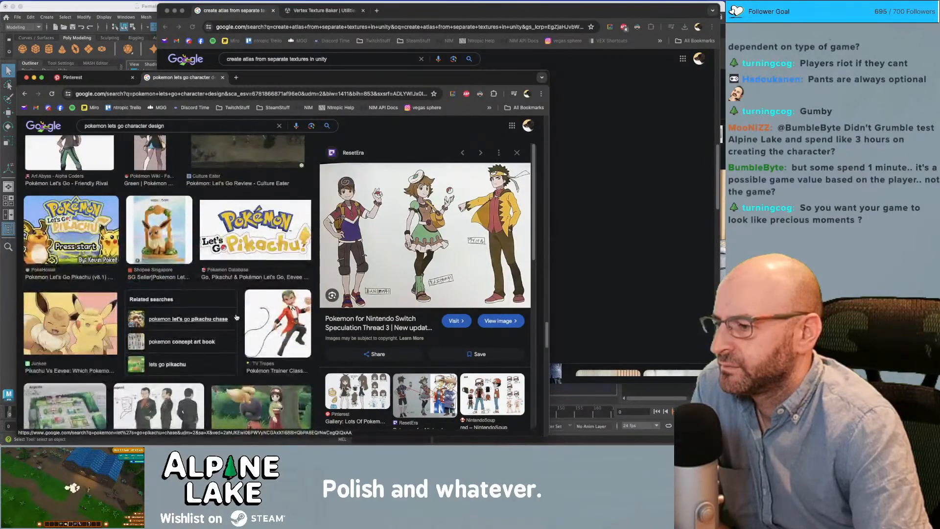
scroll(235, 317, down, 1)
click(162, 339)
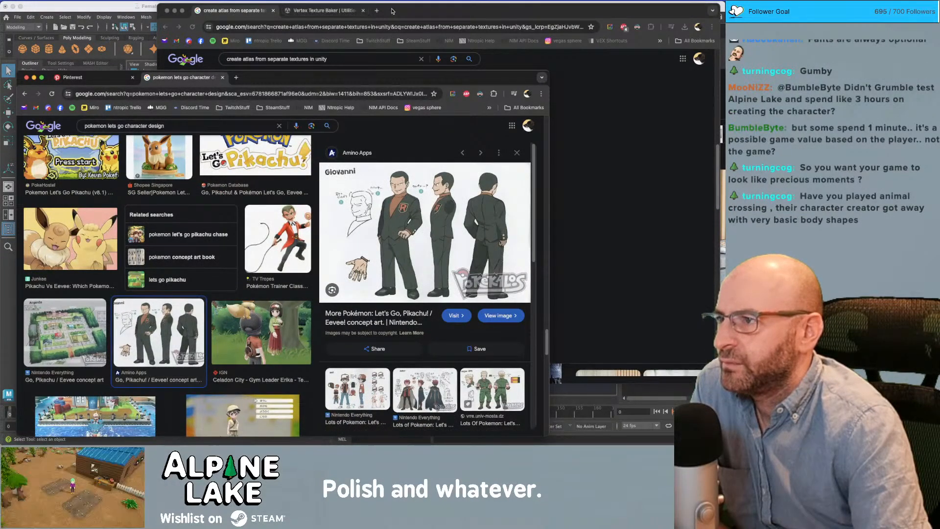
- Close the Unity texture-atlas search window, and arrange the Maya character and the Pokémon image results side by side
drag(395, 11, 415, 30)
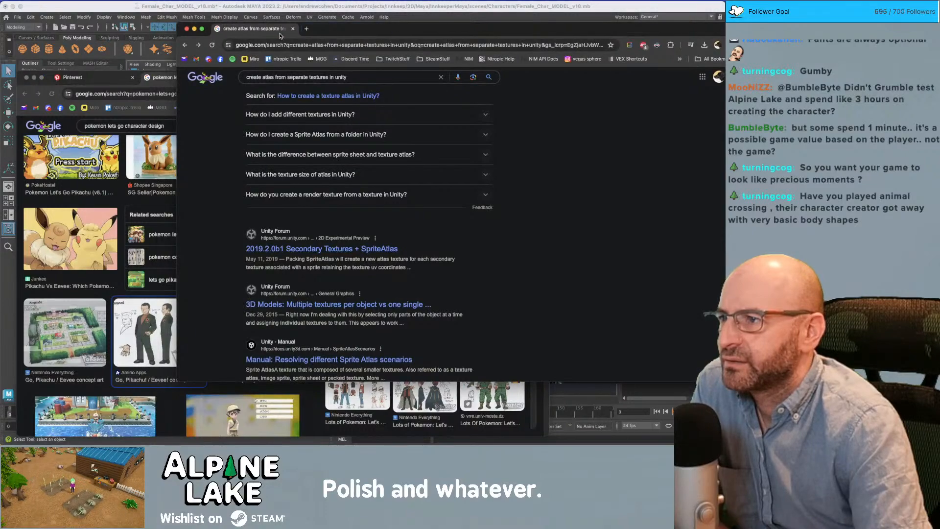
key(super+w)
drag(279, 6, 536, 7)
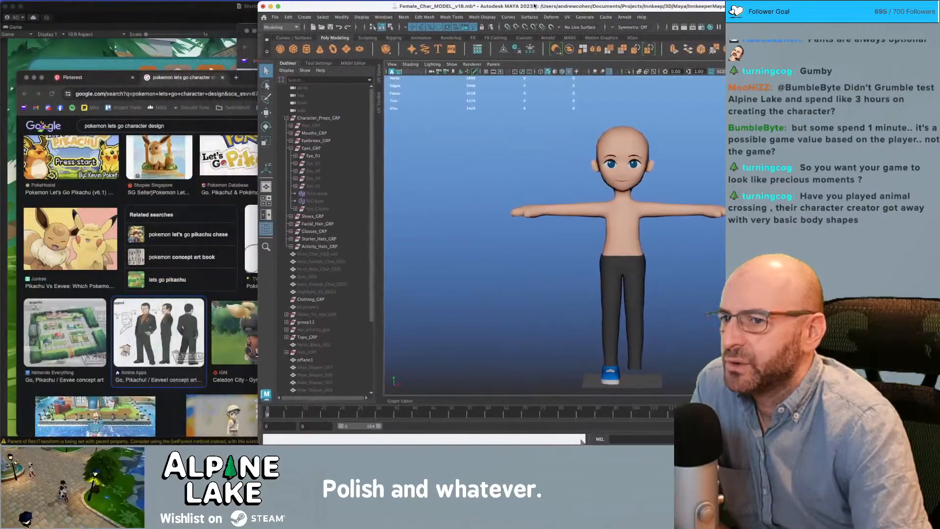
click(251, 78)
drag(283, 79, 252, 39)
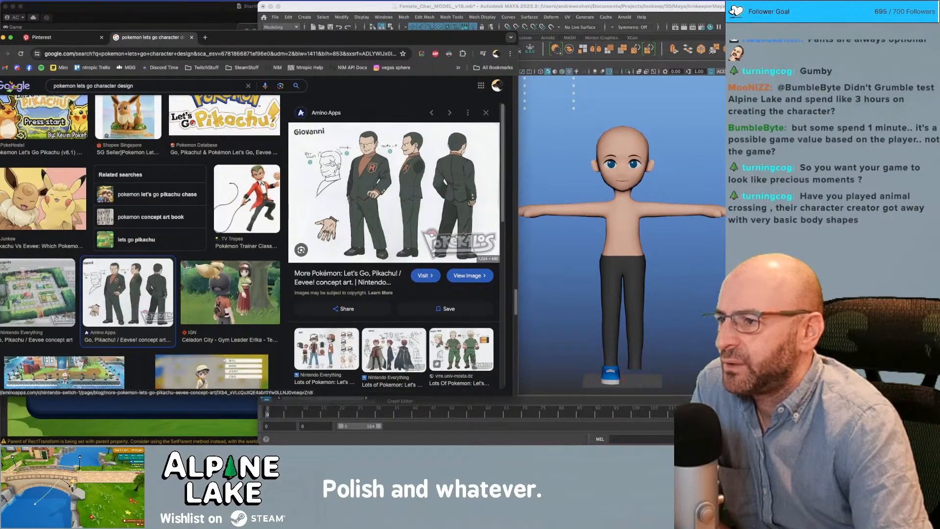
- Compare more Pokémon trainer designs with the Maya character, and preview the Major Bob concept art from the related images
scroll(118, 263, down, 3)
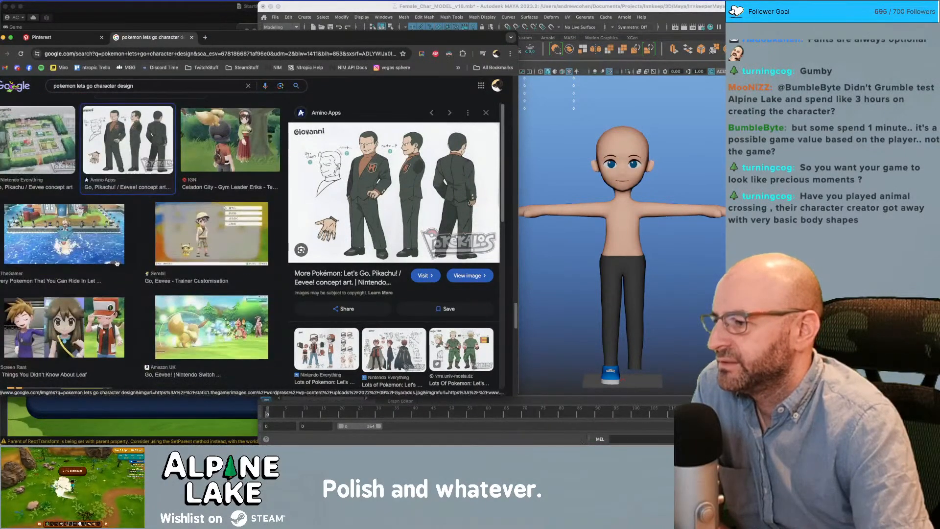
scroll(119, 266, down, 10)
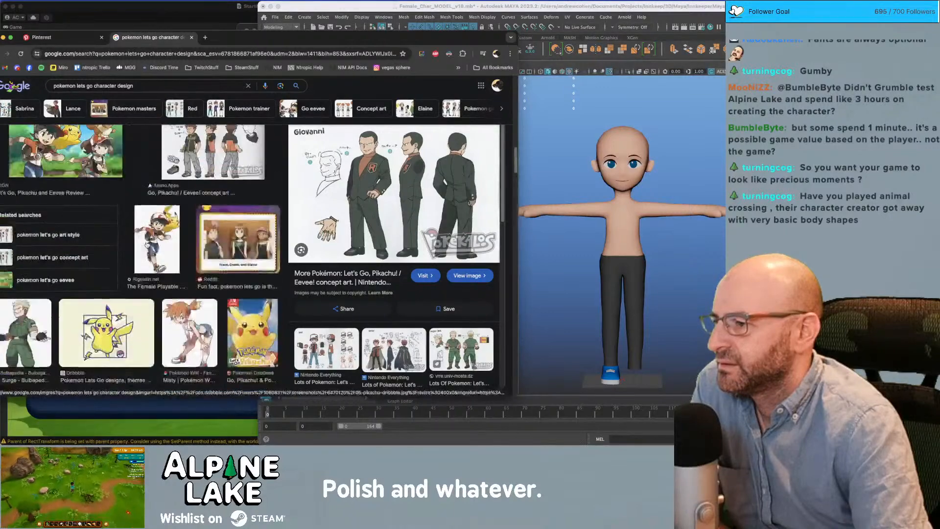
scroll(147, 244, down, 6)
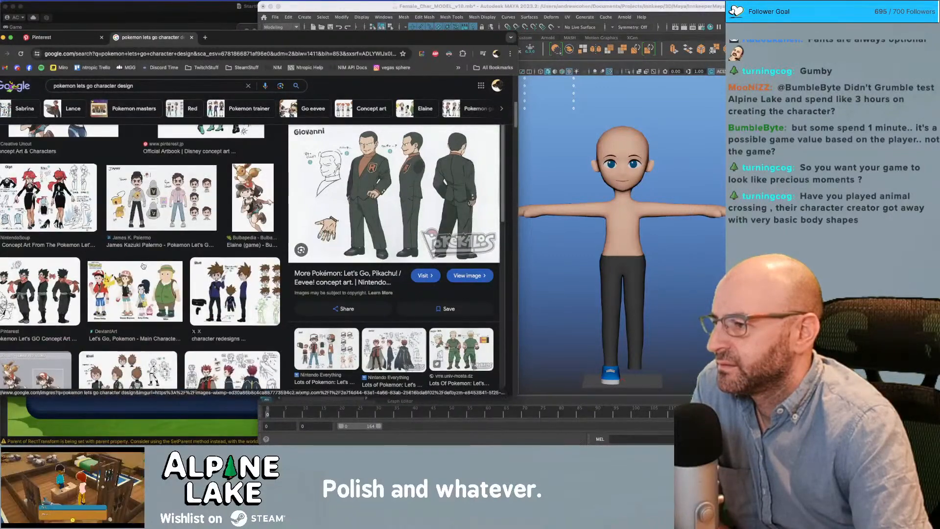
scroll(142, 267, down, 1)
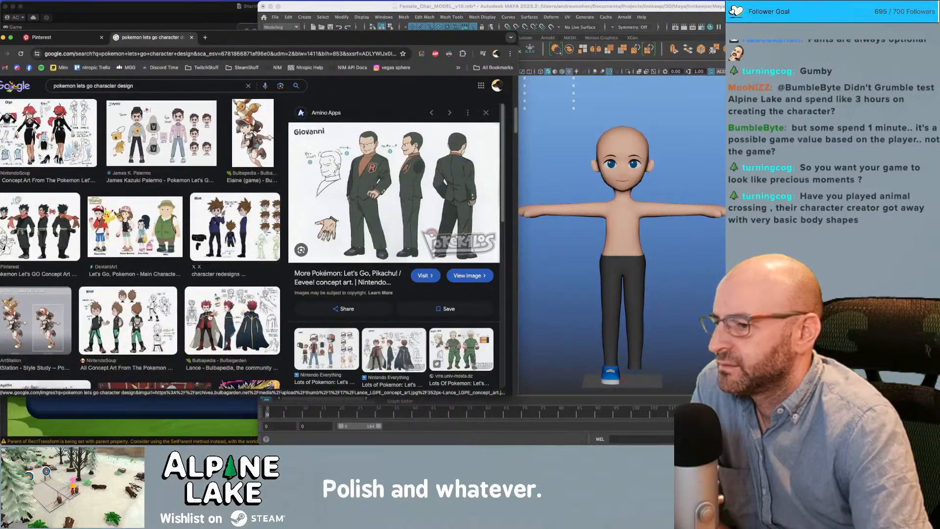
click(432, 343)
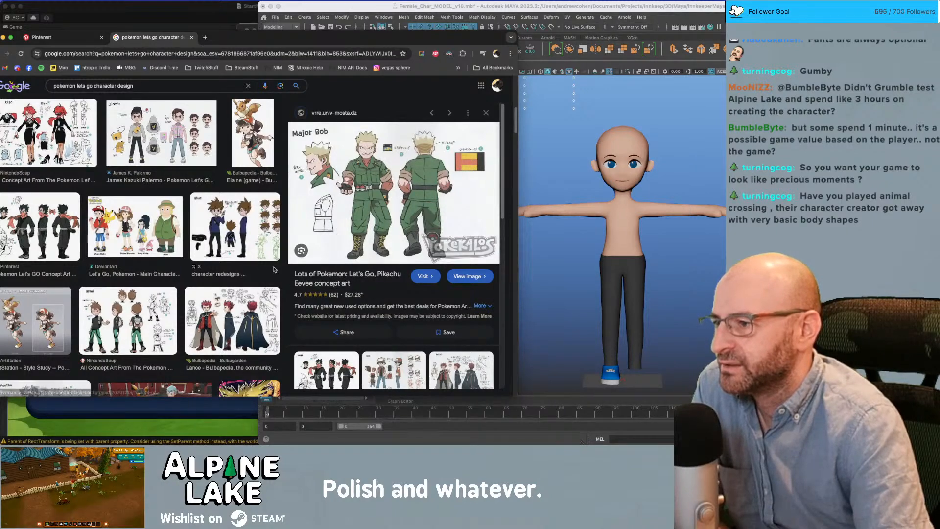
- Look over the Major Bob concept art and the surrounding trainer designs, and move the browser window lower beside the Maya character
scroll(380, 333, down, 1)
scroll(380, 333, down, 5)
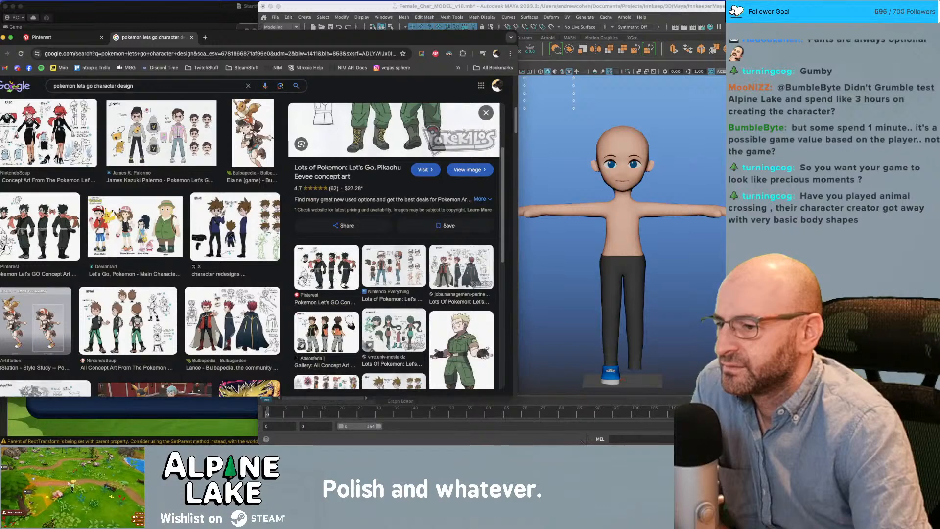
scroll(343, 284, up, 5)
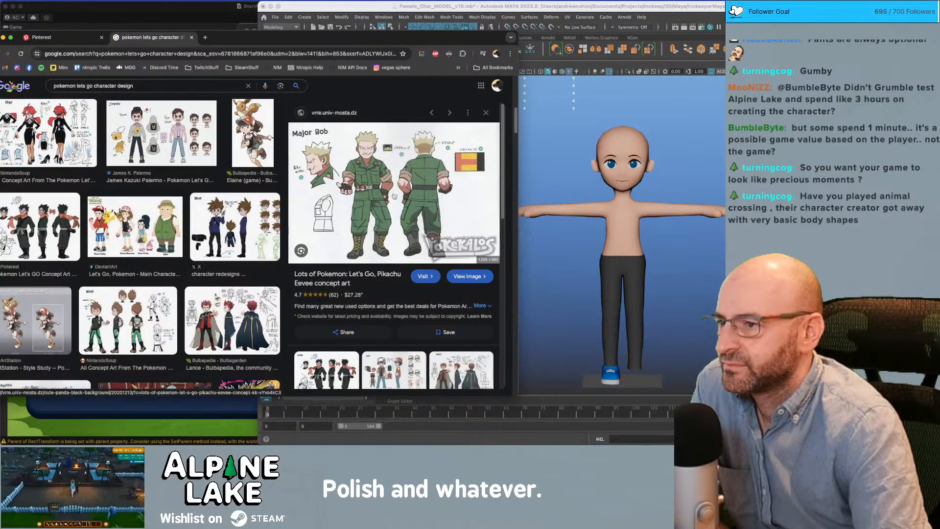
drag(454, 39, 440, 79)
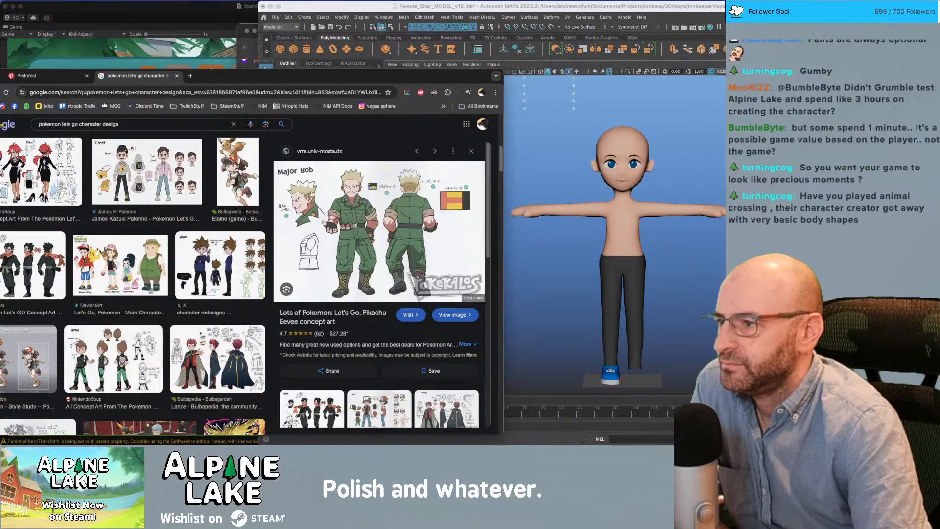
scroll(187, 248, up, 5)
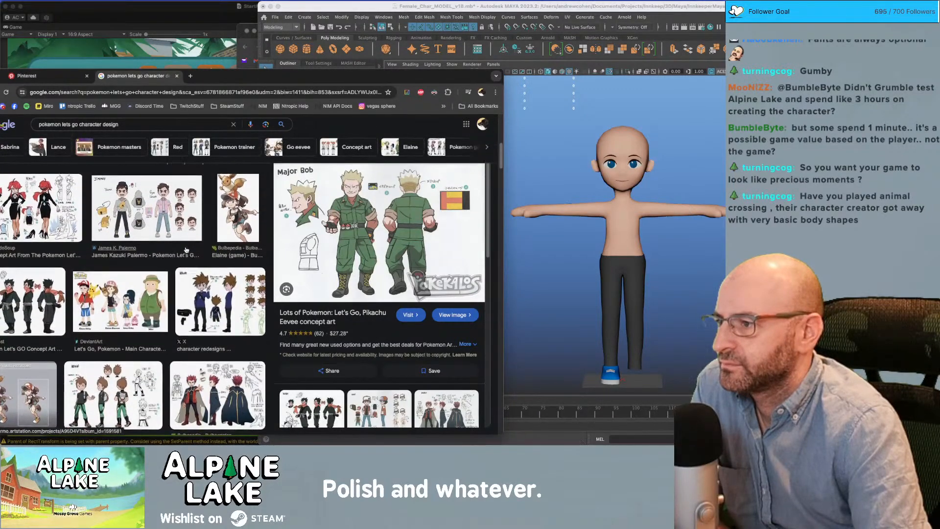
scroll(147, 274, up, 3)
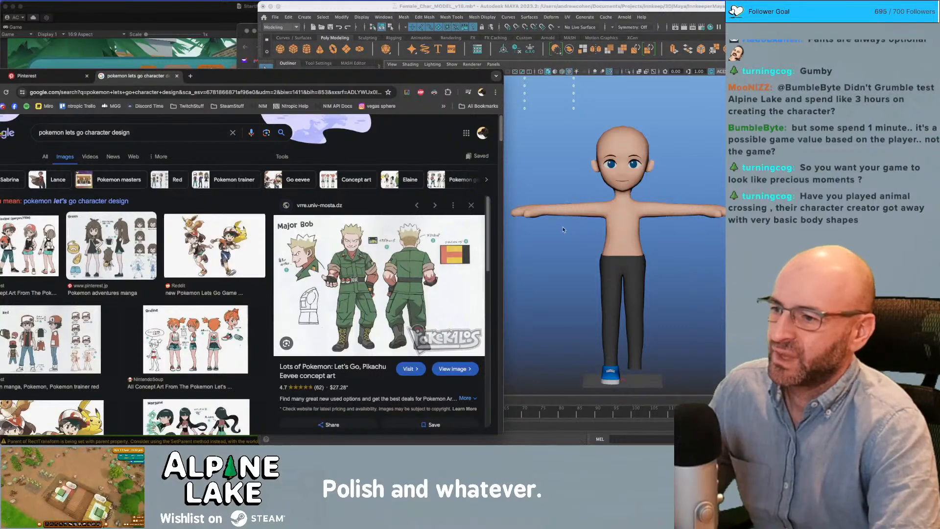
- Switch to Maya and examine the bald character's proportions at a smaller size from a raised, game-like viewing angle
click(555, 168)
alt+drag(555, 168, 586, 171)
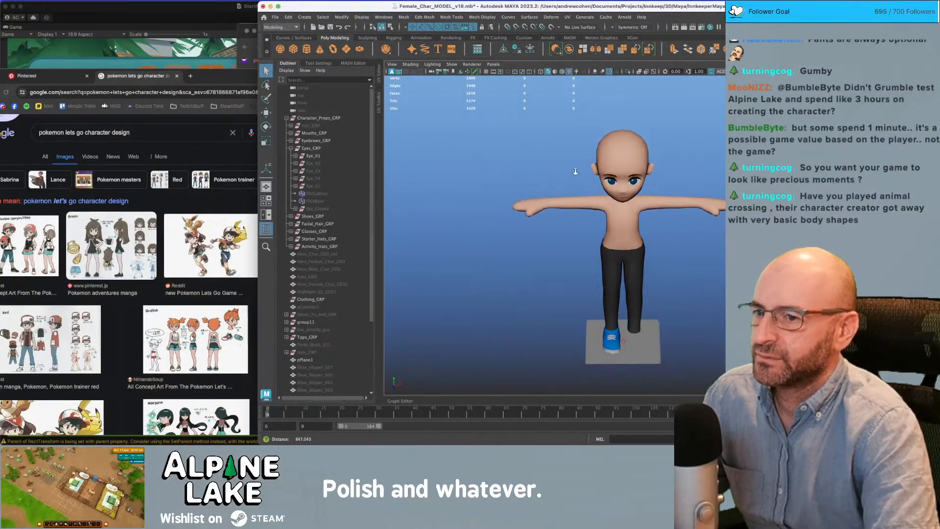
alt+right_drag(586, 171, 490, 193)
alt+drag(490, 193, 506, 177)
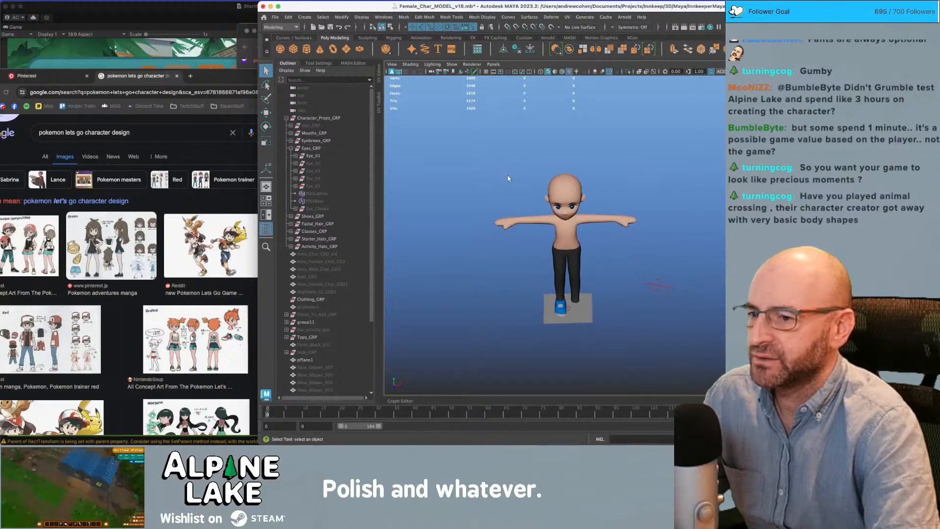
alt+right_drag(501, 180, 524, 181)
alt+middle_drag(525, 180, 539, 175)
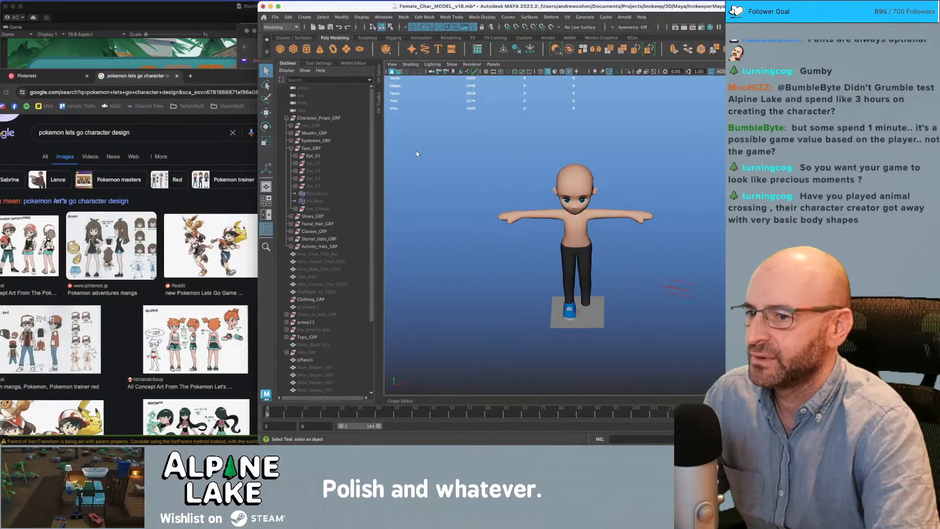
alt+drag(520, 186, 523, 191)
alt+right_drag(523, 192, 494, 194)
alt+middle_drag(529, 184, 530, 193)
alt+drag(530, 193, 595, 179)
alt+right_drag(595, 179, 632, 178)
alt+drag(634, 178, 634, 177)
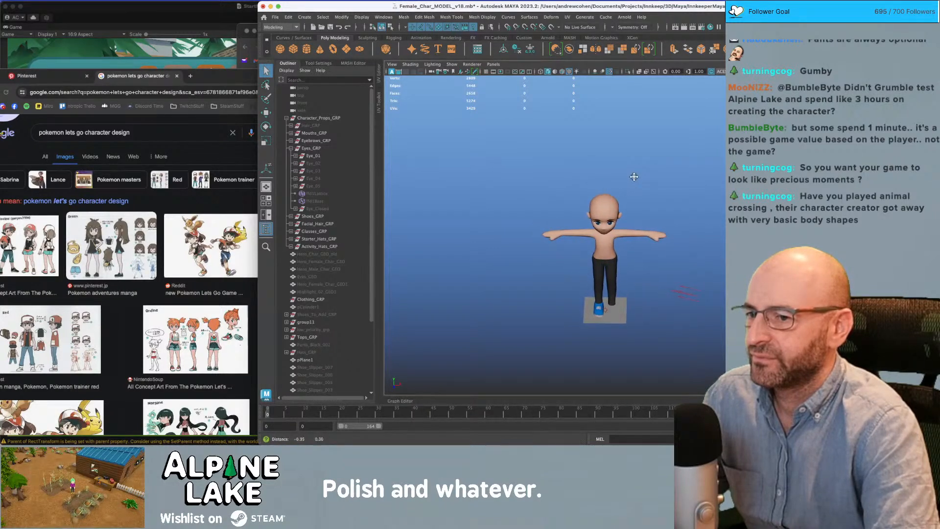
alt+middle_drag(633, 177, 635, 173)
click(431, 72)
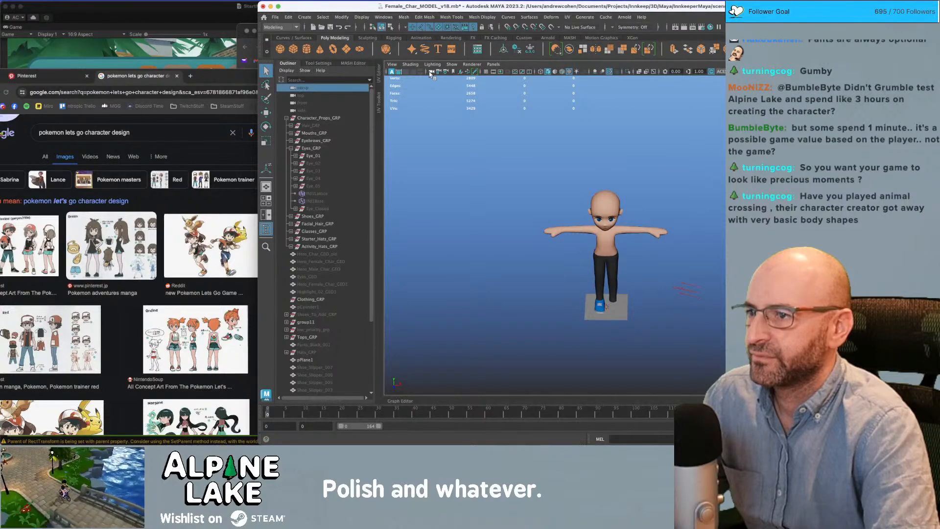
- Return to the browser and search Google Images for "pokemon lets go footage"
click(203, 85)
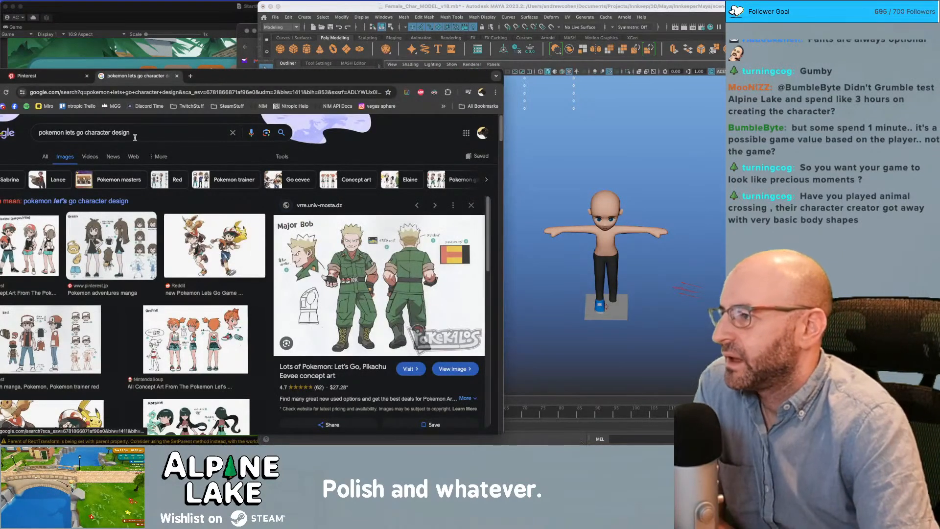
click(164, 132)
key(alt+shift+Left)
key(alt+shift+Left)
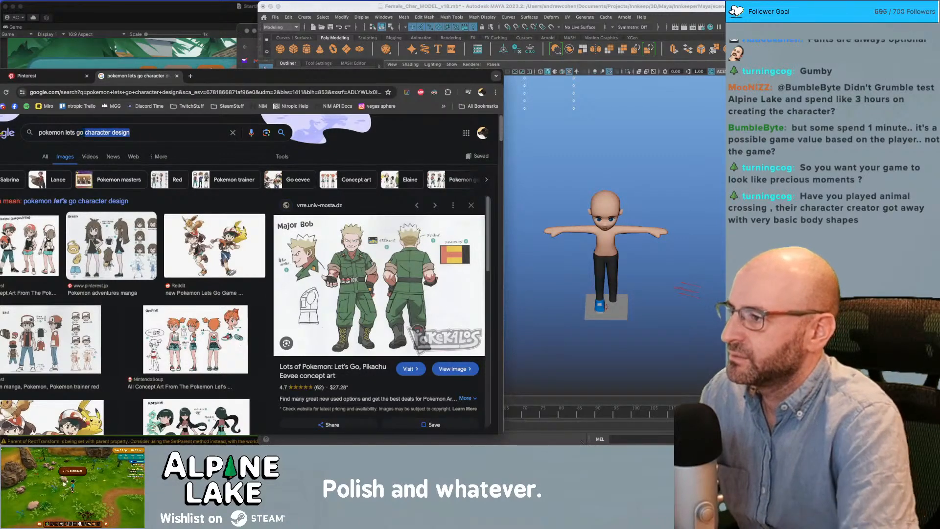
text(footage)
key(Return)
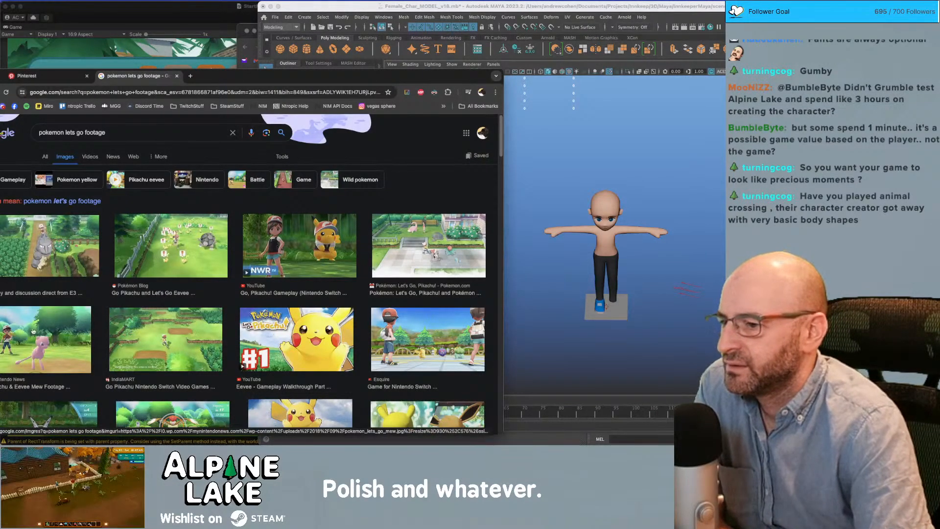
- Preview the Esquire battle image, the Amazon.com Pokémon Center screenshot and the PCMag town screenshot for in-game character proportions
click(428, 340)
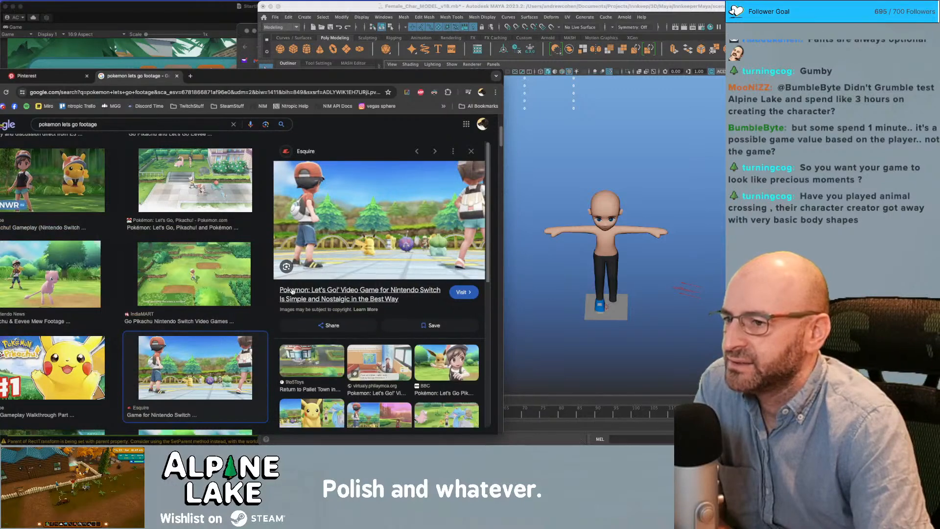
scroll(198, 277, down, 5)
scroll(198, 278, down, 4)
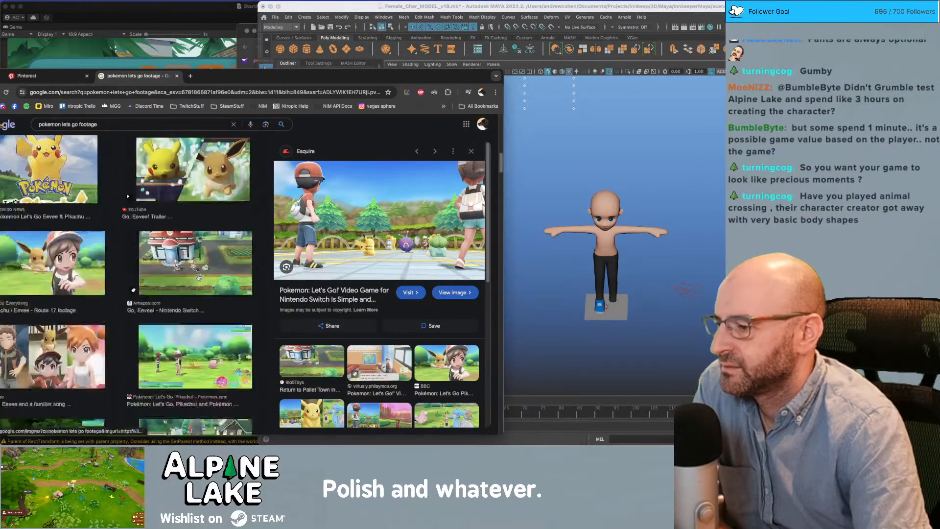
click(200, 277)
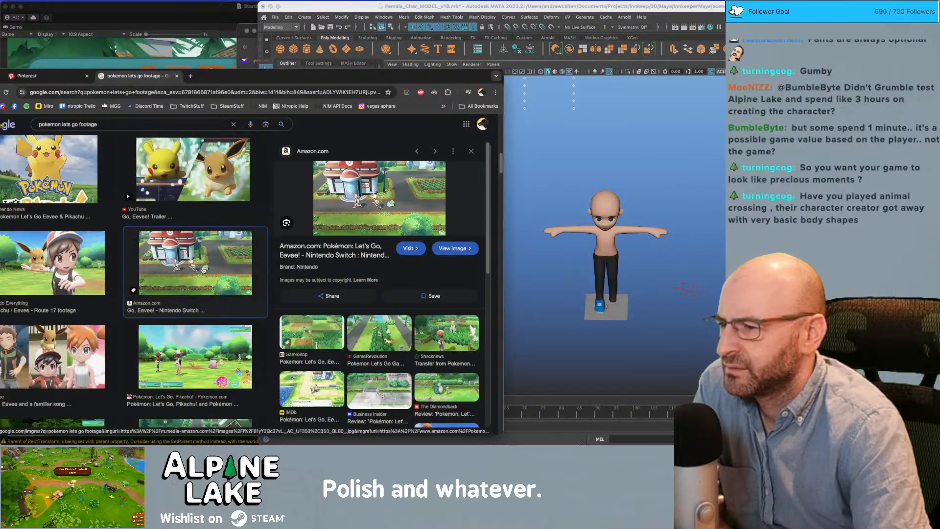
scroll(202, 270, down, 3)
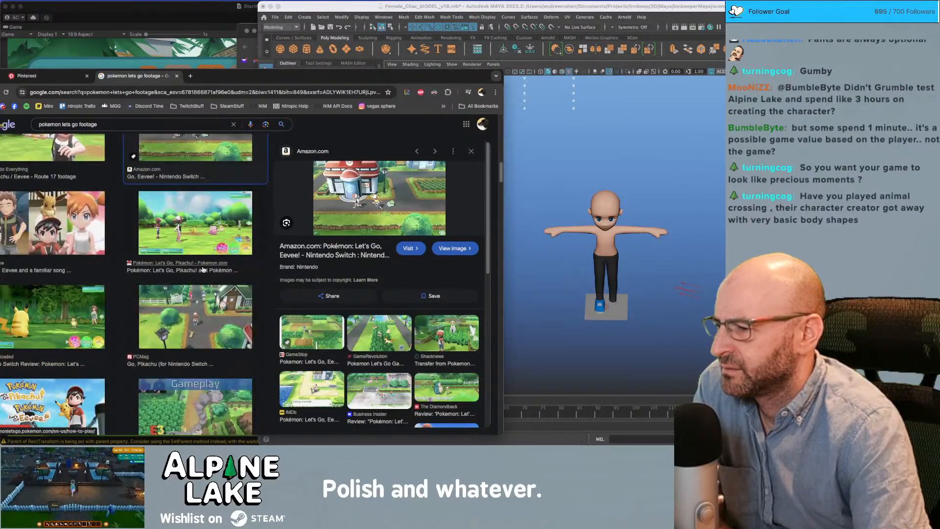
click(199, 313)
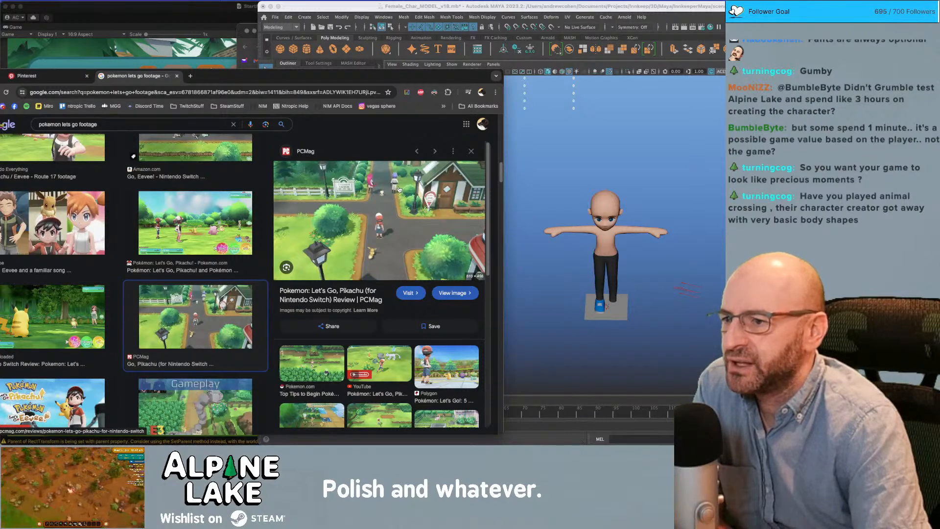
- Preview the Pokemon.com tall-grass screenshot and the Games Radar Lapras screenshot from the related images
scroll(180, 296, down, 3)
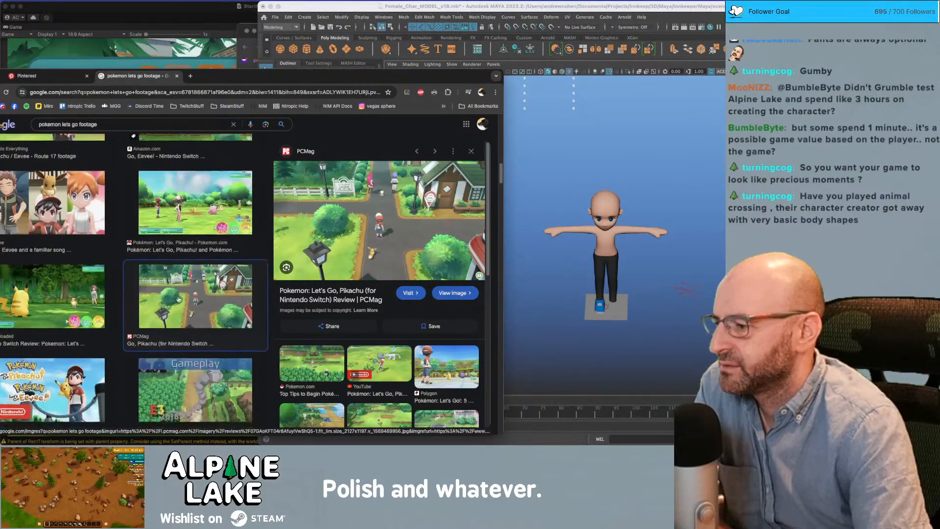
scroll(215, 281, down, 5)
scroll(221, 277, down, 2)
scroll(323, 309, down, 4)
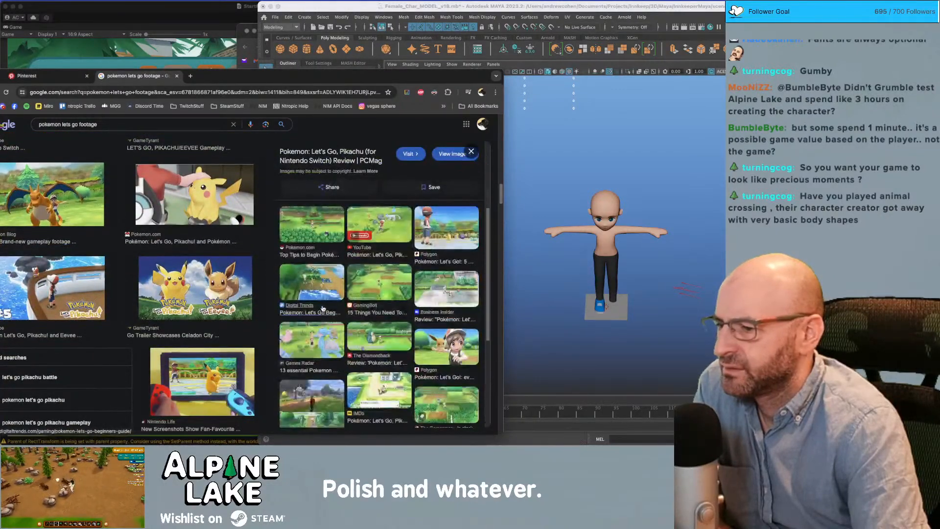
click(311, 247)
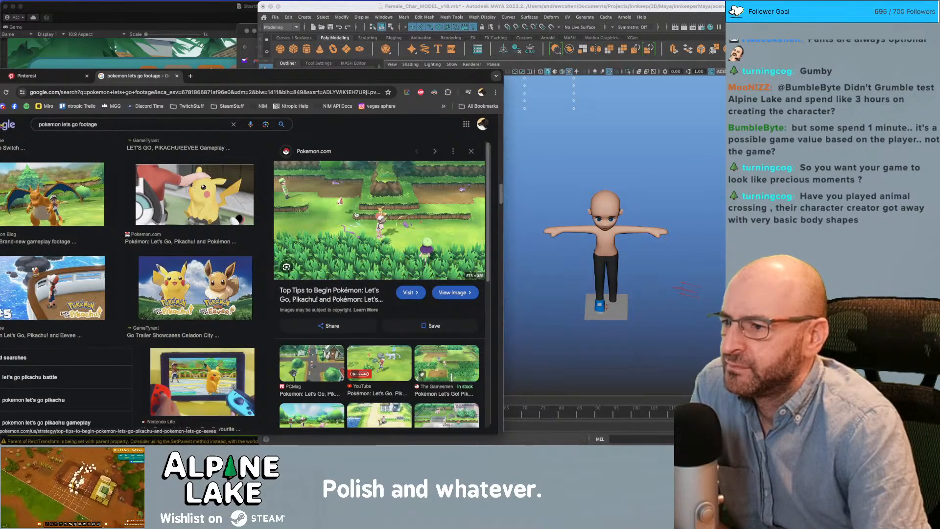
scroll(349, 213, down, 5)
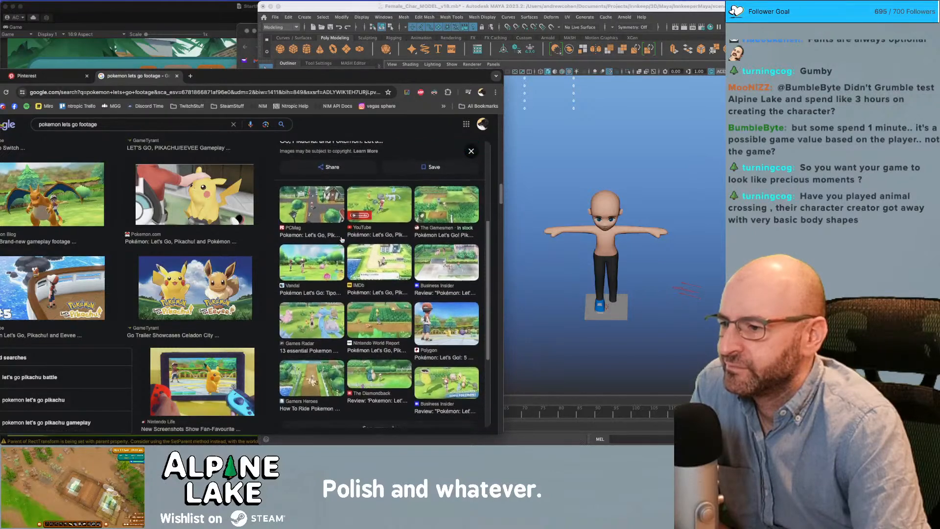
click(313, 304)
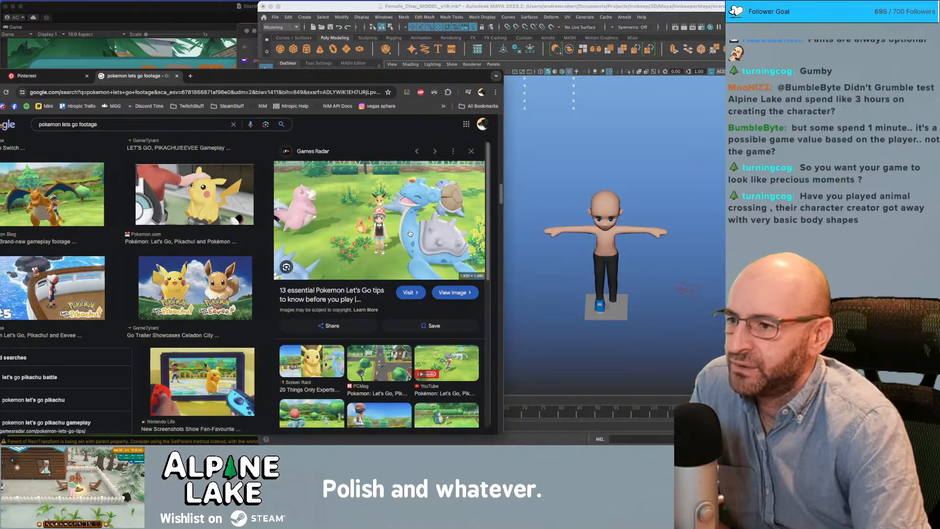
- Preview the Telegraph screenshot of the red-capped trainer and the Digital Trends image of three characters from the related images
scroll(410, 245, down, 3)
scroll(411, 227, down, 8)
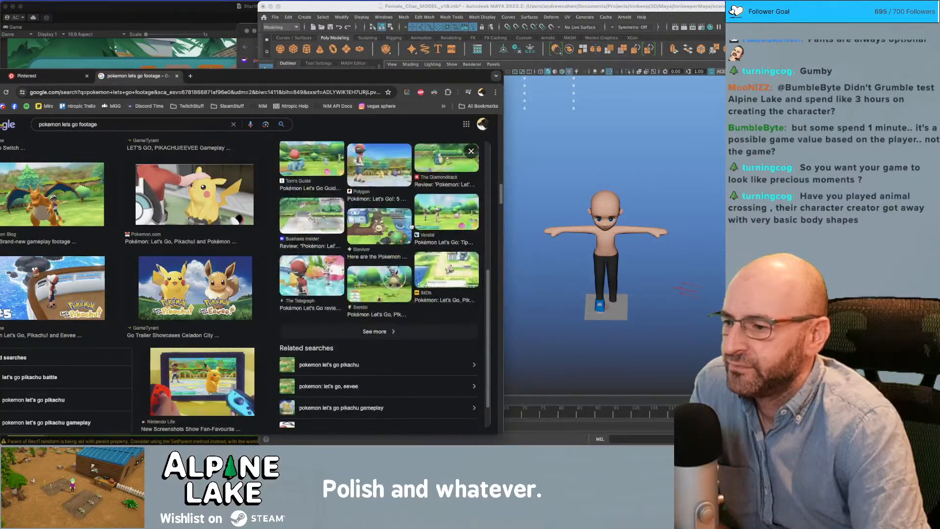
click(399, 228)
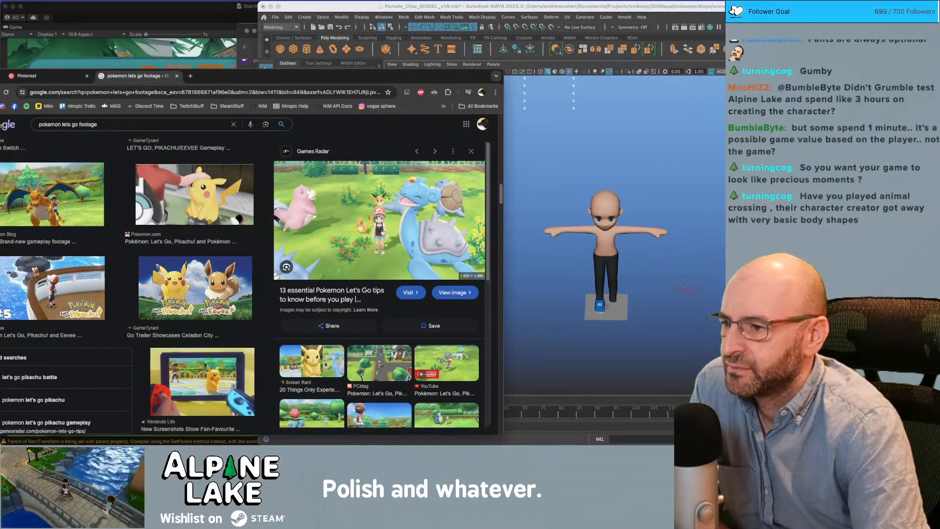
scroll(388, 226, down, 2)
scroll(388, 226, down, 2)
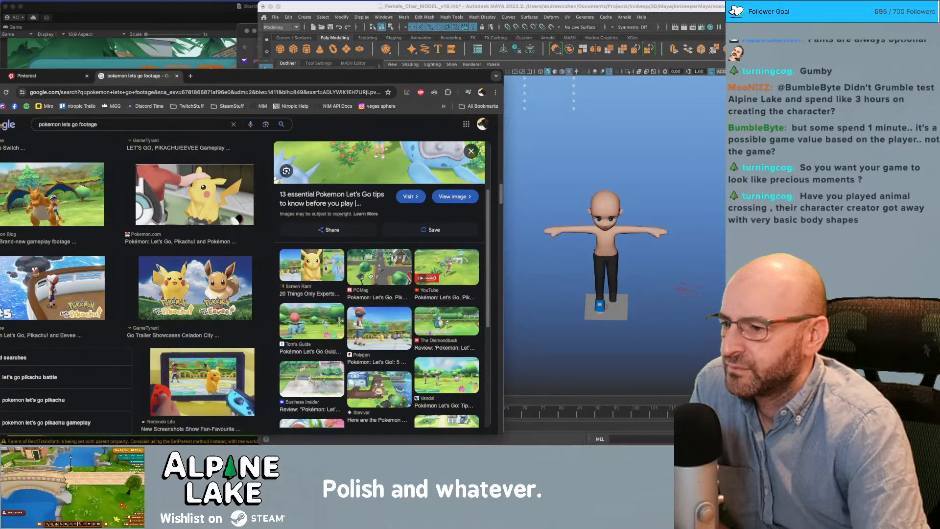
scroll(335, 314, down, 6)
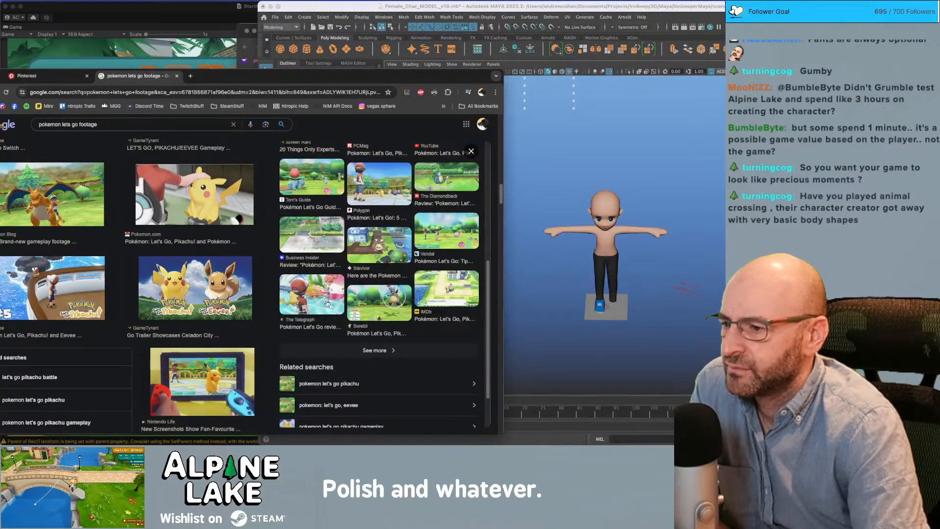
click(328, 303)
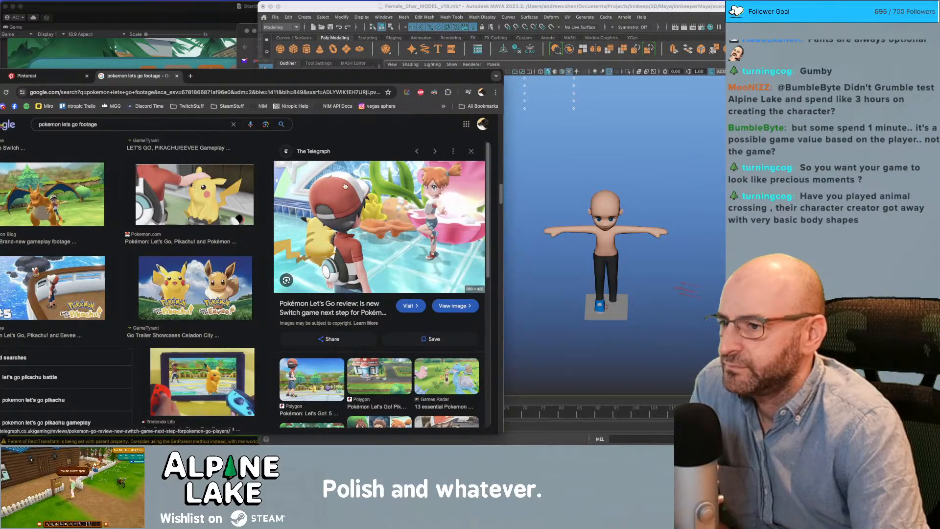
scroll(346, 186, down, 1)
scroll(346, 187, down, 2)
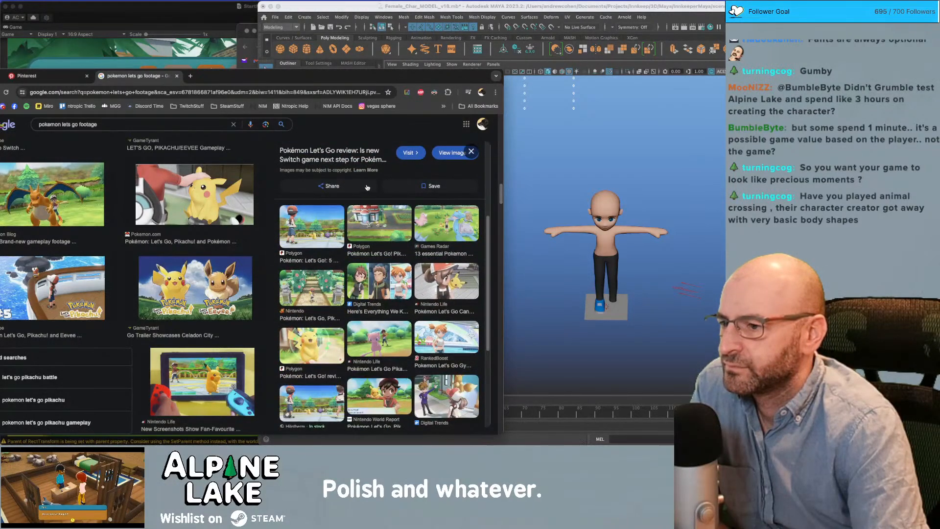
click(385, 275)
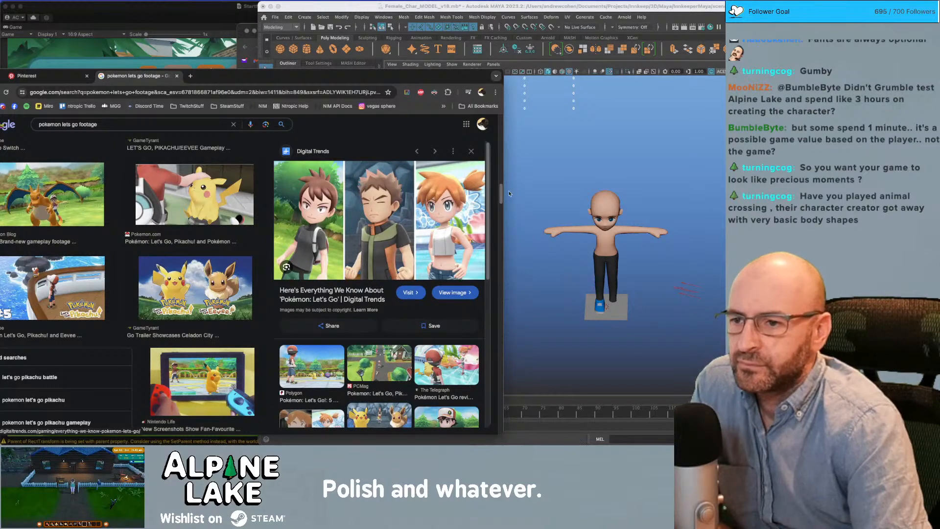
- Hide the browser, turn the Maya character to a side profile, and hide the light in front of its legs
key(super+h)
mouse_move(575, 205)
alt+mouse_down()
mouse_move(575, 186)
mouse_move(622, 196)
mouse_move(572, 205)
alt+mouse_up()
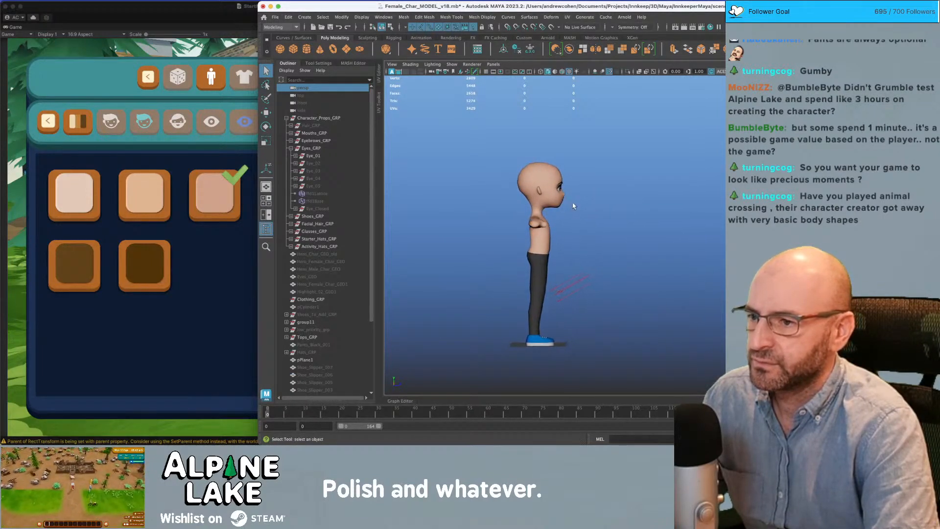
alt+middle_drag(573, 206, 577, 202)
drag(578, 251, 589, 299)
alt+middle_drag(514, 160, 520, 155)
alt+right_drag(489, 170, 531, 180)
alt+middle_drag(534, 184, 560, 198)
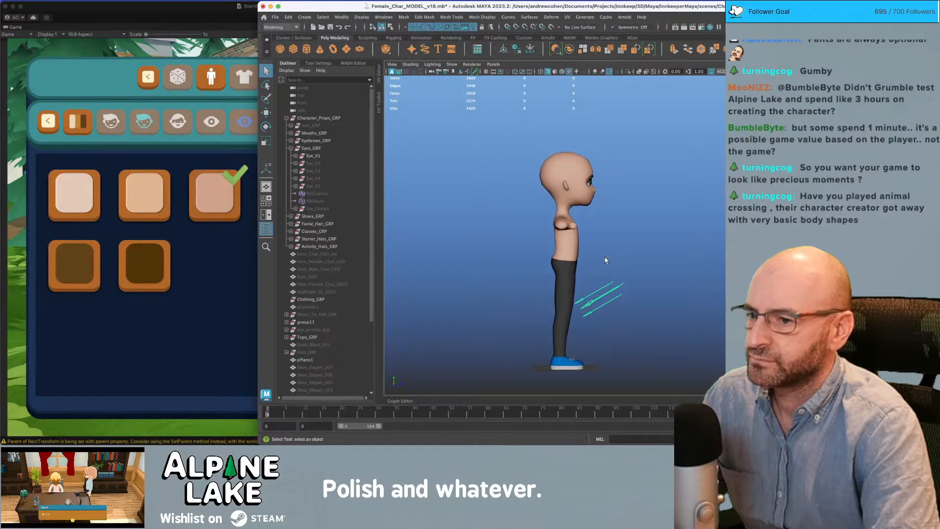
key(ctrl+h)
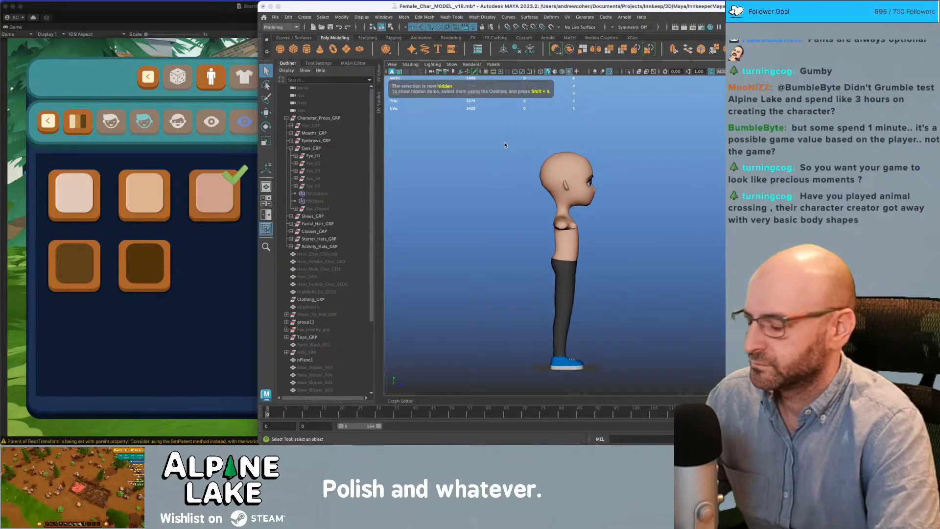
- Capture a screenshot region around the full side profile of the Maya character, and switch back to the browser
key(super+shift+4)
drag(486, 127, 645, 382)
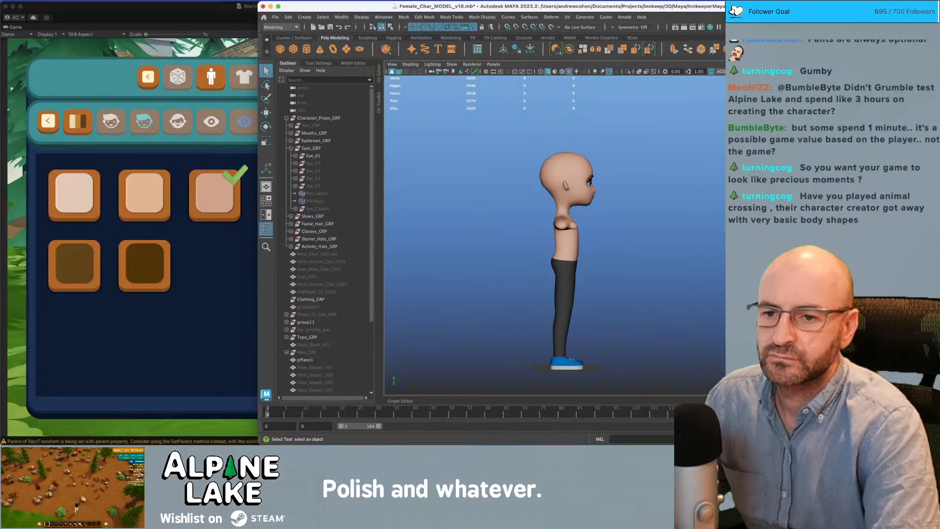
key(super+Tab)
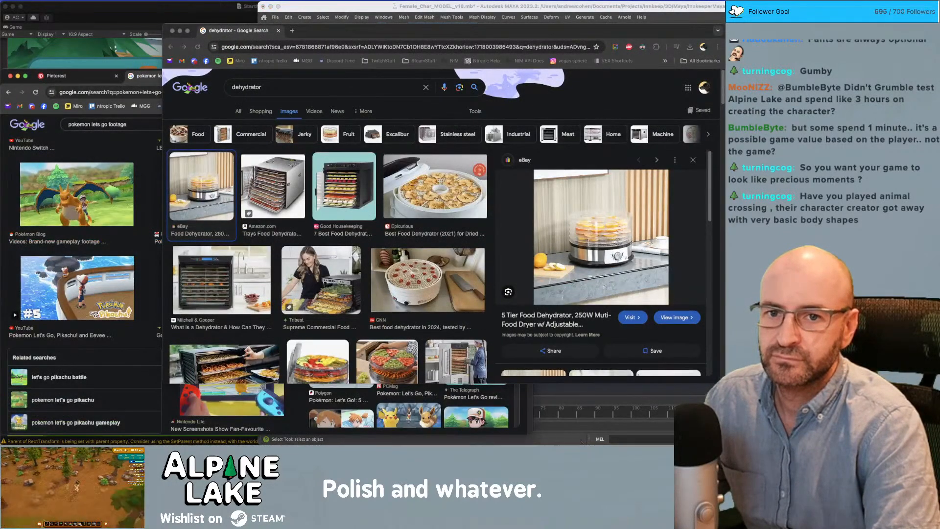
- Bring the Pokémon Let's Go image results forward and preview the Dexerto trainer image and the Amazon.com Eevee image
key(super+Tab)
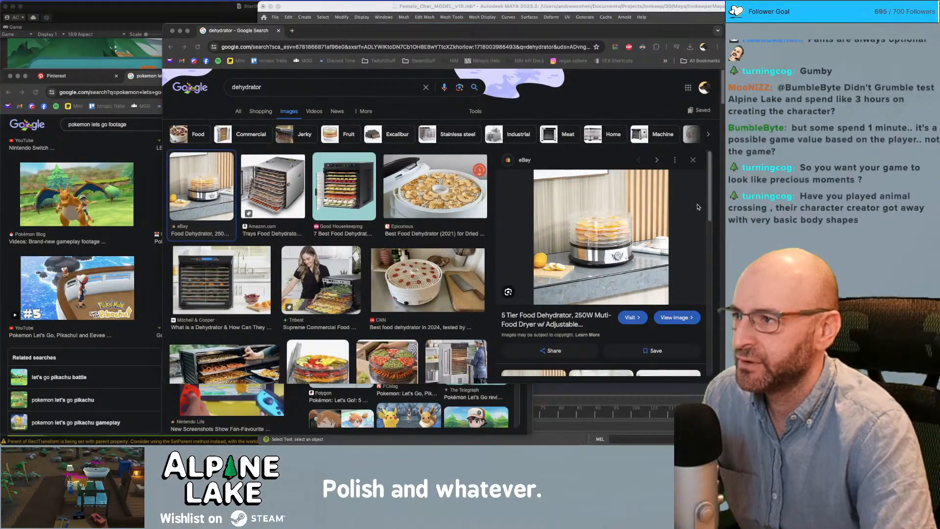
click(312, 31)
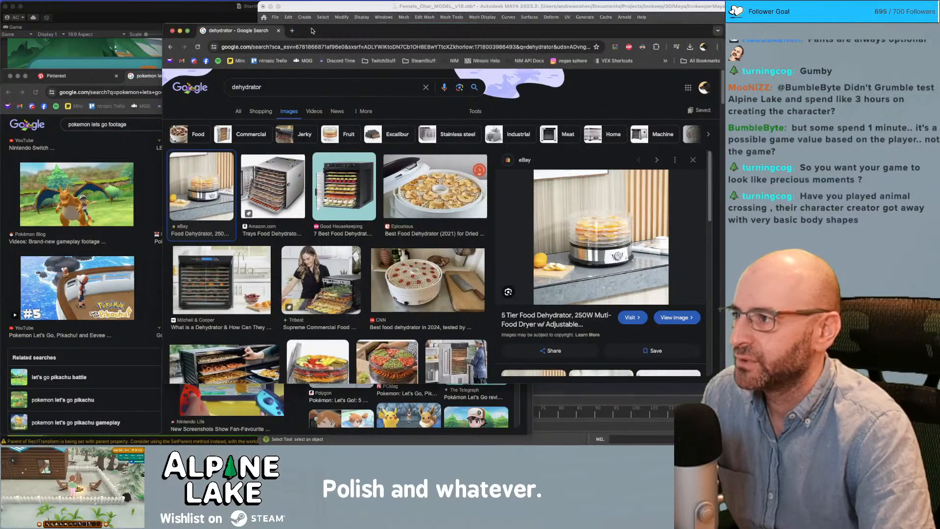
click(157, 87)
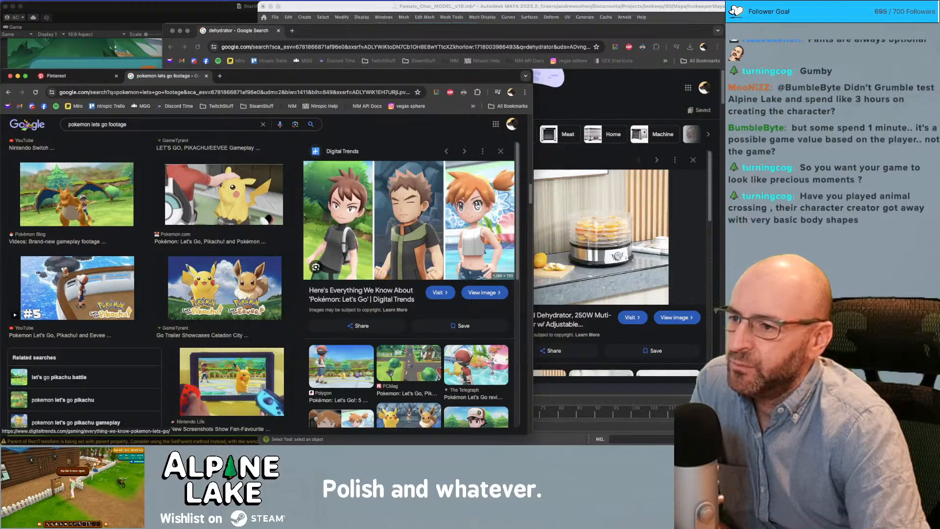
scroll(475, 205, down, 2)
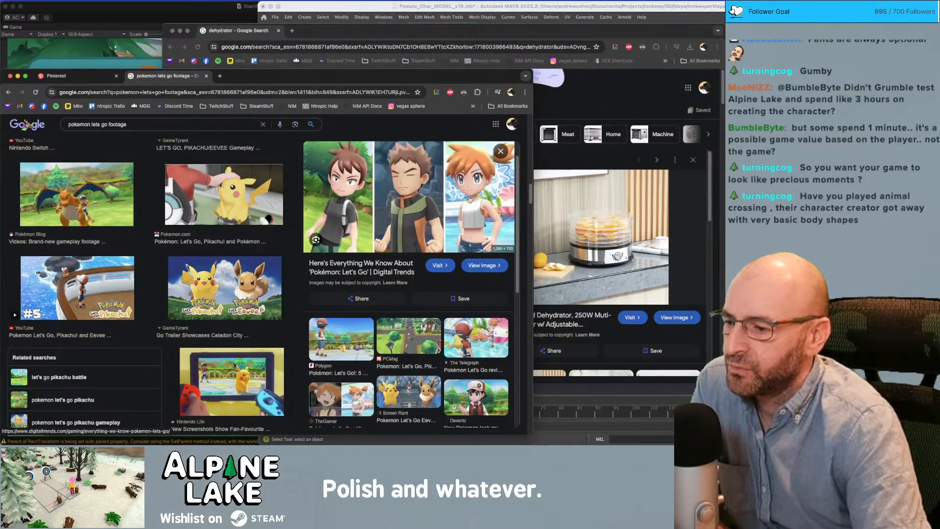
scroll(394, 344, down, 1)
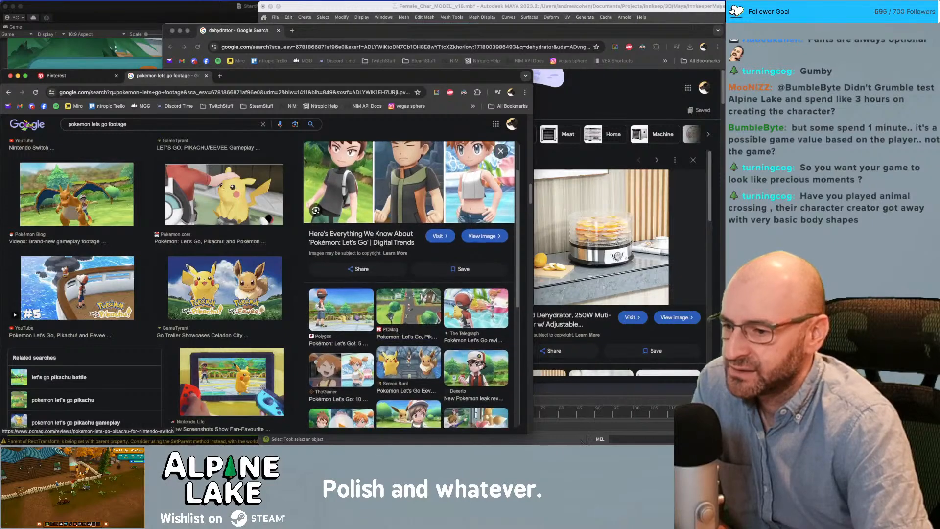
click(476, 378)
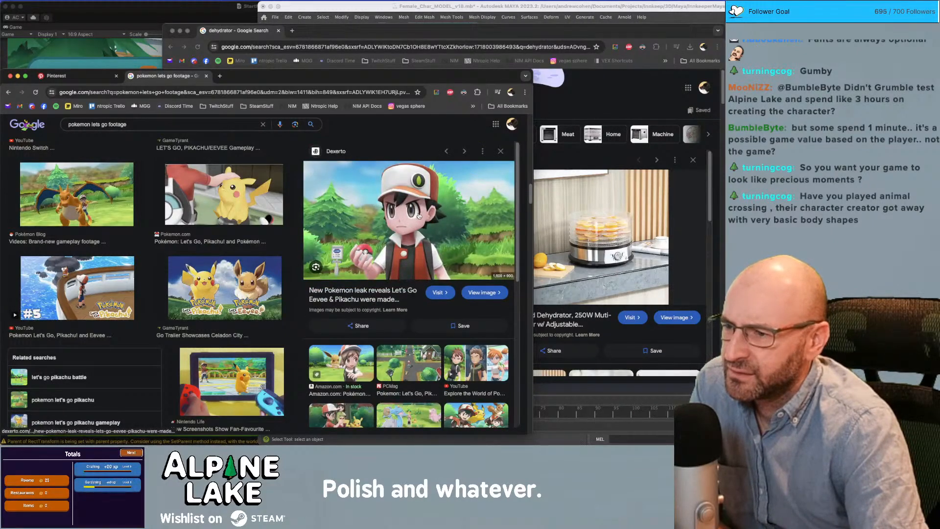
scroll(419, 214, down, 2)
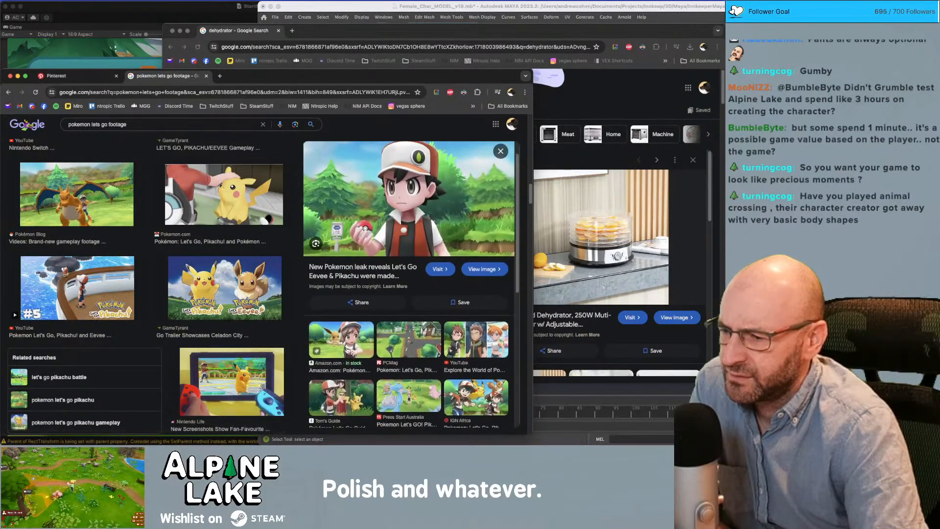
click(347, 351)
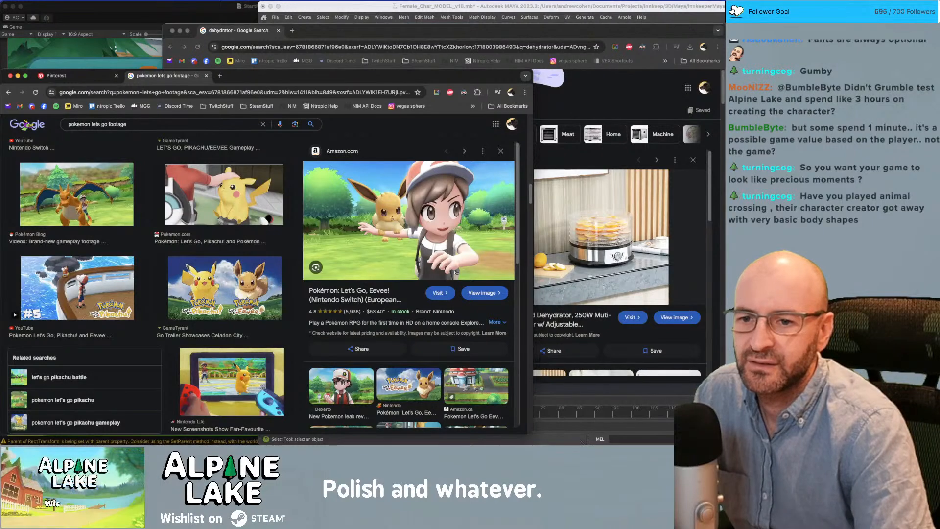
- Switch to Finder and go to the oldest recordings in the DevLog folder
key(super+Tab)
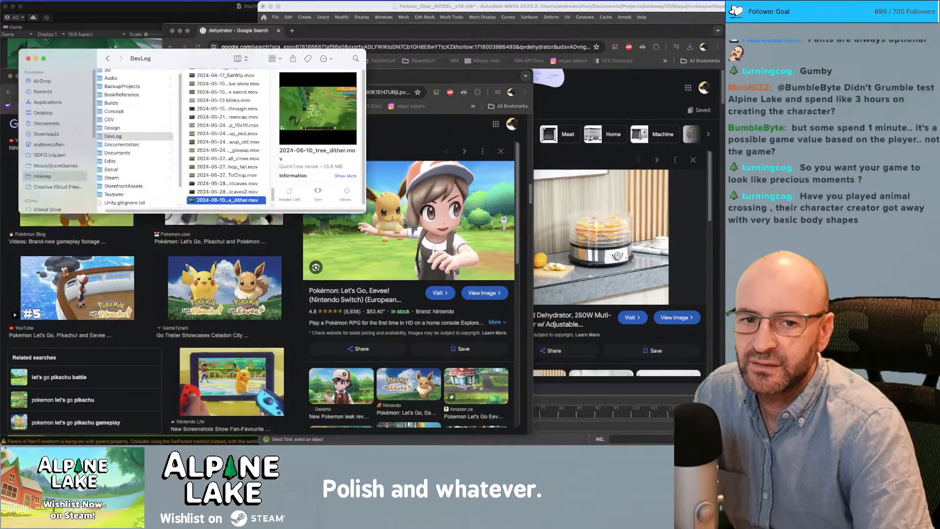
click(120, 137)
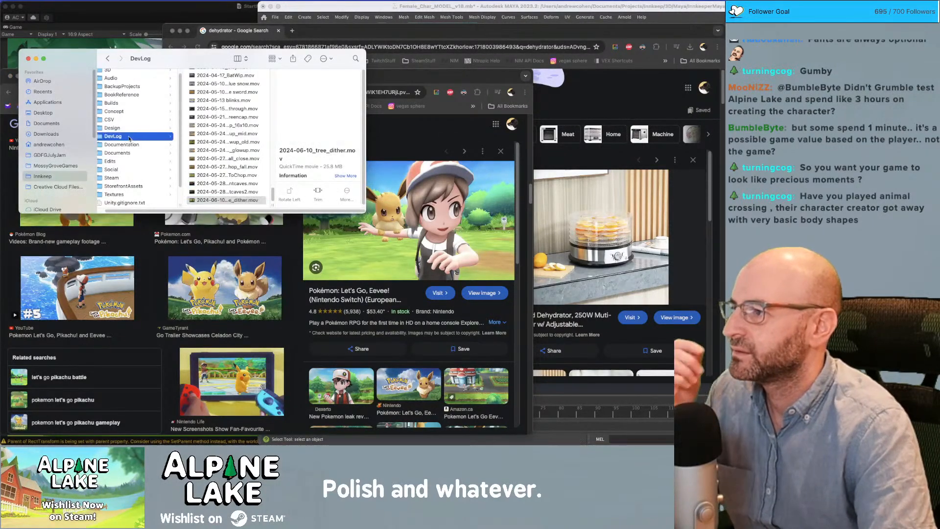
scroll(233, 95, up, 10)
scroll(233, 93, up, 5)
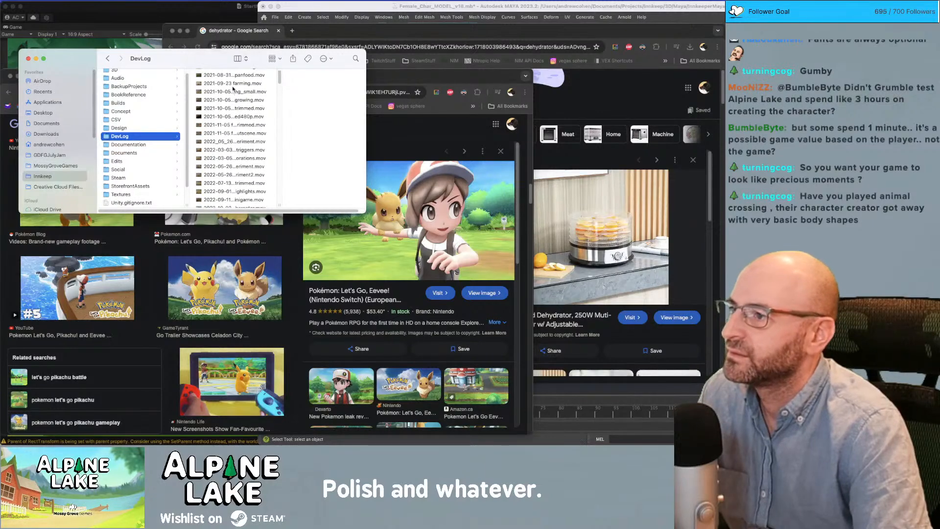
click(233, 84)
- Step through the 2021 and 2022 DevLog recordings' previews and open 2022-07-13_DevLogmov_trimmed.mov
key(Down)
key(Down)
key(Down)
key(Down)
key(Down)
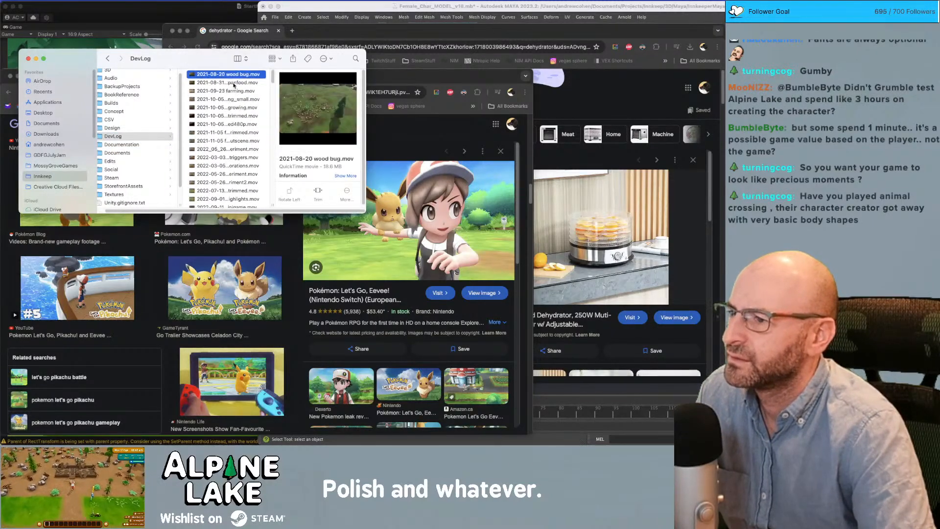
key(Down)
key(Down)
key(Down)
key(Down)
key(Down)
key(Down)
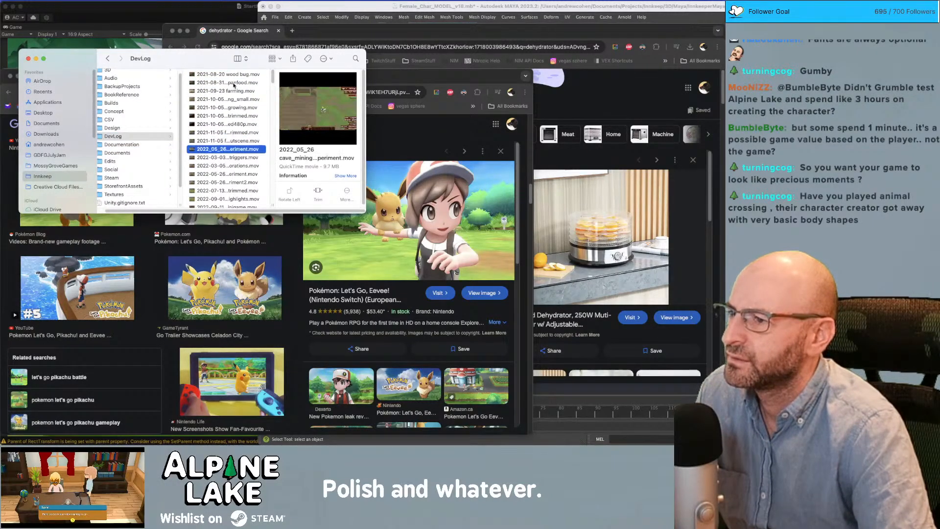
key(Down)
key(Down)
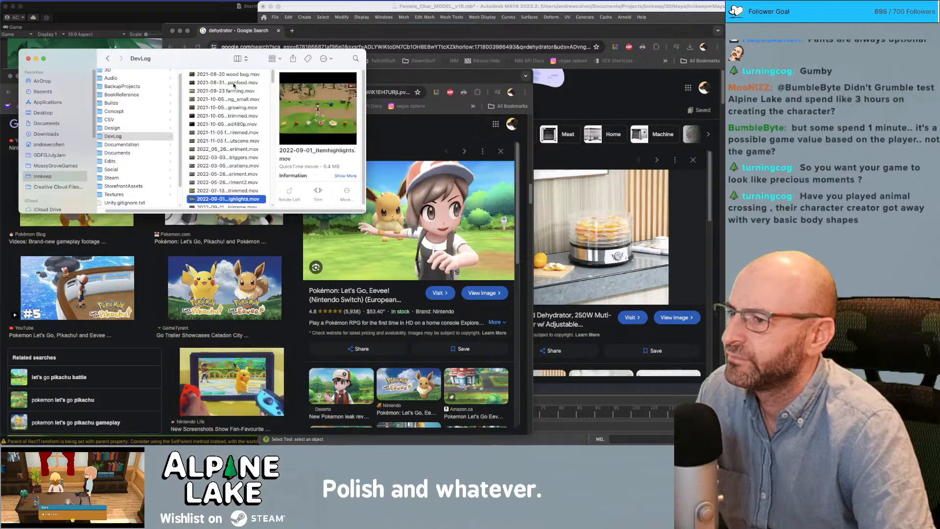
key(Up)
key(Up)
key(Down)
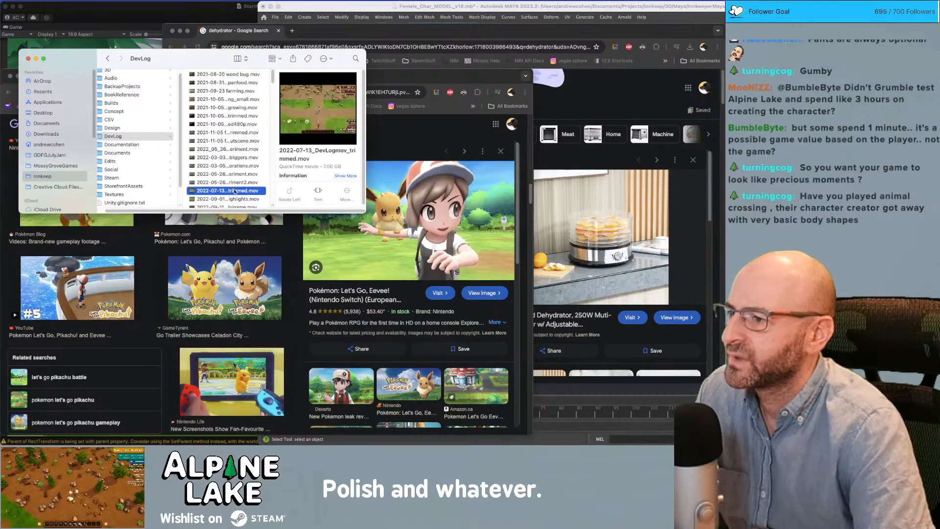
double_click(235, 191)
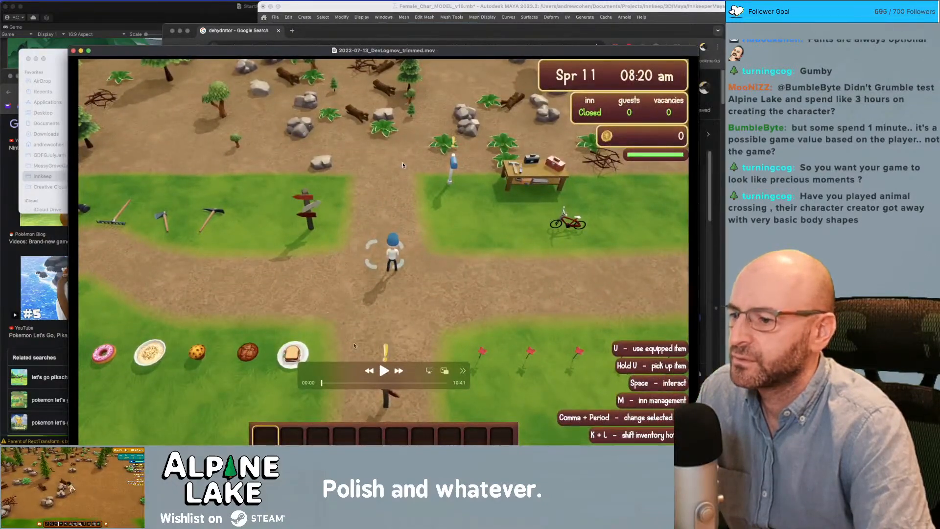
- Skim the 2022-07-13 devlog video, examining the old blue-capped character near the buildings and at the crafting table
drag(350, 385, 352, 385)
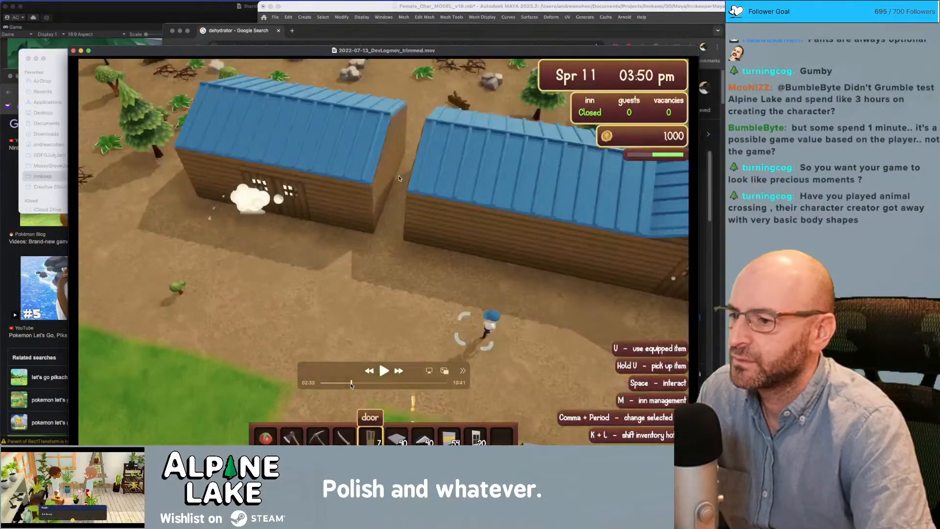
key(space)
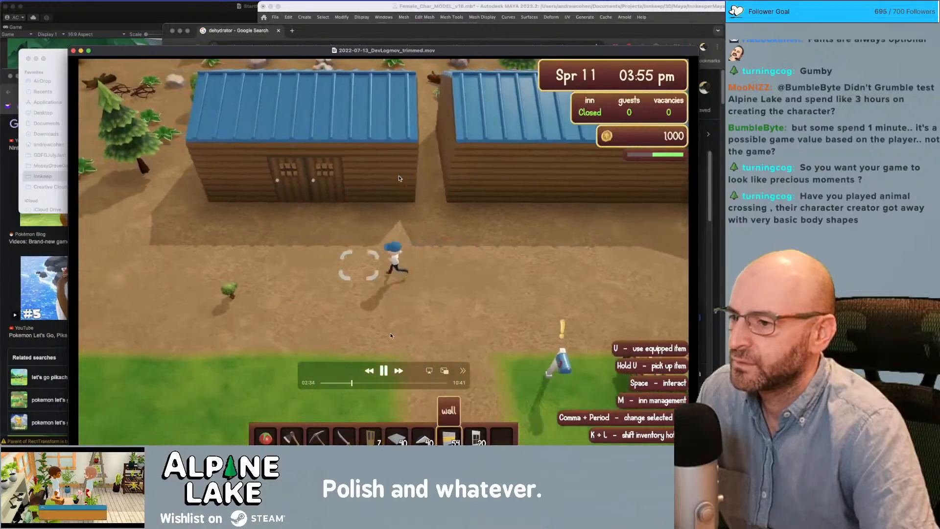
key(space)
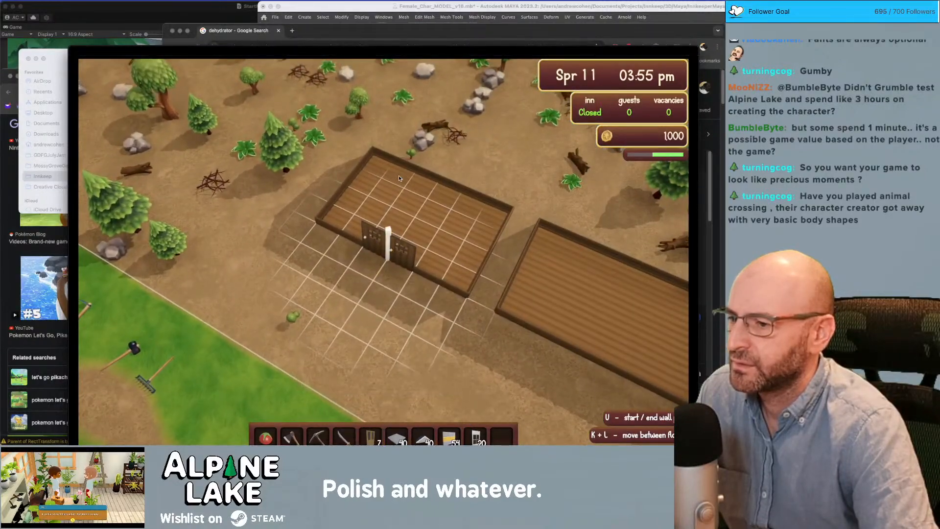
drag(352, 383, 367, 385)
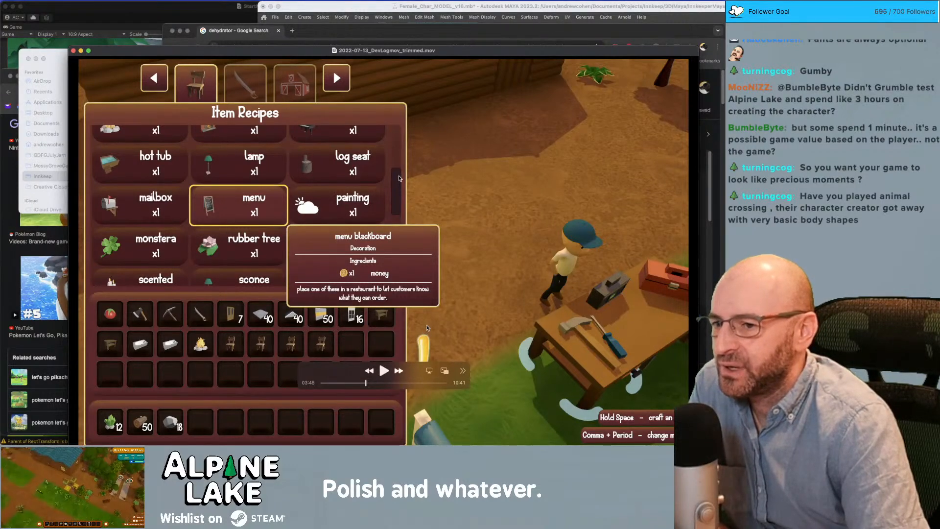
drag(366, 384, 371, 386)
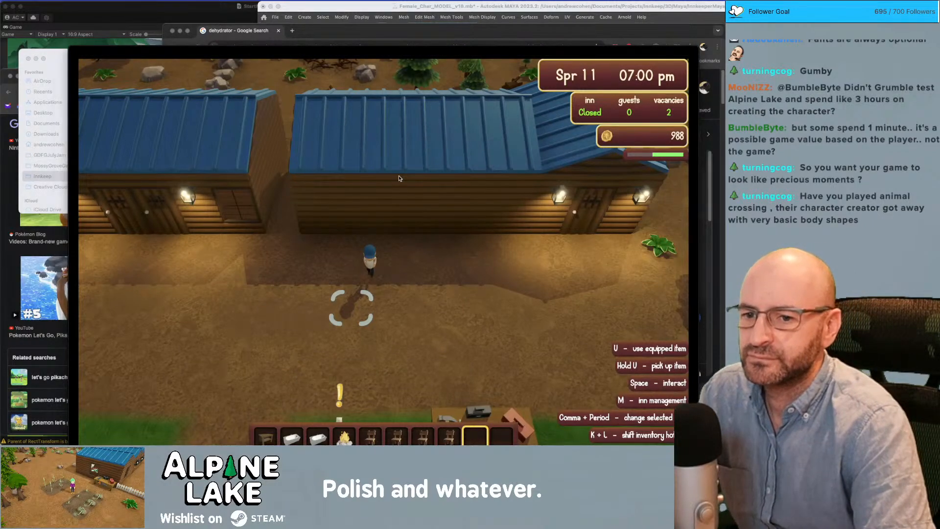
- Switch back to Maya and reposition its window to show the character's side profile
key(super+Tab)
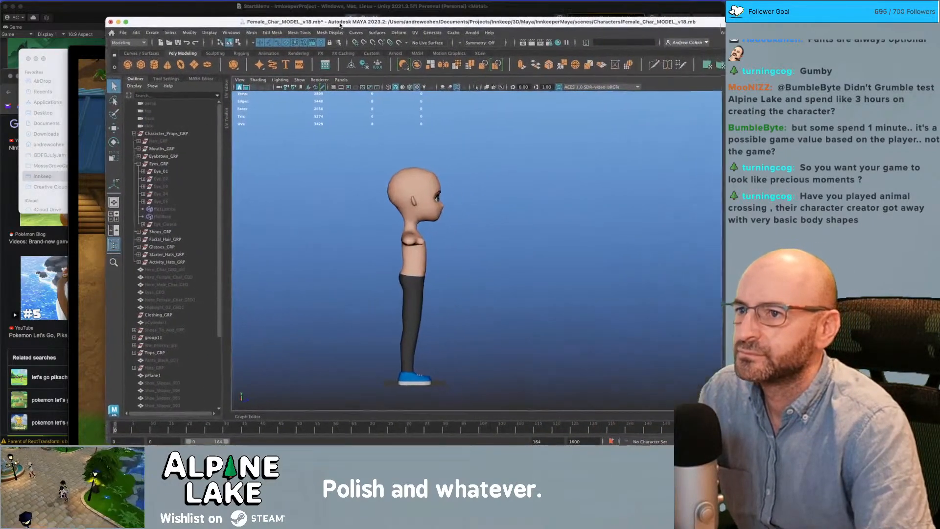
double_click(493, 6)
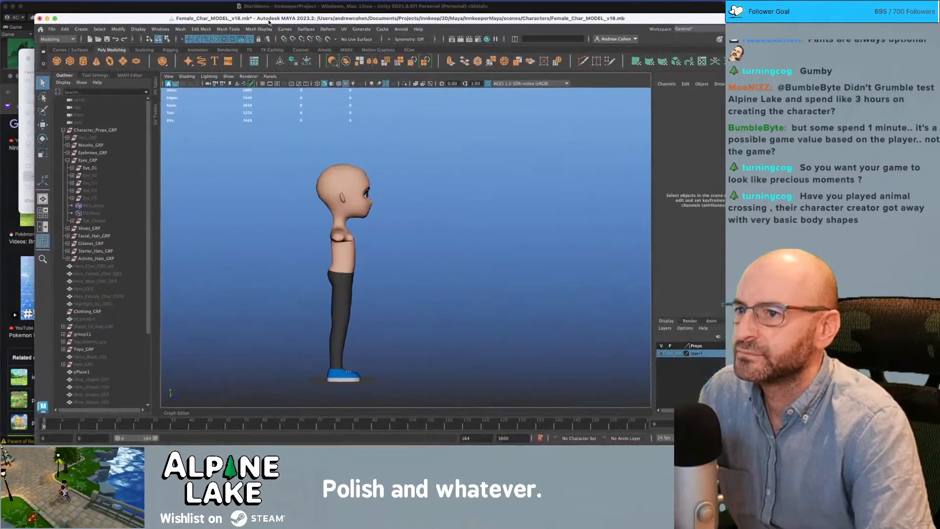